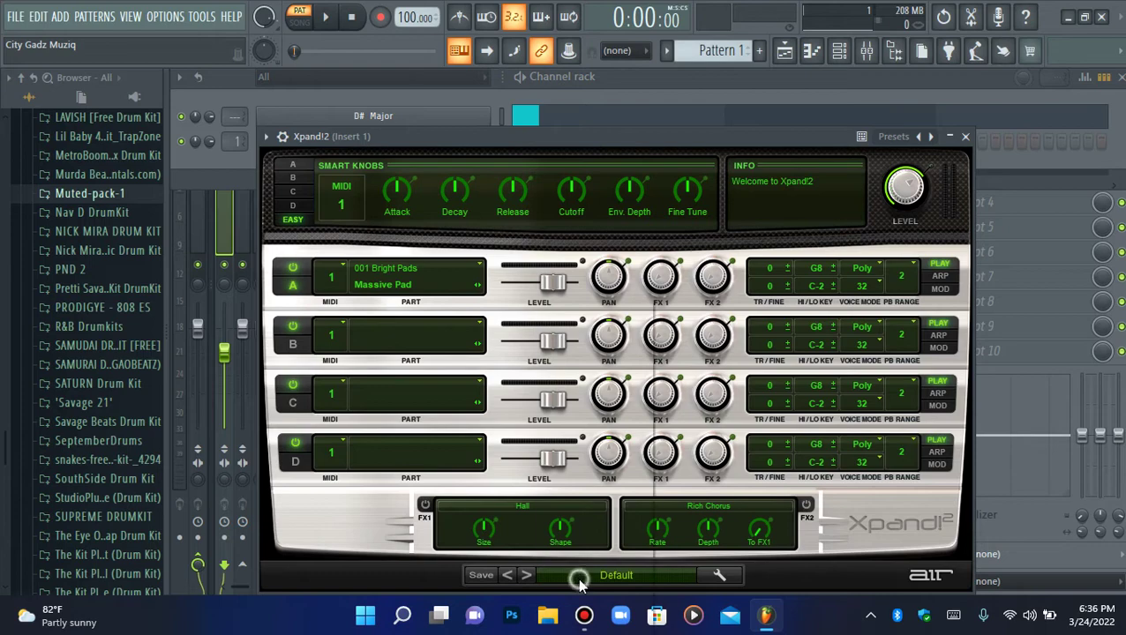
Load the Ancient Harp preset from Xpand!2's Strings category and audition a note
{"action": "left_click", "coordinate": [580, 584]}
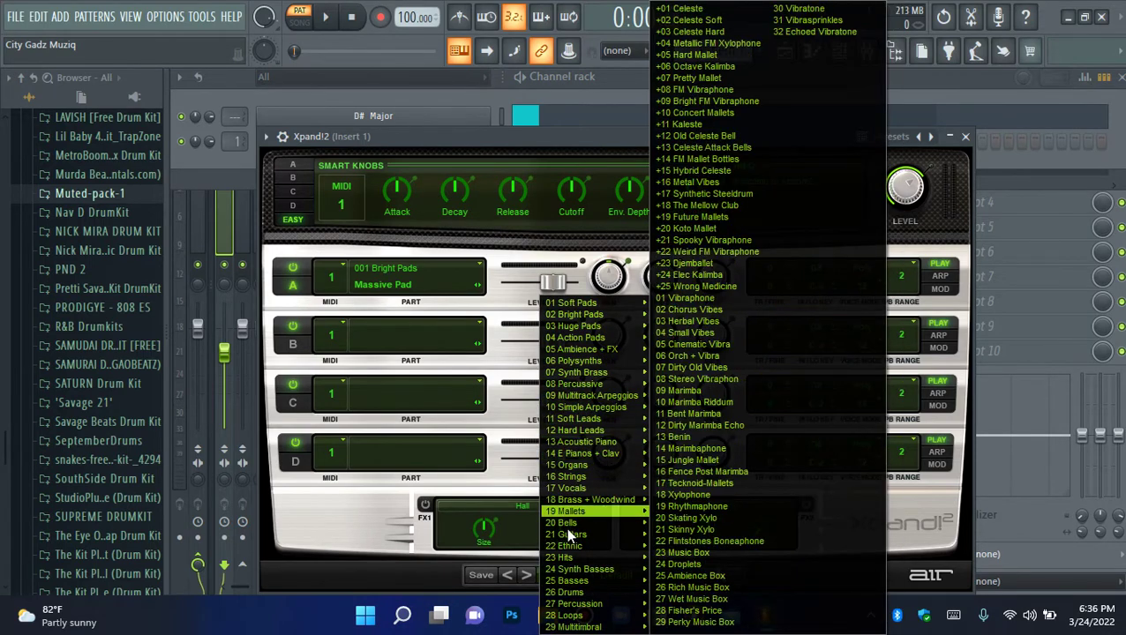
{"action": "mouse_move", "coordinate": [575, 475]}
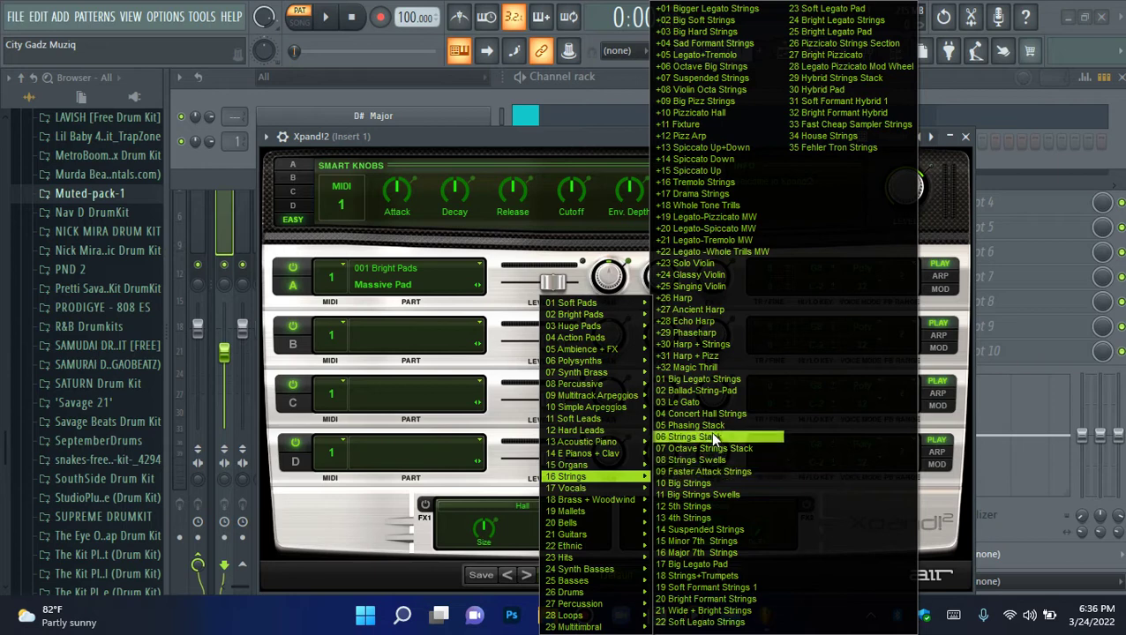
{"action": "left_click", "coordinate": [693, 310]}
{"action": "key", "text": "h"}
Add Fruity Parametric EQ 2 to slot 2 of mixer Insert 1 and audition notes through it
{"action": "left_click", "coordinate": [867, 51]}
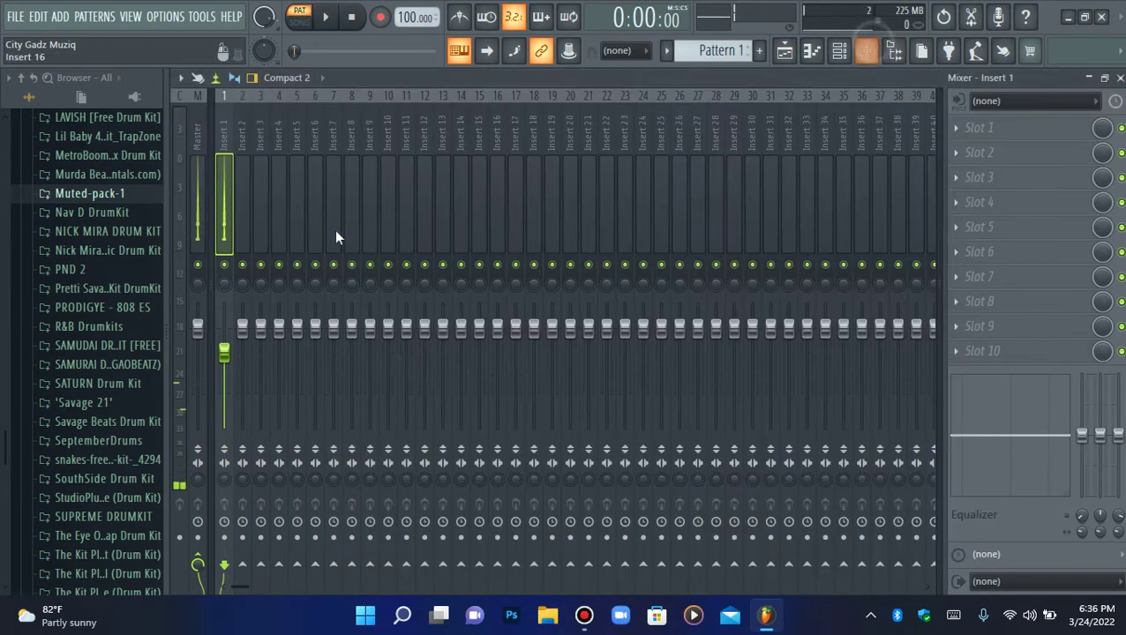
{"action": "left_click", "coordinate": [1028, 157]}
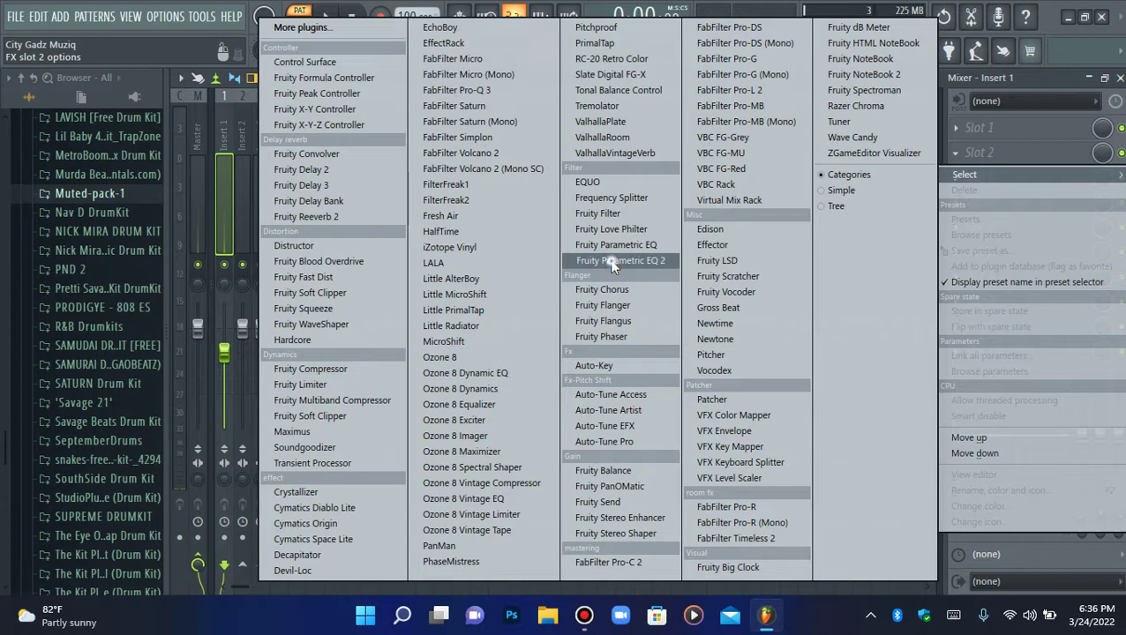
{"action": "left_click", "coordinate": [578, 257]}
{"action": "key", "text": "w"}
{"action": "key", "text": "w"}
{"action": "key", "text": "w"}
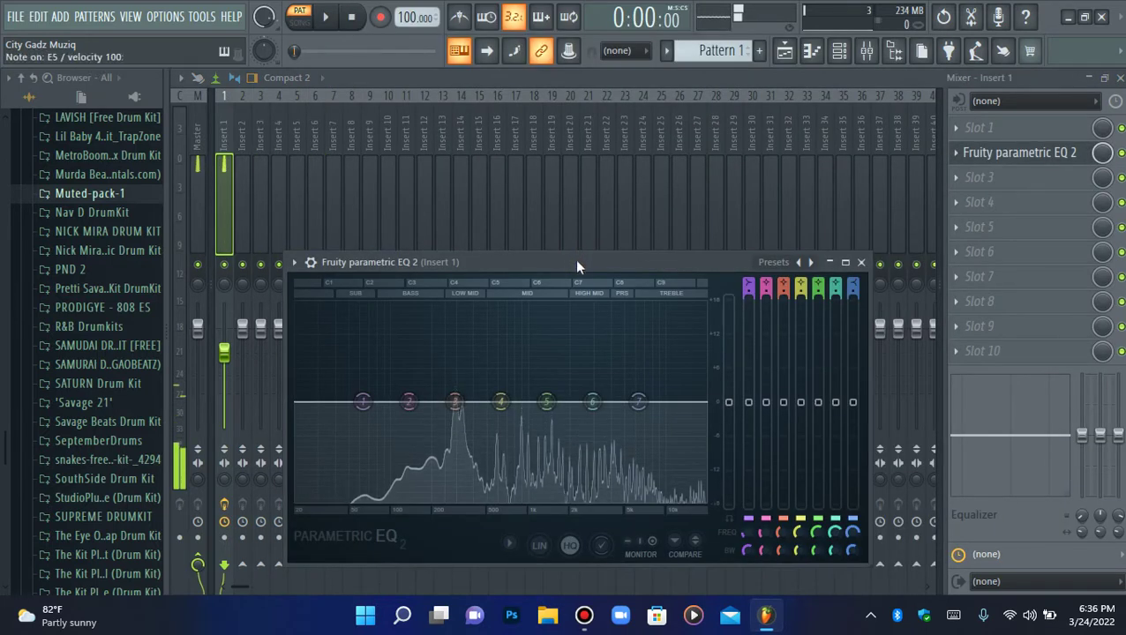
Turn EQ band 1 into a band-pass filter with its peak between 200 and 500 Hz at the zero line
{"action": "left_click_drag", "start_coordinate": [363, 402], "coordinate": [395, 496]}
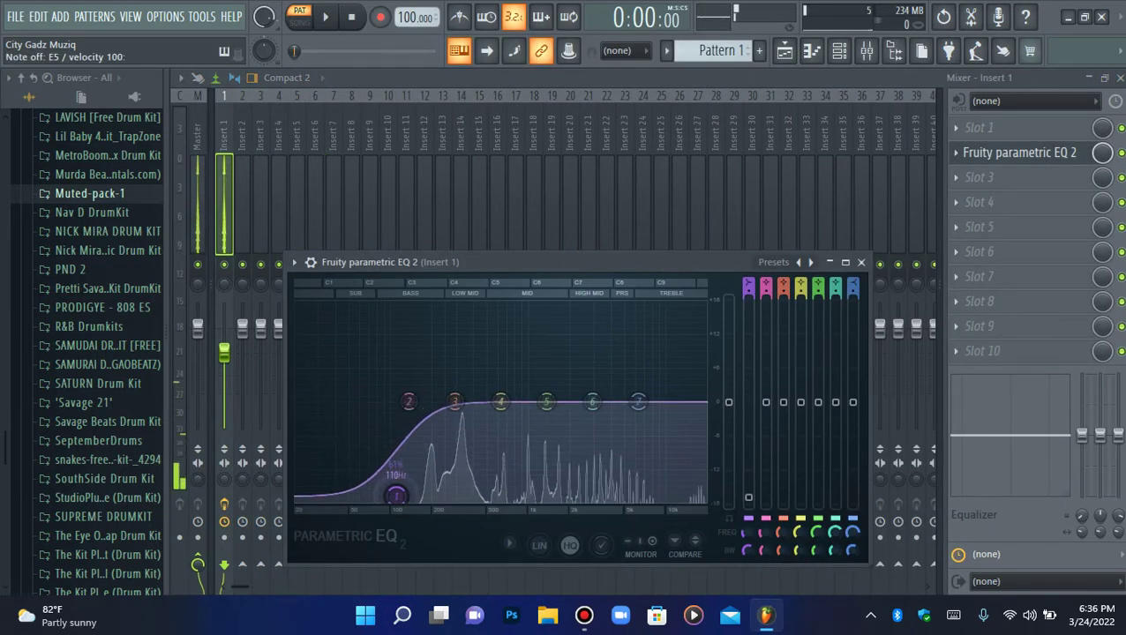
{"action": "right_click", "coordinate": [396, 496]}
{"action": "mouse_move", "coordinate": [430, 541]}
{"action": "left_click", "coordinate": [484, 493]}
{"action": "left_click_drag", "start_coordinate": [397, 494], "coordinate": [479, 399]}
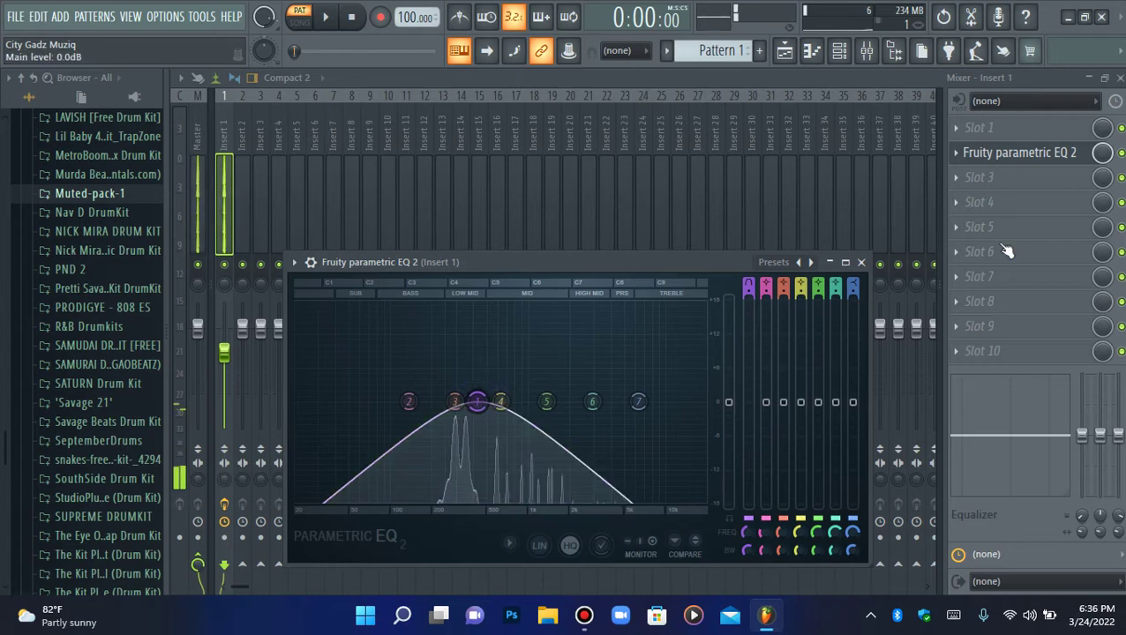
Load Cymatics Space Lite into slot 3 of Insert 1, then close the plugin's window
{"action": "left_click", "coordinate": [1026, 159]}
{"action": "left_click", "coordinate": [1023, 176]}
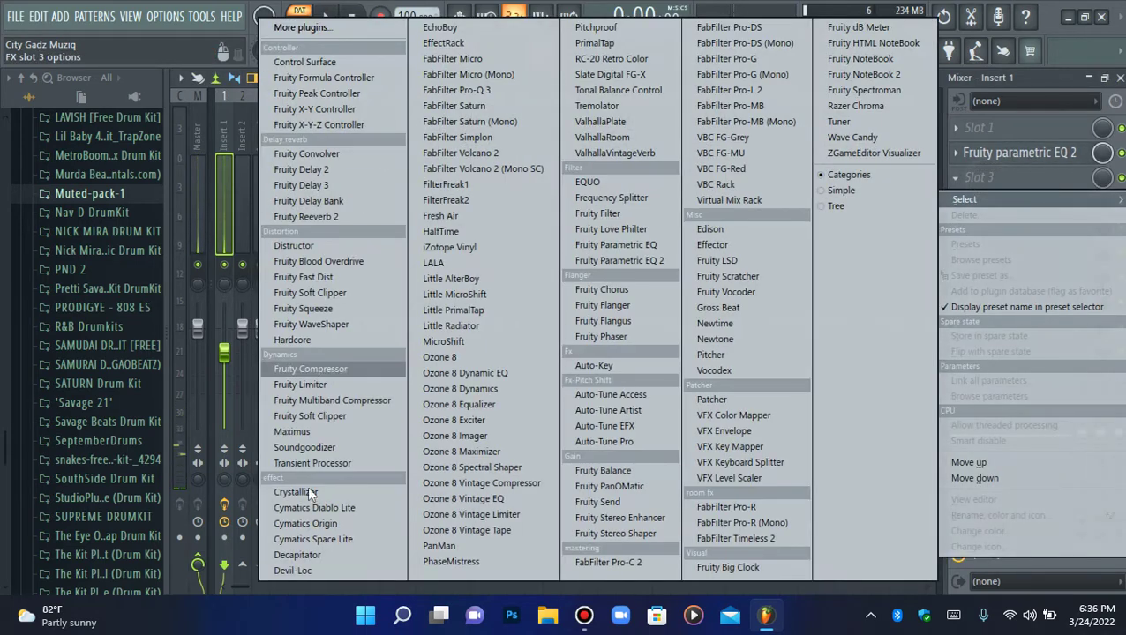
{"action": "left_click", "coordinate": [311, 540]}
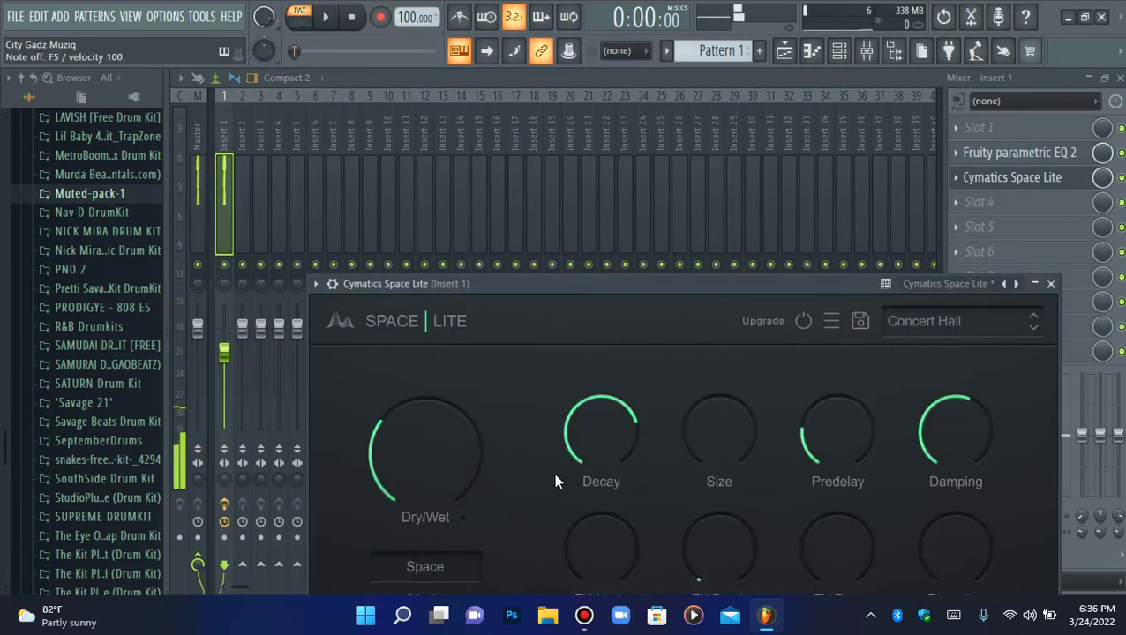
{"action": "left_click", "coordinate": [1002, 179]}
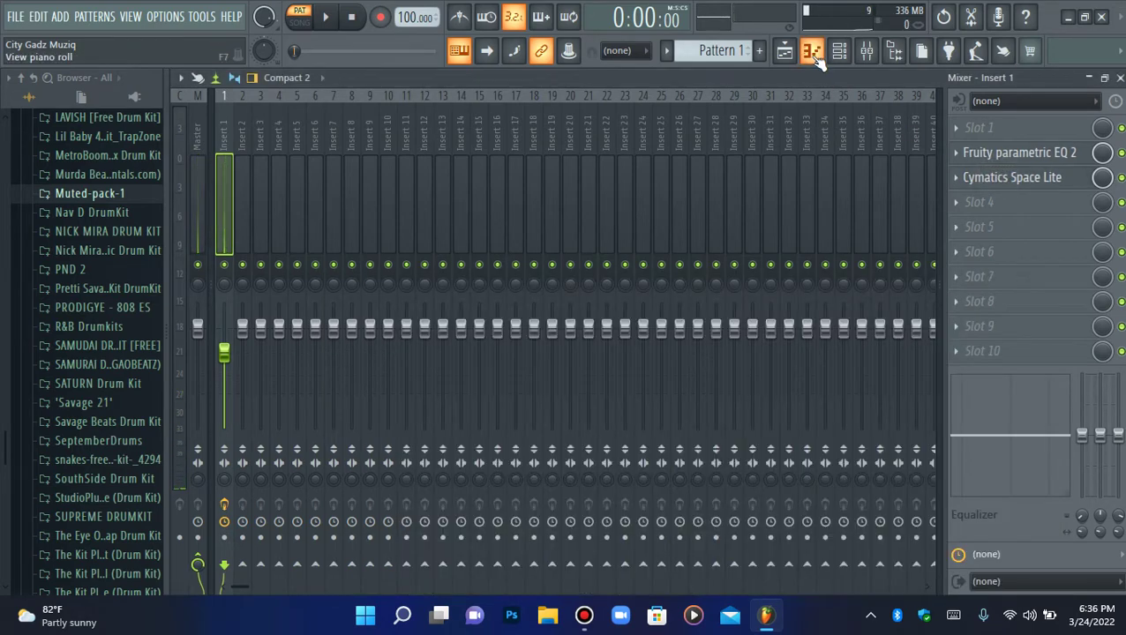
Draw a G4, A#4 and D5 chord at the start of bar 1 in the Xpand!2 piano roll and preview it
{"action": "left_click", "coordinate": [811, 51]}
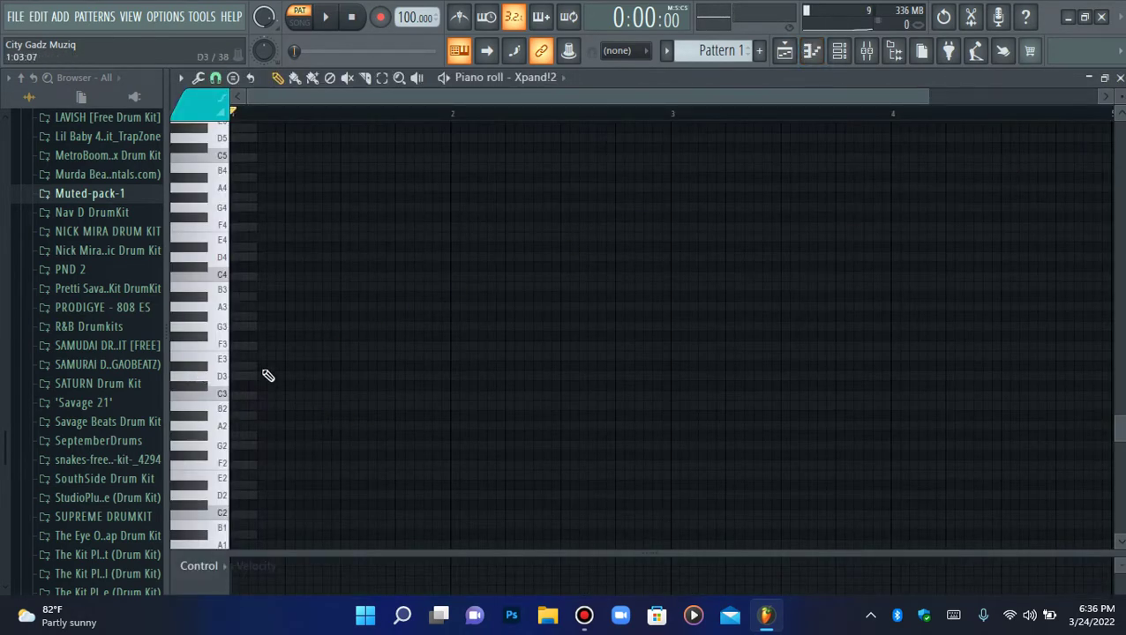
{"action": "scroll", "coordinate": [268, 376], "scroll_direction": "up", "scroll_amount": 5}
{"action": "left_click", "coordinate": [213, 353]}
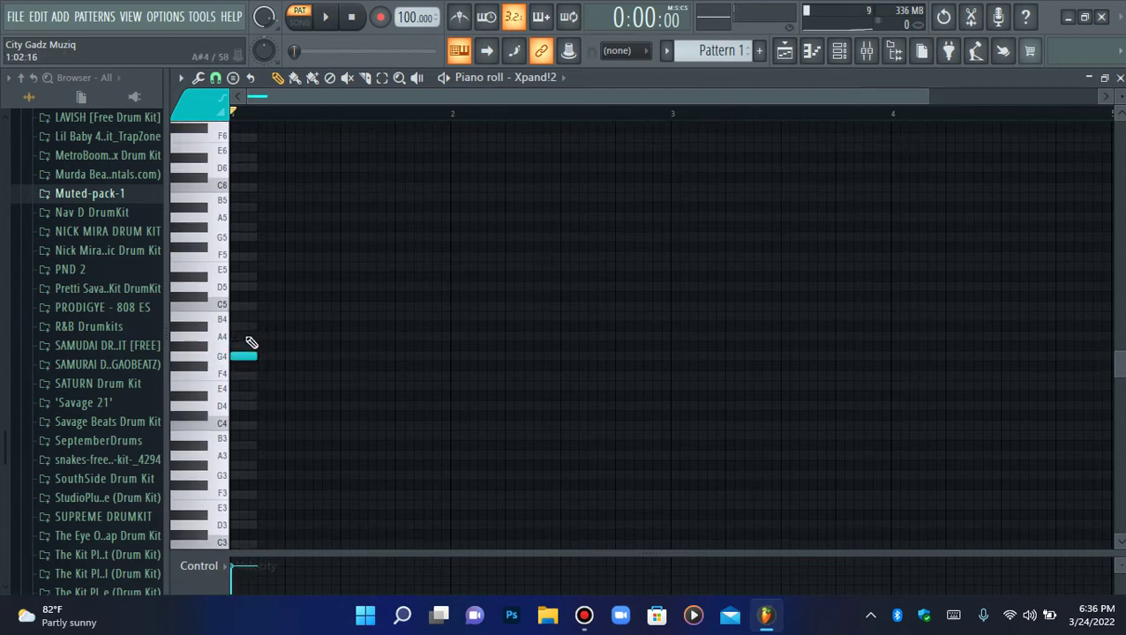
{"action": "left_click", "coordinate": [246, 290]}
{"action": "key", "text": "space"}
{"action": "key", "text": "space"}
{"action": "left_click_drag", "start_coordinate": [925, 98], "coordinate": [668, 98]}
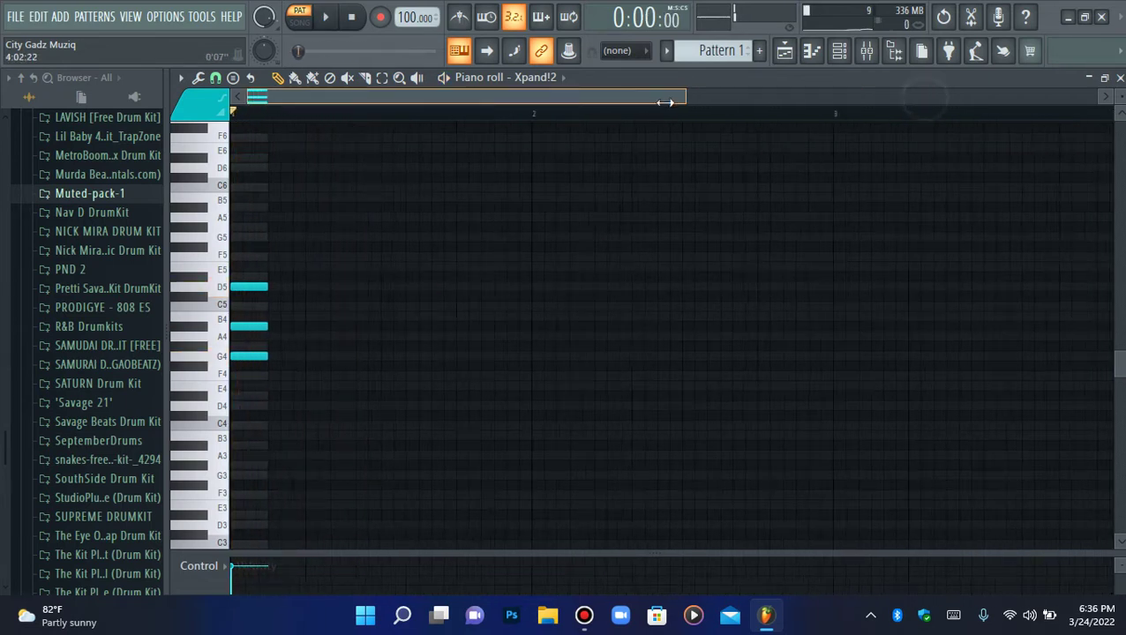
Try the chord's middle note on B4, then return it to A#4
{"action": "left_click", "coordinate": [250, 319]}
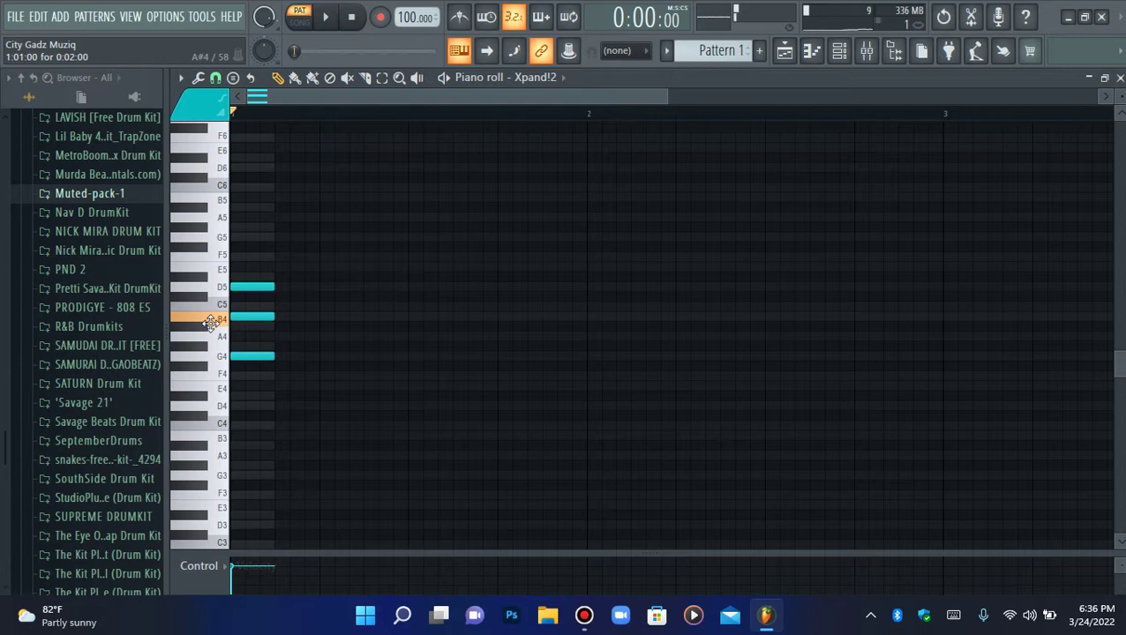
{"action": "key", "text": "space"}
{"action": "left_click_drag", "start_coordinate": [251, 317], "coordinate": [228, 326]}
{"action": "key", "text": "space"}
Duplicate the chord, place the copy at the start of bar 2 and play the pattern
{"action": "key", "text": "ctrl+b"}
{"action": "left_click_drag", "start_coordinate": [281, 287], "coordinate": [369, 287]}
{"action": "key", "text": "space"}
{"action": "key", "text": "space"}
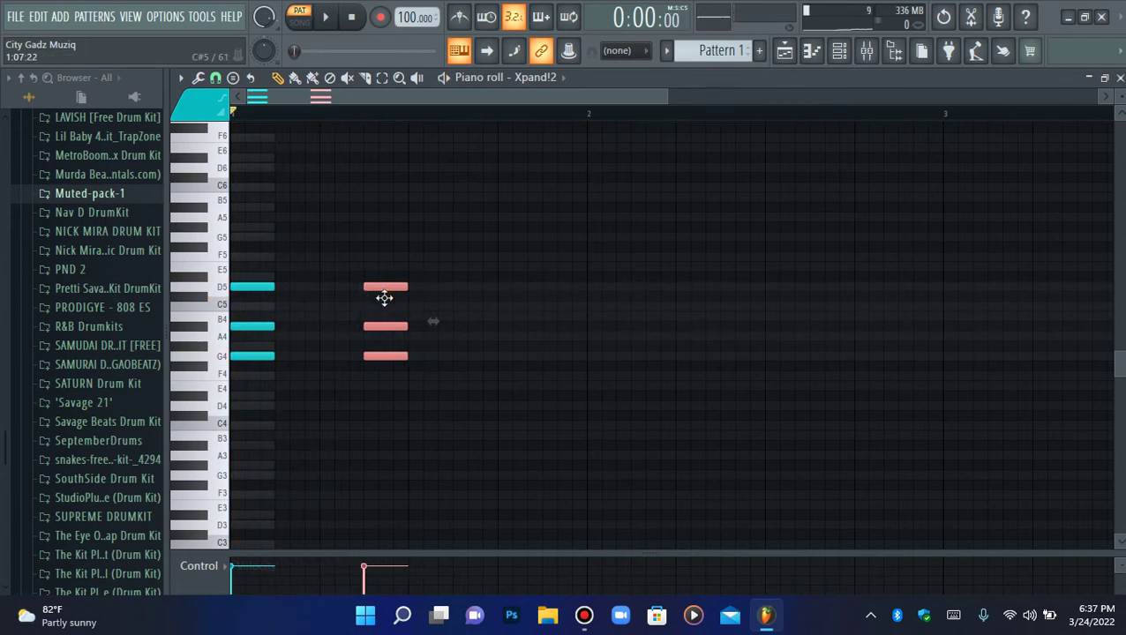
{"action": "left_click_drag", "start_coordinate": [385, 298], "coordinate": [606, 292]}
{"action": "key", "text": "space"}
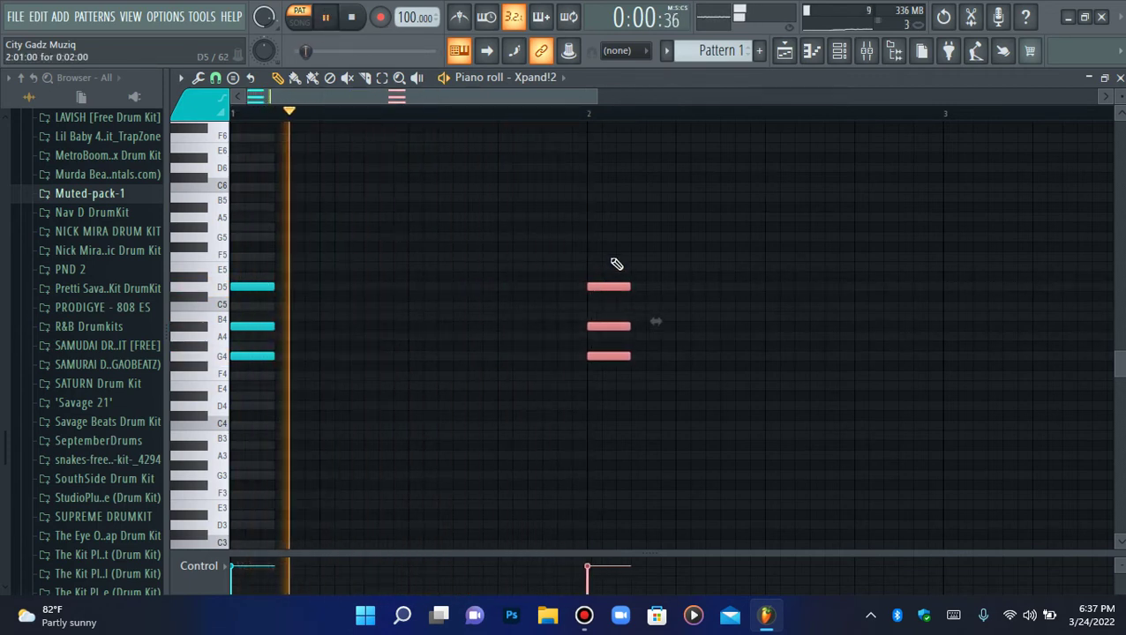
{"action": "left_click", "coordinate": [612, 258]}
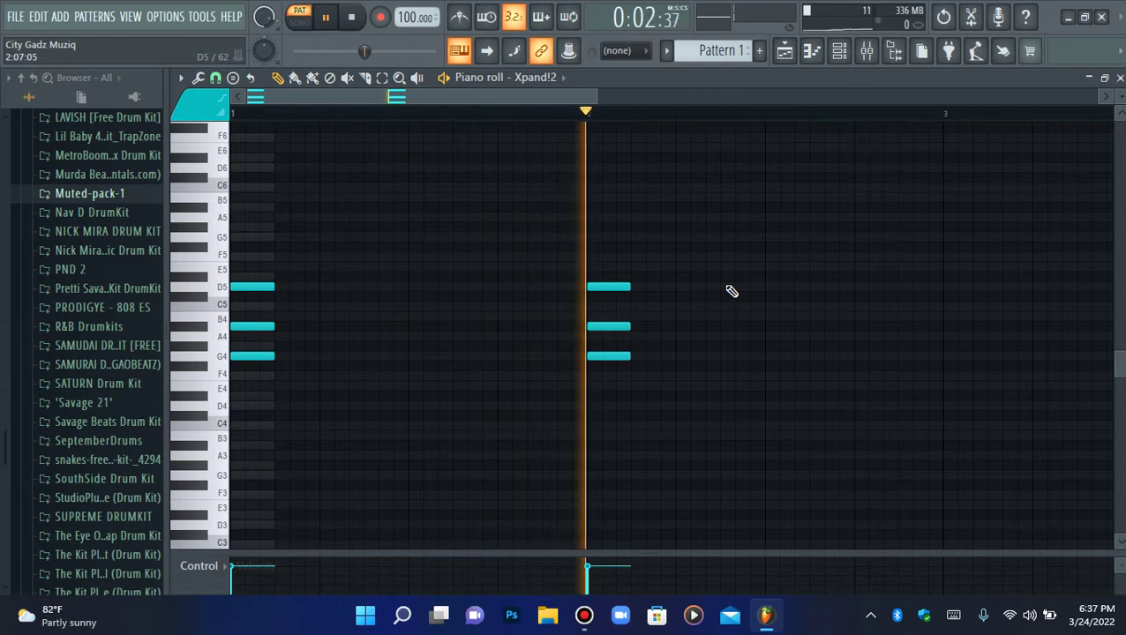
{"action": "key", "text": "space"}
Duplicate the bar 2 chord, place the copy on beat 3 of that bar and preview it
{"action": "left_click_drag", "start_coordinate": [599, 391], "coordinate": [599, 472]}
{"action": "key", "text": "ctrl+b"}
{"action": "left_click_drag", "start_coordinate": [666, 288], "coordinate": [797, 287]}
{"action": "key", "text": "space"}
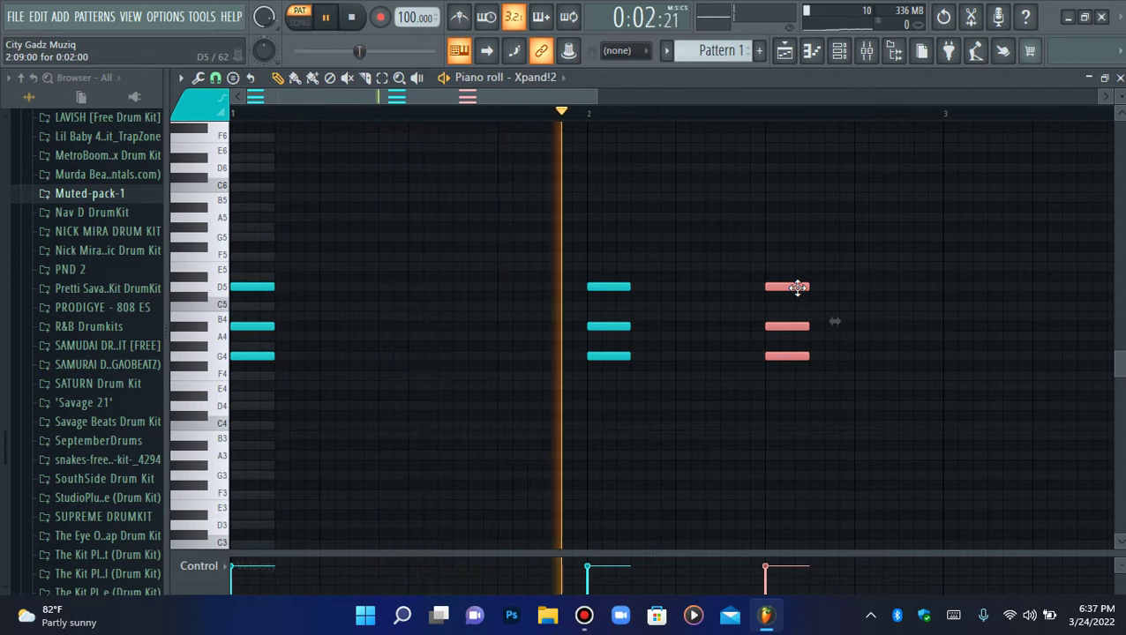
{"action": "key", "text": "space"}
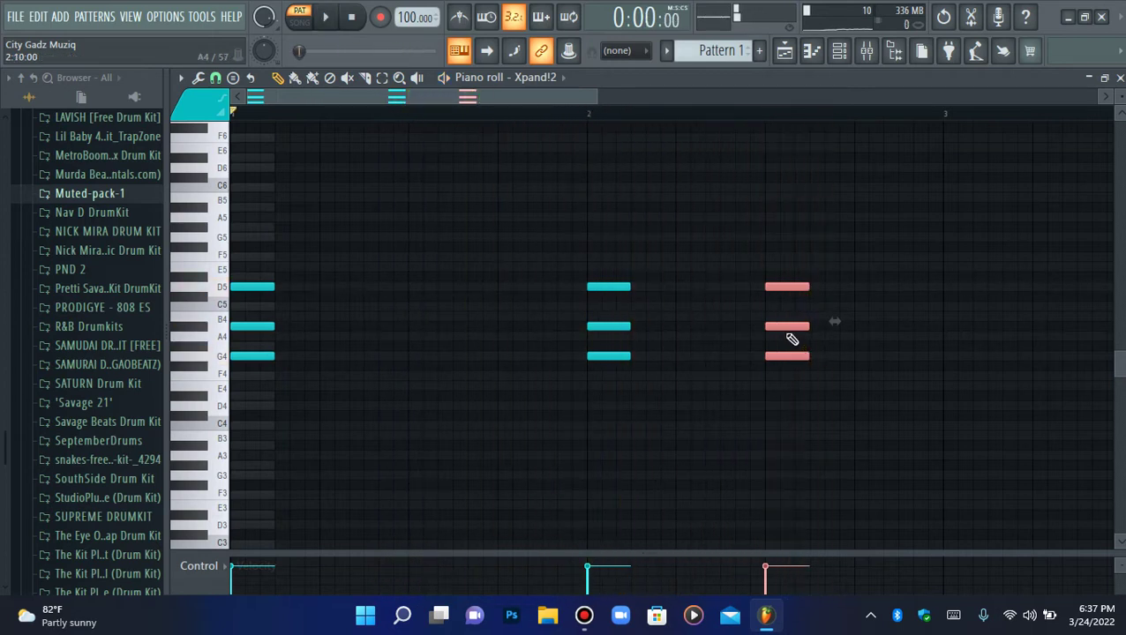
Lower the third chord's two bottom notes by three semitones to G4 and E4, then listen back
{"action": "left_click_drag", "start_coordinate": [784, 323], "coordinate": [812, 420]}
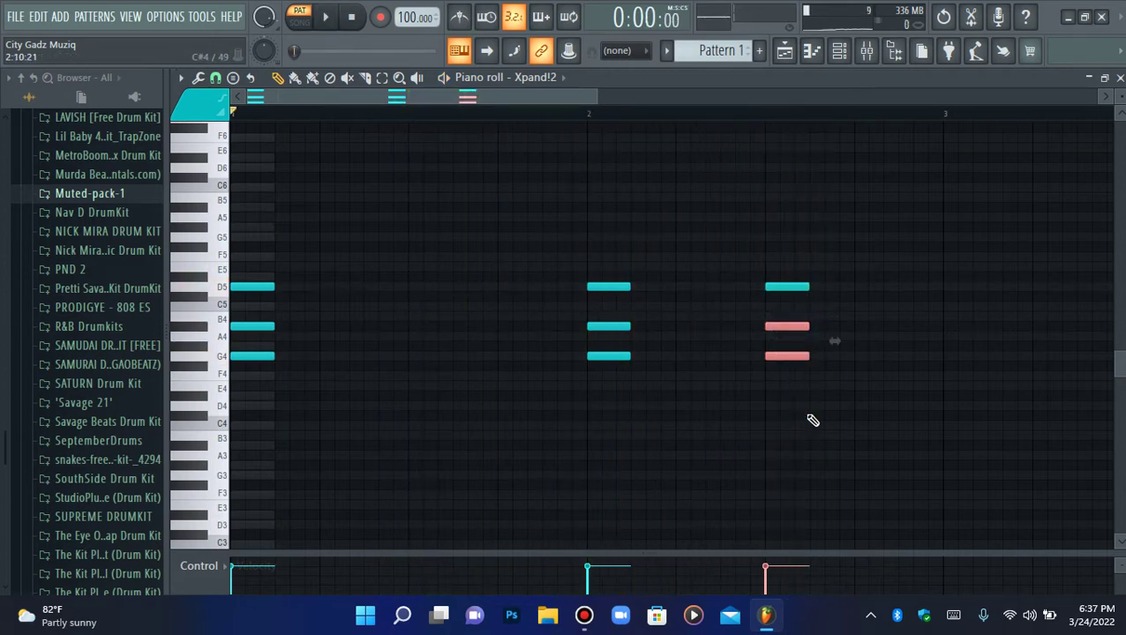
{"action": "key", "text": "Down"}
{"action": "key", "text": "Down"}
{"action": "key", "text": "Down"}
{"action": "key", "text": "space"}
{"action": "left_click", "coordinate": [787, 356]}
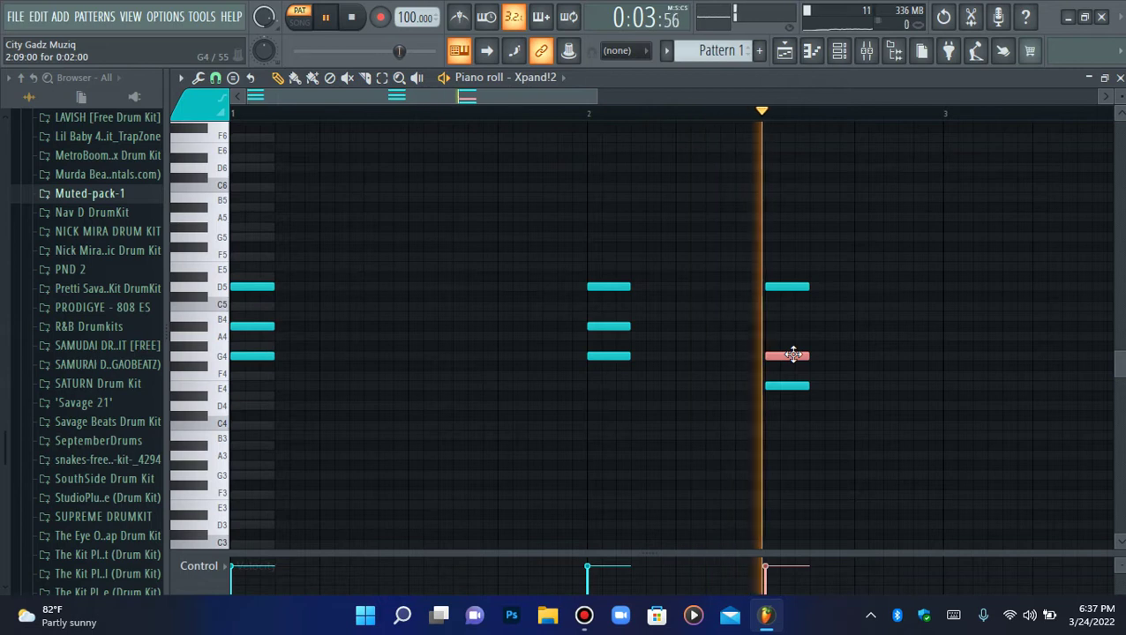
{"action": "key", "text": "space"}
Lower the third chord's top note by two semitones to C5 while playing the pattern
{"action": "left_click", "coordinate": [783, 288]}
{"action": "key", "text": "space"}
{"action": "key", "text": "Down"}
{"action": "key", "text": "Down"}
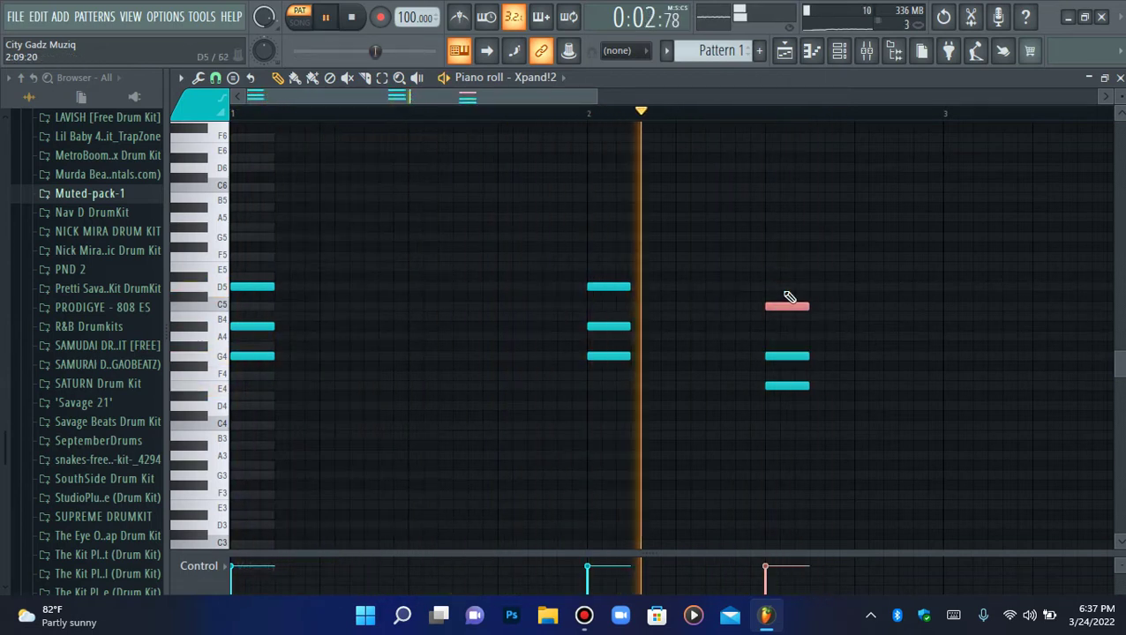
{"action": "key", "text": "space"}
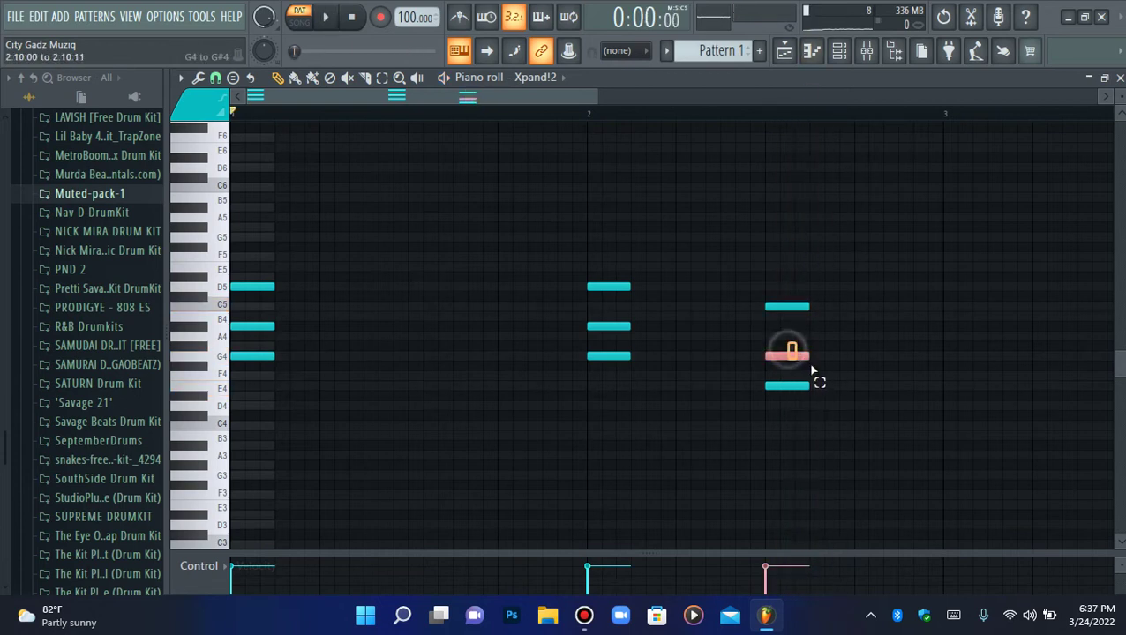
Transpose all notes in the pattern down two semitones and play the result
{"action": "key", "text": "ctrl+a"}
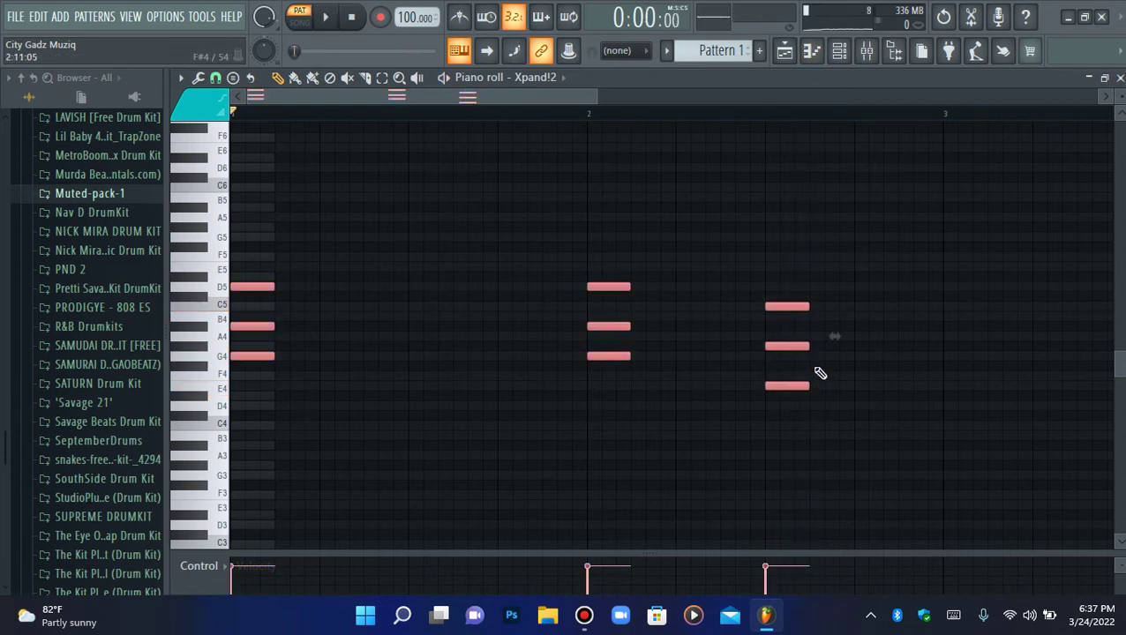
{"action": "key", "text": "Down"}
{"action": "key", "text": "Down"}
{"action": "key", "text": "space"}
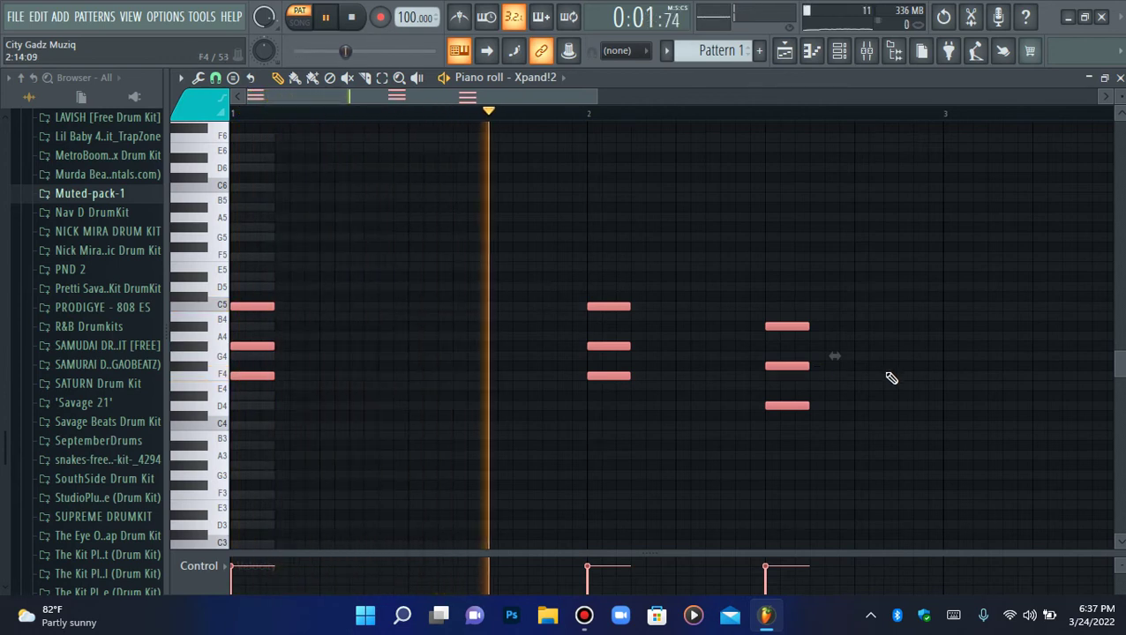
Raise the third chord's bottom note to D#4 and its middle note to G4, checking them during playback
{"action": "left_click", "coordinate": [793, 406]}
{"action": "key", "text": "Up"}
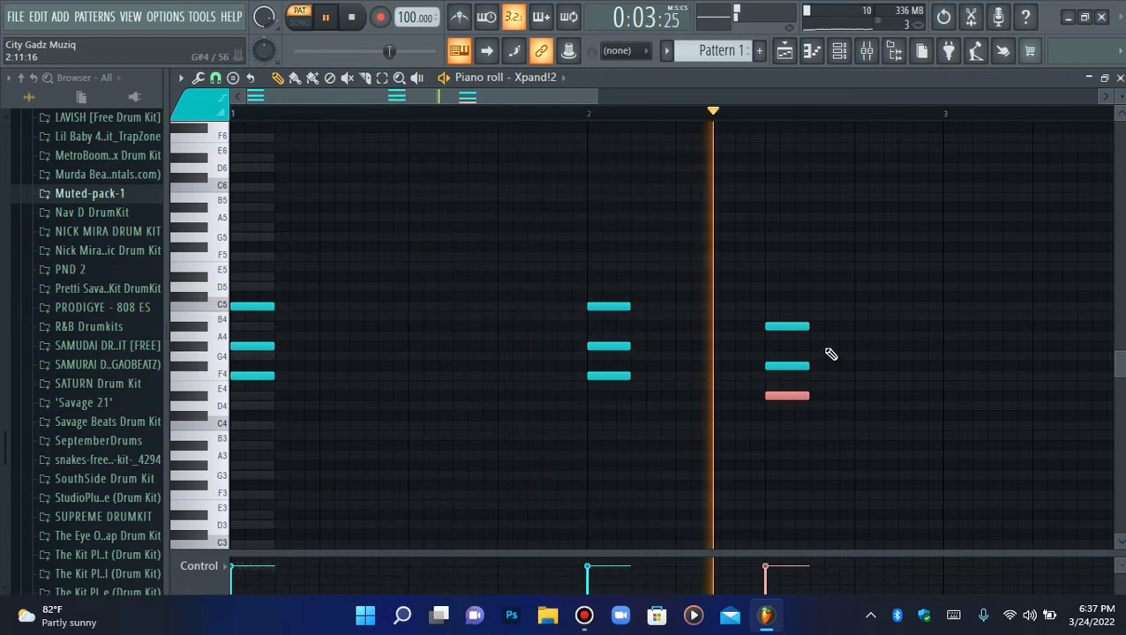
{"action": "left_click", "coordinate": [793, 367]}
{"action": "key", "text": "space"}
{"action": "key", "text": "space"}
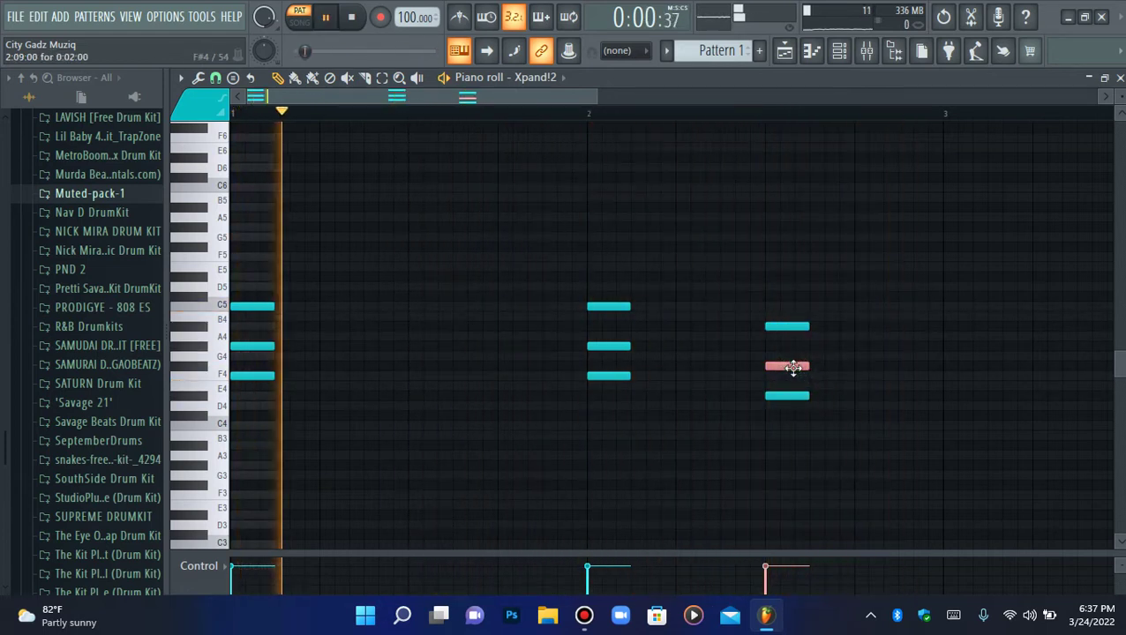
{"action": "key", "text": "Up"}
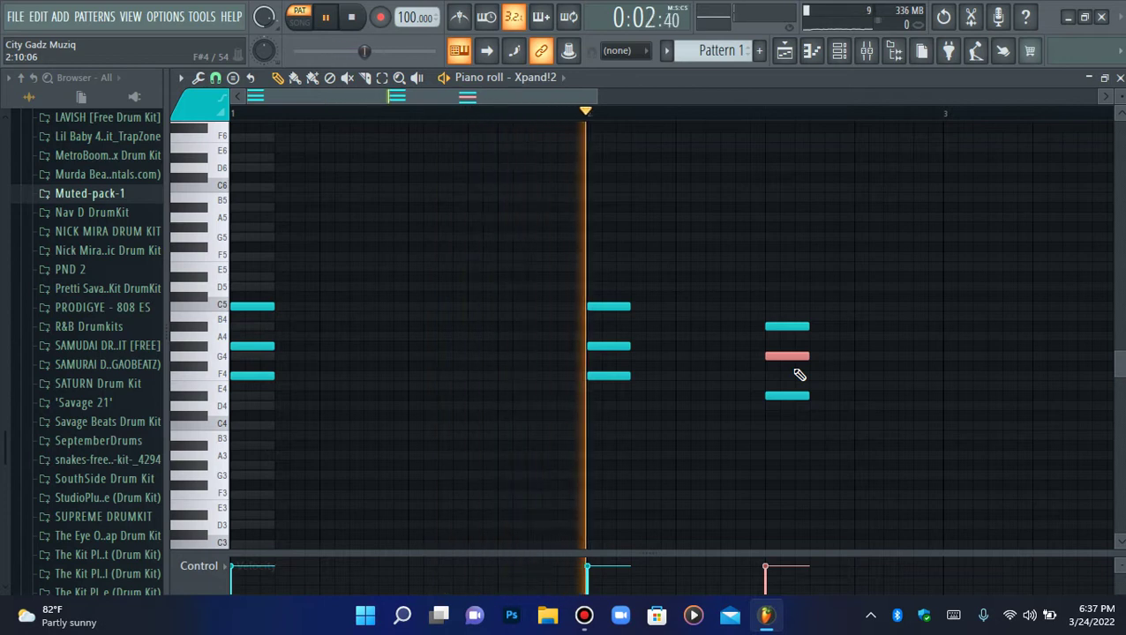
{"action": "left_click", "coordinate": [812, 319], "text": "ctrl"}
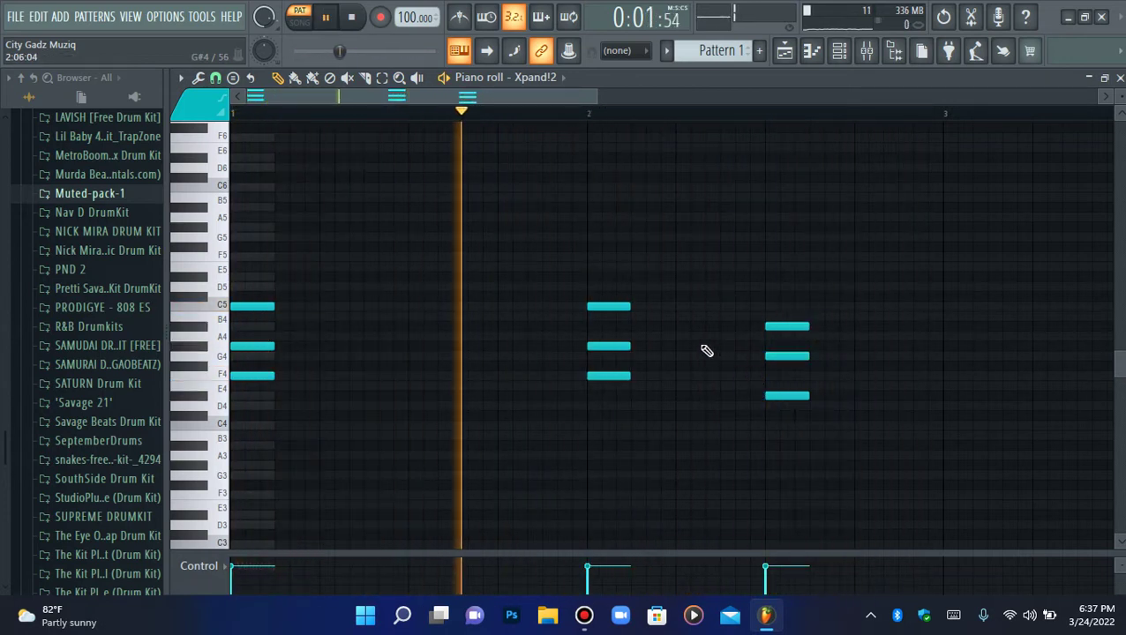
Try the third chord's top note on C5 and A4, then return it to A#4
{"action": "left_click", "coordinate": [799, 327], "text": "ctrl"}
{"action": "key", "text": "shift+Up"}
{"action": "key", "text": "shift+Up"}
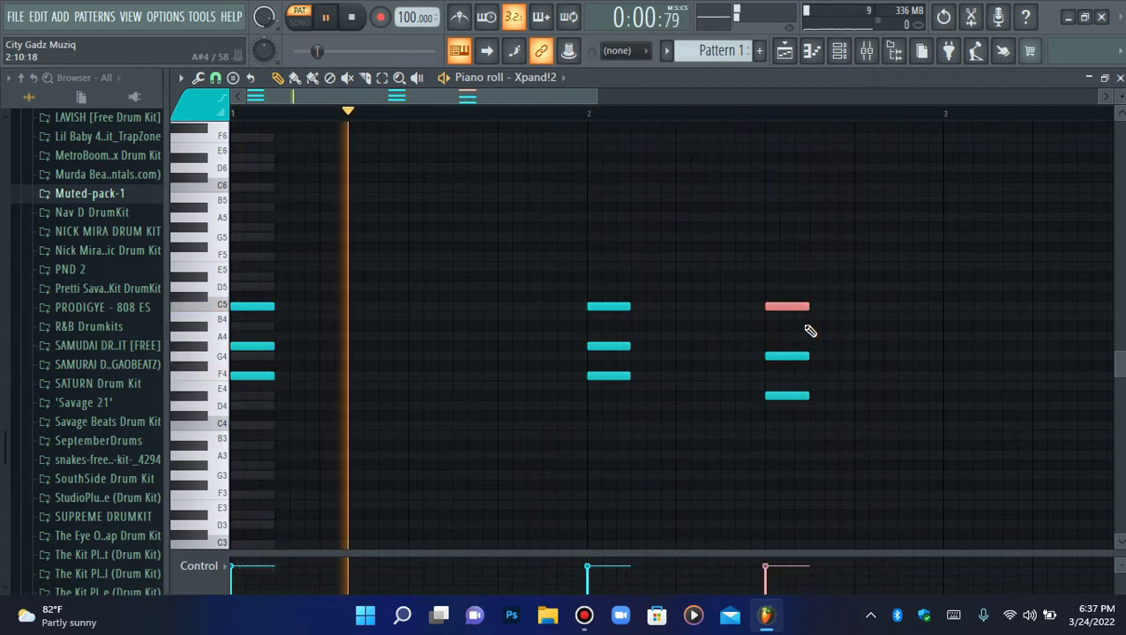
{"action": "key", "text": "shift+Down"}
{"action": "key", "text": "shift+Down"}
{"action": "key", "text": "shift+Down"}
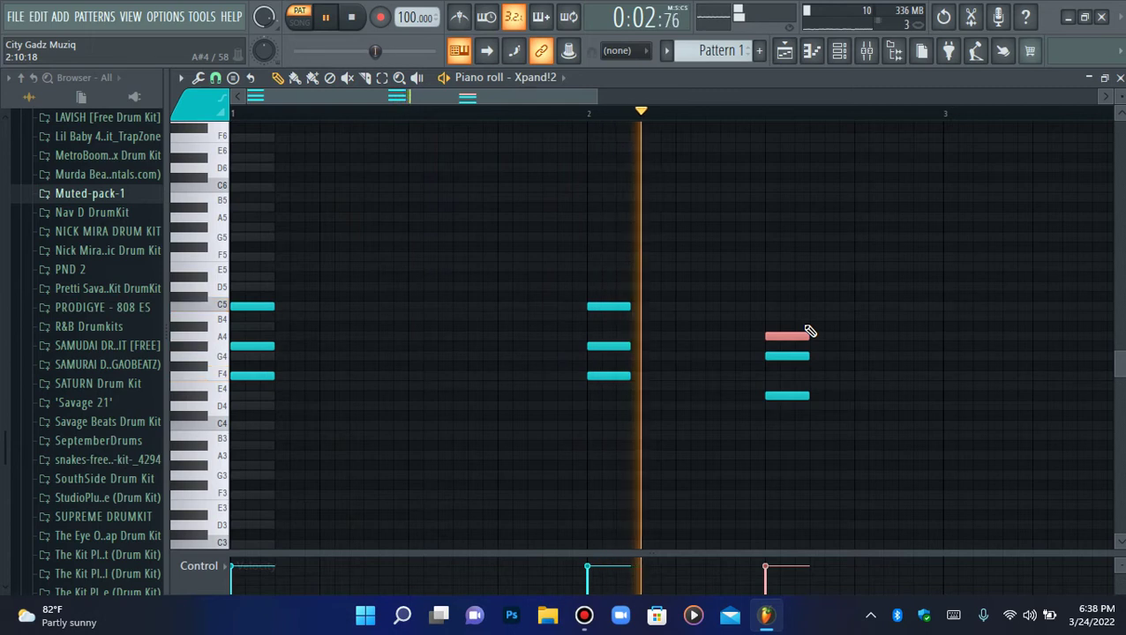
{"action": "key", "text": "shift+Up"}
{"action": "key", "text": "space"}
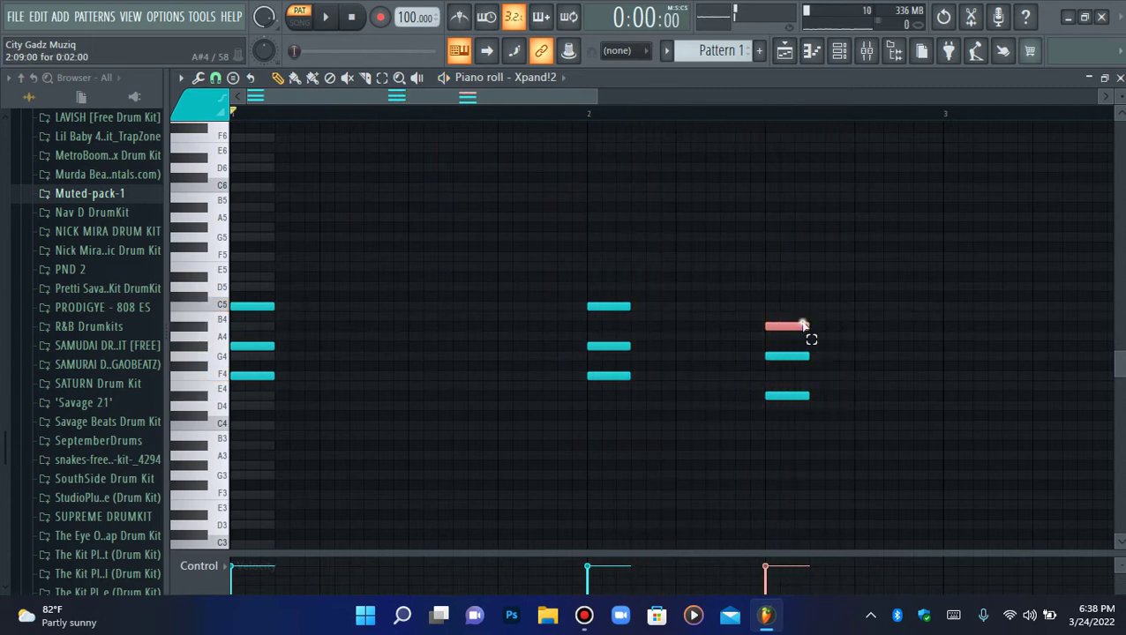
Duplicate the third chord onto beat 4 of bar 2, three semitones lower, and set the copy's middle note to D#4
{"action": "left_click_drag", "start_coordinate": [803, 325], "coordinate": [767, 413]}
{"action": "key", "text": "ctrl+b"}
{"action": "left_click_drag", "start_coordinate": [836, 341], "coordinate": [875, 358]}
{"action": "key", "text": "space"}
{"action": "left_click", "coordinate": [875, 386], "text": "ctrl"}
{"action": "key", "text": "shift+Down"}
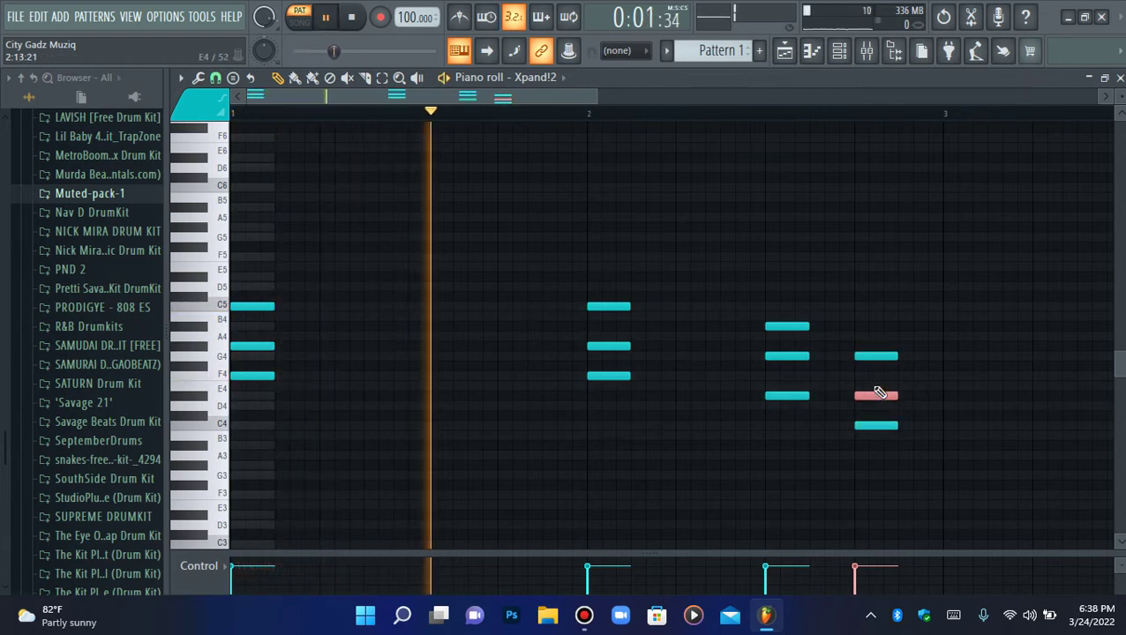
{"action": "left_click", "coordinate": [856, 321], "text": "ctrl"}
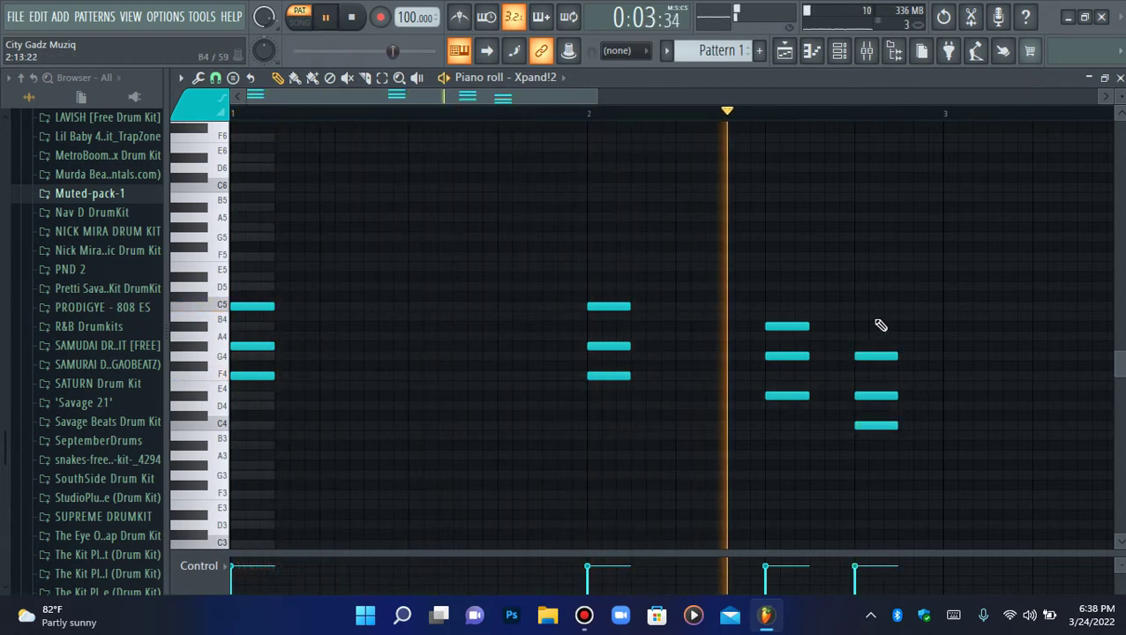
{"action": "key", "text": "space"}
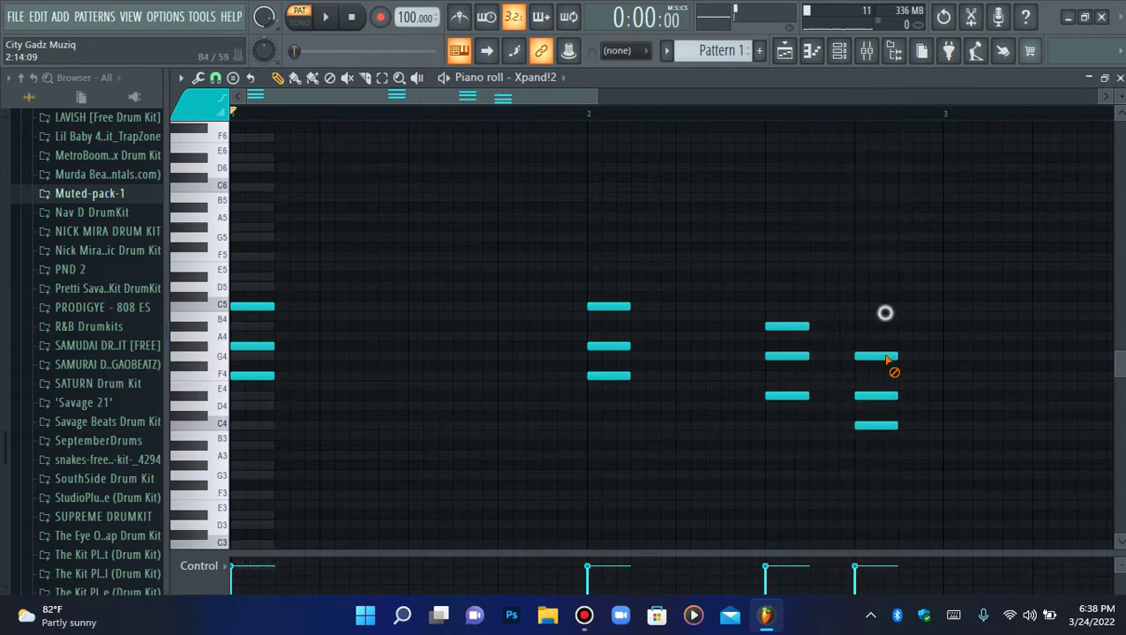
Delete all three notes of the chord on beat 4 of bar 2, checking the pattern in playback
{"action": "right_click", "coordinate": [886, 359]}
{"action": "key", "text": "space"}
{"action": "key", "text": "space"}
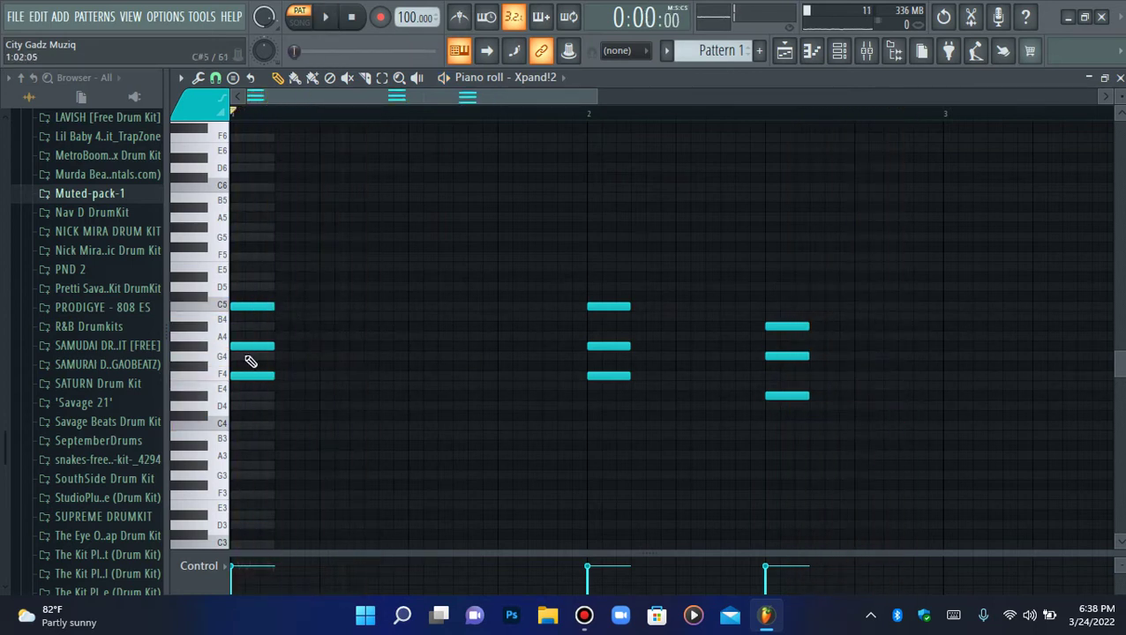
Add a C#4 bass note beneath the first and second chords while playing the pattern
{"action": "left_click", "coordinate": [255, 407]}
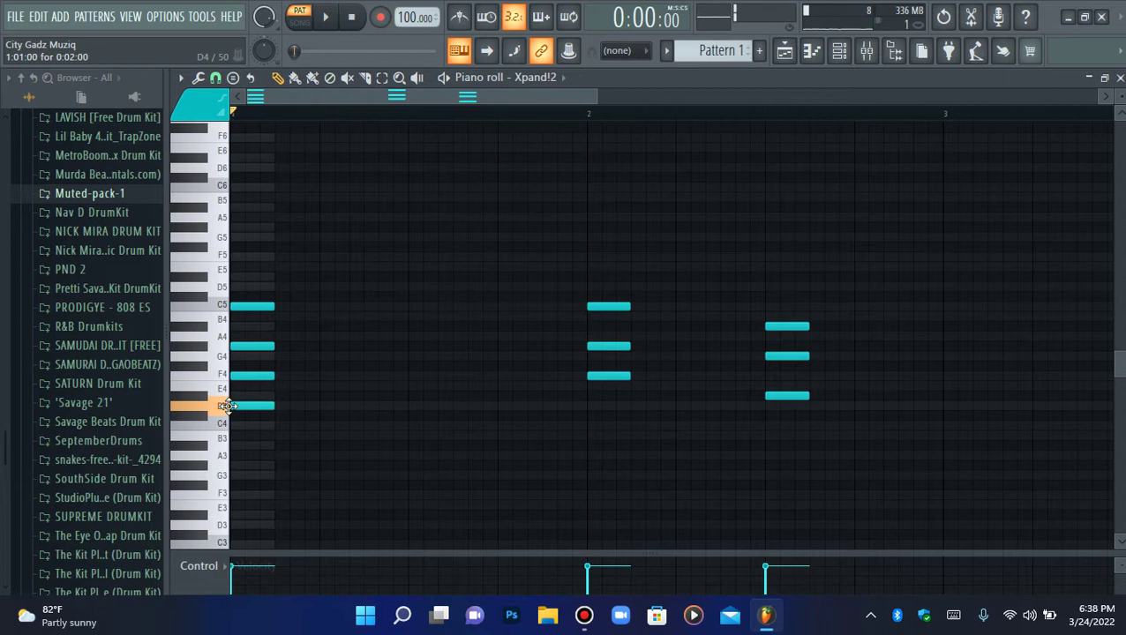
{"action": "left_click_drag", "start_coordinate": [227, 420], "coordinate": [231, 431]}
{"action": "key", "text": "space"}
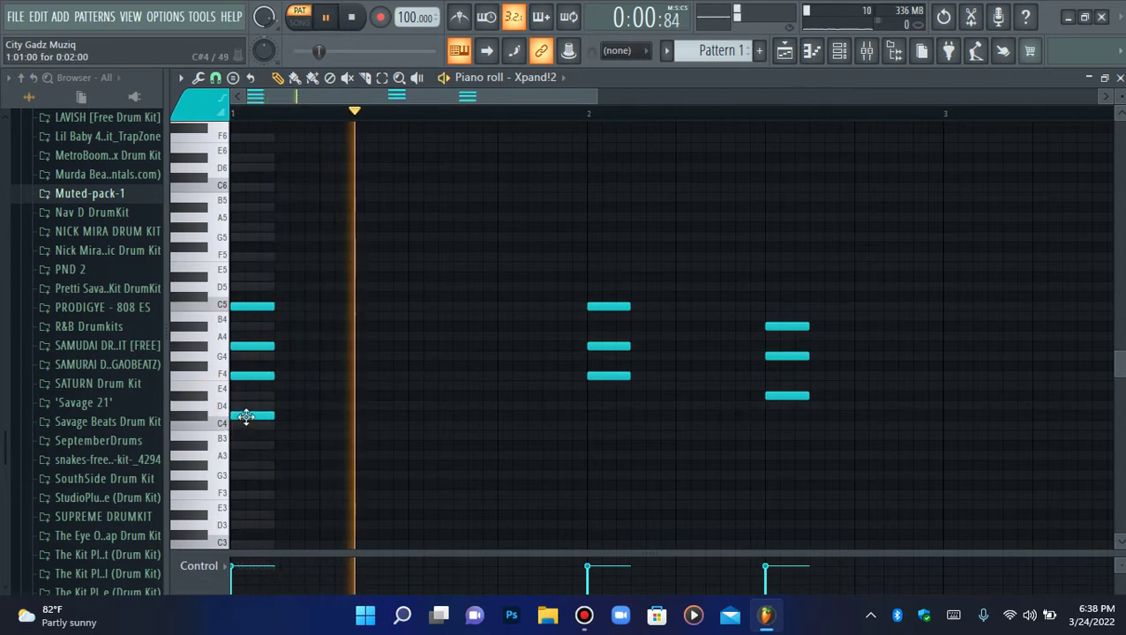
{"action": "left_click", "coordinate": [595, 416]}
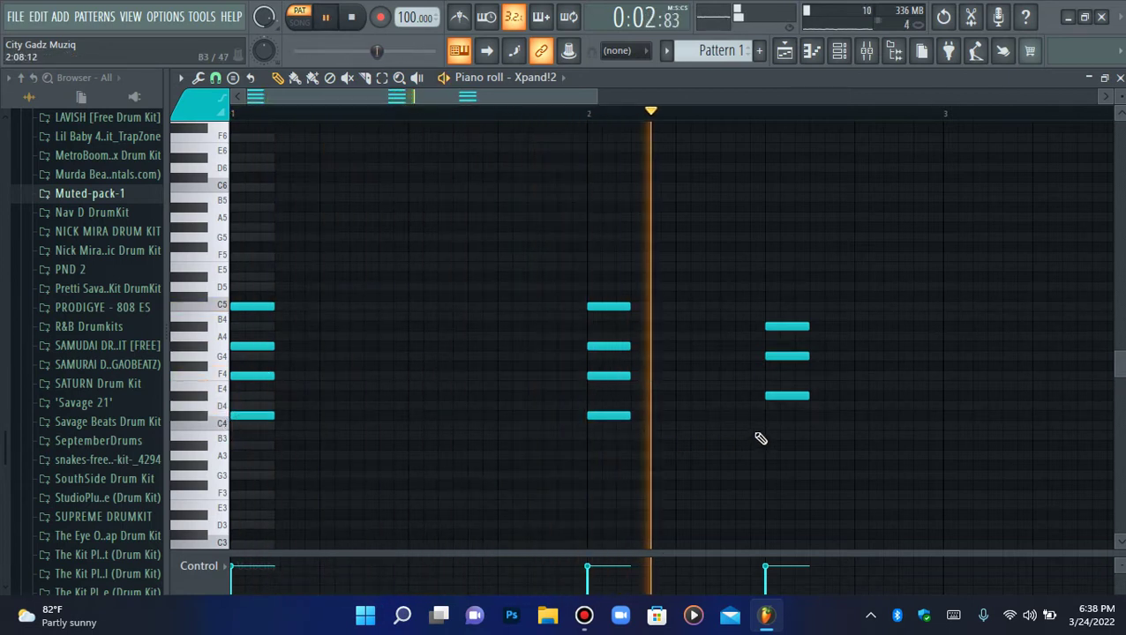
Try C#4, F4, C4 and A#3 as a fourth note in the third chord during playback, and remove the added note
{"action": "left_click", "coordinate": [774, 416]}
{"action": "right_click", "coordinate": [776, 416]}
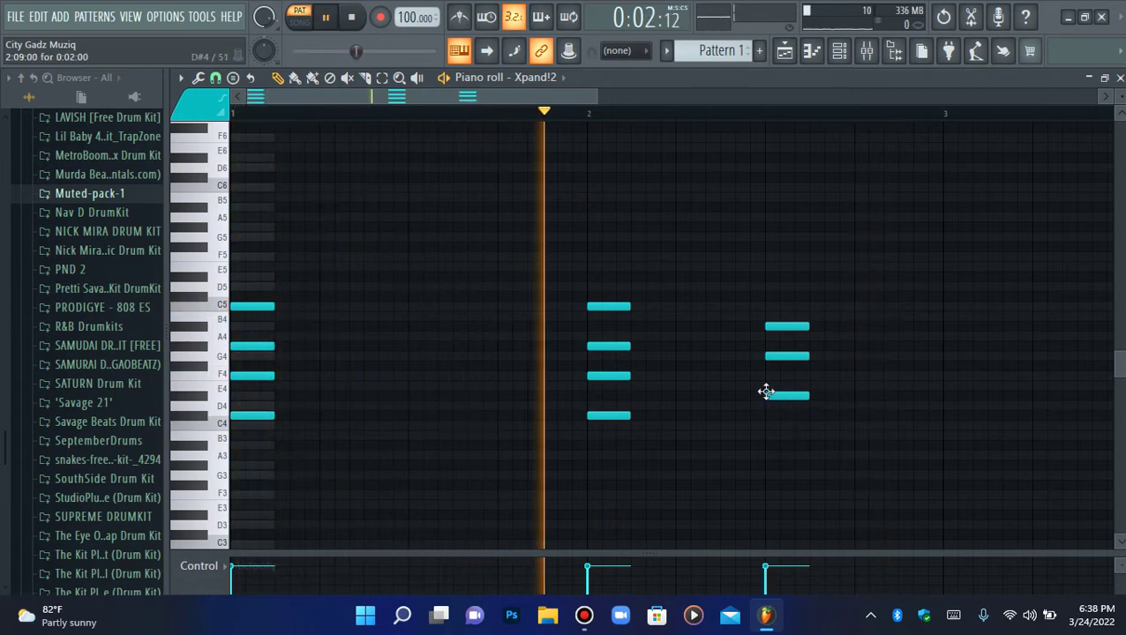
{"action": "left_click", "coordinate": [773, 379]}
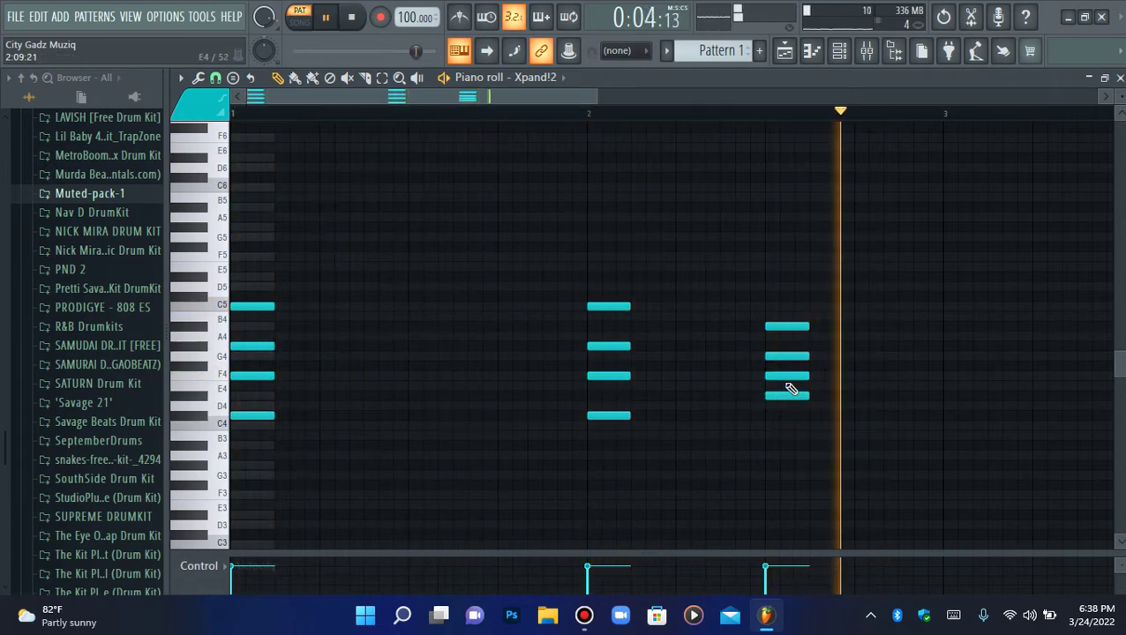
{"action": "right_click", "coordinate": [785, 378]}
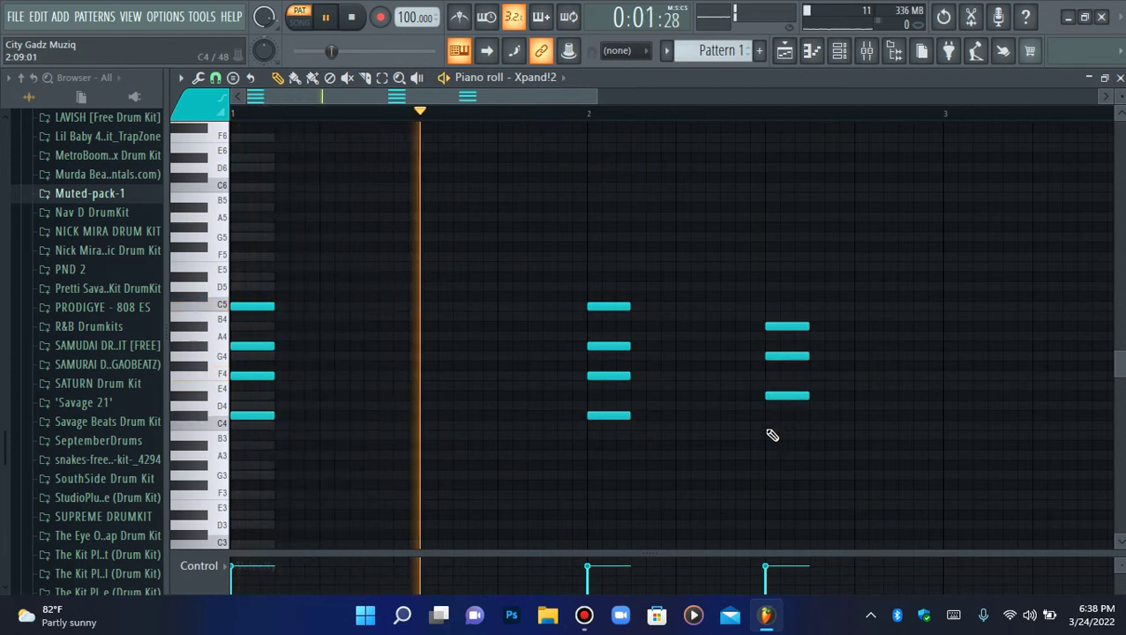
{"action": "left_click", "coordinate": [767, 428]}
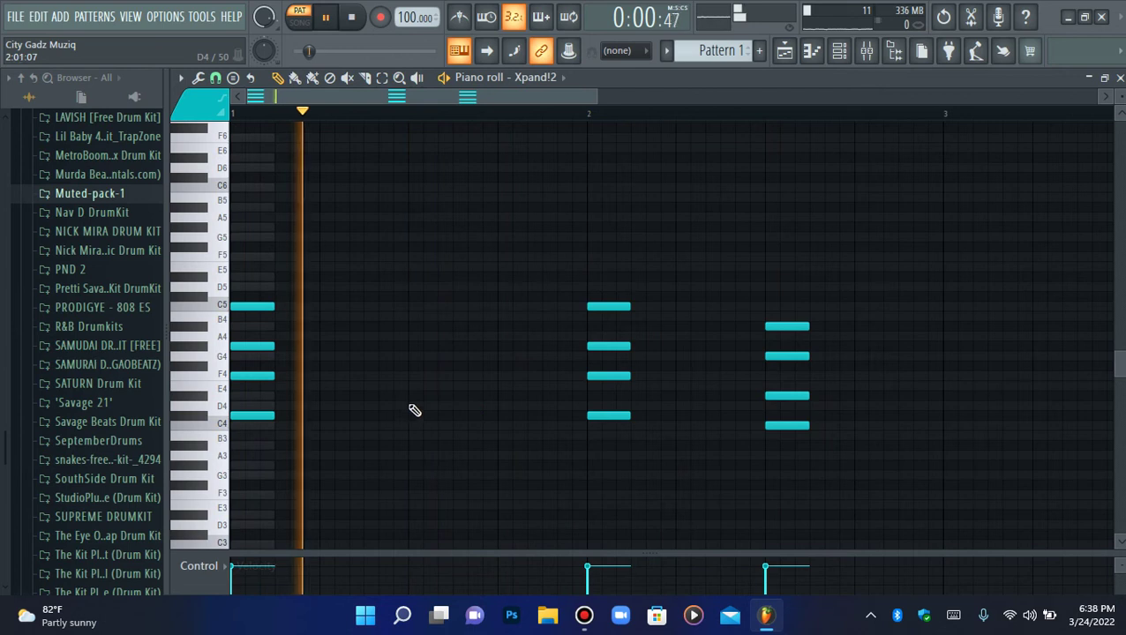
{"action": "left_click_drag", "start_coordinate": [776, 425], "coordinate": [782, 444]}
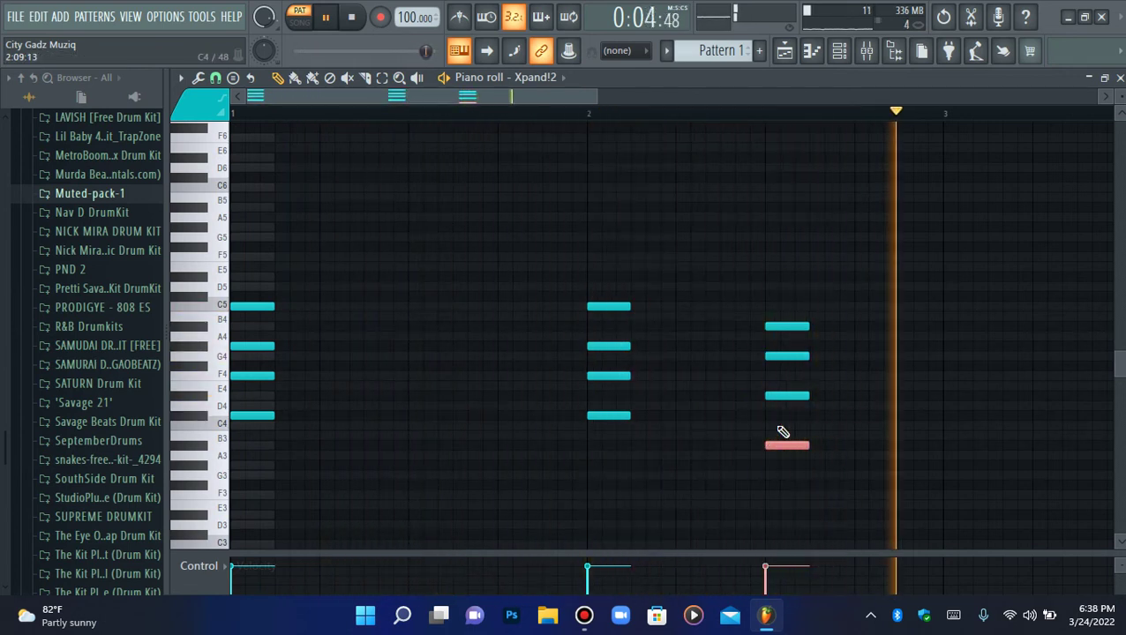
{"action": "key", "text": "ctrl+alt+z"}
{"action": "key", "text": "ctrl+alt+z"}
{"action": "key", "text": "ctrl+alt+z"}
{"action": "key", "text": "space"}
{"action": "left_click", "coordinate": [686, 115]}
{"action": "right_click", "coordinate": [784, 478]}
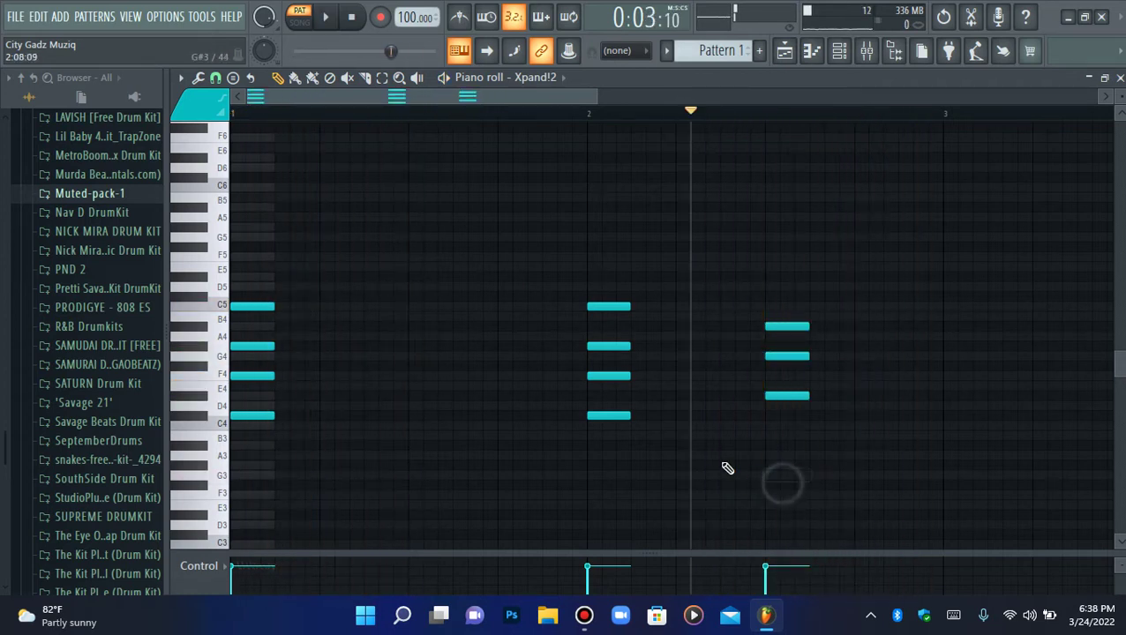
Open the Xpand!2 channel's miscellaneous settings and set its root note to F5 during playback
{"action": "left_click", "coordinate": [350, 19]}
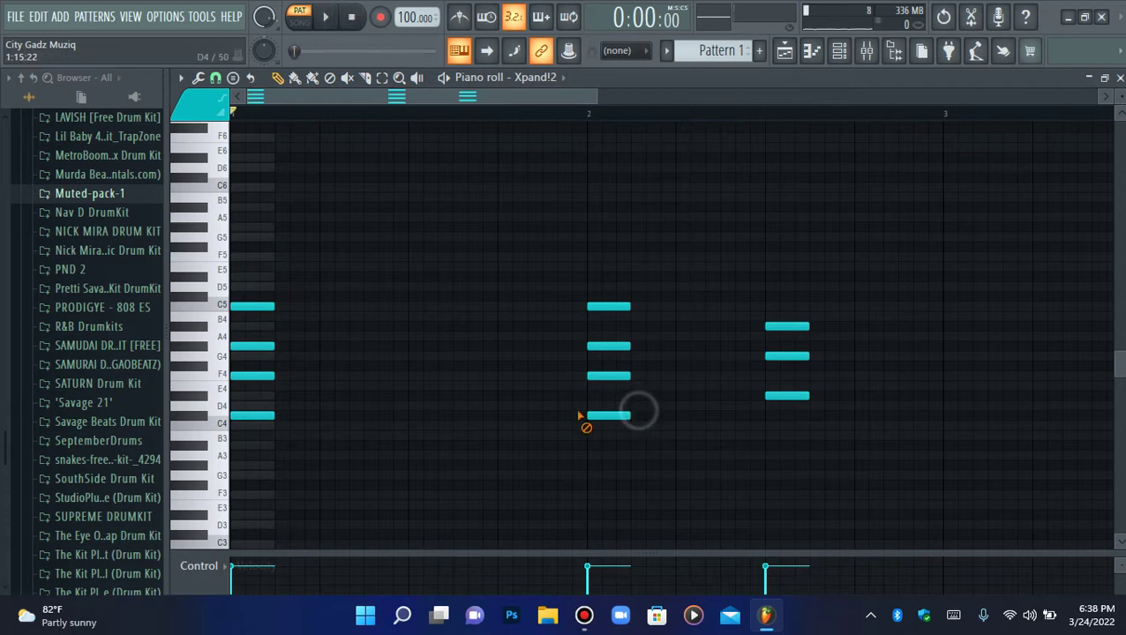
{"action": "left_click", "coordinate": [841, 55]}
{"action": "left_click", "coordinate": [423, 142]}
{"action": "left_click", "coordinate": [283, 137]}
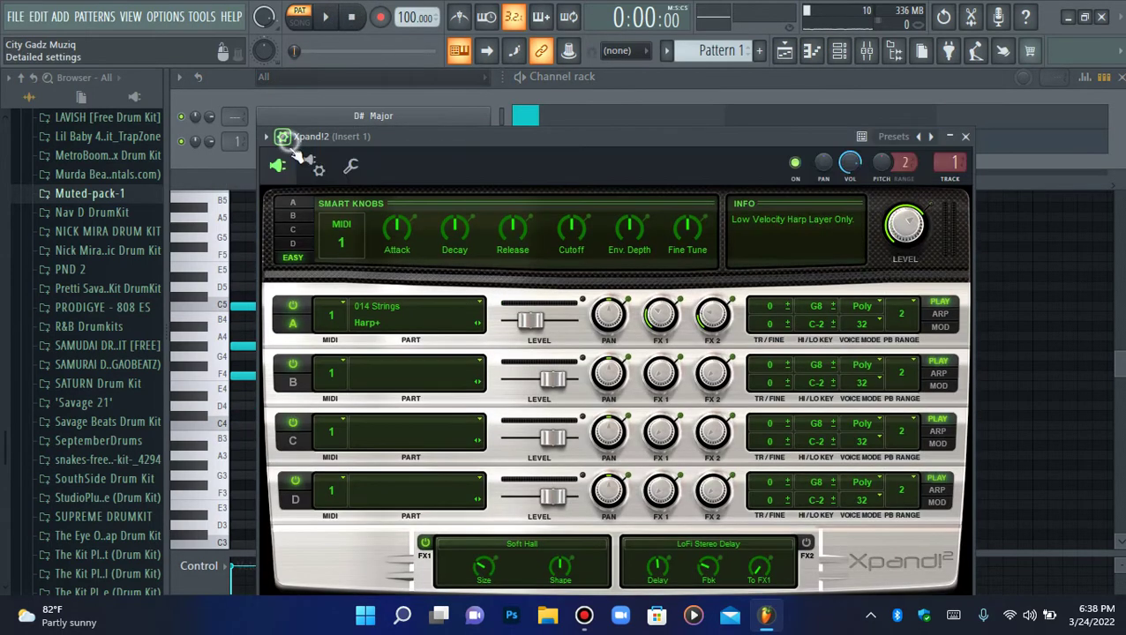
{"action": "left_click", "coordinate": [348, 165]}
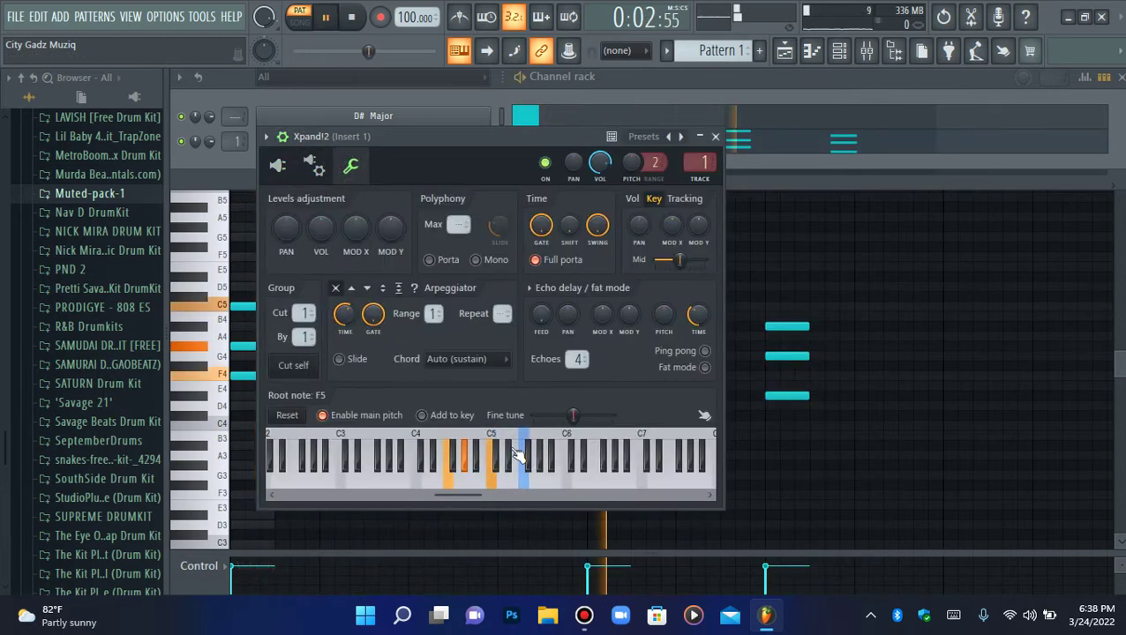
Delete the second and third chords and place melody notes D5 and D#5 directly after the first chord in the piano roll
{"action": "left_click", "coordinate": [812, 52]}
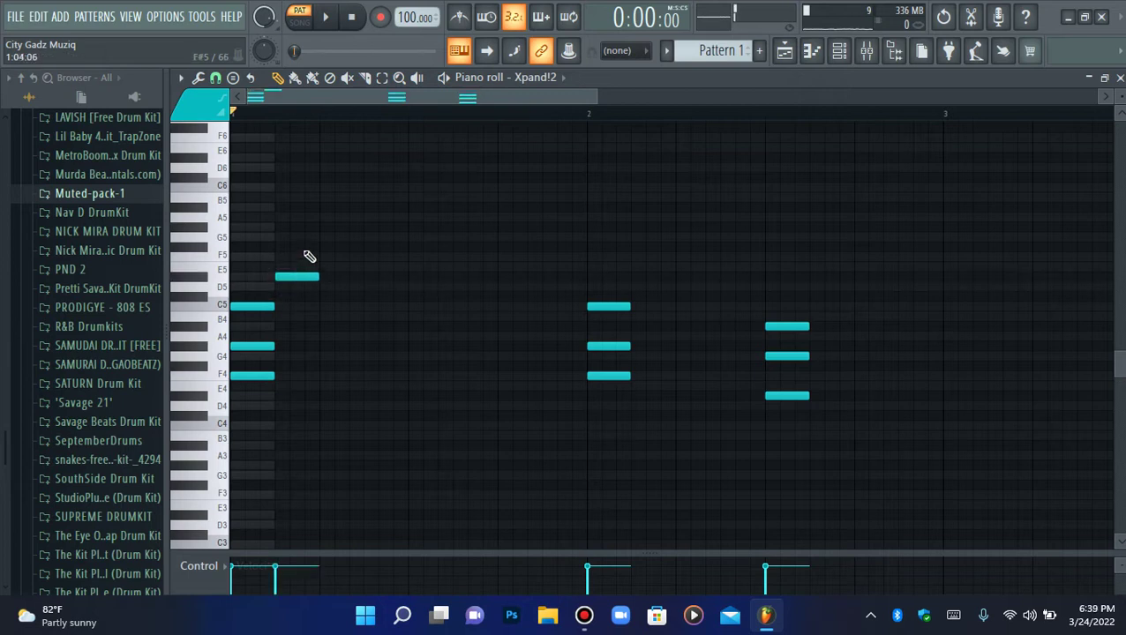
{"action": "left_click", "coordinate": [325, 257]}
{"action": "left_click_drag", "start_coordinate": [345, 279], "coordinate": [345, 281]}
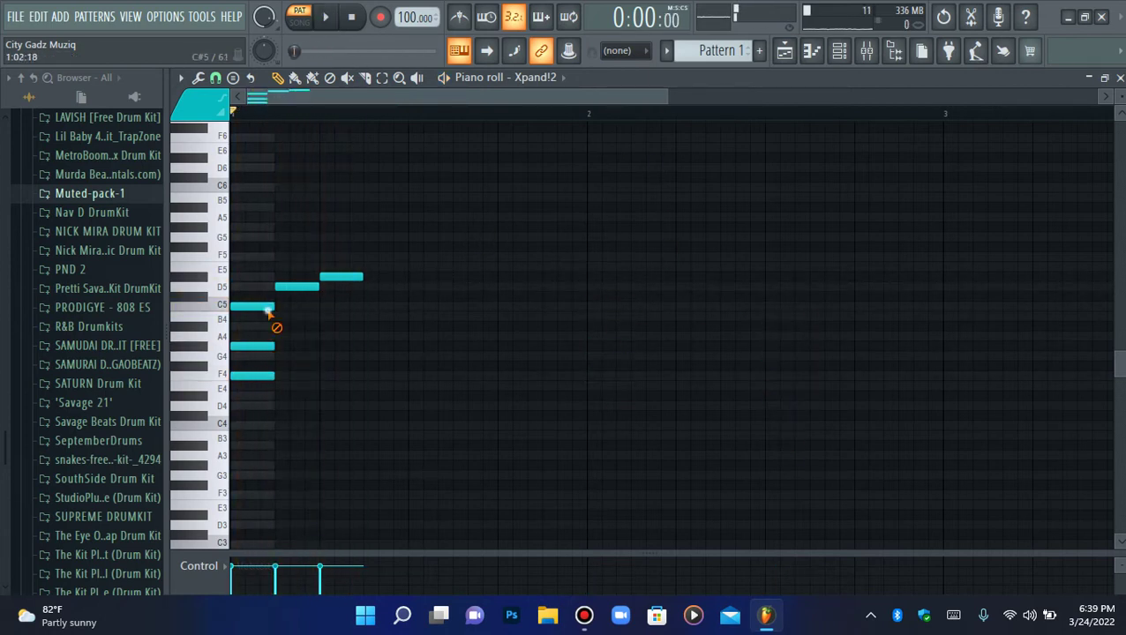
Reduce the opening to single notes F4, C5 and F5, trying D5 for the third note during playback
{"action": "key", "text": "space"}
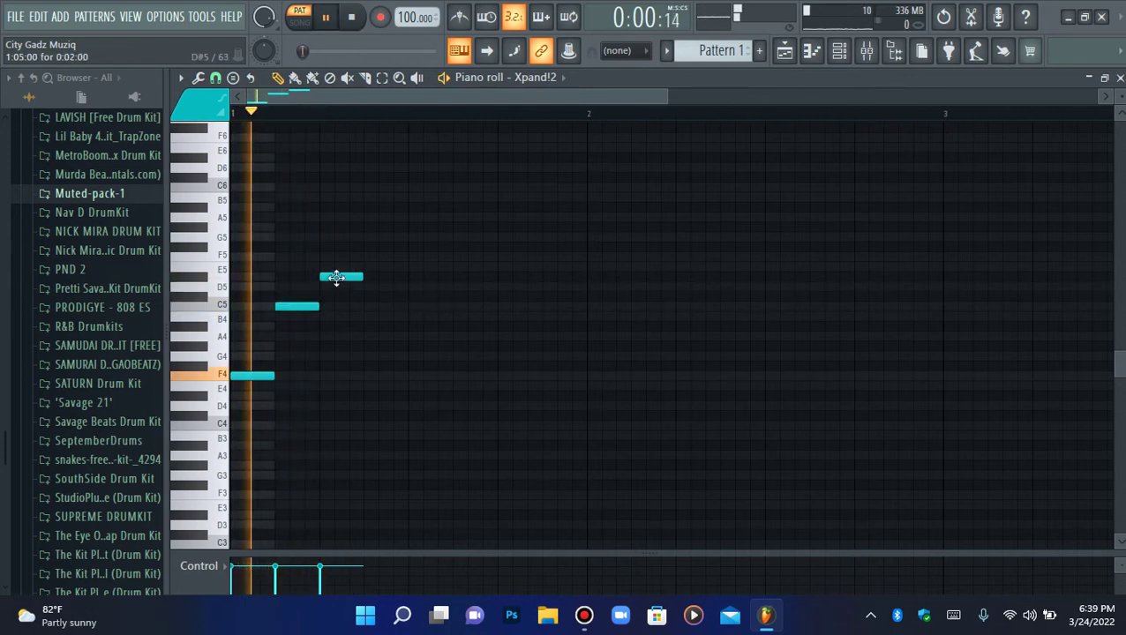
{"action": "left_click_drag", "start_coordinate": [336, 278], "coordinate": [338, 288]}
{"action": "key", "text": "space"}
{"action": "key", "text": "space"}
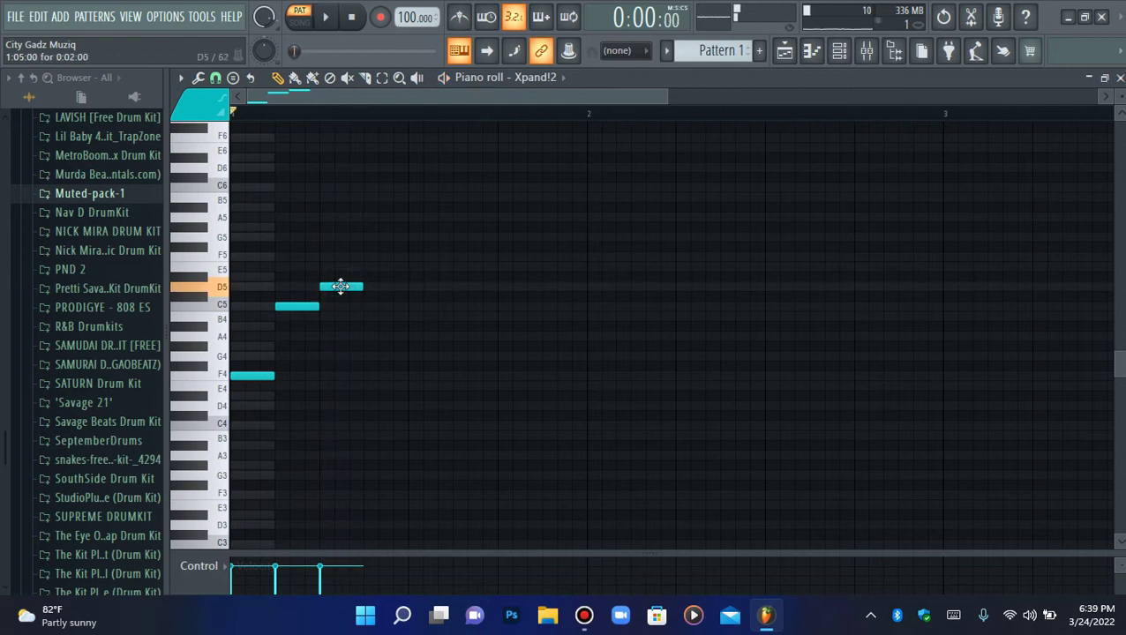
{"action": "key", "text": "space"}
{"action": "mouse_move", "coordinate": [342, 246]}
{"action": "left_mouse_down"}
{"action": "mouse_move", "coordinate": [339, 237]}
{"action": "mouse_move", "coordinate": [338, 258]}
{"action": "left_mouse_up"}
{"action": "key", "text": "space"}
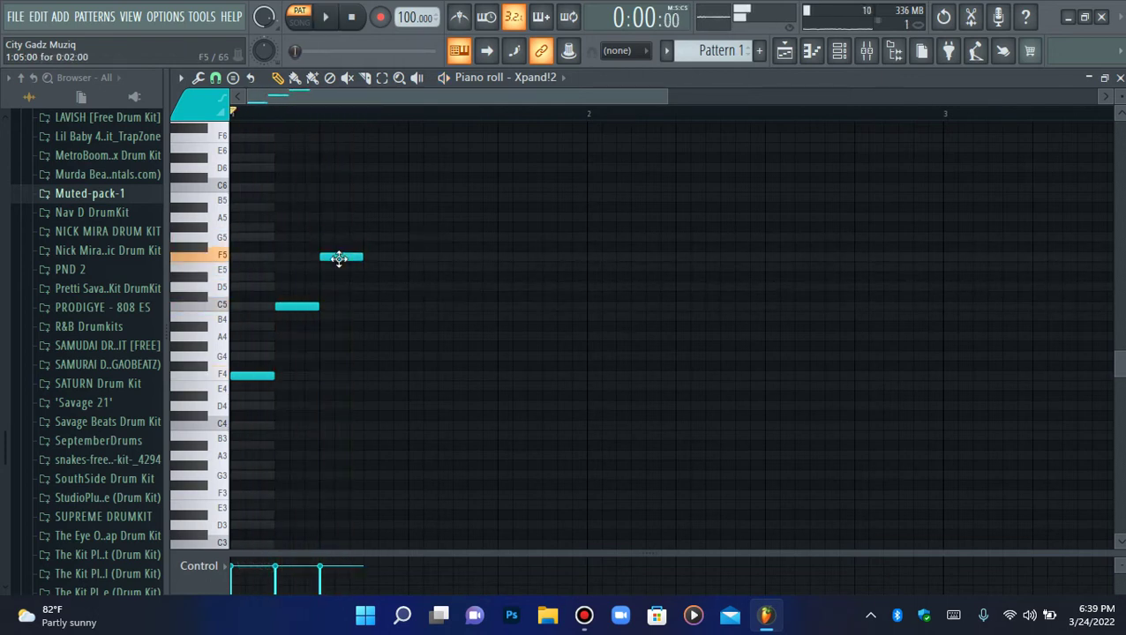
Continue the bar 1 melody with G5, G#5, a four-step G5 and a closing F5, checking it in playback
{"action": "left_click", "coordinate": [377, 238]}
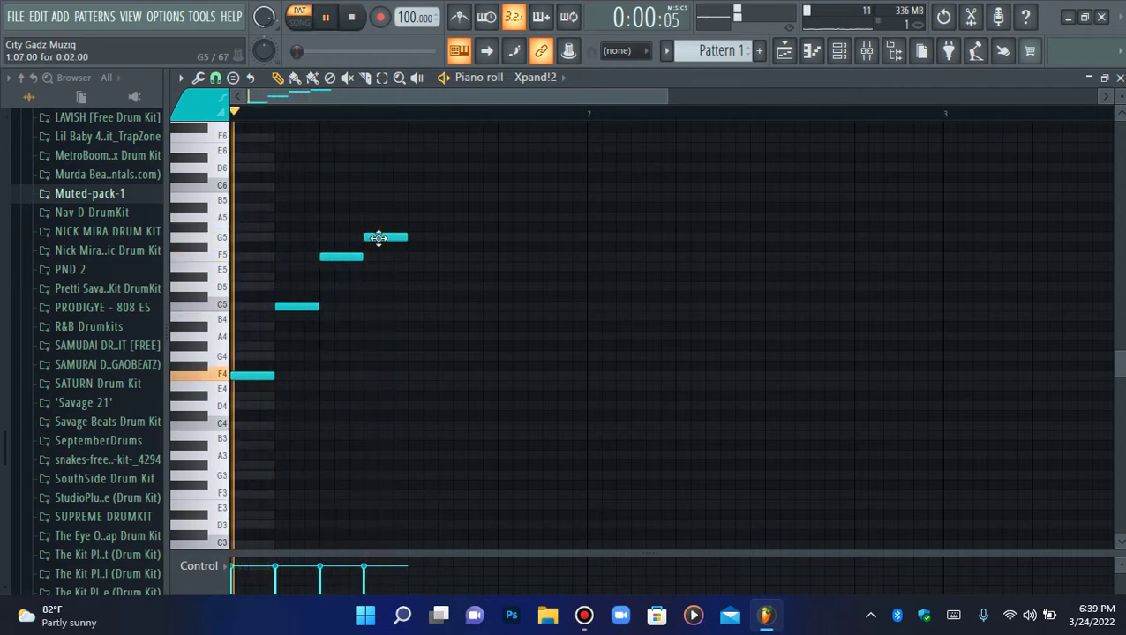
{"action": "key", "text": "space"}
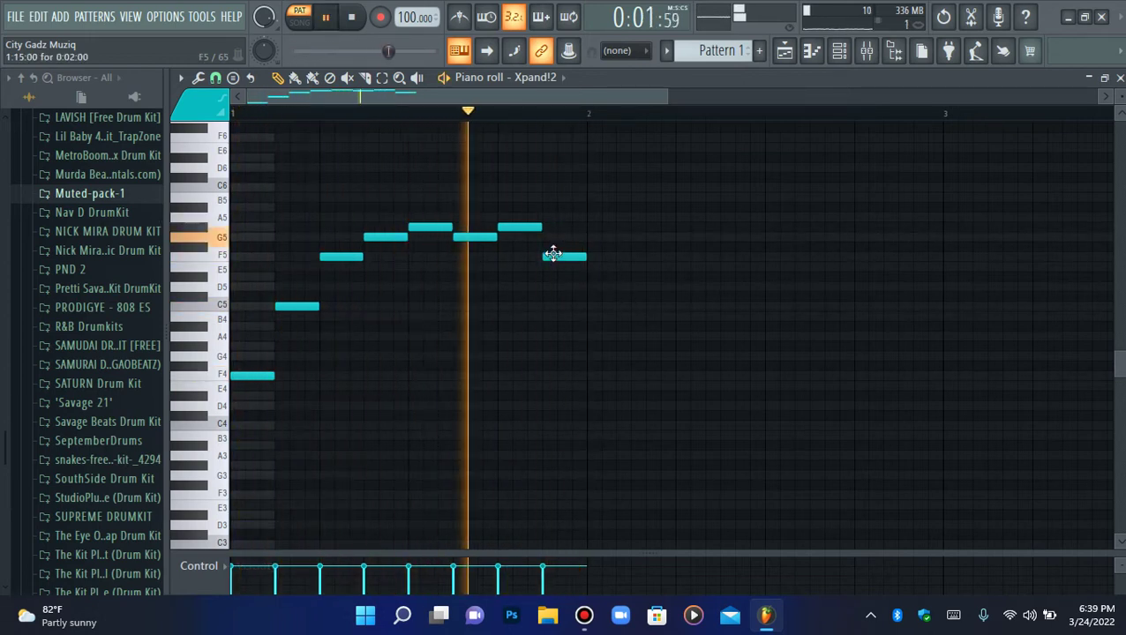
{"action": "left_click_drag", "start_coordinate": [510, 231], "coordinate": [540, 240]}
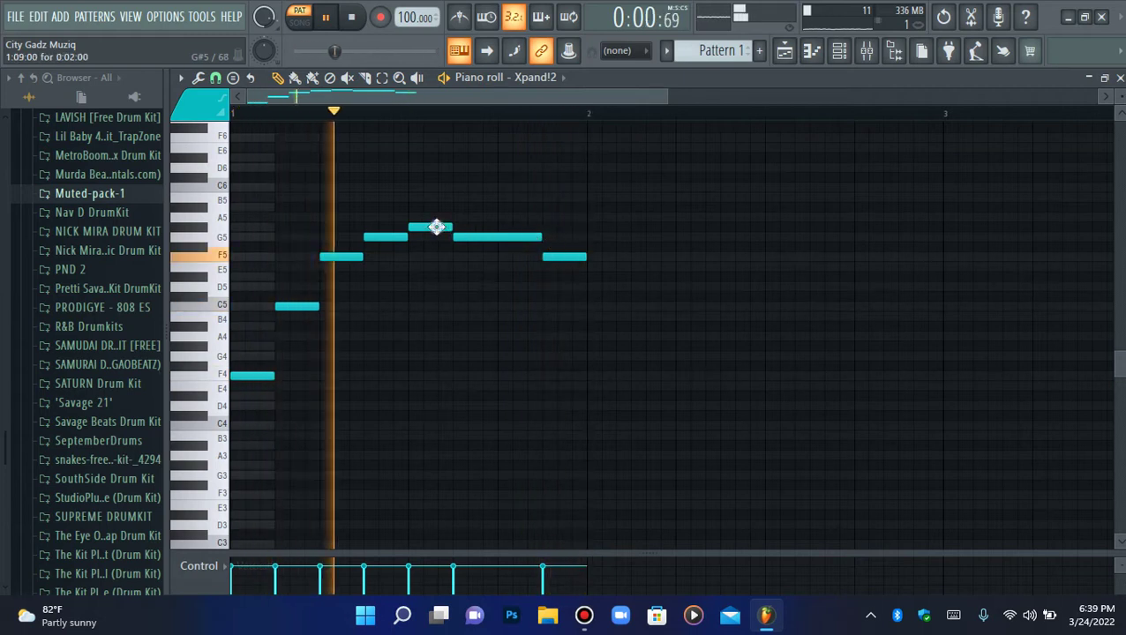
Replace the melody's closing F5 with a G5 and quantize it to step 15 of bar 1
{"action": "left_click", "coordinate": [556, 228]}
{"action": "left_click_drag", "start_coordinate": [556, 229], "coordinate": [561, 242]}
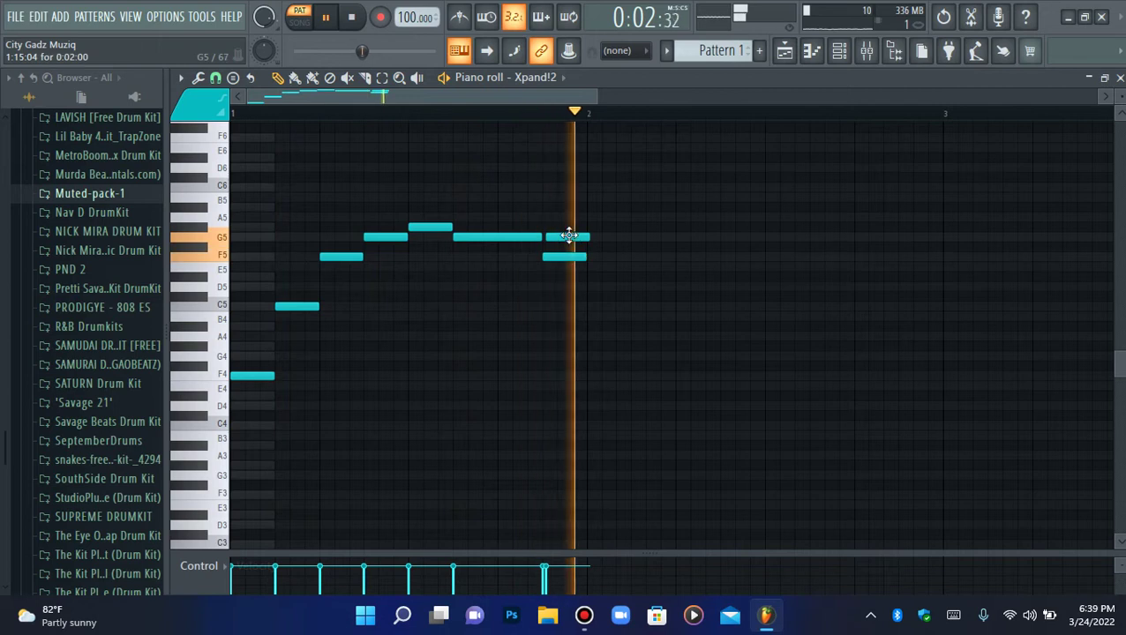
{"action": "double_click", "coordinate": [566, 240]}
{"action": "left_click", "coordinate": [737, 215]}
{"action": "key", "text": "space"}
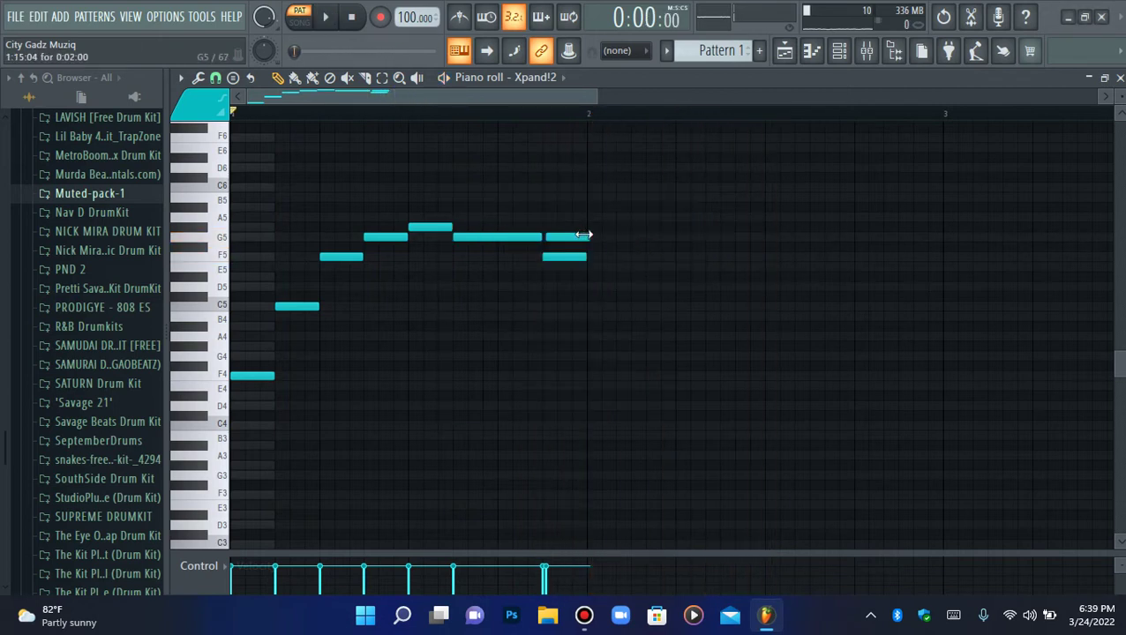
{"action": "double_click", "coordinate": [580, 235]}
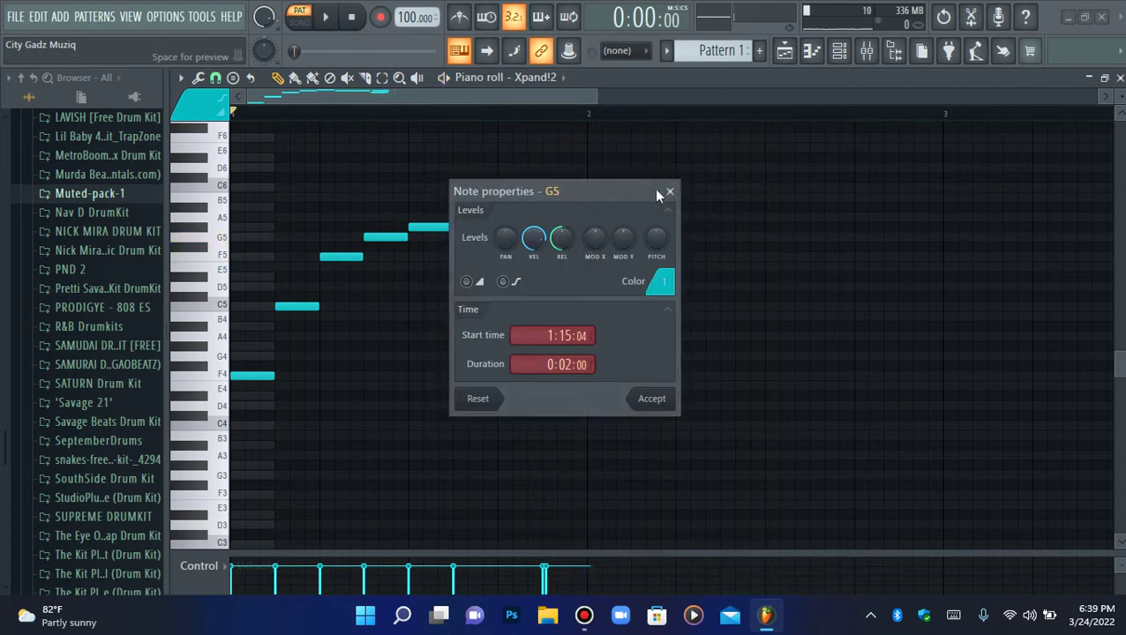
{"action": "left_click", "coordinate": [669, 192]}
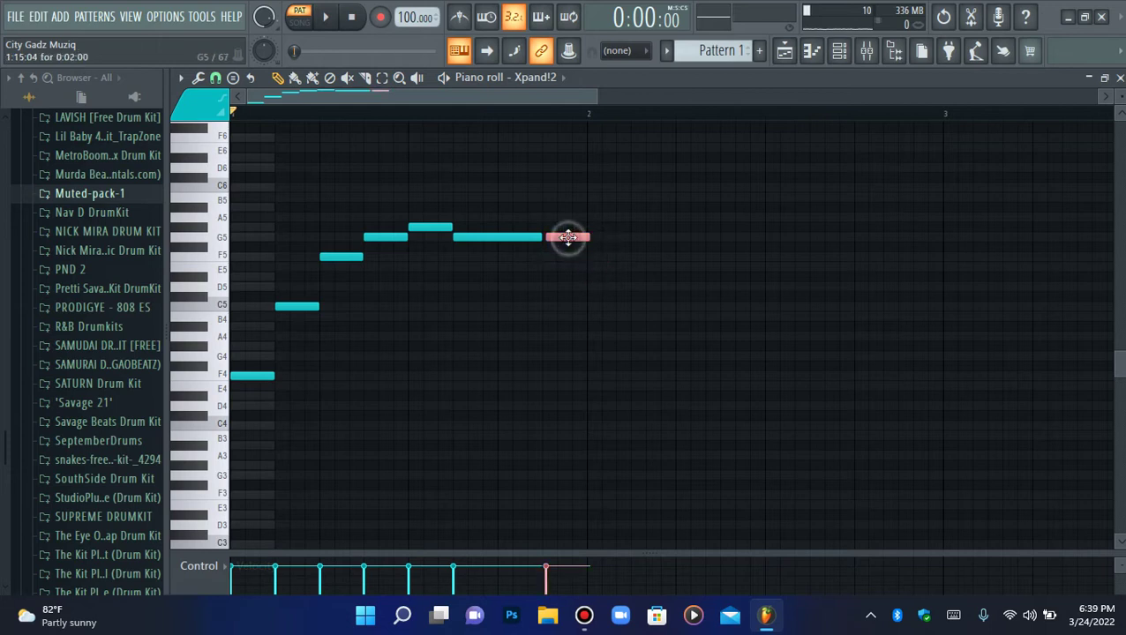
{"action": "key", "text": "alt+q"}
{"action": "key", "text": "Return"}
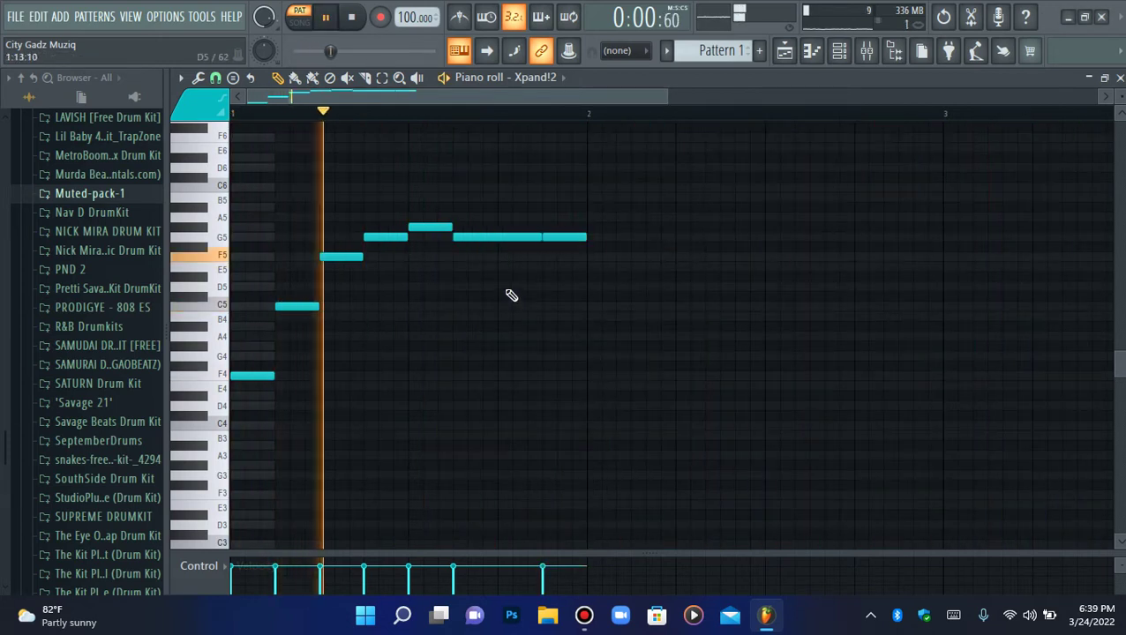
{"action": "left_click", "coordinate": [509, 257]}
{"action": "right_click", "coordinate": [512, 258]}
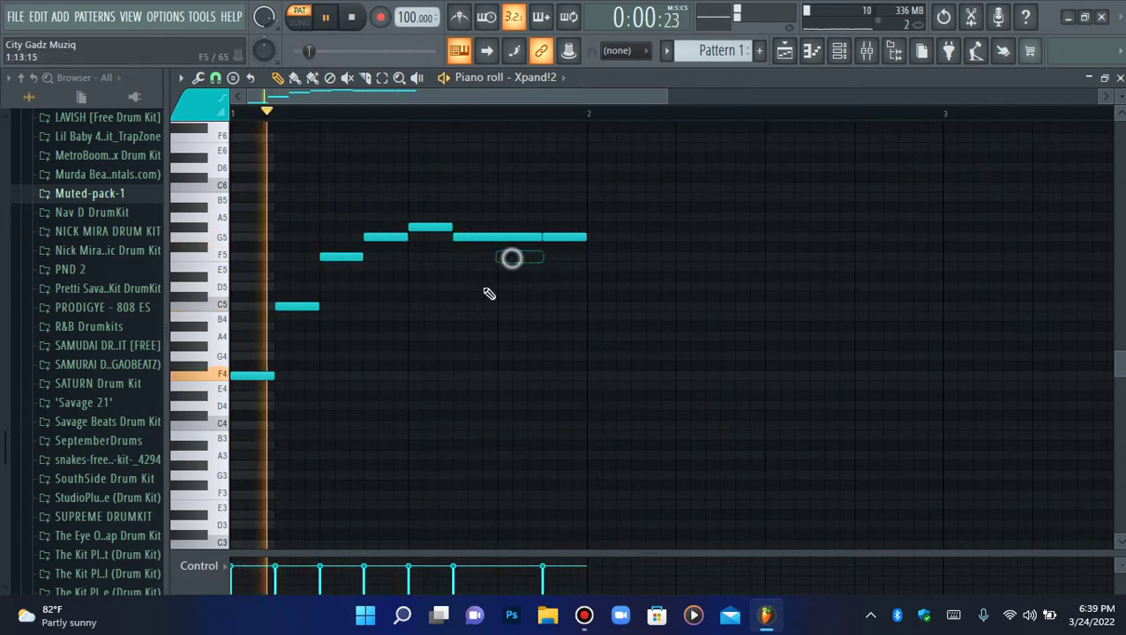
Lengthen the opening F4 note to the full bar, add a bar-long F3 an octave below, and play the pattern
{"action": "key", "text": "space"}
{"action": "left_click_drag", "start_coordinate": [269, 377], "coordinate": [446, 373]}
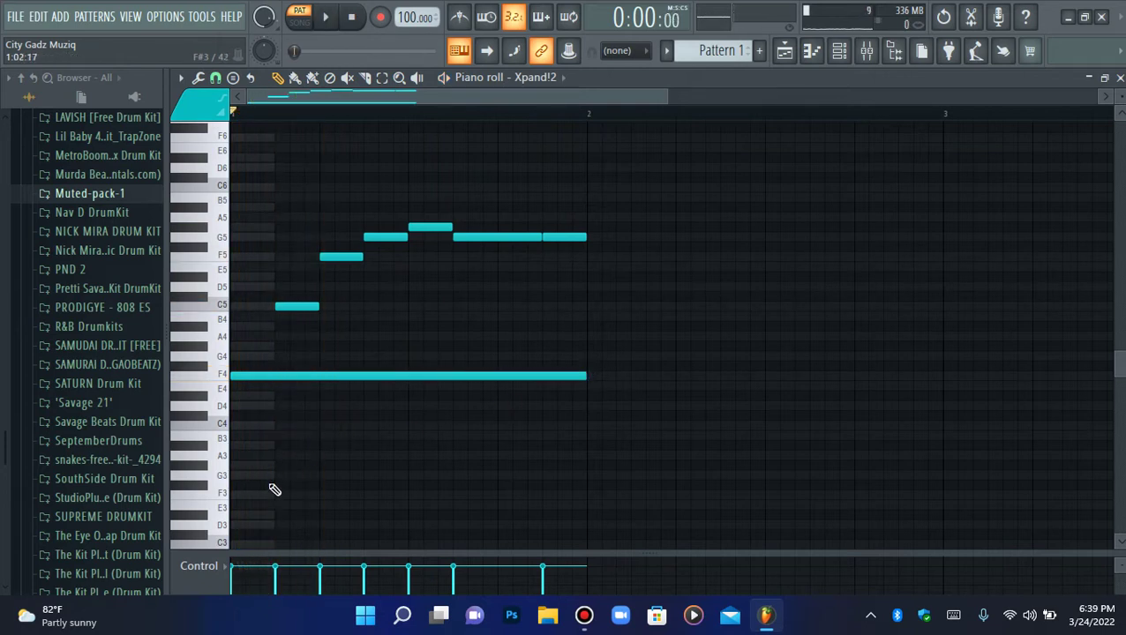
{"action": "key", "text": "space"}
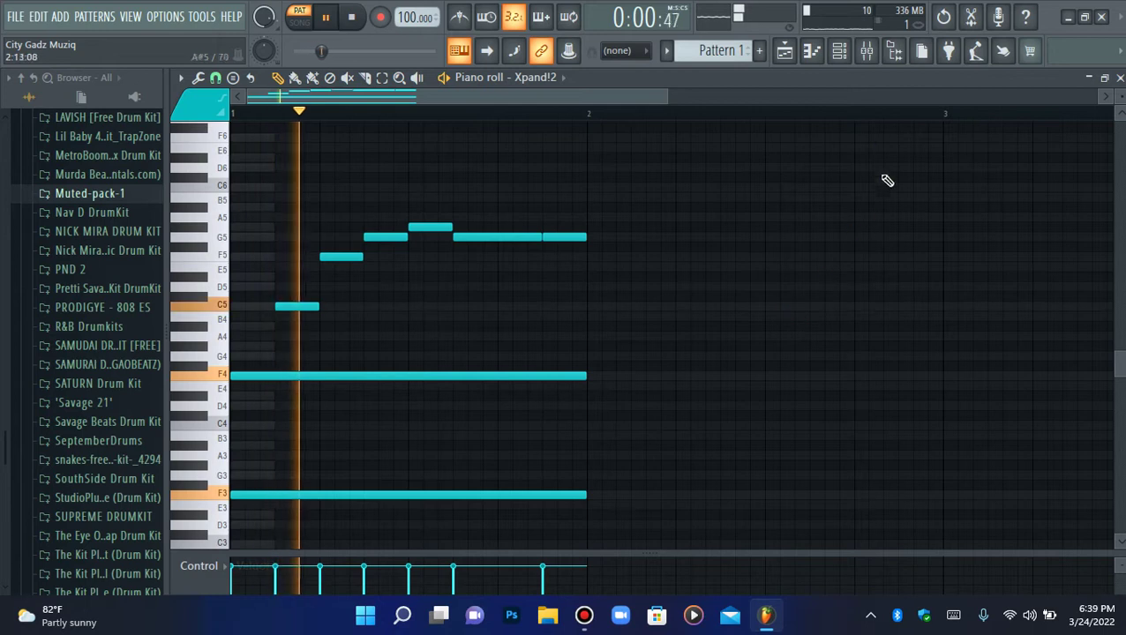
Reopen the Xpand!2 channel settings, set the root note to G#5 during playback, and return to the piano roll
{"action": "left_click", "coordinate": [839, 50]}
{"action": "key", "text": "space"}
{"action": "left_click", "coordinate": [433, 146]}
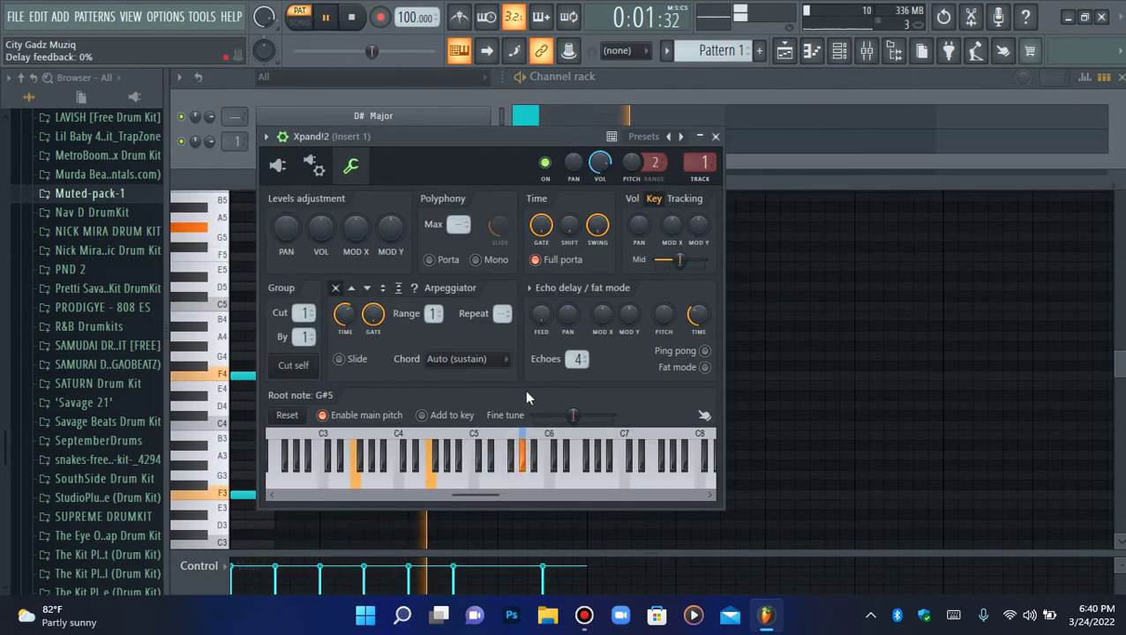
{"action": "left_click", "coordinate": [827, 53]}
Shorten the F3 bass note to end at step 11 and add a G3 note filling the rest of bar 1
{"action": "key", "text": "space"}
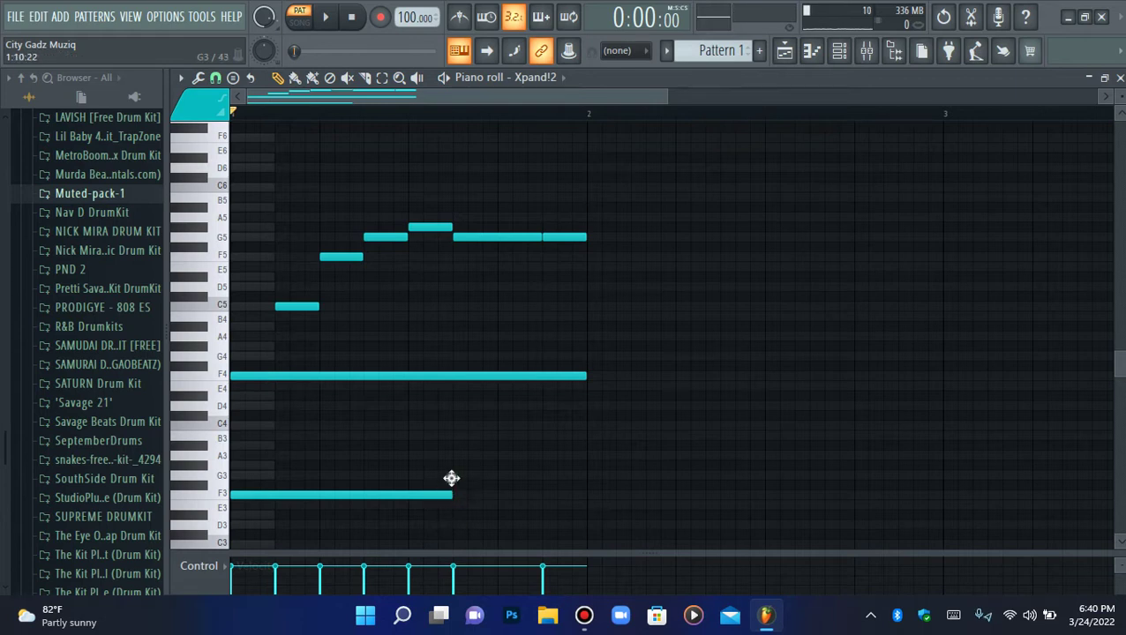
{"action": "left_click", "coordinate": [452, 476]}
{"action": "left_click_drag", "start_coordinate": [675, 475], "coordinate": [587, 476]}
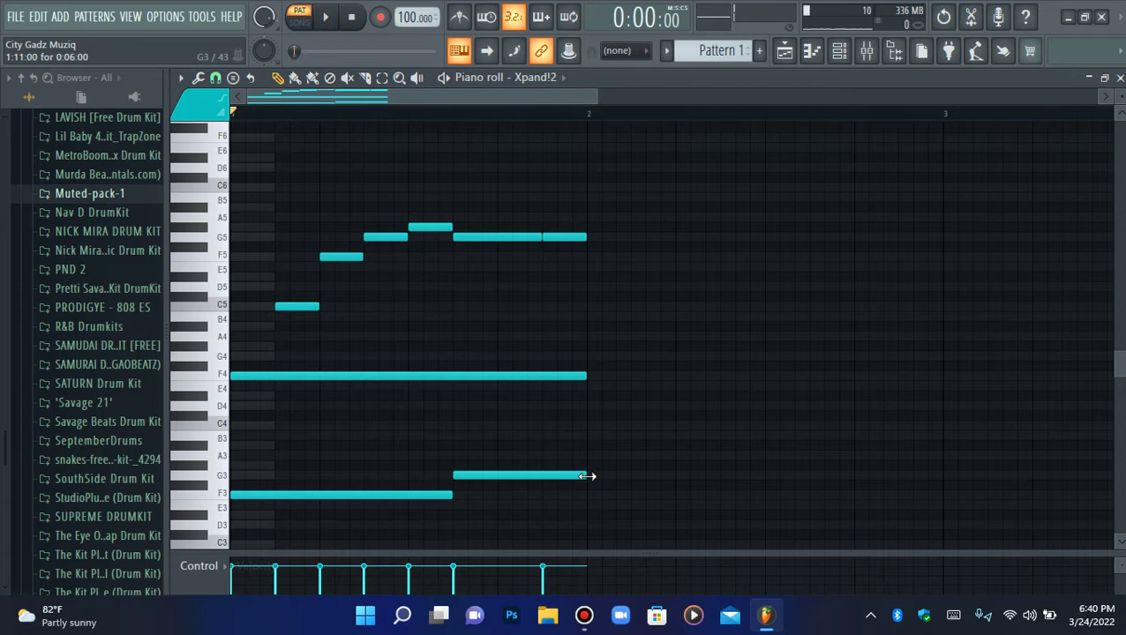
Listen to the pattern without the G3 bass note and restore the deleted note
{"action": "right_click", "coordinate": [586, 477]}
{"action": "key", "text": "space"}
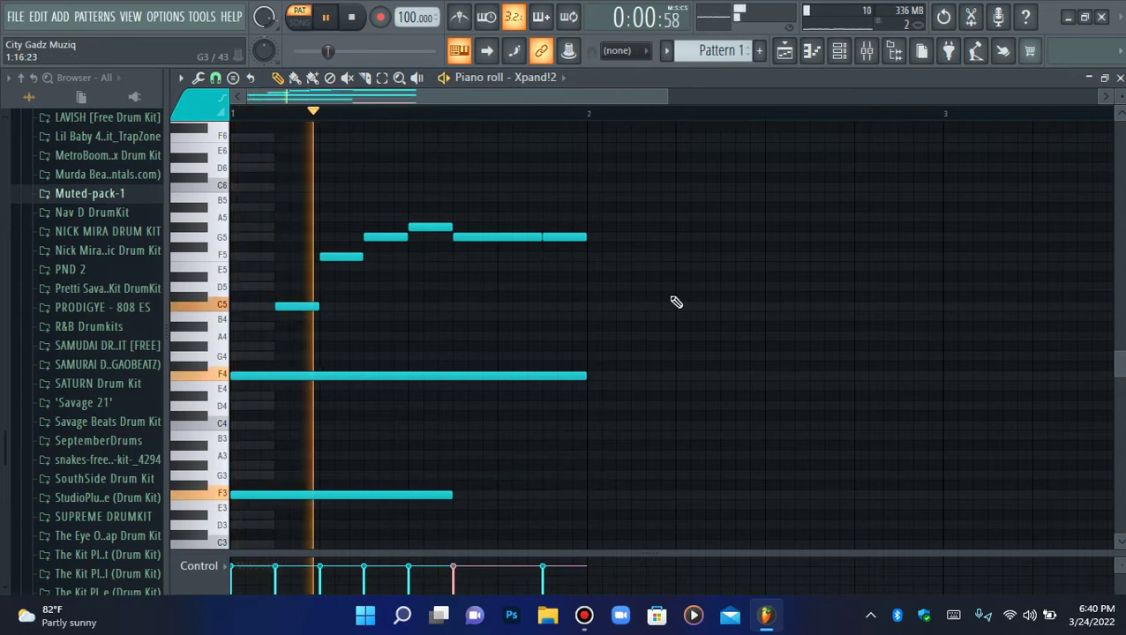
{"action": "left_click_drag", "start_coordinate": [1123, 100], "coordinate": [1122, 108]}
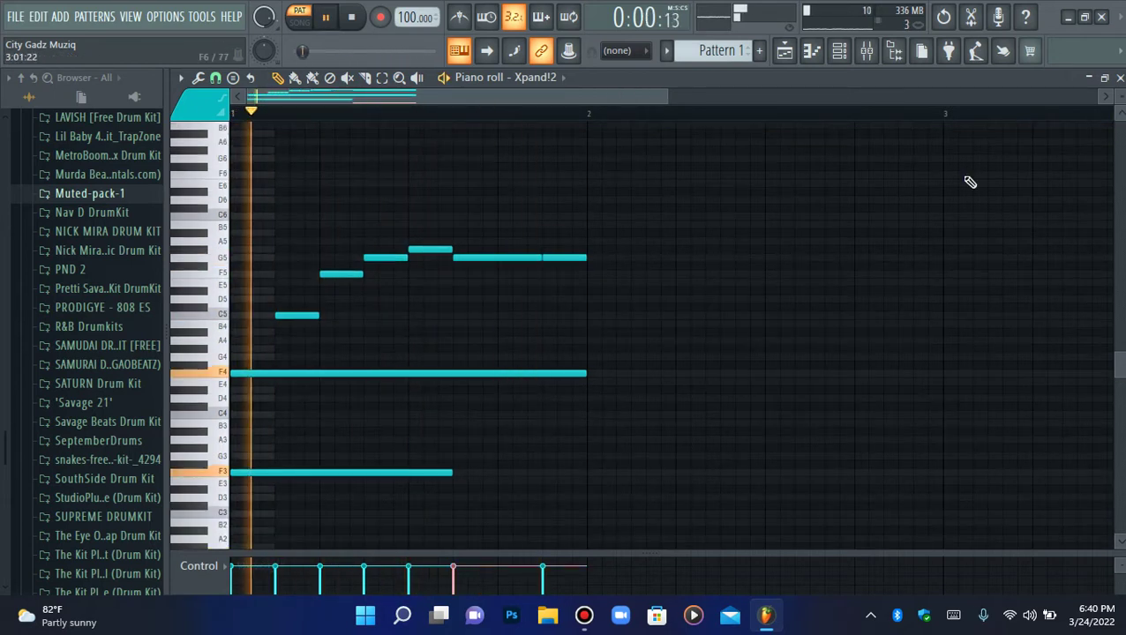
{"action": "key", "text": "ctrl+z"}
{"action": "key", "text": "space"}
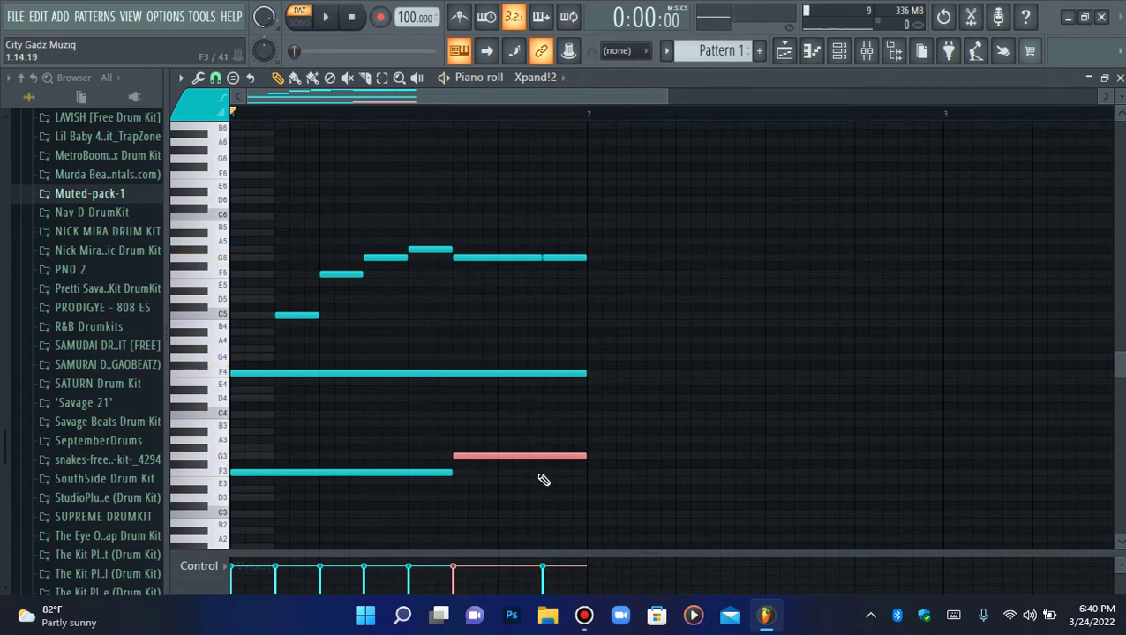
Move the second bass note in bar 1 to C3 after trying C4, and play the pattern
{"action": "key", "text": "shift+Down"}
{"action": "key", "text": "shift+Down"}
{"action": "key", "text": "space"}
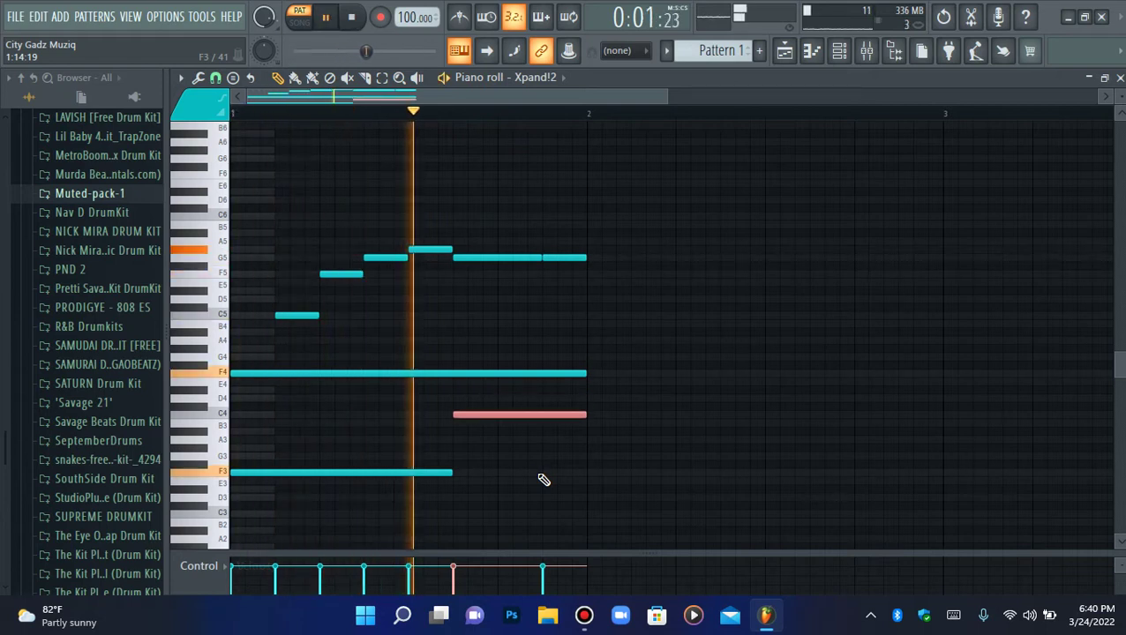
{"action": "key", "text": "space"}
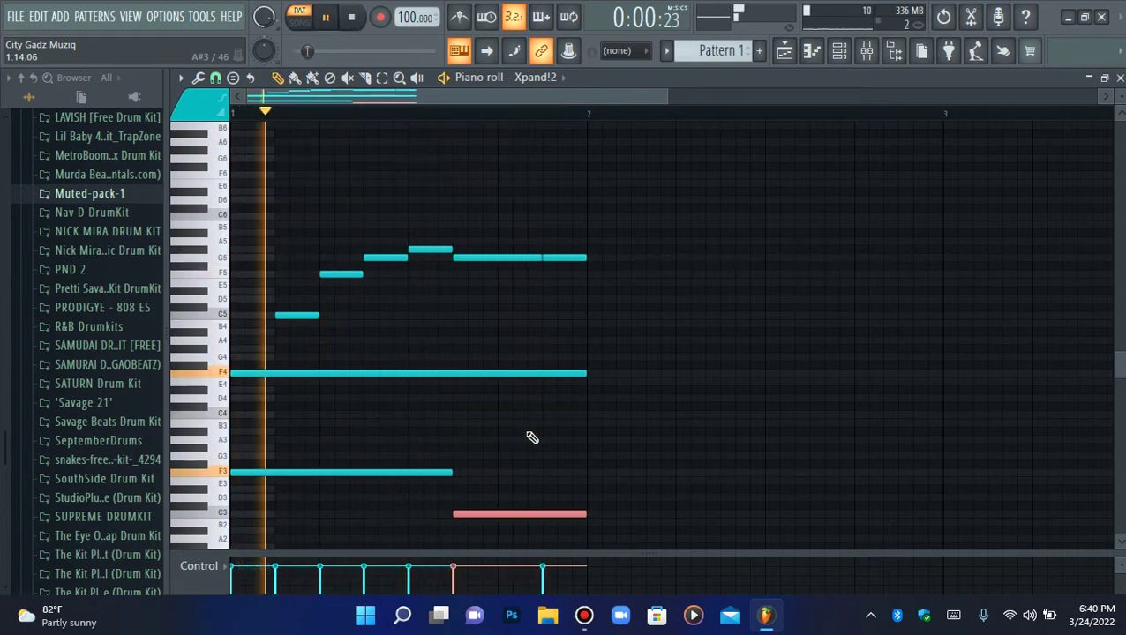
Transpose all notes of the pattern up seven semitones and listen to it
{"action": "key", "text": "ctrl+a"}
{"action": "key", "text": "space"}
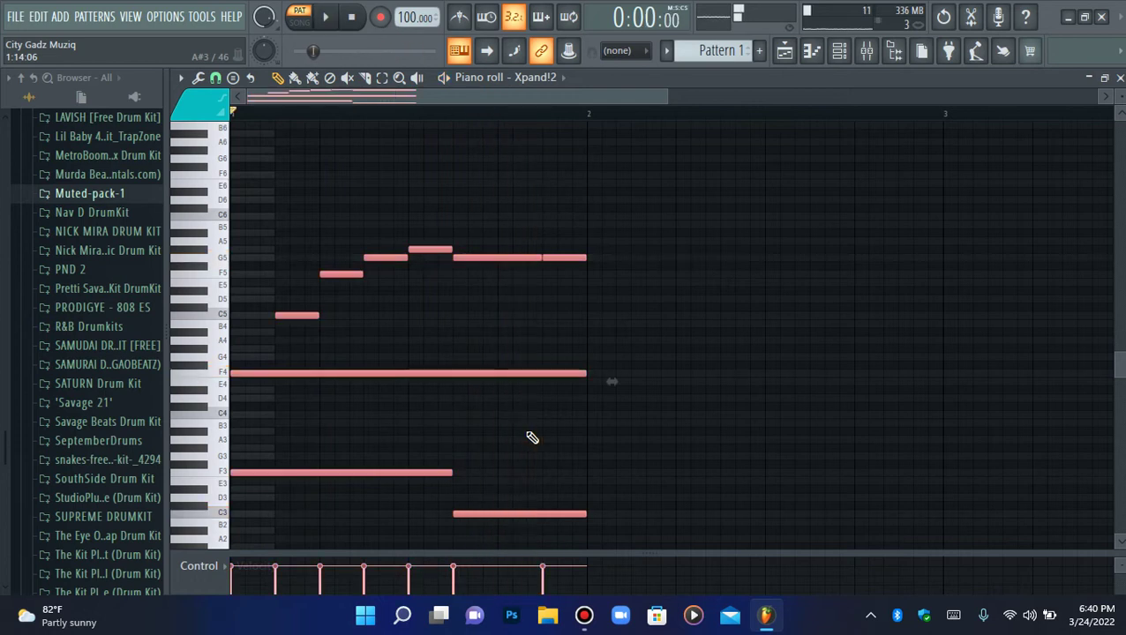
{"action": "key", "text": "Up"}
{"action": "key", "text": "Up"}
{"action": "key", "text": "Up"}
{"action": "key", "text": "Up"}
{"action": "key", "text": "Up"}
{"action": "key", "text": "Up"}
{"action": "key", "text": "Up"}
{"action": "key", "text": "space"}
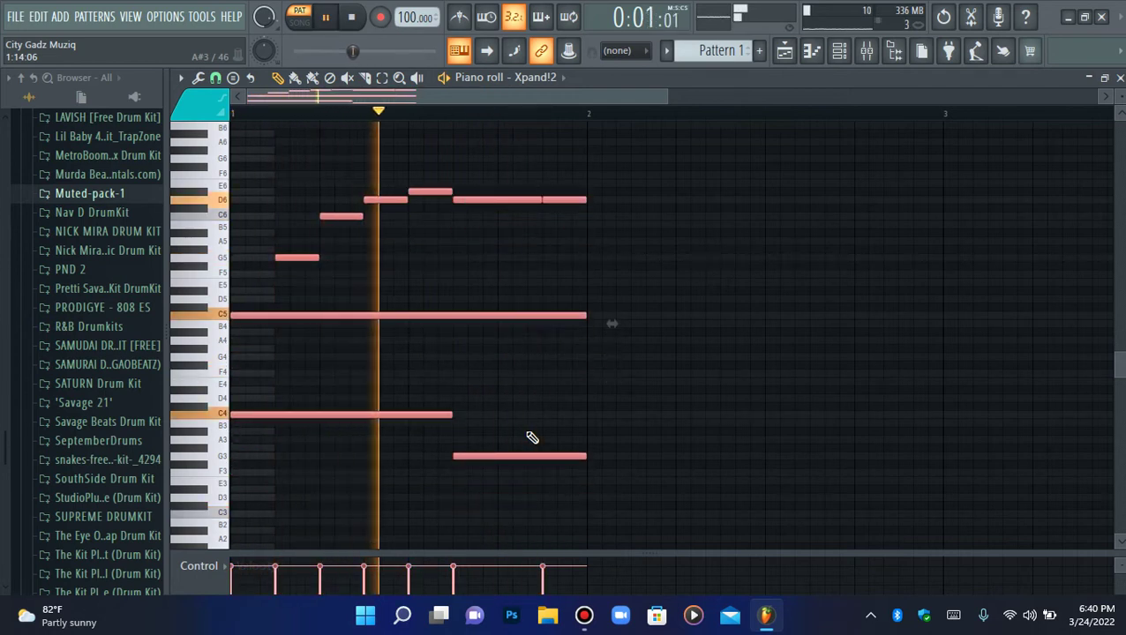
{"action": "key", "text": "space"}
{"action": "key", "text": "space"}
Try other pitches for the second bass note together with the last two melody notes, ending at D4 and D6
{"action": "key", "text": "Up"}
{"action": "key", "text": "Up"}
{"action": "key", "text": "Up"}
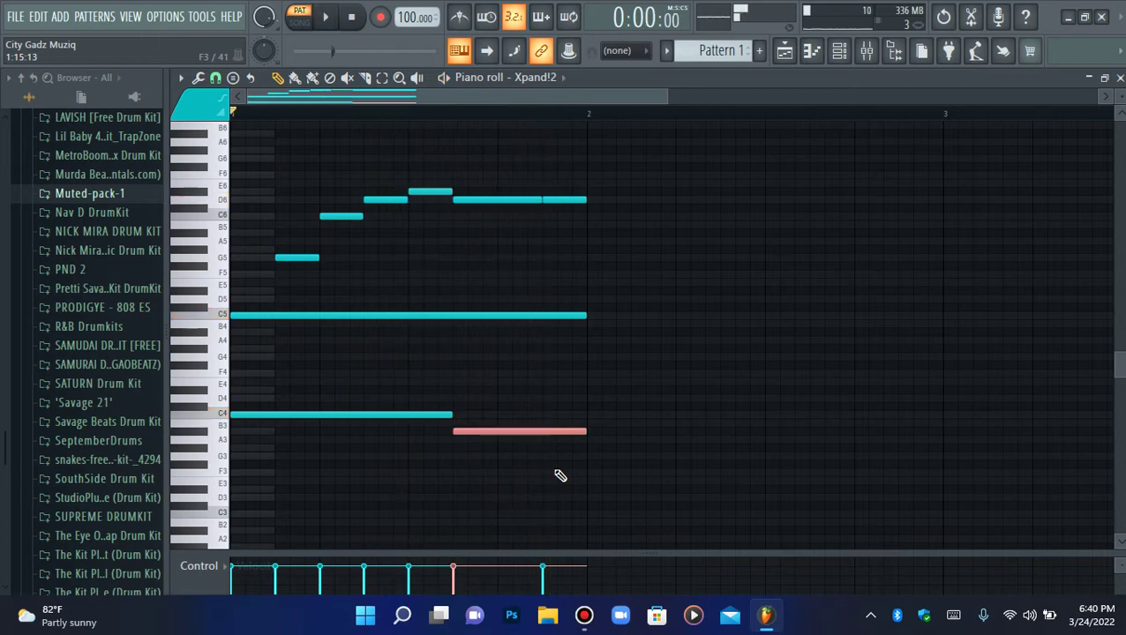
{"action": "left_click", "coordinate": [507, 199]}
{"action": "key", "text": "space"}
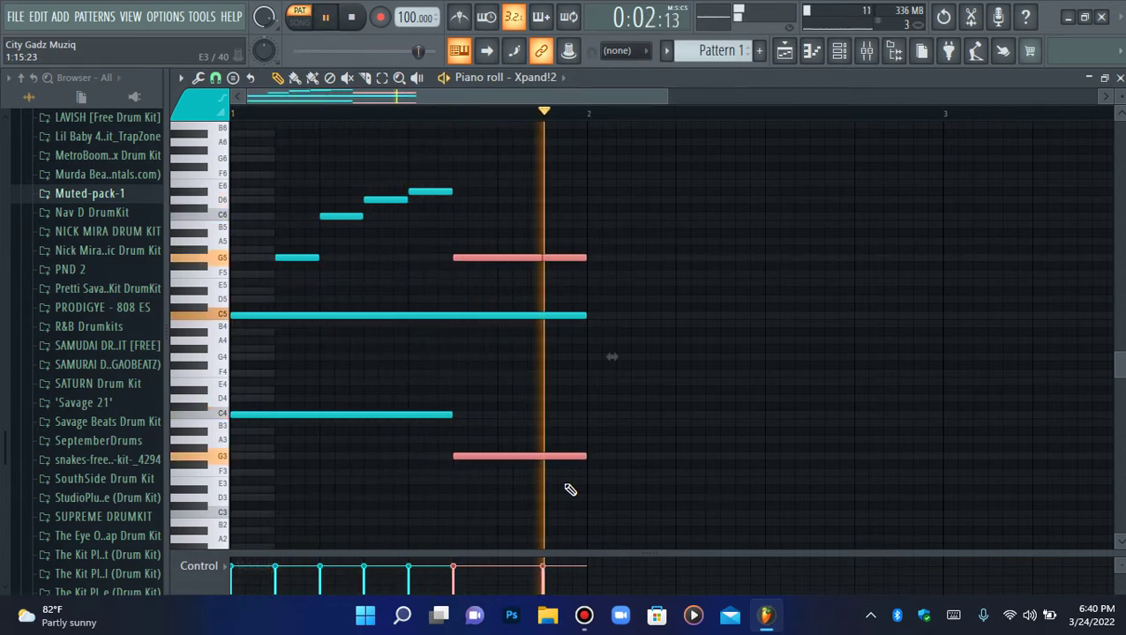
{"action": "key", "text": "space"}
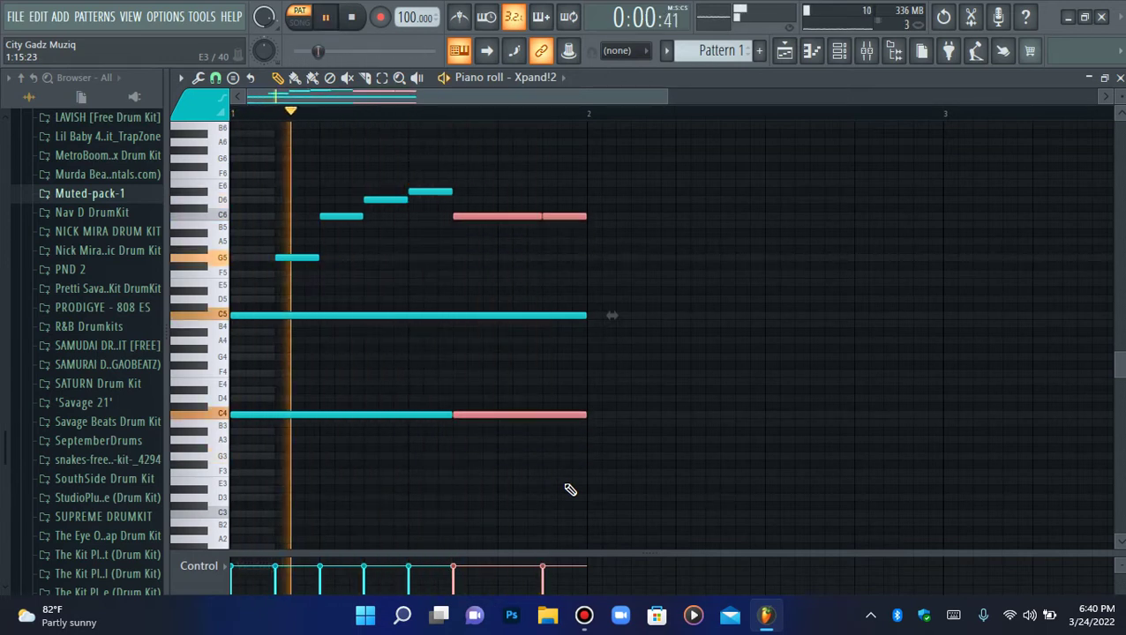
{"action": "key", "text": "Up"}
{"action": "key", "text": "Up"}
{"action": "key", "text": "space"}
Transpose all notes down four semitones and play the pattern
{"action": "key", "text": "ctrl+a"}
{"action": "key", "text": "Down"}
{"action": "key", "text": "Down"}
{"action": "key", "text": "Down"}
{"action": "key", "text": "Down"}
{"action": "key", "text": "space"}
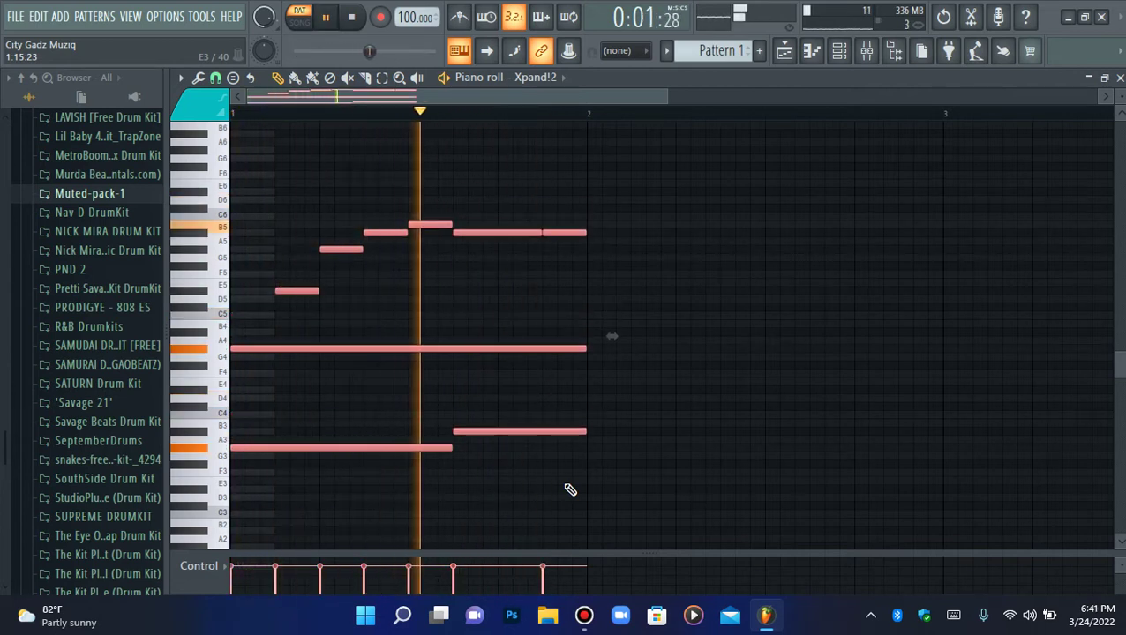
Delete the second bass note in bar 1 and extend the G#3 bass note to the full bar
{"action": "right_click", "coordinate": [538, 423]}
{"action": "key", "text": "space"}
{"action": "key", "text": "space"}
{"action": "left_click_drag", "start_coordinate": [450, 446], "coordinate": [586, 455]}
Add a B5 note before the bar's last melody note and drop both by an octave to B4 and A#4
{"action": "key", "text": "space"}
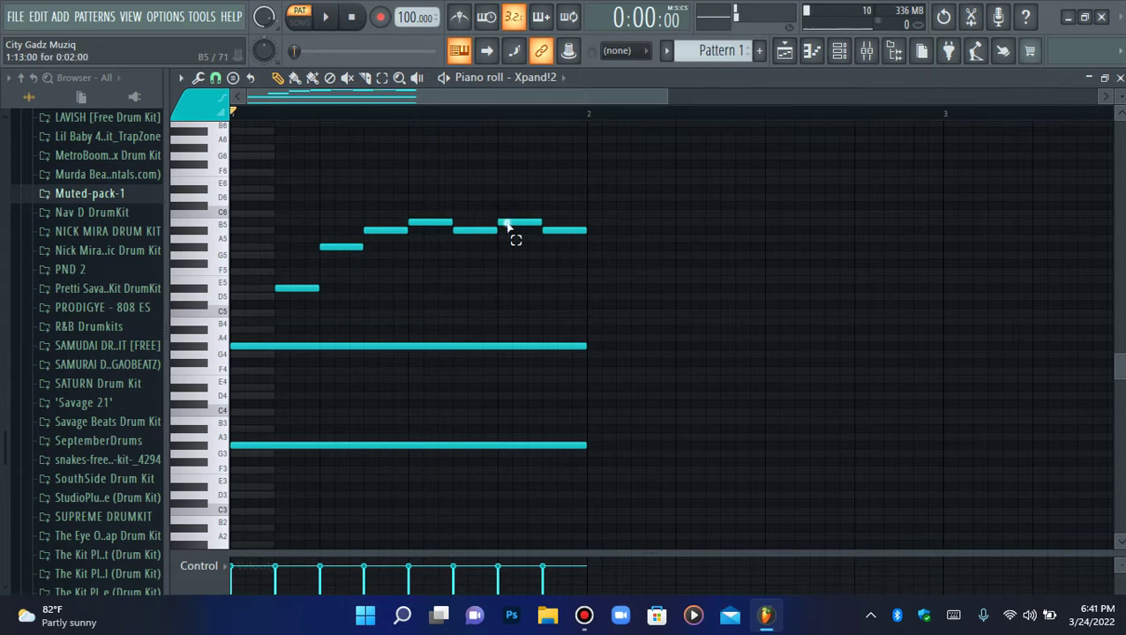
{"action": "left_click", "coordinate": [554, 230]}
{"action": "key", "text": "ctrl+Down"}
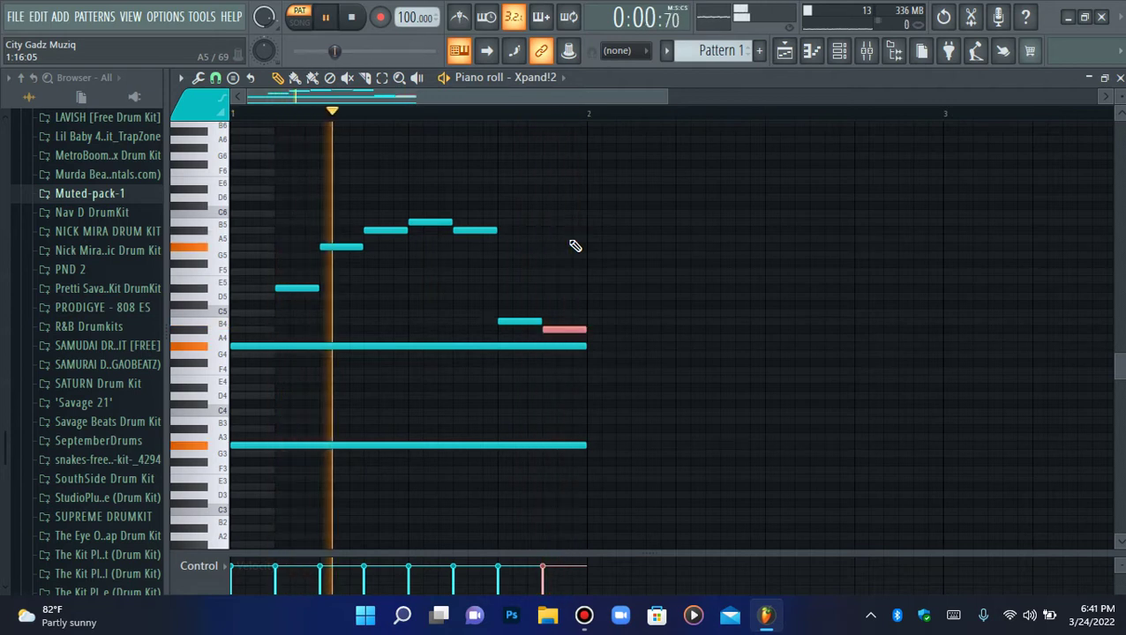
Transpose the whole one-bar melody and its sustained notes up seven semitones during playback
{"action": "key", "text": "ctrl+a"}
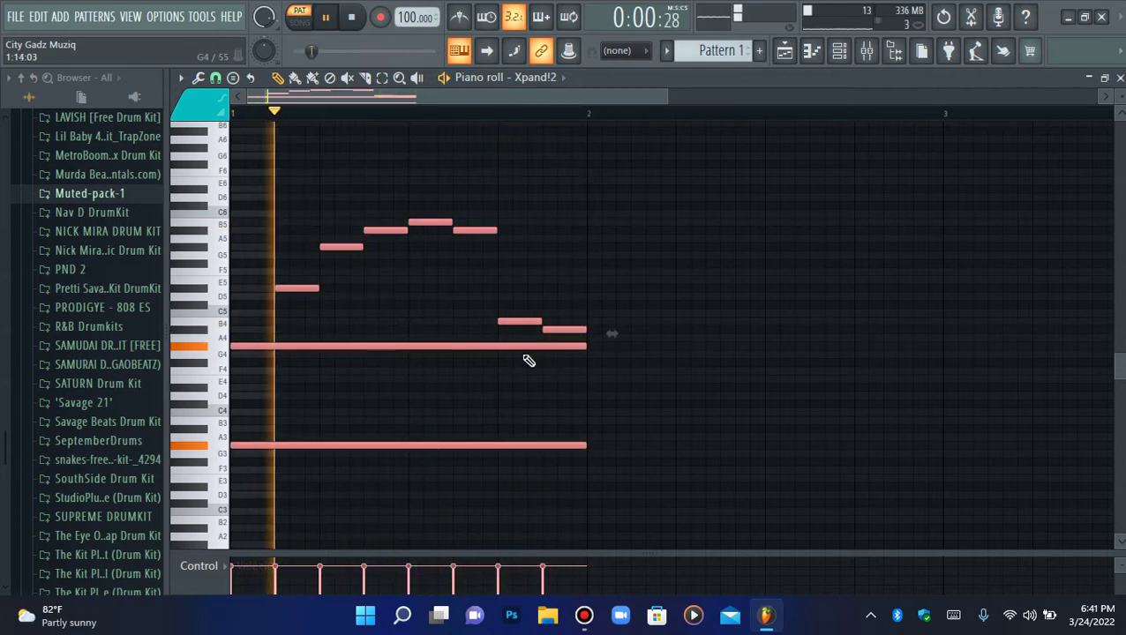
{"action": "key", "text": "Up"}
{"action": "key", "text": "Up"}
{"action": "key", "text": "Up"}
{"action": "key", "text": "Up"}
{"action": "key", "text": "Up"}
{"action": "key", "text": "Up"}
{"action": "key", "text": "Up"}
{"action": "key", "text": "space"}
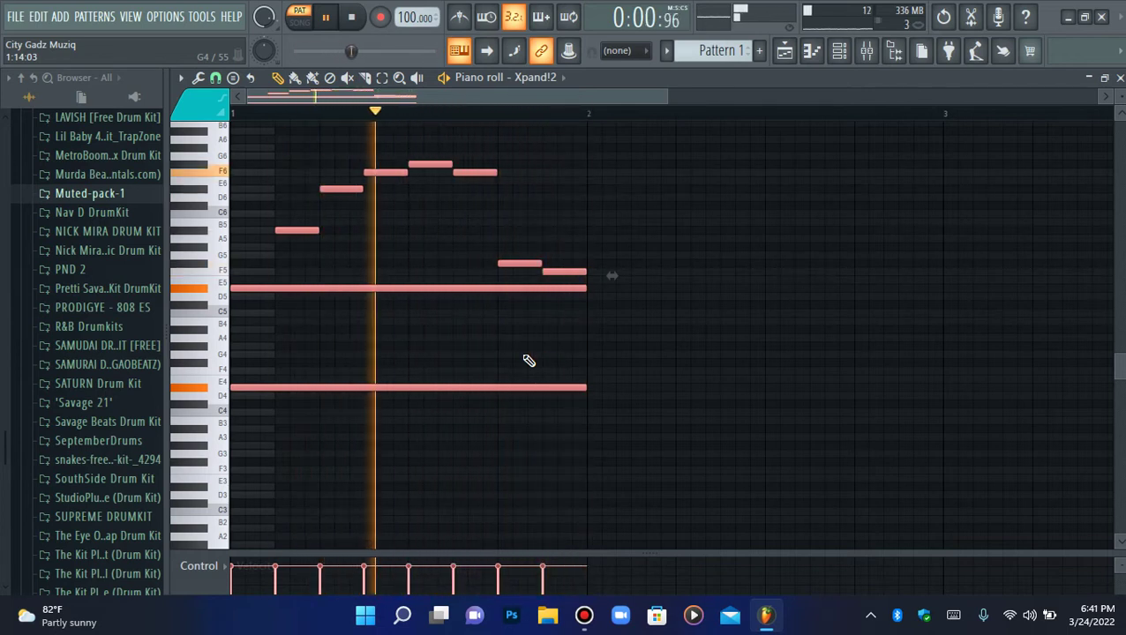
Duplicate bar 1 into bar 2 and lower the copied sustained notes four semitones to B4 and B3
{"action": "key", "text": "ctrl+b"}
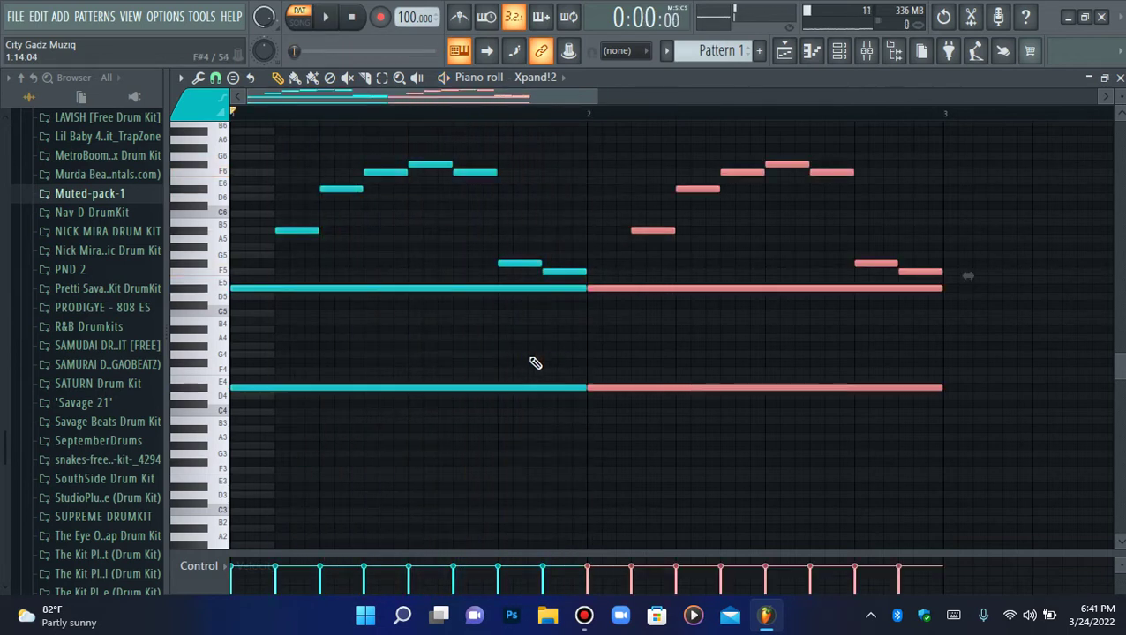
{"action": "left_click_drag", "start_coordinate": [627, 287], "coordinate": [756, 402]}
{"action": "key", "text": "Down"}
{"action": "key", "text": "Down"}
{"action": "key", "text": "Down"}
{"action": "key", "text": "space"}
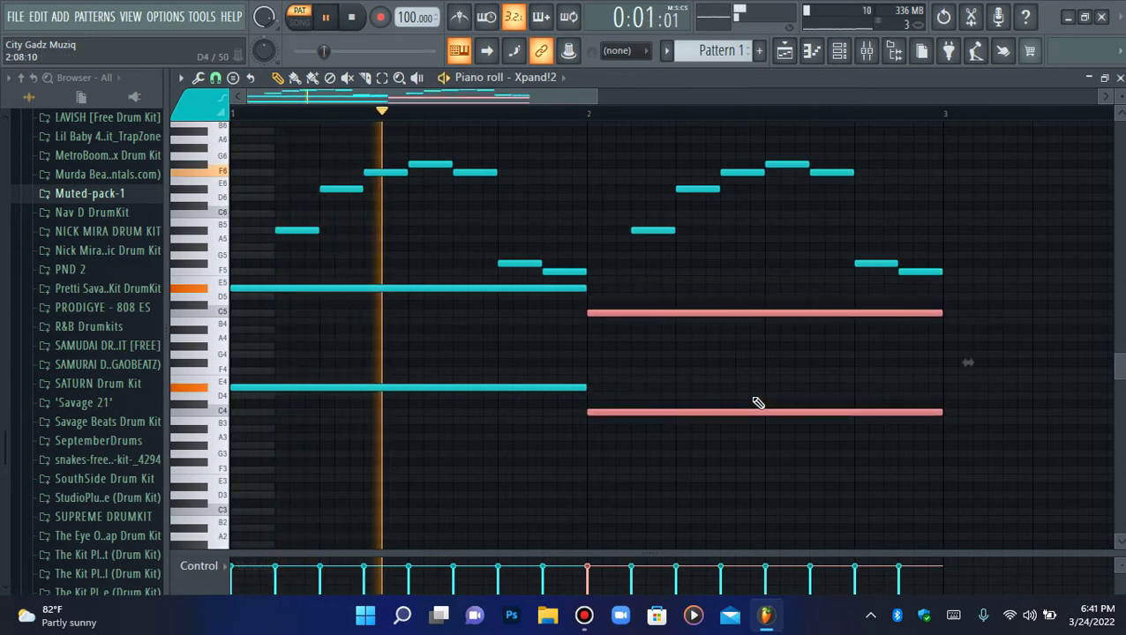
{"action": "key", "text": "Down"}
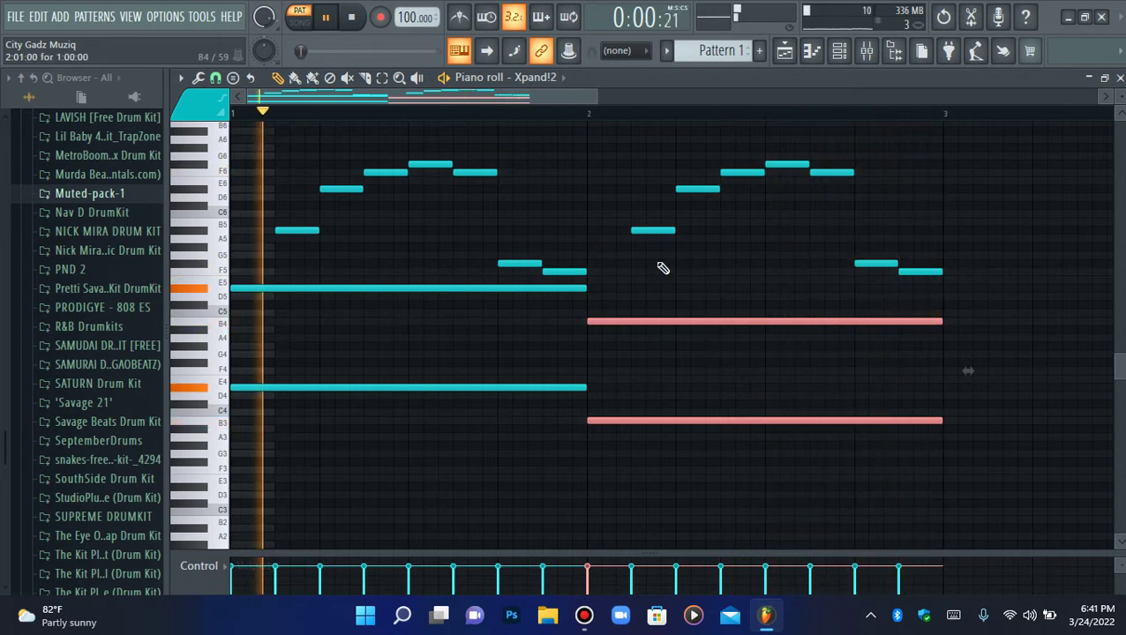
Transpose all notes of both bars down three semitones and play the pattern
{"action": "left_click_drag", "start_coordinate": [597, 96], "coordinate": [761, 98]}
{"action": "key", "text": "ctrl+a"}
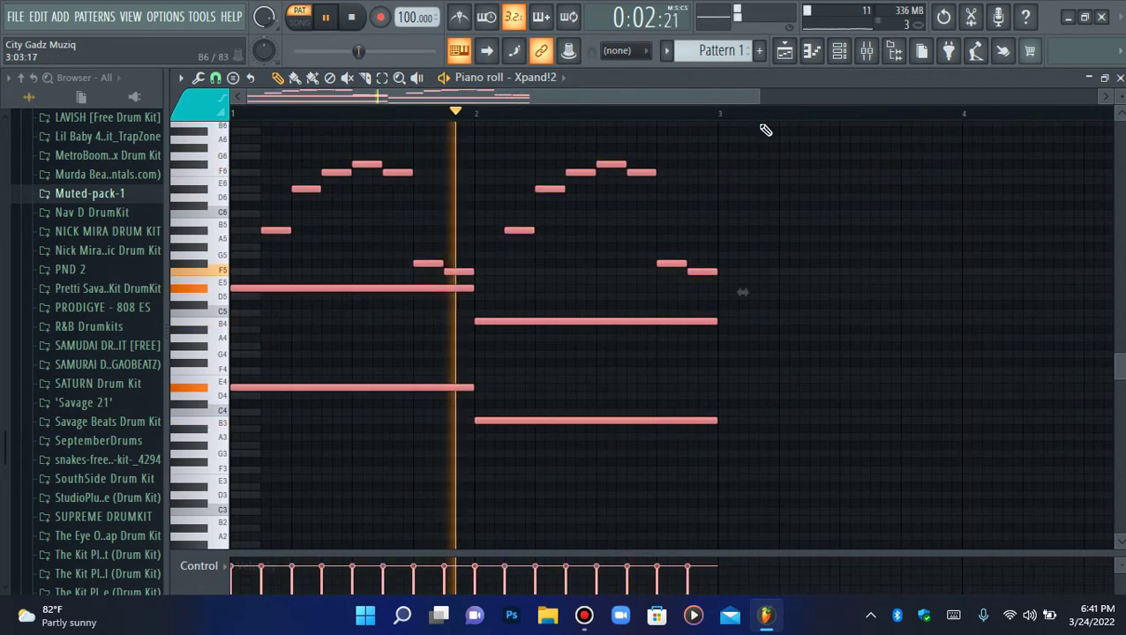
{"action": "key", "text": "space"}
{"action": "key", "text": "shift+Down"}
{"action": "key", "text": "Down"}
{"action": "key", "text": "Down"}
{"action": "key", "text": "space"}
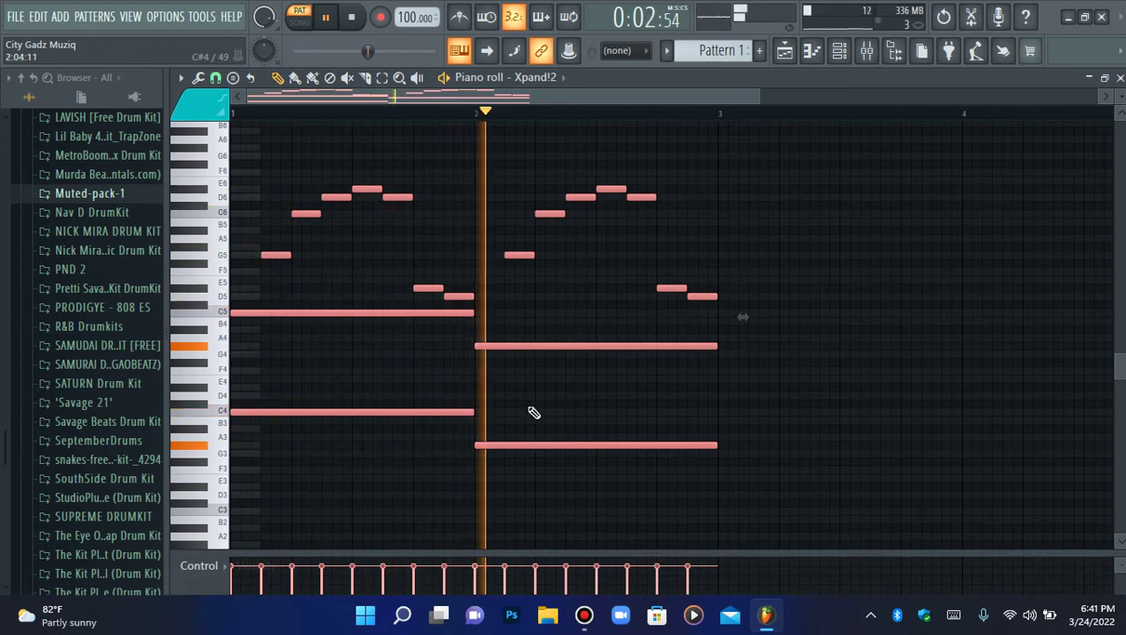
Raise the upper sustained note in bar 2 to C5, trying A#4 on the way, and listen
{"action": "left_click", "coordinate": [543, 353]}
{"action": "key", "text": "space"}
{"action": "key", "text": "space"}
{"action": "key", "text": "Up"}
{"action": "key", "text": "Up"}
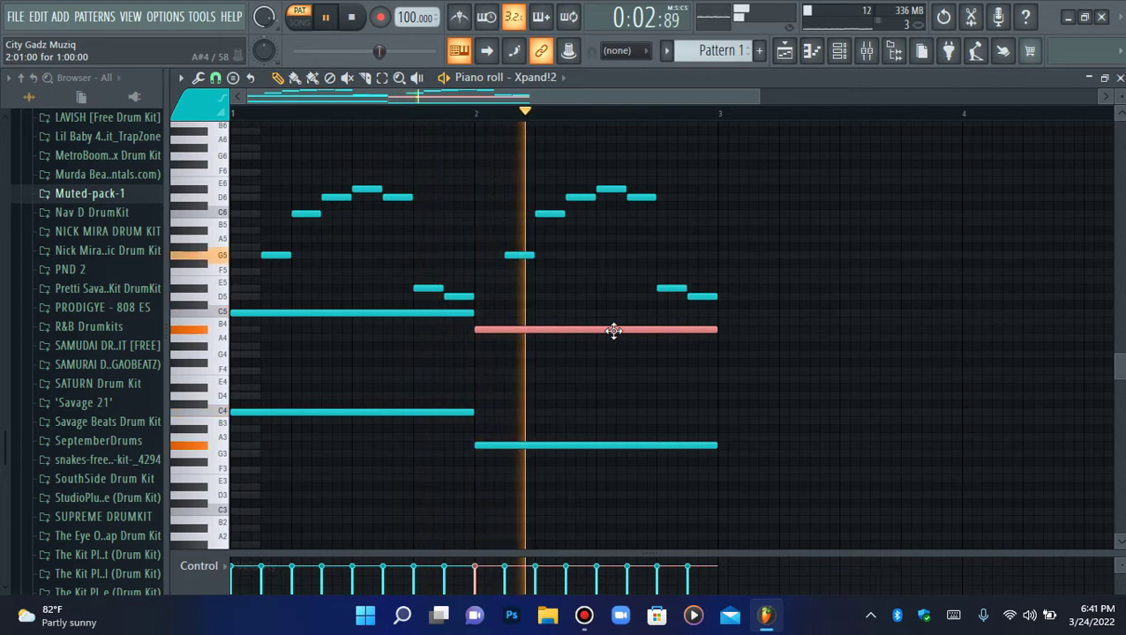
{"action": "key", "text": "space"}
{"action": "key", "text": "Up"}
{"action": "key", "text": "Up"}
{"action": "key", "text": "space"}
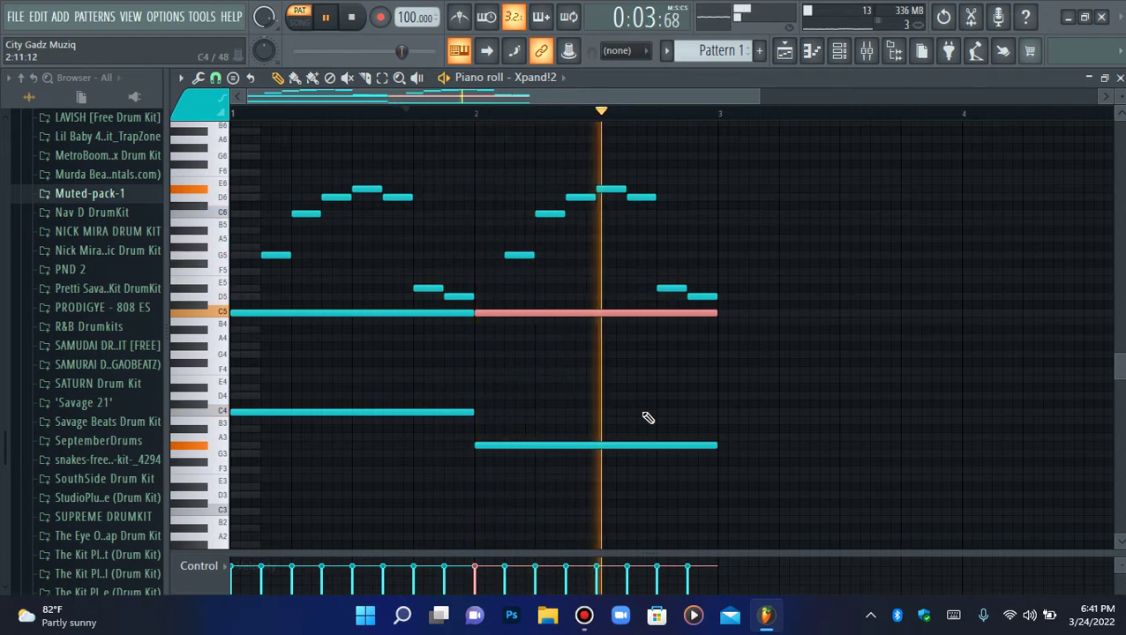
Transpose both bars down two semitones and play the pattern from the start
{"action": "left_click", "coordinate": [659, 412]}
{"action": "key", "text": "space"}
{"action": "key", "text": "ctrl+a"}
{"action": "key", "text": "Down"}
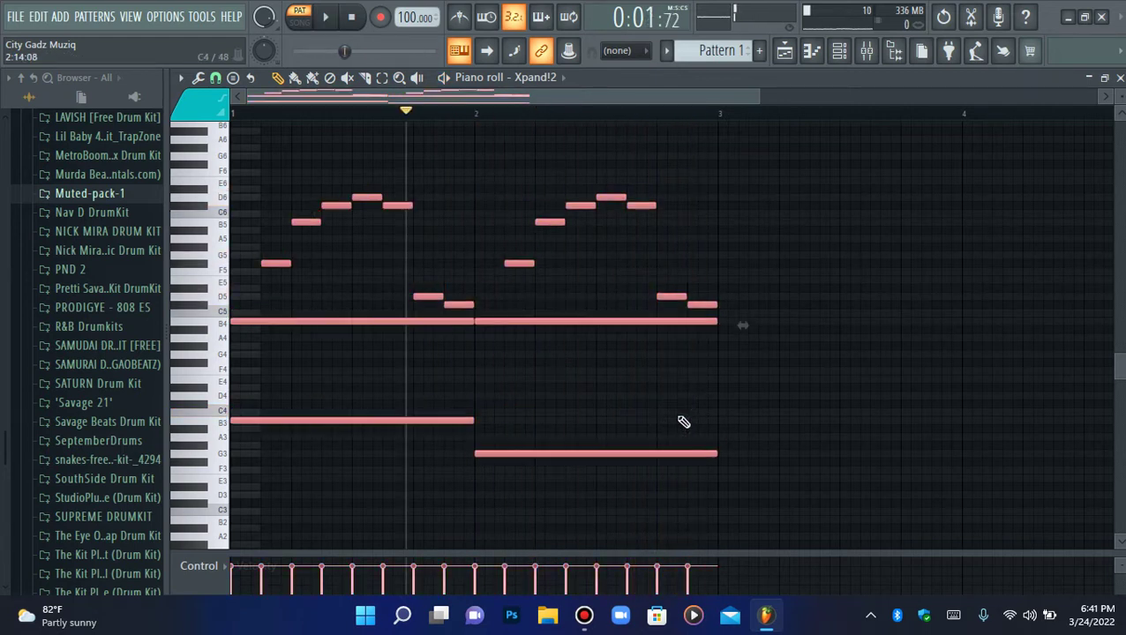
{"action": "key", "text": "Down"}
{"action": "key", "text": "space"}
{"action": "left_click", "coordinate": [352, 18]}
{"action": "left_click", "coordinate": [352, 18]}
{"action": "key", "text": "space"}
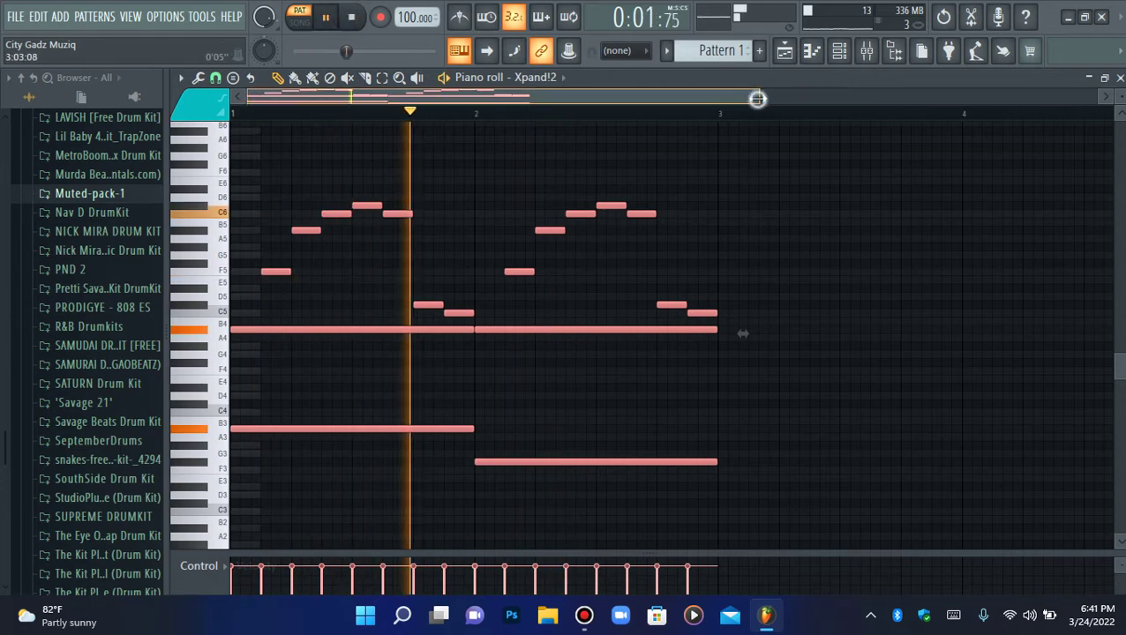
Duplicate the two bars into bars 3 and 4 and play the four-bar pattern
{"action": "left_click_drag", "start_coordinate": [757, 100], "coordinate": [796, 100]}
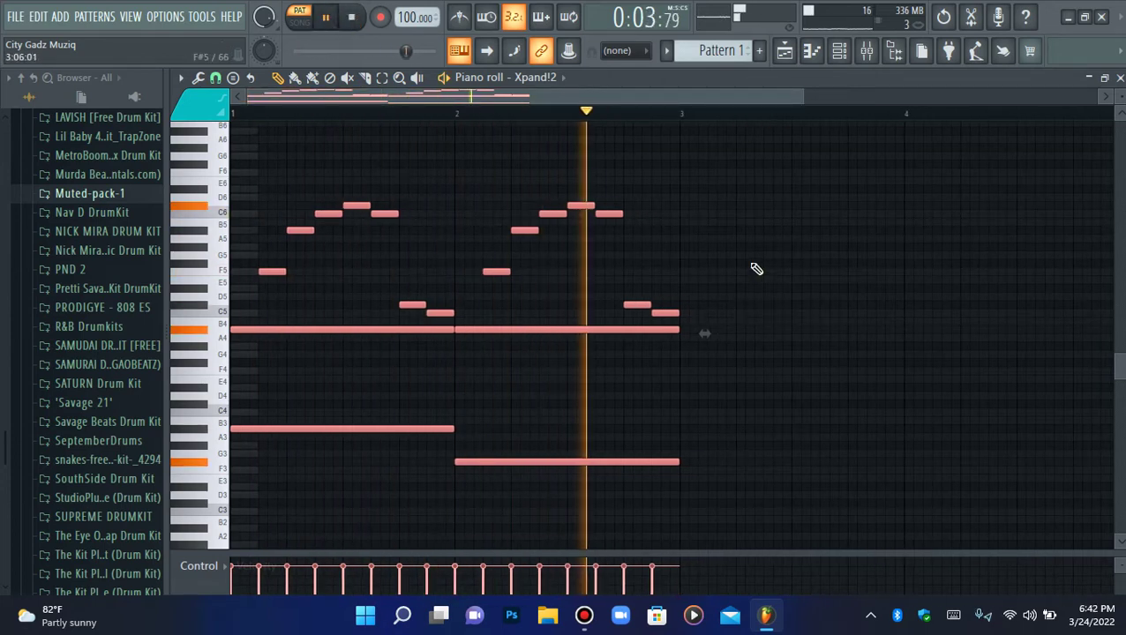
{"action": "key", "text": "ctrl+b"}
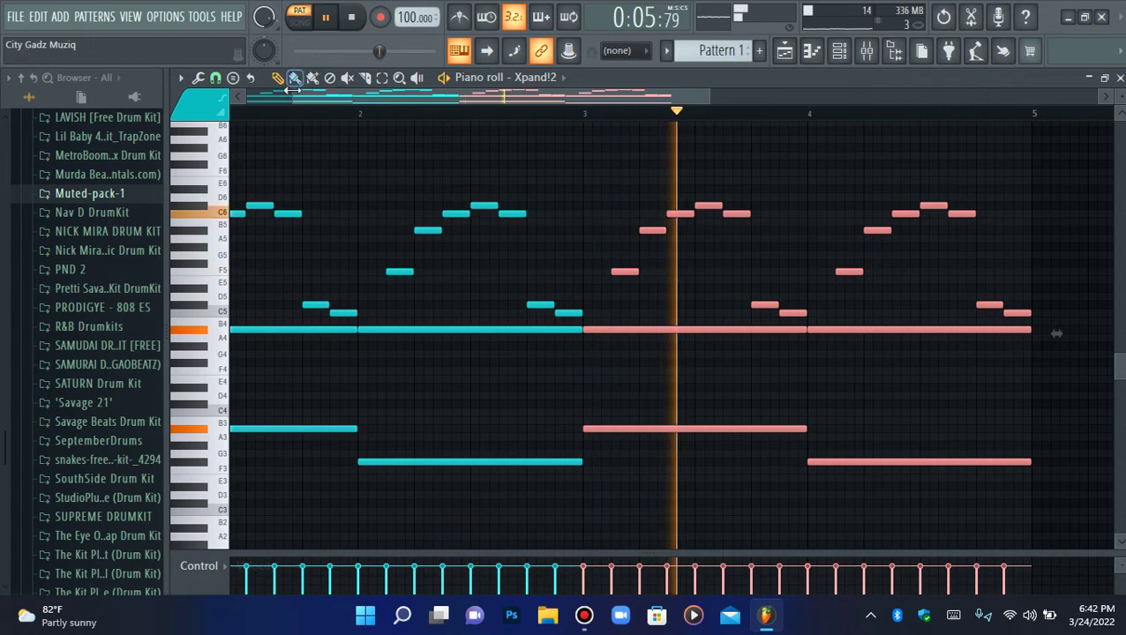
{"action": "left_click_drag", "start_coordinate": [294, 94], "coordinate": [247, 95]}
{"action": "left_click", "coordinate": [413, 168]}
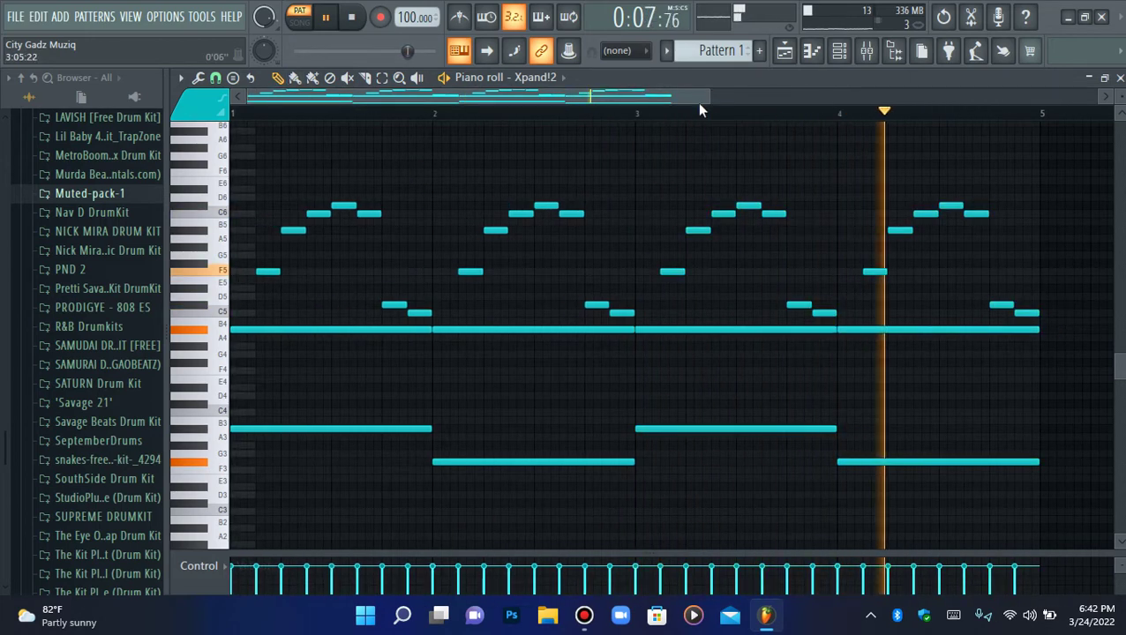
{"action": "left_click_drag", "start_coordinate": [710, 100], "coordinate": [674, 100]}
{"action": "key", "text": "space"}
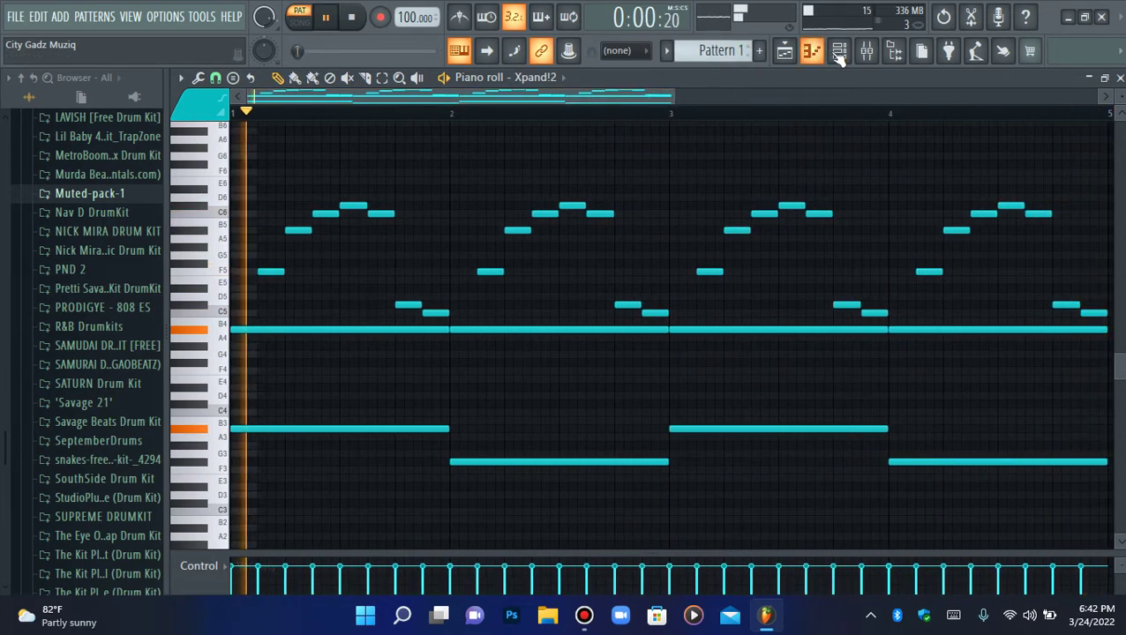
Open the Xpand!2 channel settings and audition the pattern with root notes F#5, C#5 and B5
{"action": "key", "text": "F6"}
{"action": "left_click", "coordinate": [439, 143]}
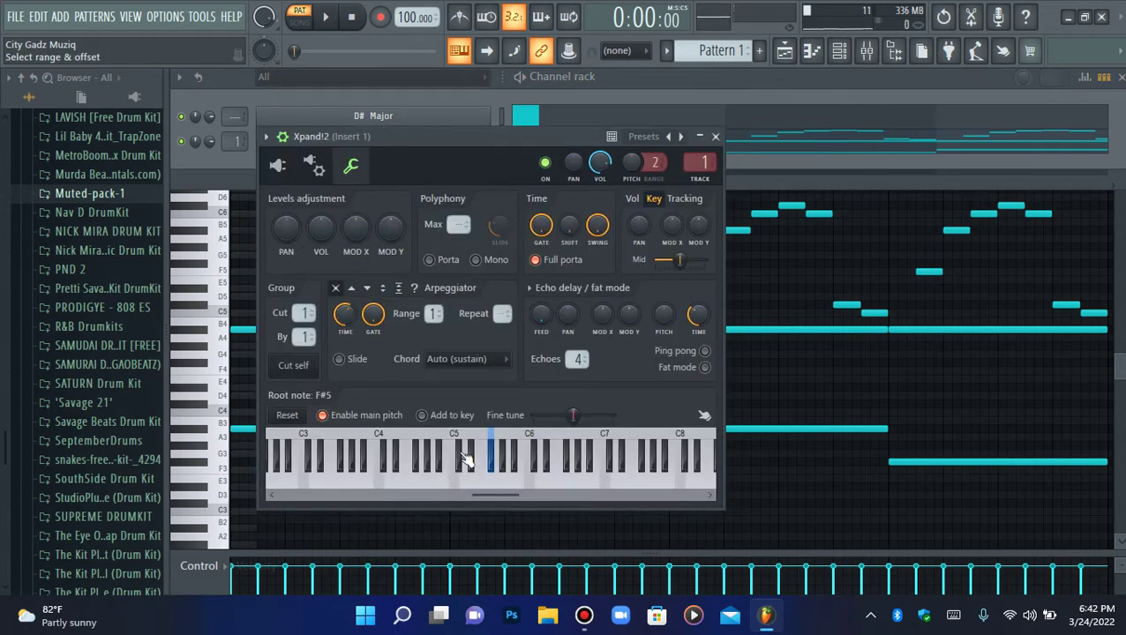
{"action": "key", "text": "space"}
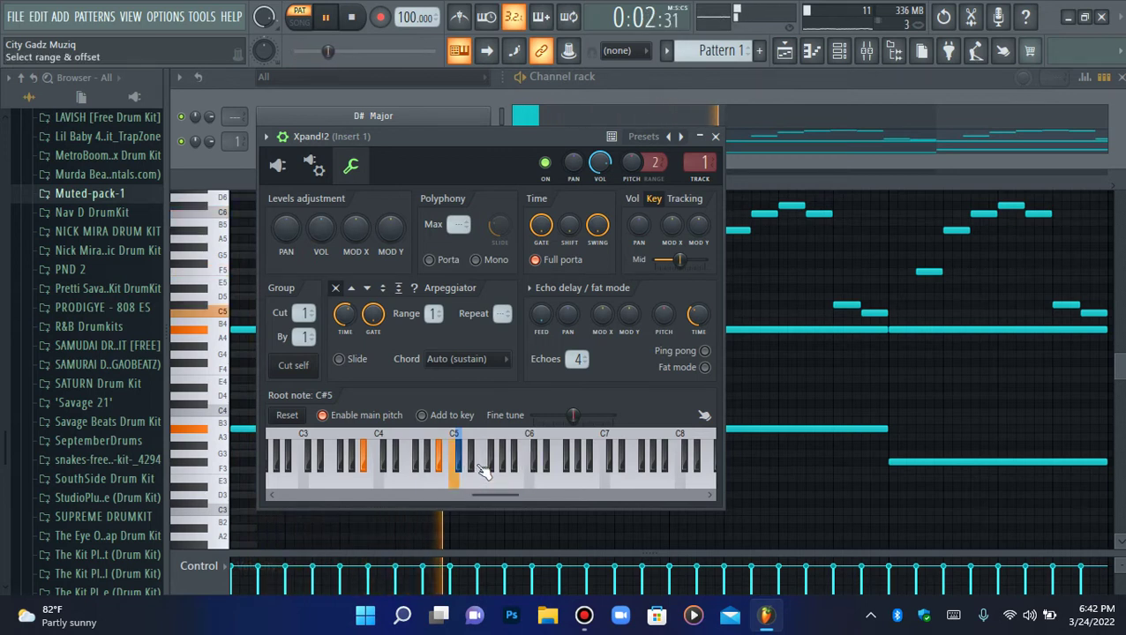
{"action": "key", "text": "space"}
{"action": "right_click", "coordinate": [521, 466]}
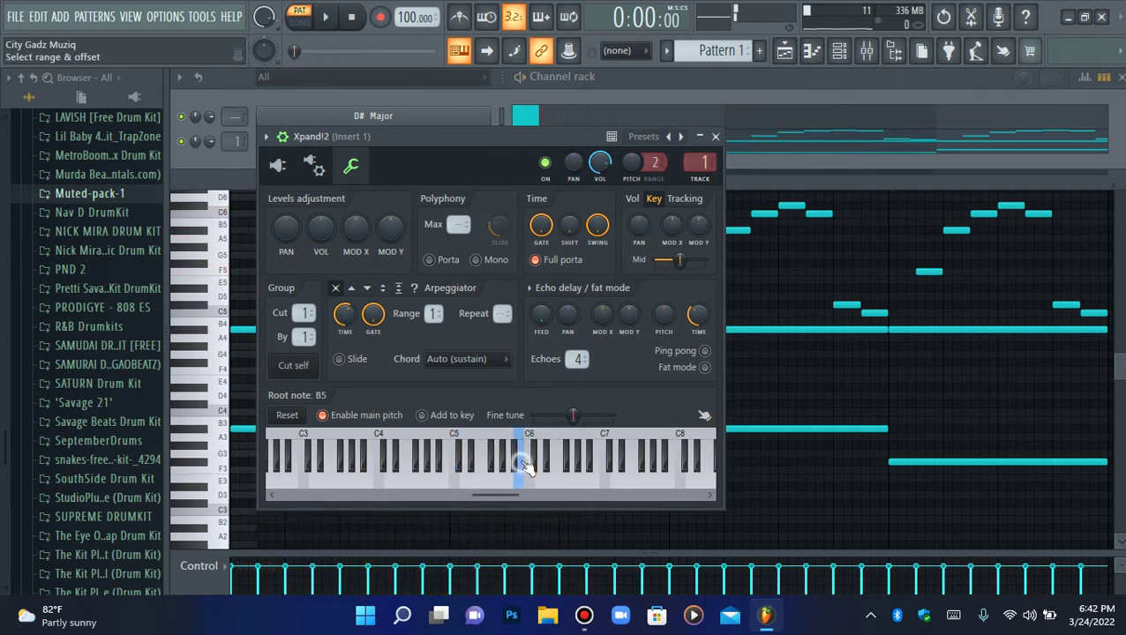
{"action": "key", "text": "space"}
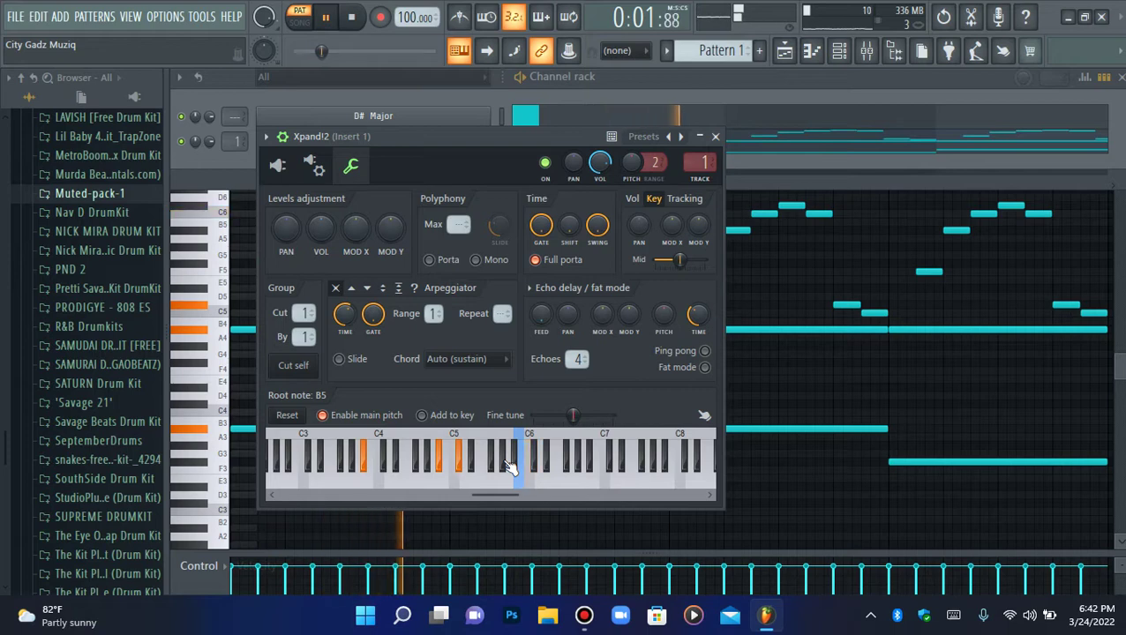
{"action": "key", "text": "space"}
Set the root note to G5 after comparing G#5 during playback, and close the Xpand!2 window
{"action": "right_click", "coordinate": [505, 461]}
{"action": "key", "text": "space"}
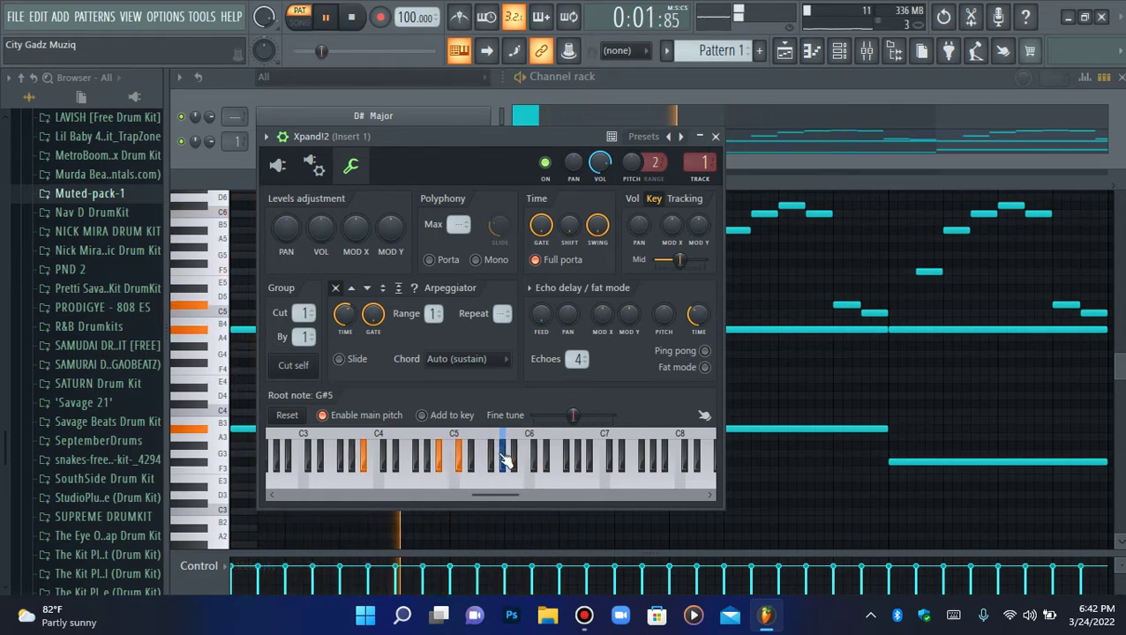
{"action": "right_click", "coordinate": [496, 462]}
{"action": "key", "text": "space"}
{"action": "key", "text": "space"}
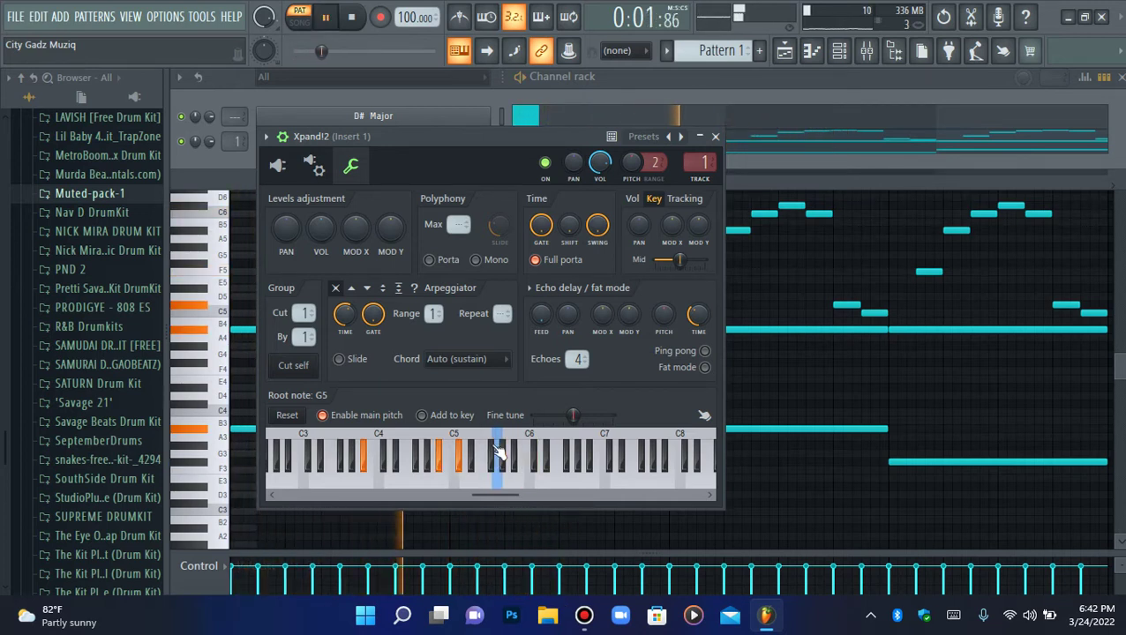
{"action": "left_click", "coordinate": [277, 166]}
{"action": "left_click", "coordinate": [247, 163]}
{"action": "left_click", "coordinate": [450, 145]}
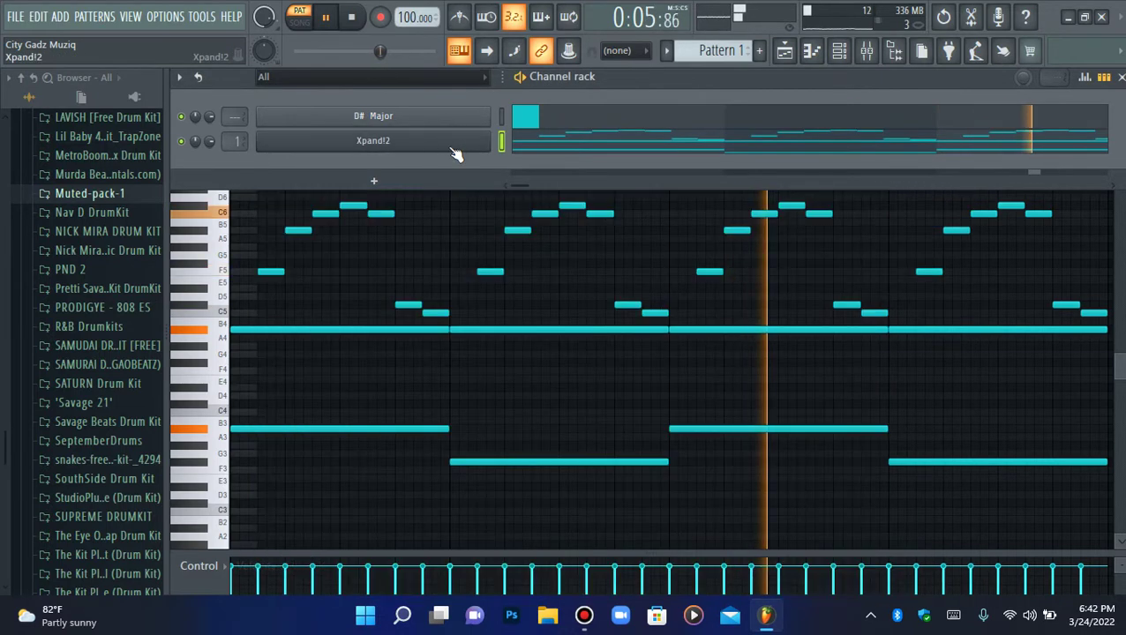
Clone the Xpand!2 channel, route the copy to mixer track 2, set Insert 2's volume to 86%, and return to the channel rack
{"action": "right_click", "coordinate": [491, 140]}
{"action": "left_click", "coordinate": [520, 284]}
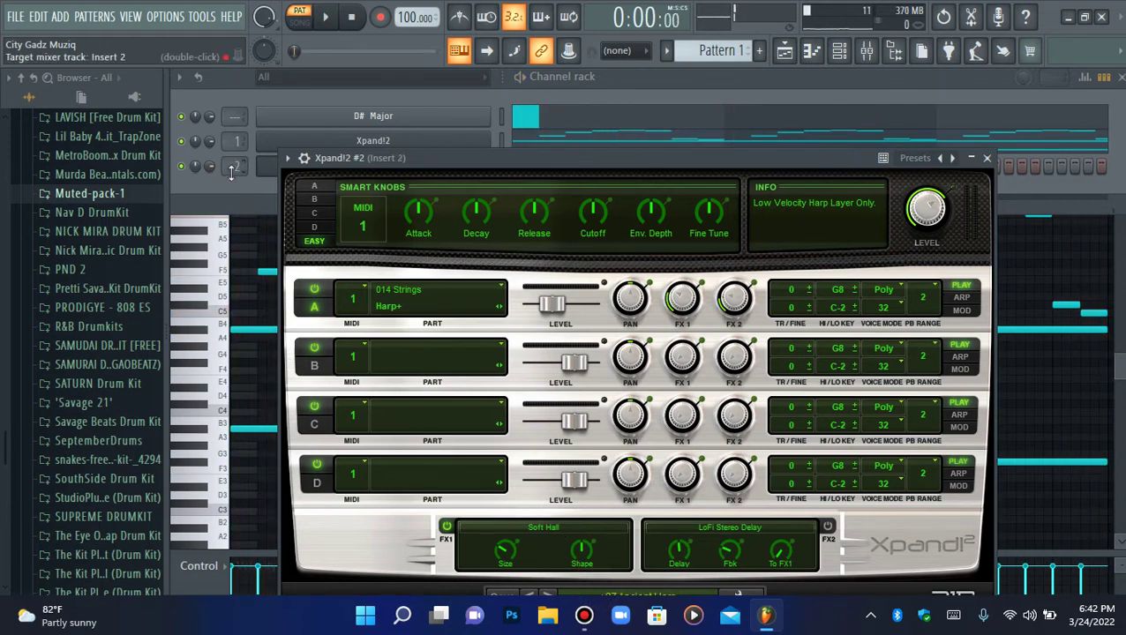
{"action": "left_click", "coordinate": [870, 52]}
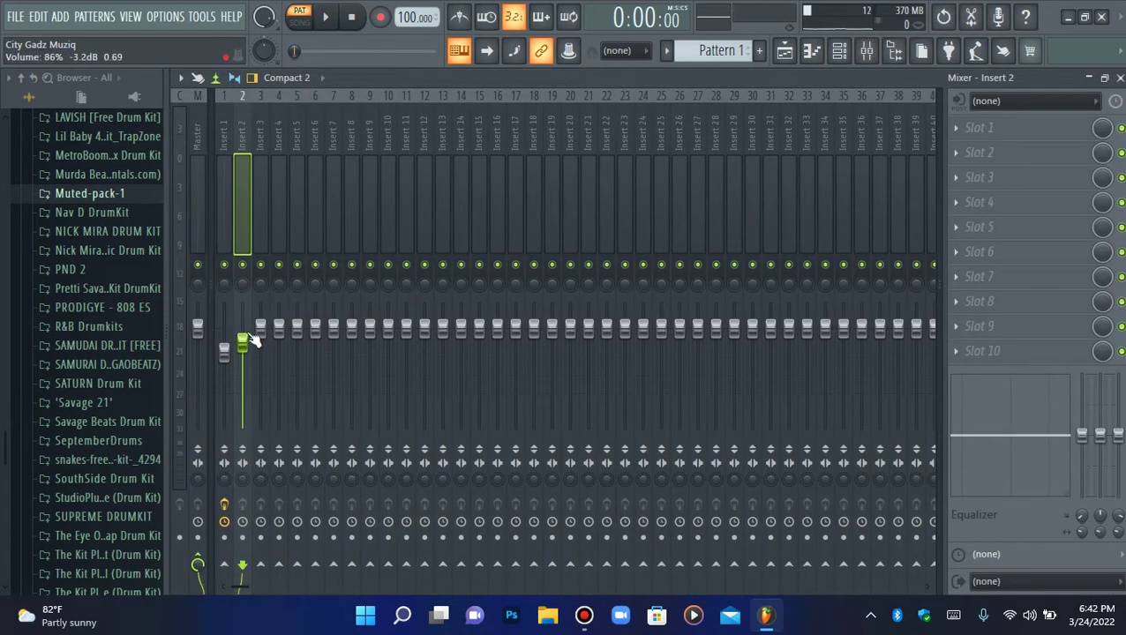
{"action": "left_click", "coordinate": [843, 49]}
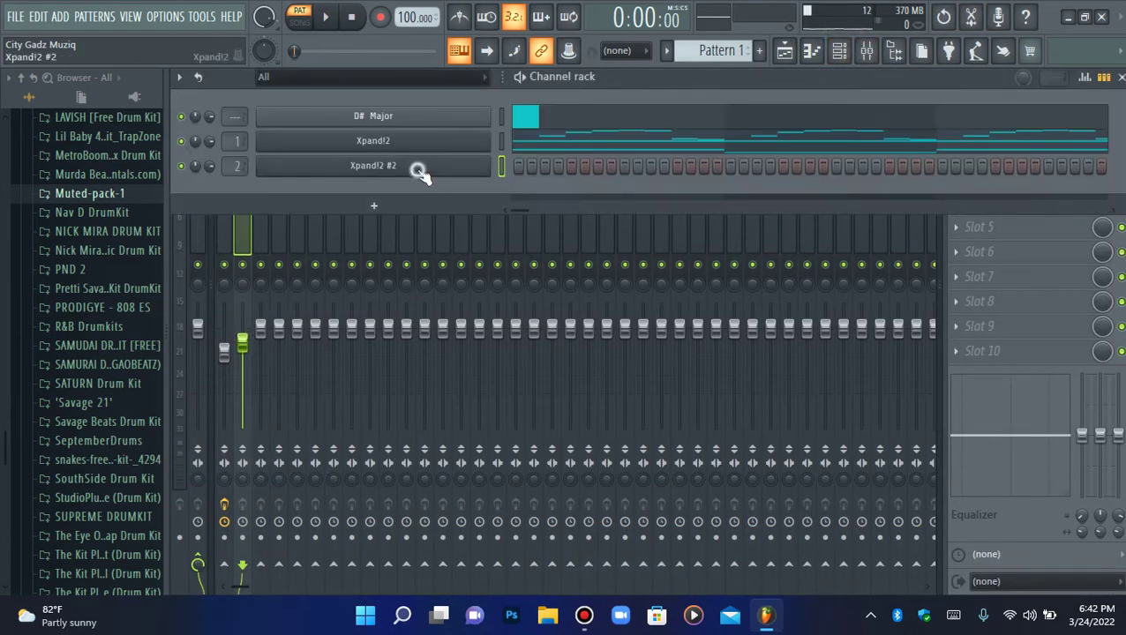
Load the +28 Echo Harp preset from the 16 Strings category into the Xpand!2 #2 channel
{"action": "left_click", "coordinate": [418, 171]}
{"action": "left_click_drag", "start_coordinate": [587, 163], "coordinate": [610, 127]}
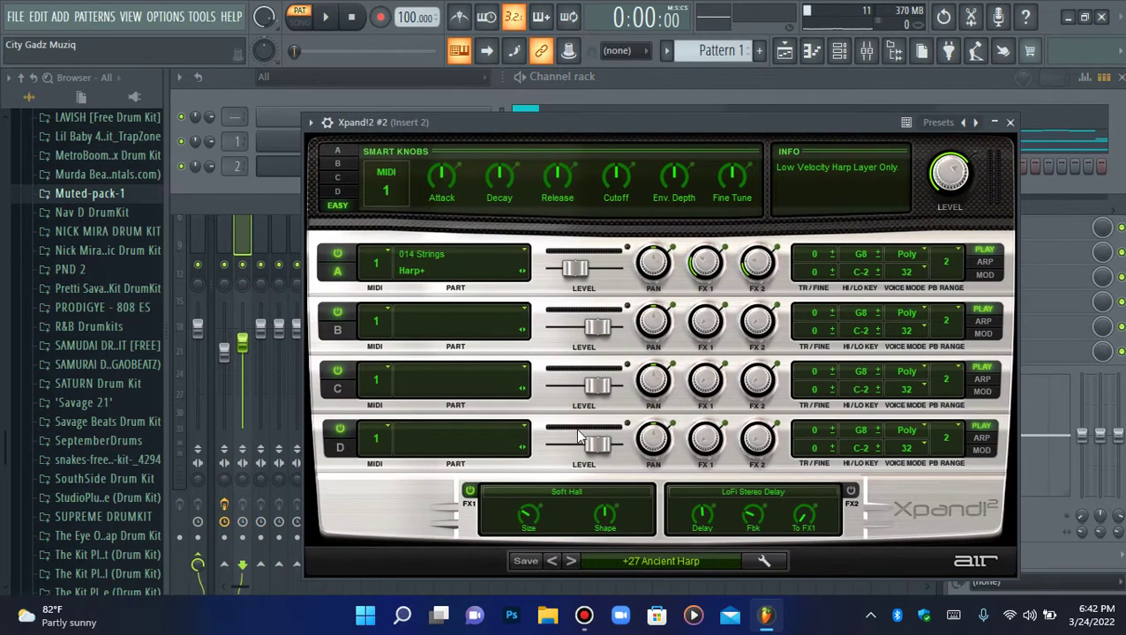
{"action": "left_click", "coordinate": [608, 572]}
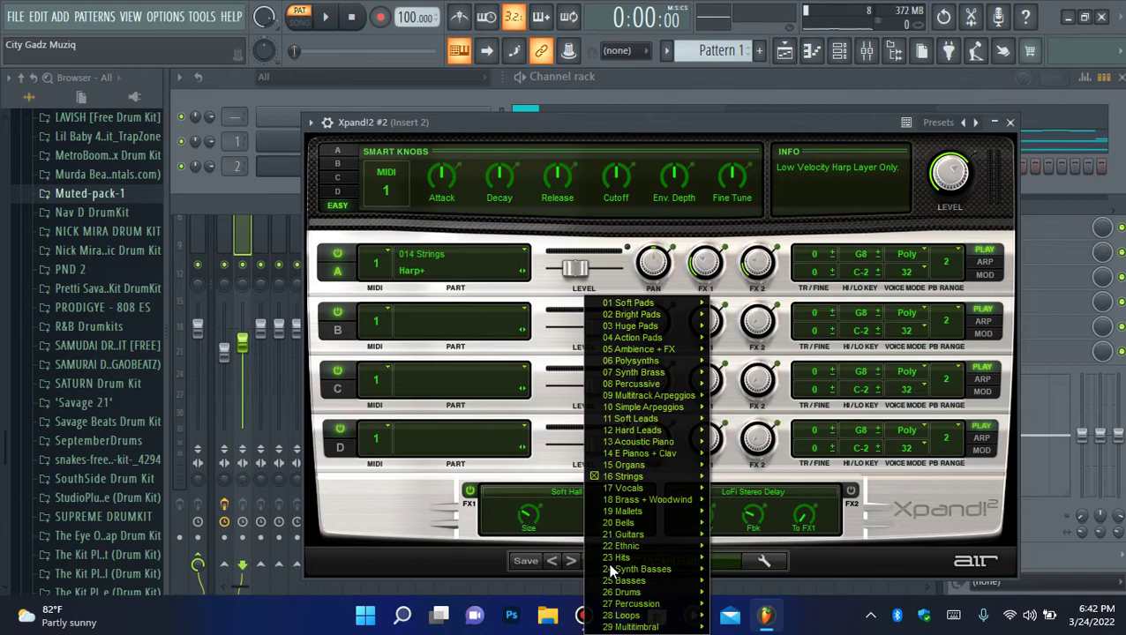
{"action": "mouse_move", "coordinate": [626, 477]}
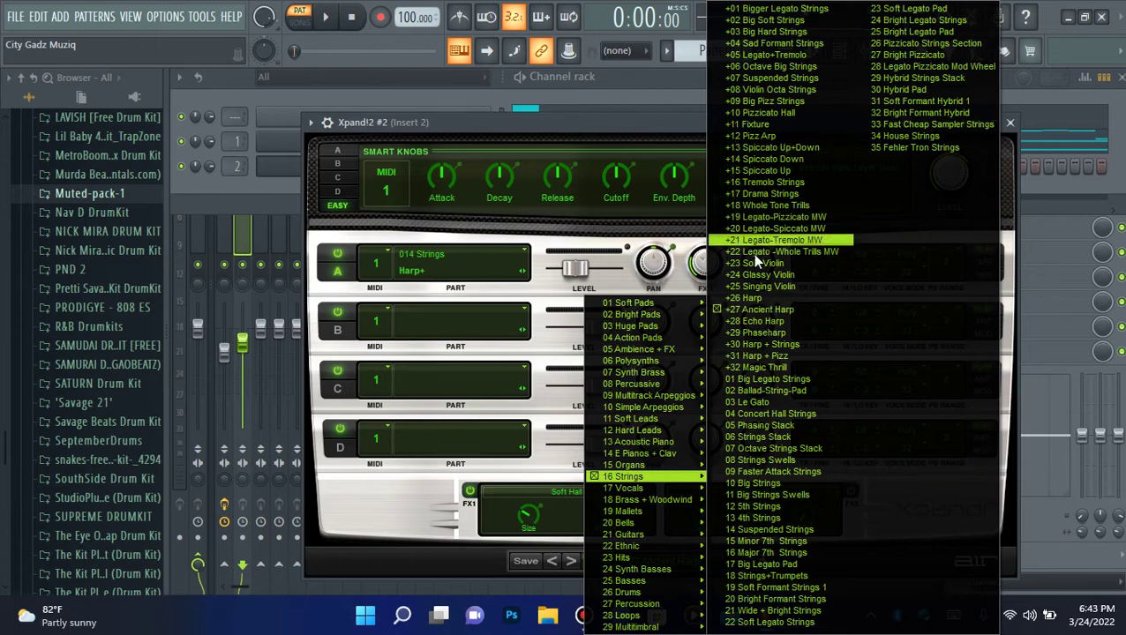
{"action": "left_click", "coordinate": [757, 319]}
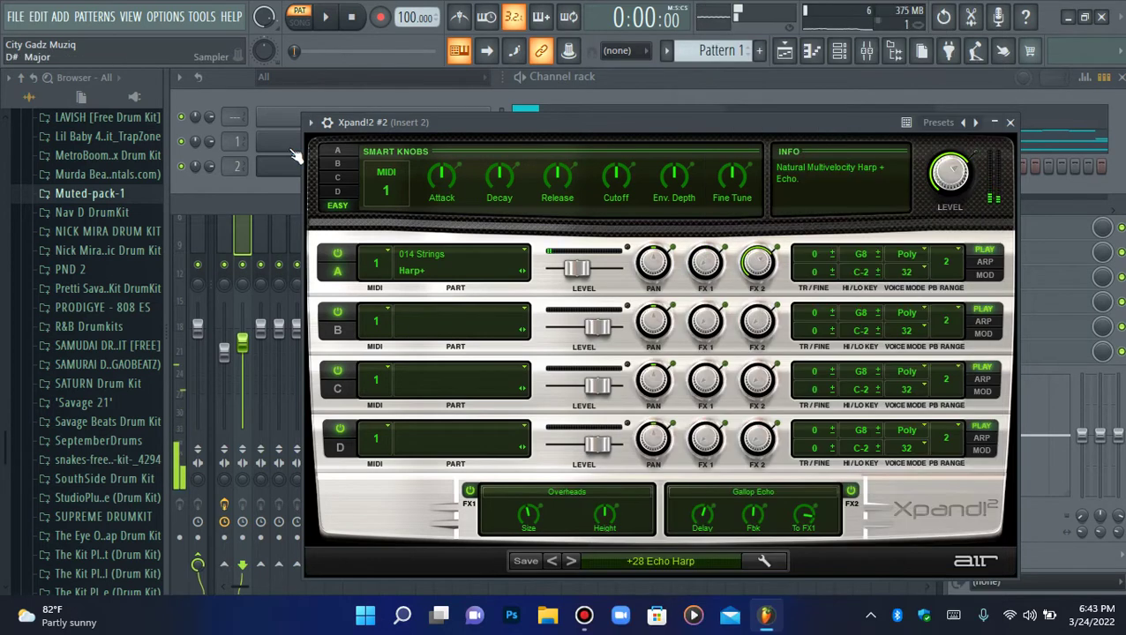
During playback, place one-beat Xpand!2 #2 notes on the last beat of each bar: A#4 in bars 1 and 3, C#5 in bar 2, C6 in bar 4
{"action": "left_click", "coordinate": [808, 51]}
{"action": "key", "text": "space"}
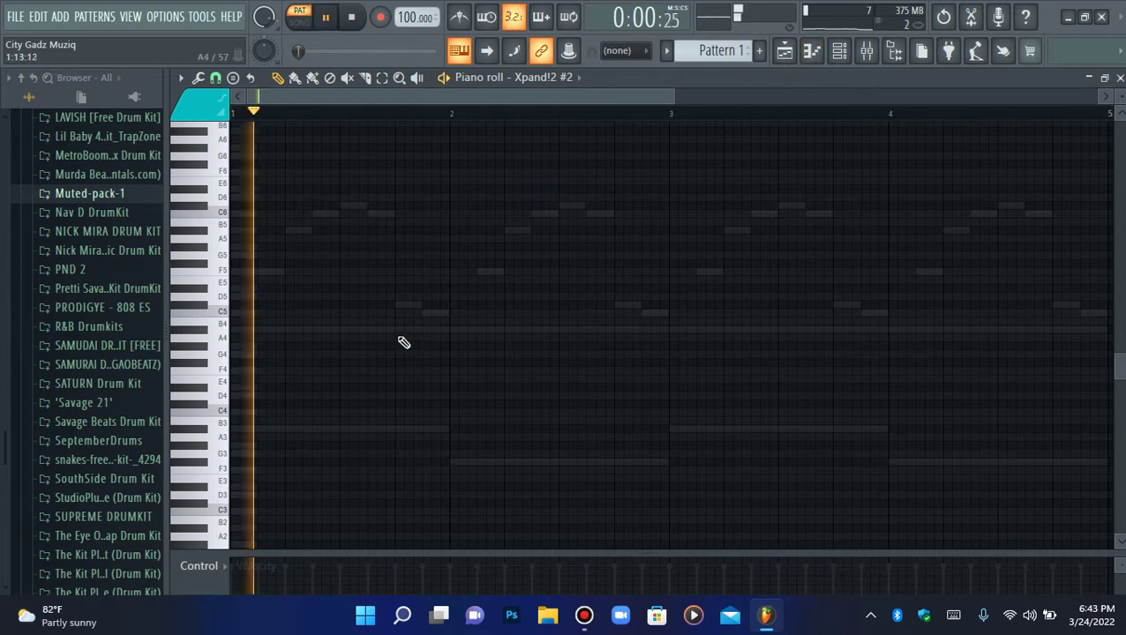
{"action": "left_click", "coordinate": [396, 332]}
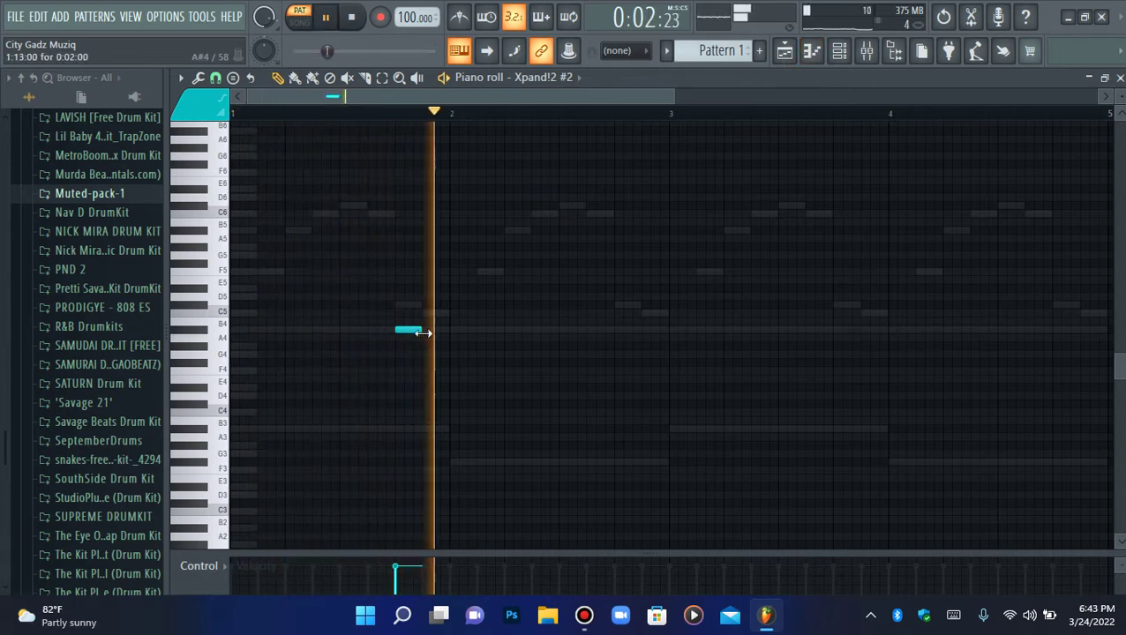
{"action": "left_click_drag", "start_coordinate": [424, 333], "coordinate": [449, 335]}
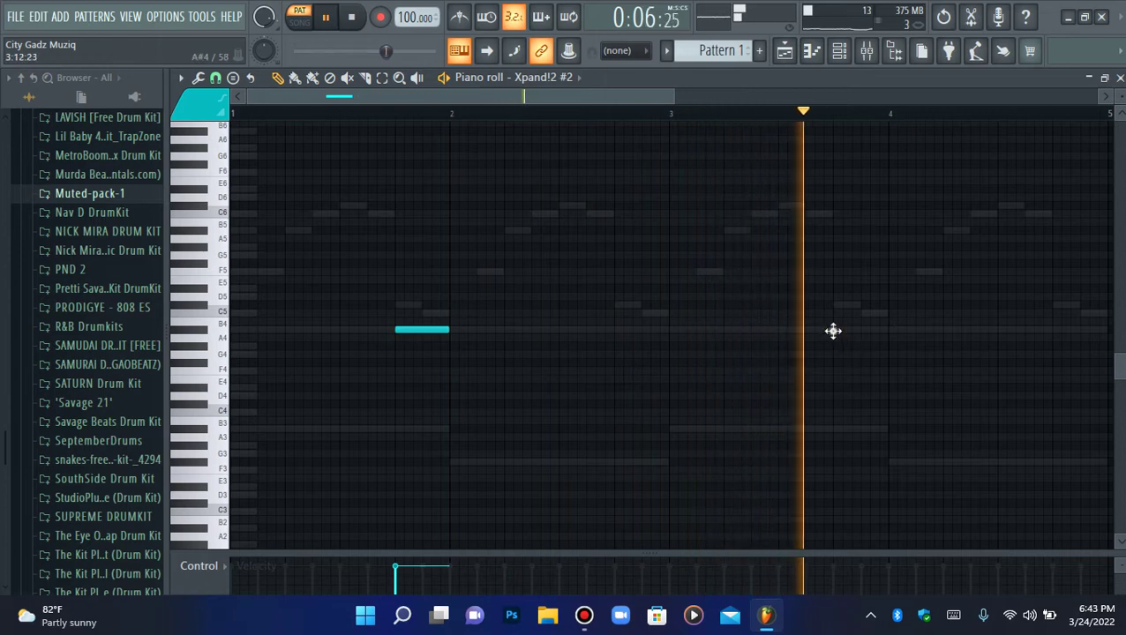
{"action": "left_click", "coordinate": [836, 332]}
{"action": "left_click", "coordinate": [1054, 214]}
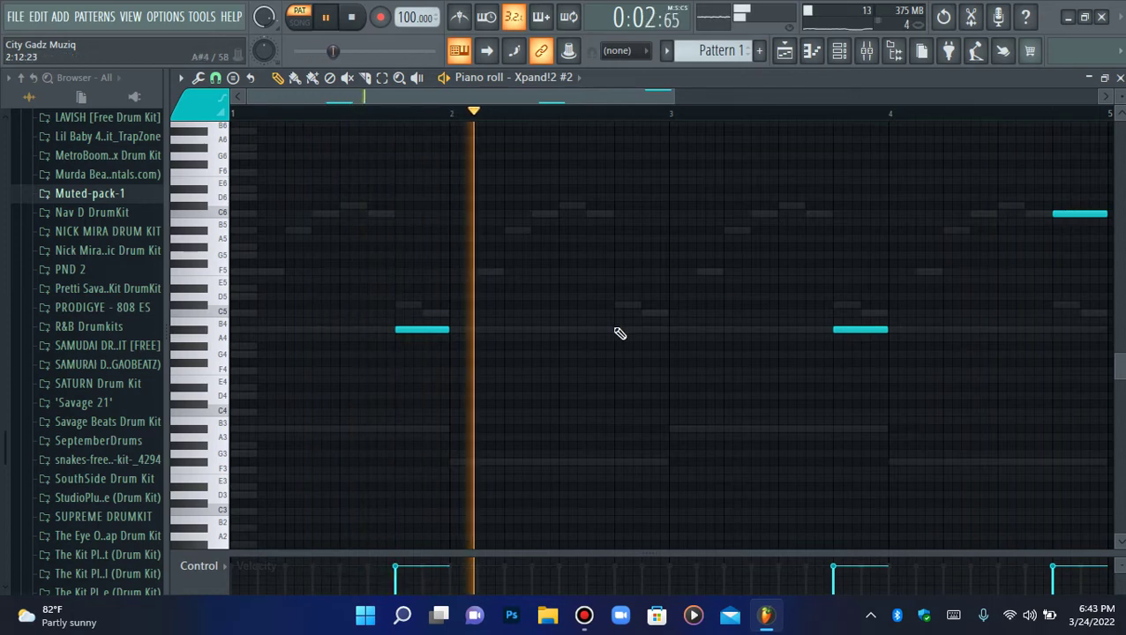
{"action": "left_click", "coordinate": [619, 304]}
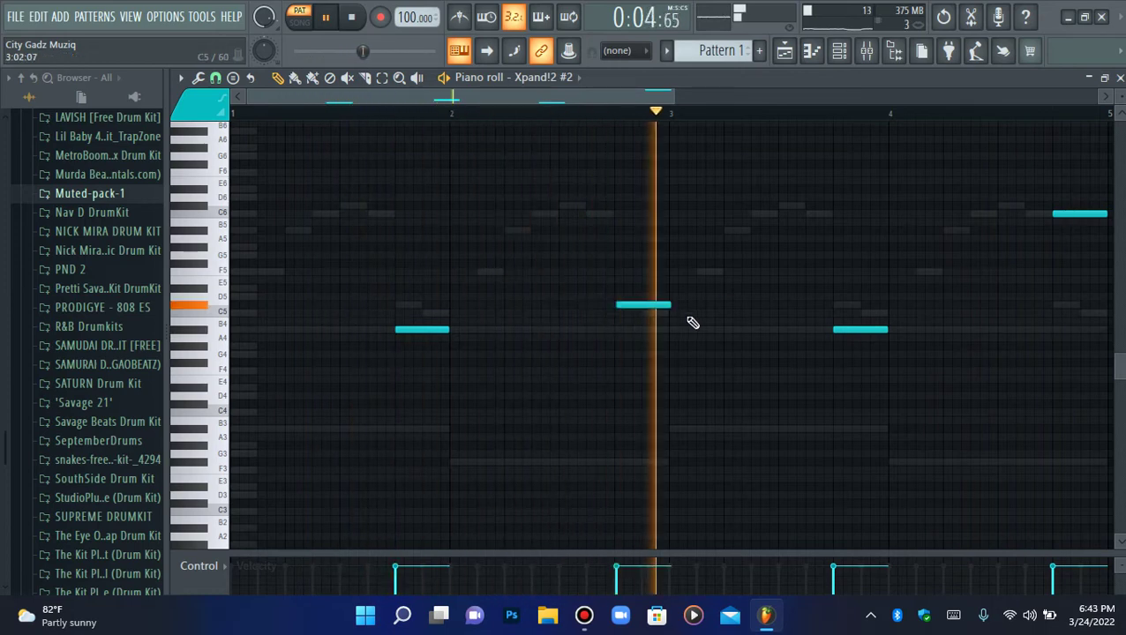
Quantize the Xpand!2 #2 notes and keep the piano roll maximized
{"action": "key", "text": "alt+q"}
{"action": "key", "text": "Return"}
{"action": "key", "text": "Return"}
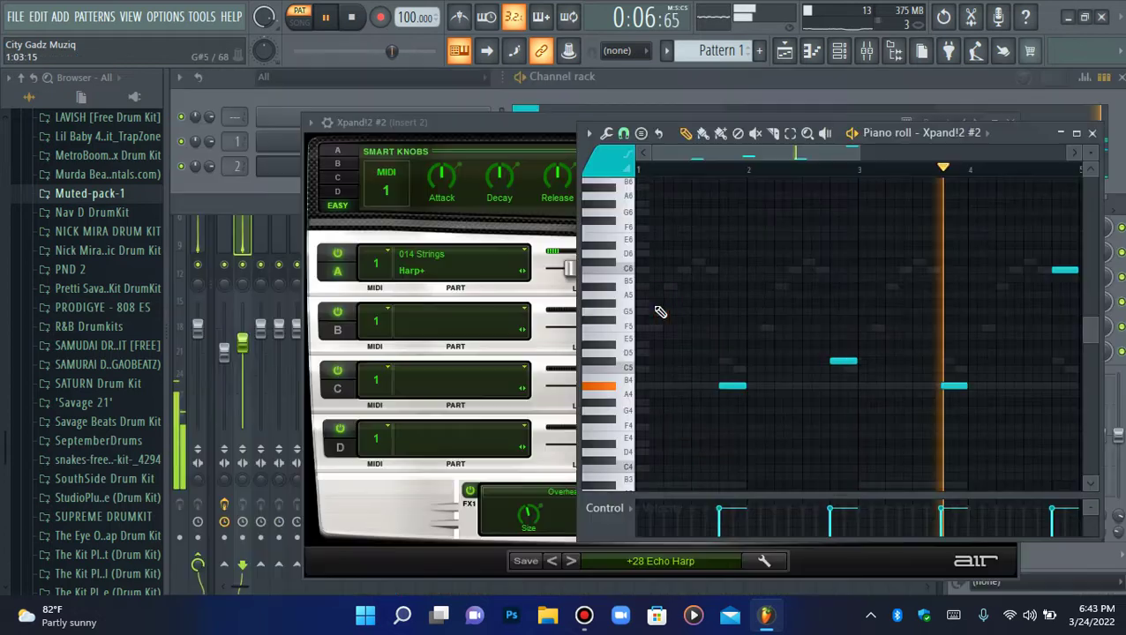
{"action": "key", "text": "Return"}
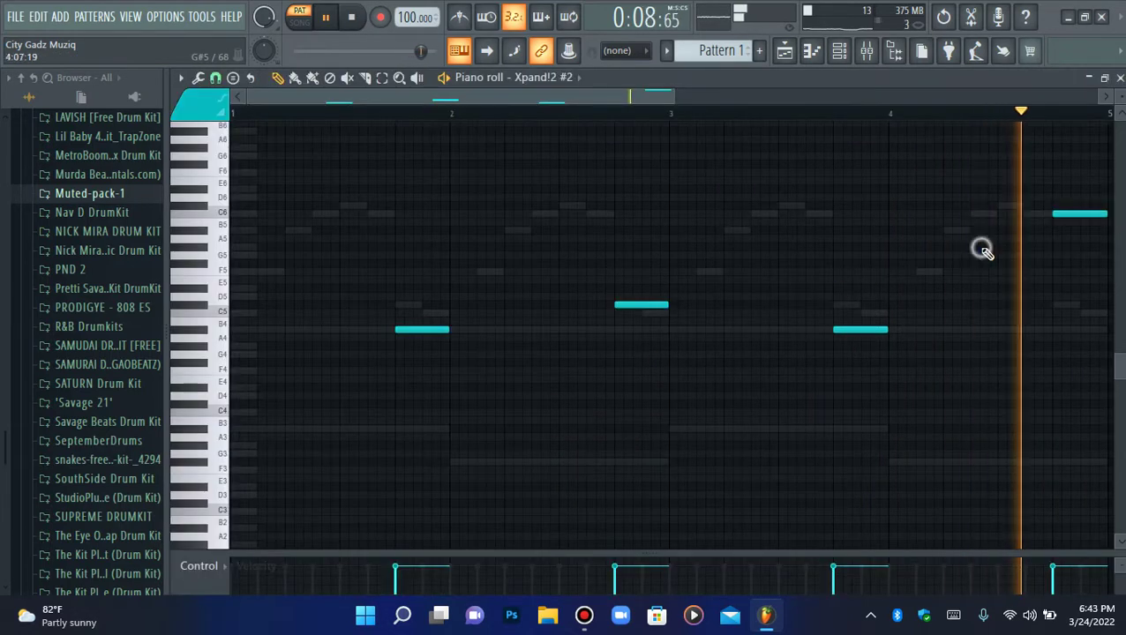
Clone the Xpand!2 #2 channel from the channel rack
{"action": "left_click", "coordinate": [843, 54]}
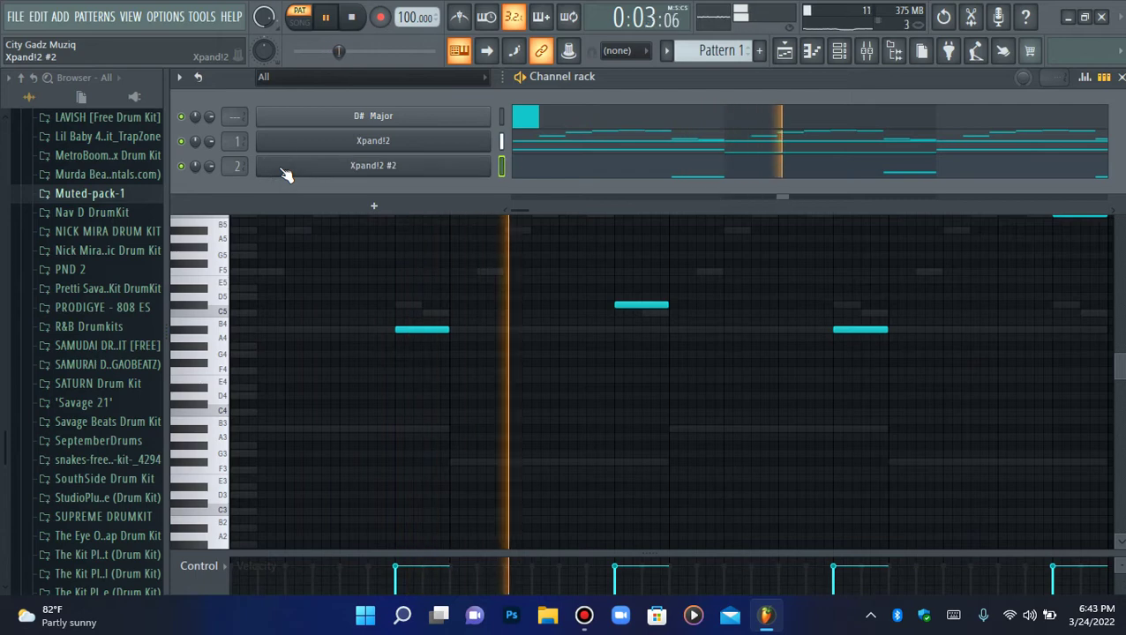
{"action": "right_click", "coordinate": [362, 177]}
{"action": "left_click", "coordinate": [518, 309]}
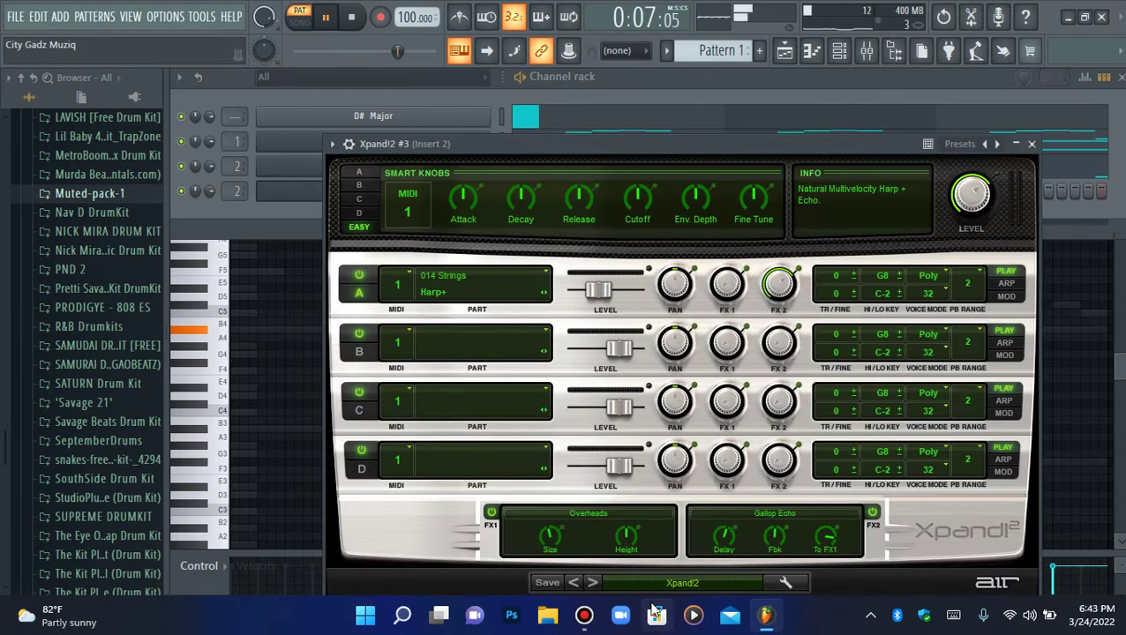
Check the FL Studio ASIO buffer length in the audio settings and close the settings windows
{"action": "left_click", "coordinate": [170, 16]}
{"action": "left_click", "coordinate": [186, 61]}
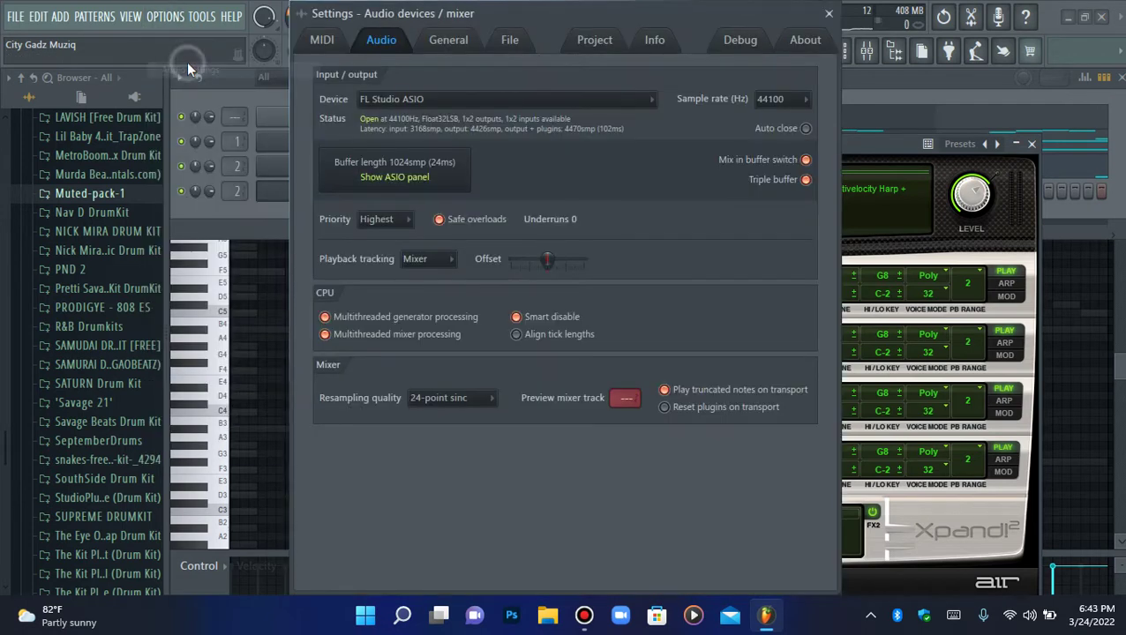
{"action": "left_click", "coordinate": [414, 178]}
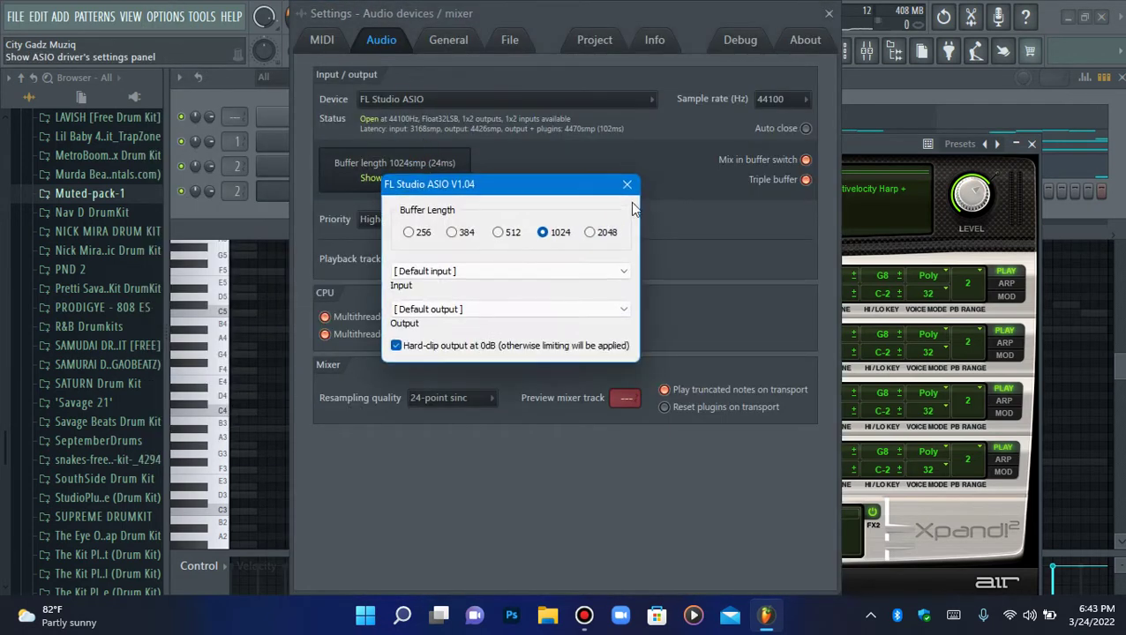
{"action": "left_click", "coordinate": [622, 187]}
{"action": "left_click", "coordinate": [827, 14]}
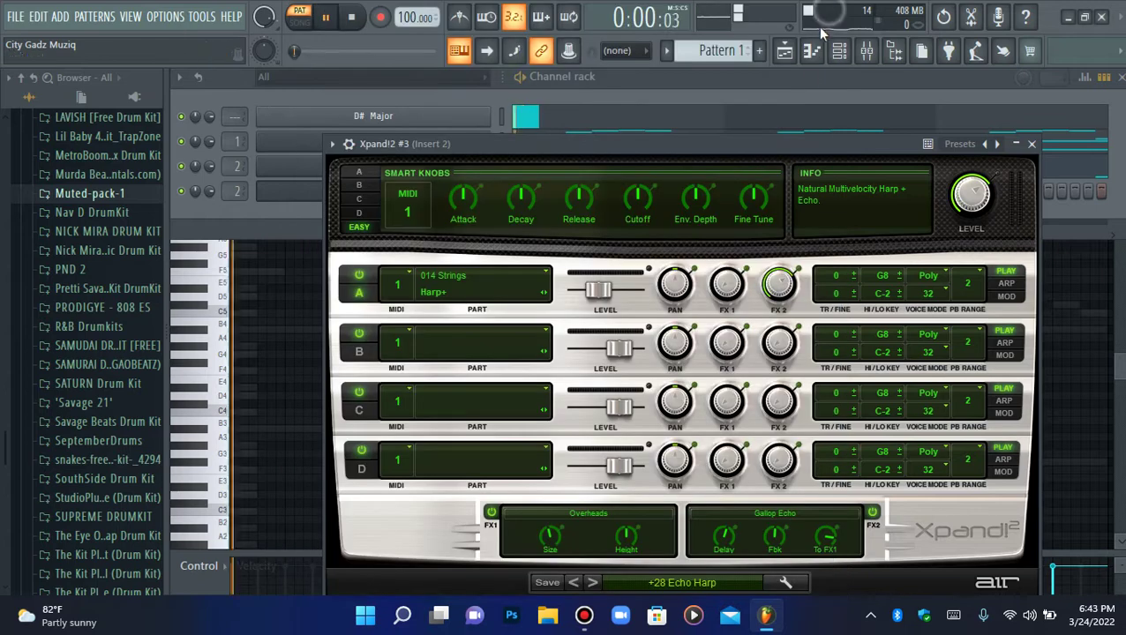
Route the Xpand!2 #3 channel to mixer track 3, mute the channel and stop playback
{"action": "left_click", "coordinate": [811, 50]}
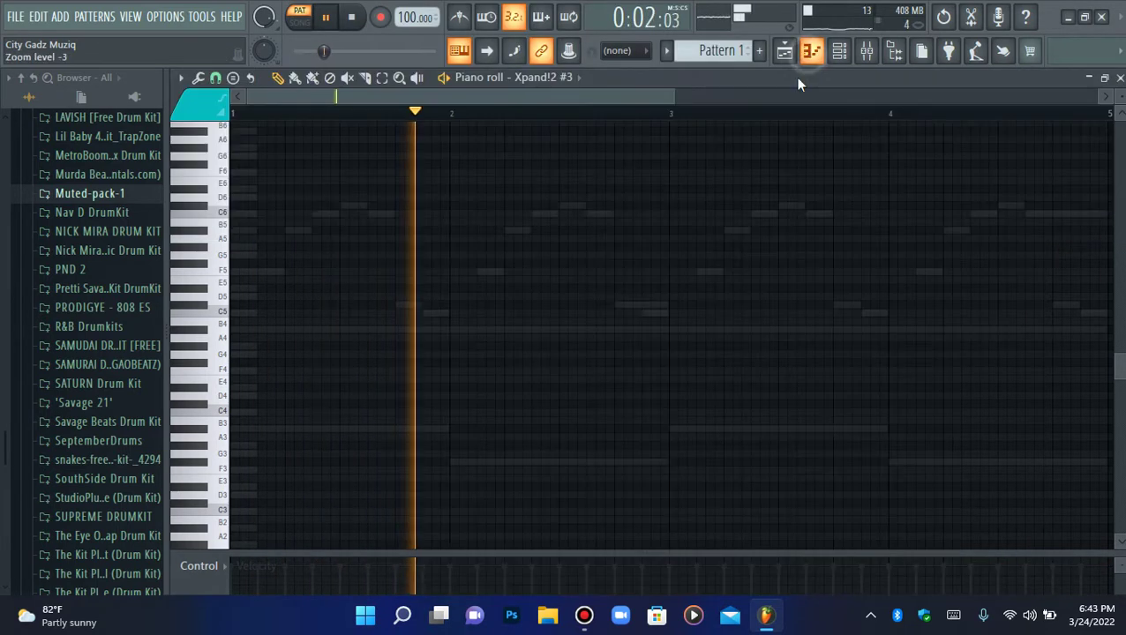
{"action": "left_click", "coordinate": [839, 51]}
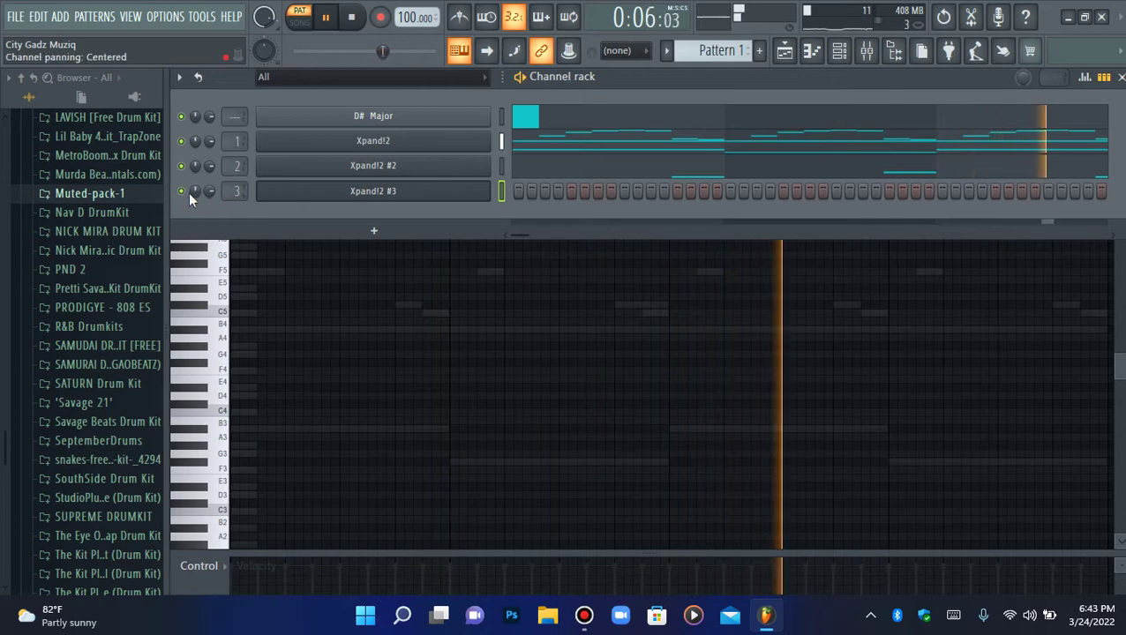
{"action": "left_click", "coordinate": [181, 191]}
{"action": "key", "text": "space"}
Name the first two Xpand!2 channels after their presets, +27 Ancient Harp and +28 Echo Harp, through the plugin preset lists
{"action": "left_click", "coordinate": [395, 143]}
{"action": "left_click", "coordinate": [265, 137]}
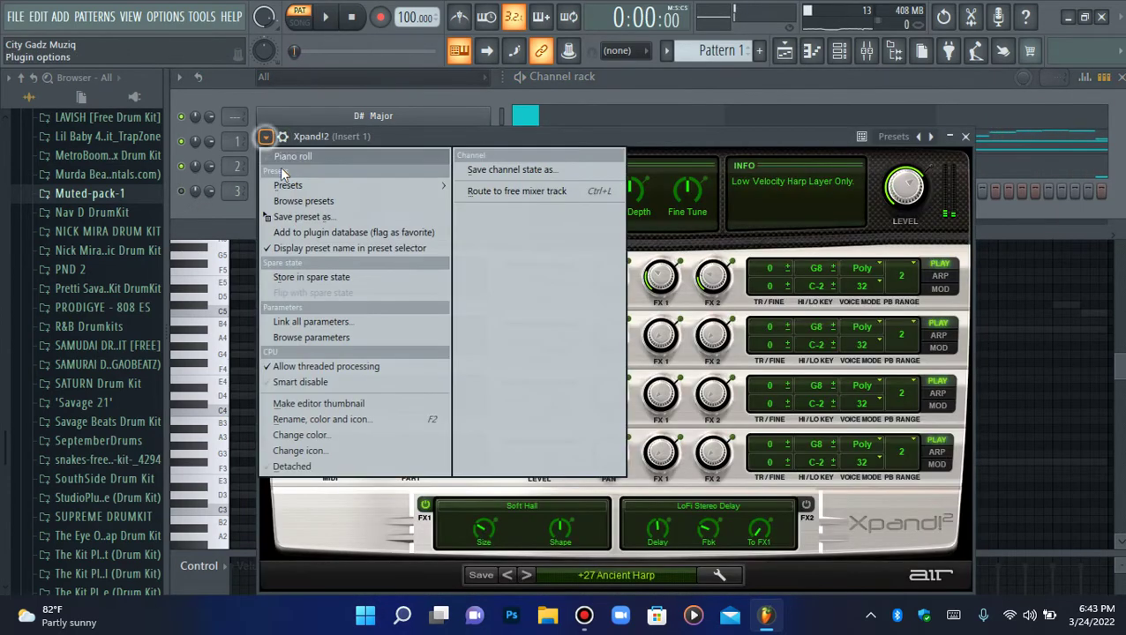
{"action": "mouse_move", "coordinate": [304, 185]}
{"action": "left_click", "coordinate": [499, 187]}
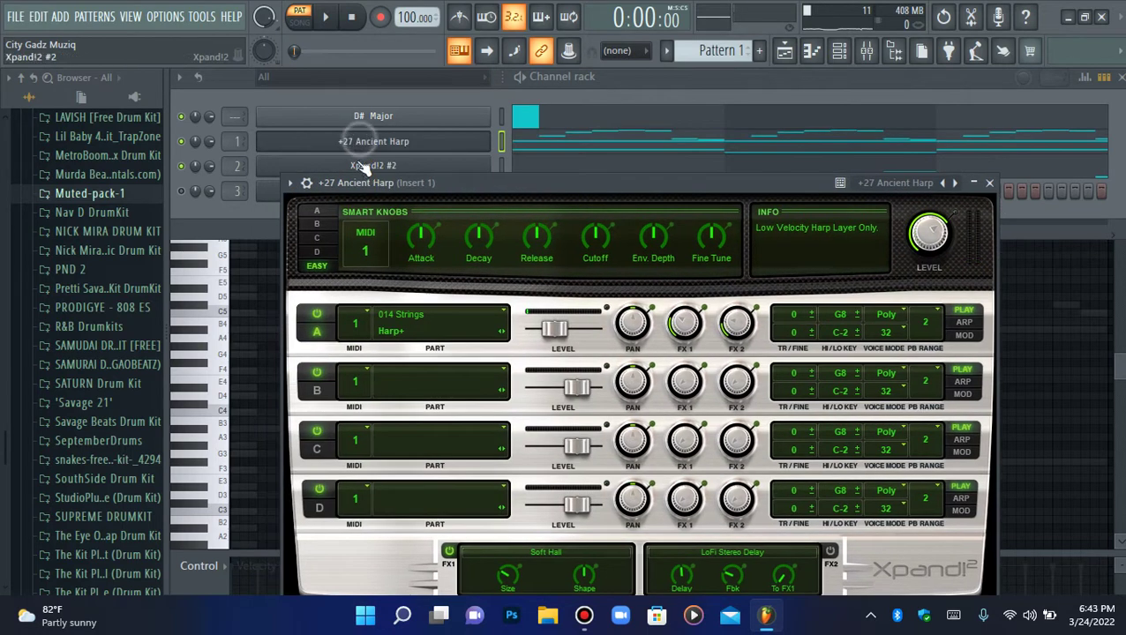
{"action": "left_click", "coordinate": [369, 164]}
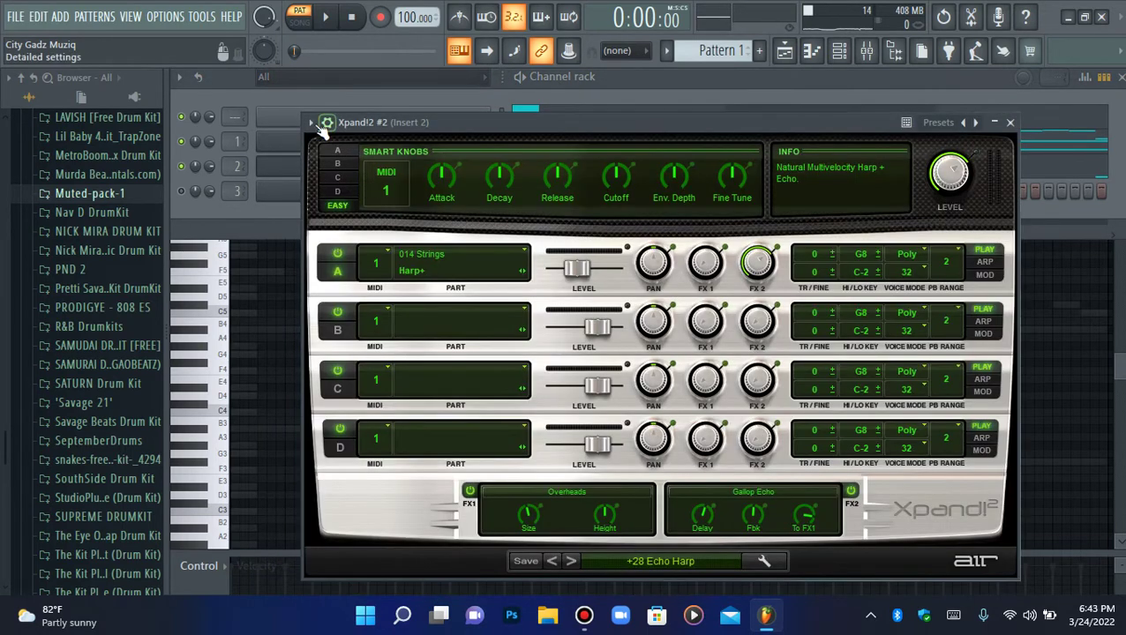
{"action": "left_click", "coordinate": [310, 121]}
{"action": "mouse_move", "coordinate": [436, 172]}
{"action": "left_click", "coordinate": [524, 174]}
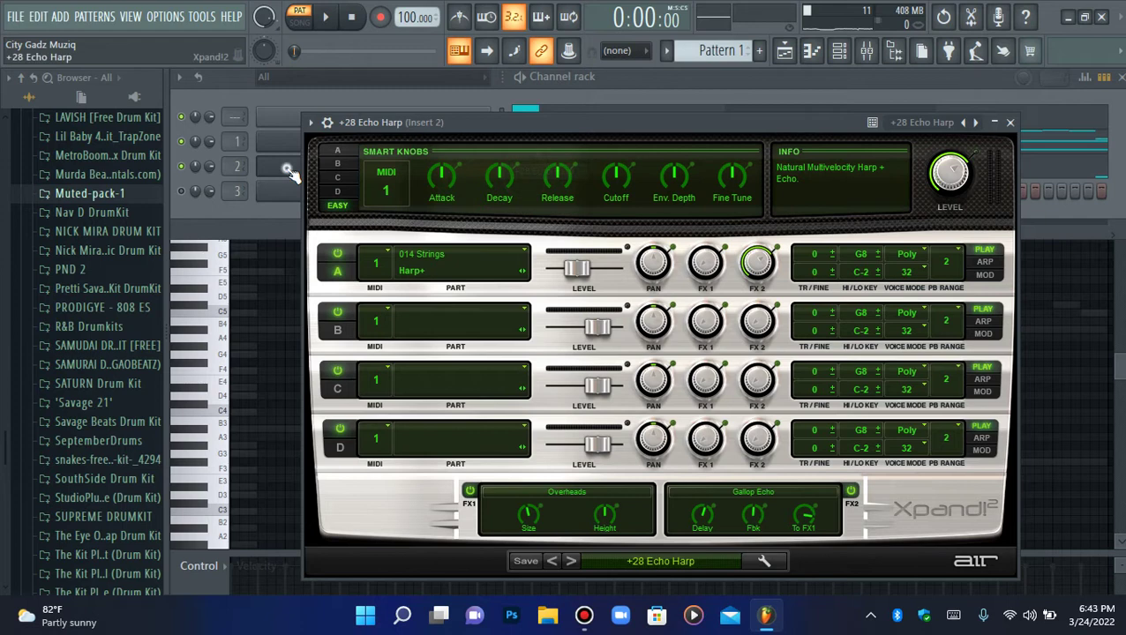
{"action": "left_click", "coordinate": [291, 174]}
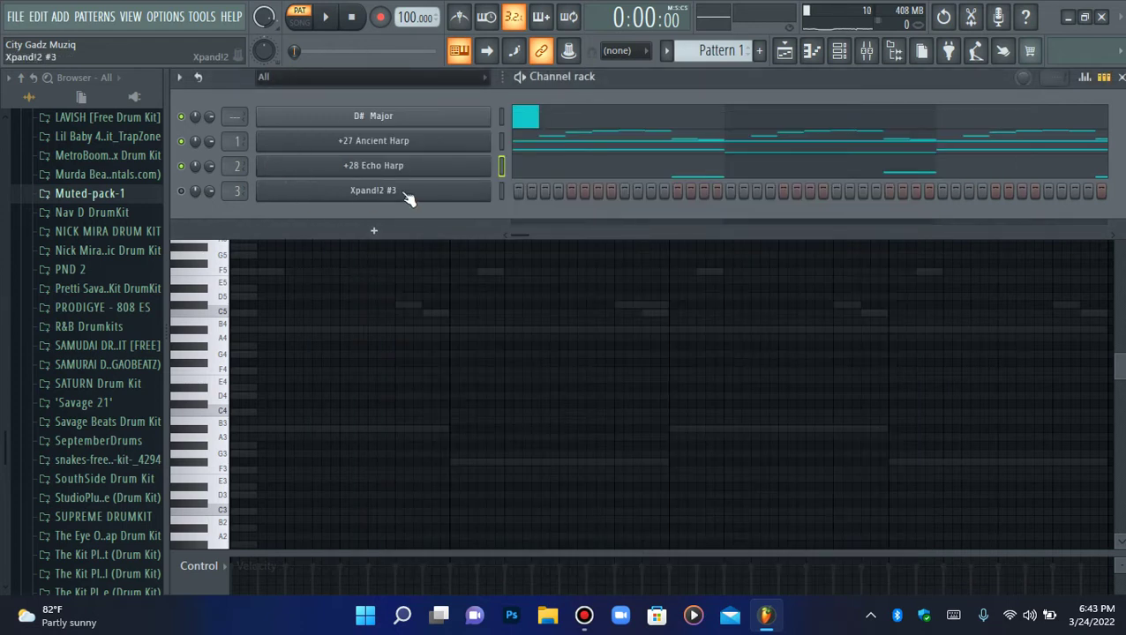
Load the +13 Spiccato Up+Down strings preset into Xpand!2 #3 and name the channel after it
{"action": "left_click", "coordinate": [302, 195]}
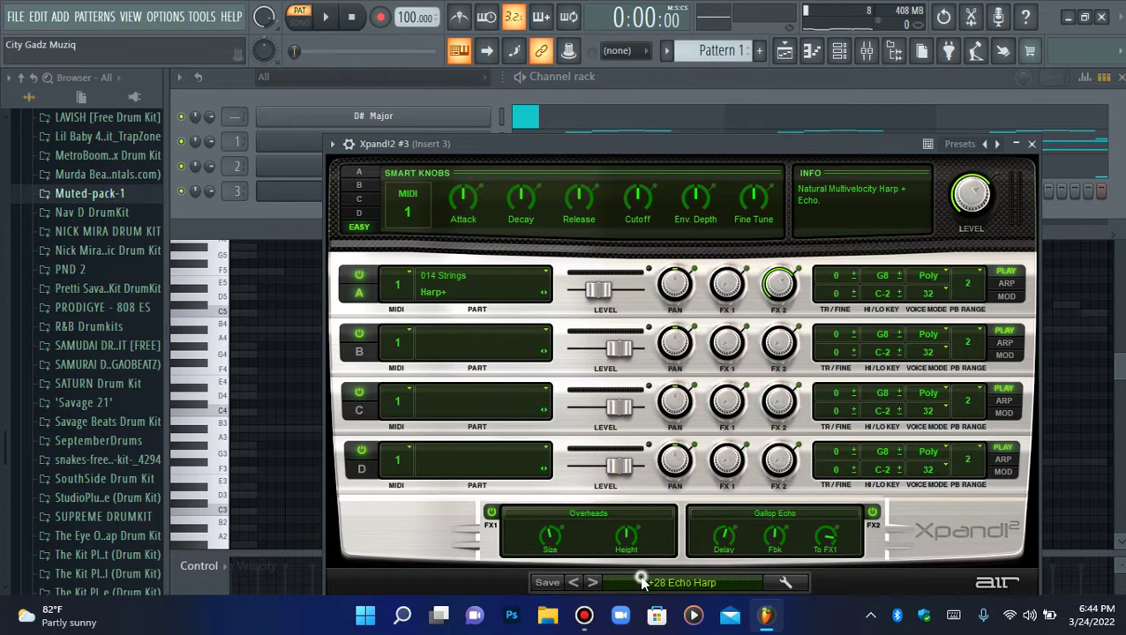
{"action": "left_click", "coordinate": [639, 581]}
{"action": "mouse_move", "coordinate": [652, 476]}
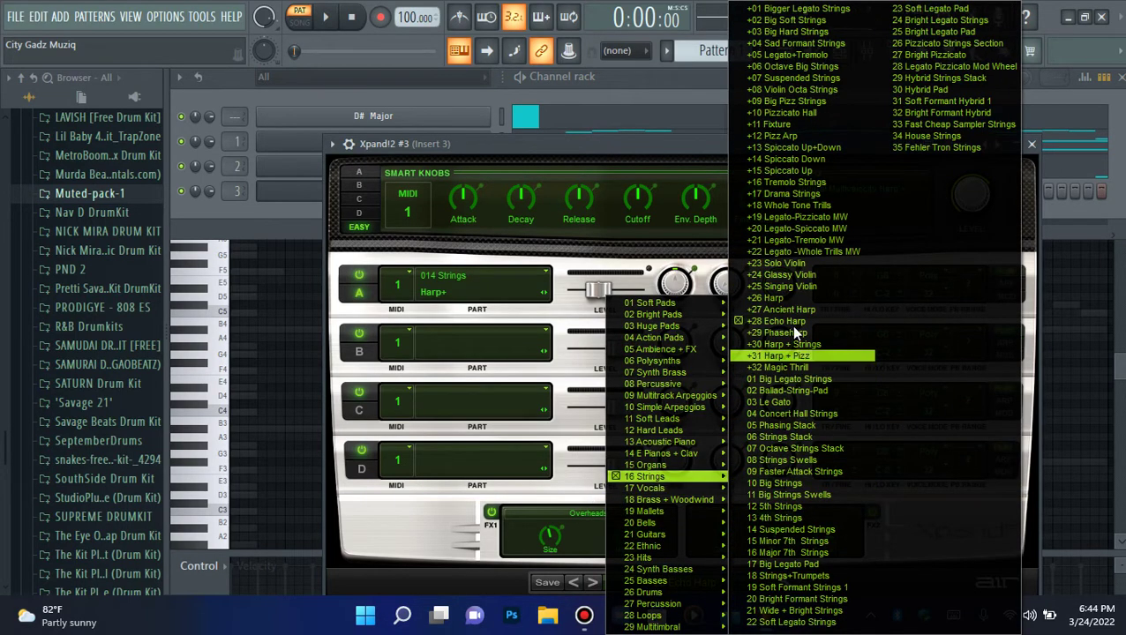
{"action": "left_click", "coordinate": [789, 149]}
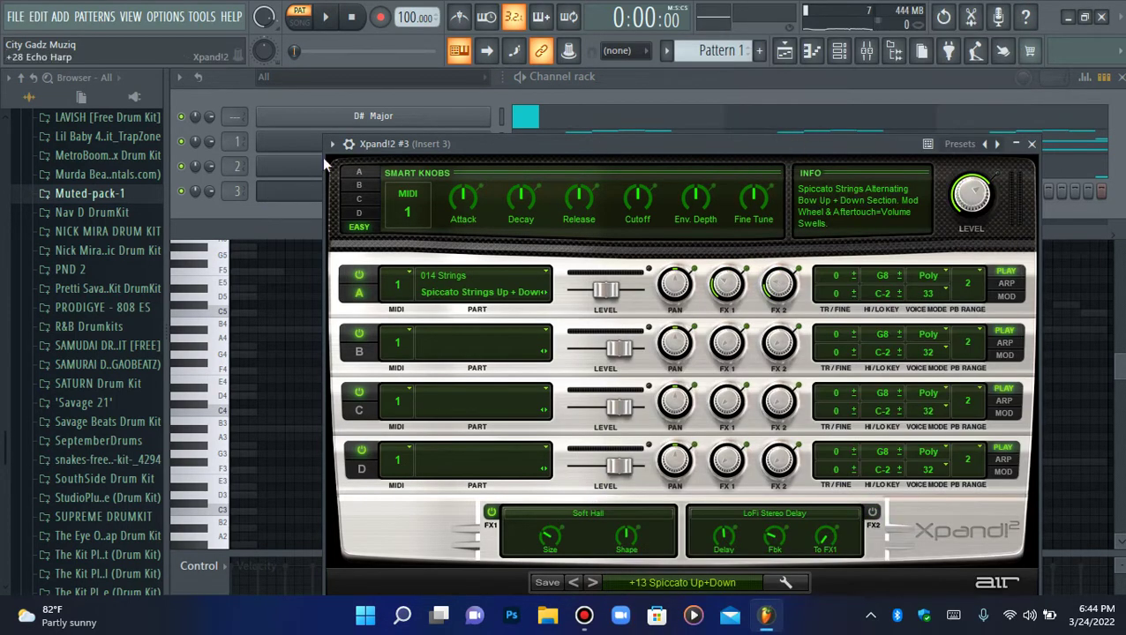
{"action": "left_click", "coordinate": [332, 143]}
{"action": "left_click", "coordinate": [562, 192]}
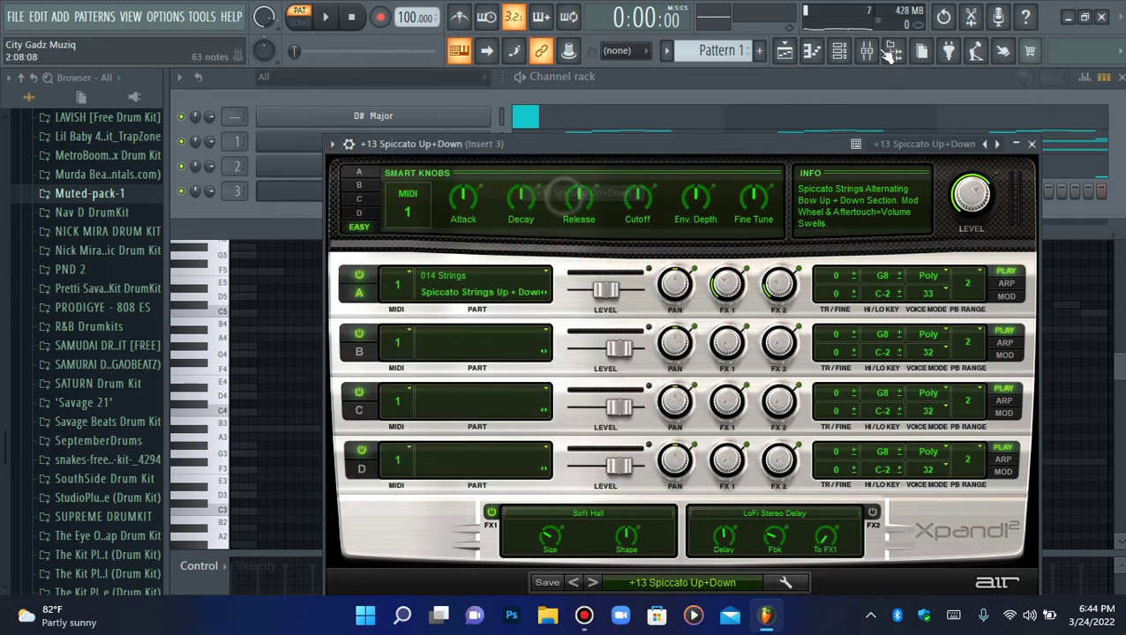
Place a one-beat A#4 note at the start of bar 1 for the spiccato channel and audition it with the pattern
{"action": "left_click", "coordinate": [817, 51]}
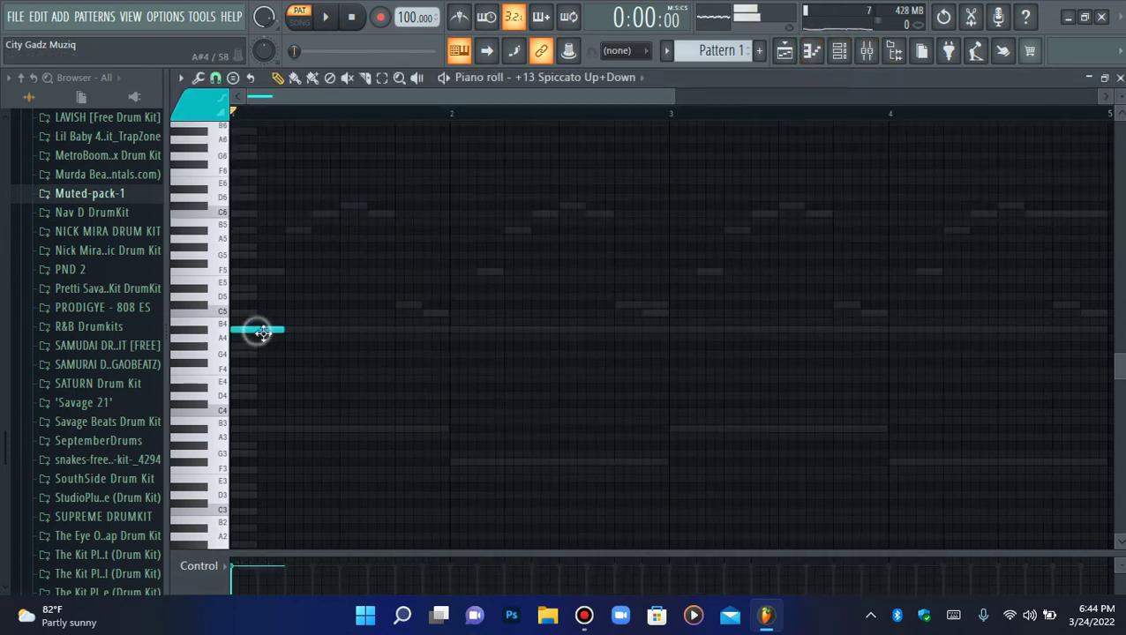
{"action": "key", "text": "space"}
{"action": "key", "text": "space"}
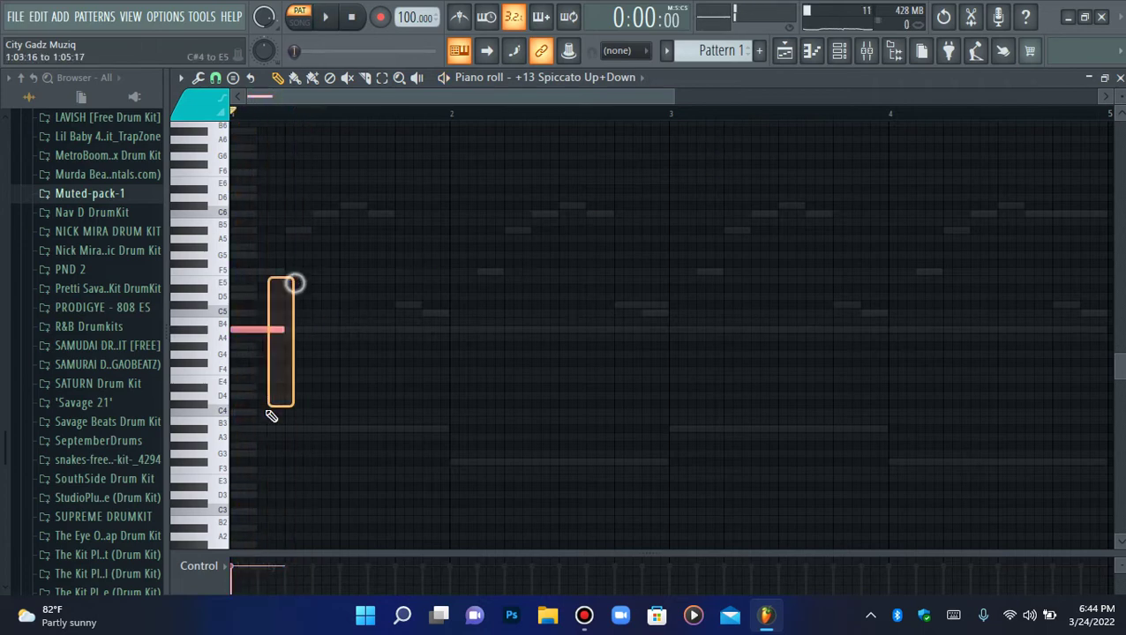
Lower the volume of mixer Insert 3 and load Fruity Parametric EQ 2 into its first effect slot
{"action": "left_click", "coordinate": [866, 51]}
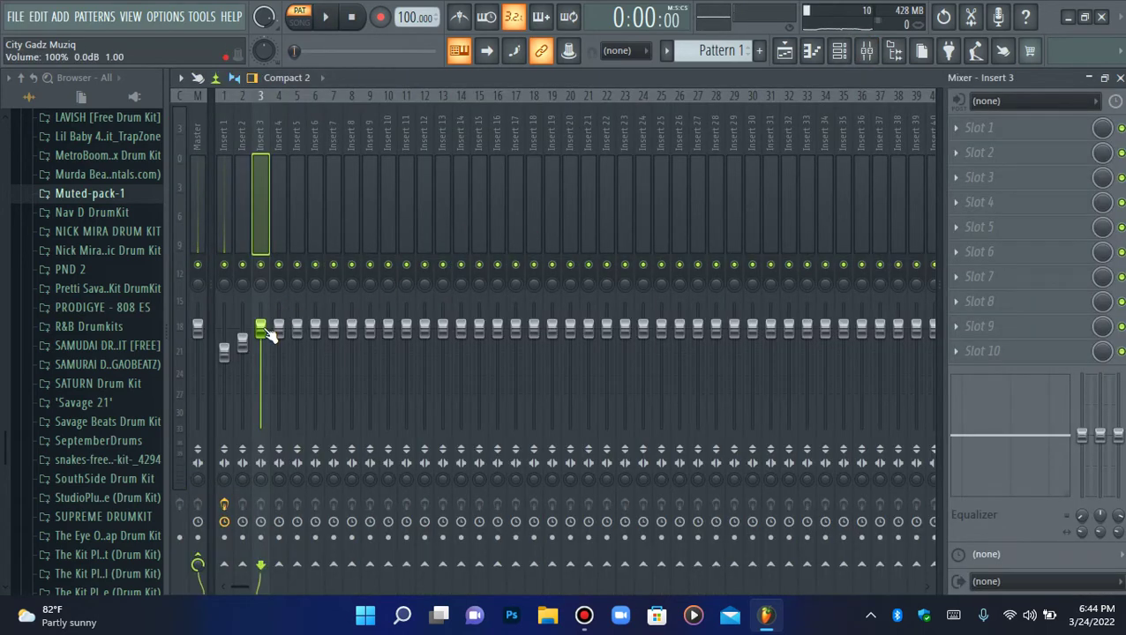
{"action": "left_click", "coordinate": [1006, 130]}
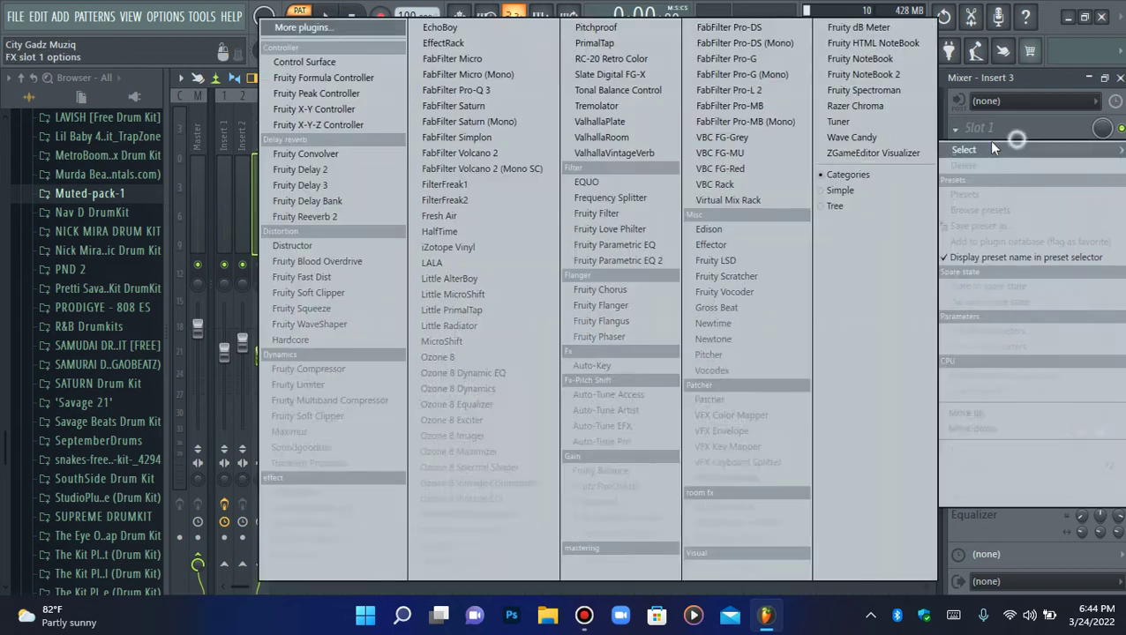
{"action": "left_click", "coordinate": [604, 258]}
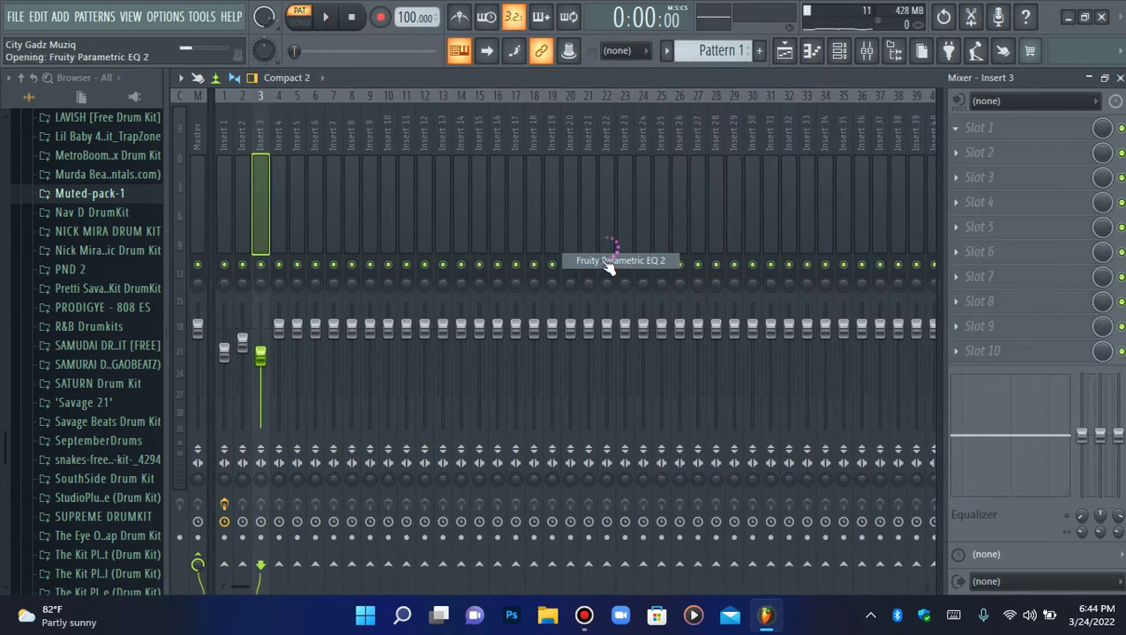
Change EQ band 1 to a band-pass shape and move its centre to about 1601 Hz
{"action": "left_click_drag", "start_coordinate": [252, 304], "coordinate": [276, 335]}
{"action": "right_click", "coordinate": [276, 335]}
{"action": "mouse_move", "coordinate": [308, 376]}
{"action": "left_click", "coordinate": [343, 415]}
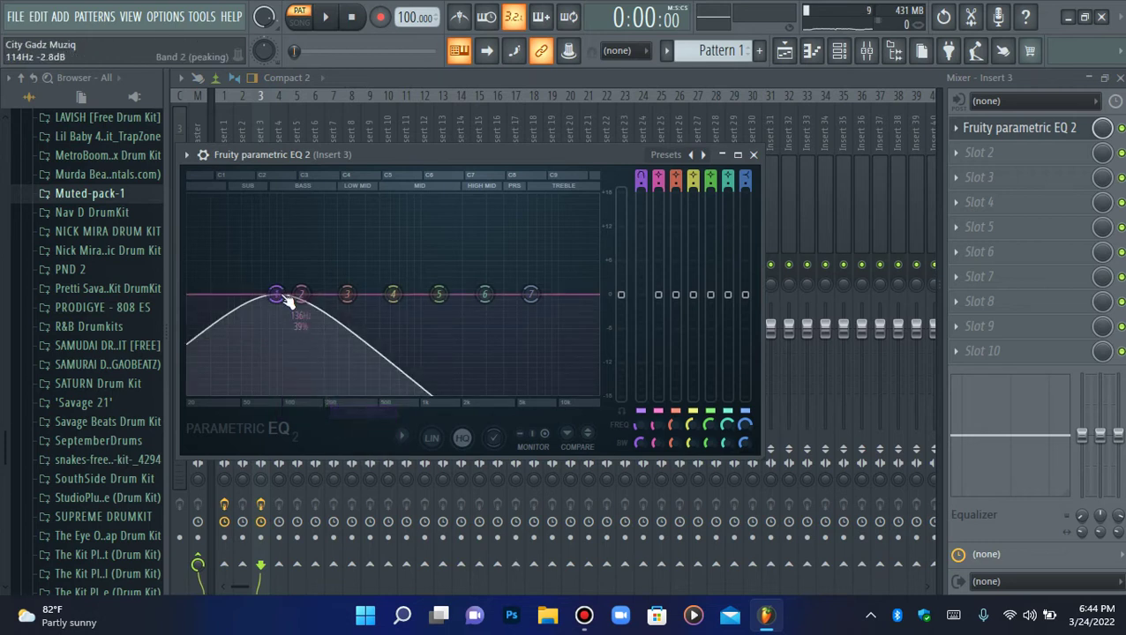
{"action": "left_click_drag", "start_coordinate": [289, 302], "coordinate": [448, 294]}
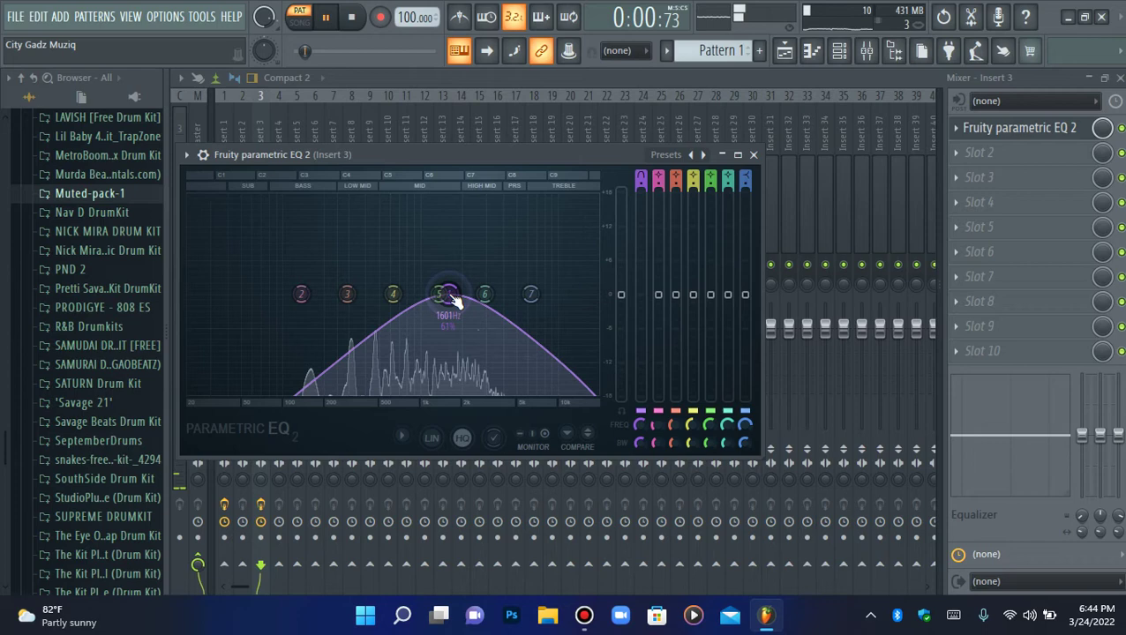
Move the spiccato channel's opening note to F5 and play the pattern
{"action": "left_click", "coordinate": [812, 51]}
{"action": "key", "text": "space"}
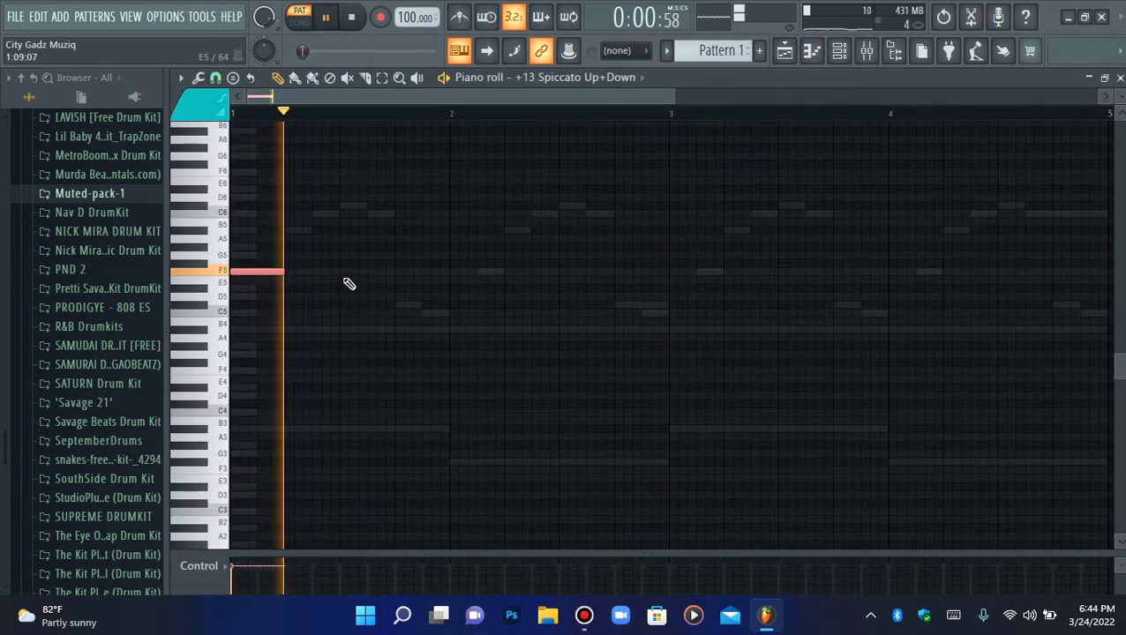
Try overlapping C#5 and C5 notes at the ends of bars 1 and 2 on the spiccato channel, and remove them
{"action": "left_click", "coordinate": [397, 305]}
{"action": "left_click", "coordinate": [422, 311]}
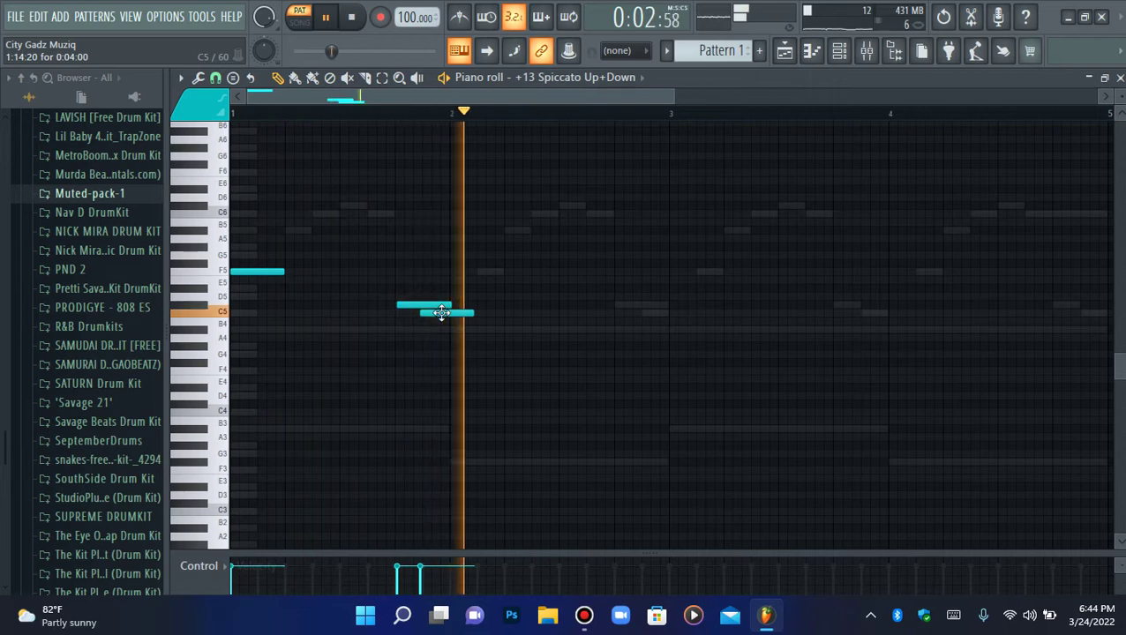
{"action": "left_click", "coordinate": [616, 305]}
{"action": "left_click", "coordinate": [643, 313]}
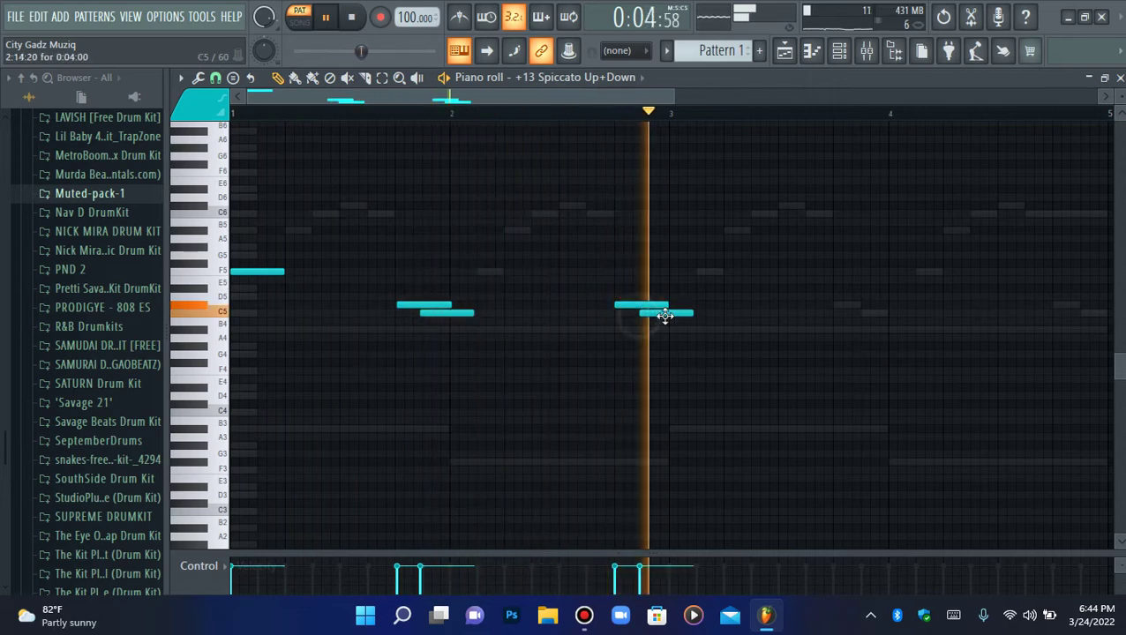
{"action": "key", "text": "space"}
{"action": "right_click", "coordinate": [665, 311]}
{"action": "right_click", "coordinate": [640, 305]}
{"action": "right_click", "coordinate": [427, 313]}
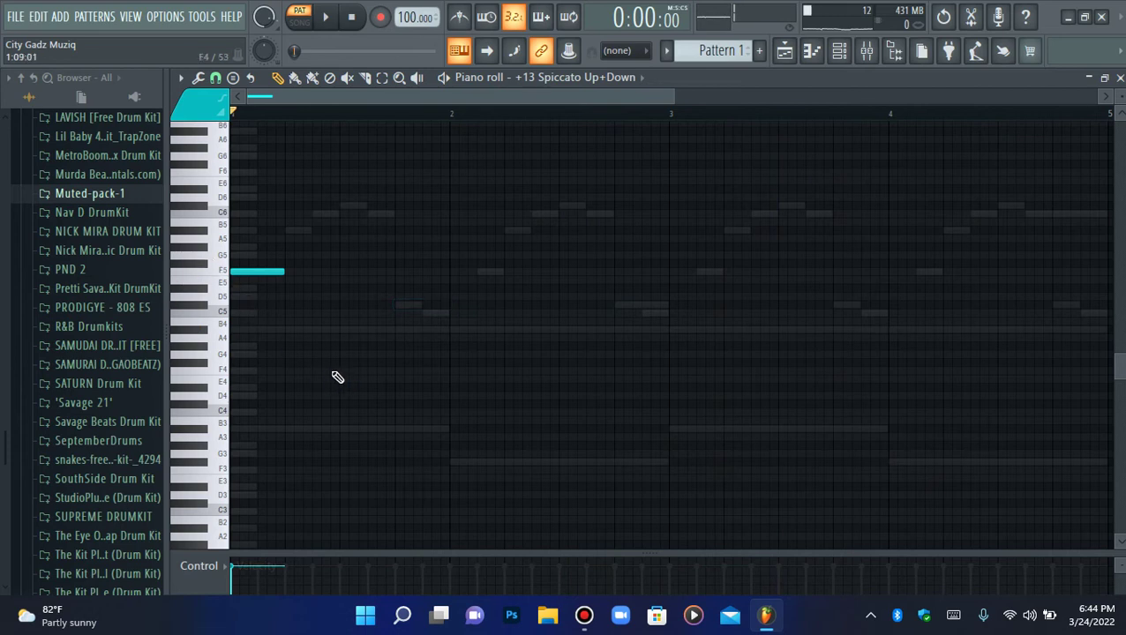
Play the pattern and move the spiccato channel's opening note to C#6 on beat 3 of bar 1
{"action": "key", "text": "space"}
{"action": "left_click", "coordinate": [341, 205]}
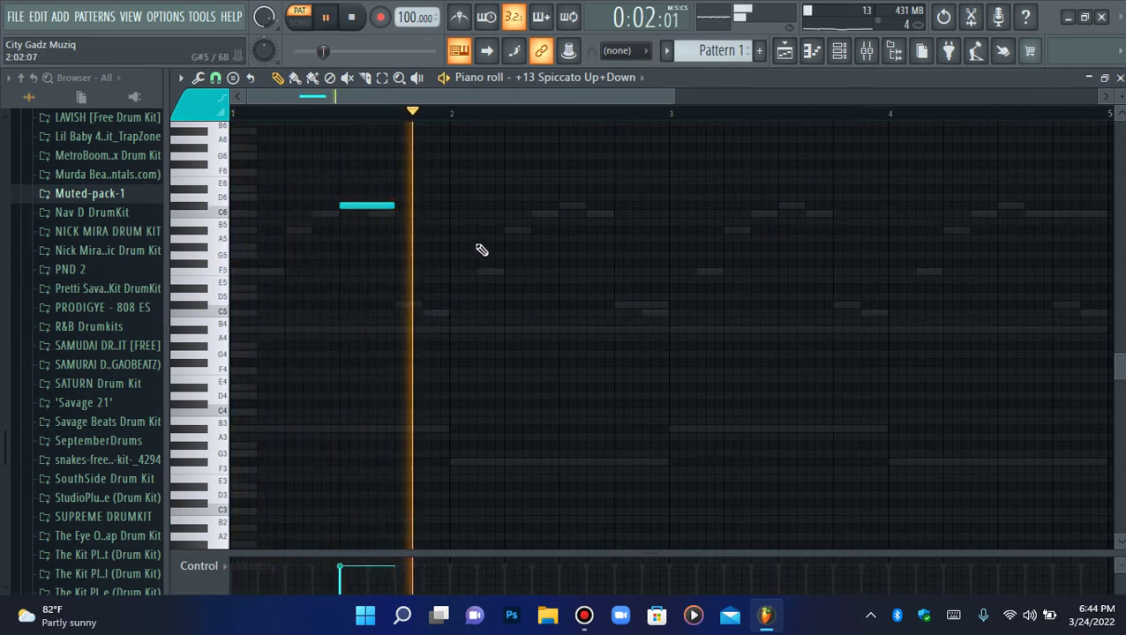
Try an A#5 note on beat 2 of bar 2, remove it and stop playback
{"action": "left_click", "coordinate": [511, 232]}
{"action": "key", "text": "alt+q"}
{"action": "key", "text": "Return"}
{"action": "right_click", "coordinate": [531, 233]}
{"action": "key", "text": "space"}
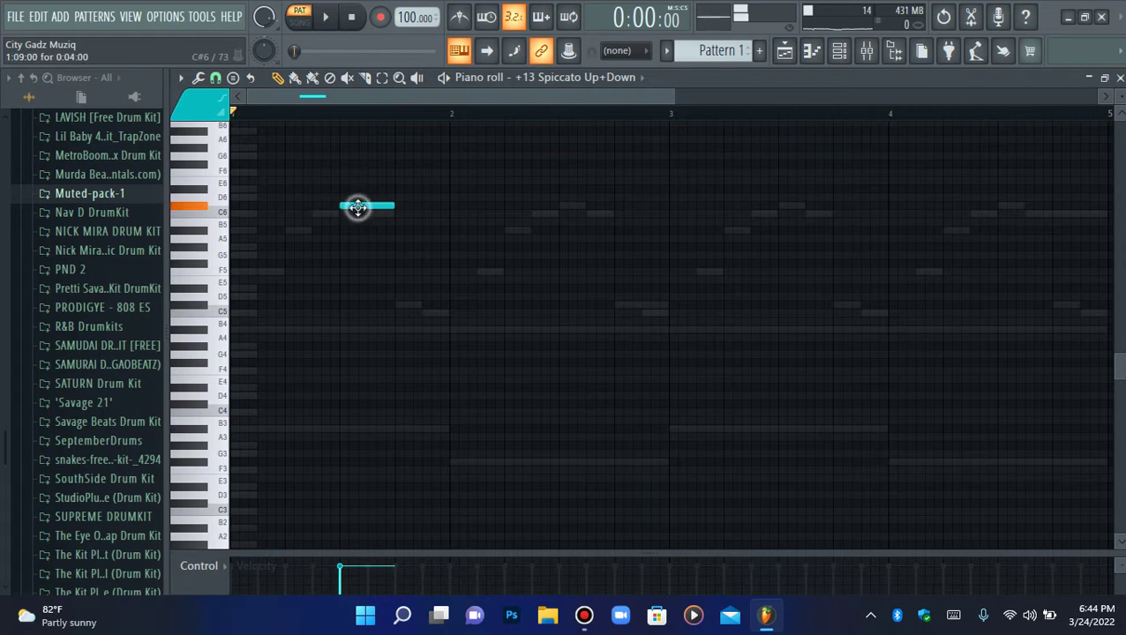
Lower the bar 1 spiccato note to A#4 and add matching one-beat A#4 notes on beat 3 of bars 2, 3 and 4
{"action": "key", "text": "space"}
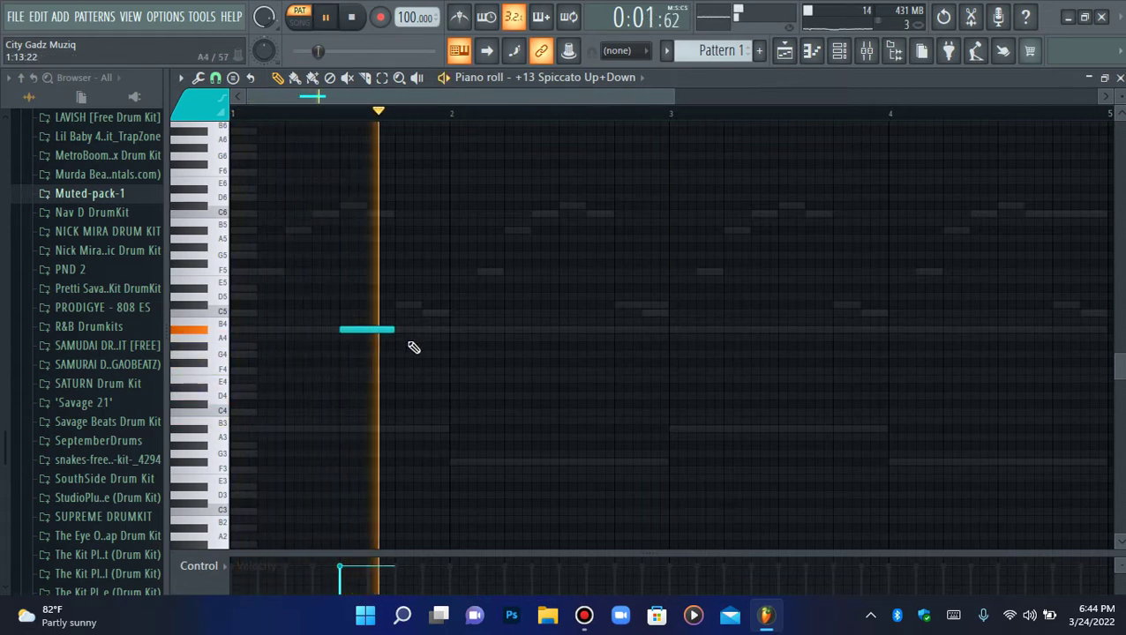
{"action": "left_click", "coordinate": [563, 331]}
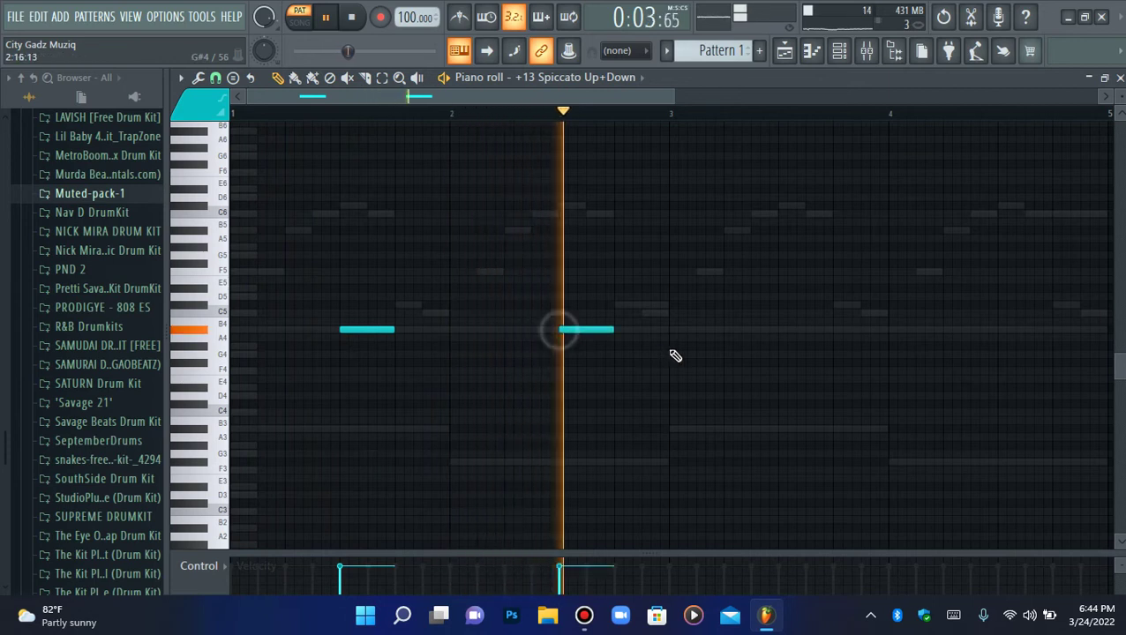
{"action": "left_click", "coordinate": [778, 332]}
{"action": "left_click", "coordinate": [1002, 333]}
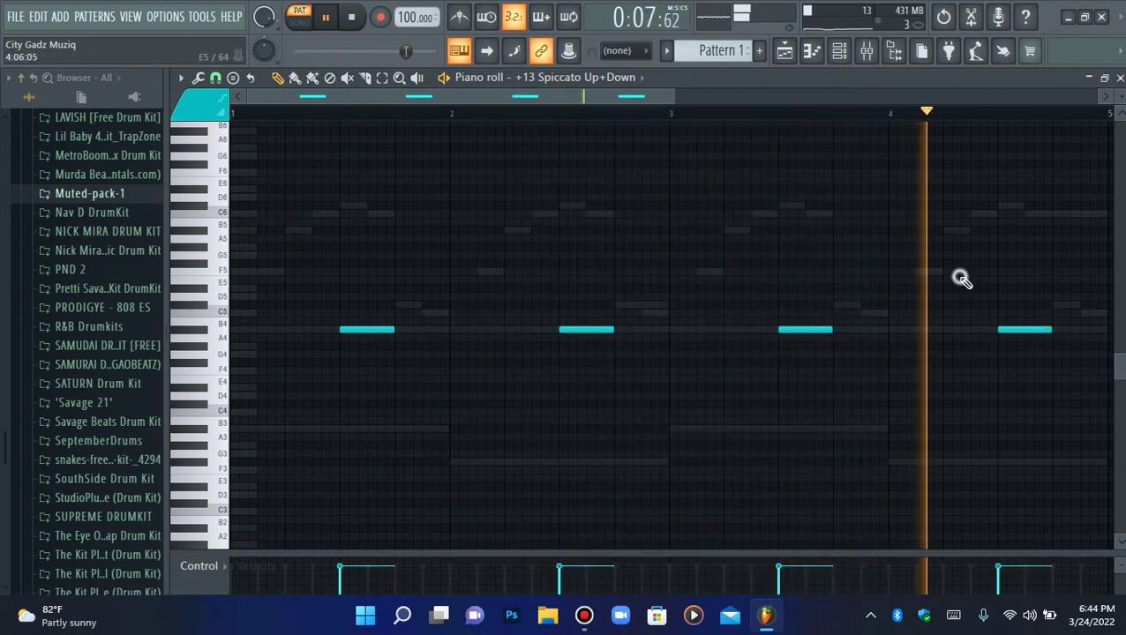
Load the Crystallizer effect into the third effect slot of mixer Insert 3
{"action": "left_click", "coordinate": [839, 50]}
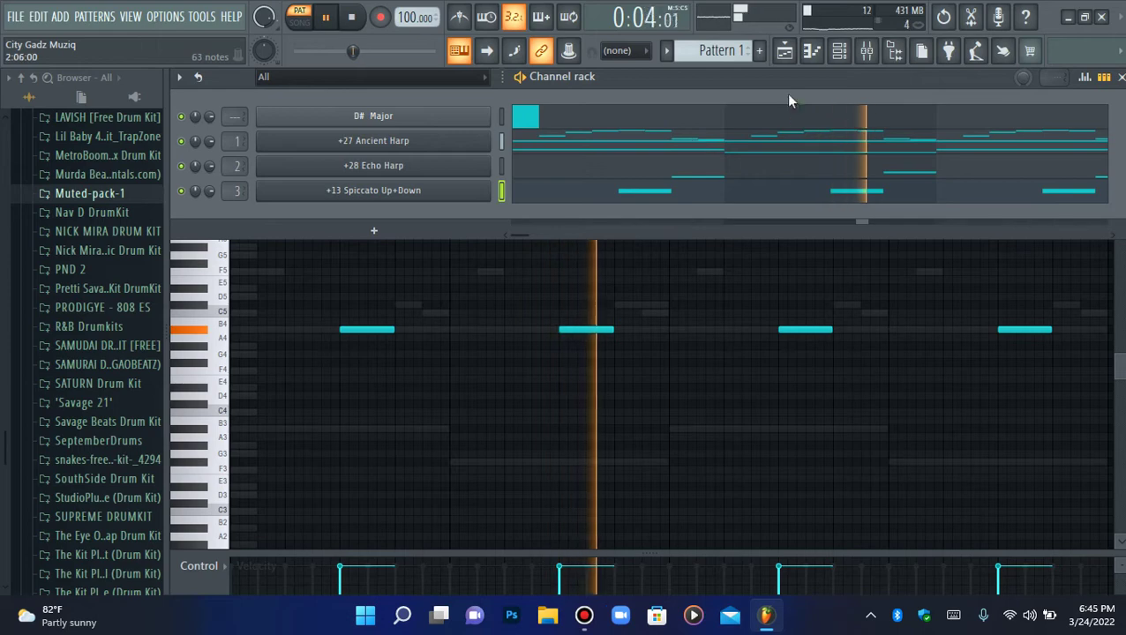
{"action": "left_click", "coordinate": [867, 50]}
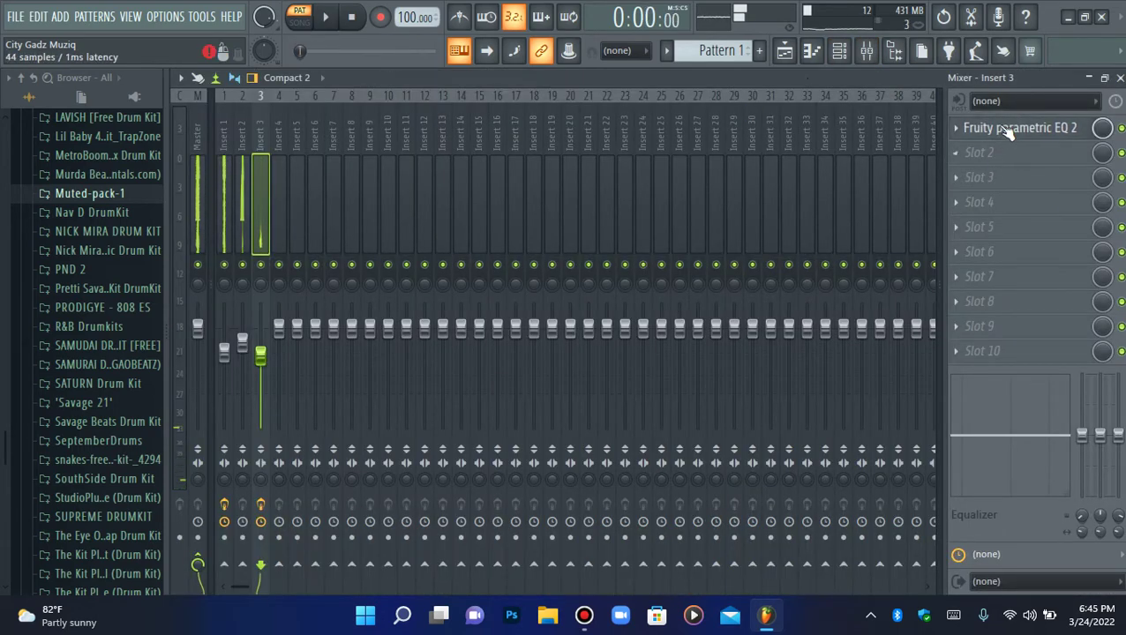
{"action": "left_click", "coordinate": [986, 180]}
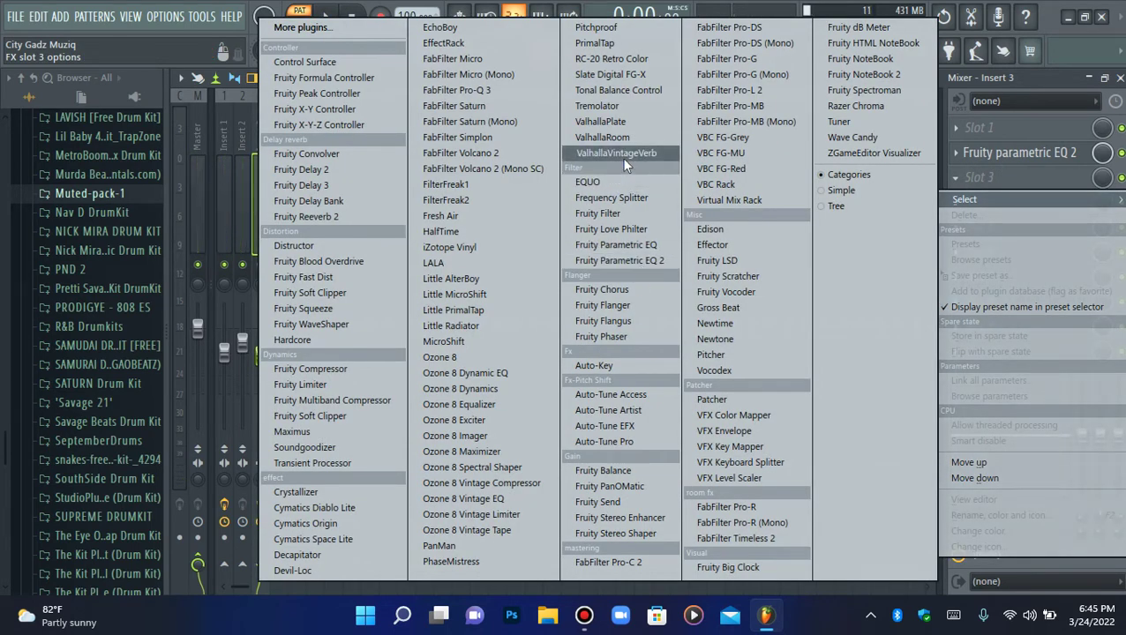
{"action": "left_click", "coordinate": [298, 492]}
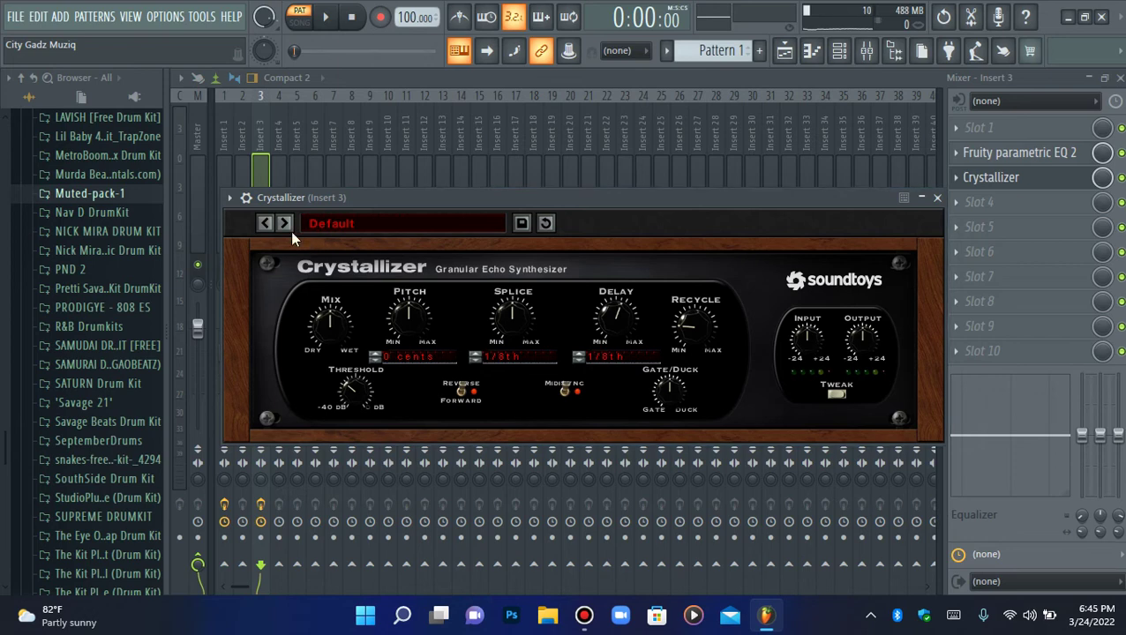
Play the pattern and audition Crystallizer presets from Crystal Builder through Emeralds to Half Saphires
{"action": "left_click", "coordinate": [287, 222]}
{"action": "left_click", "coordinate": [285, 222]}
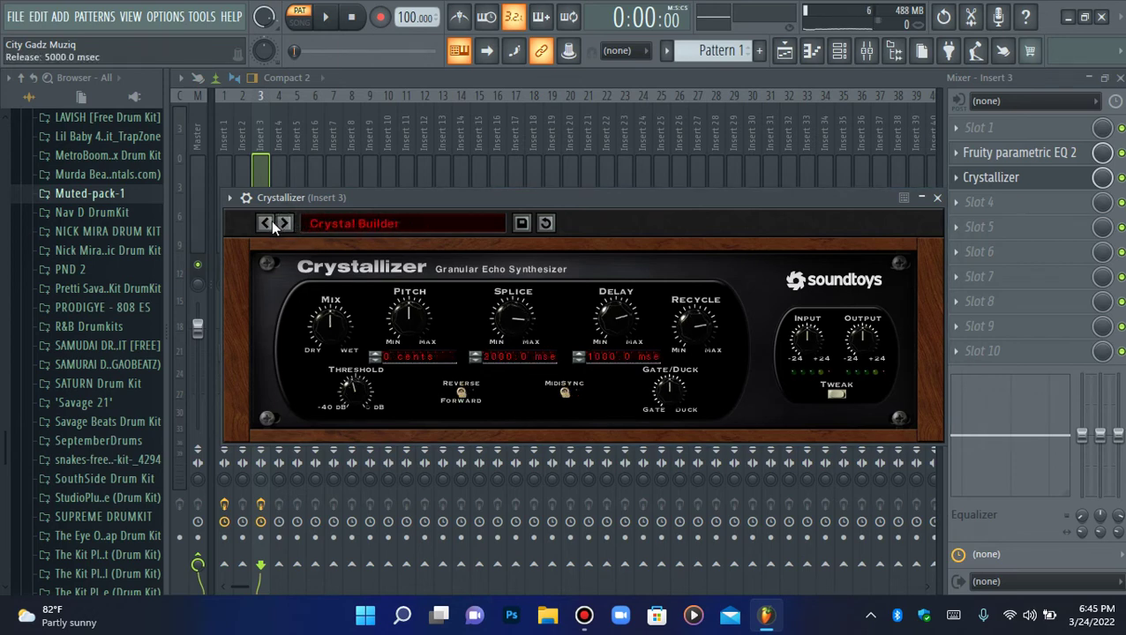
{"action": "key", "text": "space"}
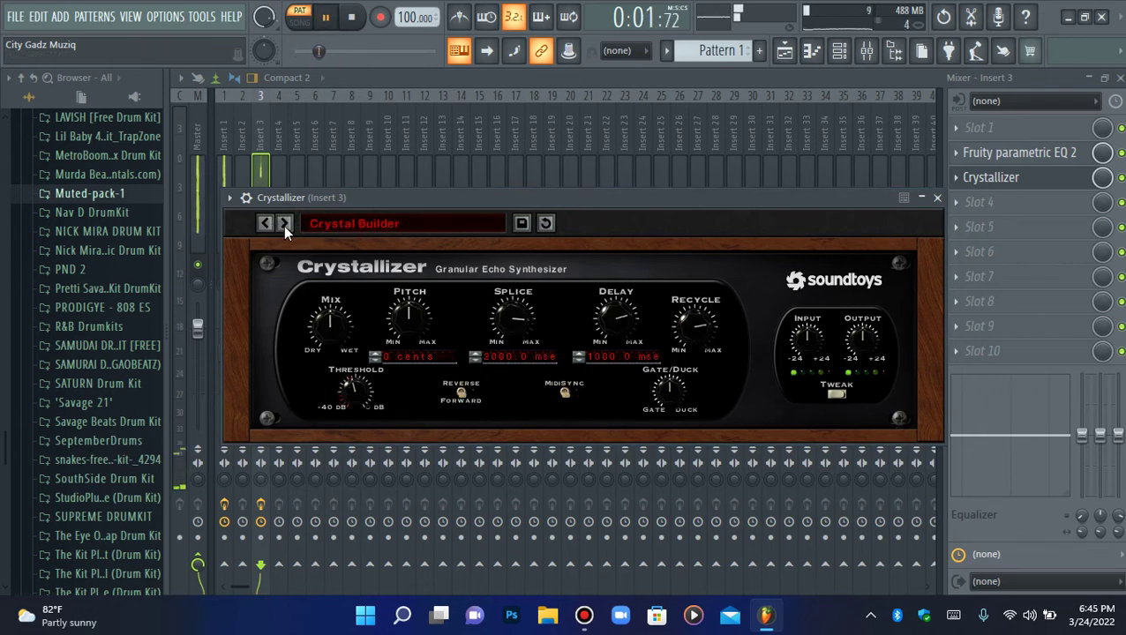
{"action": "left_click", "coordinate": [283, 225]}
{"action": "left_click", "coordinate": [267, 224]}
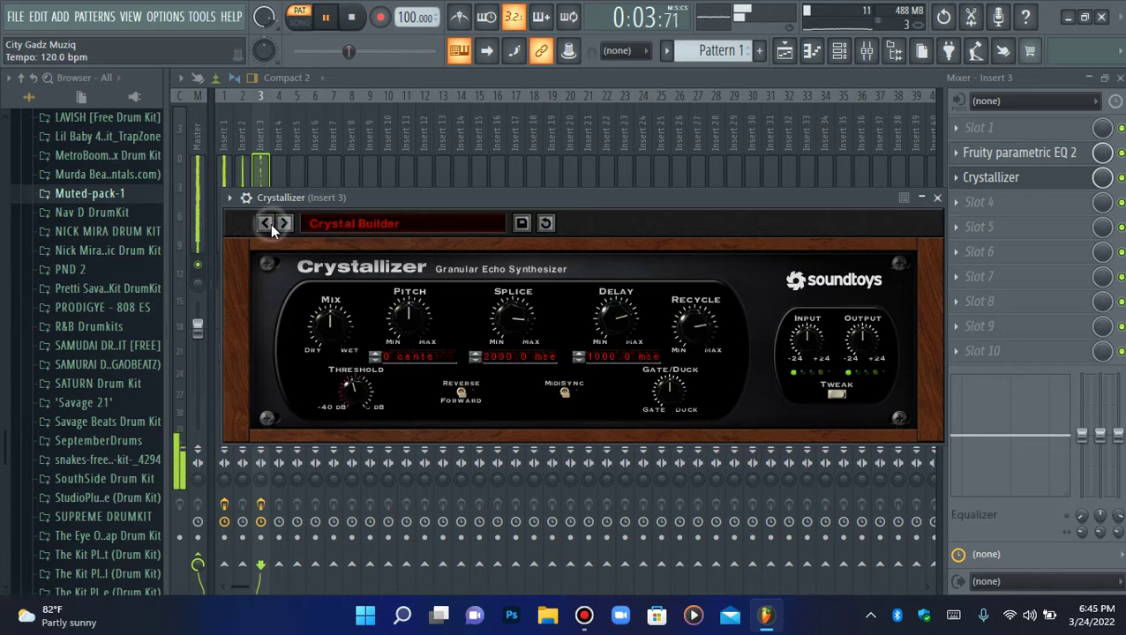
{"action": "left_click", "coordinate": [287, 224]}
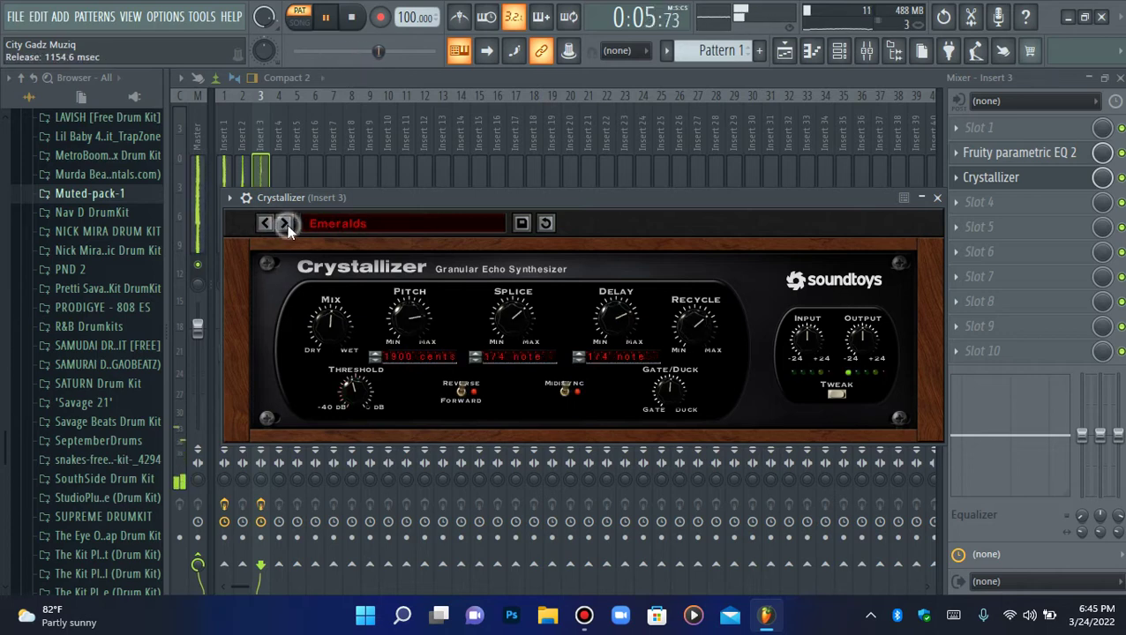
{"action": "left_click", "coordinate": [286, 224]}
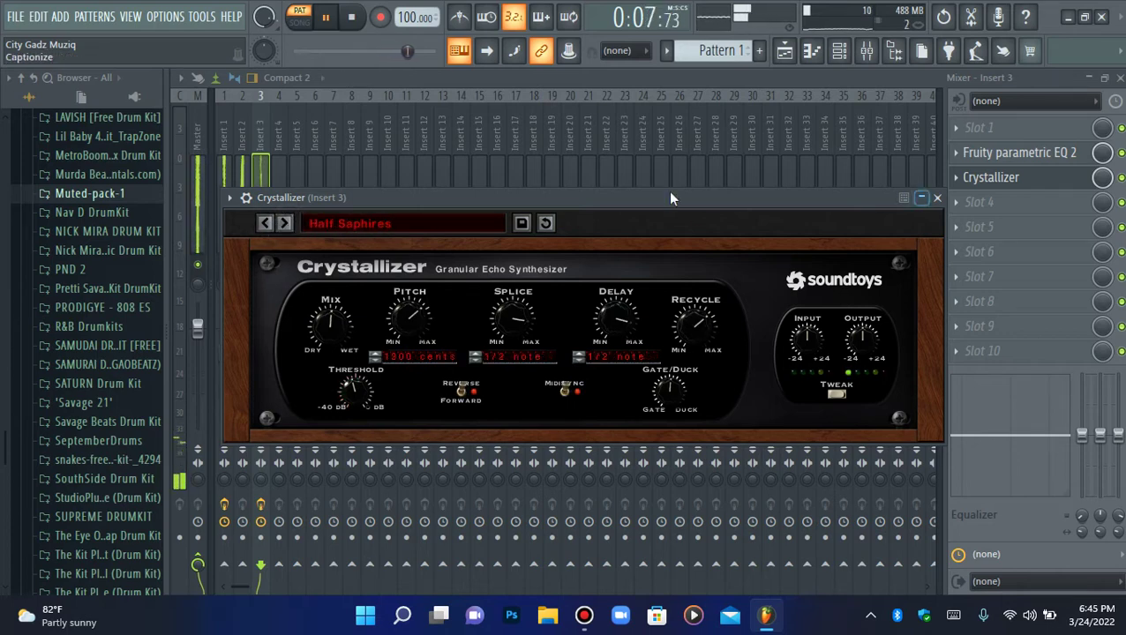
Audition further Crystallizer presets past Multi-Oct Crystals up to Wet Pad
{"action": "left_click", "coordinate": [286, 229]}
{"action": "left_click", "coordinate": [286, 228]}
{"action": "left_click", "coordinate": [285, 228]}
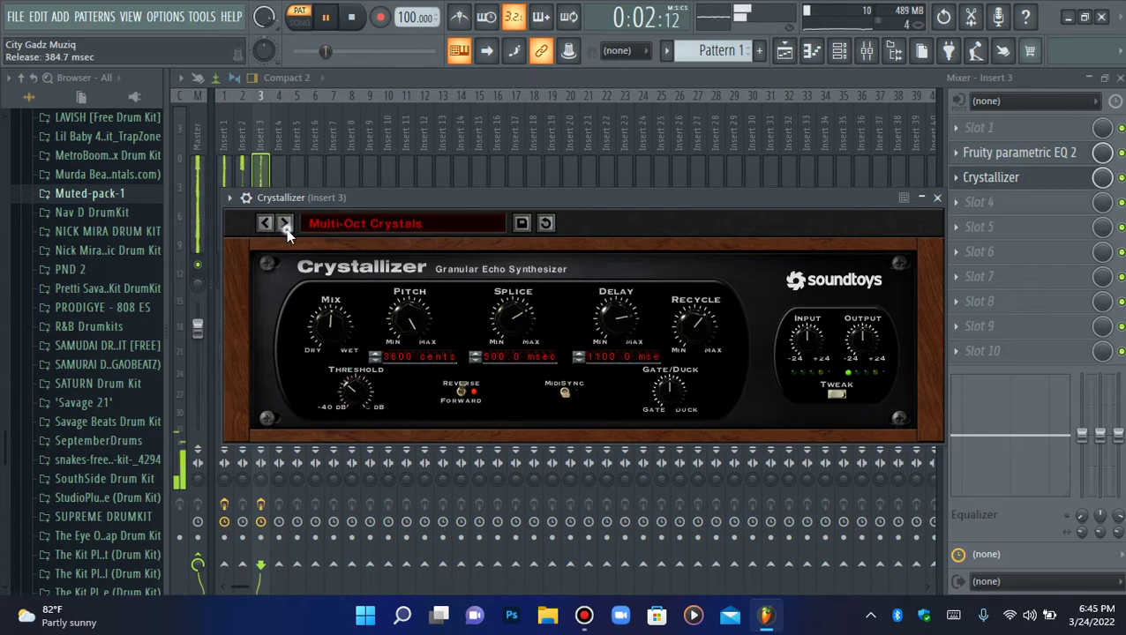
{"action": "left_click", "coordinate": [286, 228]}
{"action": "left_click", "coordinate": [285, 228]}
{"action": "left_click", "coordinate": [286, 229]}
{"action": "left_click", "coordinate": [286, 229]}
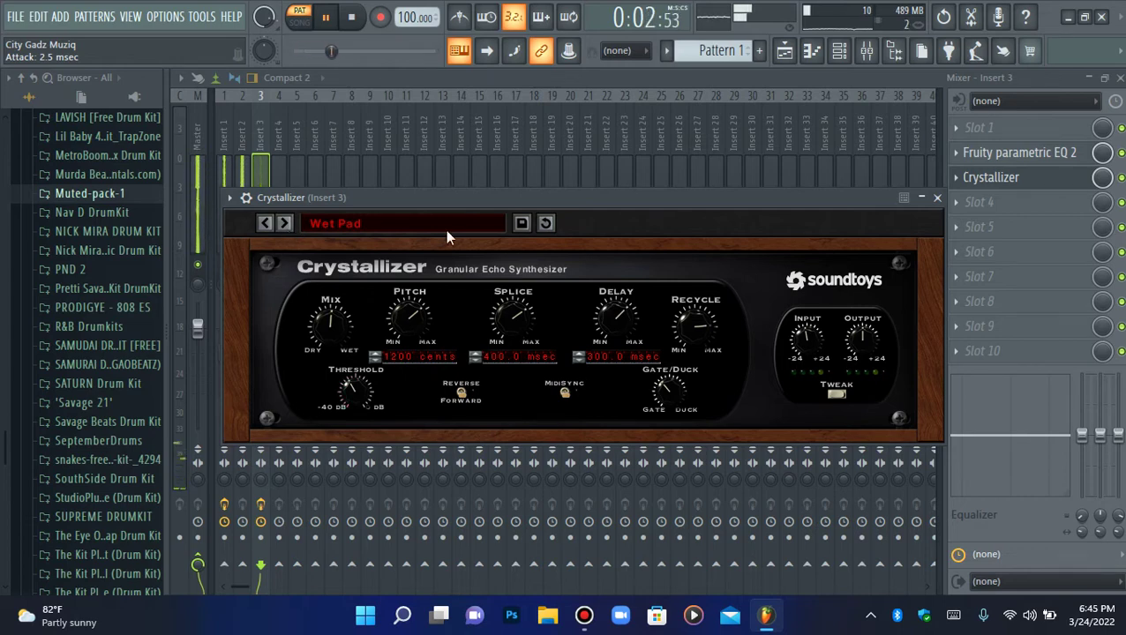
Reopen Crystallizer and audition its doubling presets Dubbler, Great Doubler and Koursar, ending on Nice Chorus
{"action": "left_click", "coordinate": [999, 179]}
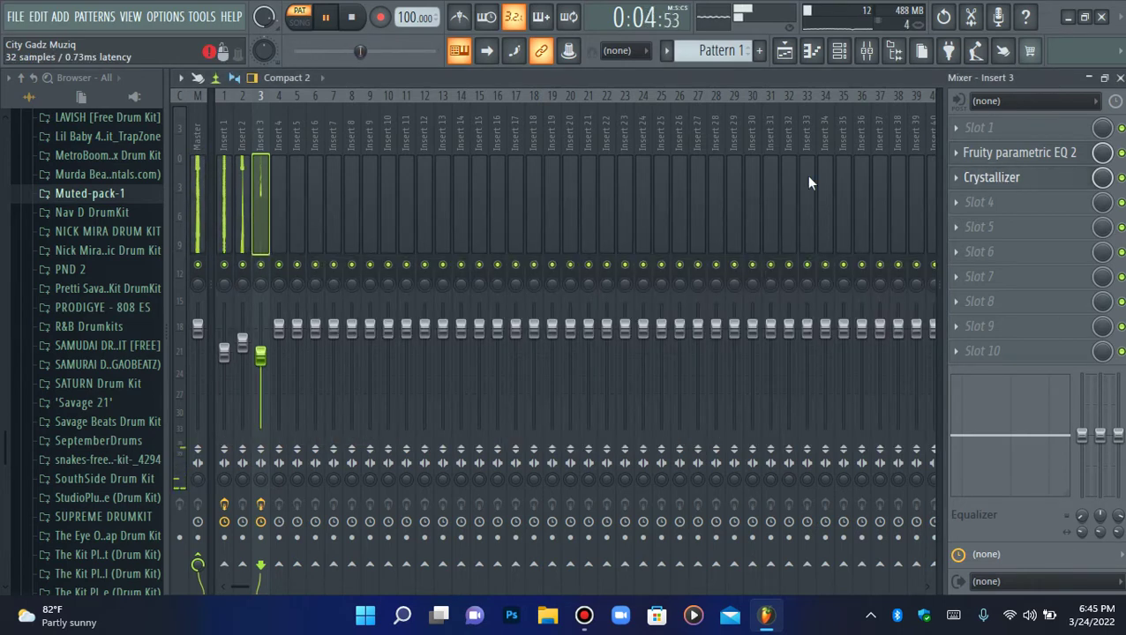
{"action": "left_click", "coordinate": [998, 179]}
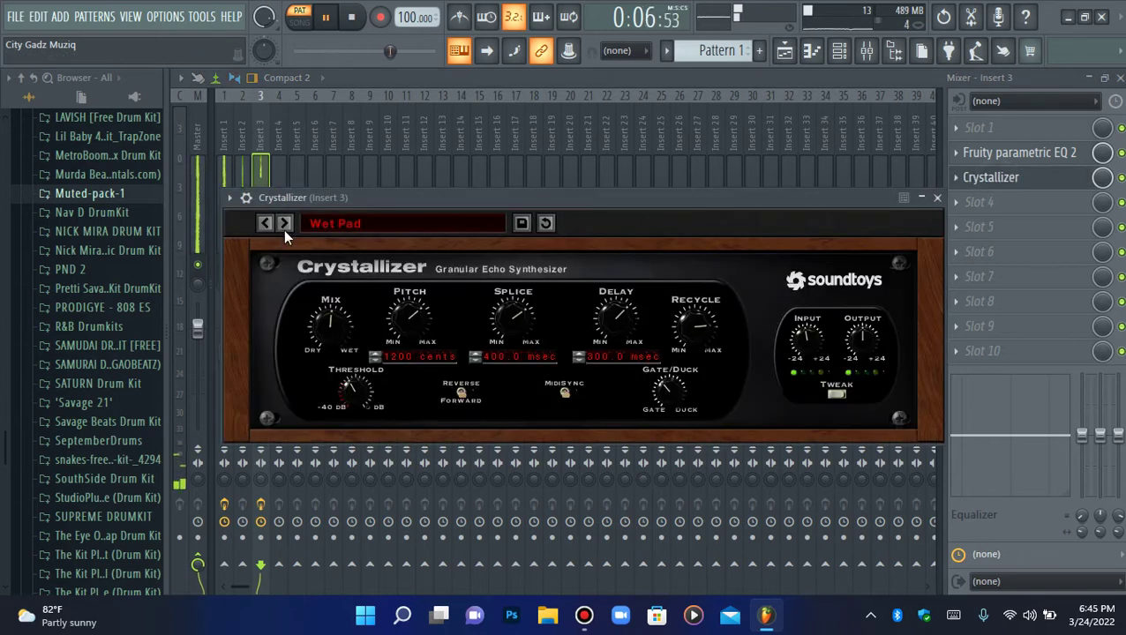
{"action": "left_click", "coordinate": [284, 226]}
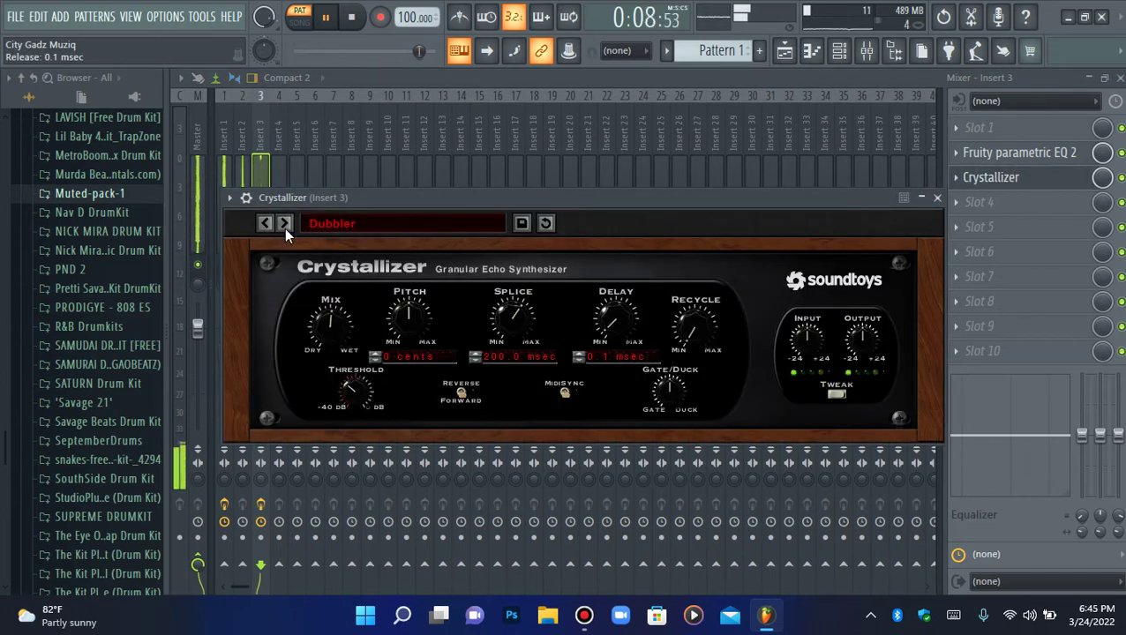
{"action": "left_click", "coordinate": [285, 225]}
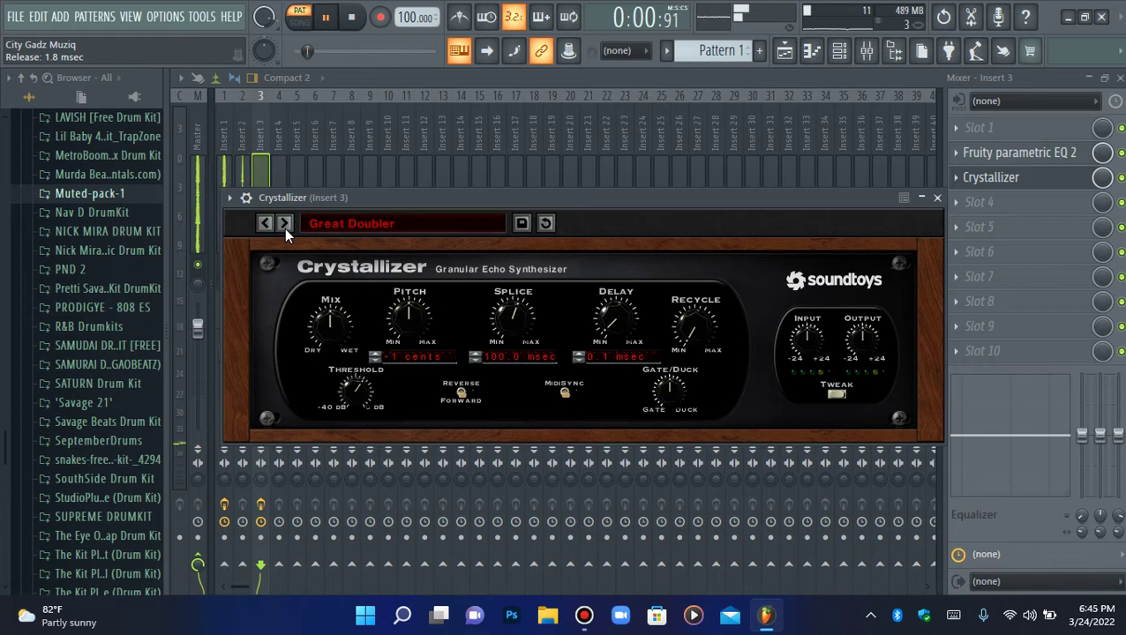
{"action": "left_click", "coordinate": [284, 226]}
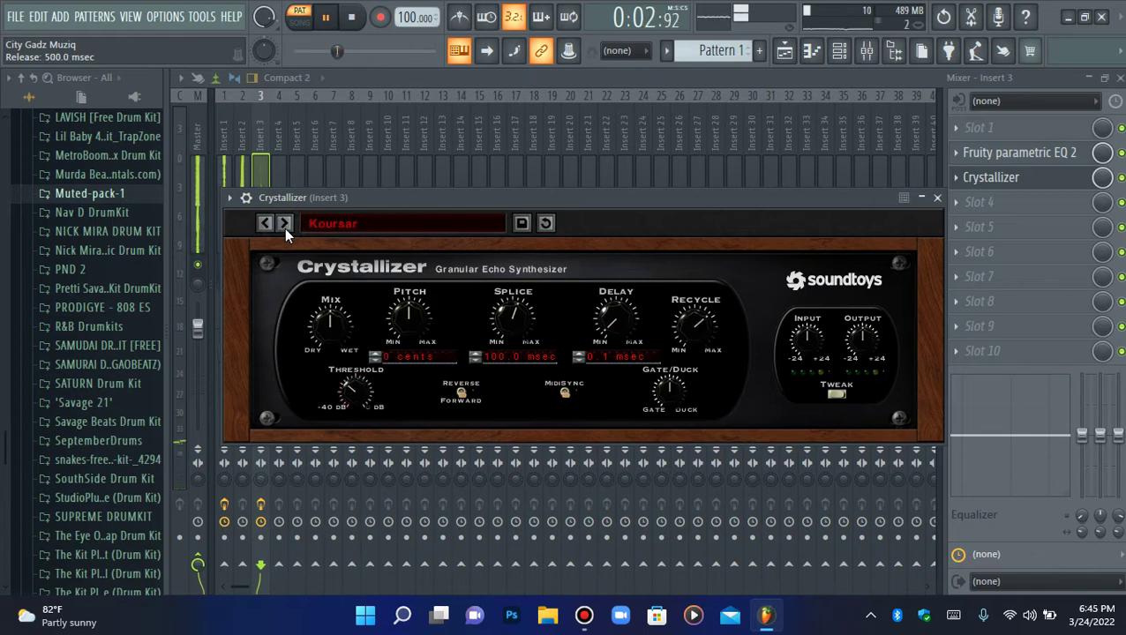
{"action": "left_click", "coordinate": [284, 226]}
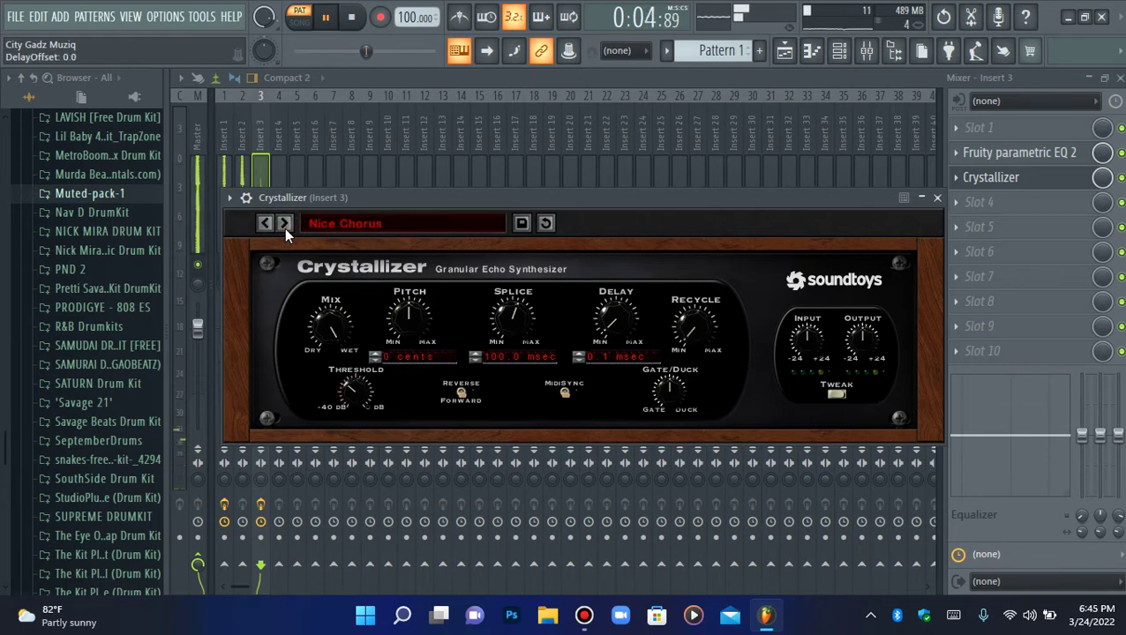
Audition more Crystallizer presets, including Glitchin Sync, Grupper Drumdown, Industrial Drums and Kick Warble Echo, up to Rachet
{"action": "left_click", "coordinate": [284, 226]}
{"action": "left_click", "coordinate": [285, 226]}
{"action": "left_click", "coordinate": [285, 226]}
{"action": "left_click", "coordinate": [284, 226]}
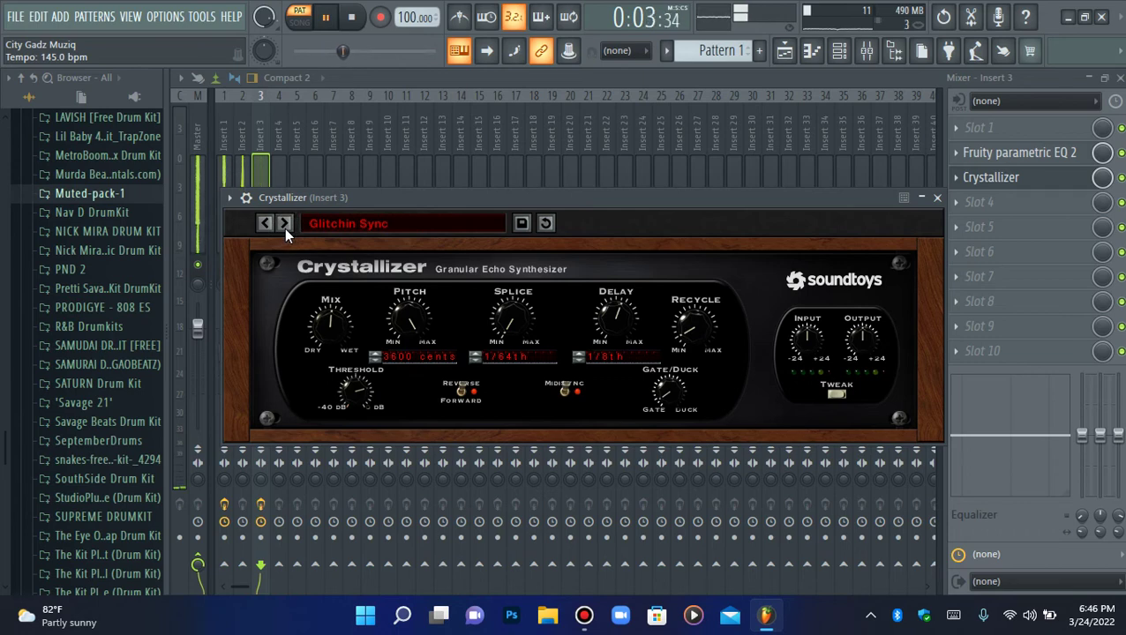
{"action": "left_click", "coordinate": [284, 226]}
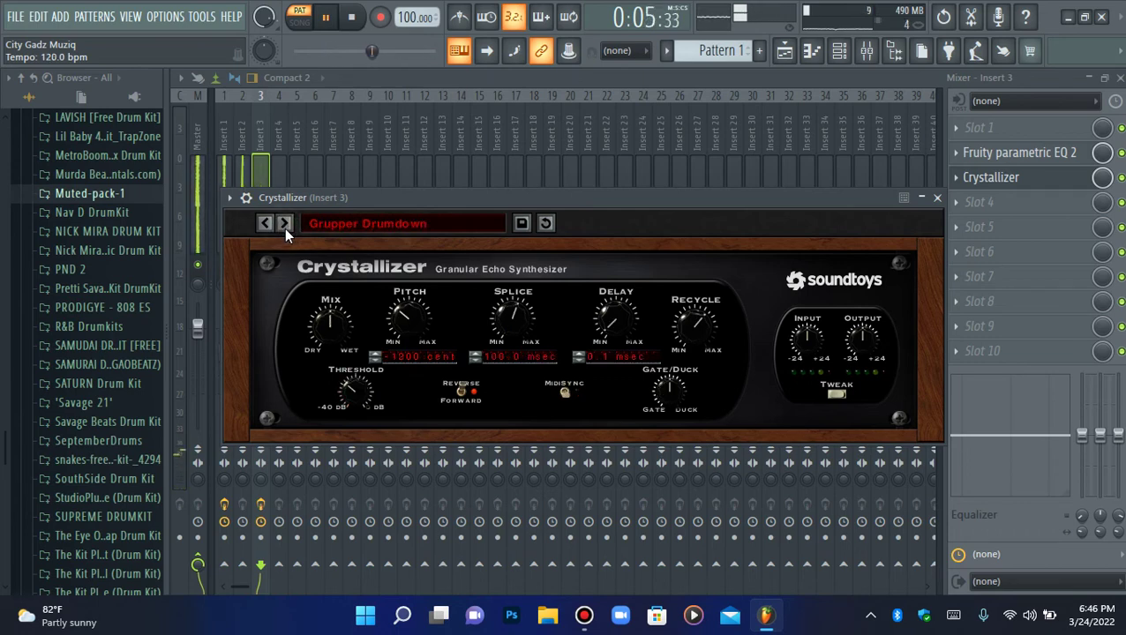
{"action": "left_click", "coordinate": [284, 226]}
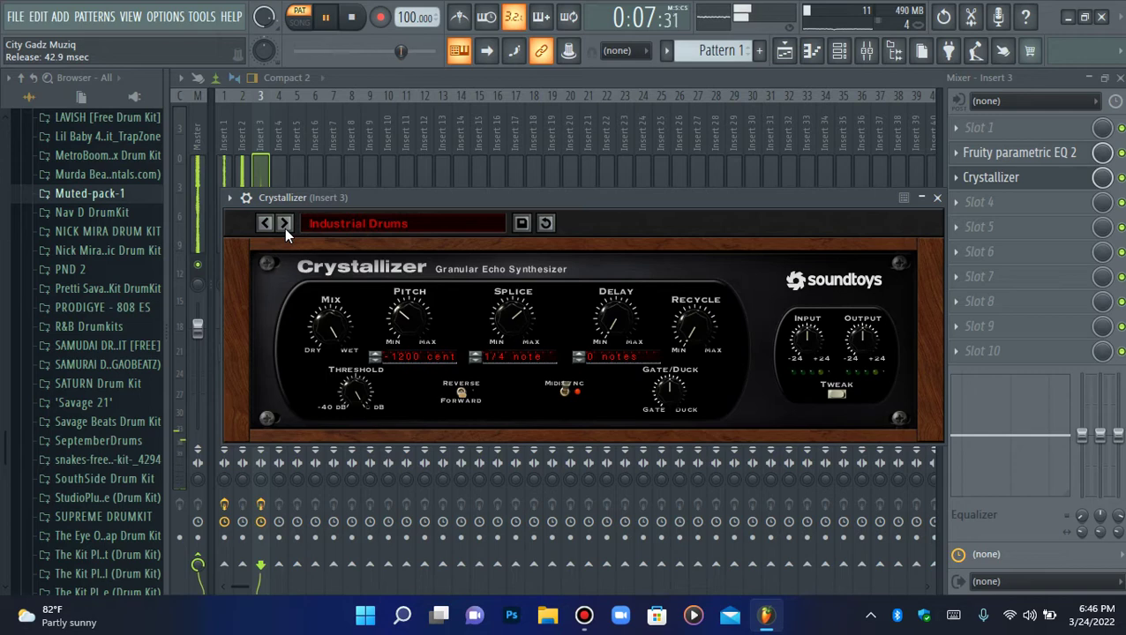
{"action": "left_click", "coordinate": [284, 226]}
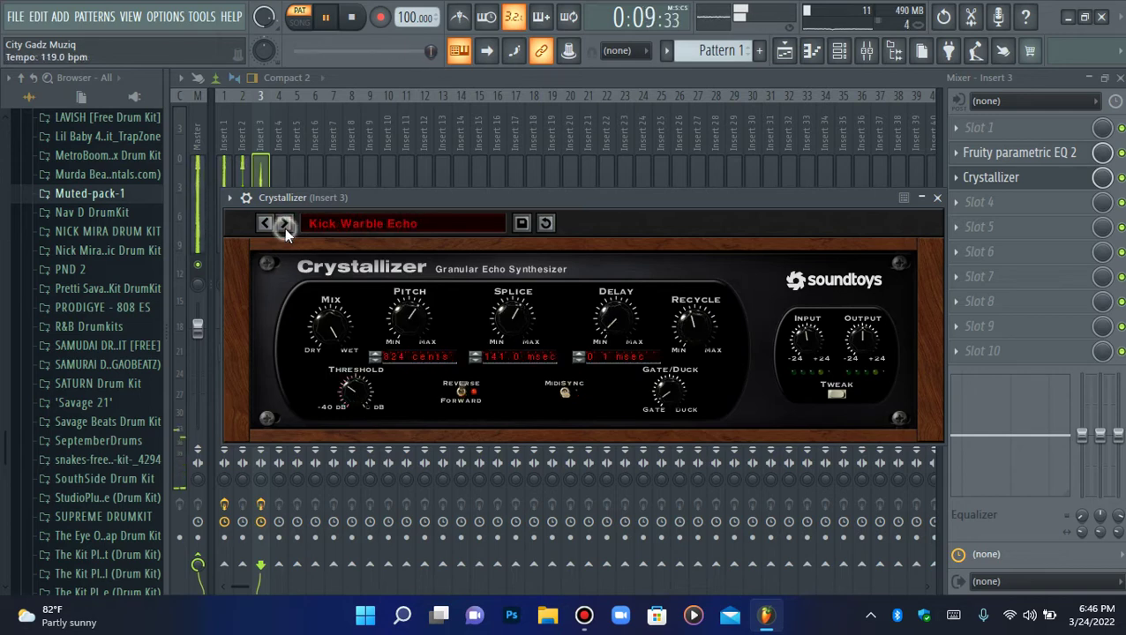
{"action": "left_click", "coordinate": [284, 226]}
{"action": "left_click", "coordinate": [284, 226]}
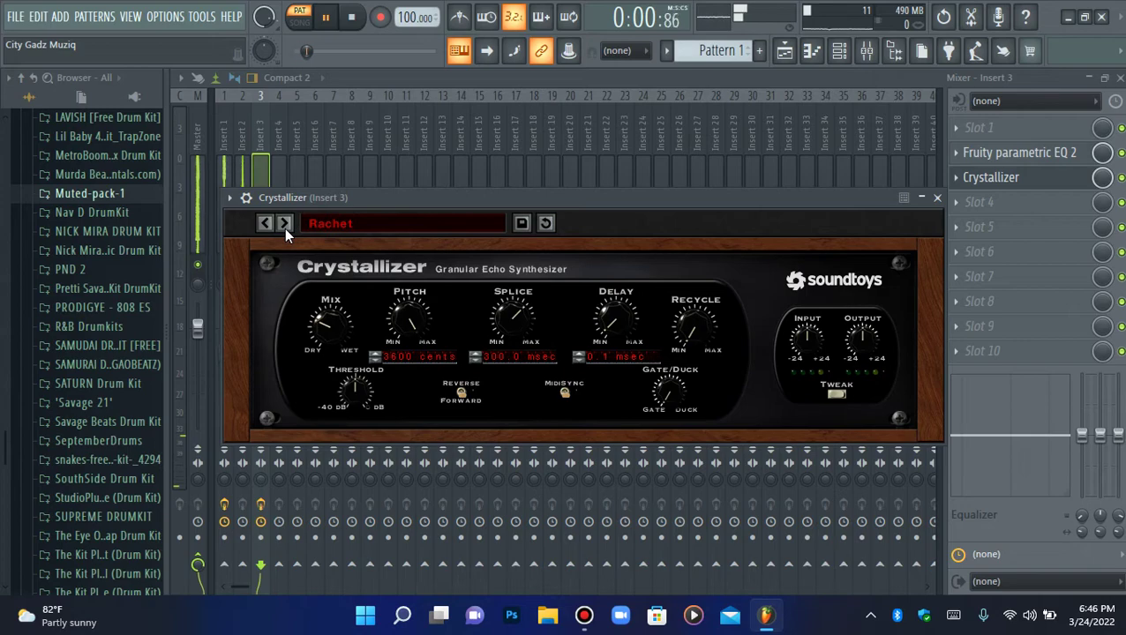
Close Crystallizer and replace it with EffectRack in the third effect slot of Insert 3
{"action": "left_click", "coordinate": [937, 197]}
{"action": "left_click", "coordinate": [956, 177]}
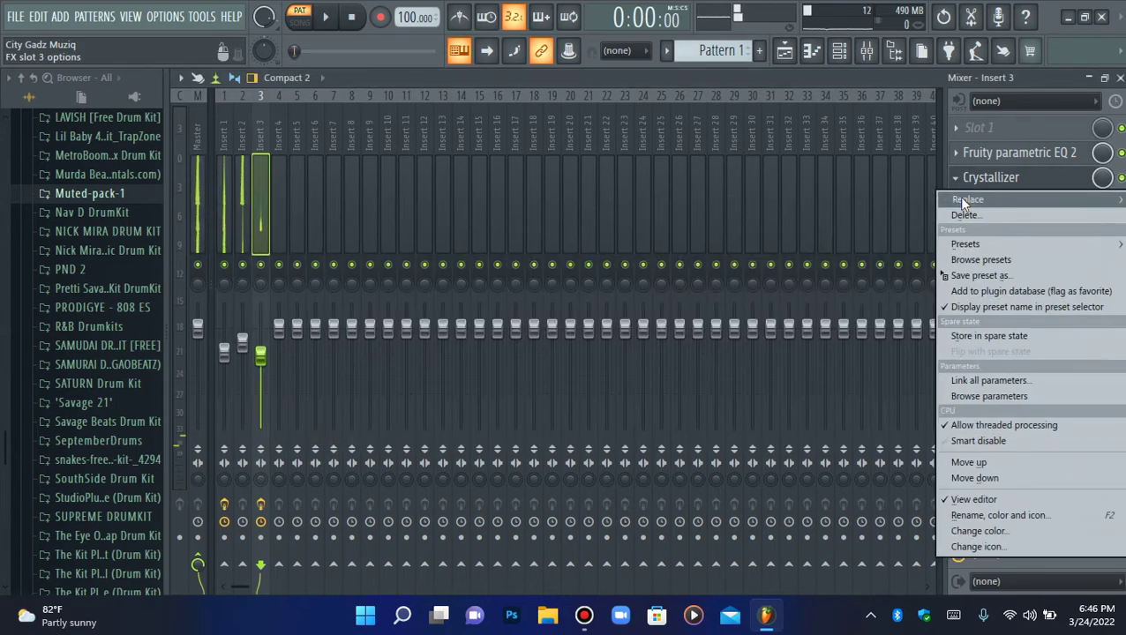
{"action": "mouse_move", "coordinate": [958, 198]}
{"action": "left_click", "coordinate": [477, 44]}
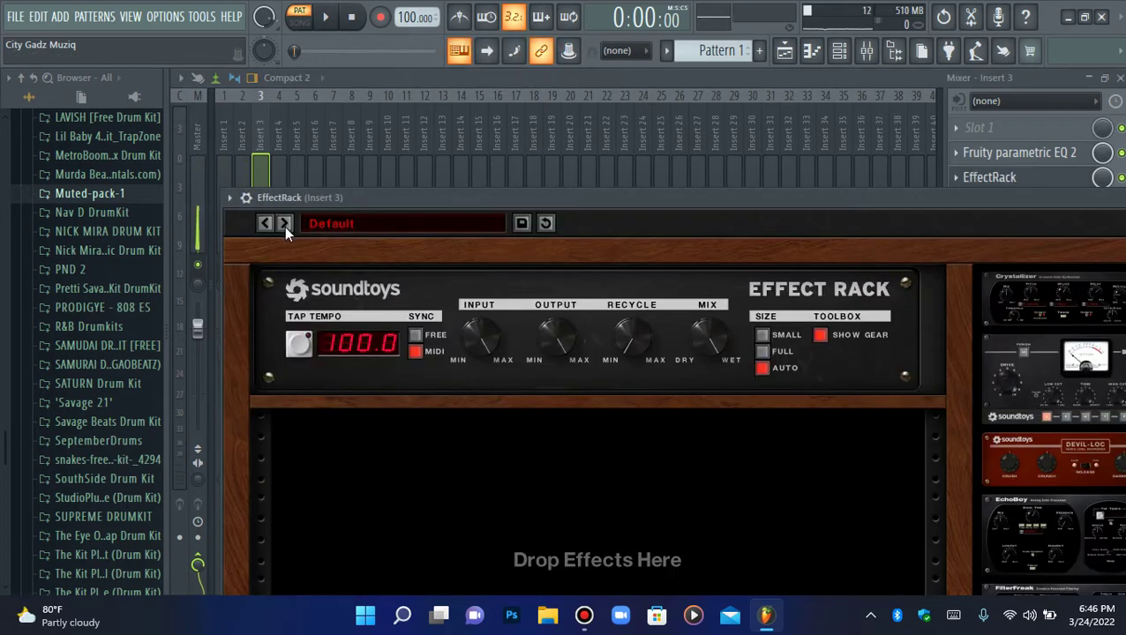
Load the Boards of Vermont preset from EffectRack's Sound Design category and audition it with the pattern
{"action": "left_click", "coordinate": [347, 221]}
{"action": "mouse_move", "coordinate": [348, 220]}
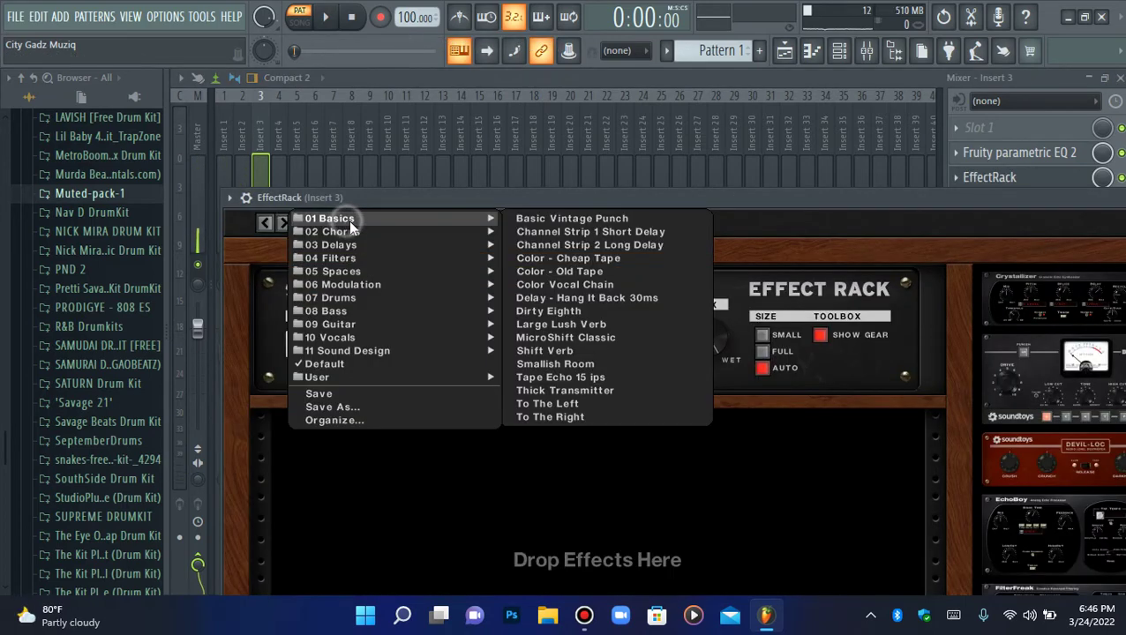
{"action": "mouse_move", "coordinate": [459, 377]}
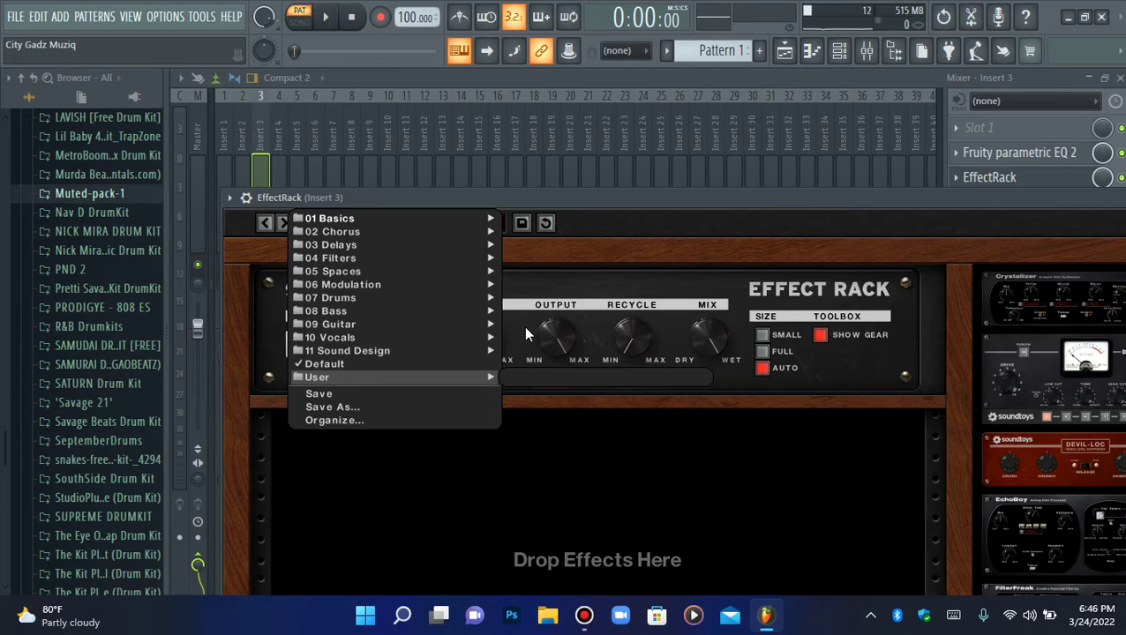
{"action": "mouse_move", "coordinate": [436, 352]}
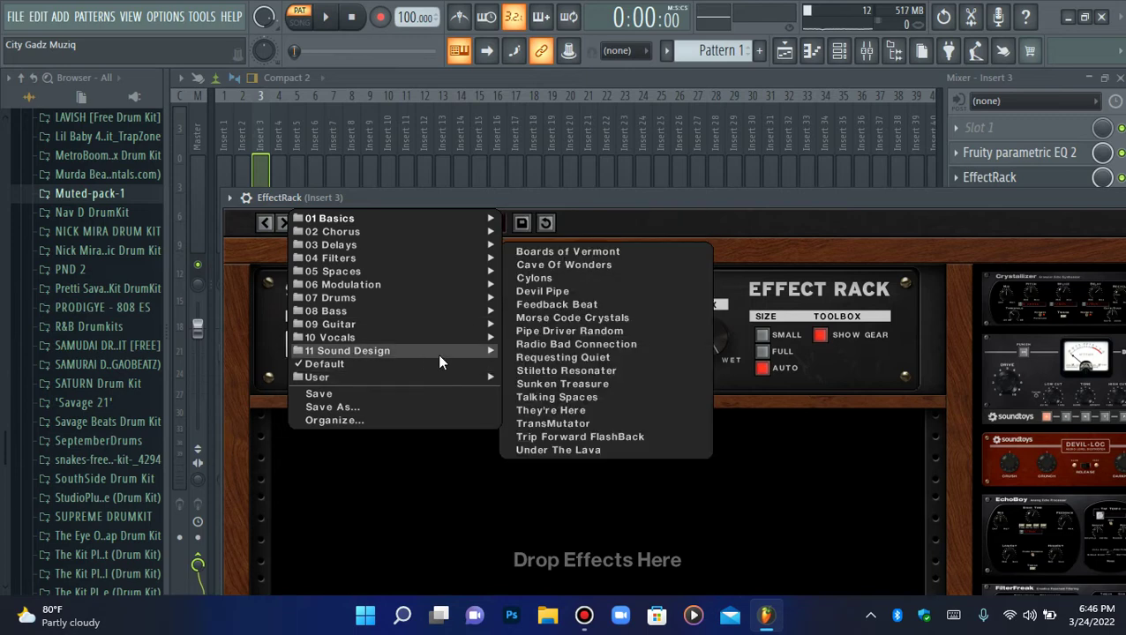
{"action": "left_click", "coordinate": [589, 251]}
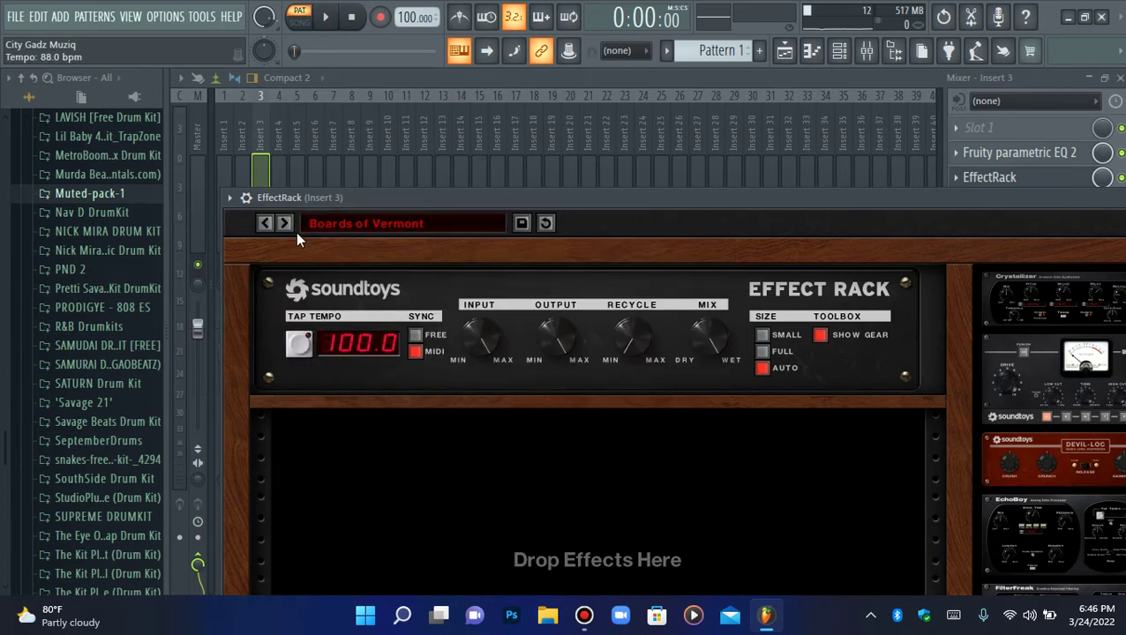
{"action": "key", "text": "space"}
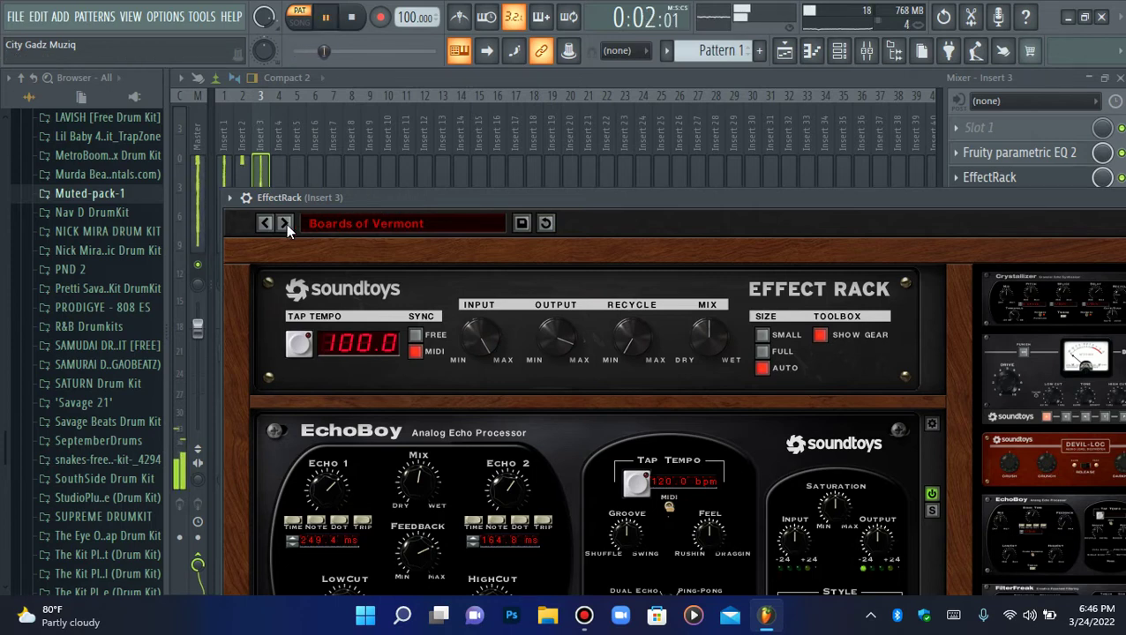
{"action": "left_click", "coordinate": [1006, 176]}
{"action": "left_click", "coordinate": [1006, 176]}
{"action": "left_click", "coordinate": [1024, 178]}
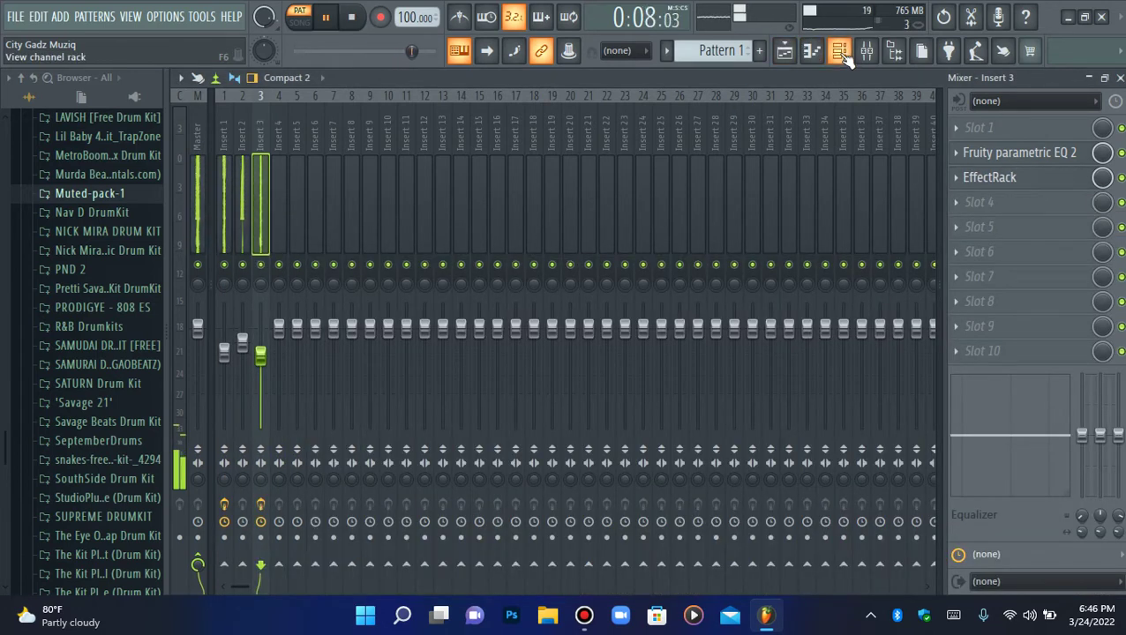
{"action": "key", "text": "space"}
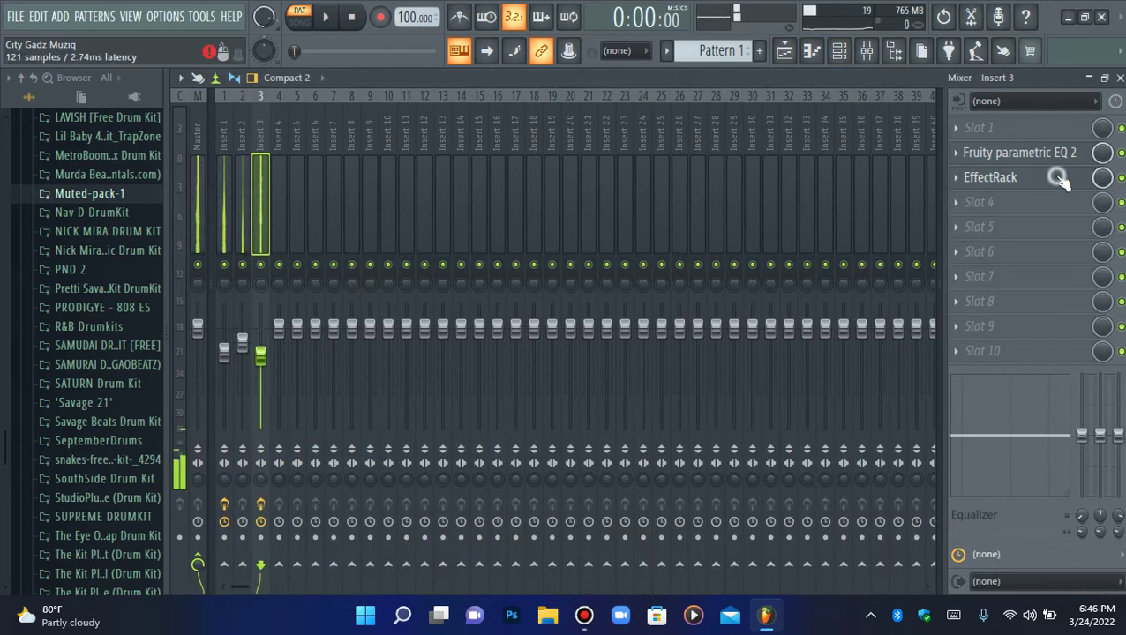
Lower EffectRack's overall output gain to about -12.1 dB, checking the level against the playing pattern
{"action": "left_click", "coordinate": [1062, 180]}
{"action": "left_click_drag", "start_coordinate": [604, 215], "coordinate": [572, 117]}
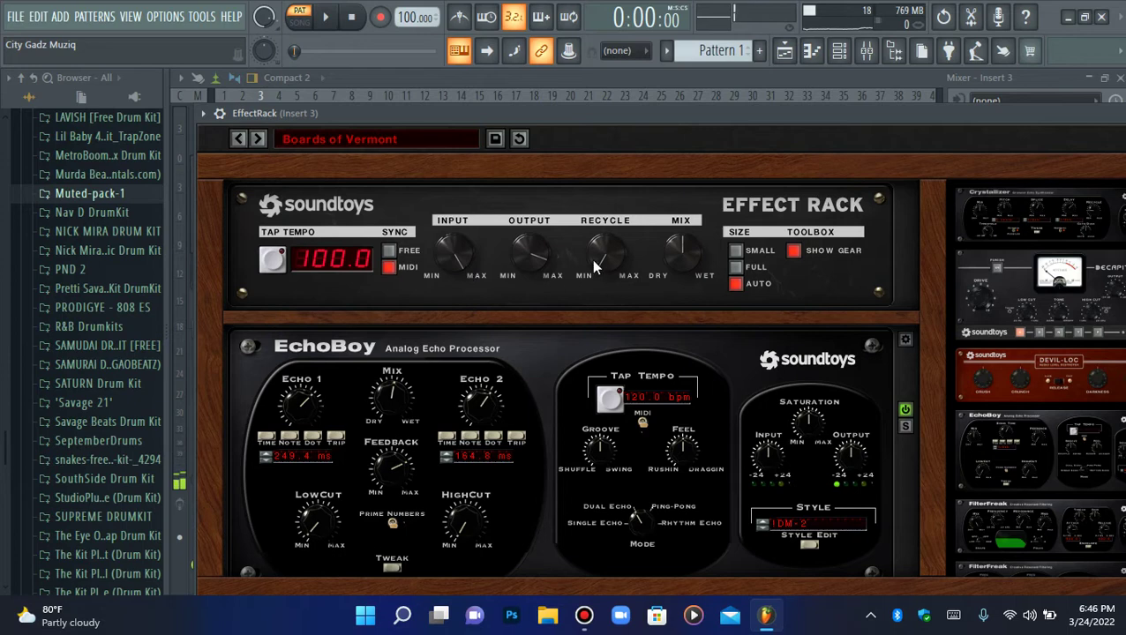
{"action": "left_click_drag", "start_coordinate": [542, 271], "coordinate": [539, 273]}
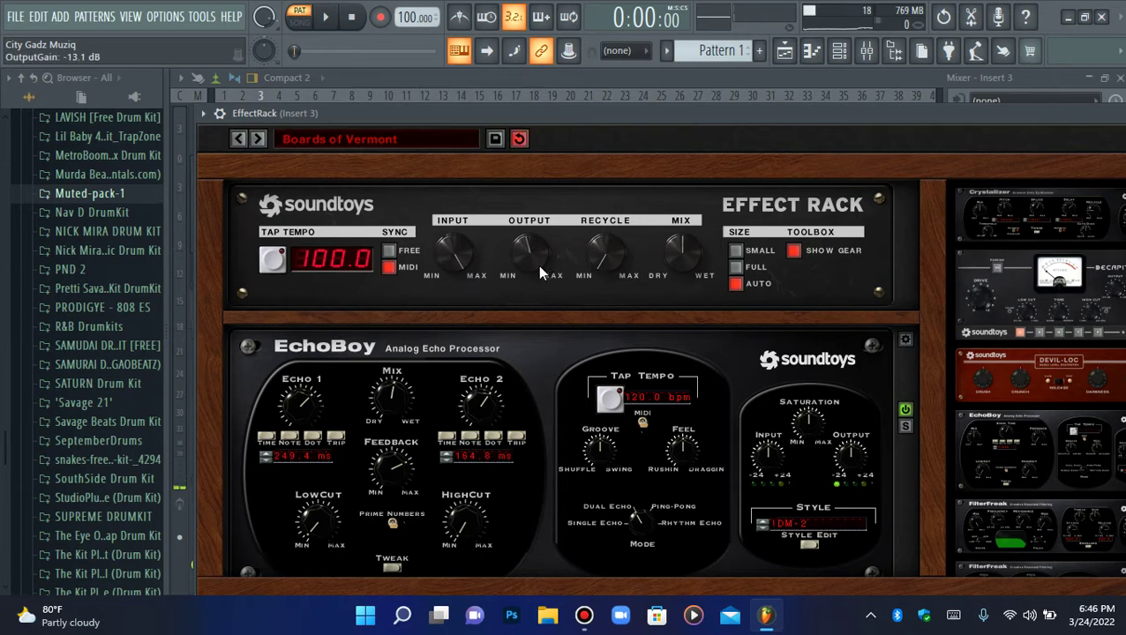
{"action": "key", "text": "space"}
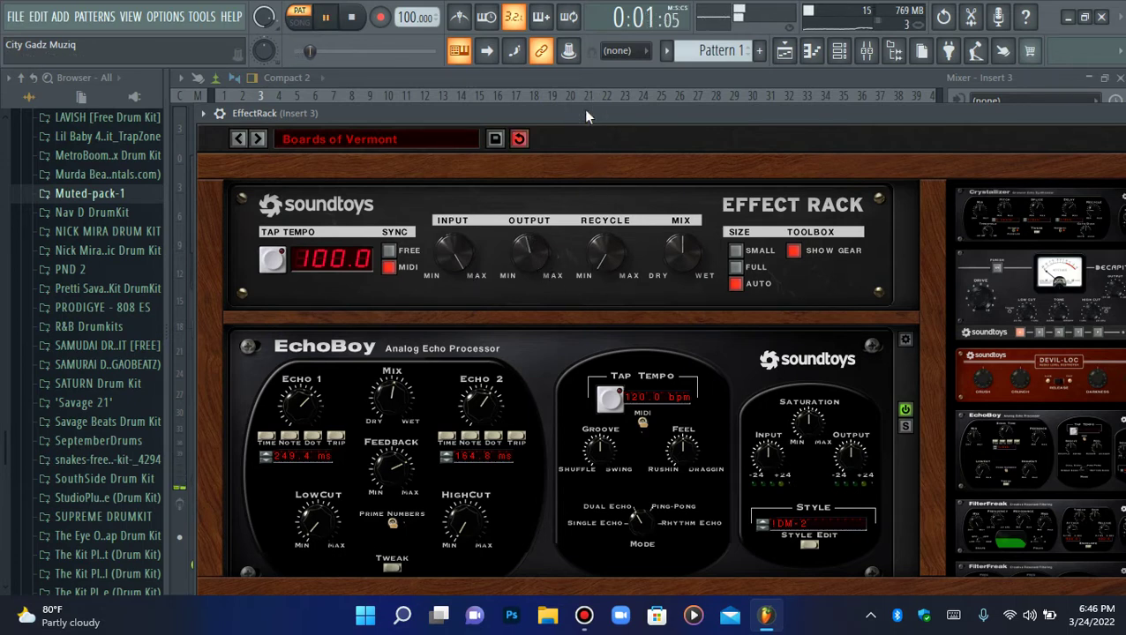
{"action": "key", "text": "space"}
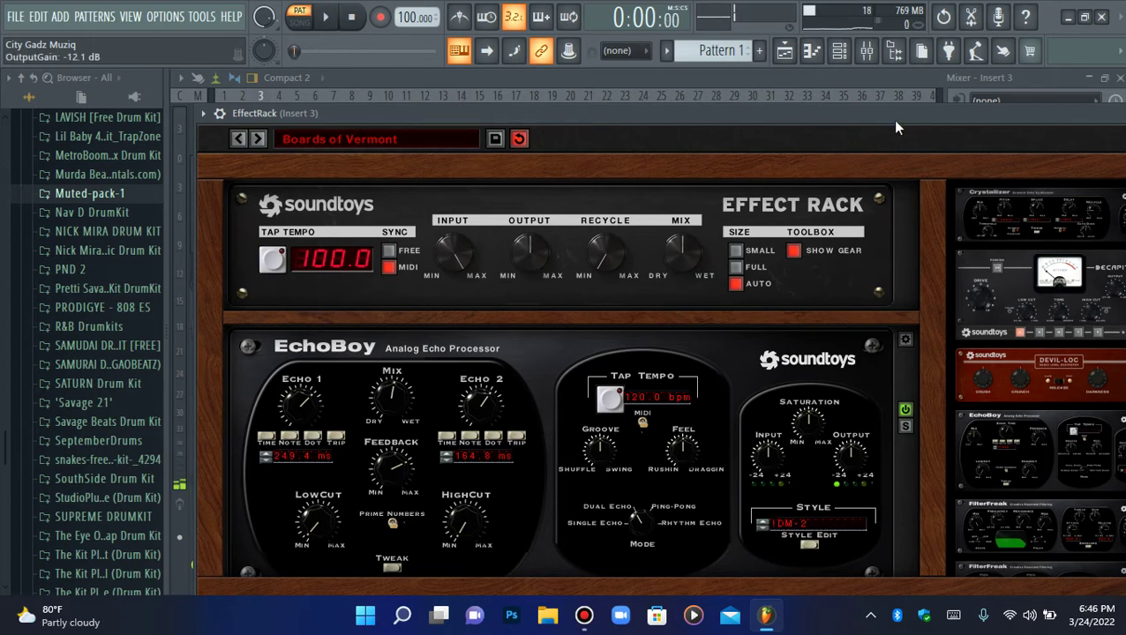
{"action": "left_click_drag", "start_coordinate": [891, 117], "coordinate": [921, 107]}
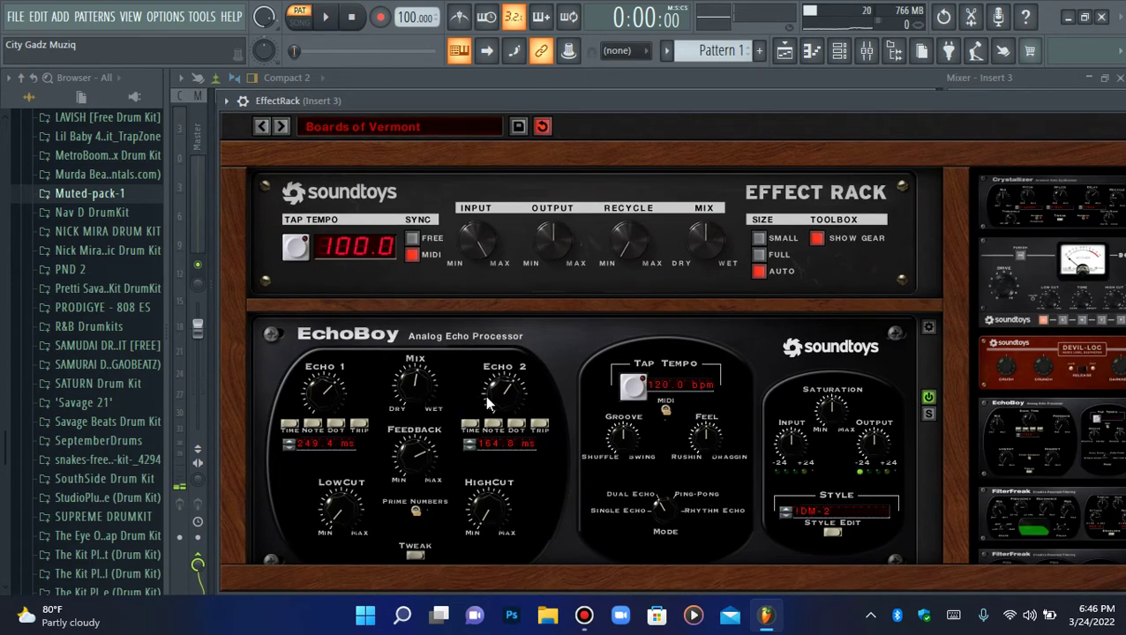
Set the feedback of the first three EchoBoy units to about 0.79, 0.71 and 0.67, and audition the result
{"action": "scroll", "coordinate": [699, 439], "scroll_direction": "down", "scroll_amount": 3}
{"action": "scroll", "coordinate": [699, 439], "scroll_direction": "up", "scroll_amount": 1}
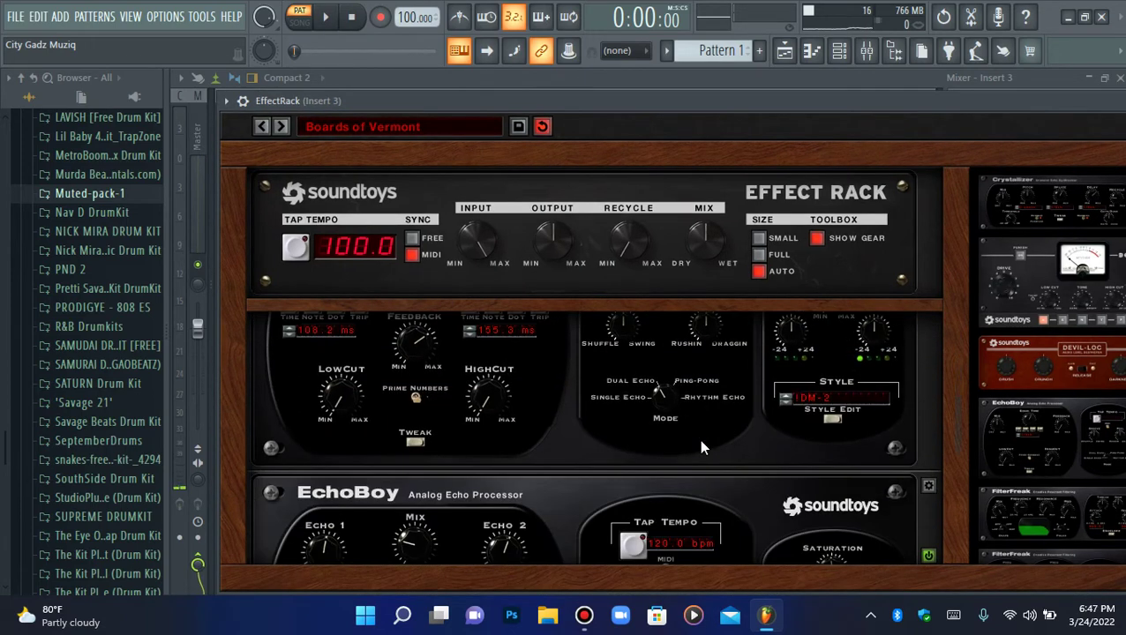
{"action": "scroll", "coordinate": [698, 439], "scroll_direction": "down", "scroll_amount": 2}
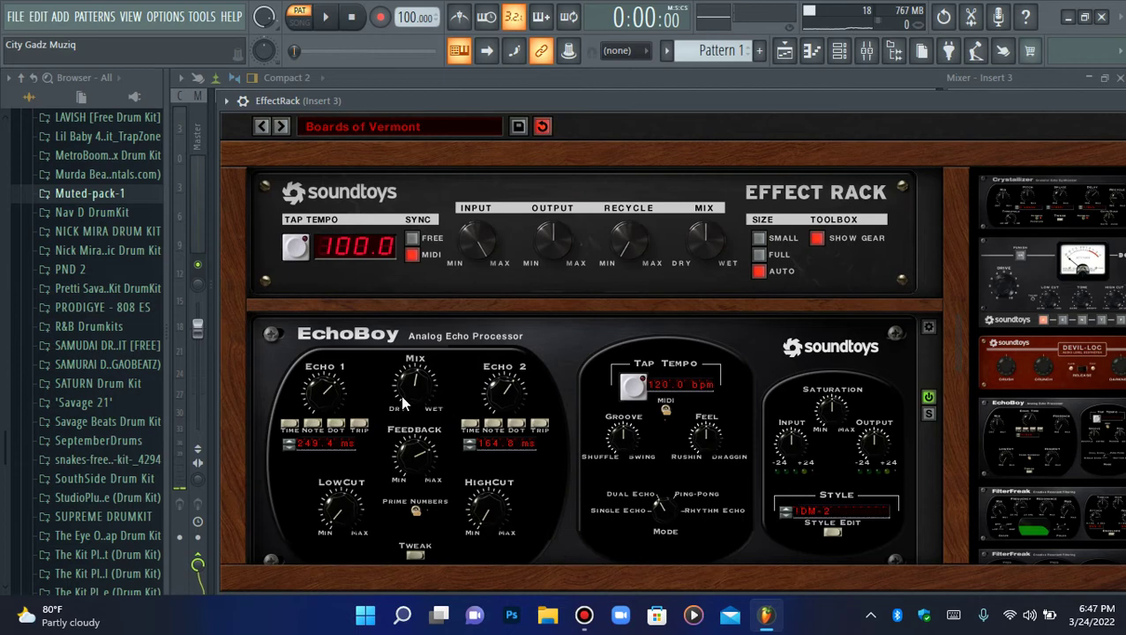
{"action": "scroll", "coordinate": [411, 459], "scroll_direction": "down", "scroll_amount": 2}
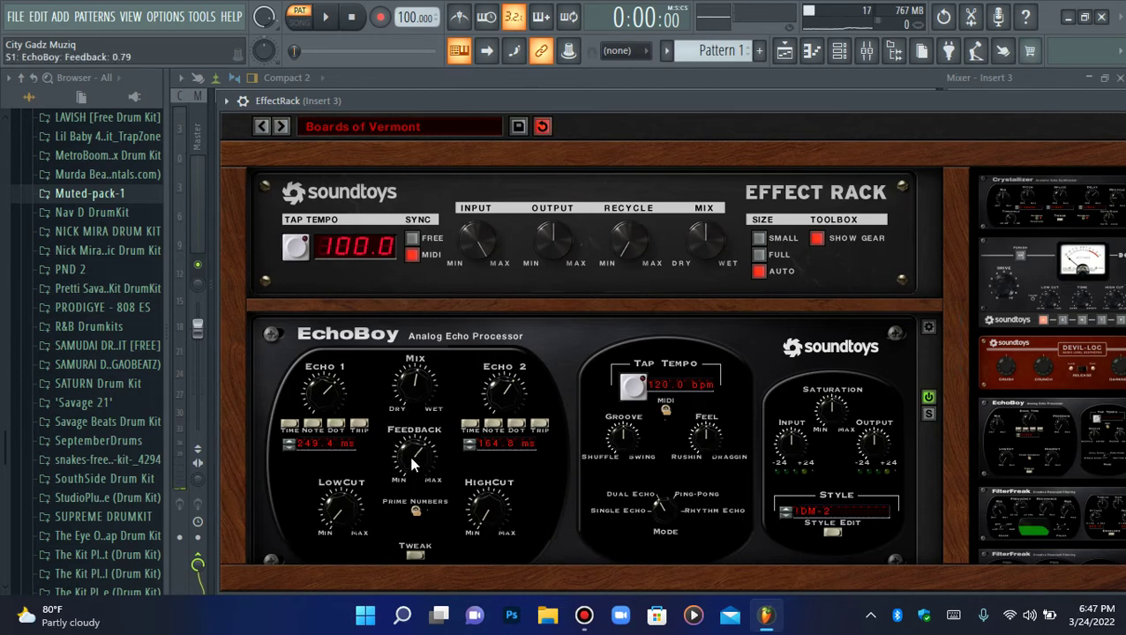
{"action": "scroll", "coordinate": [478, 431], "scroll_direction": "down", "scroll_amount": 3}
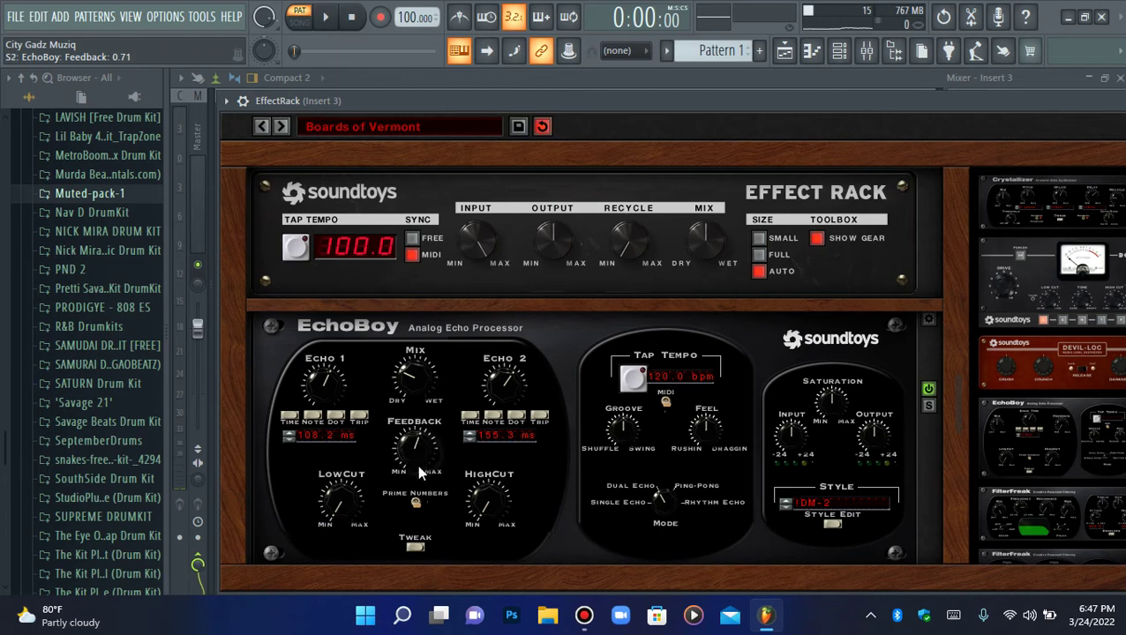
{"action": "scroll", "coordinate": [418, 464], "scroll_direction": "up", "scroll_amount": 1}
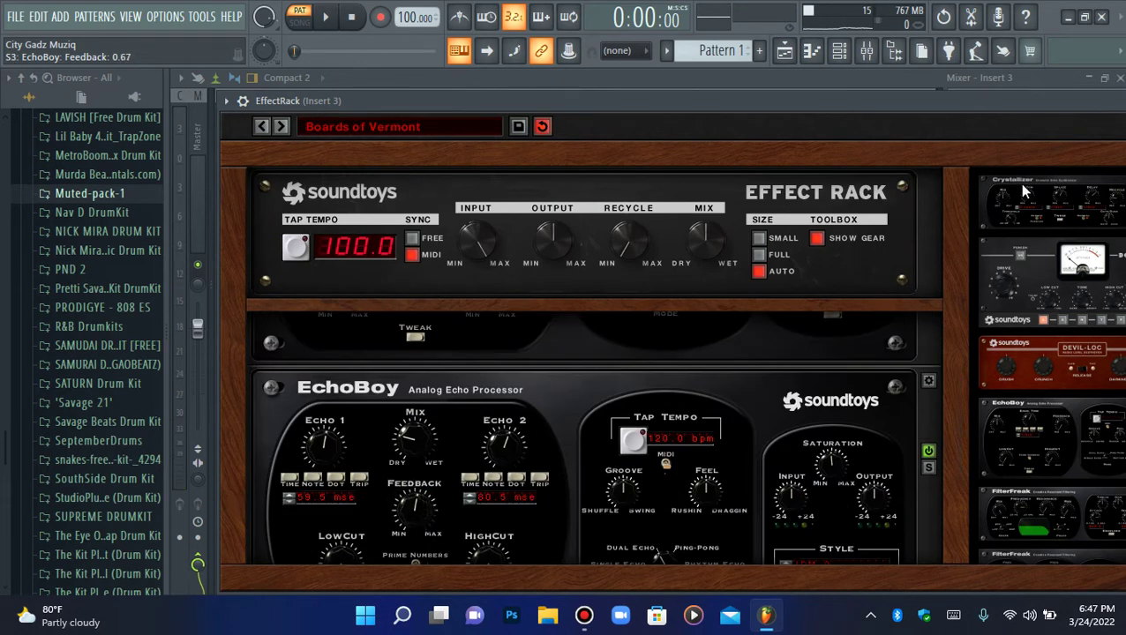
{"action": "key", "text": "space"}
{"action": "left_click_drag", "start_coordinate": [662, 103], "coordinate": [706, 241]}
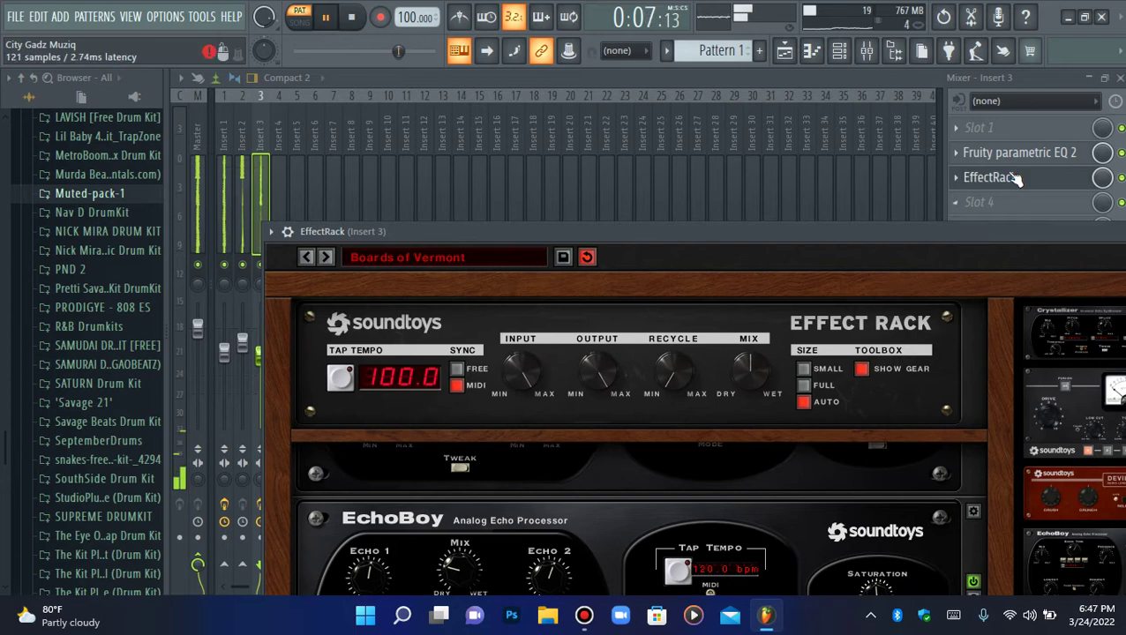
{"action": "left_click", "coordinate": [1013, 177]}
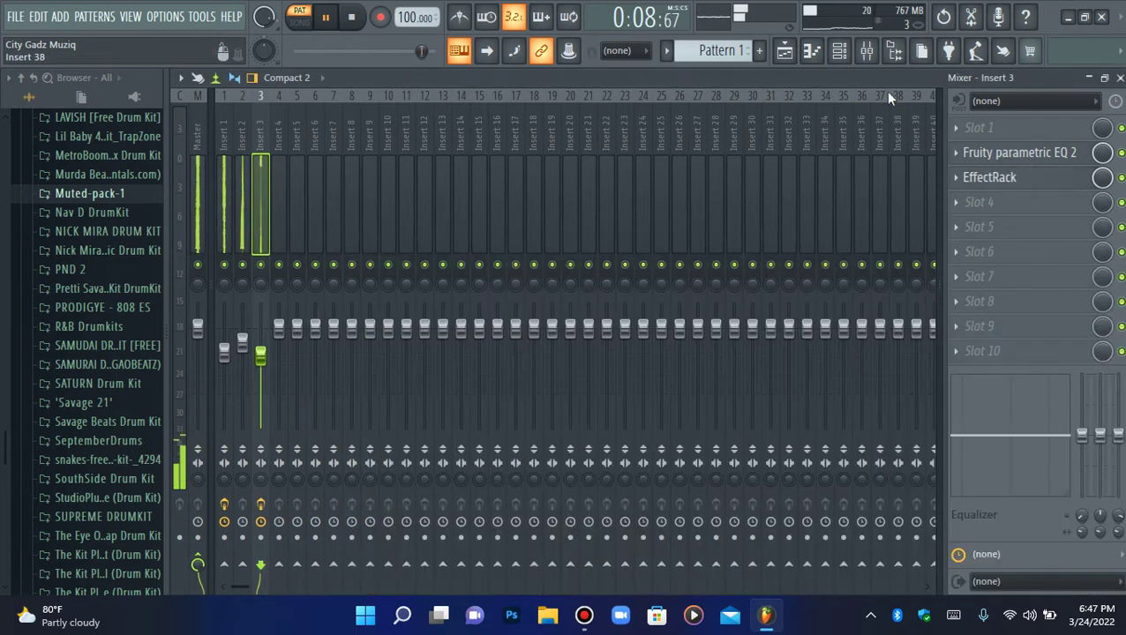
Select the Ancient Harp, Echo Harp and Spiccato Up+Down channels and link them to consecutive mixer tracks starting at Insert 1
{"action": "left_click", "coordinate": [839, 51]}
{"action": "key", "text": "space"}
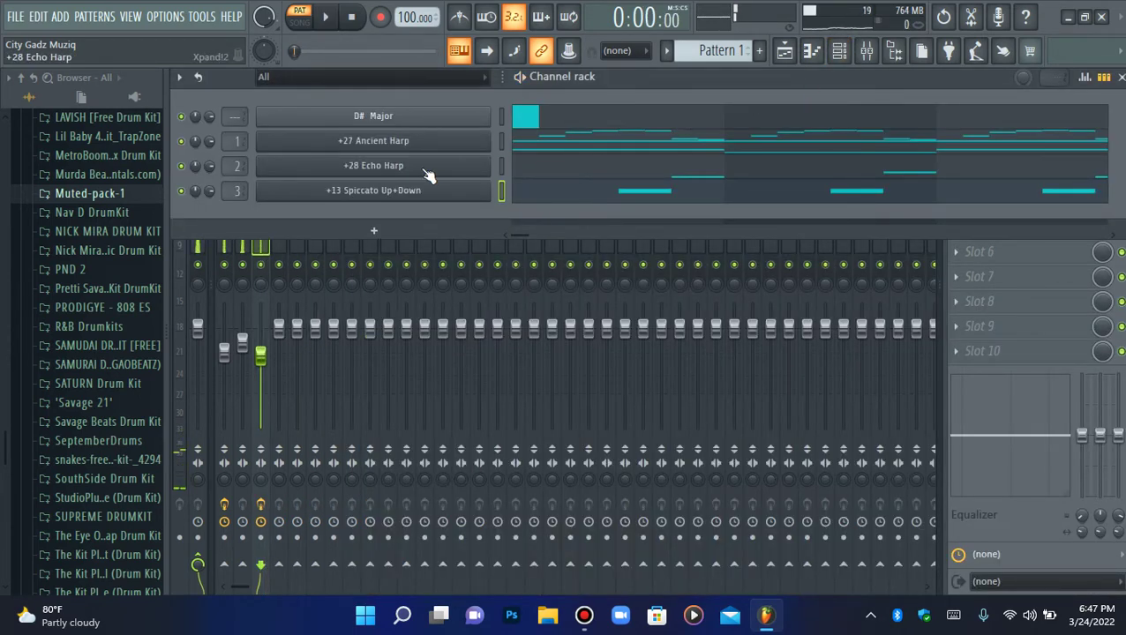
{"action": "left_click_drag", "start_coordinate": [500, 142], "coordinate": [498, 192]}
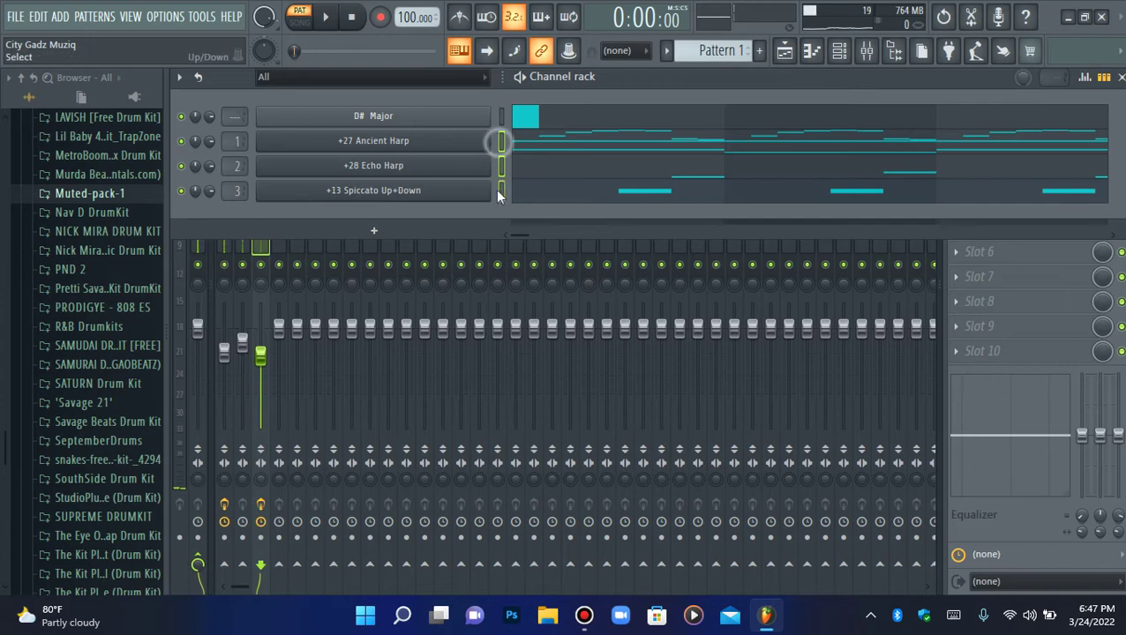
{"action": "left_click", "coordinate": [867, 51]}
{"action": "left_click", "coordinate": [224, 191]}
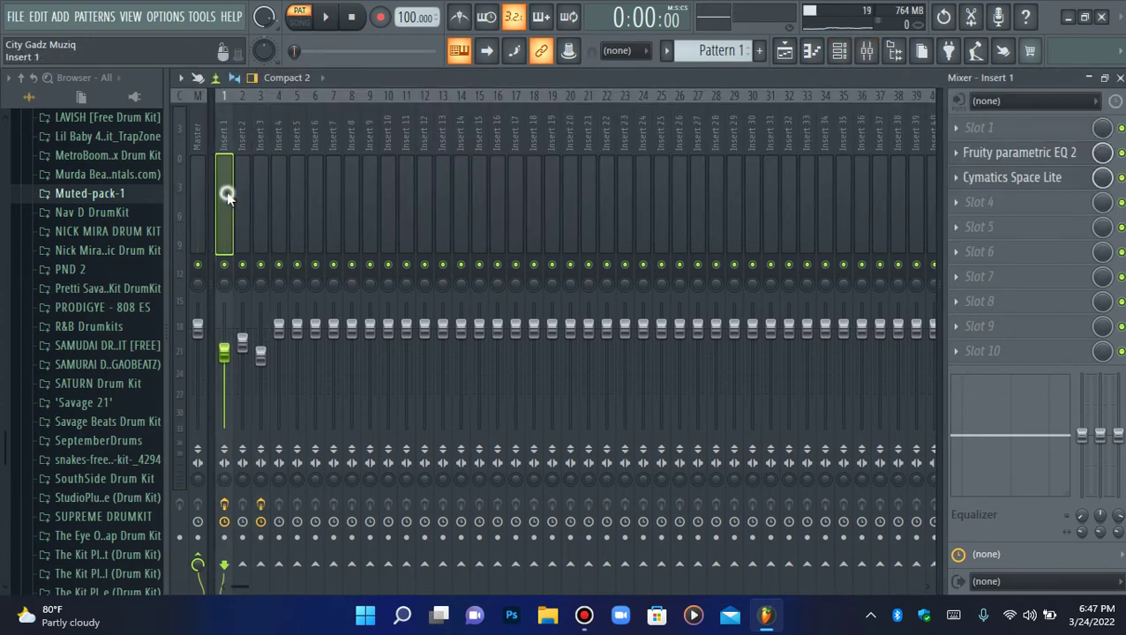
{"action": "right_click", "coordinate": [225, 193]}
{"action": "mouse_move", "coordinate": [305, 261]}
{"action": "left_click", "coordinate": [463, 270]}
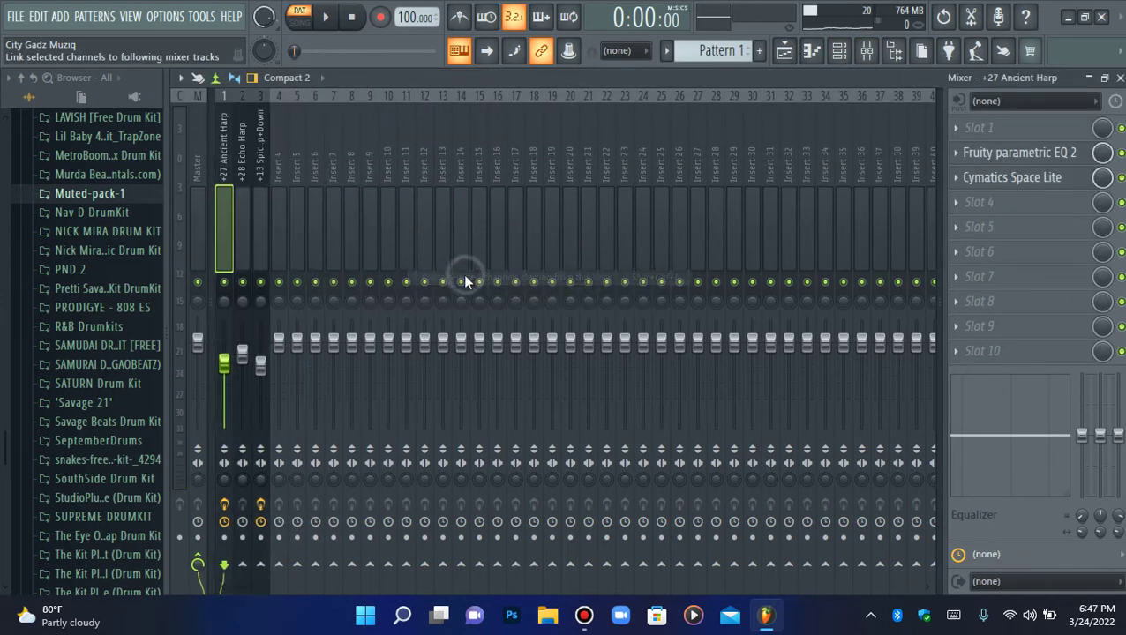
Play the full pattern and inspect the existing Fruity Parametric EQ 2 curve on the Ancient Harp track
{"action": "key", "text": "space"}
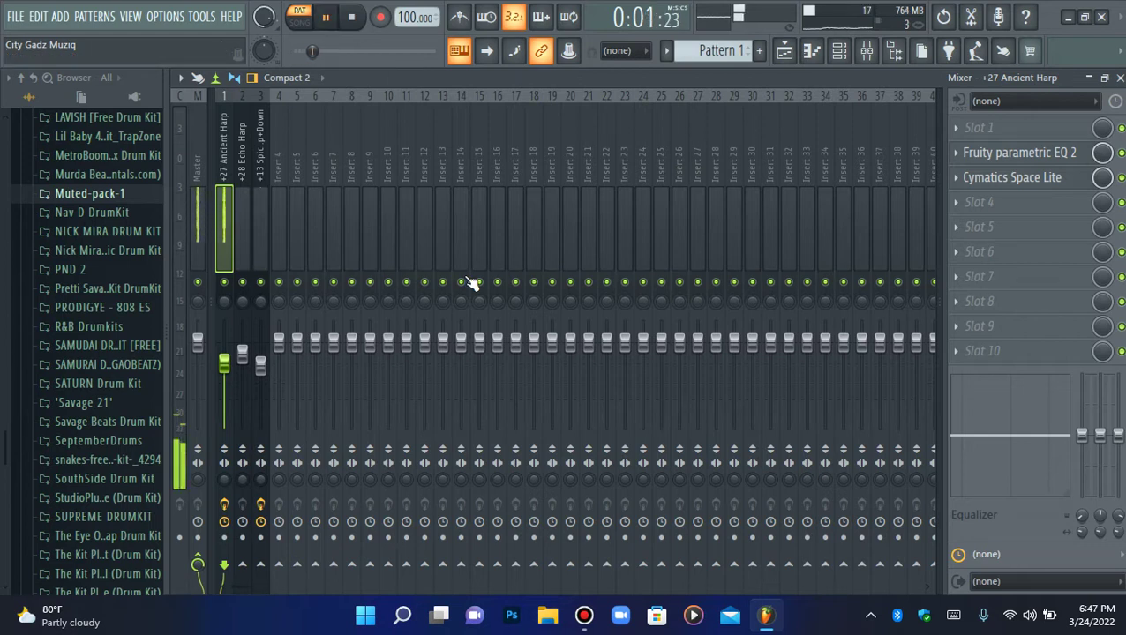
{"action": "left_click", "coordinate": [839, 52]}
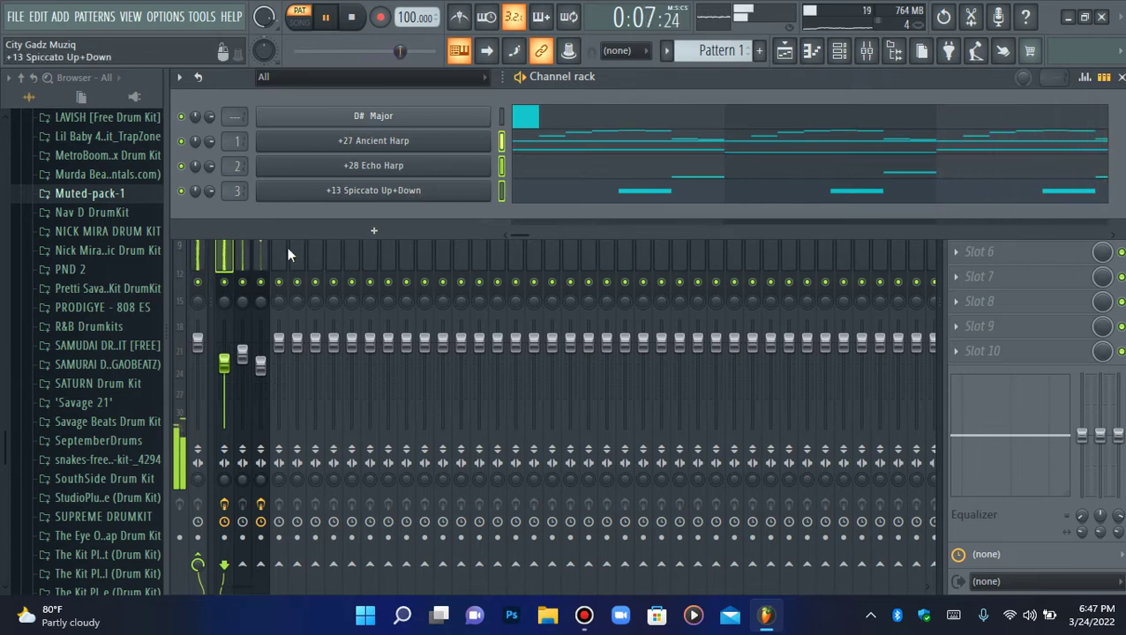
{"action": "left_click", "coordinate": [503, 145]}
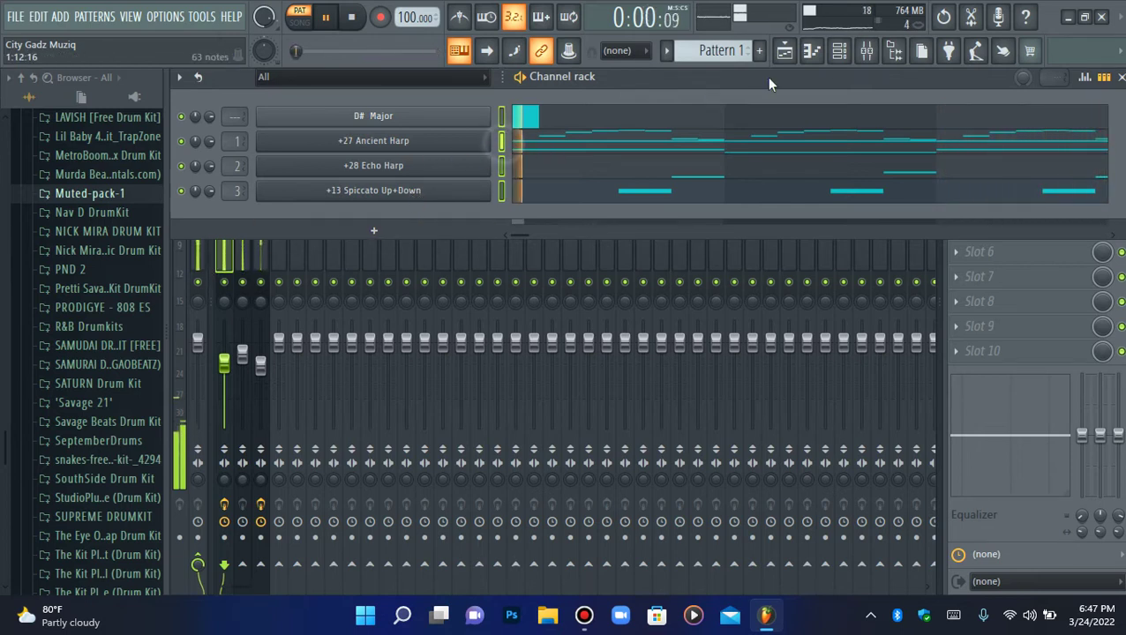
{"action": "left_click", "coordinate": [867, 53]}
{"action": "left_click", "coordinate": [1020, 158]}
{"action": "key", "text": "space"}
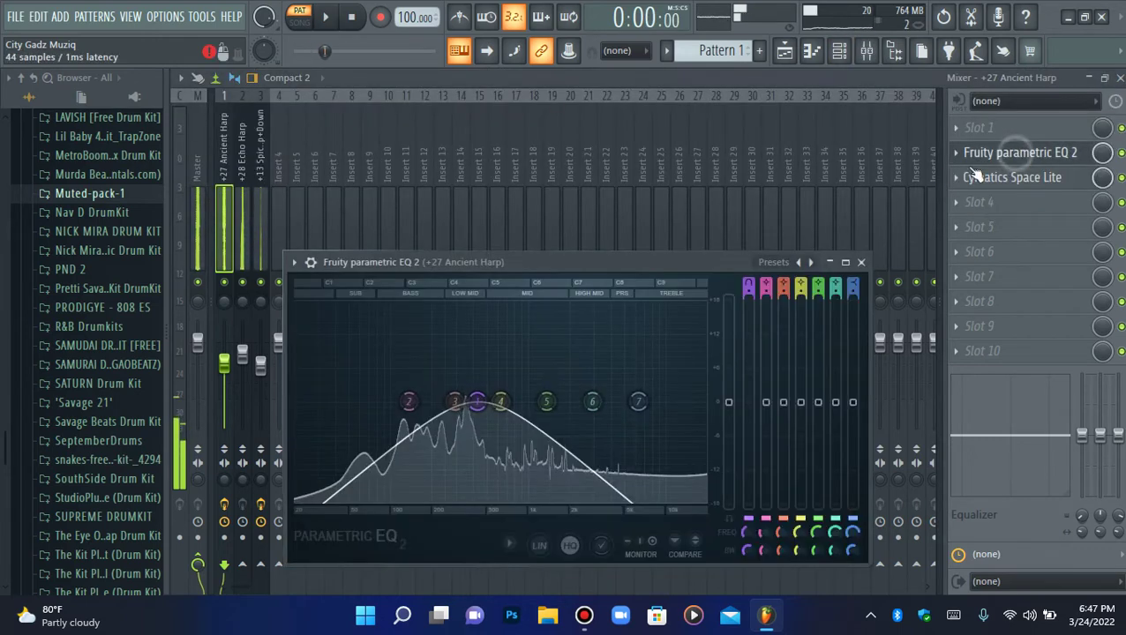
Add Fruity Parametric EQ 2 to slot 1 of the Ancient Harp track and cut its lows with band 1 around 100 Hz
{"action": "left_click", "coordinate": [981, 130]}
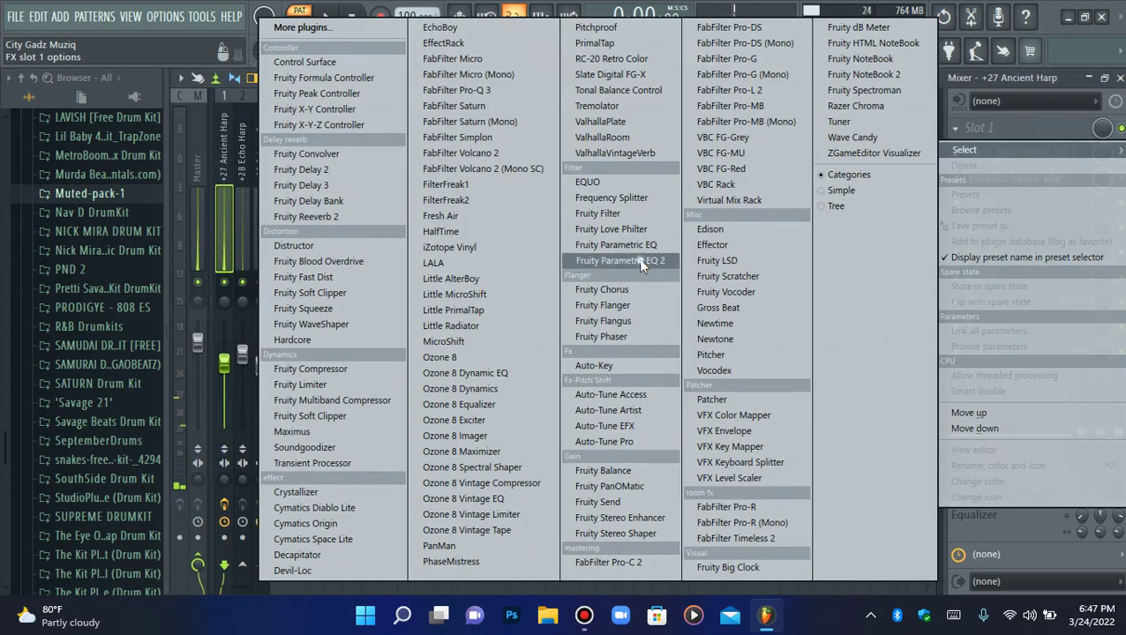
{"action": "left_click", "coordinate": [641, 261]}
{"action": "key", "text": "space"}
{"action": "mouse_move", "coordinate": [371, 472]}
{"action": "left_mouse_down"}
{"action": "mouse_move", "coordinate": [398, 468]}
{"action": "mouse_move", "coordinate": [382, 480]}
{"action": "left_mouse_up"}
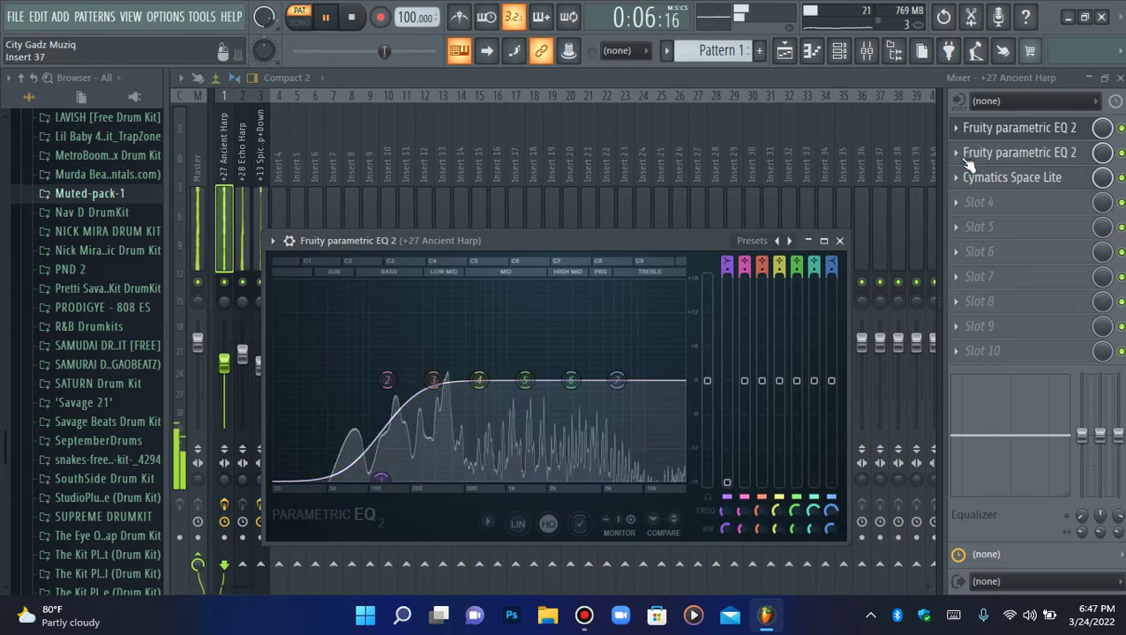
{"action": "left_click", "coordinate": [1037, 125]}
Duplicate the Ancient Harp's four-bar melody into bars 5 to 8 in the piano roll
{"action": "left_click", "coordinate": [839, 51]}
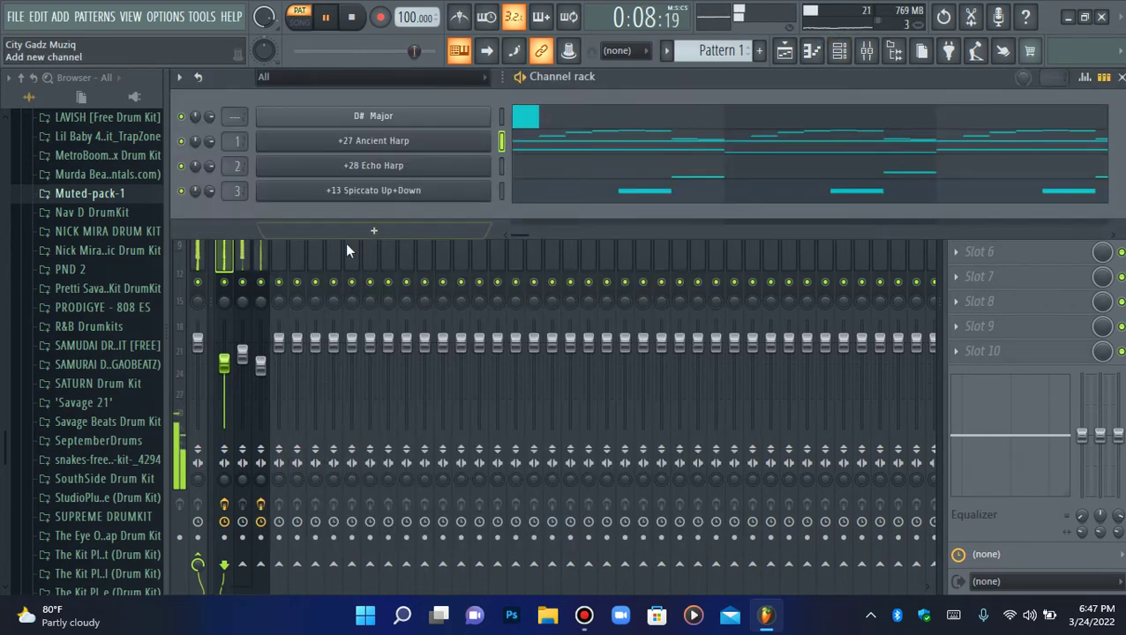
{"action": "left_click", "coordinate": [372, 233]}
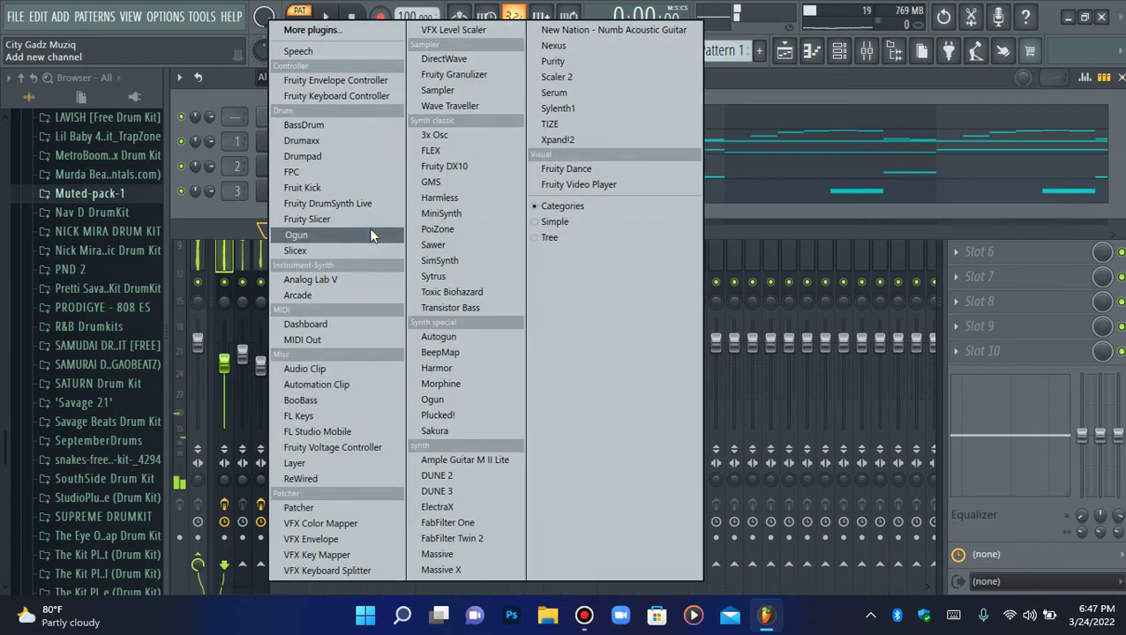
{"action": "left_click", "coordinate": [247, 220]}
{"action": "right_click", "coordinate": [468, 139]}
{"action": "left_click", "coordinate": [525, 137]}
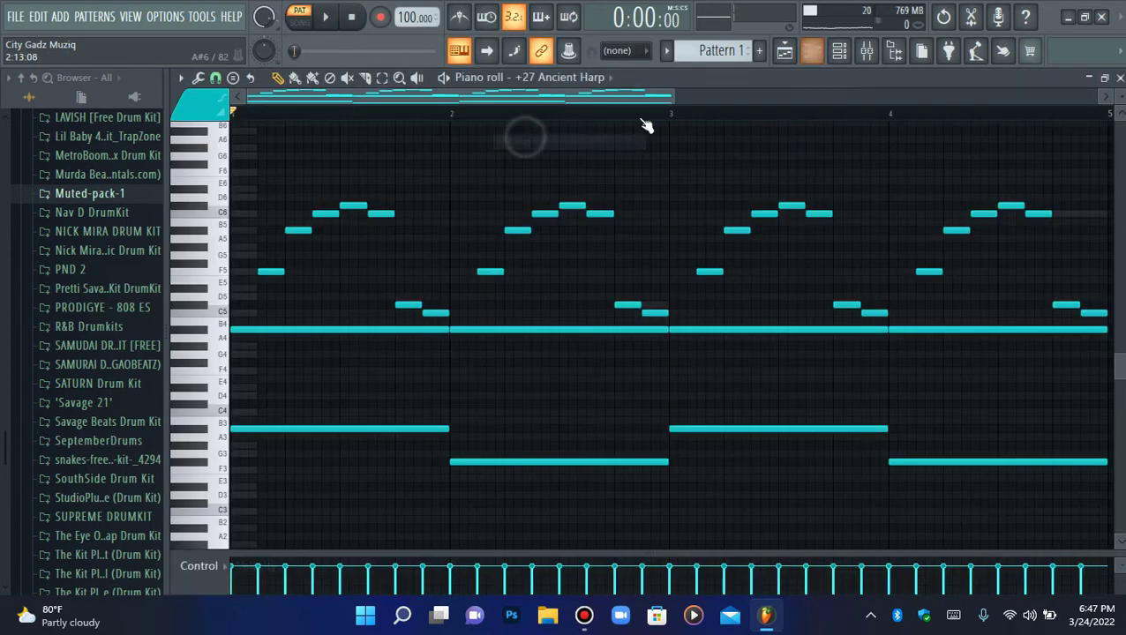
{"action": "left_click_drag", "start_coordinate": [673, 98], "coordinate": [926, 100]}
{"action": "key", "text": "ctrl+b"}
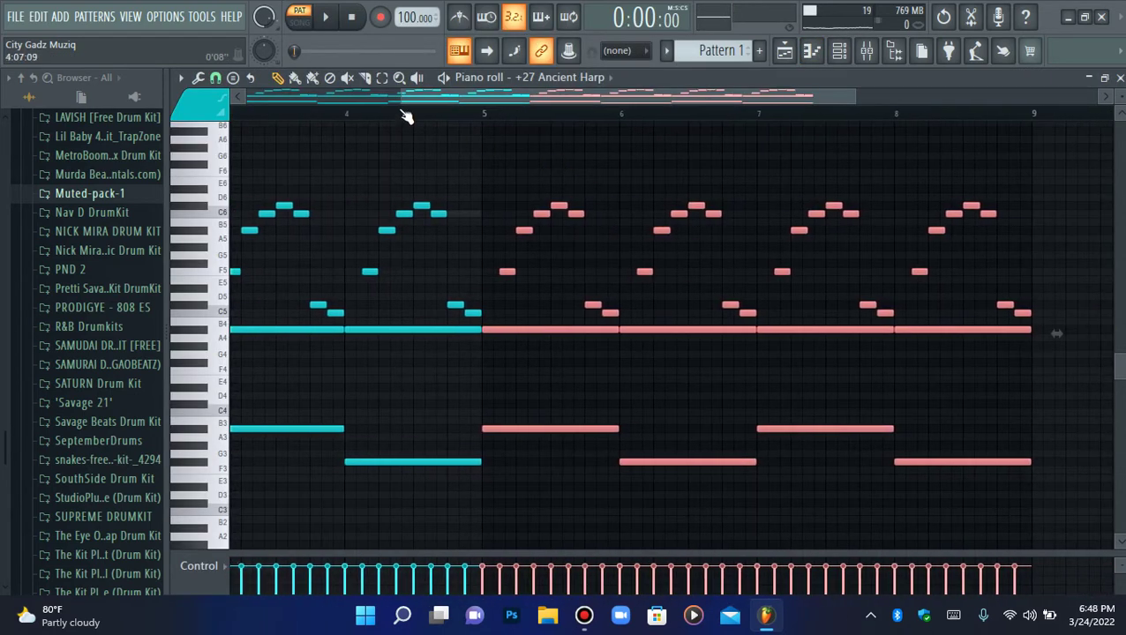
Duplicate the Echo Harp's four-bar notes into bars 5 to 8 in the piano roll
{"action": "left_click", "coordinate": [402, 101]}
{"action": "left_click", "coordinate": [538, 76]}
{"action": "left_click", "coordinate": [568, 139]}
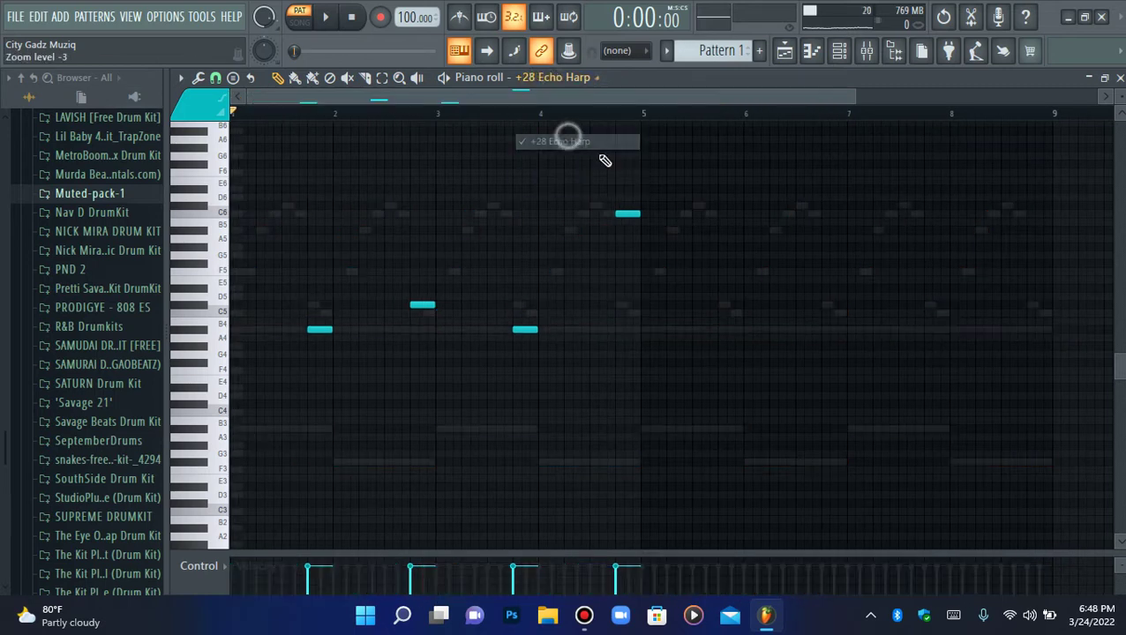
{"action": "key", "text": "ctrl+a"}
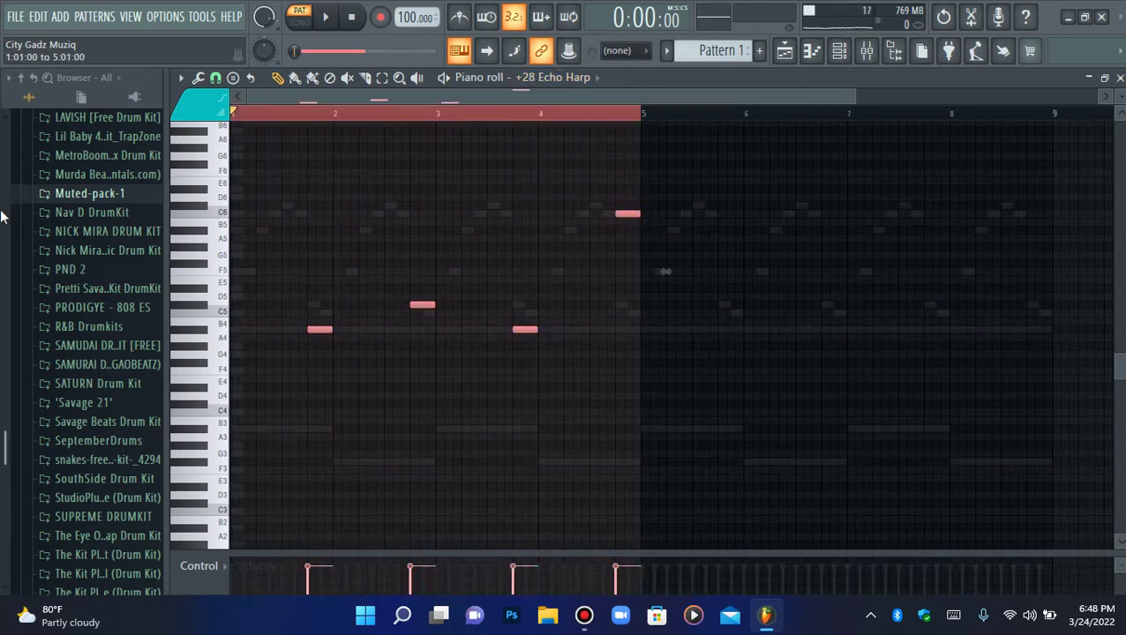
{"action": "key", "text": "ctrl+b"}
Duplicate the Spiccato Up+Down channel's four-bar notes into bars 5 to 8 and play the pattern
{"action": "left_click", "coordinate": [539, 77]}
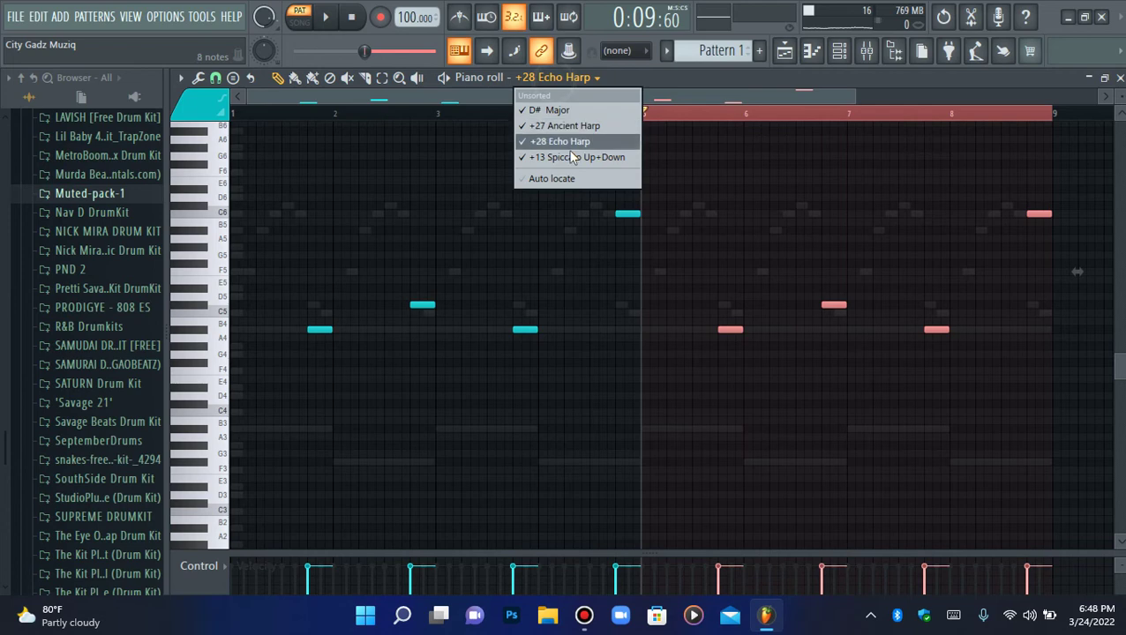
{"action": "left_click", "coordinate": [570, 154]}
{"action": "key", "text": "ctrl+a"}
{"action": "key", "text": "ctrl+b"}
{"action": "key", "text": "ctrl+d"}
{"action": "left_click", "coordinate": [355, 14]}
{"action": "key", "text": "space"}
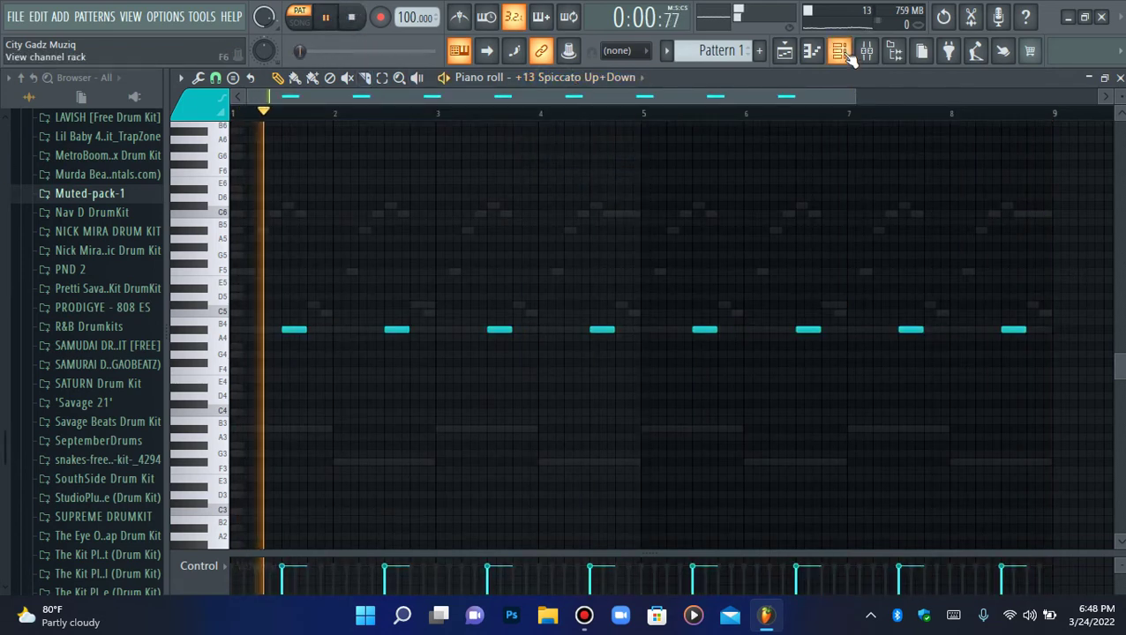
Stop playback, add a new Xpand!2 channel to the channel rack and replace its instrument with Sylenth1
{"action": "left_click", "coordinate": [843, 52]}
{"action": "key", "text": "space"}
{"action": "left_click", "coordinate": [374, 234]}
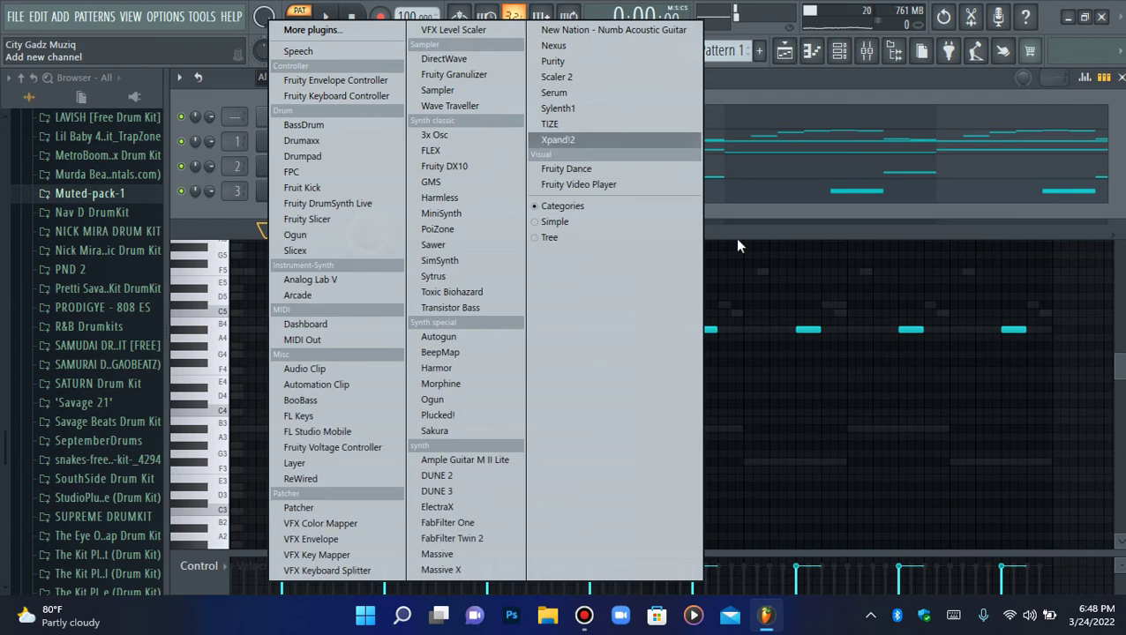
{"action": "left_click", "coordinate": [589, 140]}
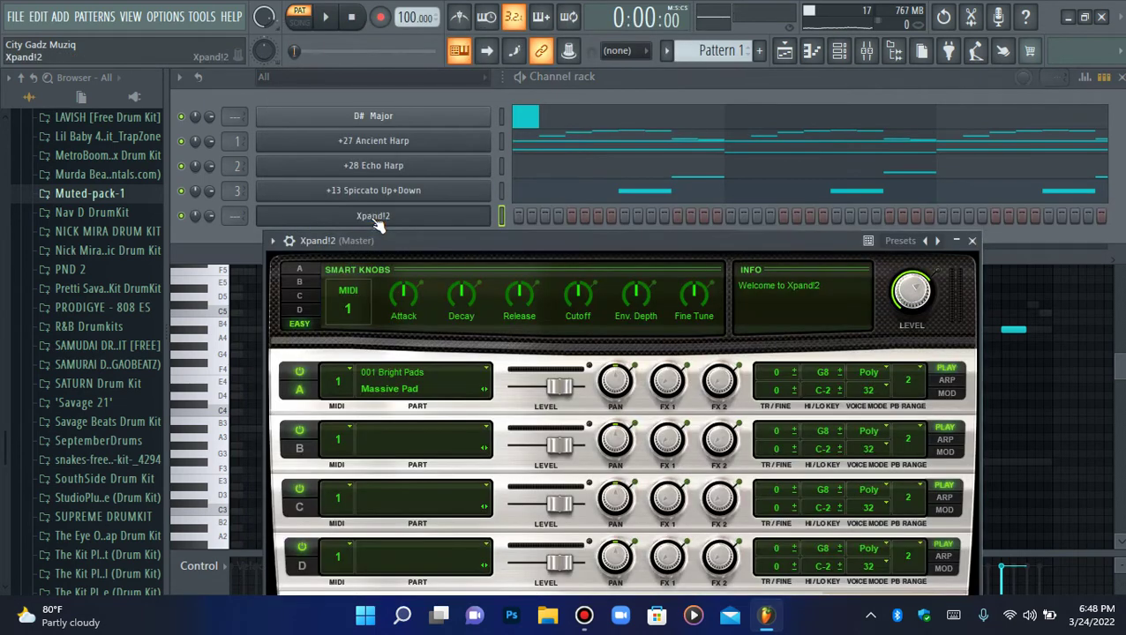
{"action": "right_click", "coordinate": [375, 223]}
{"action": "mouse_move", "coordinate": [529, 345]}
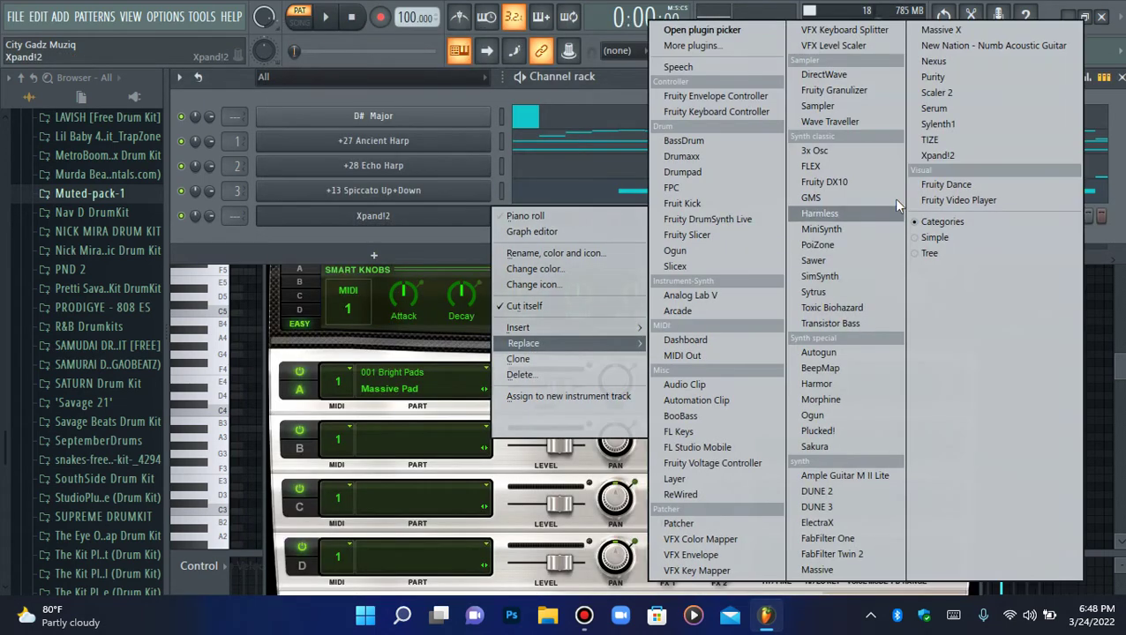
{"action": "left_click", "coordinate": [958, 126]}
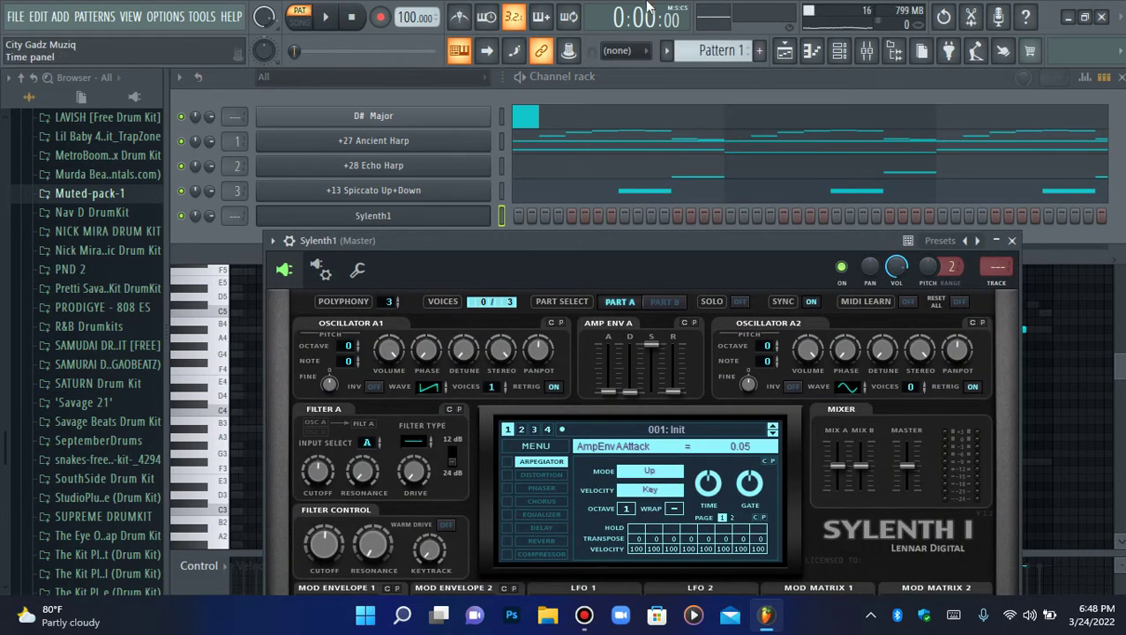
Route the Sylenth1 channel to mixer track 4 and move its plugin window up to show more controls
{"action": "mouse_move", "coordinate": [649, 7]}
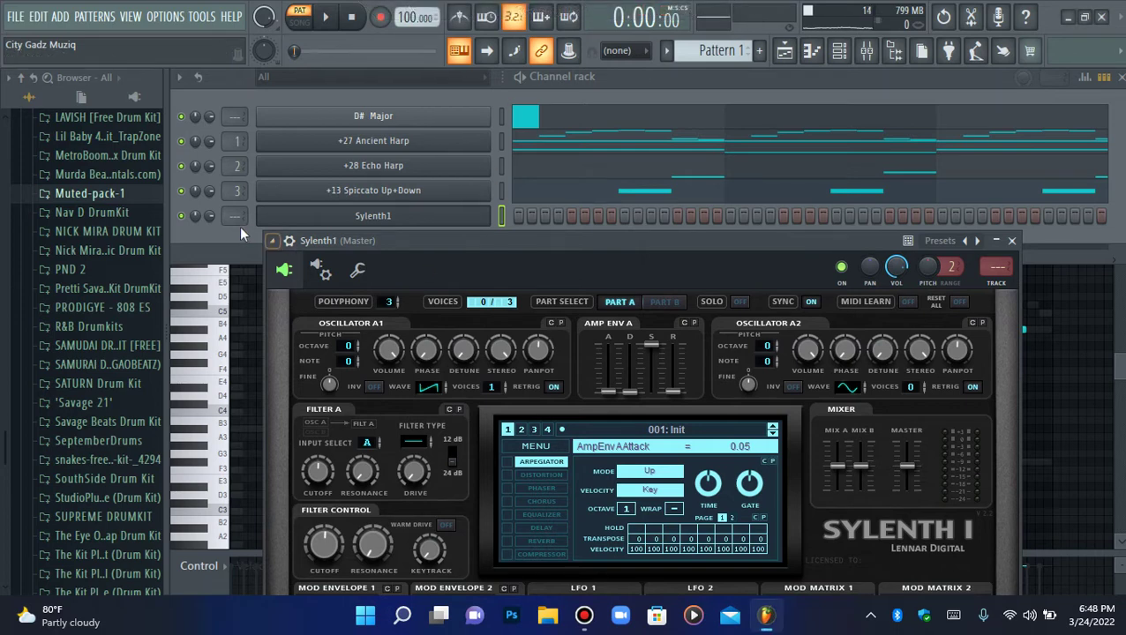
{"action": "scroll", "coordinate": [238, 220], "scroll_direction": "up", "scroll_amount": 4}
{"action": "left_click_drag", "start_coordinate": [485, 243], "coordinate": [492, 128]}
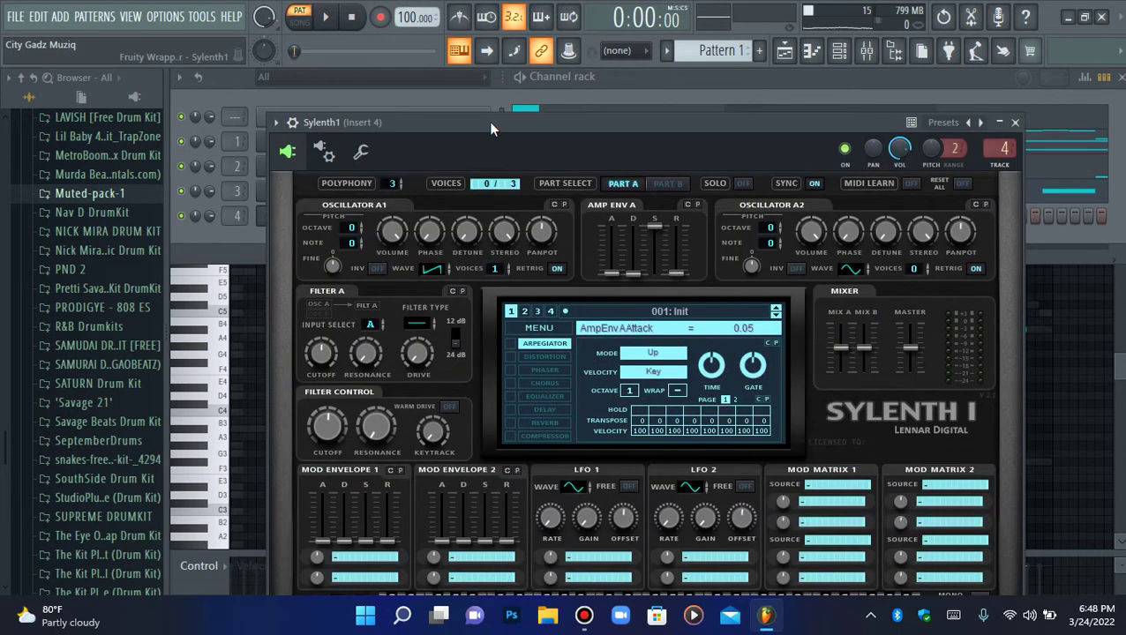
Load the bank from the Trap Soul Vol. 1 folder into Sylenth1 and choose preset 008: Bass [The Hills]
{"action": "left_click", "coordinate": [540, 329]}
{"action": "left_click", "coordinate": [582, 90]}
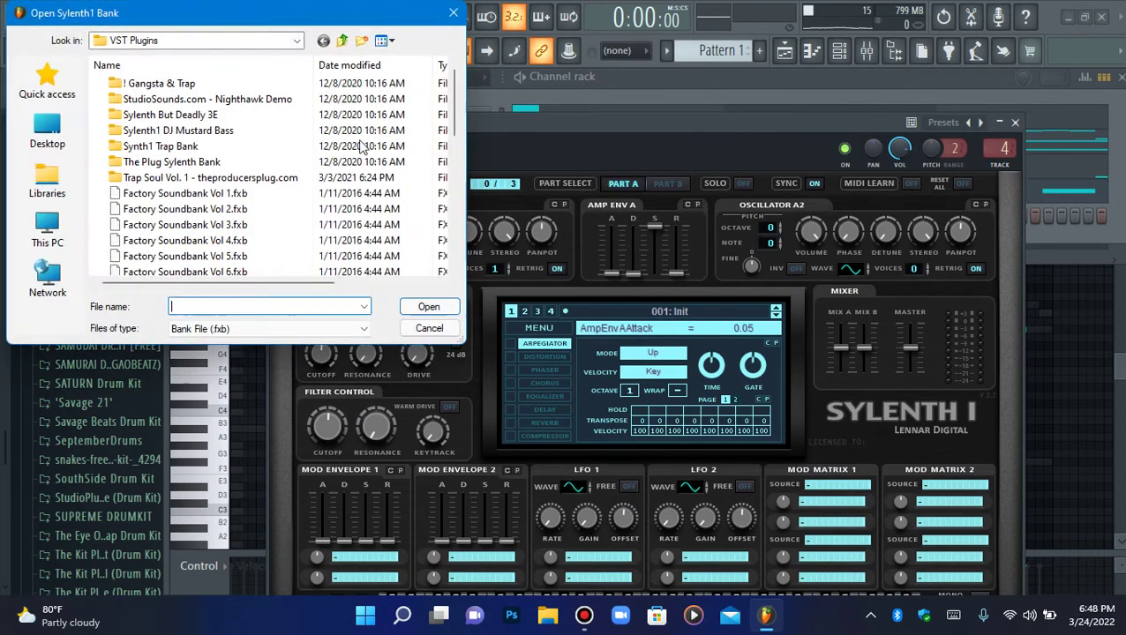
{"action": "double_click", "coordinate": [132, 178]}
{"action": "double_click", "coordinate": [156, 144]}
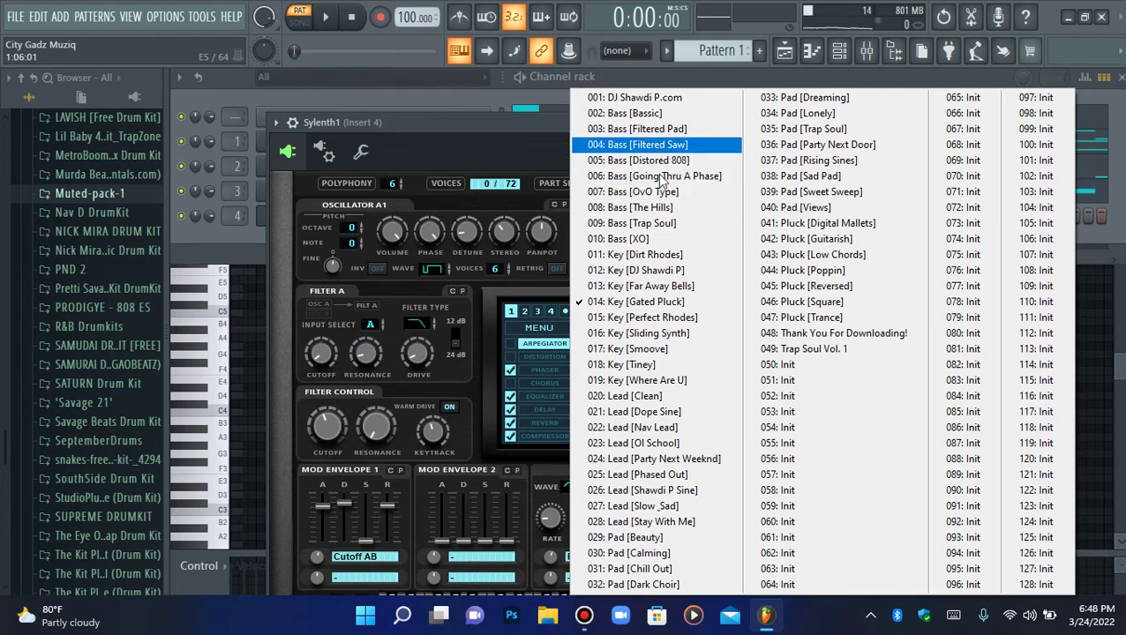
{"action": "left_click", "coordinate": [655, 208]}
Set the Sylenth1 channel's root note to G5 to match the Spiccato channel and its channel volume to 60%
{"action": "left_click", "coordinate": [324, 145]}
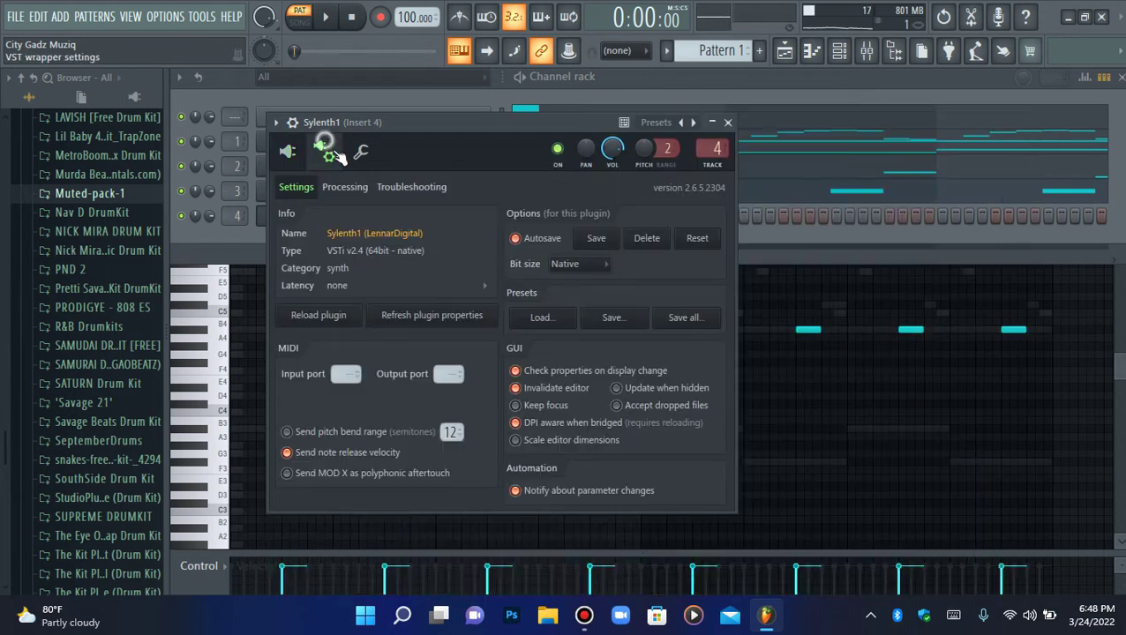
{"action": "left_click", "coordinate": [360, 151]}
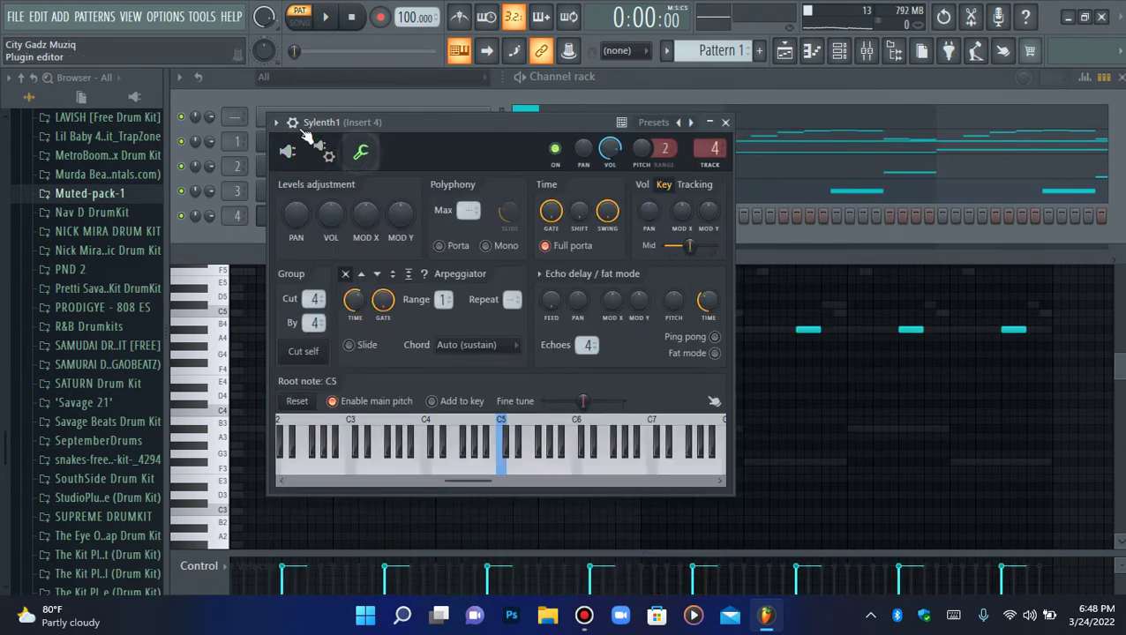
{"action": "left_click", "coordinate": [272, 219]}
{"action": "left_click", "coordinate": [365, 192]}
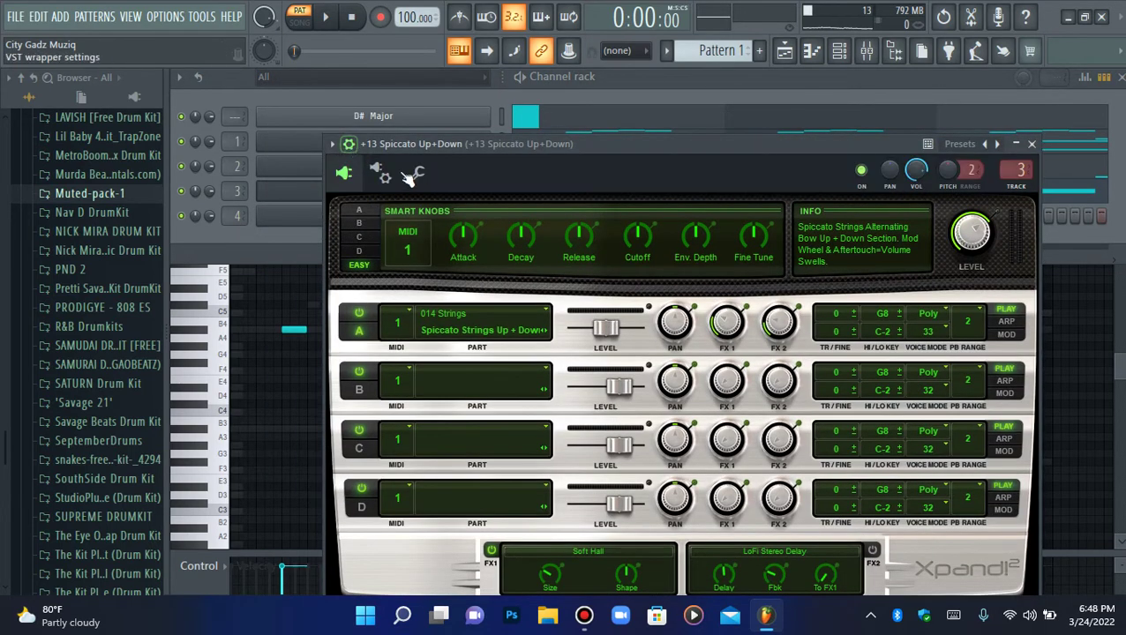
{"action": "left_click", "coordinate": [415, 174]}
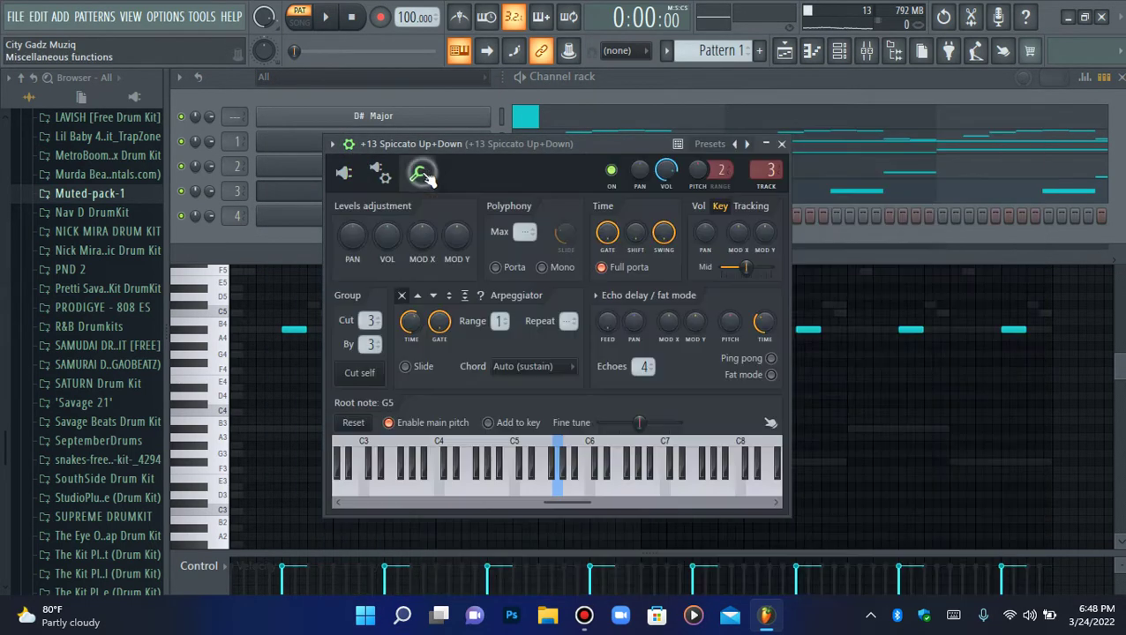
{"action": "left_click", "coordinate": [300, 201]}
{"action": "left_click", "coordinate": [296, 217]}
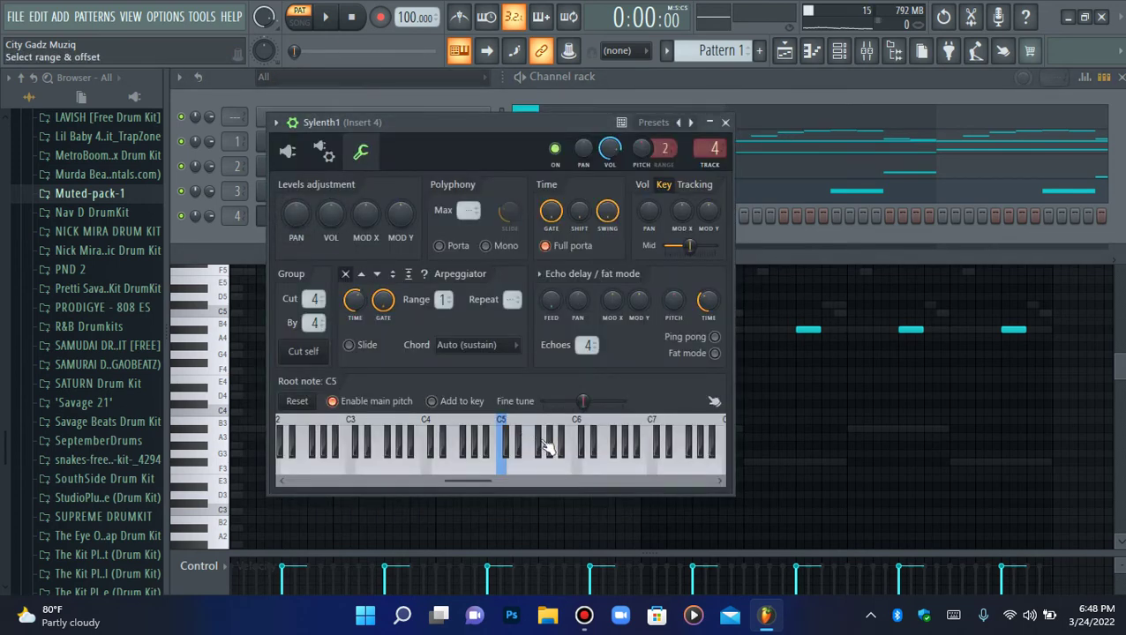
{"action": "left_click", "coordinate": [209, 215]}
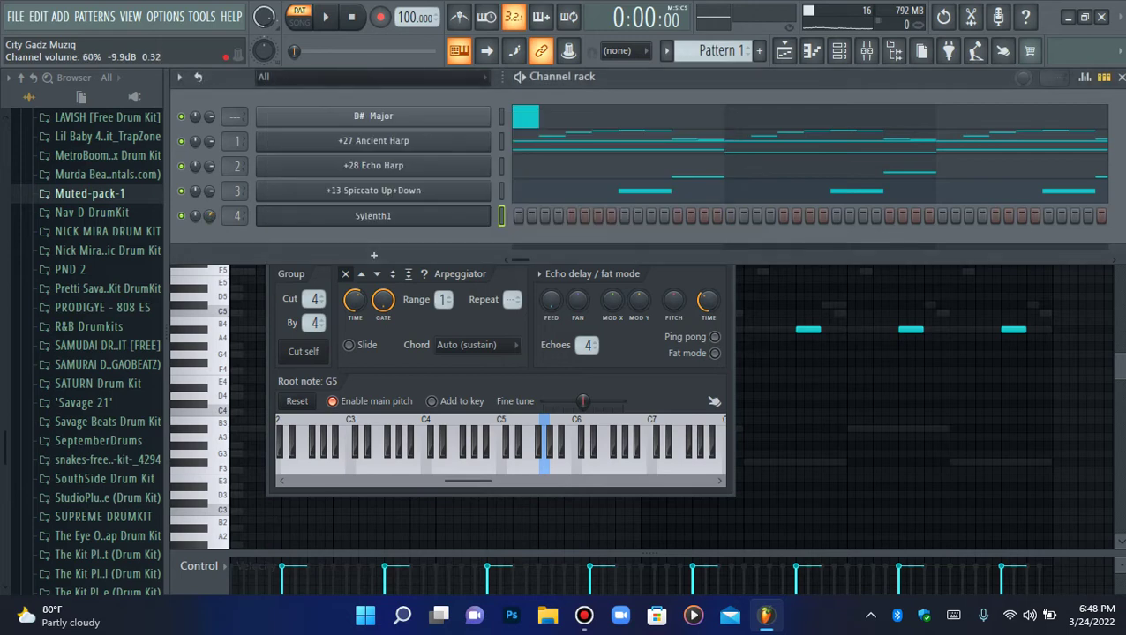
Draw a one-bar A#4 bass note in bar 1 of the Sylenth1 piano roll and play it with the pattern
{"action": "left_click", "coordinate": [811, 51]}
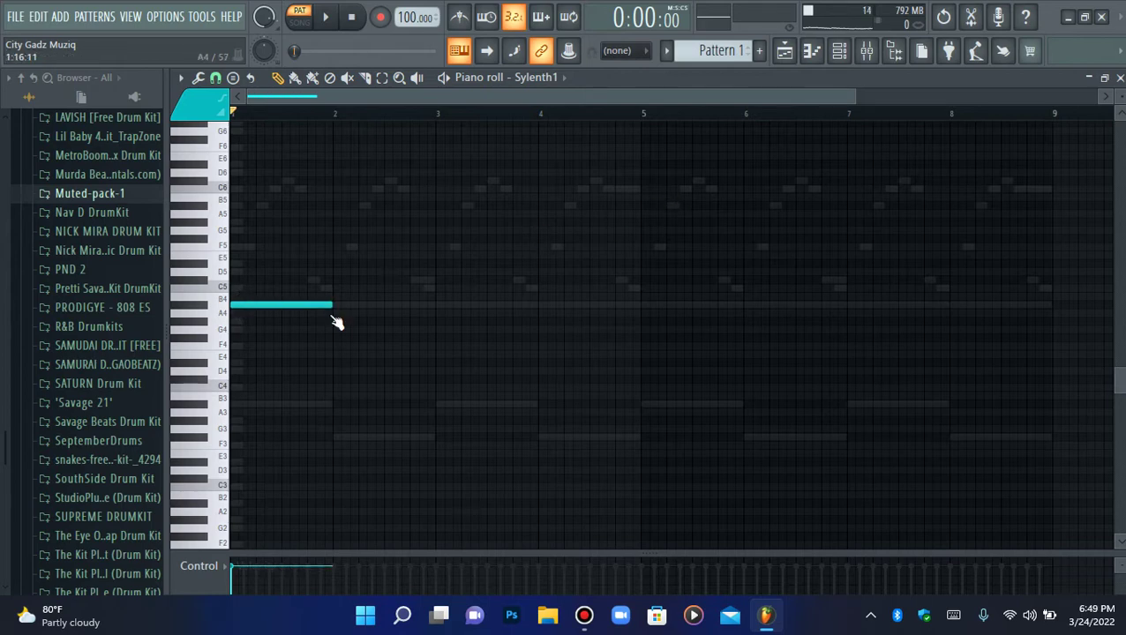
{"action": "left_click_drag", "start_coordinate": [851, 101], "coordinate": [780, 99]}
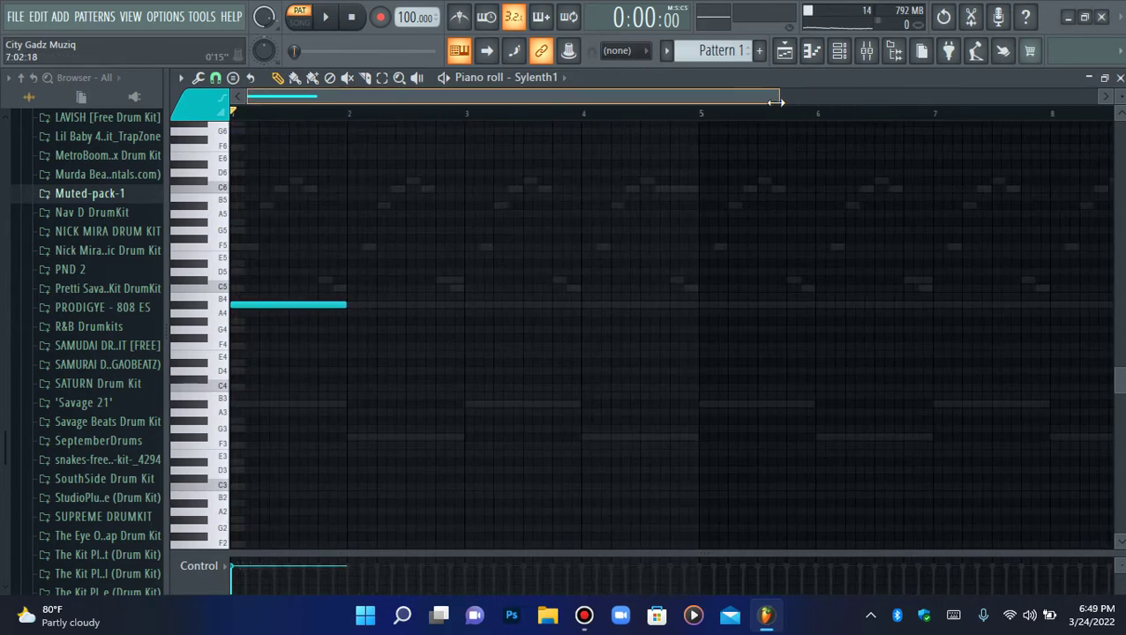
{"action": "key", "text": "space"}
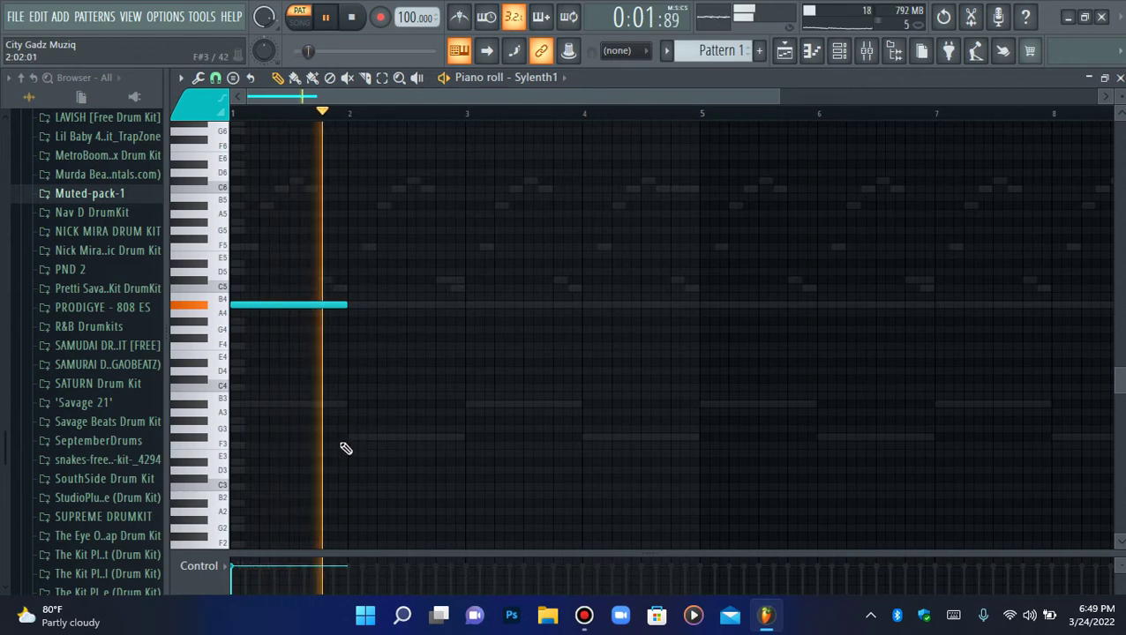
{"action": "key", "text": "space"}
Add a one-bar F#3 bass note in bar 2, raise it an octave to F#4 and play the two notes
{"action": "left_click", "coordinate": [349, 438]}
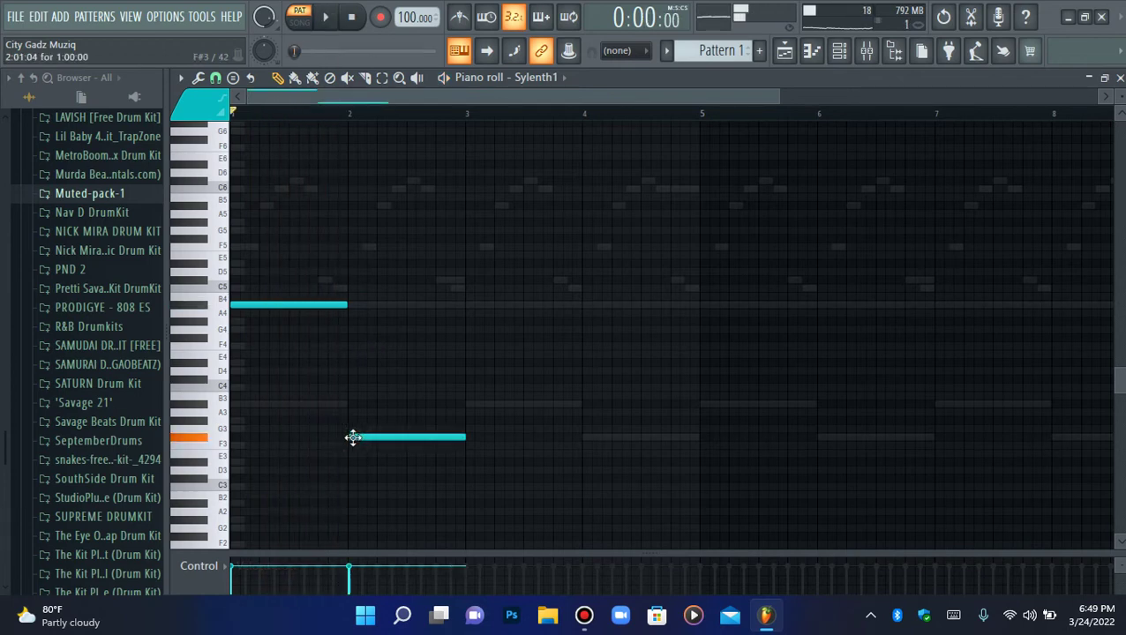
{"action": "left_click", "coordinate": [361, 438], "text": "ctrl"}
{"action": "key", "text": "alt+q"}
{"action": "key", "text": "Return"}
{"action": "key", "text": "ctrl+Up"}
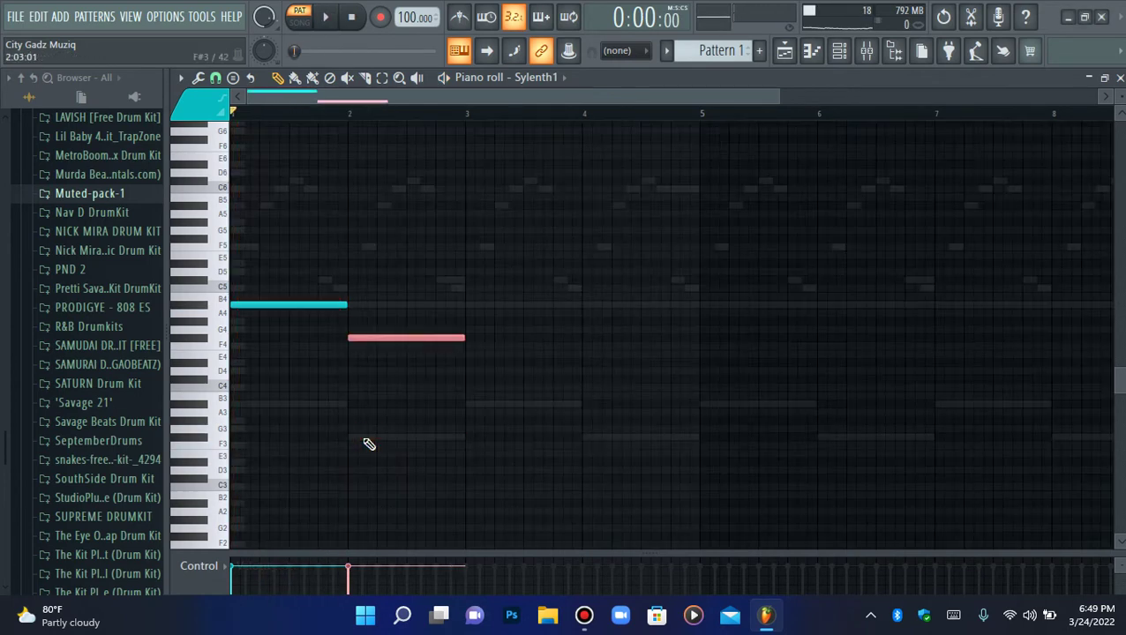
{"action": "key", "text": "space"}
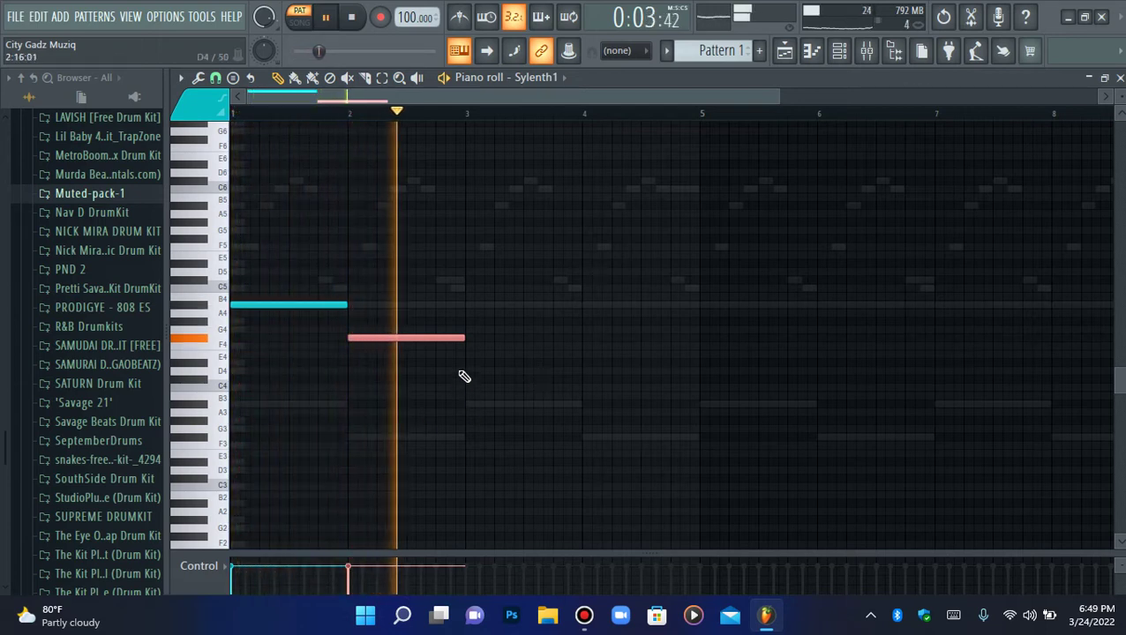
{"action": "key", "text": "space"}
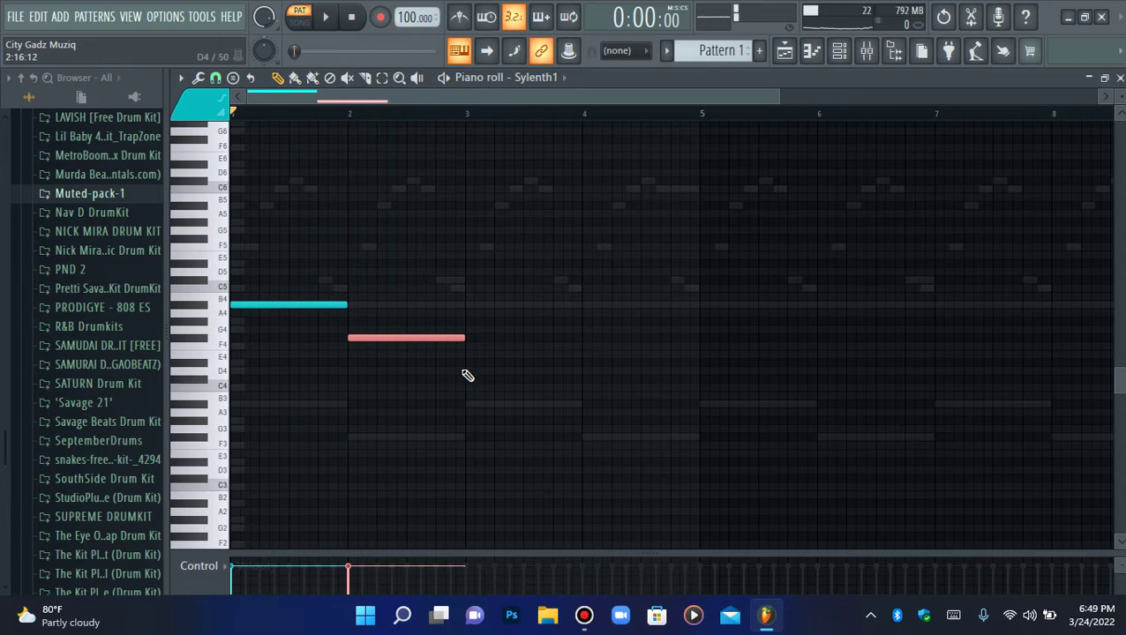
Try a one-bar E4 bass note in bar 3 against the melody, then delete it
{"action": "left_click", "coordinate": [465, 369]}
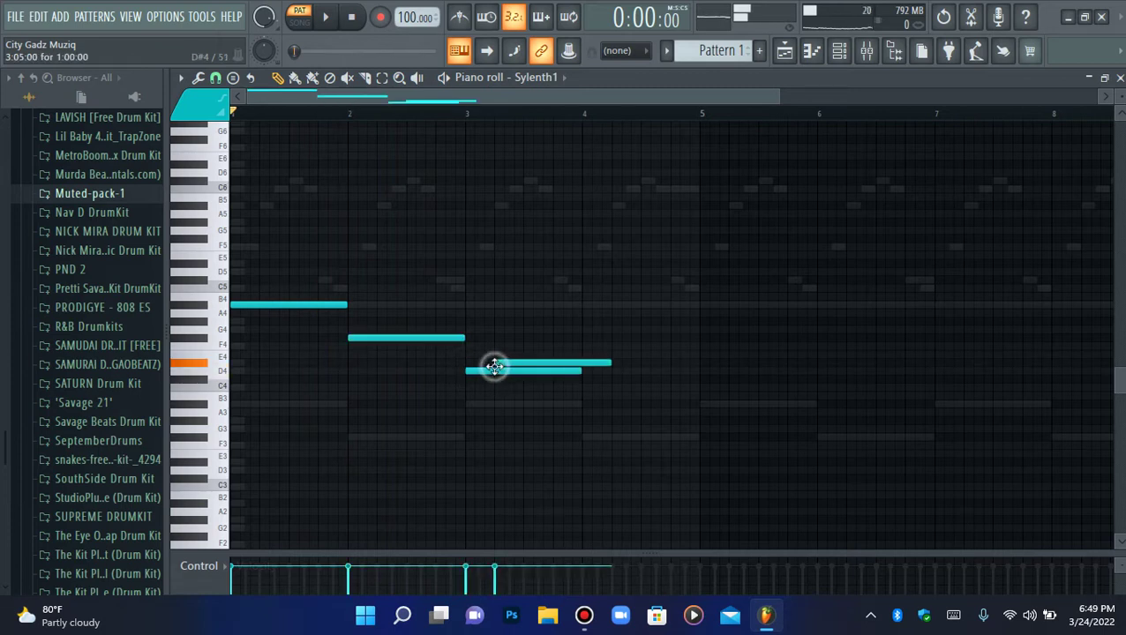
{"action": "left_click_drag", "start_coordinate": [503, 357], "coordinate": [503, 352]}
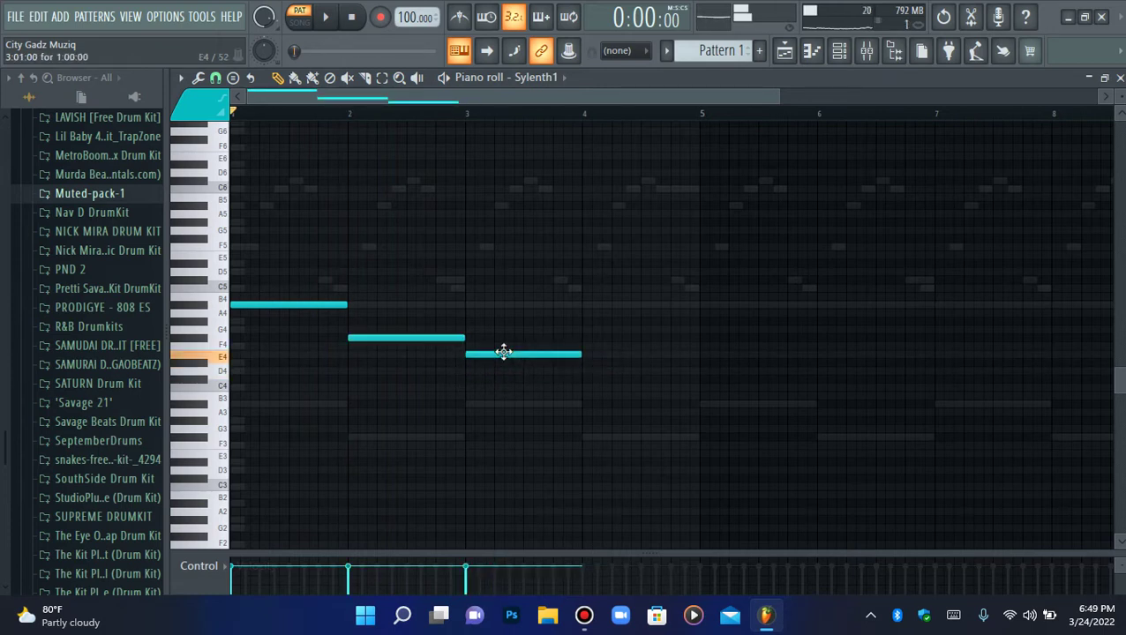
{"action": "key", "text": "space"}
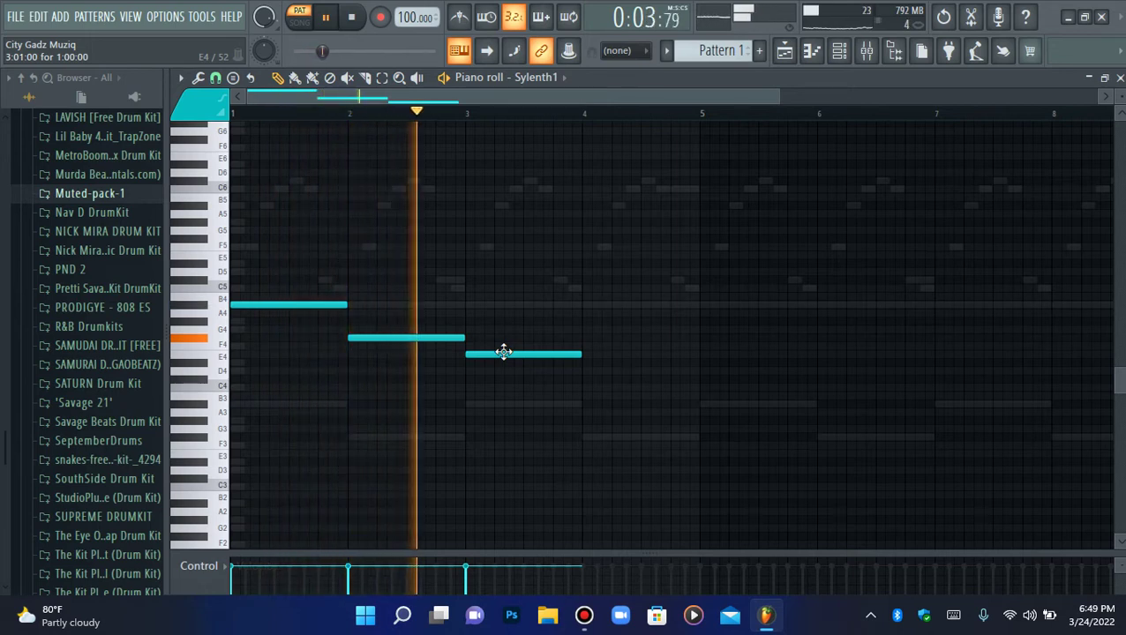
{"action": "key", "text": "space"}
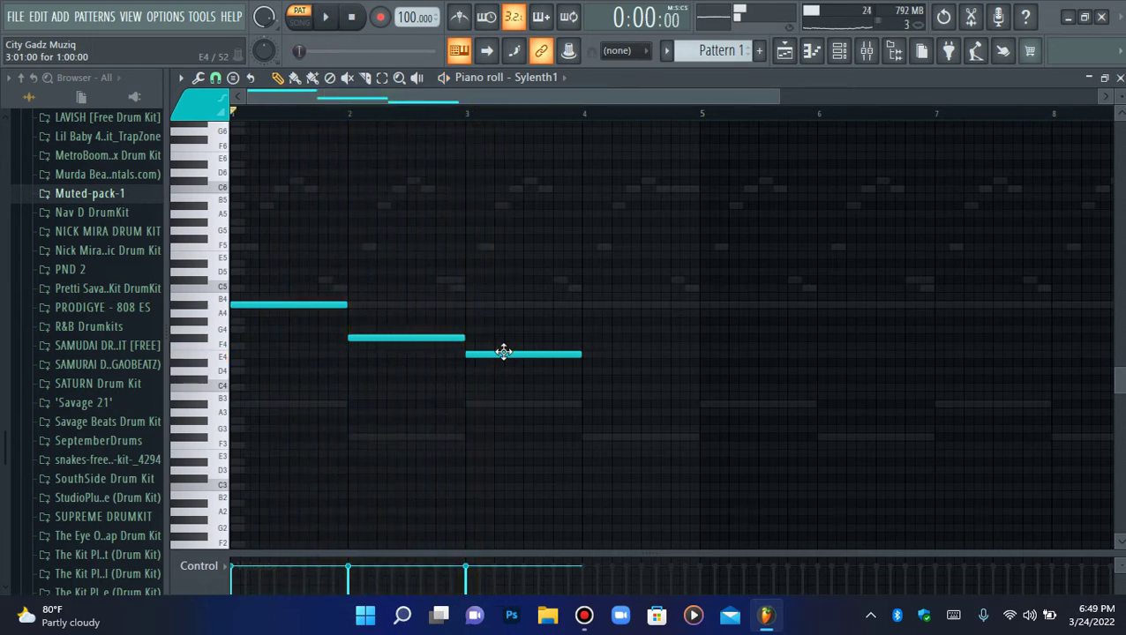
{"action": "key", "text": "space"}
{"action": "right_click", "coordinate": [503, 352]}
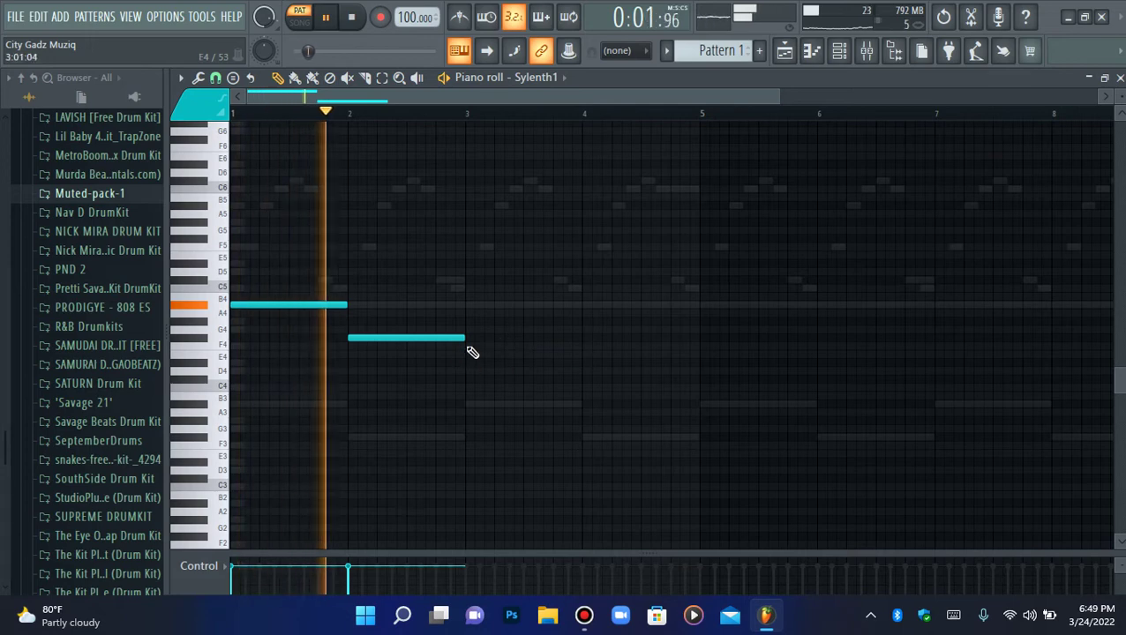
Try a one-bar F4 bass note in bar 3, raise it an octave to F5 and restart playback
{"action": "left_click", "coordinate": [468, 346]}
{"action": "key", "text": "alt+q"}
{"action": "key", "text": "Return"}
{"action": "key", "text": "ctrl+Up"}
{"action": "key", "text": "space"}
{"action": "key", "text": "space"}
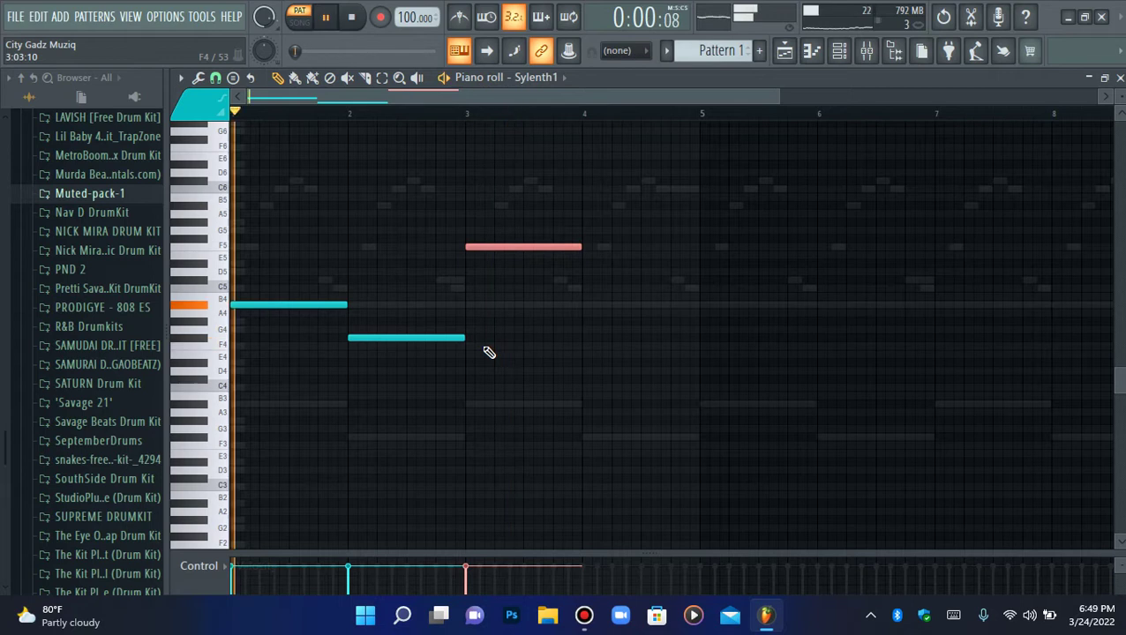
Try lowering the bar 3 bass note to C#5 during playback, then delete it
{"action": "left_click", "coordinate": [510, 247]}
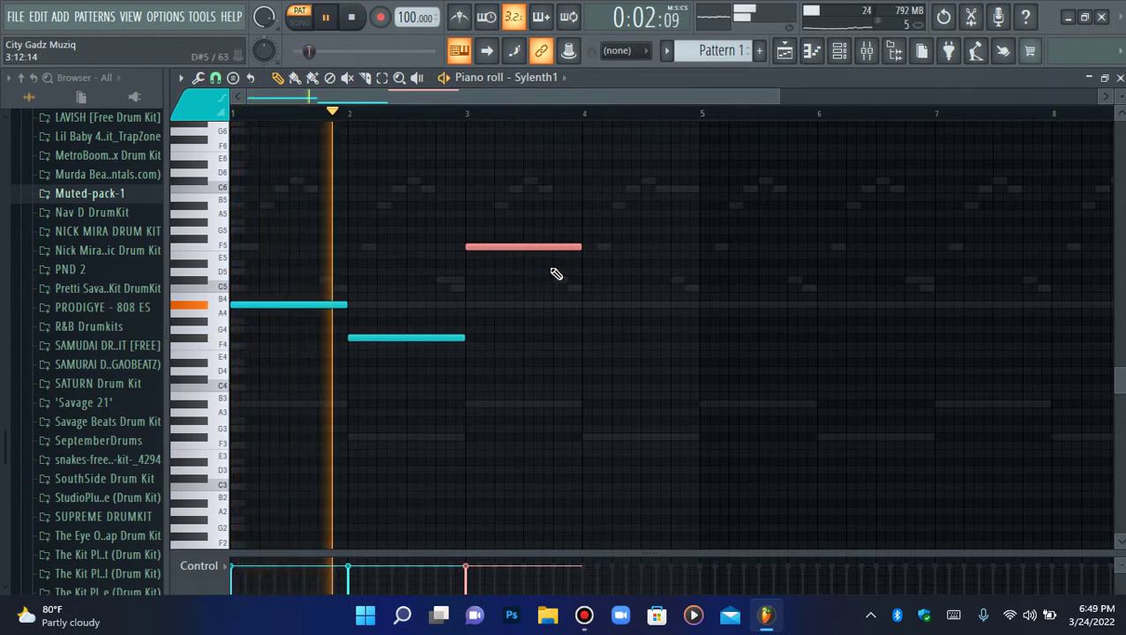
{"action": "key", "text": "shift+Down"}
{"action": "key", "text": "shift+Down"}
{"action": "key", "text": "shift+Down"}
{"action": "key", "text": "shift+Down"}
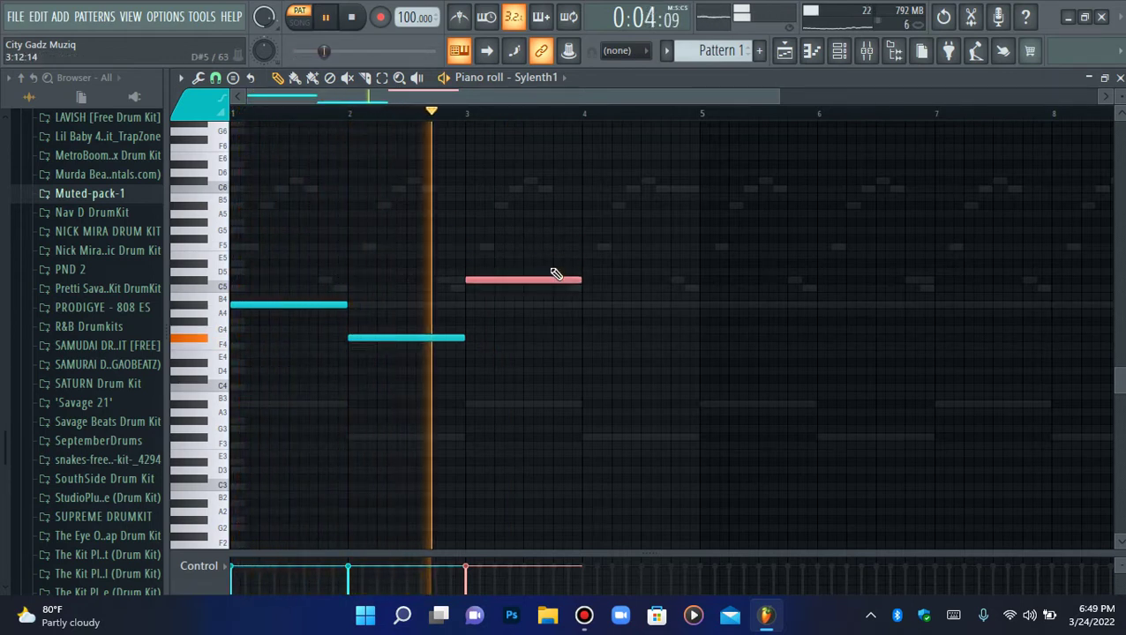
{"action": "left_click", "coordinate": [521, 279]}
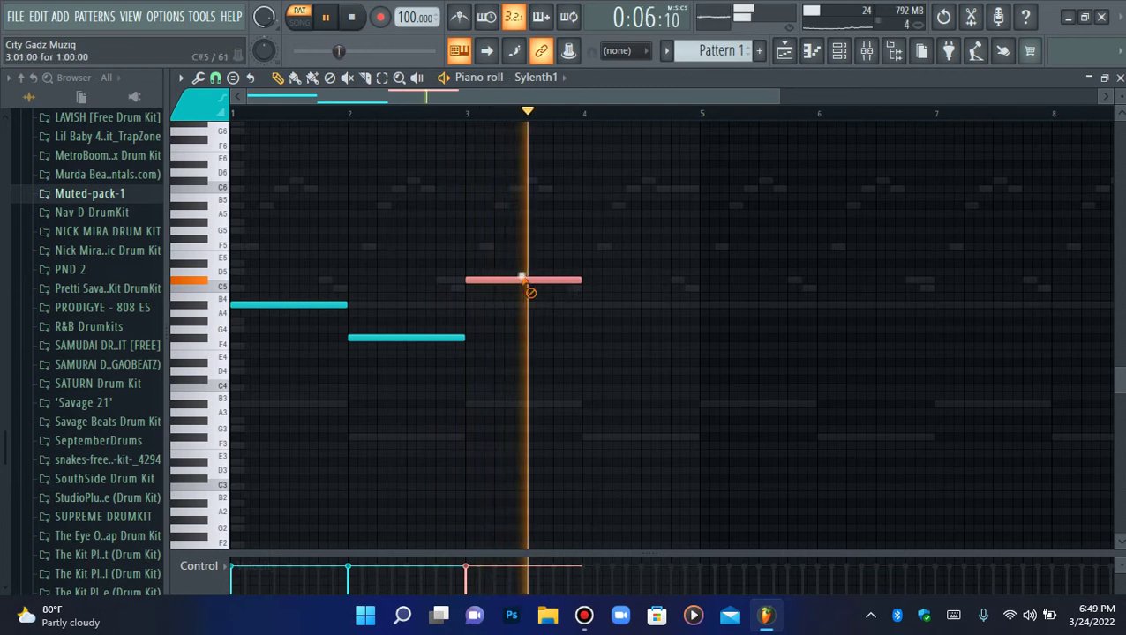
{"action": "right_click", "coordinate": [522, 279]}
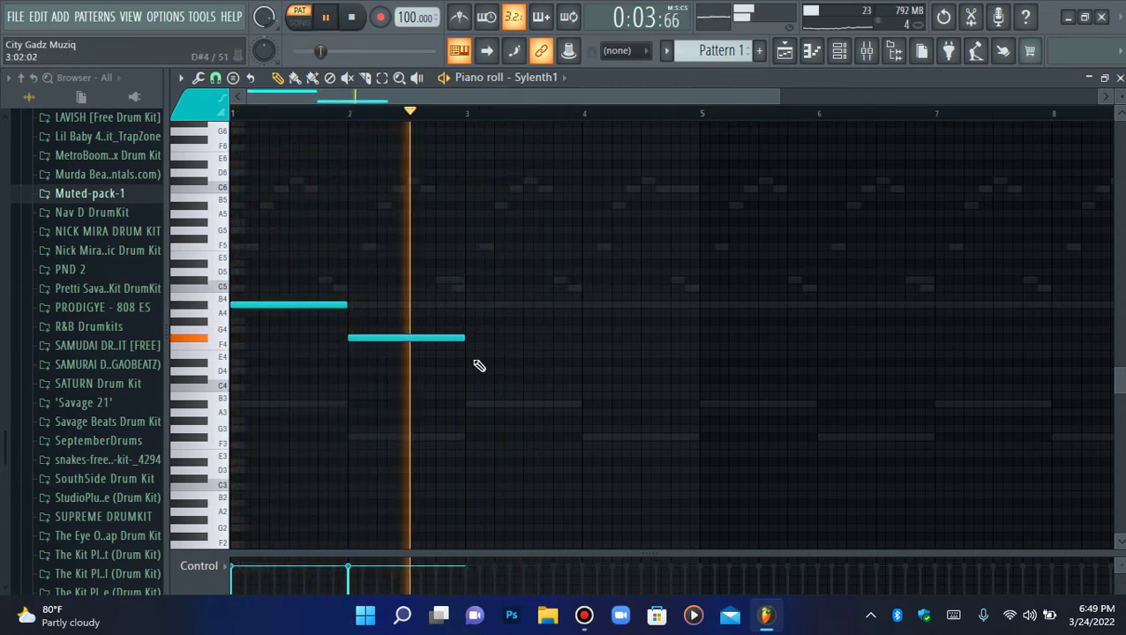
Try one-bar bass notes A#4 in bar 3 and F#4 in bar 4 against the melody
{"action": "left_click", "coordinate": [468, 305]}
{"action": "key", "text": "alt+q"}
{"action": "key", "text": "Escape"}
{"action": "left_click", "coordinate": [584, 337]}
{"action": "key", "text": "alt+q"}
{"action": "key", "text": "Return"}
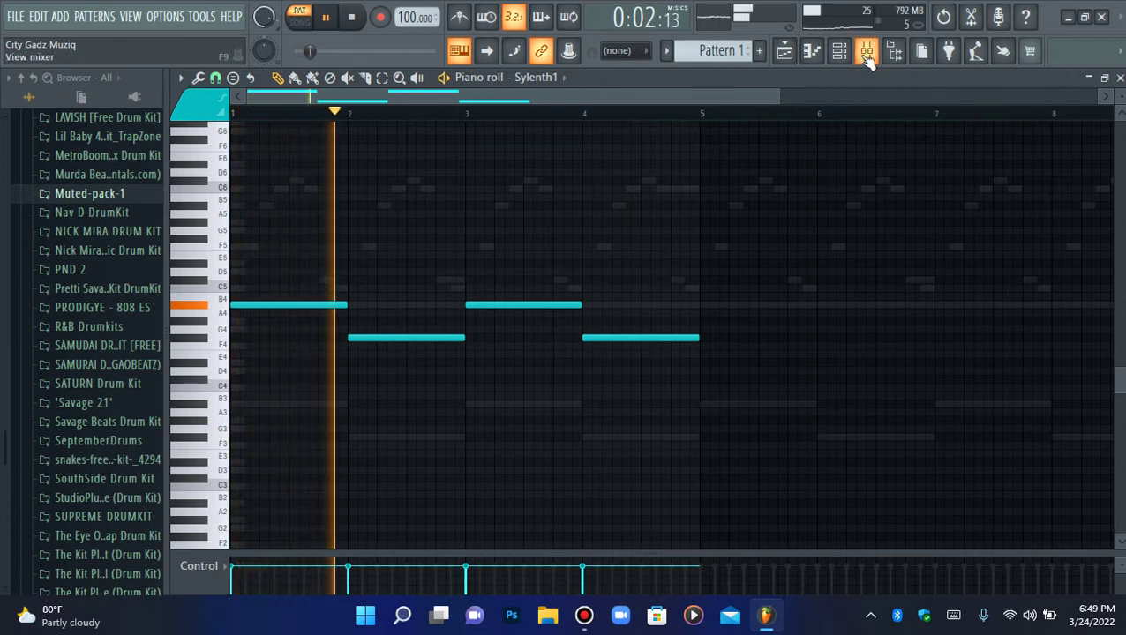
{"action": "key", "text": "space"}
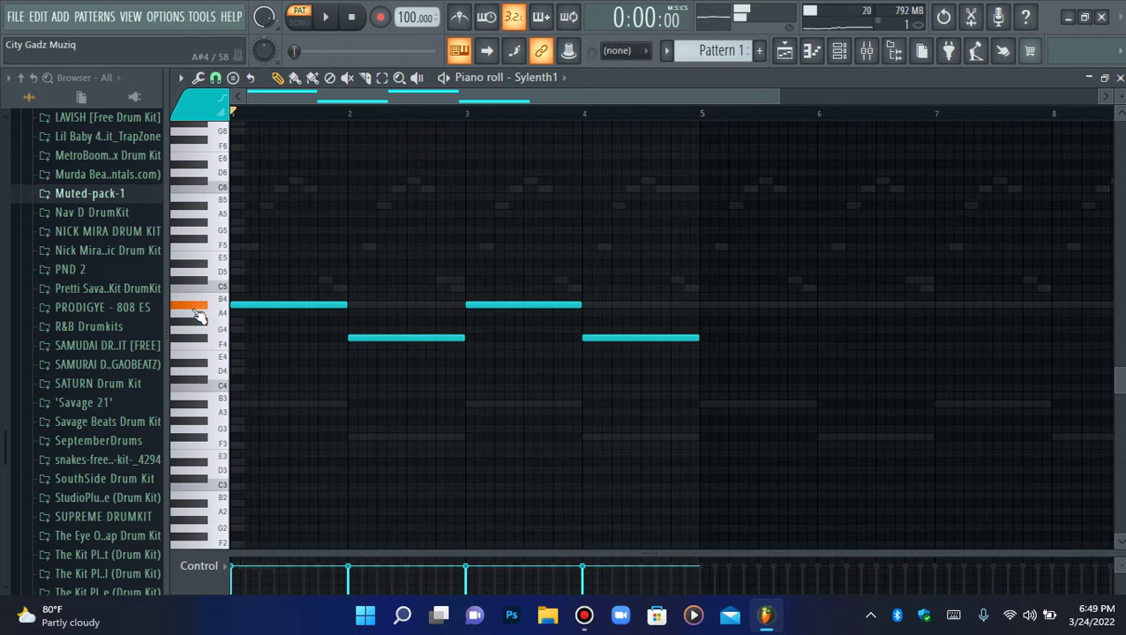
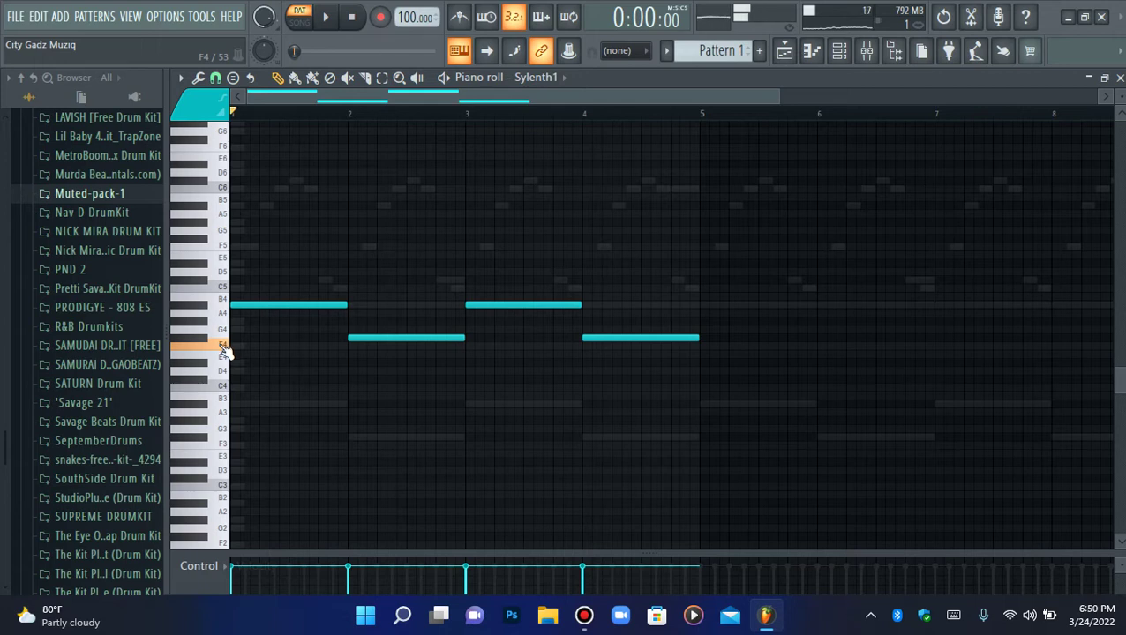
Try moving the bar 3 bass note to F5 during playback by lowering it five semitones and raising it an octave
{"action": "key", "text": "space"}
{"action": "left_click", "coordinate": [468, 306]}
{"action": "key", "text": "shift+Down"}
{"action": "key", "text": "shift+Down"}
{"action": "key", "text": "shift+Down"}
{"action": "key", "text": "shift+Down"}
{"action": "key", "text": "shift+Down"}
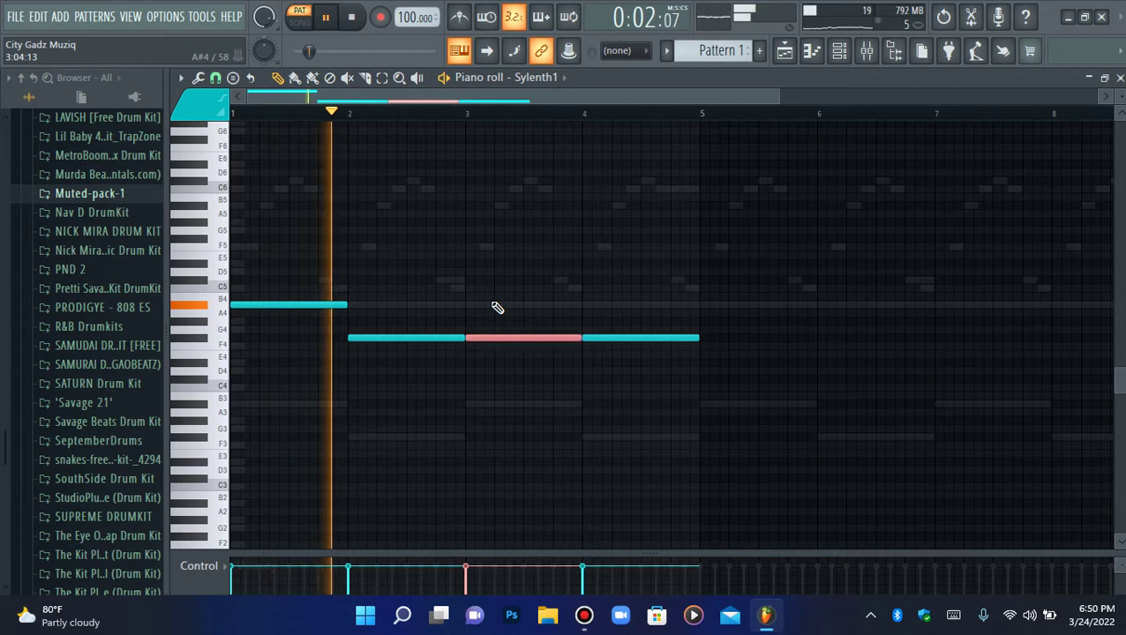
{"action": "key", "text": "ctrl+Up"}
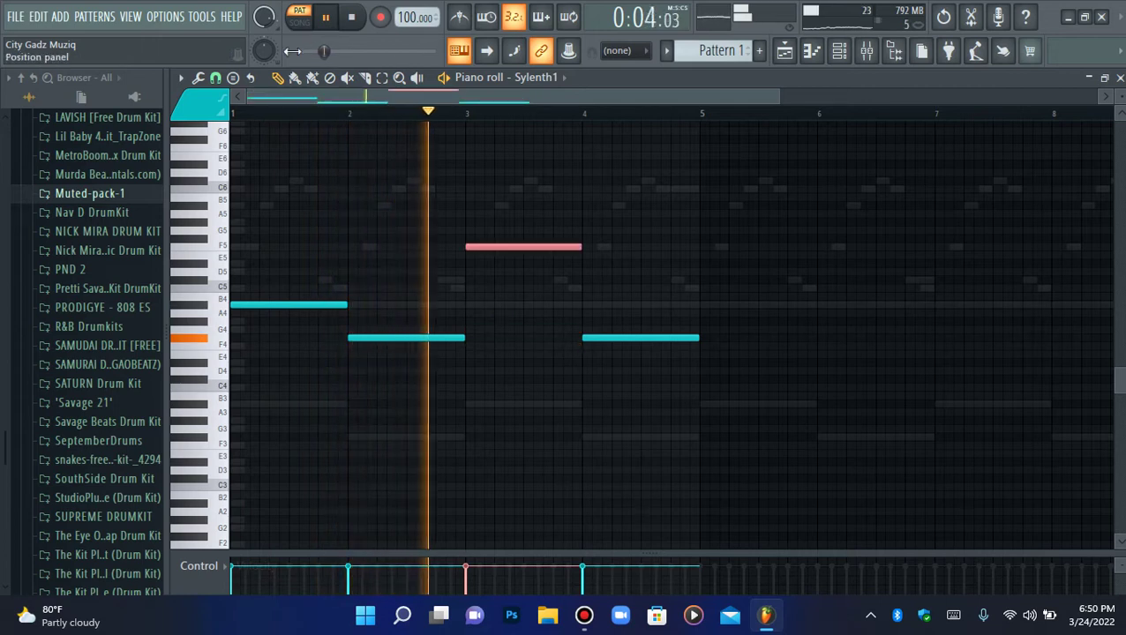
Try raising the bar 4 bass note an octave and lowering it to F5, reversing the two-semitone shift of all notes
{"action": "left_click", "coordinate": [625, 338]}
{"action": "key", "text": "ctrl+Up"}
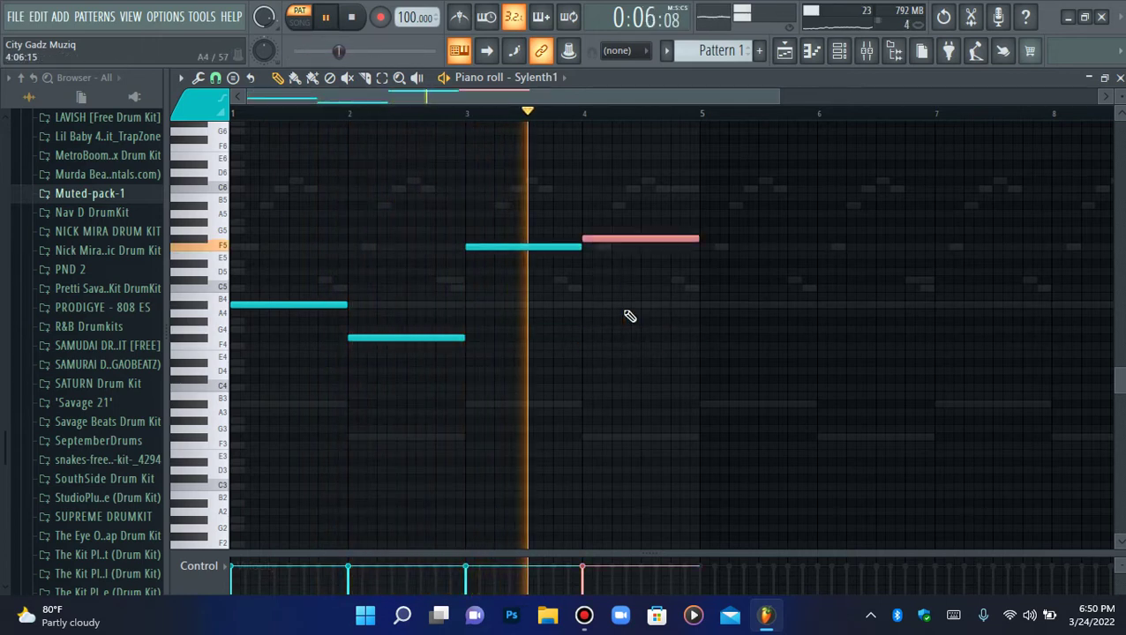
{"action": "key", "text": "shift+Down"}
{"action": "left_click", "coordinate": [624, 315], "text": "shift"}
{"action": "key", "text": "shift+Down"}
{"action": "key", "text": "shift+Down"}
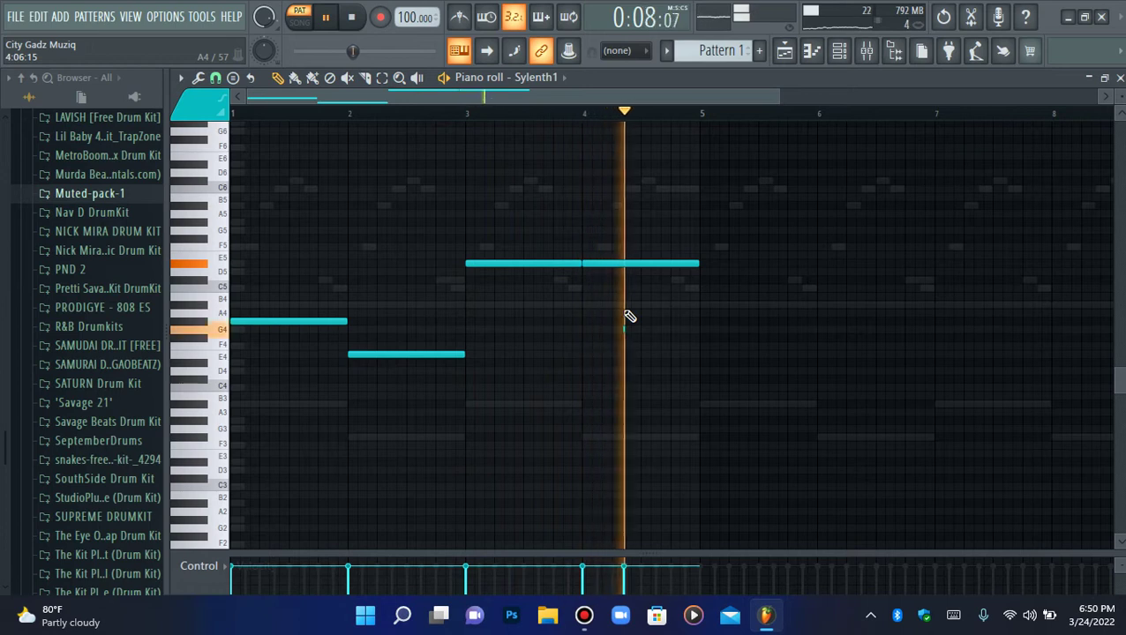
{"action": "key", "text": "shift+Up"}
{"action": "key", "text": "shift+Up"}
Restart playback, clear the stray notes in bar 4 and try the bar 4 bass note at D#5
{"action": "key", "text": "space"}
{"action": "key", "text": "space"}
{"action": "left_click_drag", "start_coordinate": [623, 294], "coordinate": [642, 222]}
{"action": "right_click", "coordinate": [637, 276]}
{"action": "right_click", "coordinate": [625, 313]}
{"action": "key", "text": "shift+Down"}
{"action": "key", "text": "shift+Down"}
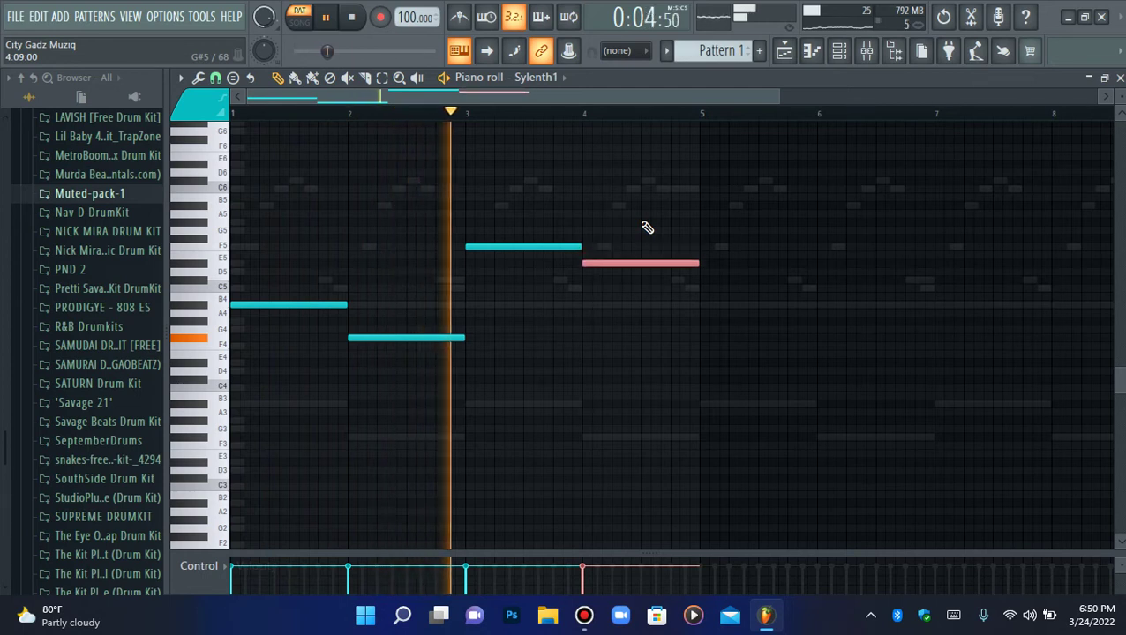
{"action": "left_click", "coordinate": [642, 222]}
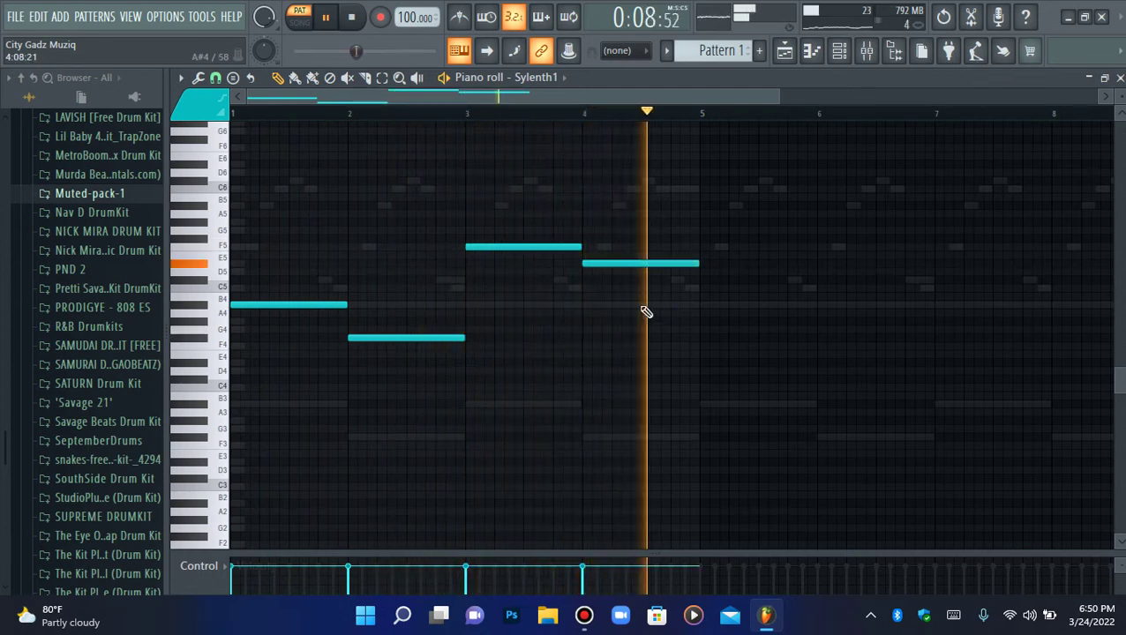
Delete the bass notes in bars 3 and 4 and play the remaining two-bar line
{"action": "key", "text": "space"}
{"action": "right_click", "coordinate": [641, 263]}
{"action": "right_click", "coordinate": [548, 247]}
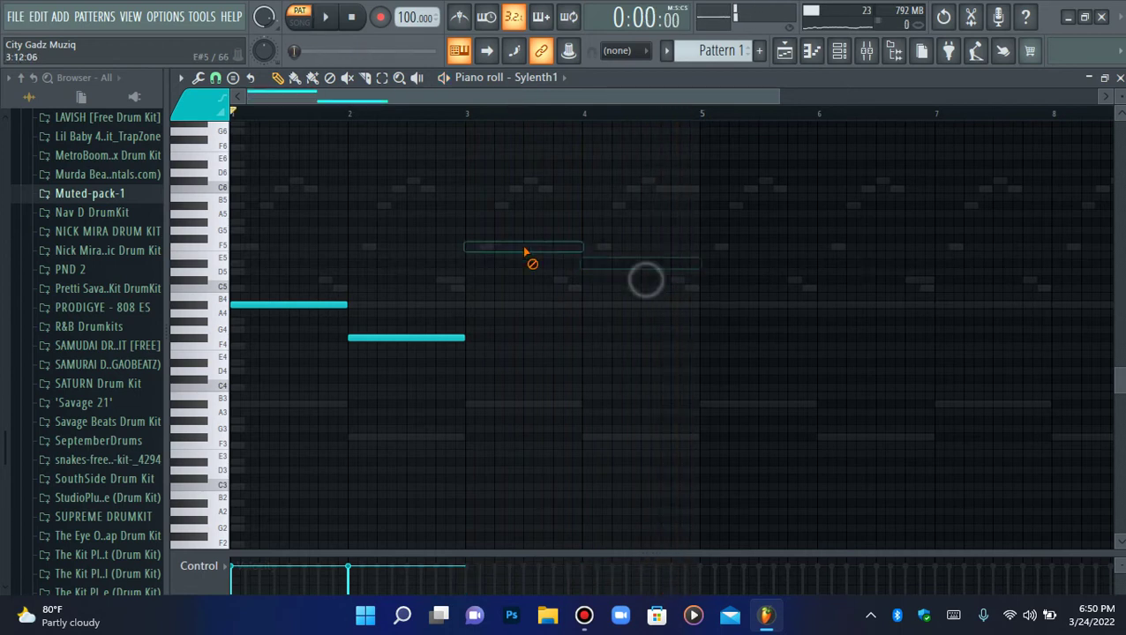
{"action": "key", "text": "space"}
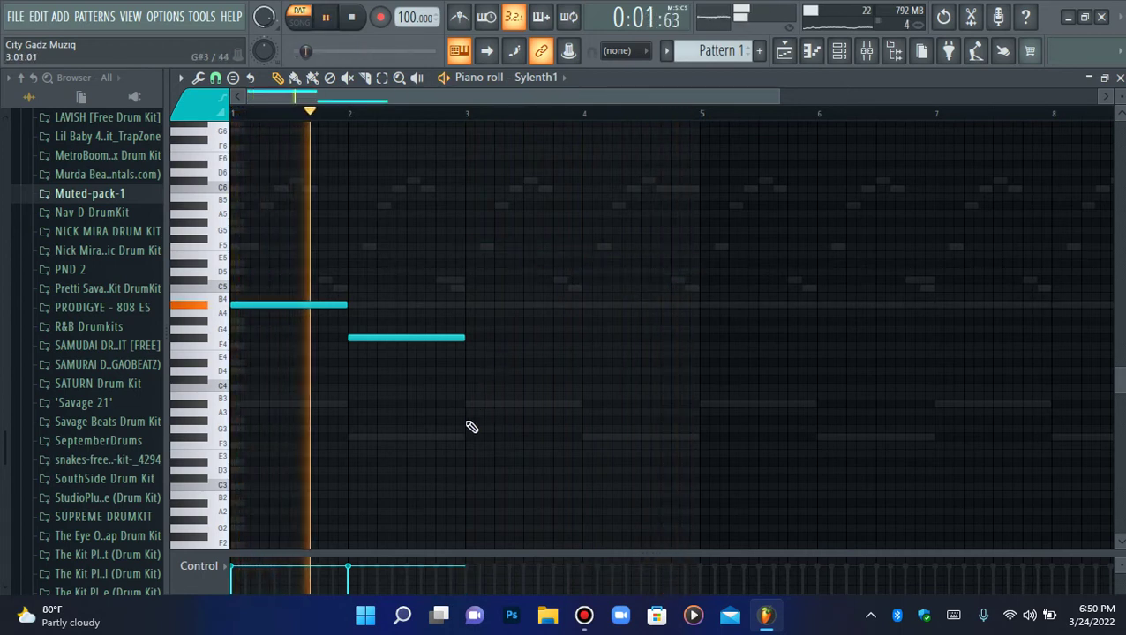
Add one-bar bass notes A#4 in bar 3 and F#4 in bar 4, and stop playback
{"action": "left_click", "coordinate": [468, 305]}
{"action": "key", "text": "alt+q"}
{"action": "key", "text": "Return"}
{"action": "right_click", "coordinate": [463, 305]}
{"action": "key", "text": "space"}
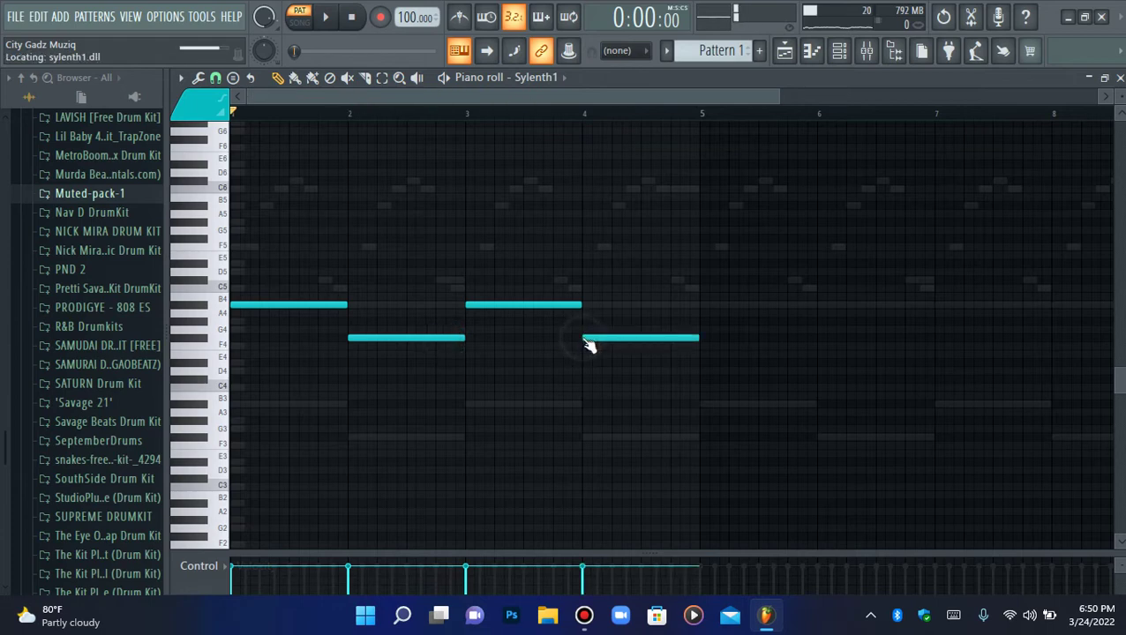
Duplicate the four-bar bass line into bars 5 to 8 and play it, removing the stray A#5 note
{"action": "key", "text": "ctrl+b"}
{"action": "key", "text": "space"}
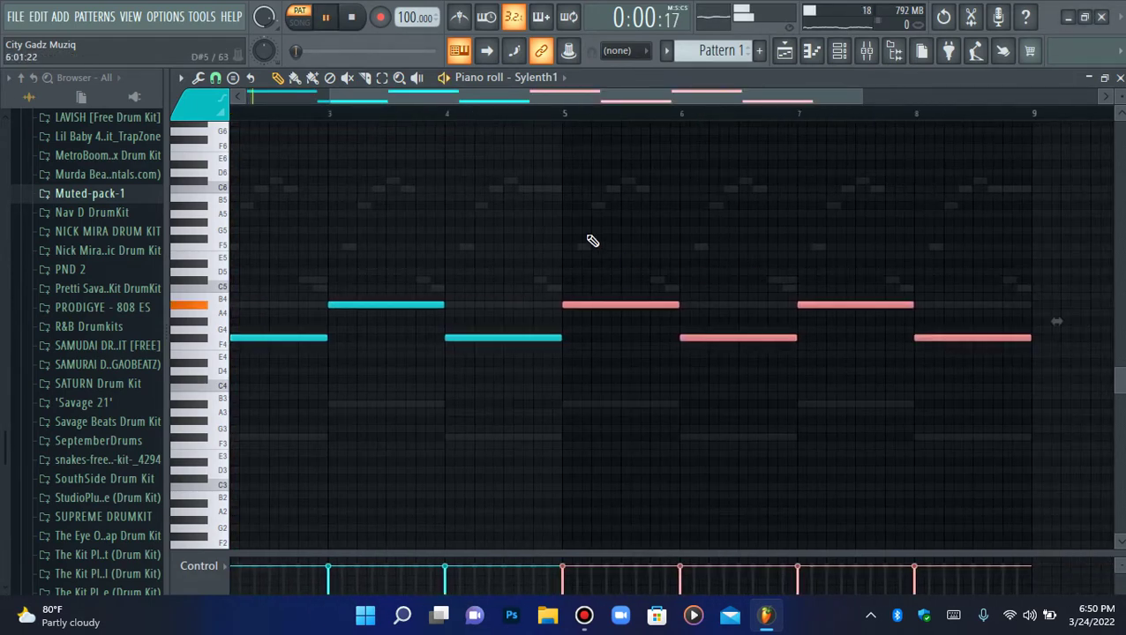
{"action": "double_click", "coordinate": [329, 98]}
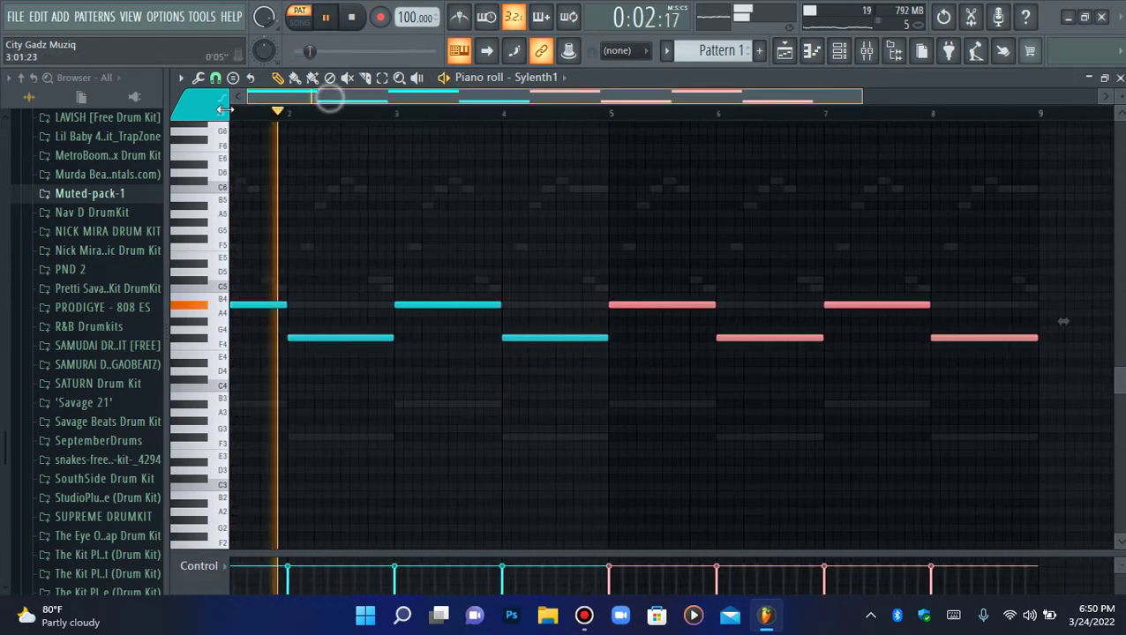
{"action": "left_click", "coordinate": [620, 228]}
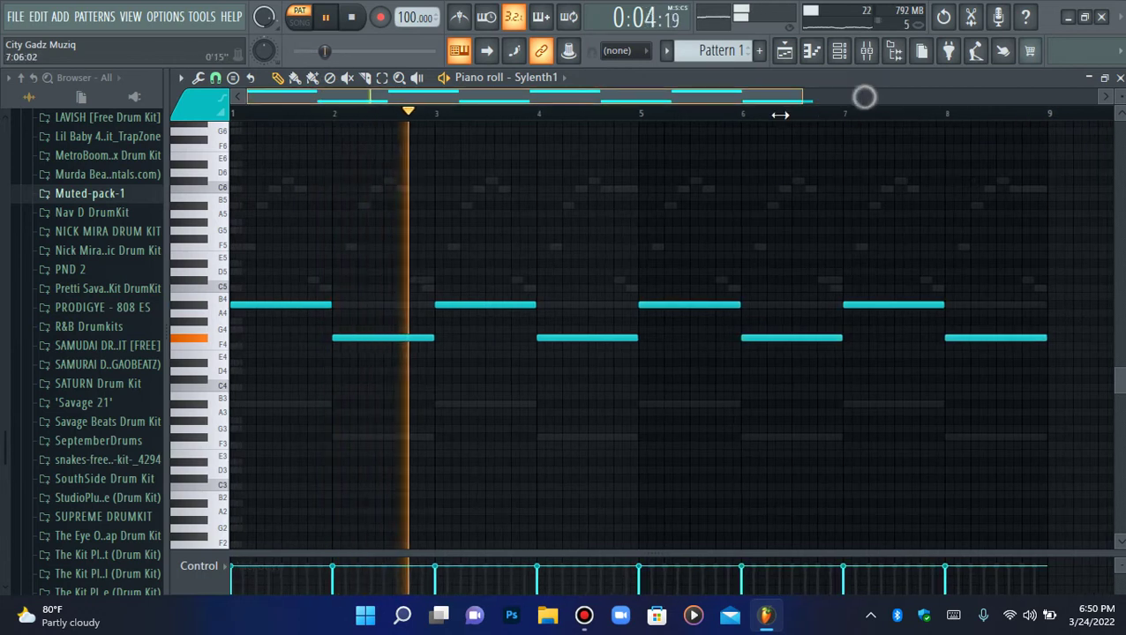
{"action": "left_click_drag", "start_coordinate": [863, 98], "coordinate": [792, 98]}
{"action": "left_click", "coordinate": [547, 206]}
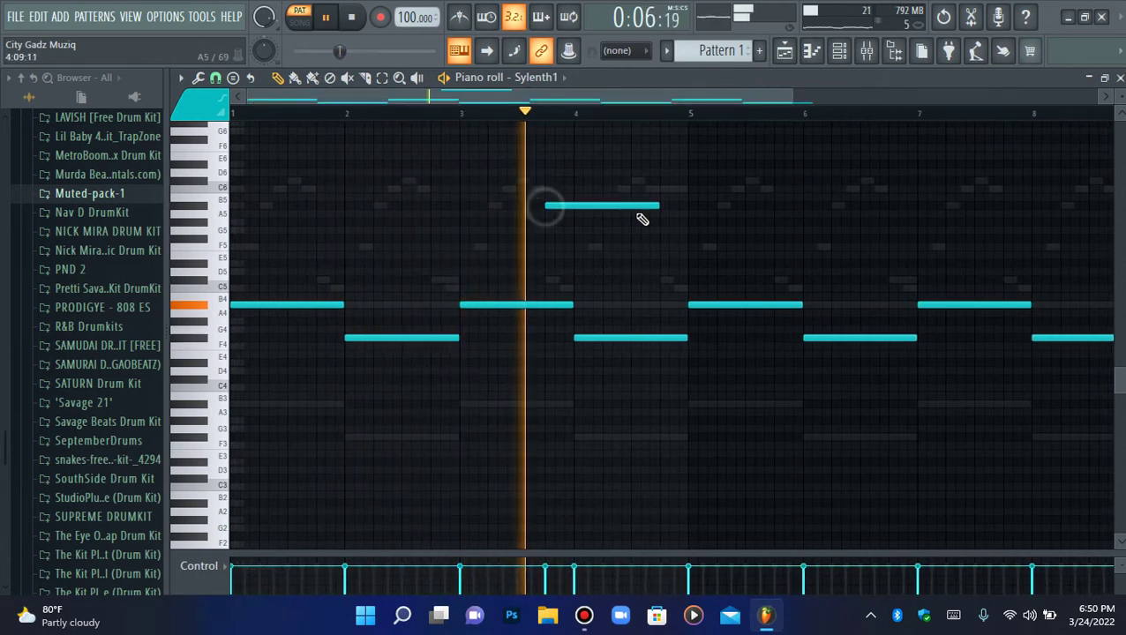
{"action": "right_click", "coordinate": [651, 206]}
Lower the Sylenth1 bass on mixer insert 4 and set its channel volume to 44%
{"action": "left_click", "coordinate": [867, 51]}
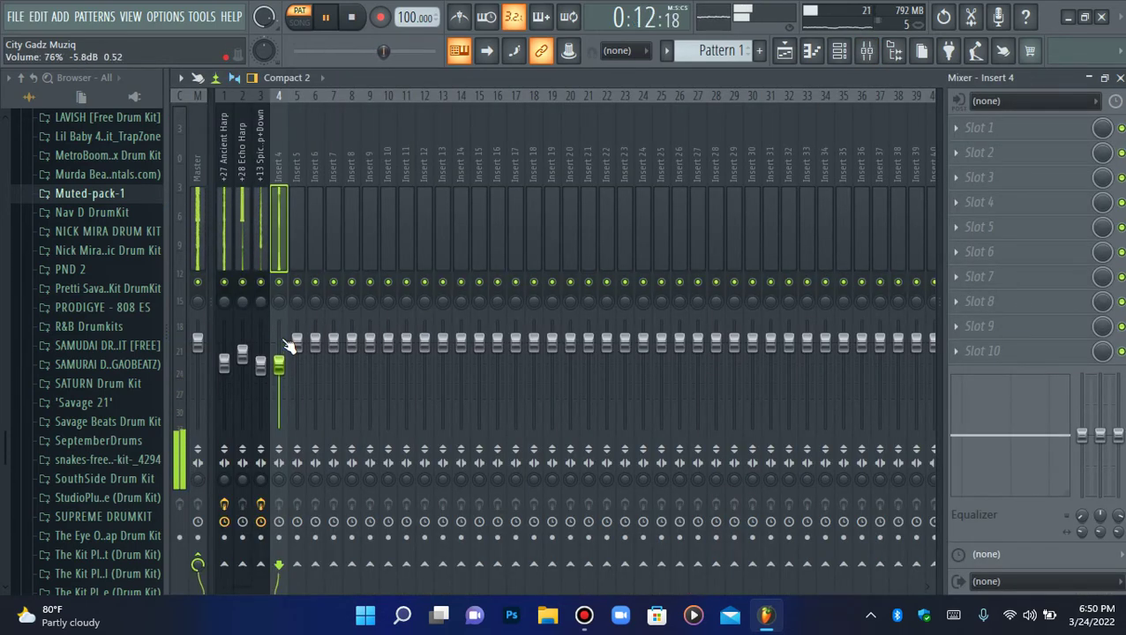
{"action": "left_click", "coordinate": [839, 52]}
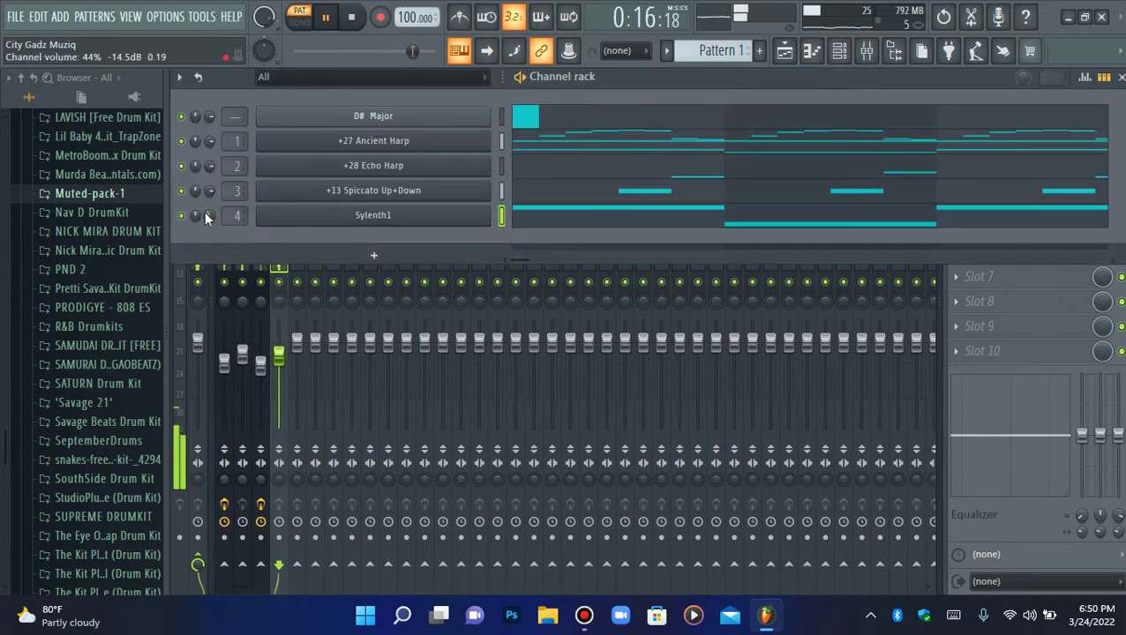
Load the Bass [The Hills] preset in the Sylenth1 channel and close the plugin window
{"action": "left_click", "coordinate": [375, 217]}
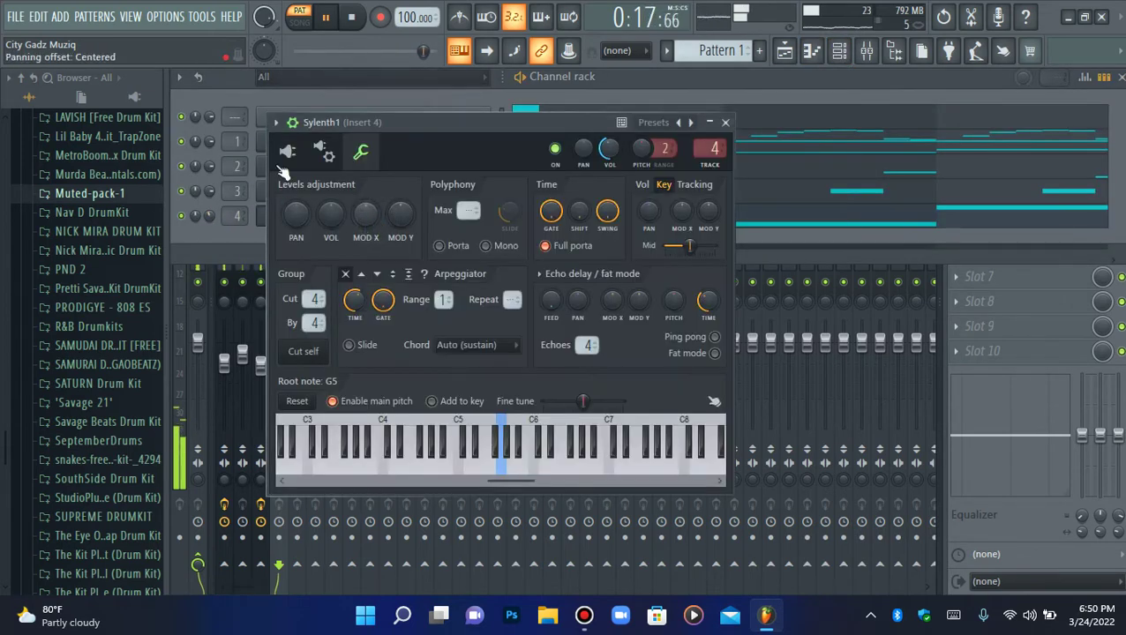
{"action": "left_click", "coordinate": [278, 122]}
{"action": "mouse_move", "coordinate": [423, 170]}
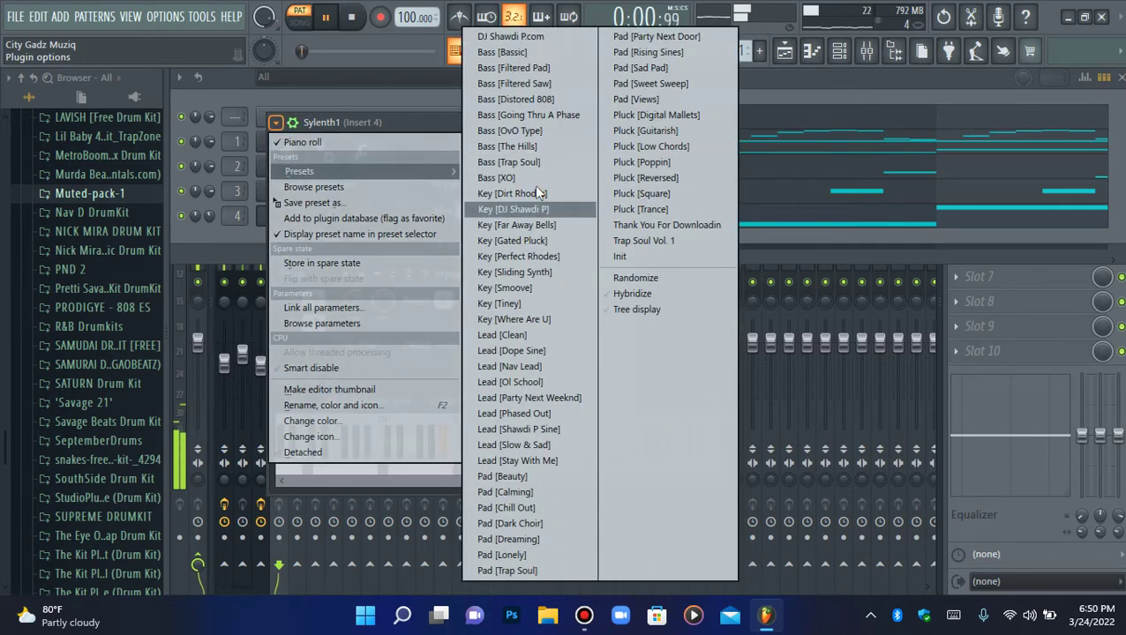
{"action": "left_click", "coordinate": [535, 148]}
{"action": "left_click", "coordinate": [258, 219]}
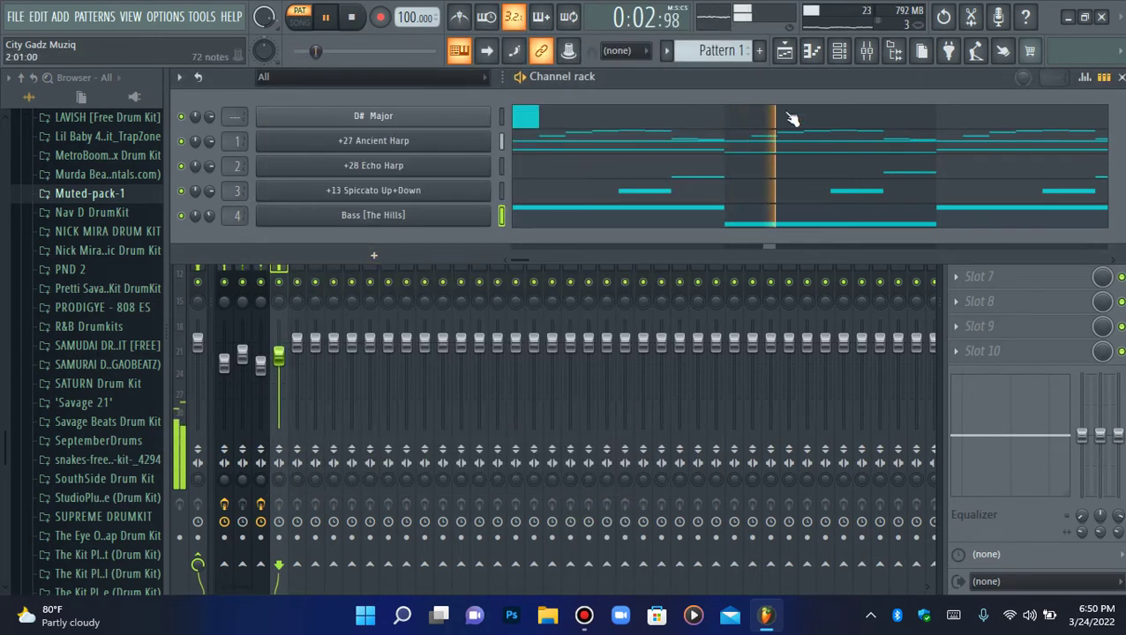
Link the Bass [The Hills] channel to mixer insert 4 so the track takes its name
{"action": "left_click", "coordinate": [870, 52]}
{"action": "right_click", "coordinate": [271, 216]}
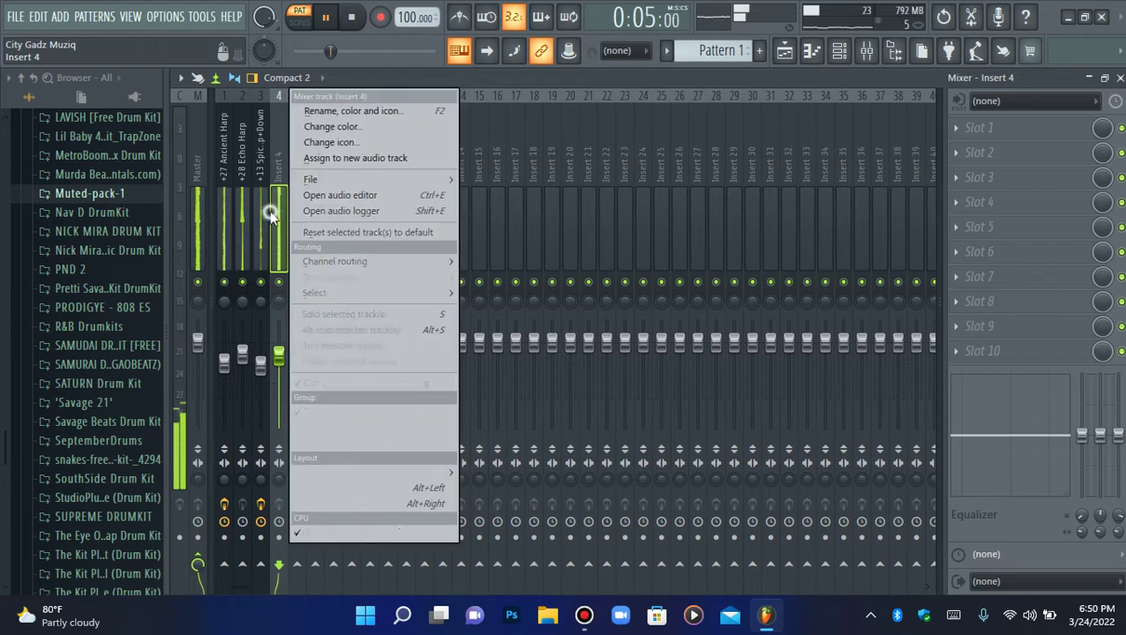
{"action": "mouse_move", "coordinate": [352, 256]}
{"action": "left_click", "coordinate": [479, 259]}
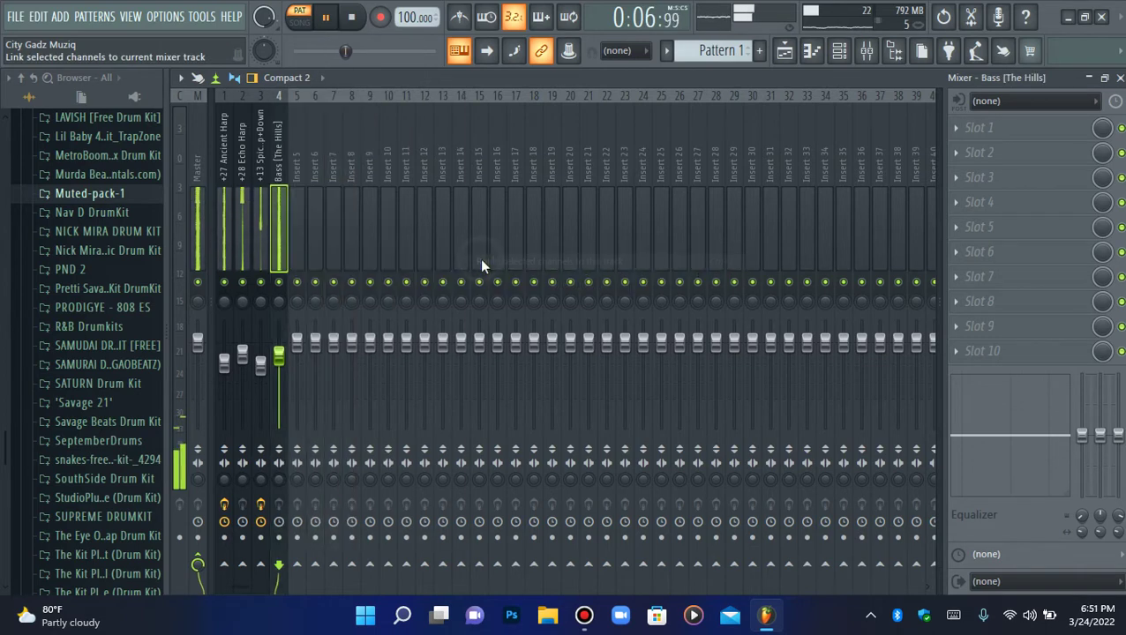
{"action": "left_click", "coordinate": [845, 57]}
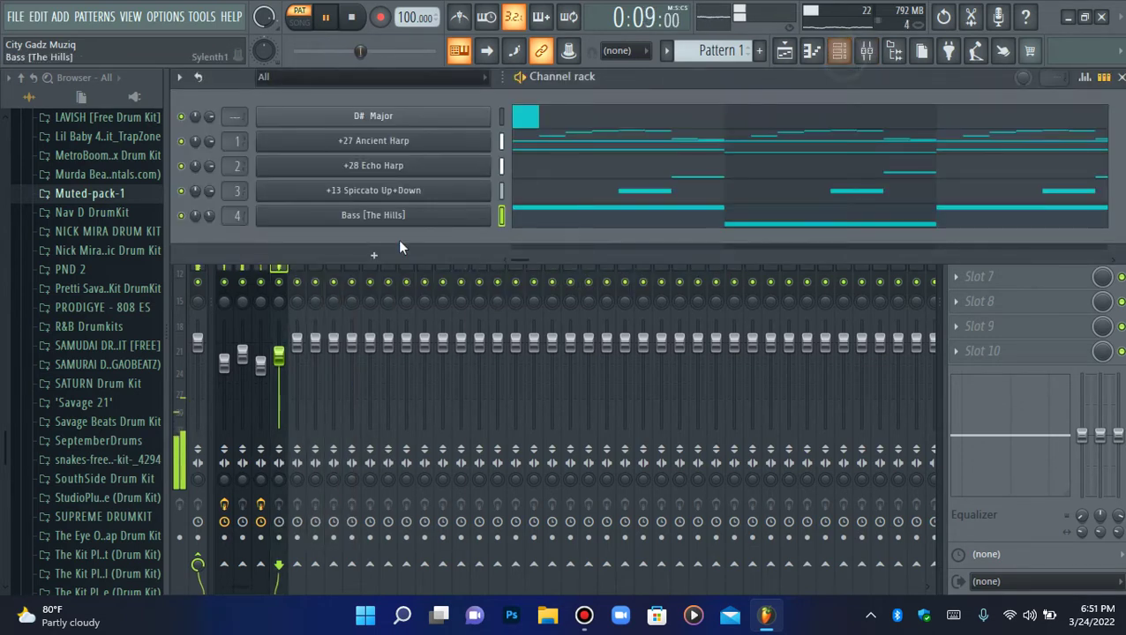
Add Fruity Parametric EQ 2 to slot 2 of the bass track and cut band 1 to about -8.5 dB at 85 Hz
{"action": "left_click", "coordinate": [867, 53]}
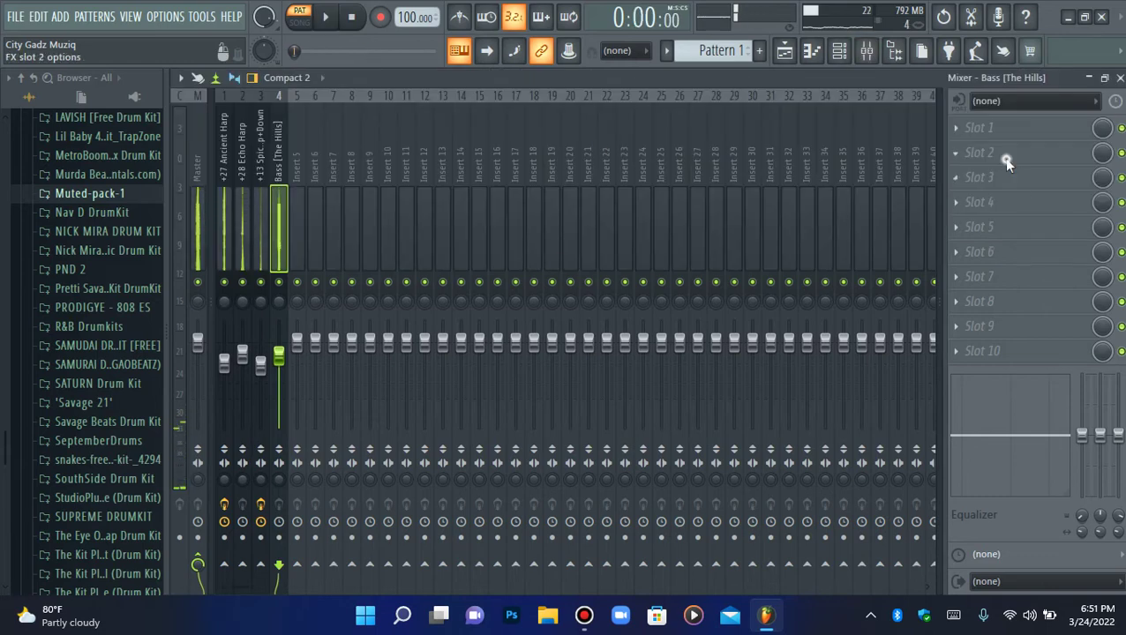
{"action": "left_click", "coordinate": [1006, 160]}
{"action": "left_click", "coordinate": [661, 262]}
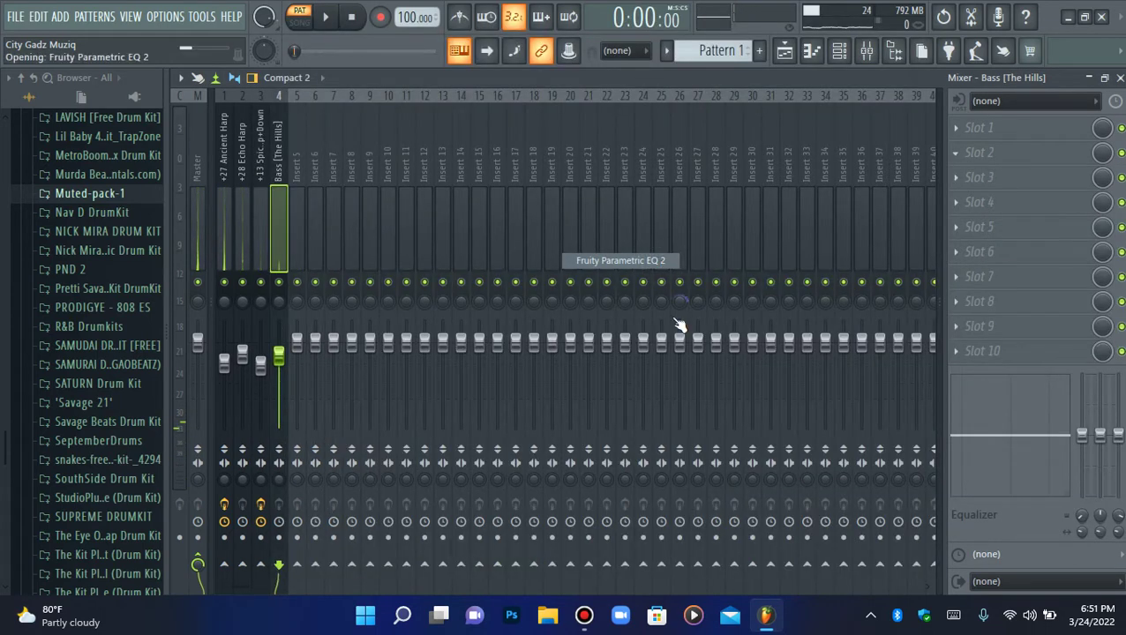
{"action": "left_click_drag", "start_coordinate": [320, 359], "coordinate": [337, 407]}
{"action": "key", "text": "space"}
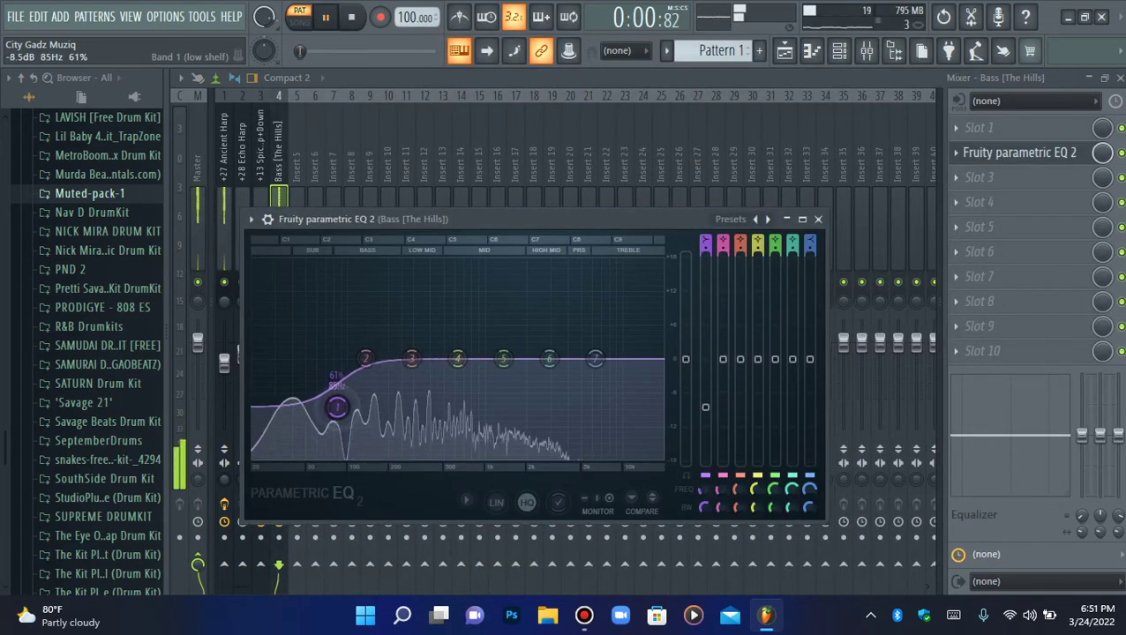
{"action": "left_click", "coordinate": [977, 150]}
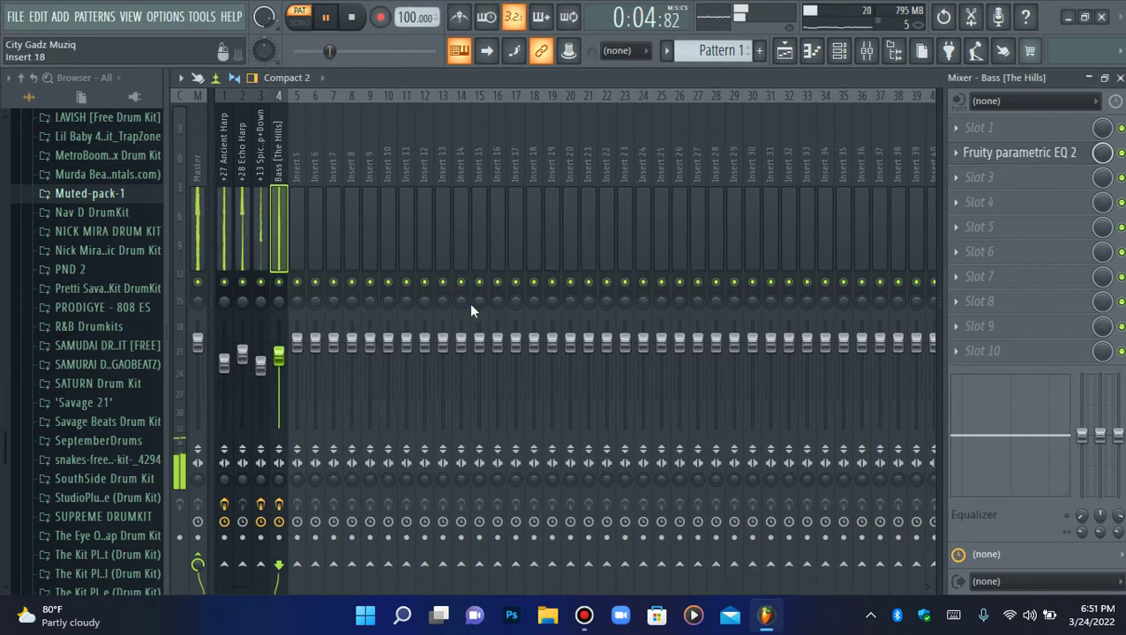
Stop playback and set the root note of the +27 Ancient Harp channel to A#5
{"action": "left_click", "coordinate": [845, 57]}
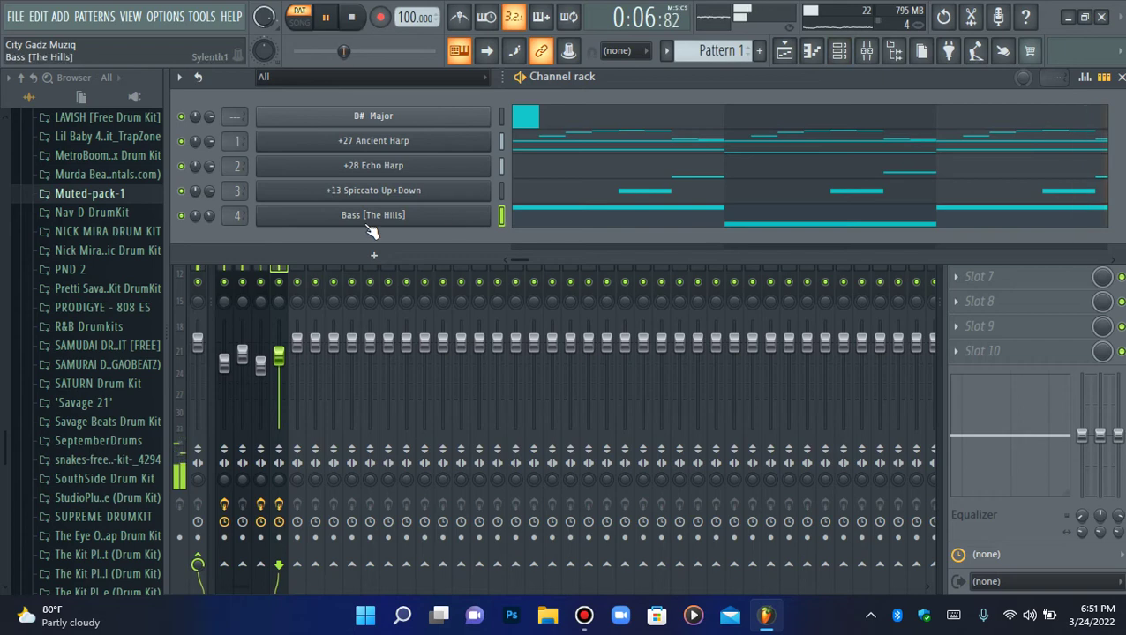
{"action": "left_click", "coordinate": [370, 146]}
{"action": "key", "text": "space"}
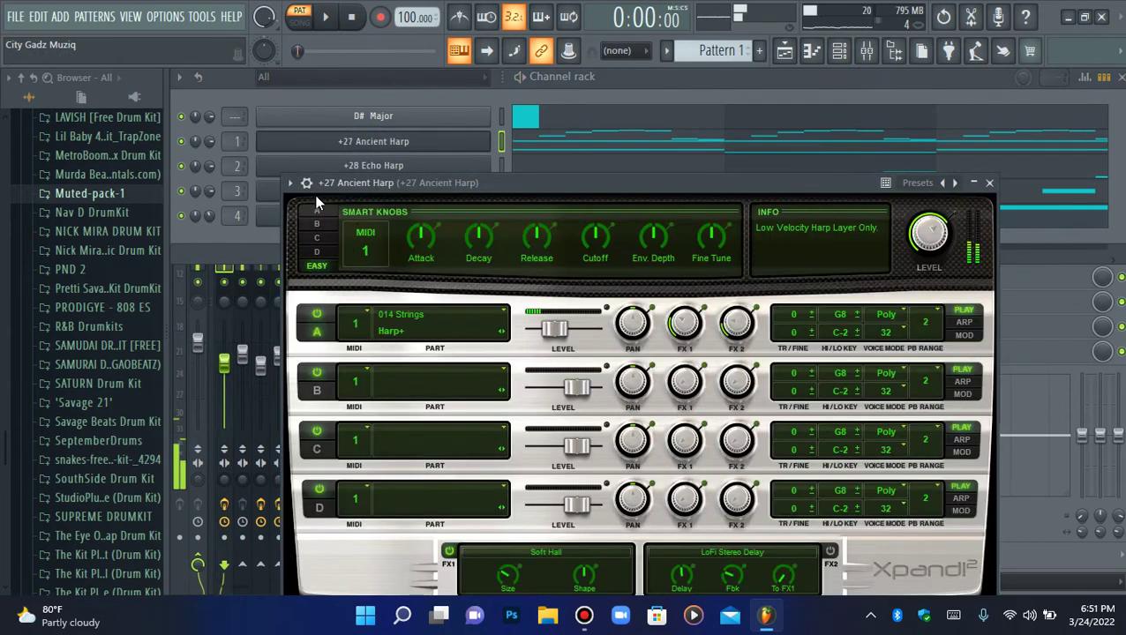
{"action": "left_click", "coordinate": [306, 183]}
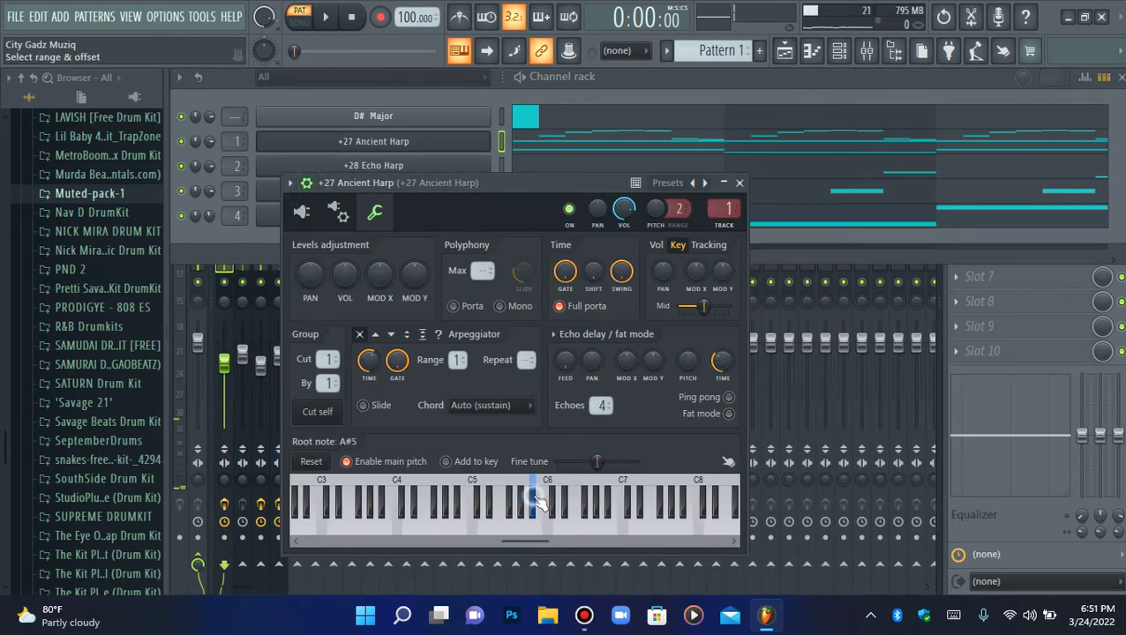
Set the root note of the +28 Echo Harp channel to match the Ancient Harp's
{"action": "left_click", "coordinate": [365, 165]}
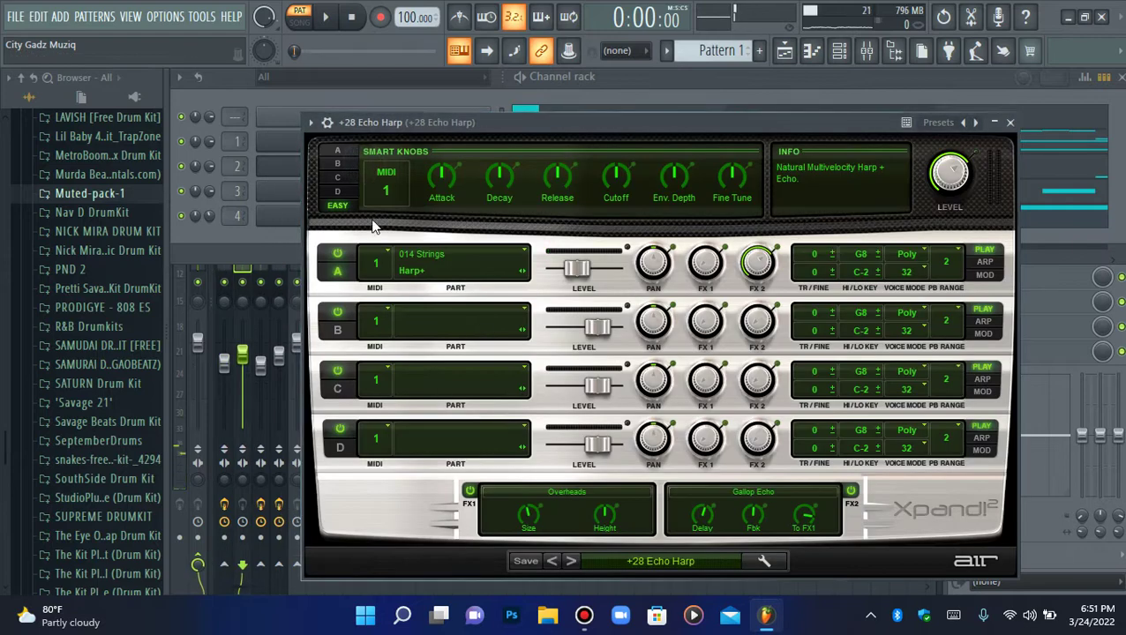
{"action": "left_click", "coordinate": [329, 123]}
{"action": "left_click", "coordinate": [406, 155]}
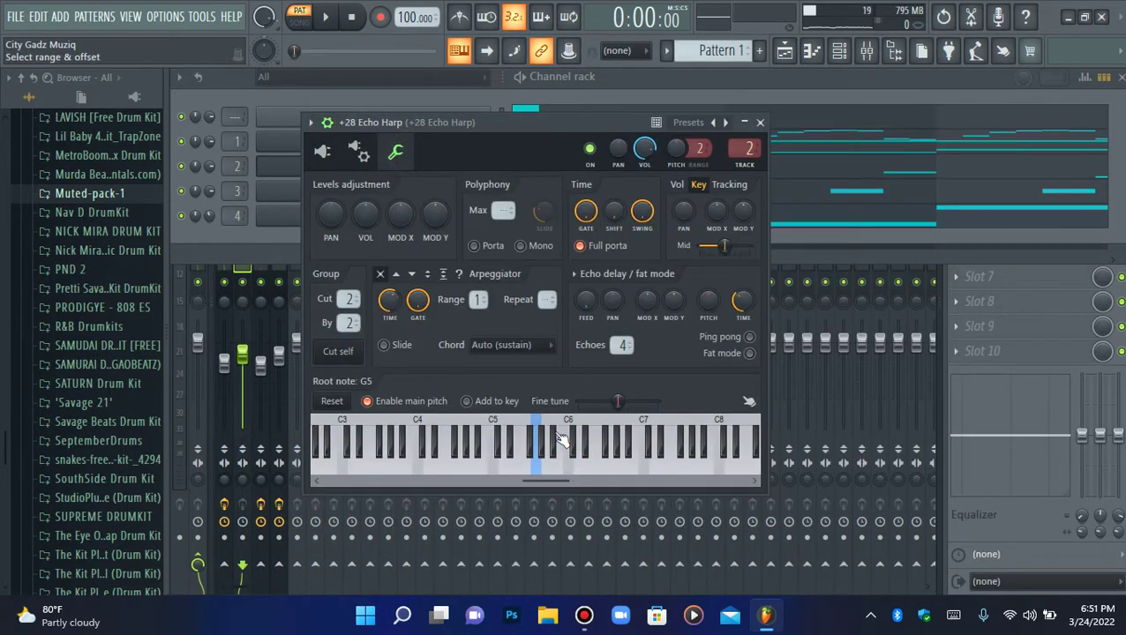
Match the +13 Spiccato Up+Down root note to the harps, set the bass channel's to A#4 and play the pattern
{"action": "left_click", "coordinate": [276, 187]}
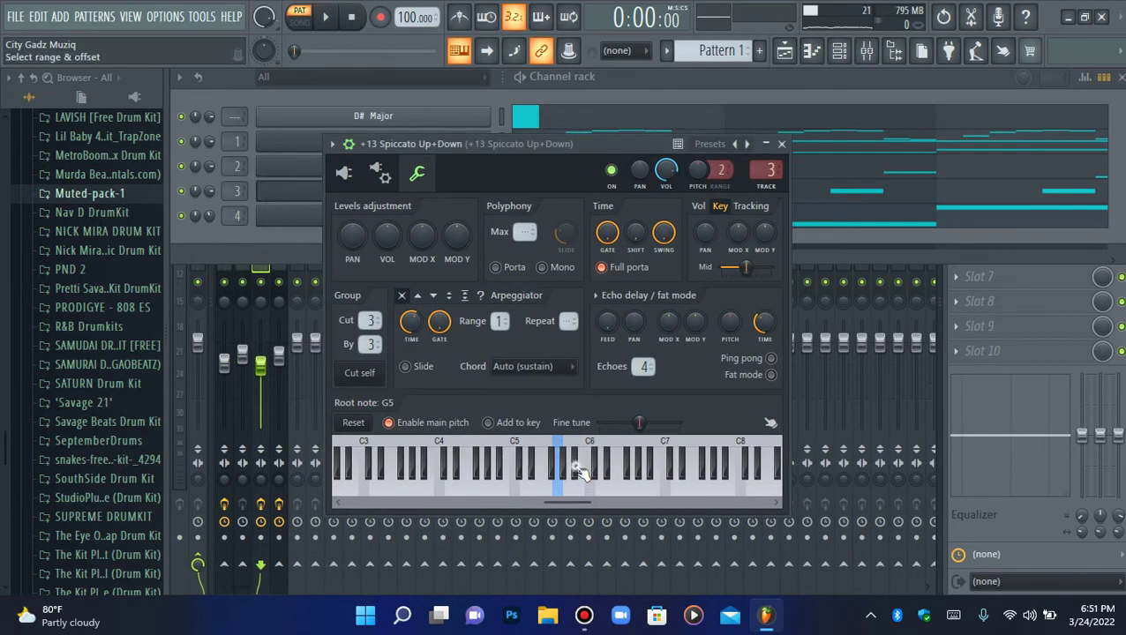
{"action": "left_click", "coordinate": [284, 216]}
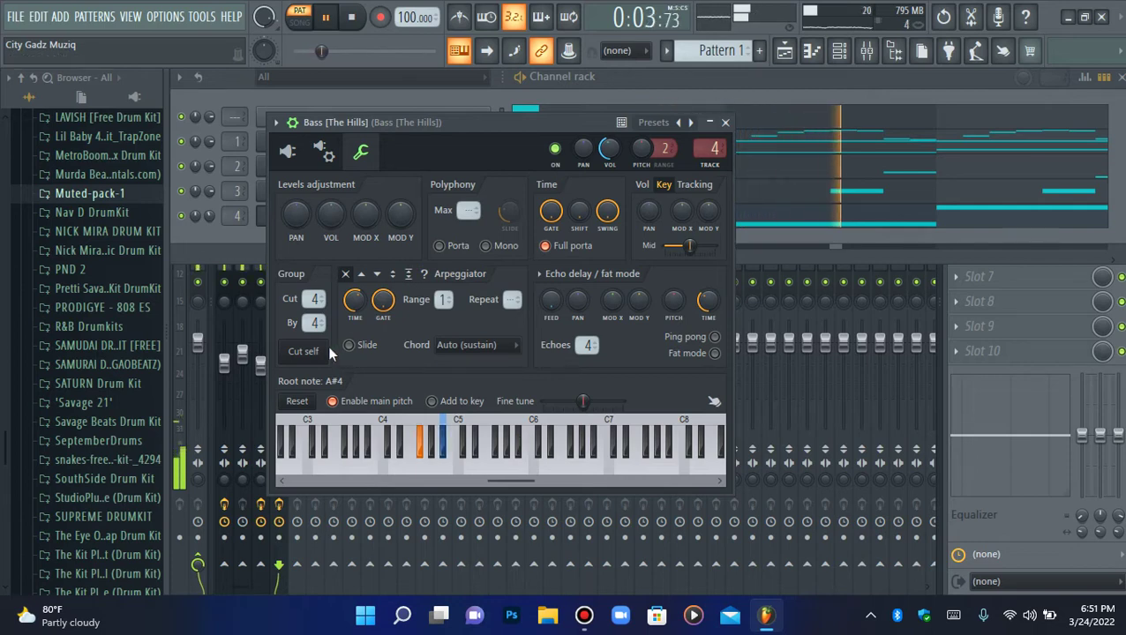
Stop playback and set the root notes of the +27 Ancient Harp and +28 Echo Harp channels to G#5
{"action": "left_click", "coordinate": [264, 217]}
{"action": "left_click", "coordinate": [357, 142]}
{"action": "key", "text": "space"}
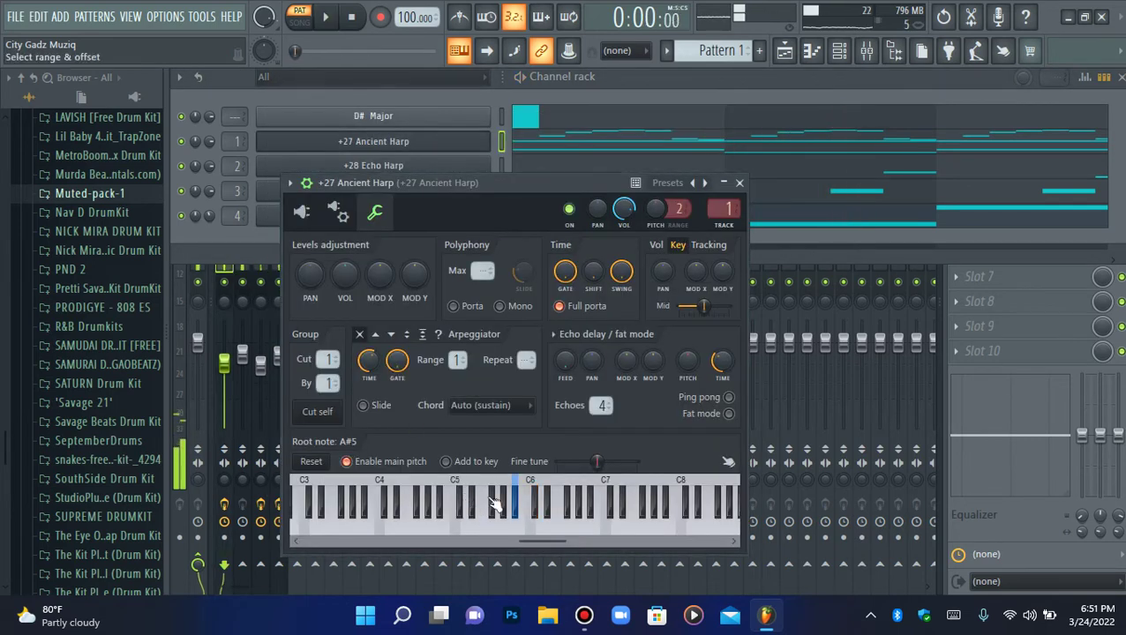
{"action": "left_click", "coordinate": [358, 164]}
{"action": "left_click", "coordinate": [284, 203]}
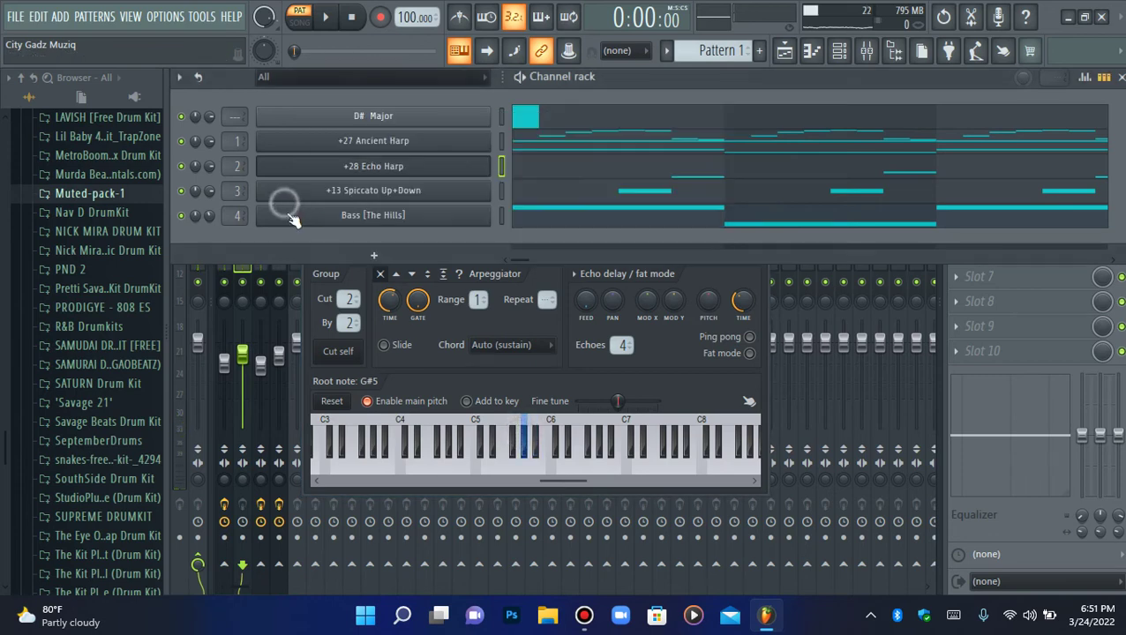
Set the root notes of the Bass [The Hills] and +13 Spiccato Up+Down channels to G#5 and play the pattern
{"action": "left_click", "coordinate": [315, 208]}
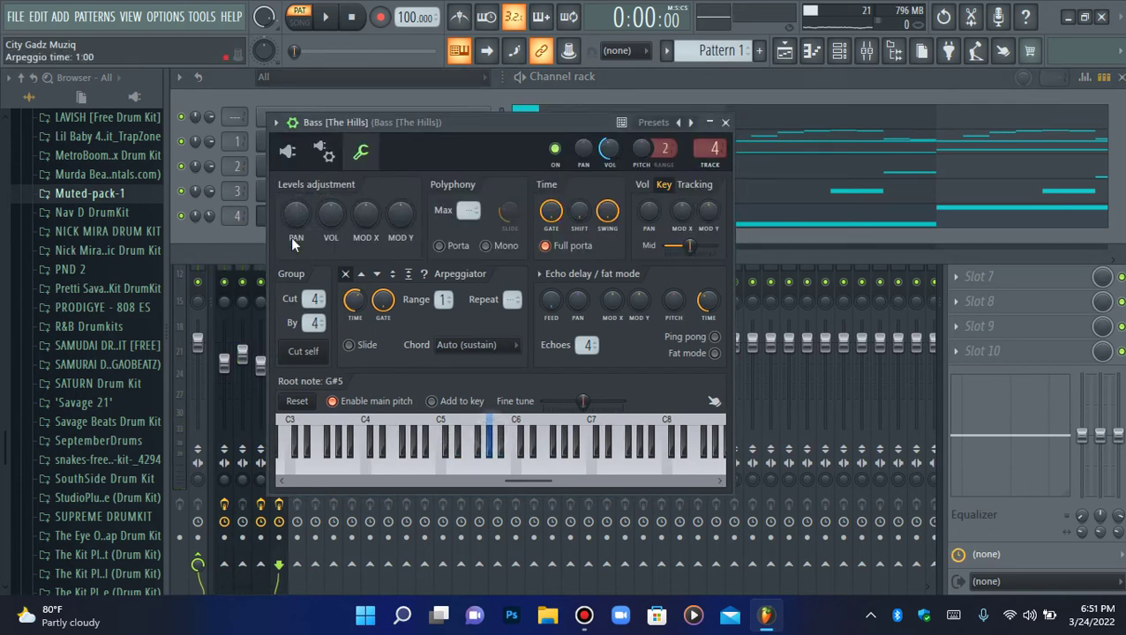
{"action": "left_click", "coordinate": [273, 203]}
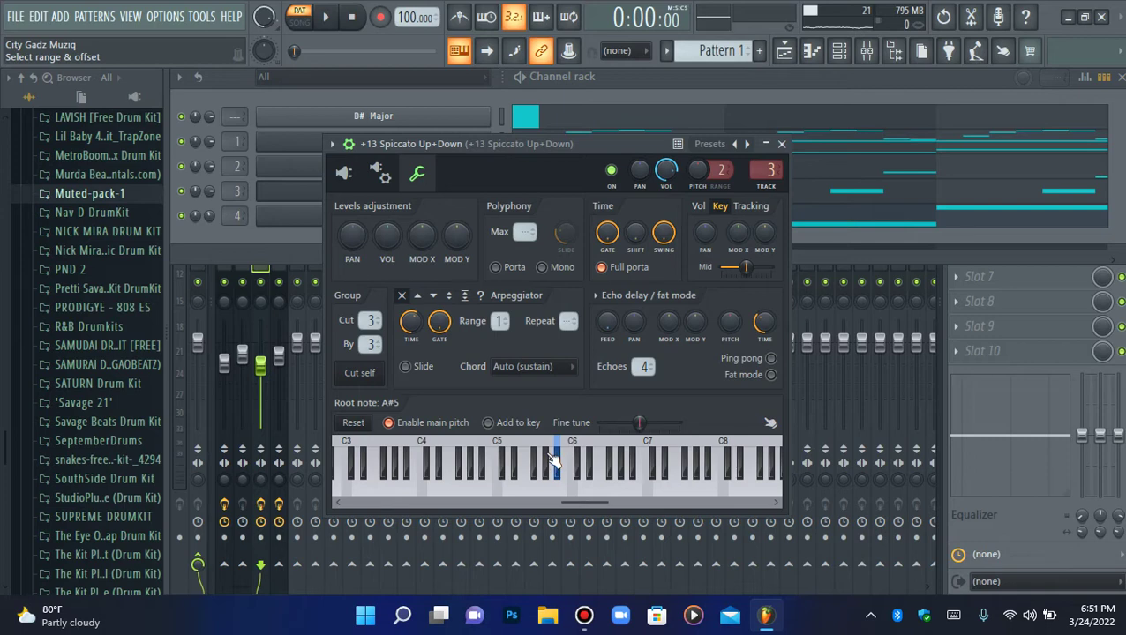
{"action": "left_click", "coordinate": [311, 196]}
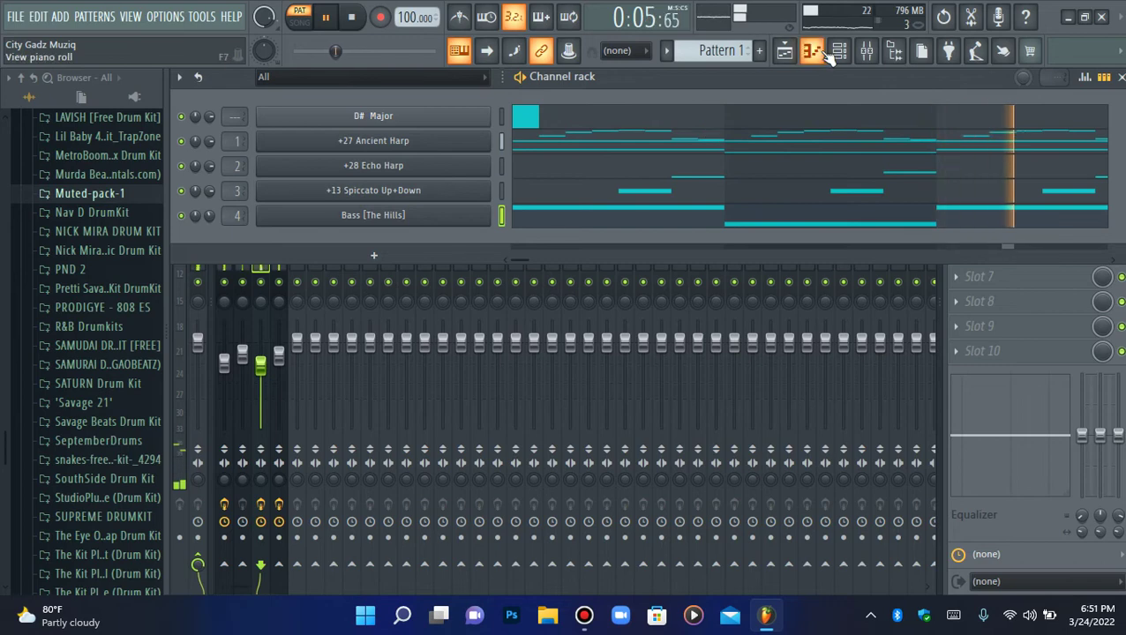
Readjust the root notes of the Ancient Harp, Echo Harp and Spiccato channels during playback, setting the Echo Harp's to G5
{"action": "left_click", "coordinate": [416, 141]}
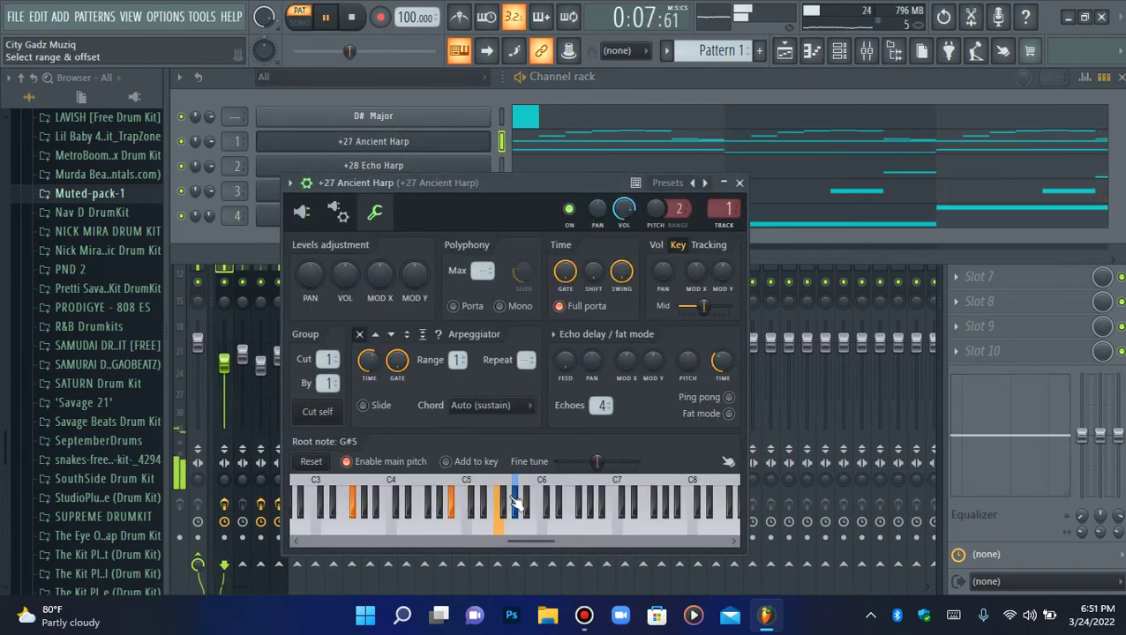
{"action": "left_click", "coordinate": [311, 165]}
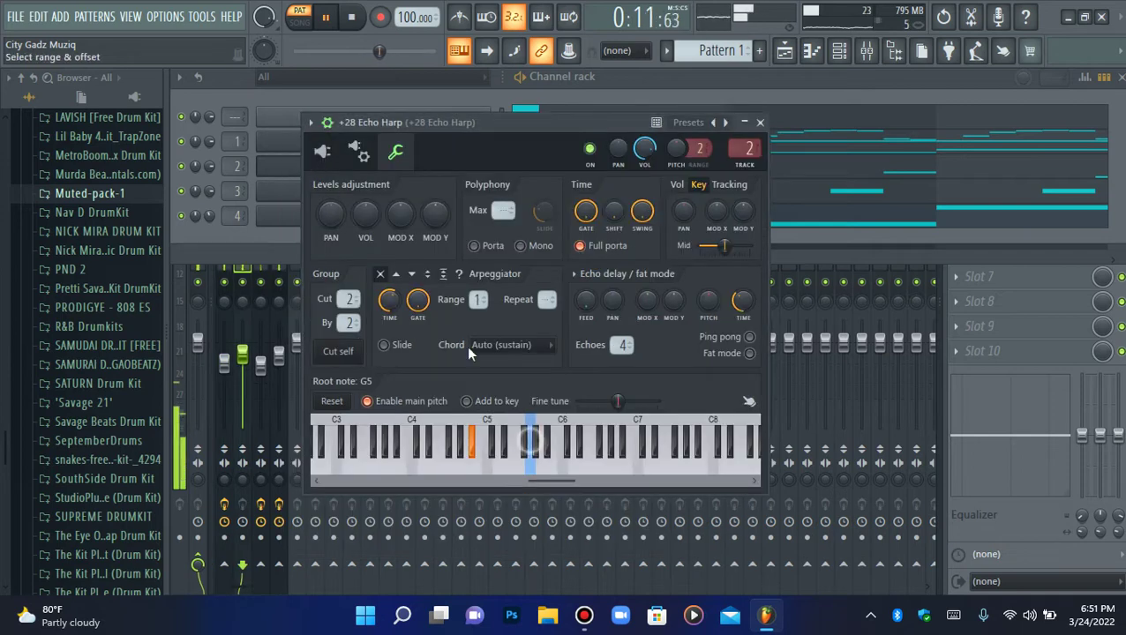
{"action": "left_click", "coordinate": [263, 189]}
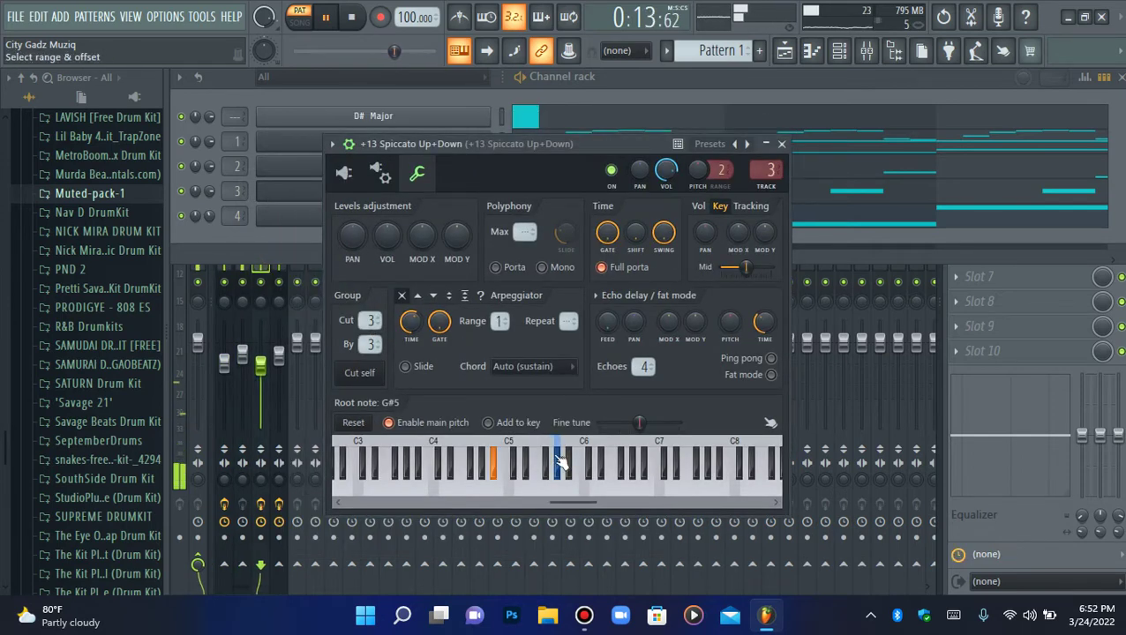
Set the bass channel's root note to F#5 and open the bass line in the piano roll
{"action": "left_click", "coordinate": [271, 220]}
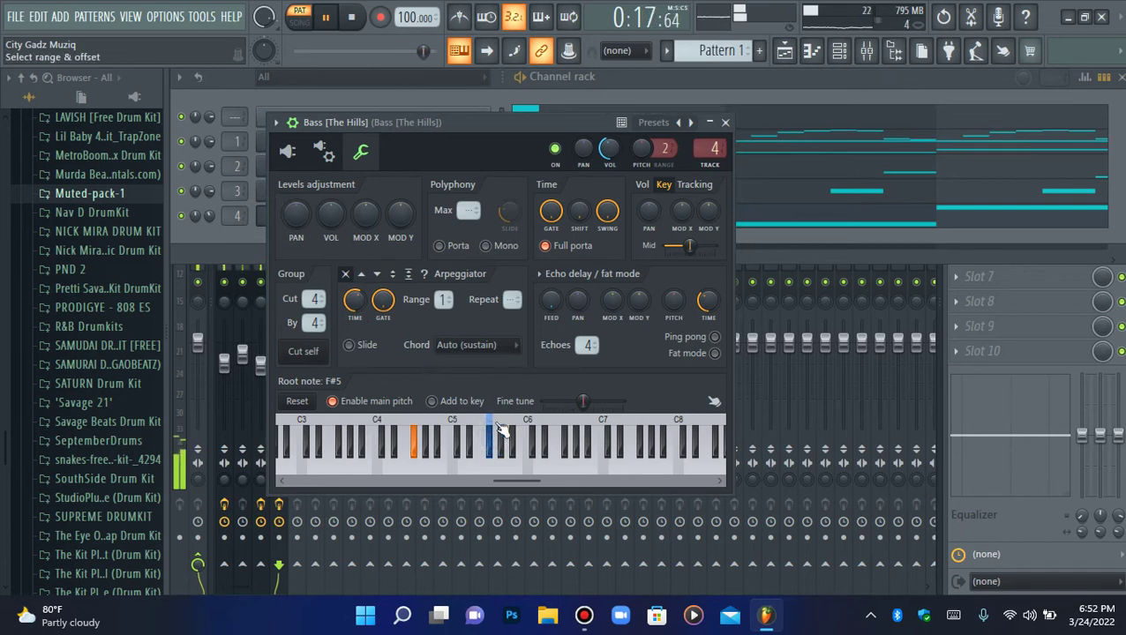
{"action": "left_click", "coordinate": [239, 221]}
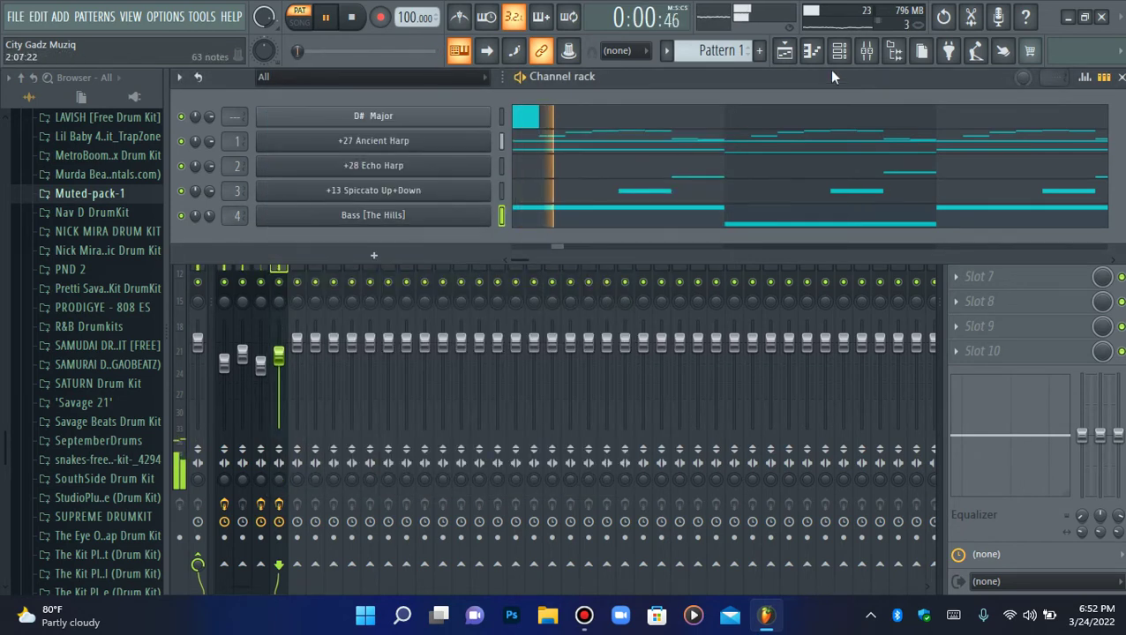
{"action": "left_click", "coordinate": [813, 52]}
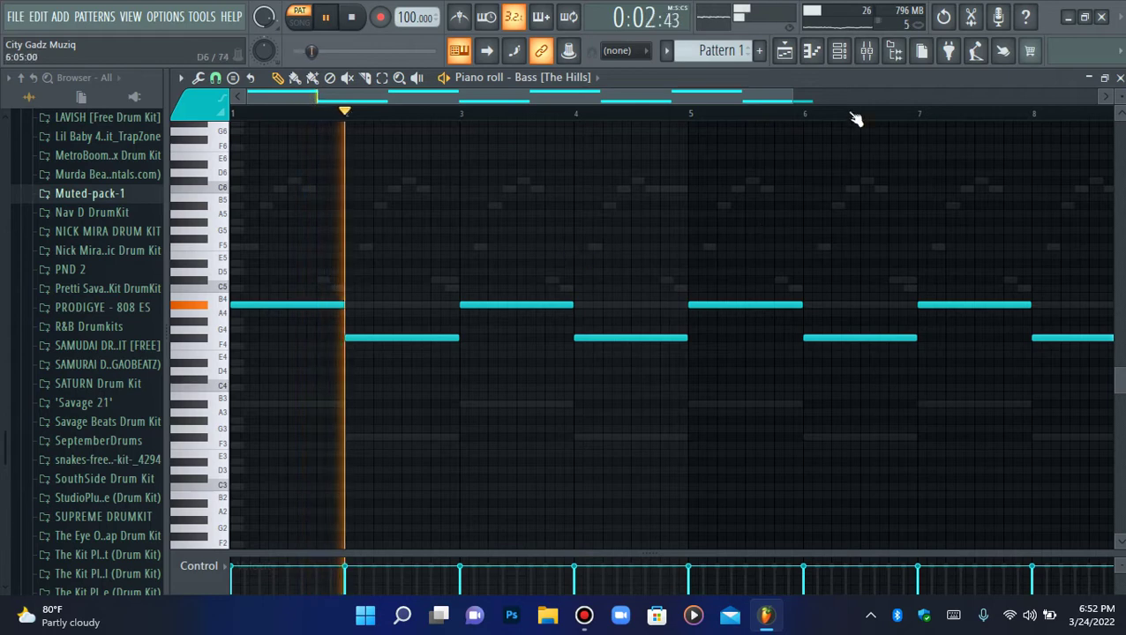
Add X SNARE (4) from the XXXTENTACION drum kit's X SNARES folder to the channel rack as a new channel
{"action": "left_click", "coordinate": [843, 51]}
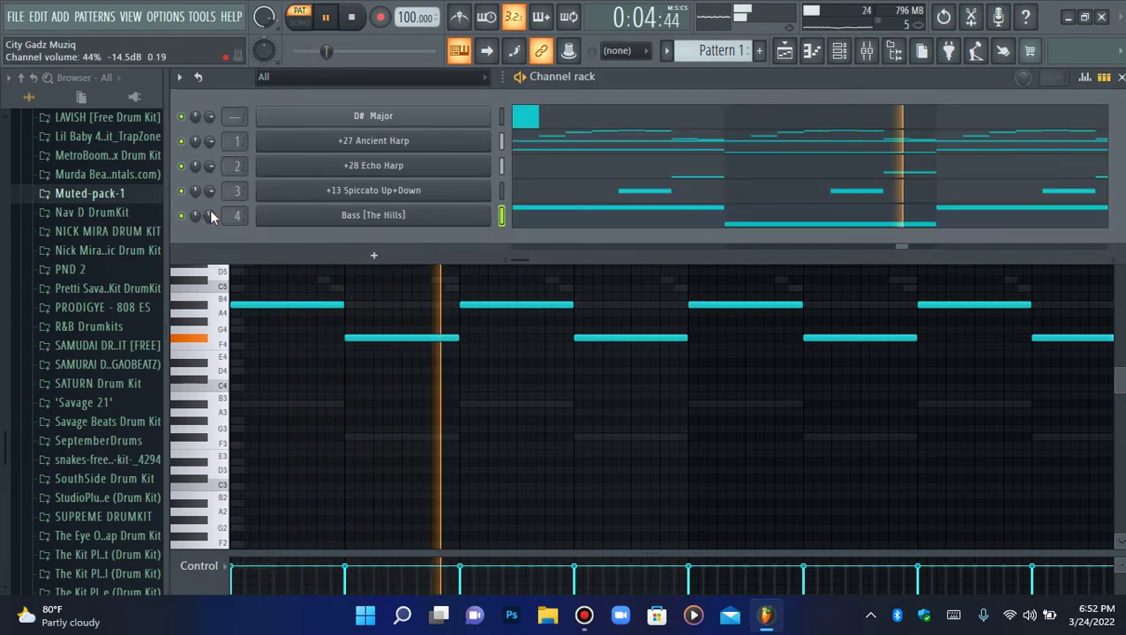
{"action": "scroll", "coordinate": [66, 407], "scroll_direction": "down", "scroll_amount": 8}
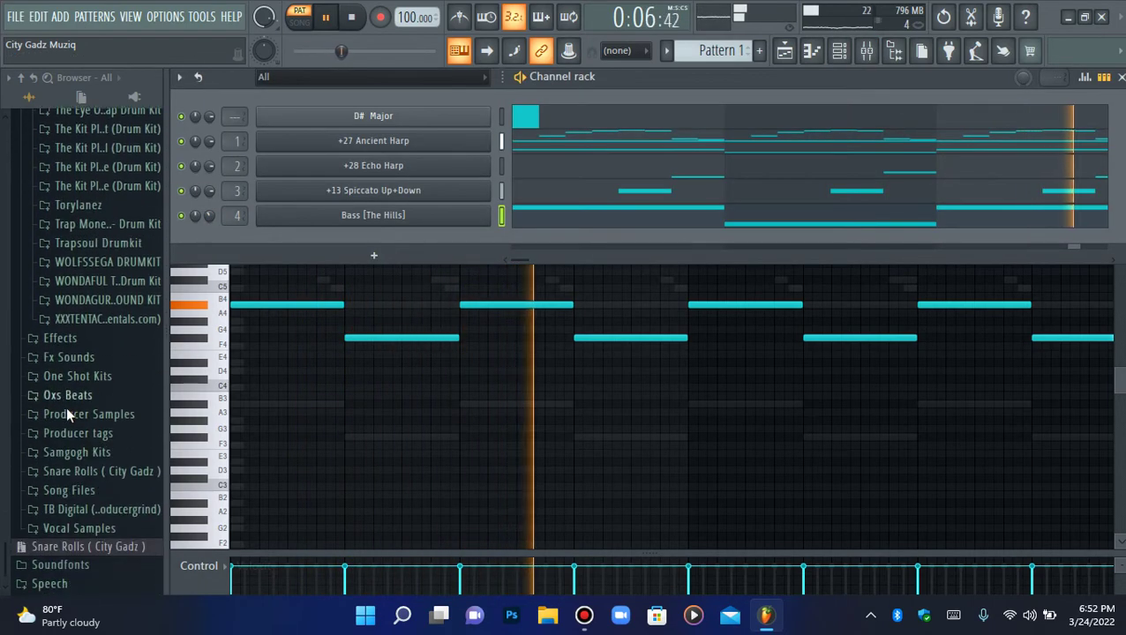
{"action": "left_click", "coordinate": [92, 302]}
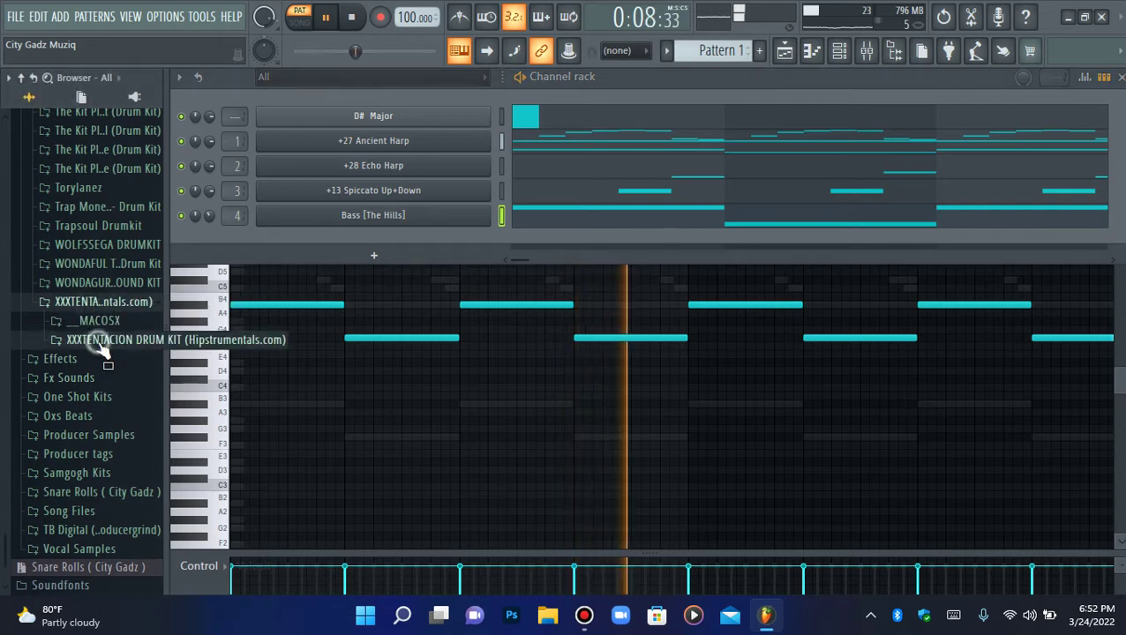
{"action": "left_click", "coordinate": [100, 339]}
{"action": "left_click", "coordinate": [102, 304]}
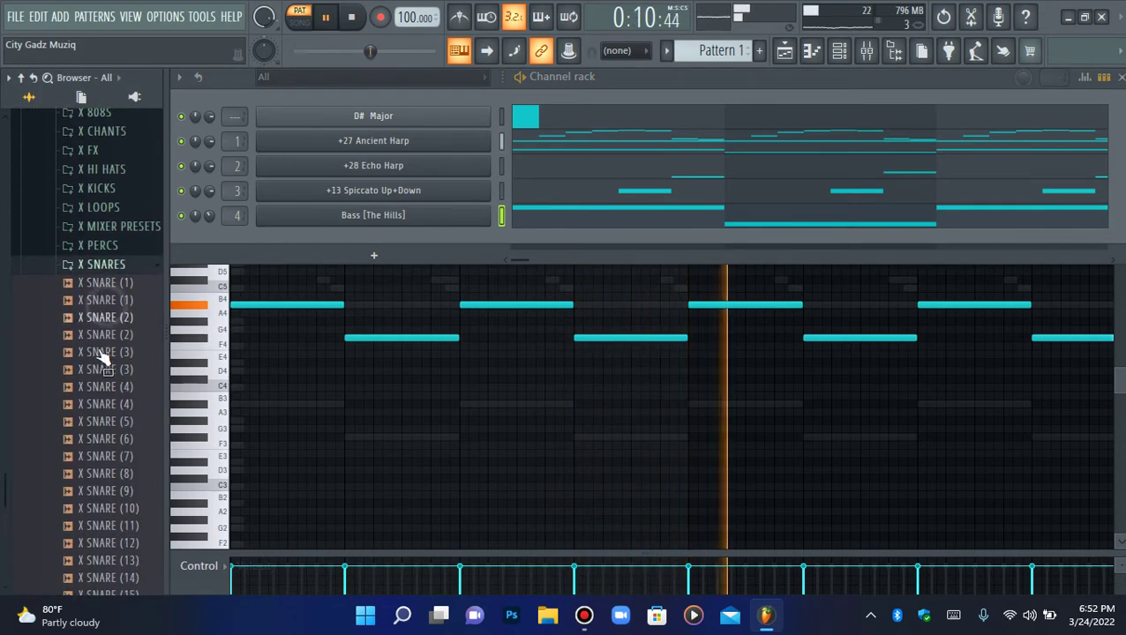
{"action": "key", "text": "space"}
{"action": "left_click_drag", "start_coordinate": [267, 279], "coordinate": [292, 240]}
{"action": "left_click", "coordinate": [120, 271]}
{"action": "scroll", "coordinate": [121, 271], "scroll_direction": "up", "scroll_amount": 3}
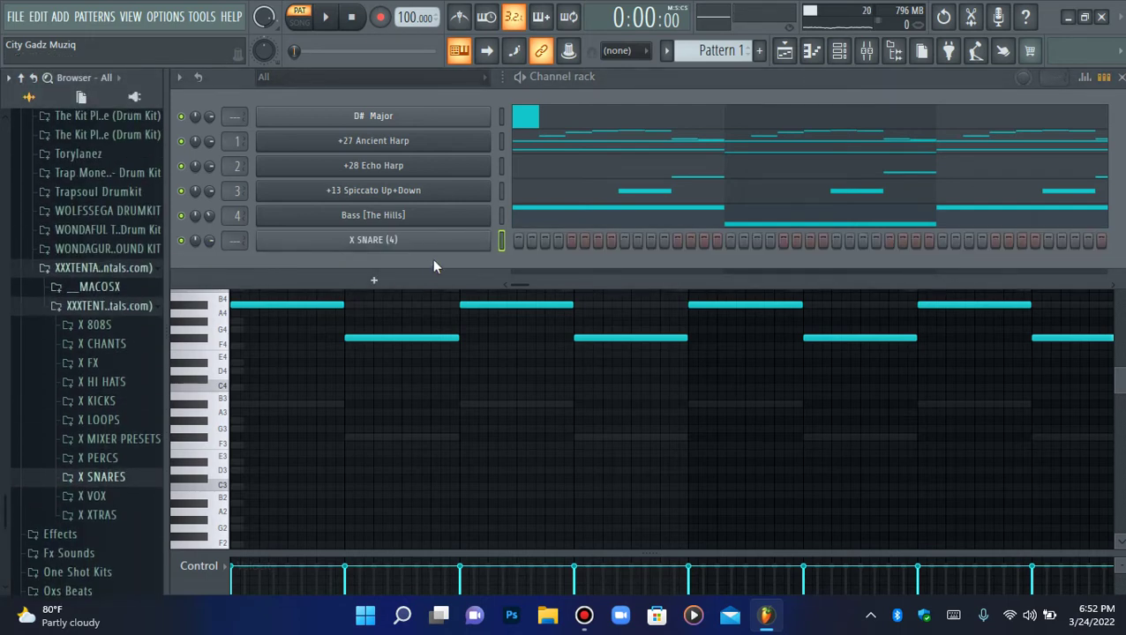
Program X SNARE (4) hits on steps 7 and 13 of bars 1 to 3 in the channel rack
{"action": "key", "text": "space"}
{"action": "left_click", "coordinate": [596, 241]}
{"action": "left_click", "coordinate": [676, 241]}
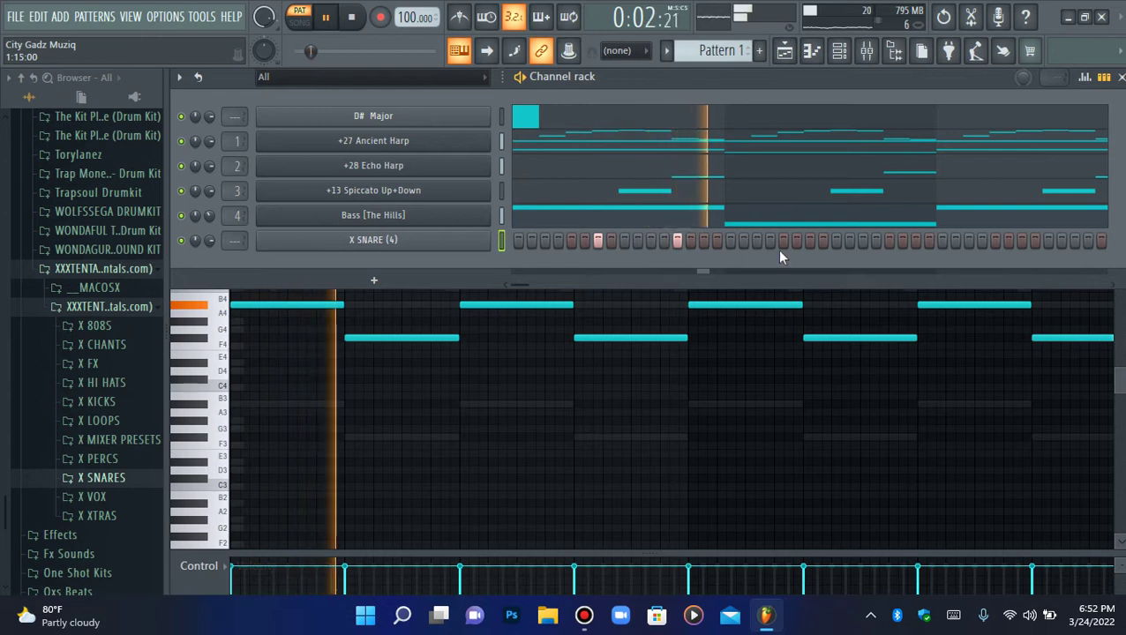
{"action": "left_click", "coordinate": [809, 241]}
{"action": "left_click", "coordinate": [889, 240]}
{"action": "left_click", "coordinate": [1021, 241]}
{"action": "key", "text": "space"}
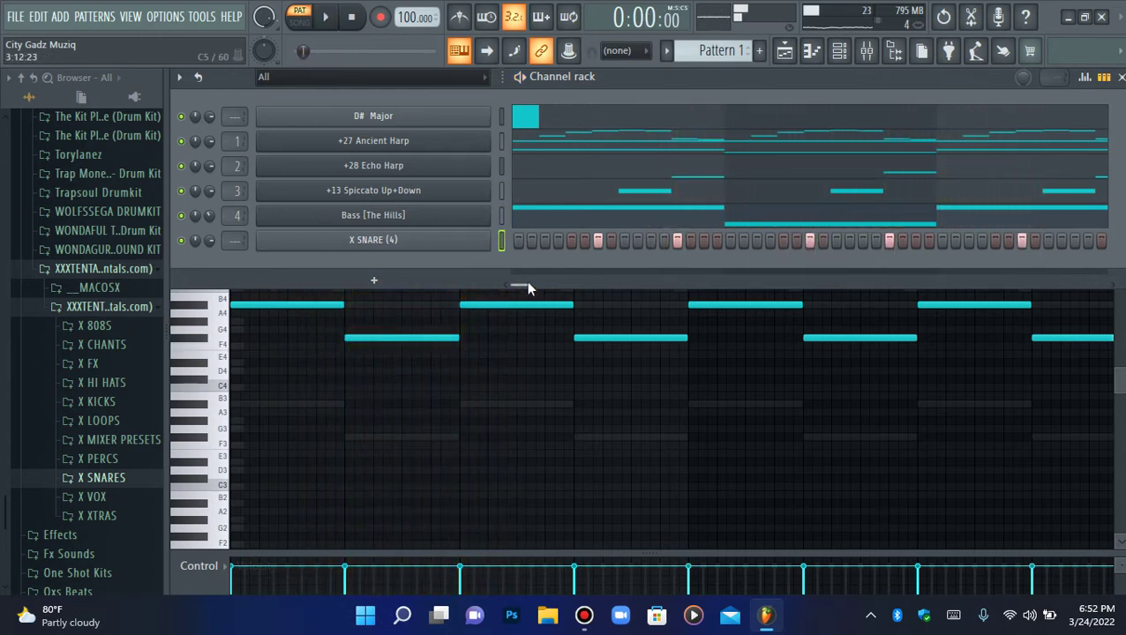
{"action": "left_click_drag", "start_coordinate": [522, 285], "coordinate": [526, 285]}
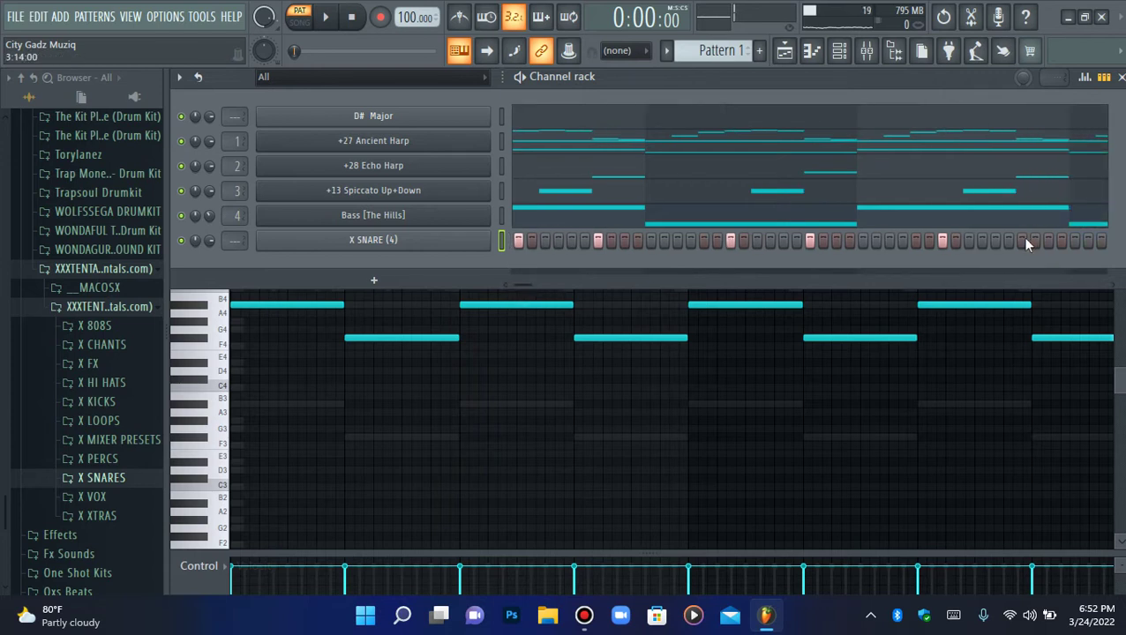
Check the X SNARE (4) notes in the piano roll, and add hits on steps 7 and 13 of bar 4
{"action": "right_click", "coordinate": [460, 243]}
{"action": "left_click", "coordinate": [505, 240]}
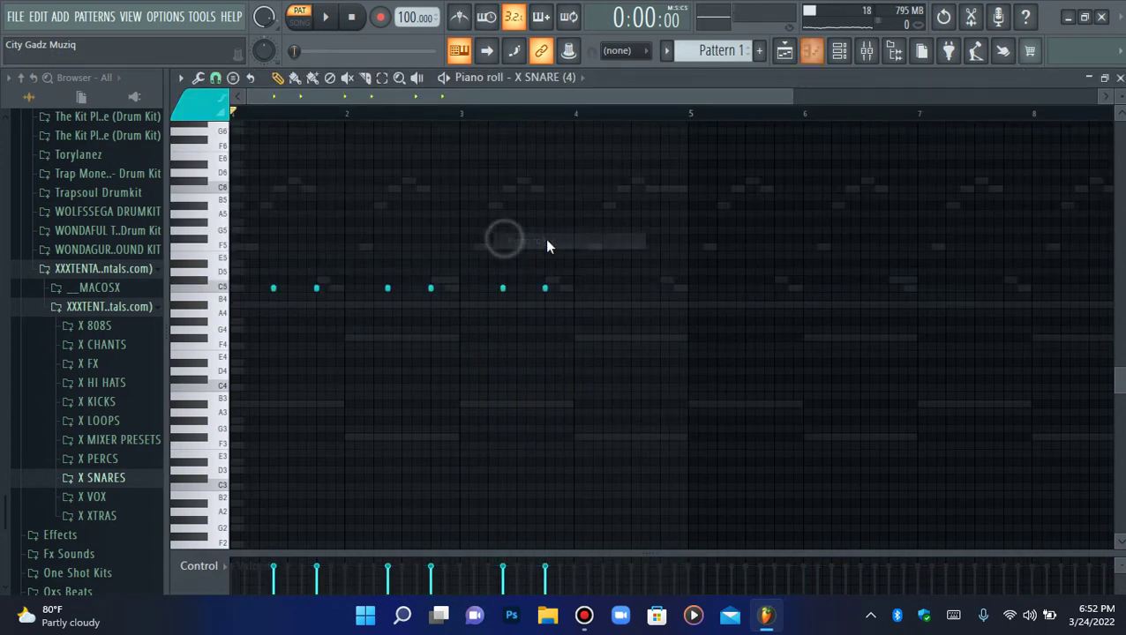
{"action": "key", "text": "space"}
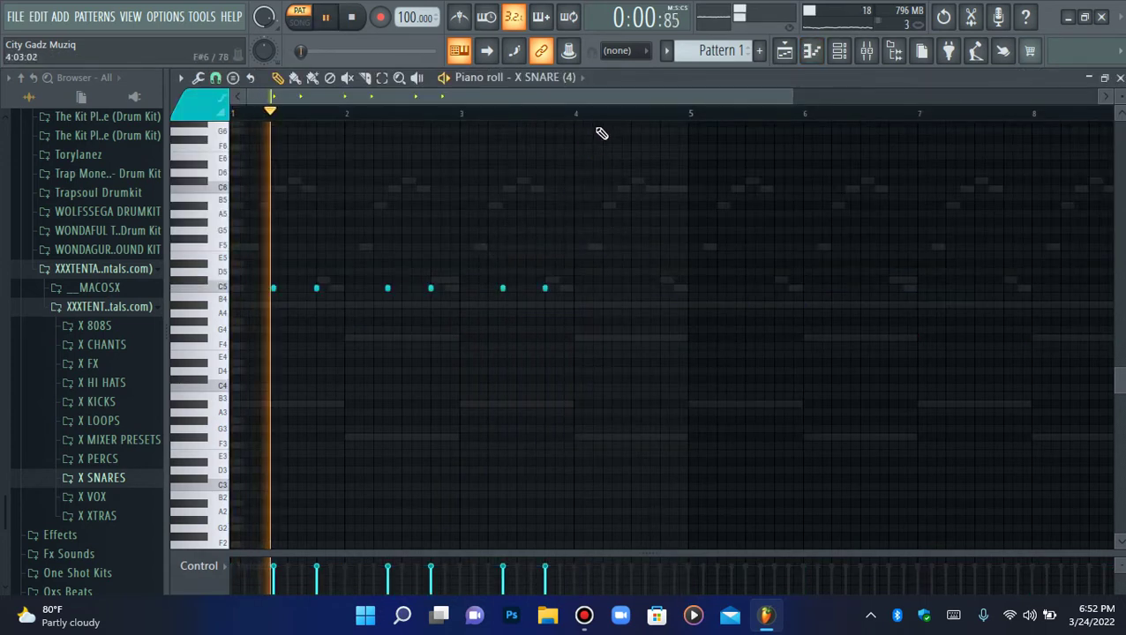
{"action": "left_click", "coordinate": [839, 51]}
{"action": "left_click_drag", "start_coordinate": [522, 286], "coordinate": [534, 285]}
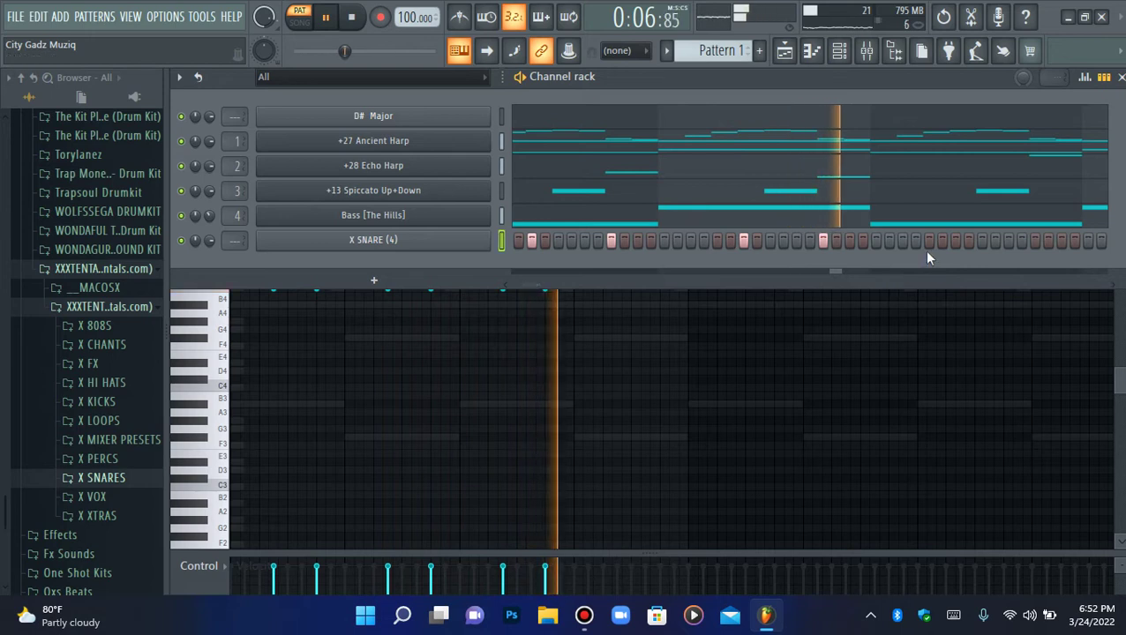
{"action": "left_click", "coordinate": [1034, 240]}
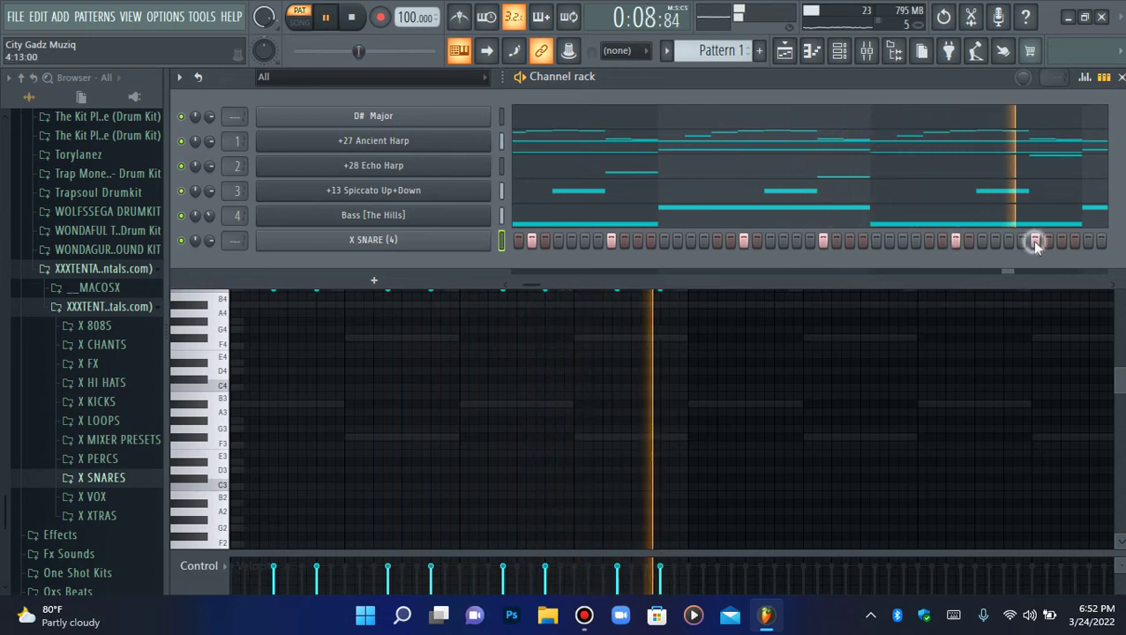
{"action": "key", "text": "space"}
Audition other samples in the X SNARES folder and add X SNARE (12) as a new channel
{"action": "left_click", "coordinate": [101, 477]}
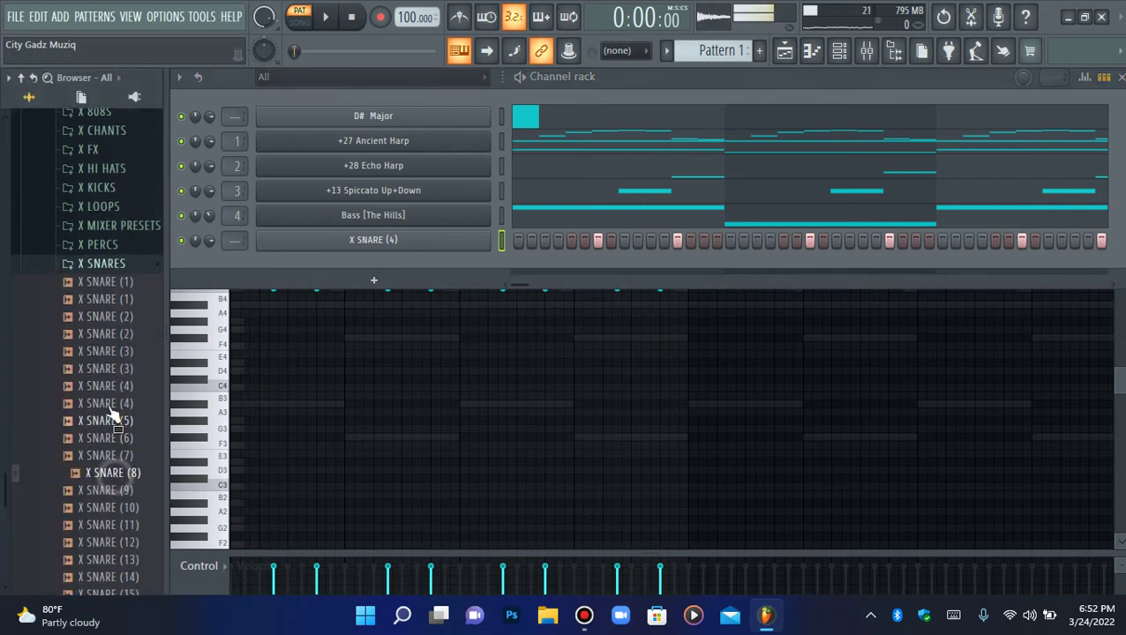
{"action": "left_click", "coordinate": [104, 491]}
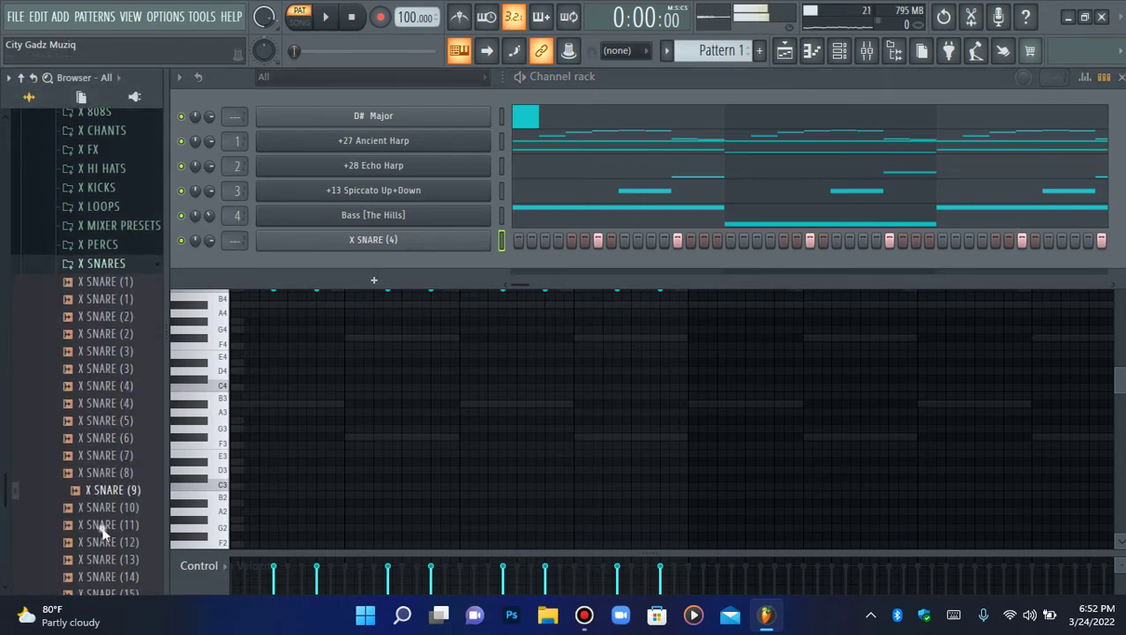
{"action": "scroll", "coordinate": [124, 511], "scroll_direction": "down", "scroll_amount": 2}
{"action": "left_click", "coordinate": [119, 425]}
{"action": "left_click", "coordinate": [122, 453]}
{"action": "left_click_drag", "start_coordinate": [252, 343], "coordinate": [347, 266]}
Program X SNARE (12) hits on steps 13 and 15 of bar 1 while playing the pattern
{"action": "key", "text": "space"}
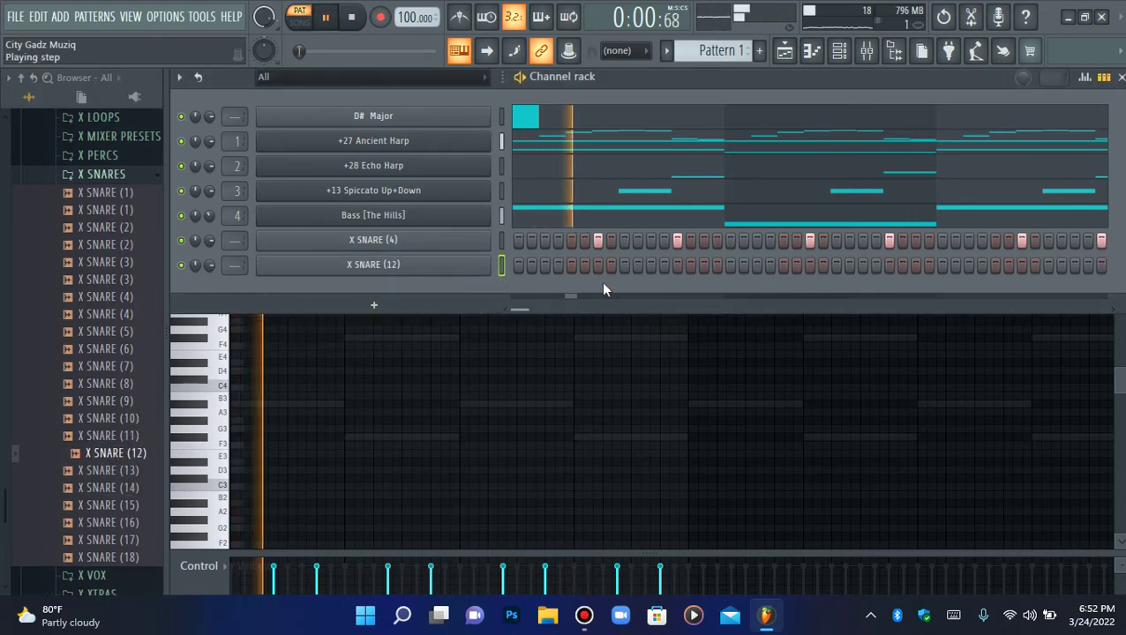
{"action": "left_click", "coordinate": [677, 265]}
{"action": "left_click", "coordinate": [701, 265]}
{"action": "left_click", "coordinate": [676, 265]}
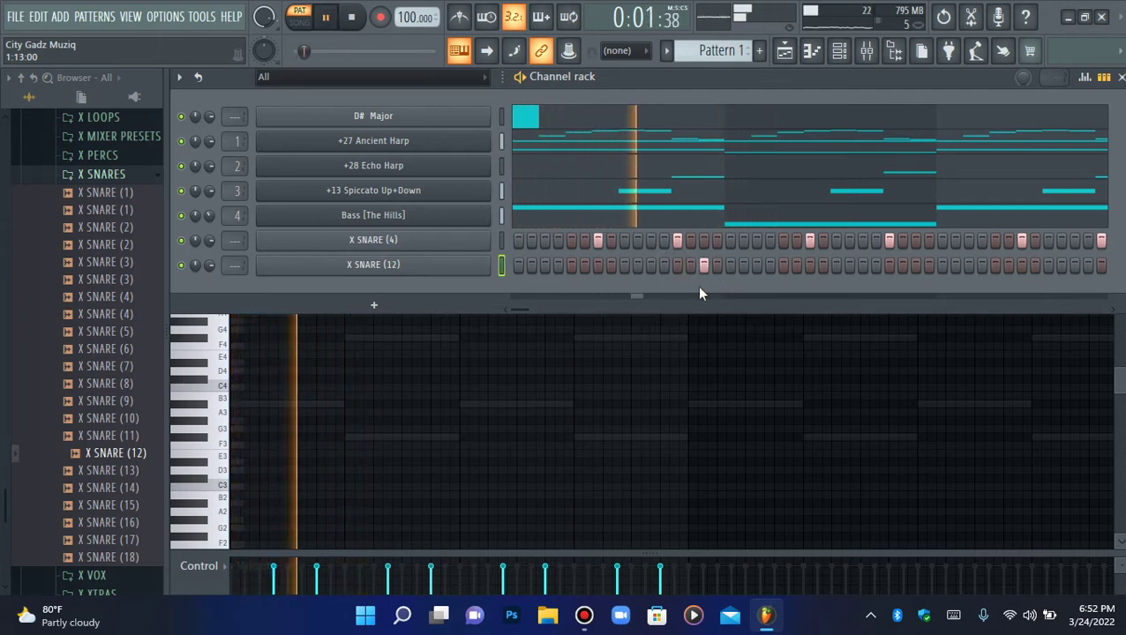
{"action": "key", "text": "space"}
{"action": "left_click", "coordinate": [677, 265]}
Swap the second snare channel's sample for X SNARE (13), and add hits on step 13 of bar 3 and step 11 of bar 4
{"action": "left_click_drag", "start_coordinate": [111, 470], "coordinate": [352, 265]}
{"action": "key", "text": "space"}
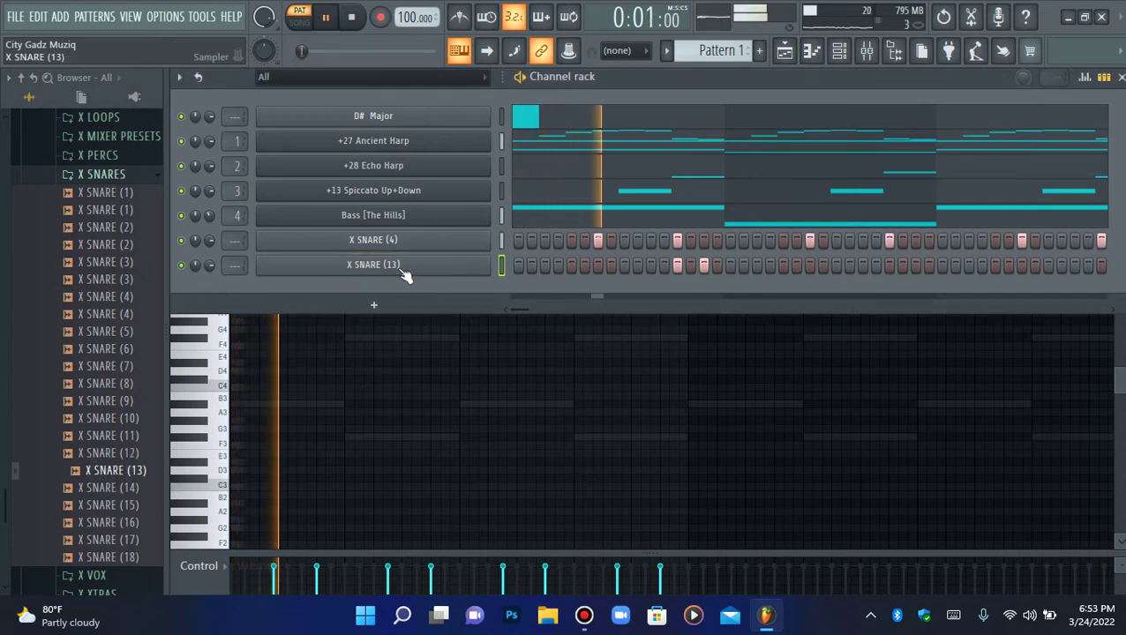
{"action": "left_click_drag", "start_coordinate": [519, 310], "coordinate": [538, 309]}
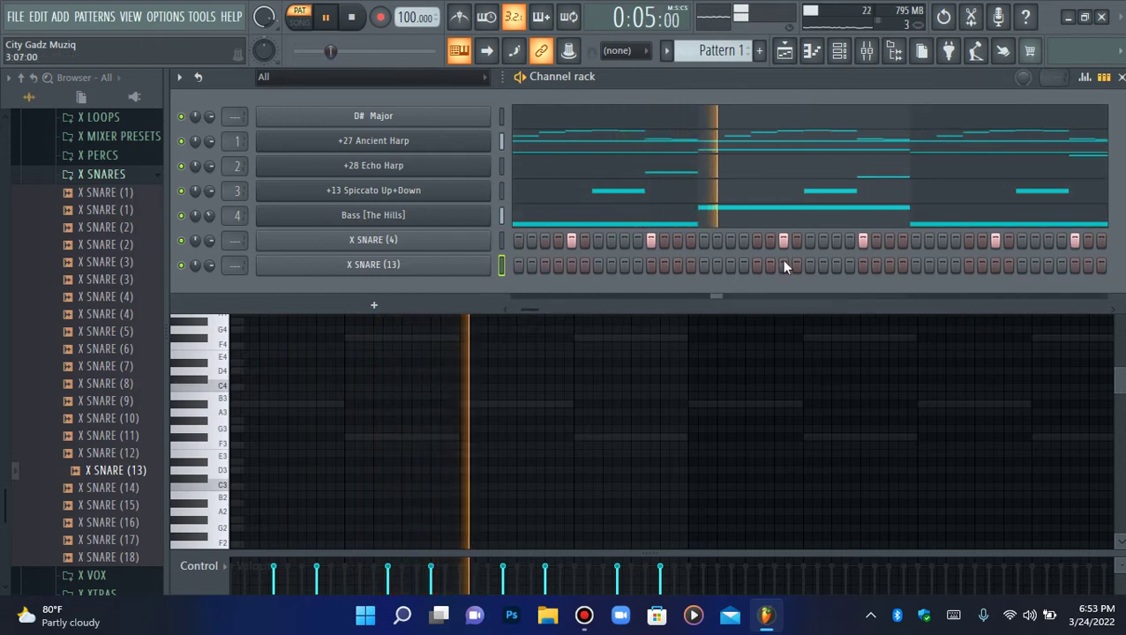
{"action": "left_click", "coordinate": [863, 265]}
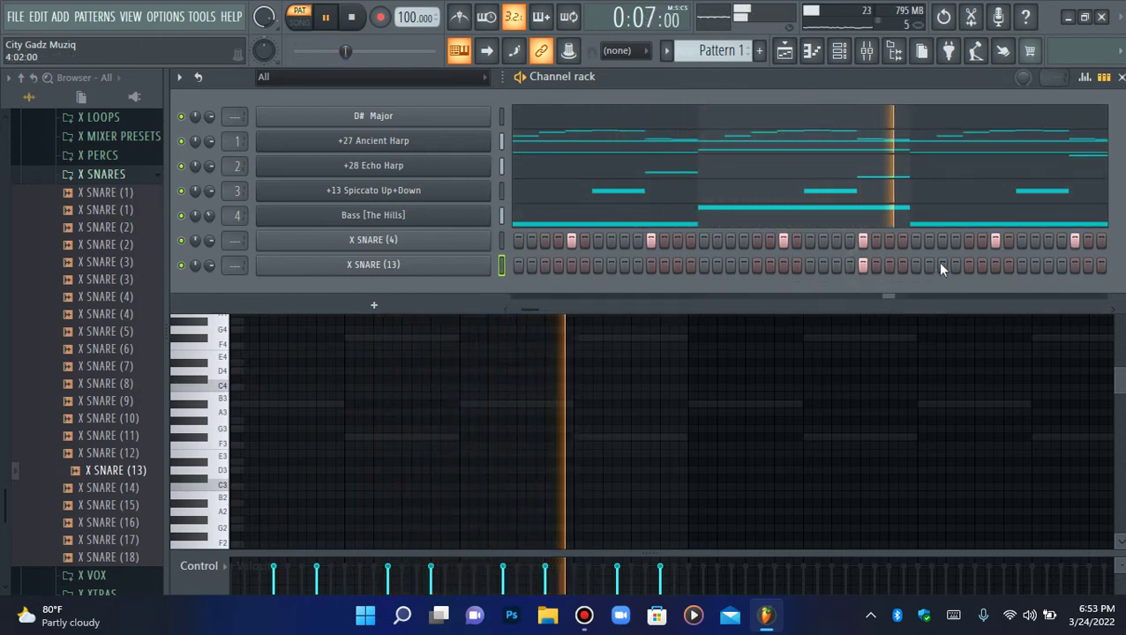
{"action": "left_click", "coordinate": [1049, 265]}
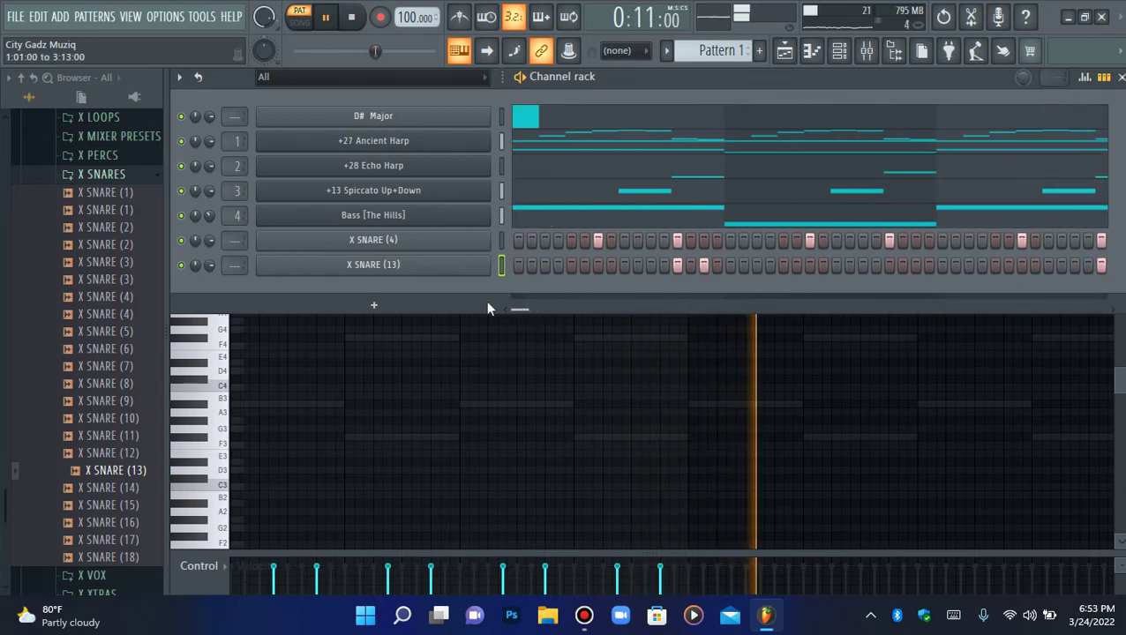
{"action": "key", "text": "space"}
Duplicate the X SNARE (4) notes of bars 1 to 4 into bars 5 to 8 in the piano roll
{"action": "right_click", "coordinate": [422, 241]}
{"action": "left_click", "coordinate": [476, 249]}
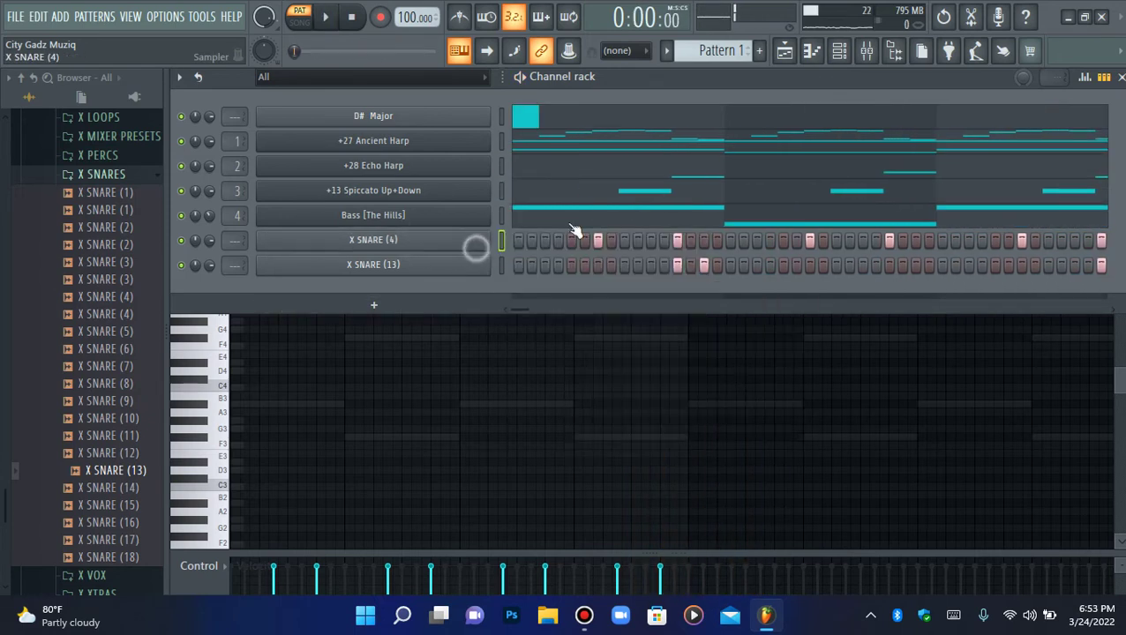
{"action": "left_click", "coordinate": [812, 53]}
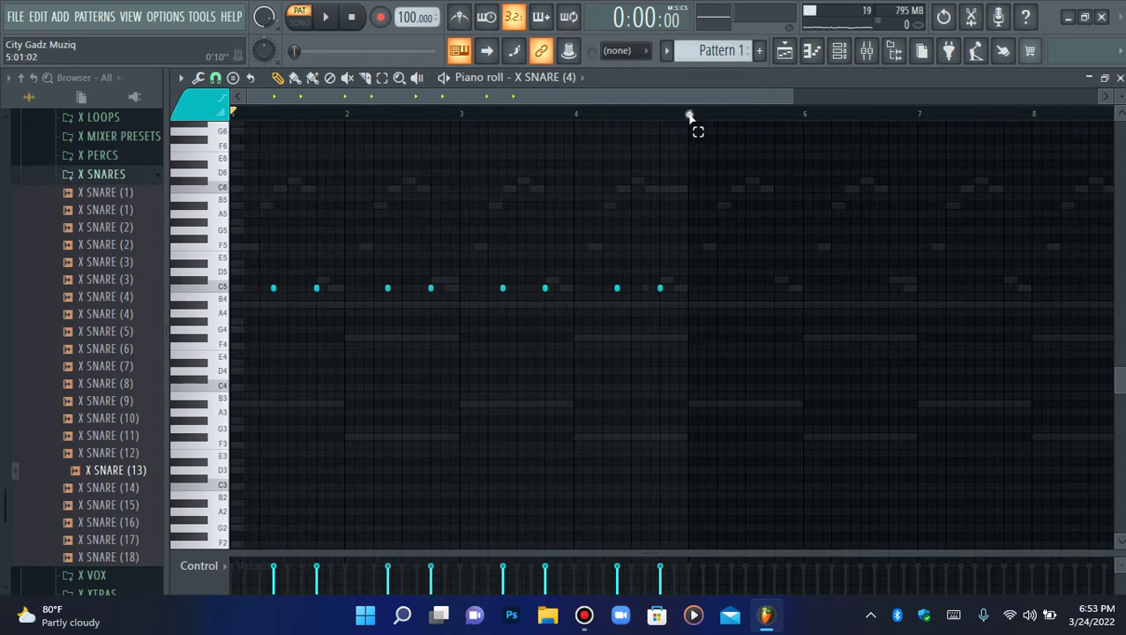
{"action": "left_click_drag", "start_coordinate": [689, 116], "coordinate": [3, 132]}
{"action": "key", "text": "ctrl+b"}
Switch the piano roll to X SNARE (13) and duplicate its notes of bars 1 to 4 into bars 5 to 8
{"action": "left_click", "coordinate": [530, 77]}
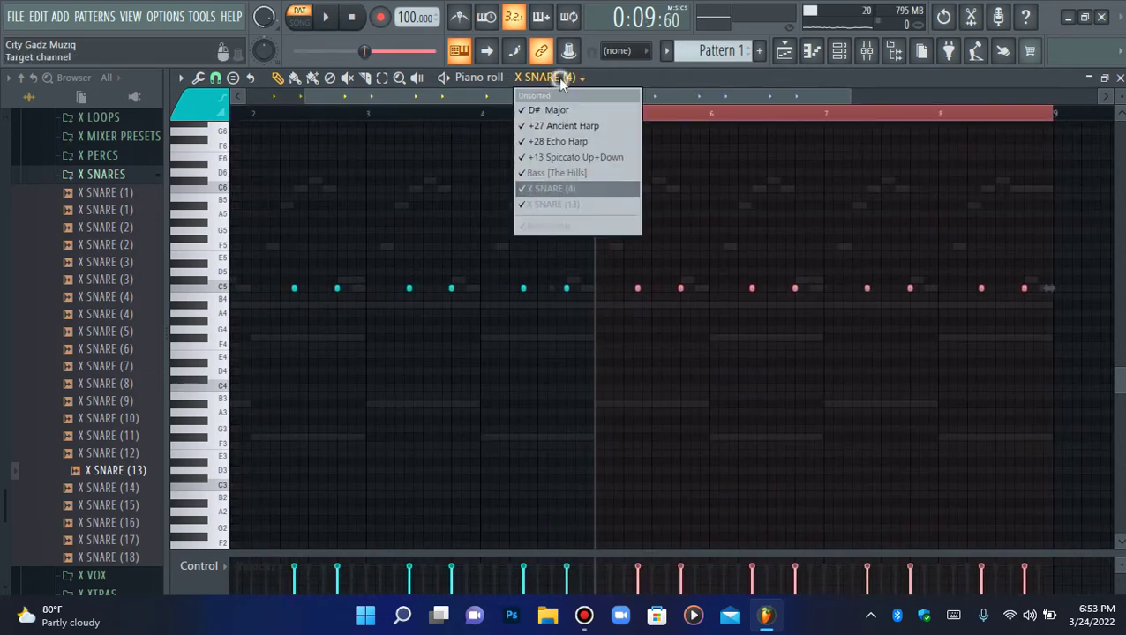
{"action": "left_click", "coordinate": [559, 205]}
{"action": "left_click_drag", "start_coordinate": [1008, 113], "coordinate": [3, 112]}
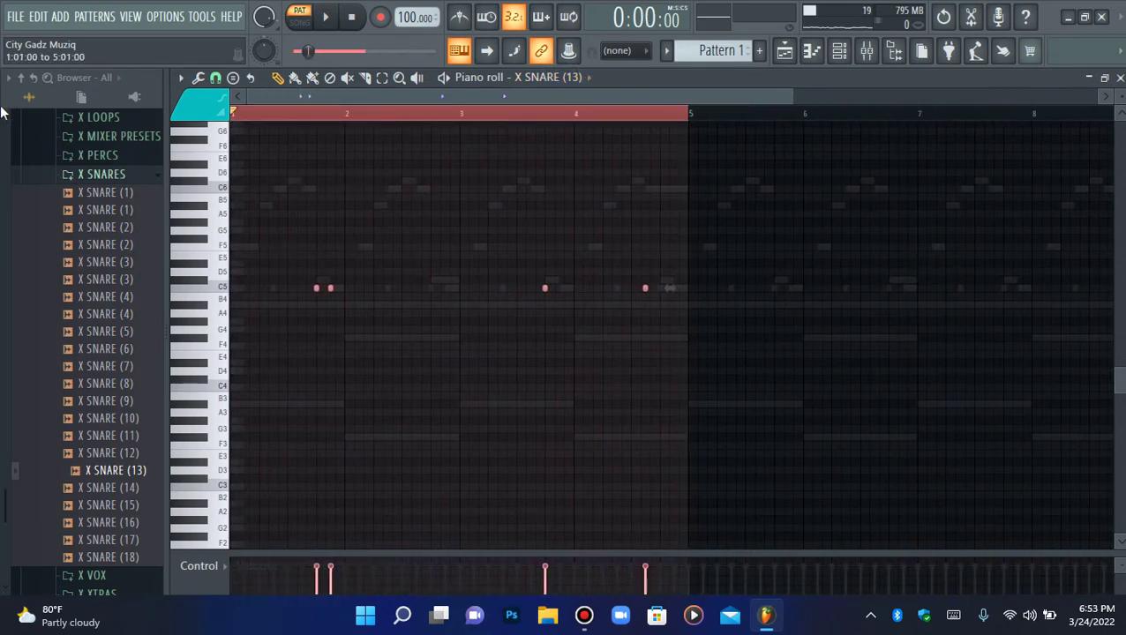
{"action": "key", "text": "ctrl+b"}
{"action": "key", "text": "ctrl+d"}
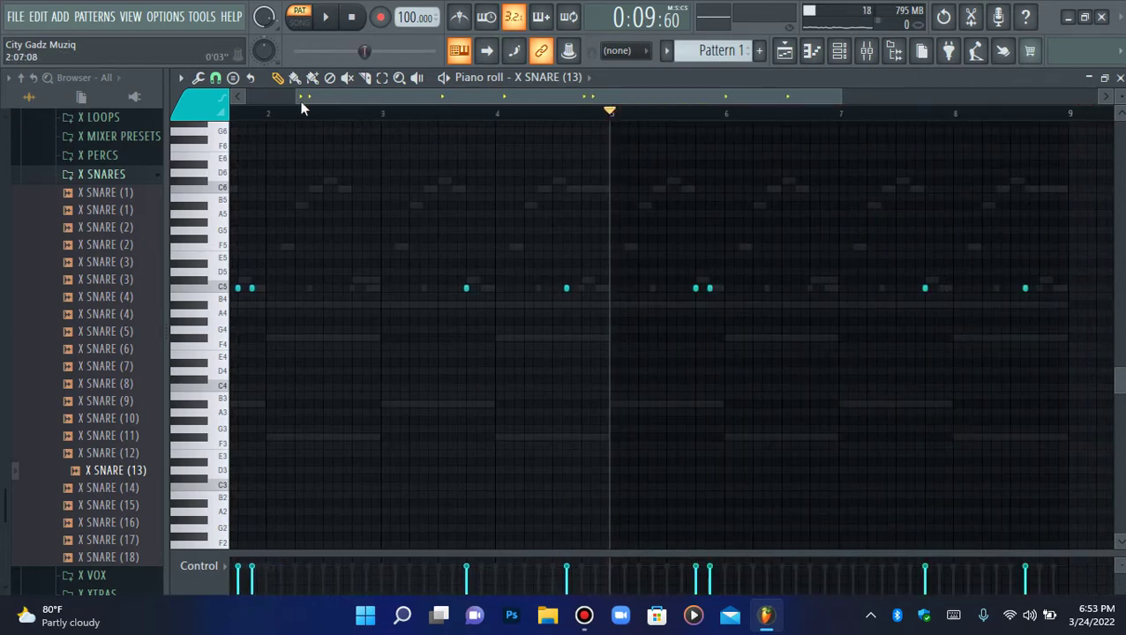
{"action": "left_click_drag", "start_coordinate": [298, 99], "coordinate": [38, 115]}
Replace the X SNARE (13) sample with Z6 CLAP 3 from the FORNUTO Z kit in the TB Digital folder, and play the pattern
{"action": "left_click", "coordinate": [99, 121]}
{"action": "left_click", "coordinate": [100, 210]}
{"action": "scroll", "coordinate": [104, 231], "scroll_direction": "up", "scroll_amount": 4}
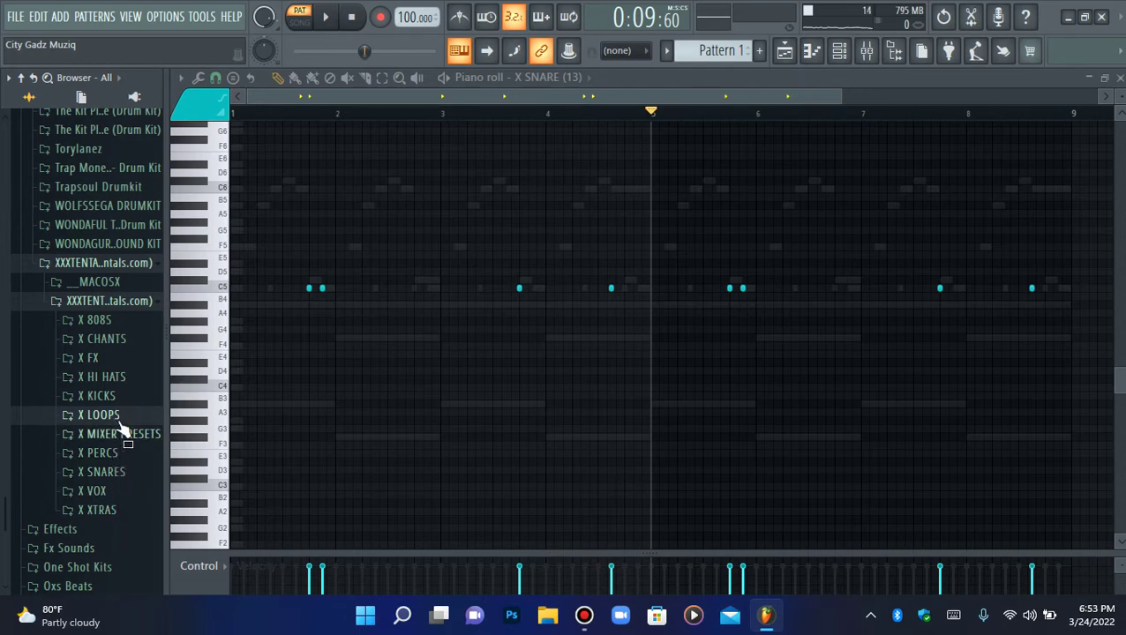
{"action": "left_click", "coordinate": [97, 263]}
{"action": "scroll", "coordinate": [95, 281], "scroll_direction": "up", "scroll_amount": 10}
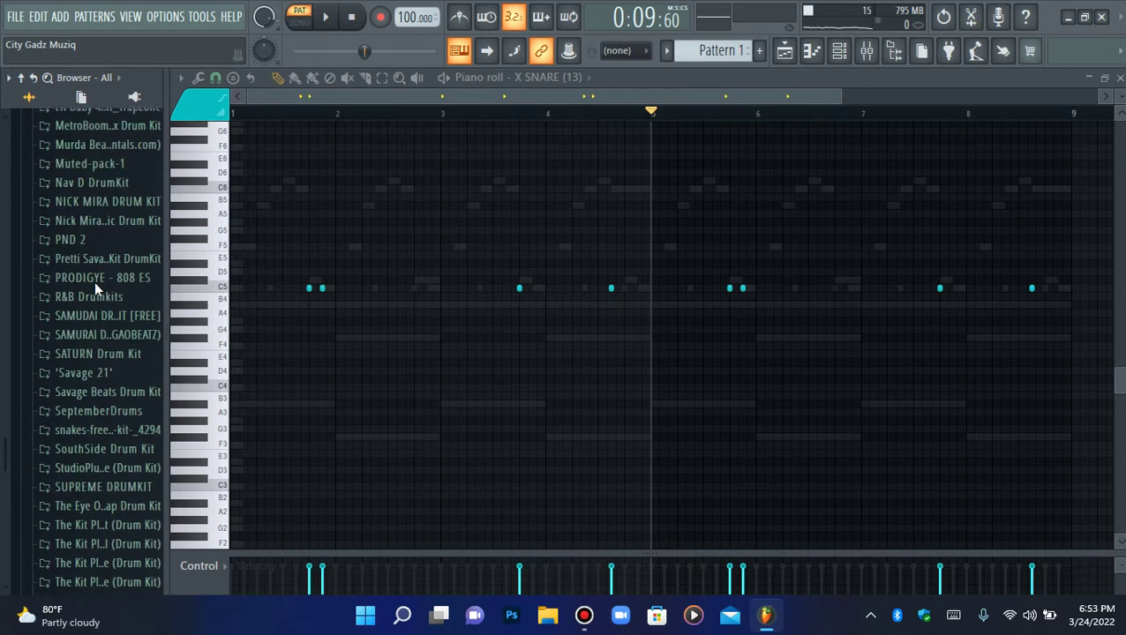
{"action": "scroll", "coordinate": [95, 282], "scroll_direction": "down", "scroll_amount": 10}
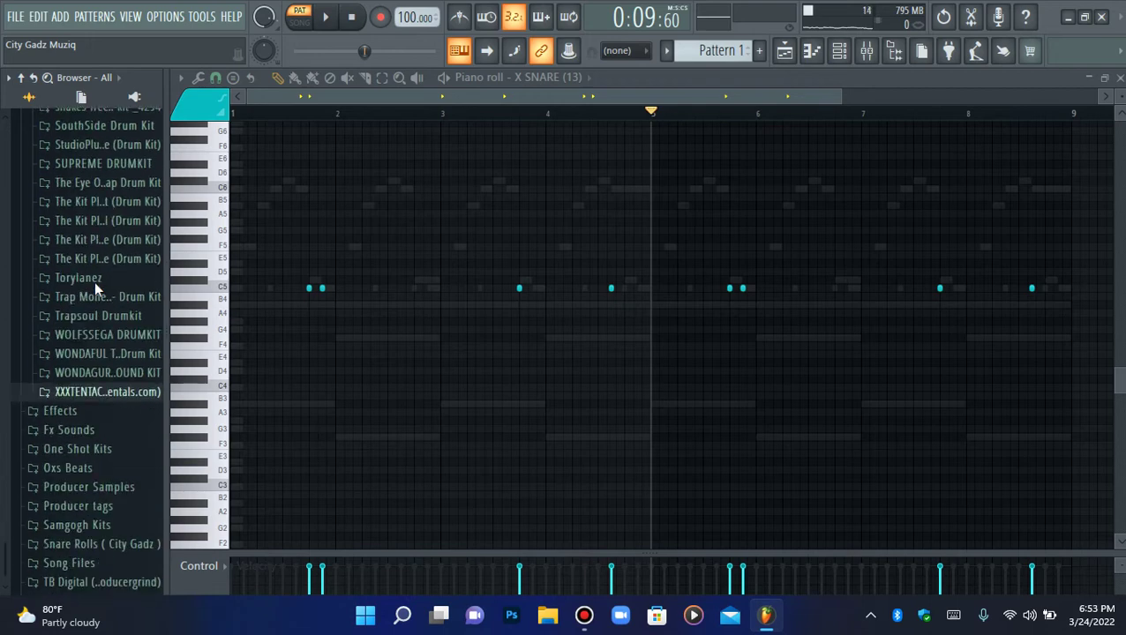
{"action": "left_click", "coordinate": [86, 494]}
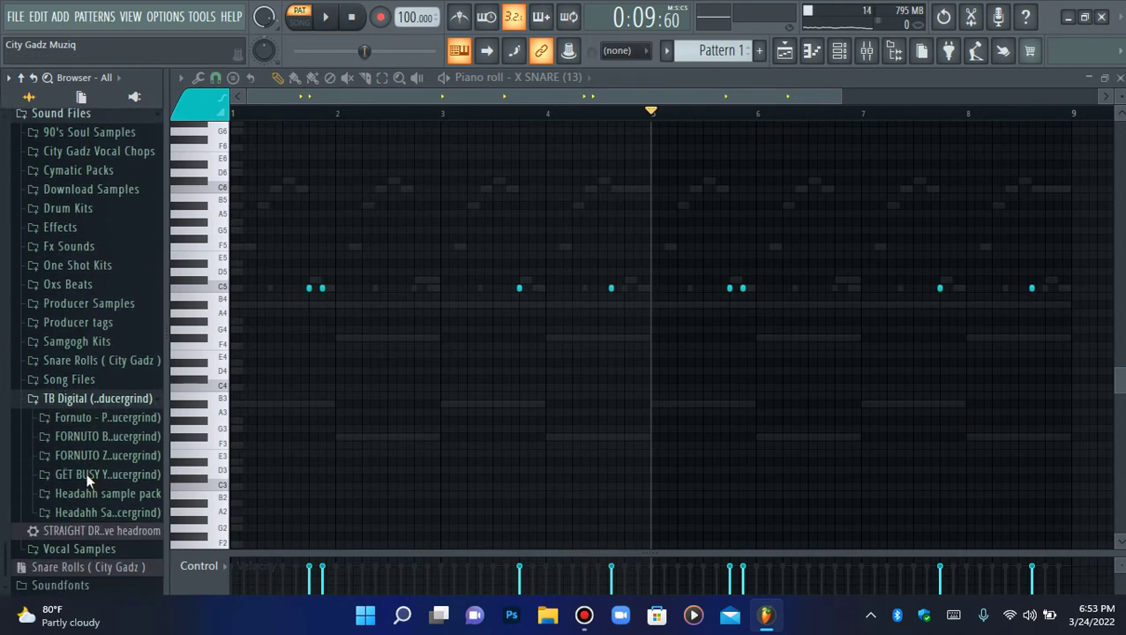
{"action": "scroll", "coordinate": [88, 467], "scroll_direction": "down", "scroll_amount": 1}
{"action": "left_click", "coordinate": [97, 416]}
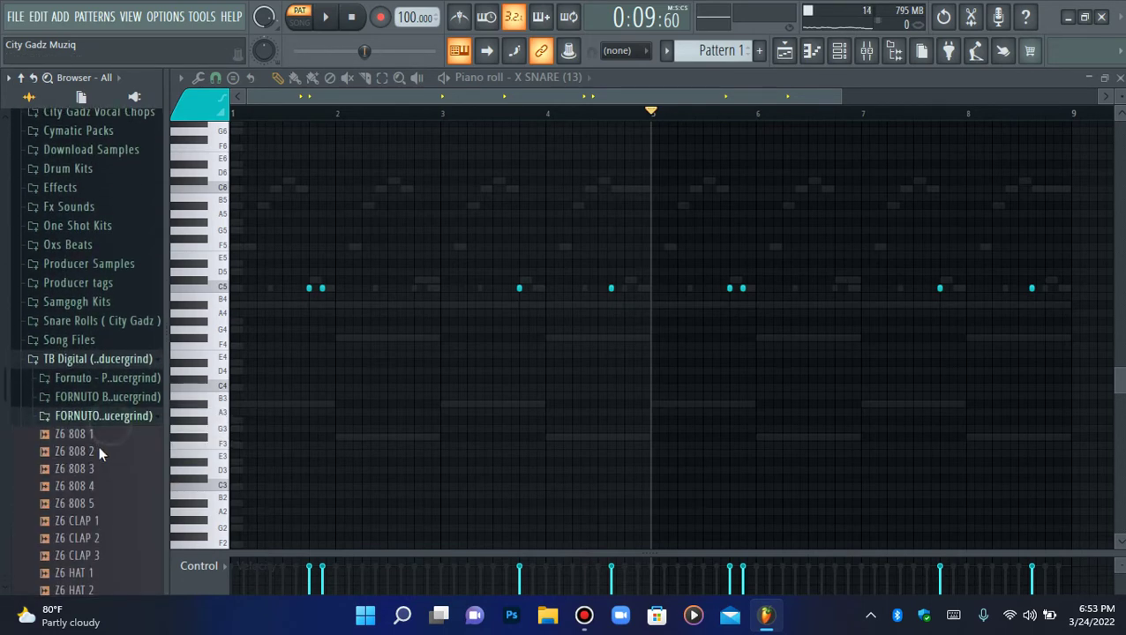
{"action": "left_click", "coordinate": [85, 557]}
{"action": "left_click_drag", "start_coordinate": [88, 557], "coordinate": [399, 269]}
{"action": "key", "text": "space"}
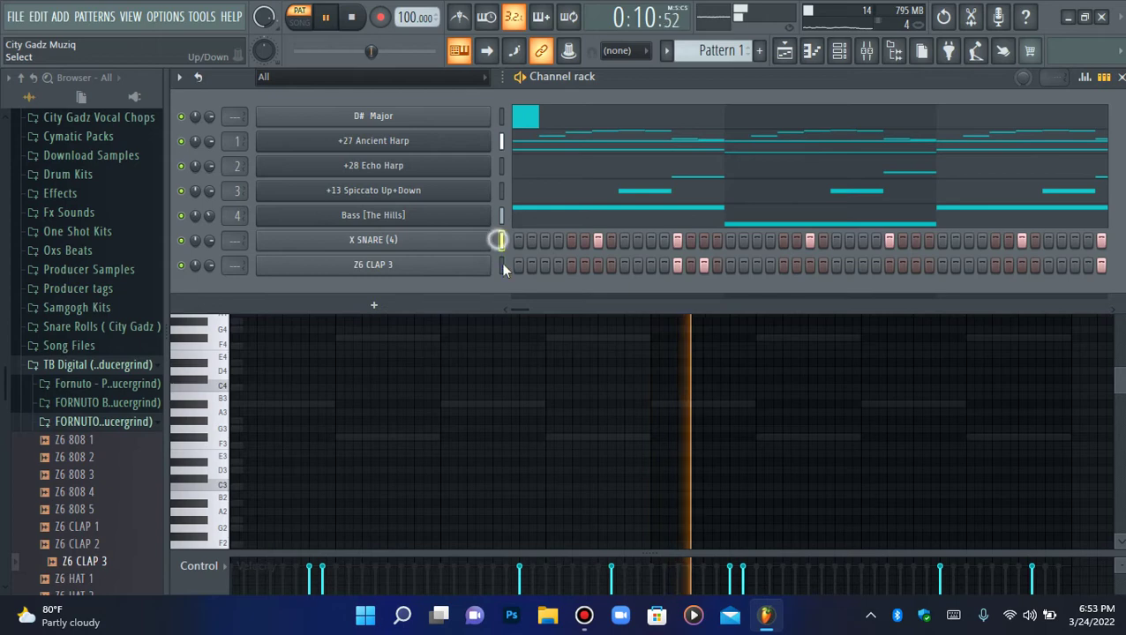
Route the X SNARE (4) and Z6 CLAP 3 channels to mixer tracks starting from Insert 5, and pan the clap slightly off centre
{"action": "left_click", "coordinate": [865, 51]}
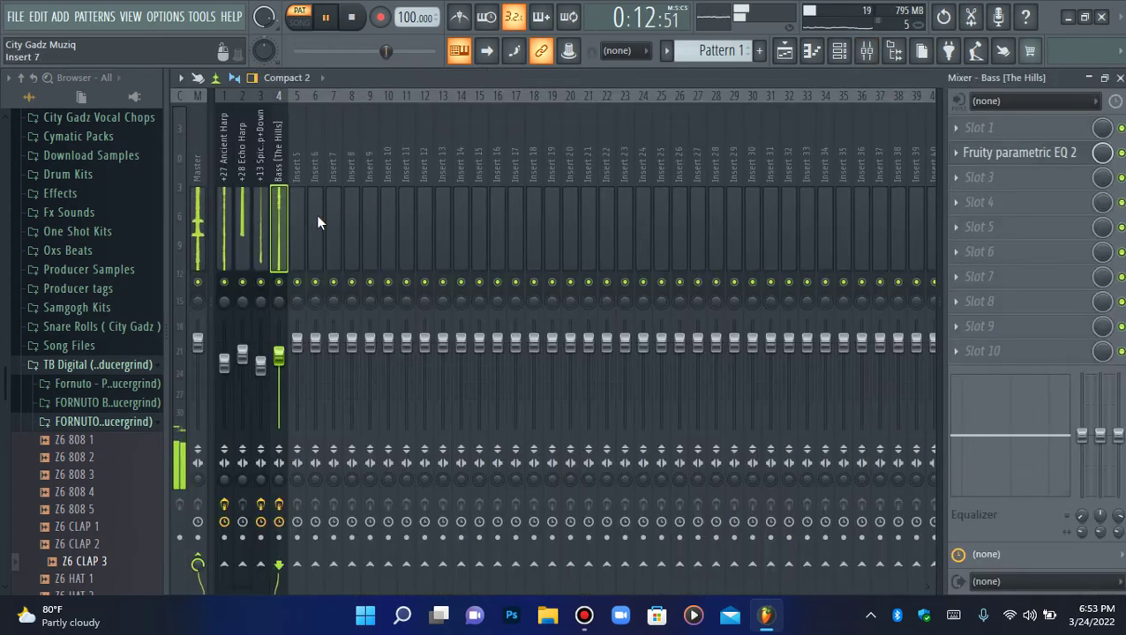
{"action": "right_click", "coordinate": [298, 223]}
{"action": "mouse_move", "coordinate": [454, 259]}
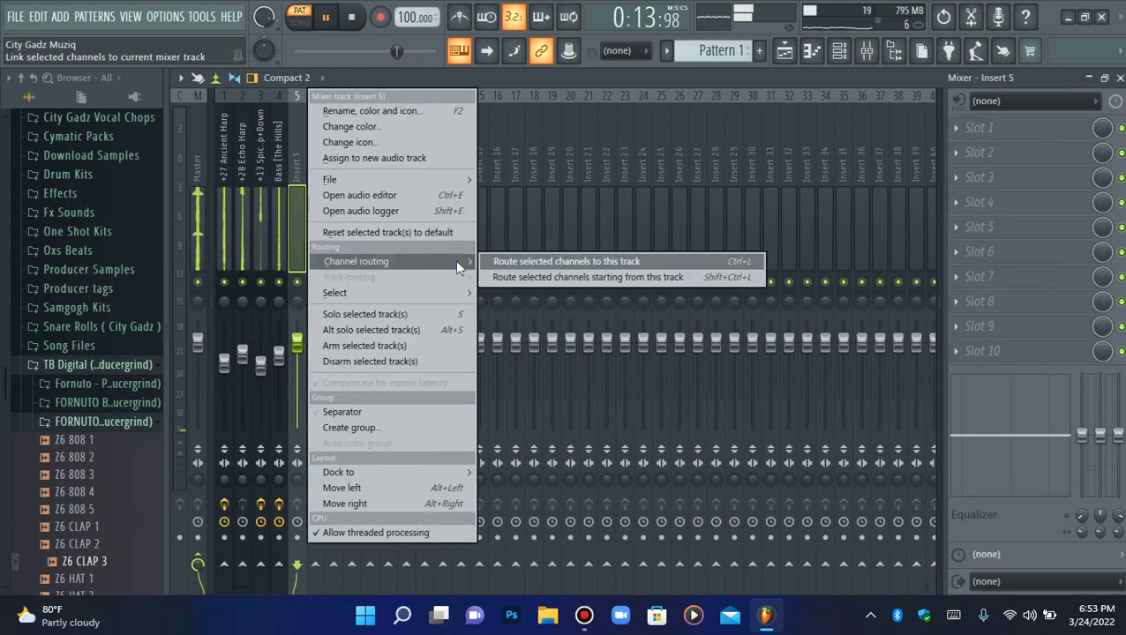
{"action": "left_click", "coordinate": [539, 273]}
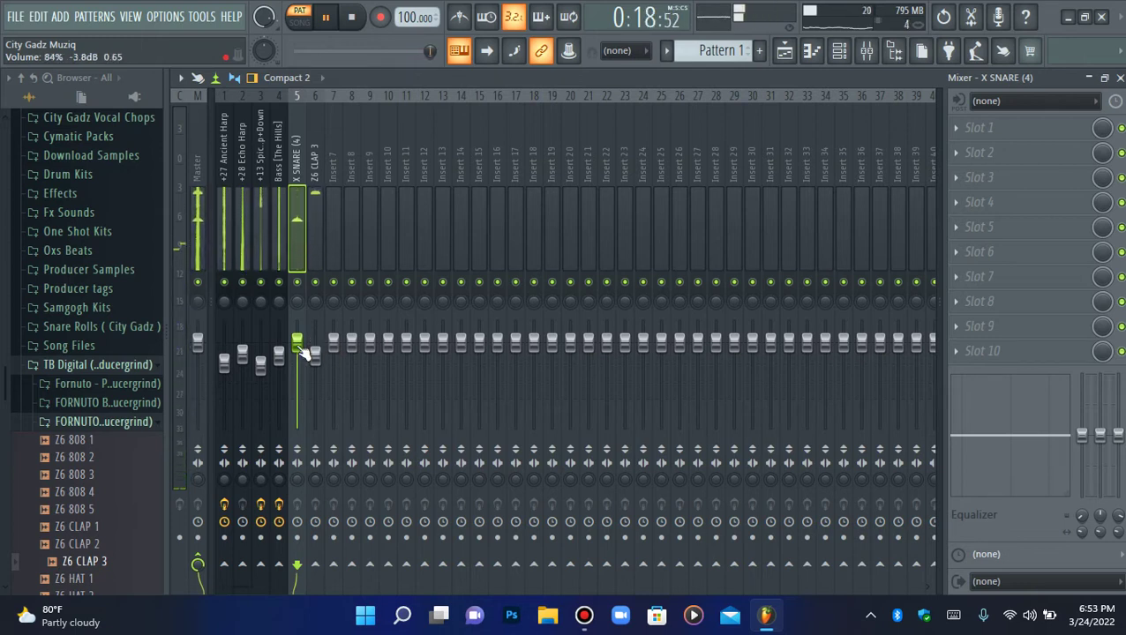
{"action": "left_click_drag", "start_coordinate": [315, 300], "coordinate": [315, 291]}
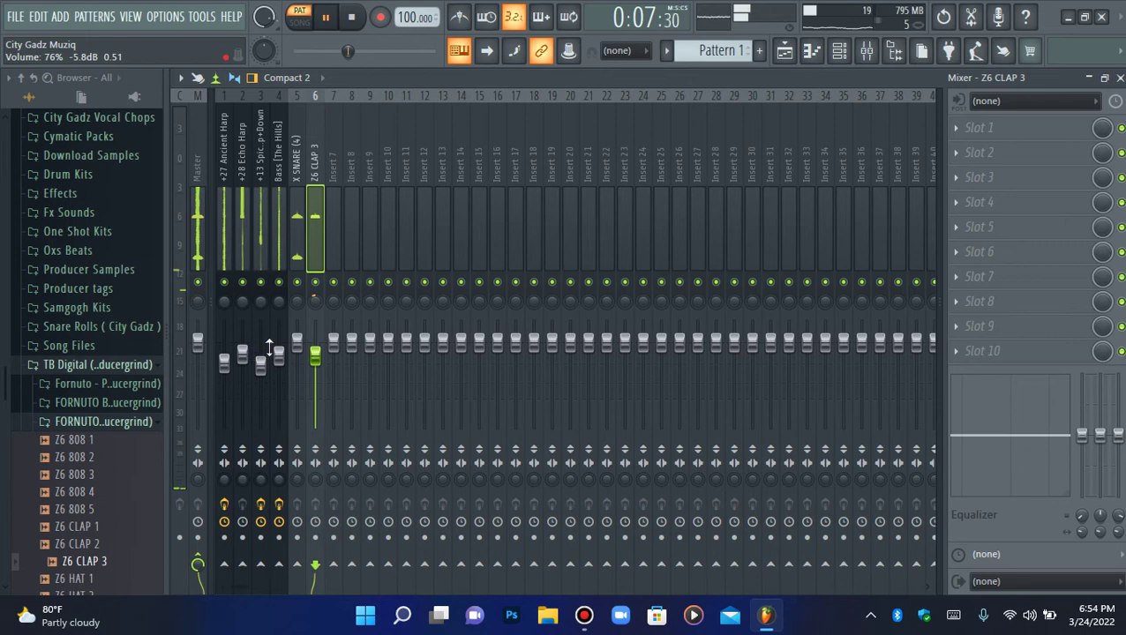
Pan the X SNARE (4) mixer track slightly off centre, collapse the TB Digital folder and return to the channel rack
{"action": "left_click_drag", "start_coordinate": [297, 301], "coordinate": [297, 299]}
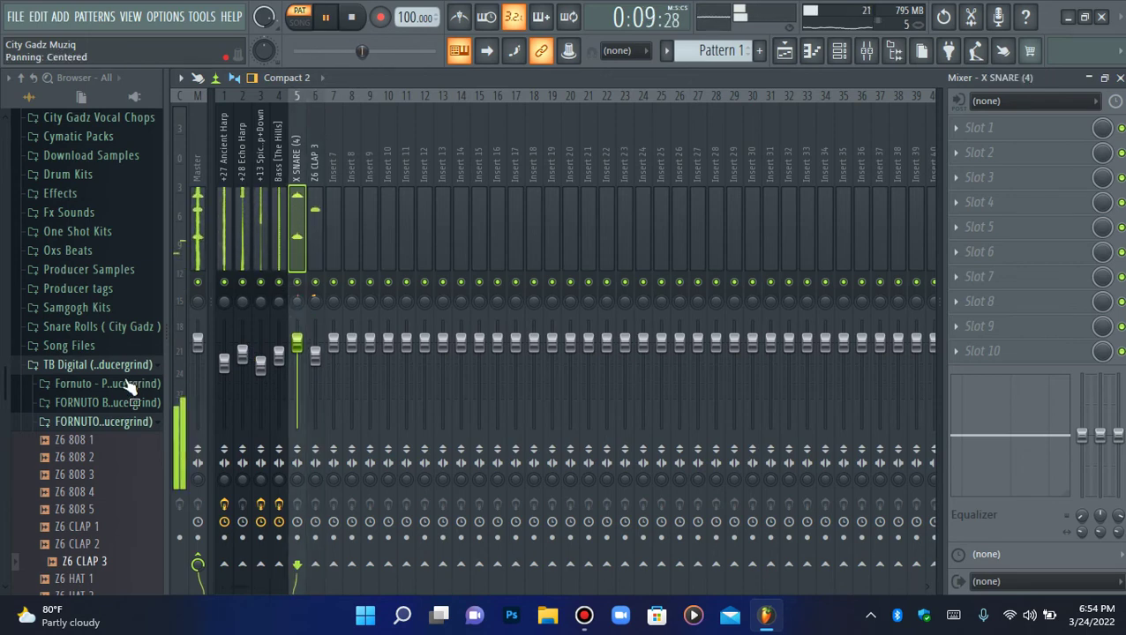
{"action": "left_click", "coordinate": [82, 422]}
{"action": "left_click", "coordinate": [101, 367]}
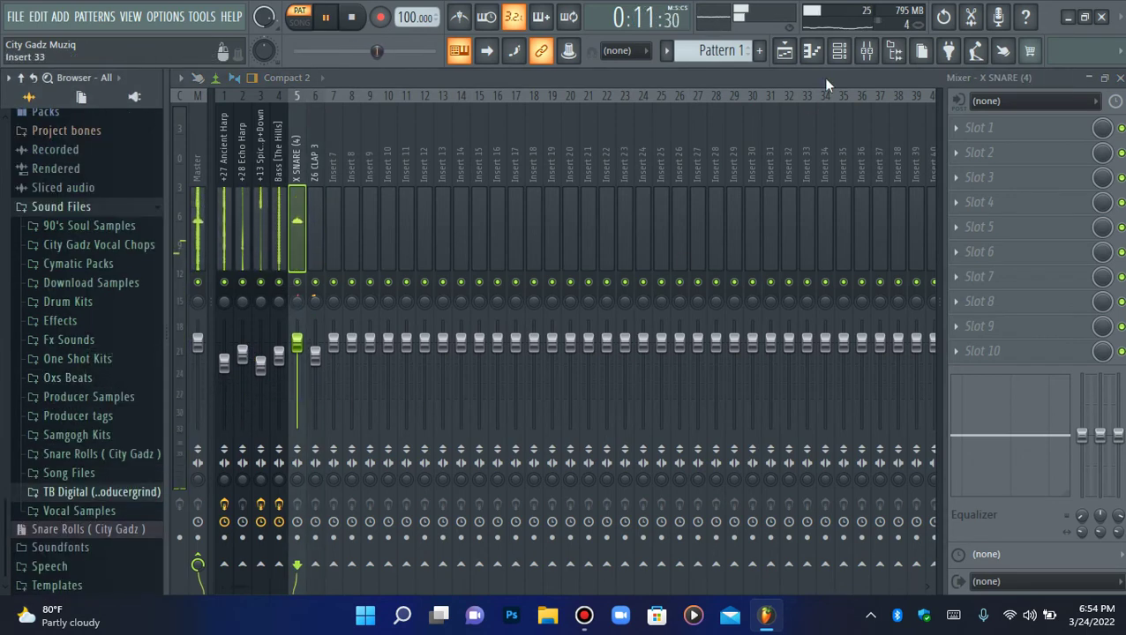
{"action": "left_click", "coordinate": [839, 50]}
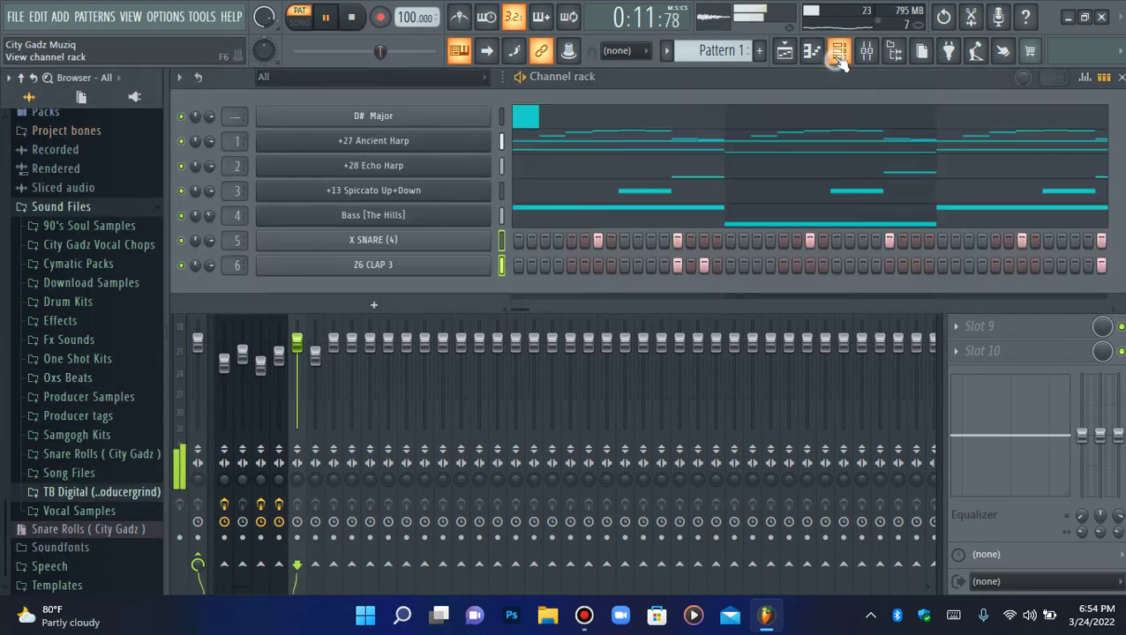
Add Antidote - Hat (open) ~ 02 from the ANTIDOTE DRUMKIT as a new channel and place a hit on step 1 of bar 1
{"action": "left_click", "coordinate": [88, 302]}
{"action": "scroll", "coordinate": [97, 370], "scroll_direction": "down", "scroll_amount": 8}
{"action": "scroll", "coordinate": [98, 309], "scroll_direction": "up", "scroll_amount": 4}
{"action": "left_click", "coordinate": [96, 179]}
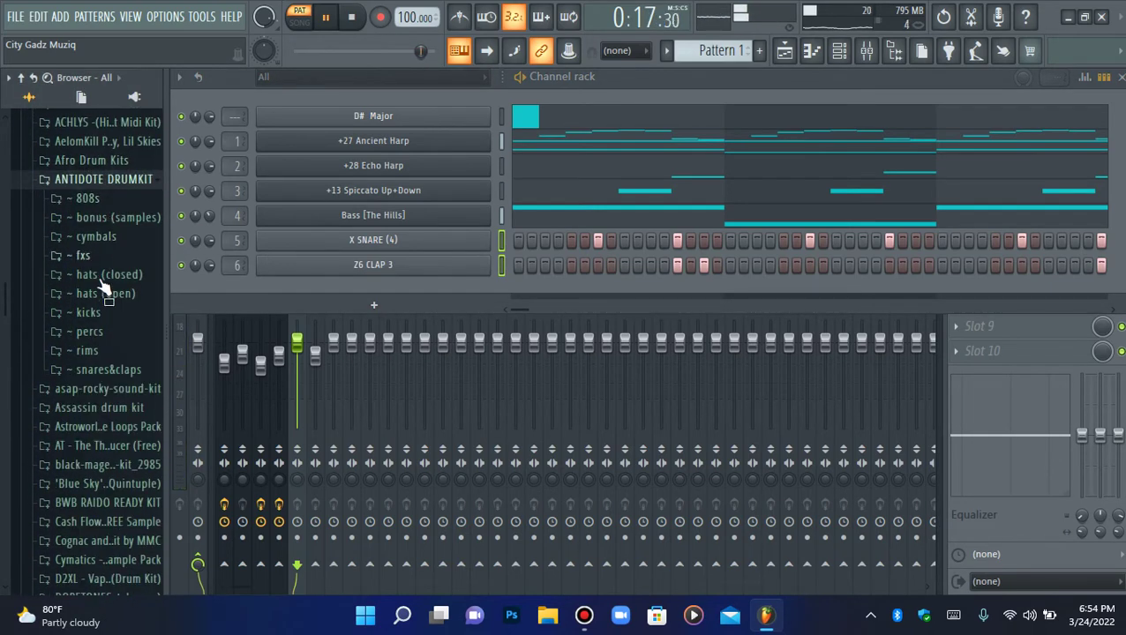
{"action": "left_click", "coordinate": [101, 293]}
{"action": "left_click_drag", "start_coordinate": [115, 329], "coordinate": [381, 287]}
{"action": "key", "text": "space"}
{"action": "left_click", "coordinate": [518, 292]}
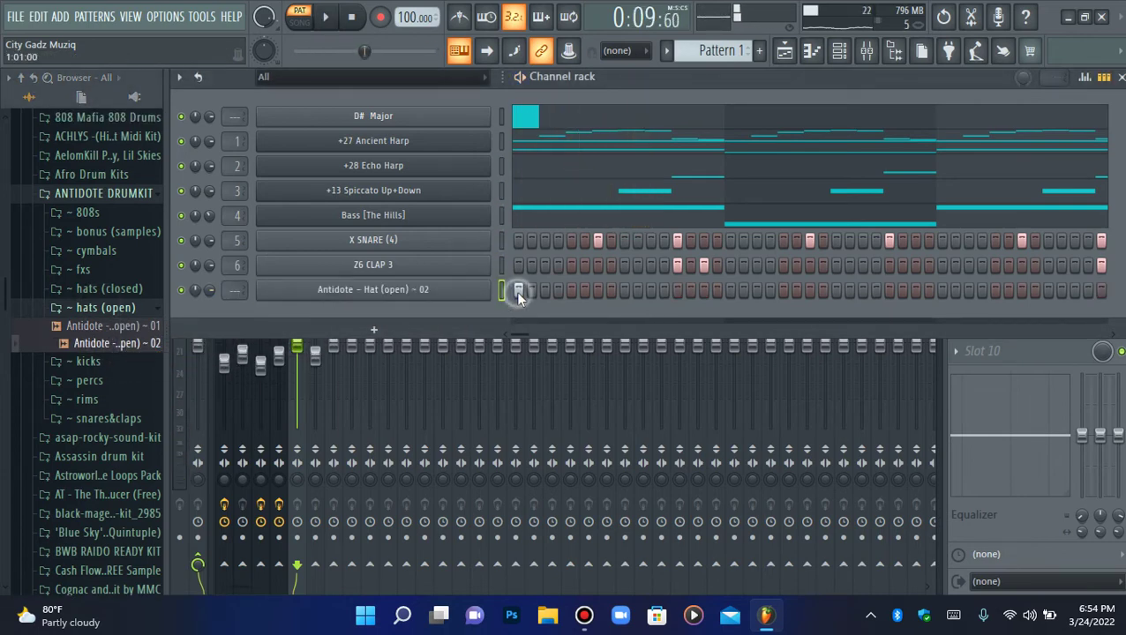
Set the Antidote - Hat (open) ~ 02 channel to cut itself when retriggered, and adjust its pitch
{"action": "left_click", "coordinate": [458, 296]}
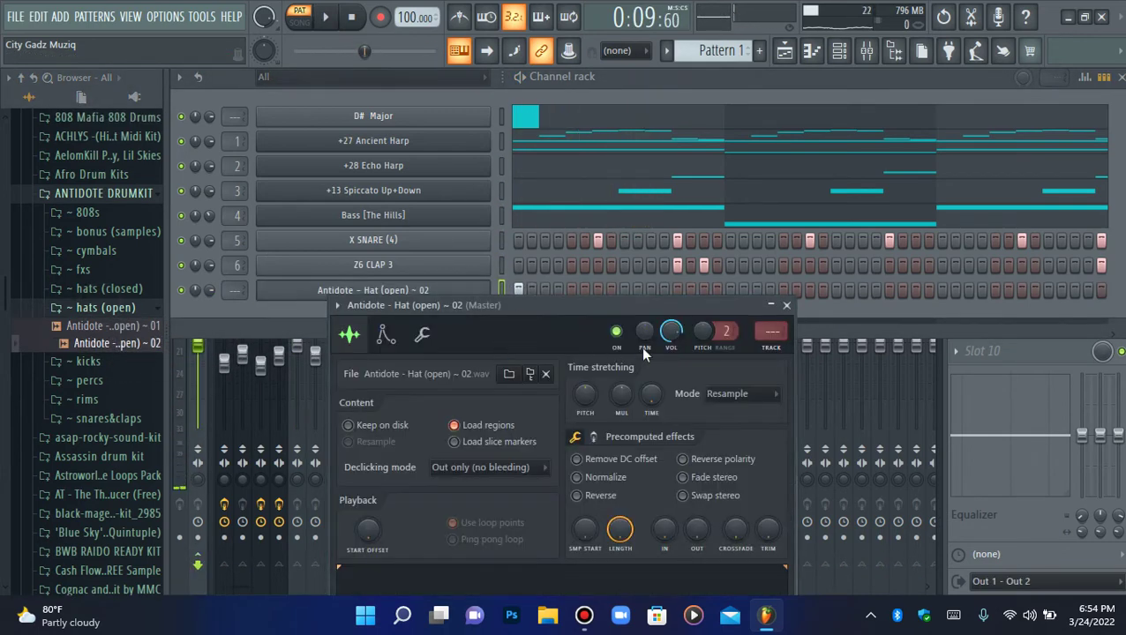
{"action": "left_click", "coordinate": [422, 334]}
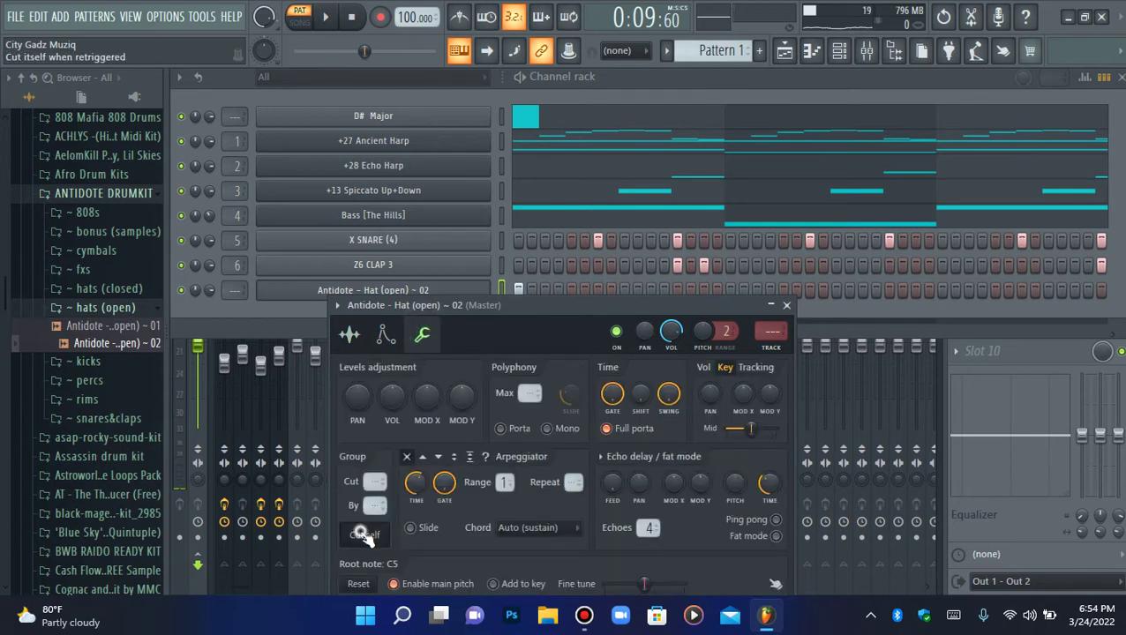
{"action": "left_click", "coordinate": [350, 333]}
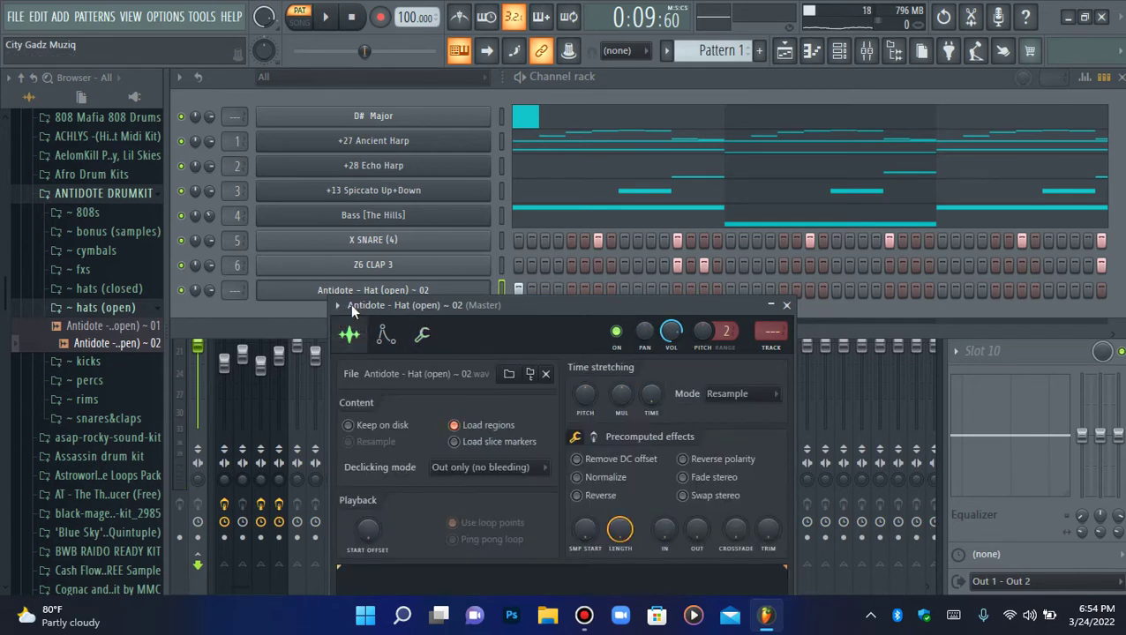
{"action": "left_click", "coordinate": [338, 291]}
{"action": "left_click", "coordinate": [447, 296]}
{"action": "left_click_drag", "start_coordinate": [707, 330], "coordinate": [707, 388]}
{"action": "right_click", "coordinate": [707, 328]}
{"action": "left_click", "coordinate": [720, 333]}
{"action": "left_click", "coordinate": [293, 295]}
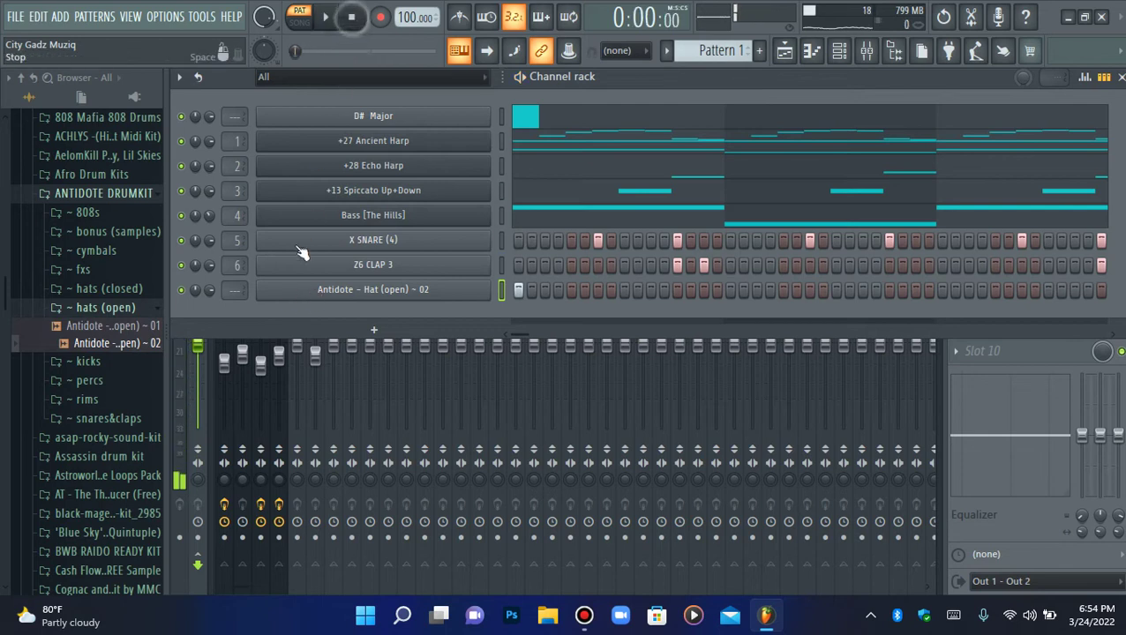
Route the Antidote - Hat (open) ~ 02 channel to mixer track 7 and play the pattern
{"action": "key", "text": "ctrl+l"}
{"action": "key", "text": "space"}
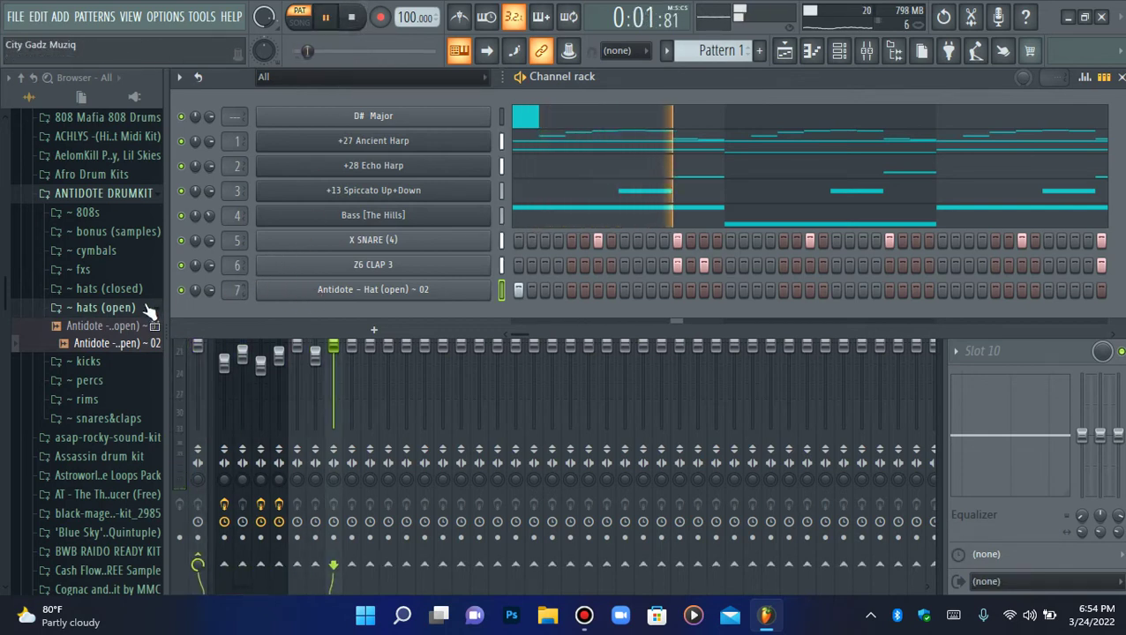
{"action": "left_click", "coordinate": [147, 308]}
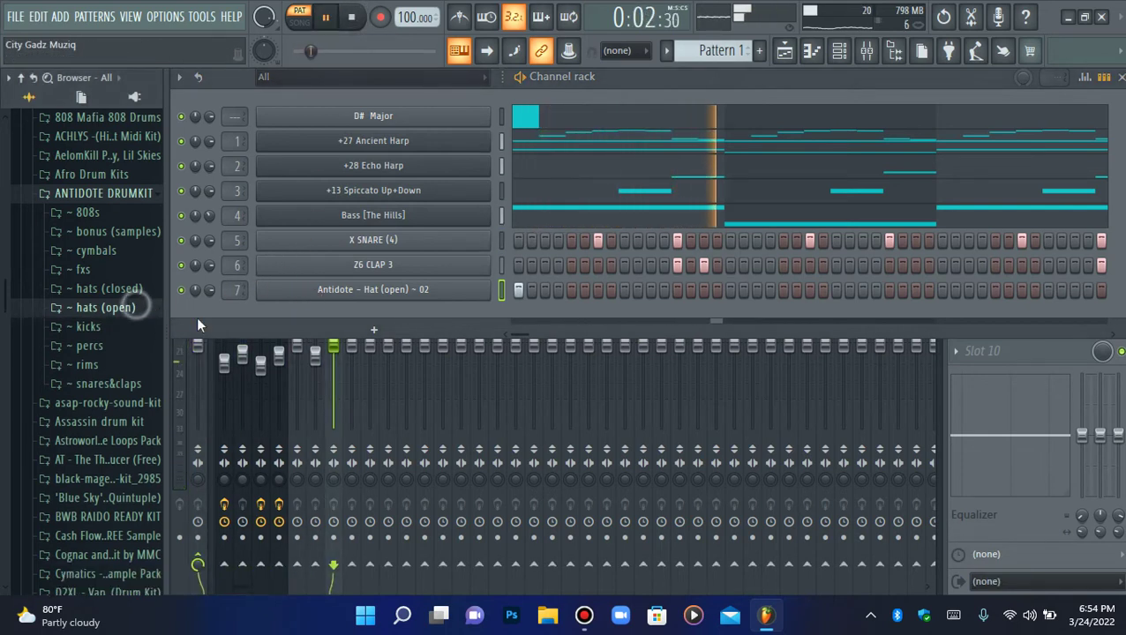
{"action": "key", "text": "space"}
Audition the Antidote percs and rims, add Antidote - Rim ~ 02 as a new channel and play the pattern
{"action": "left_click", "coordinate": [91, 347]}
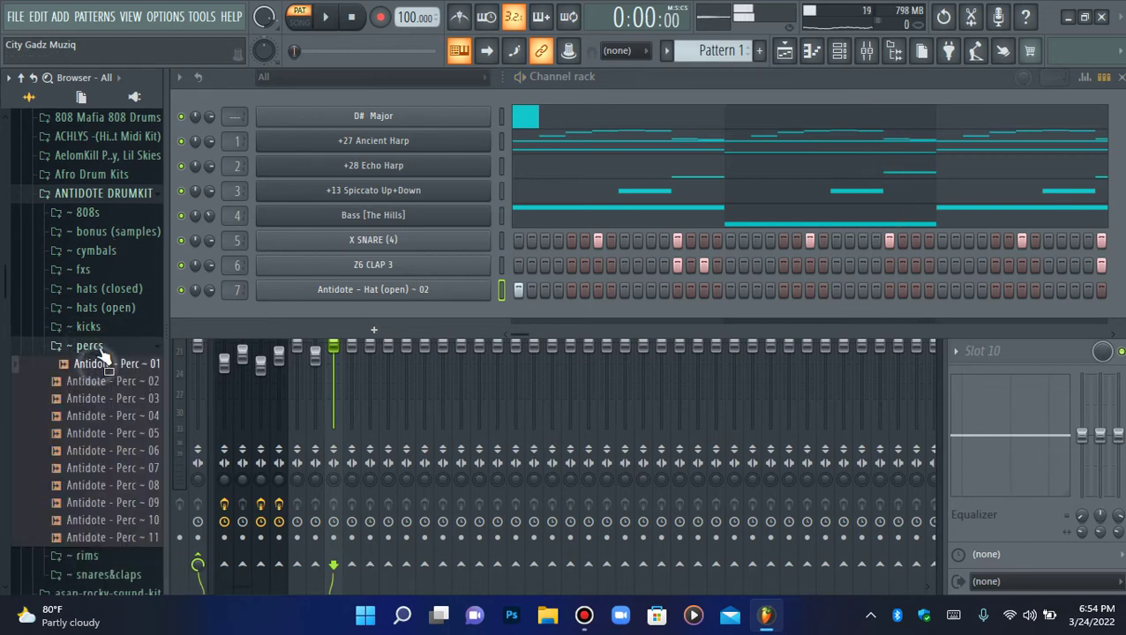
{"action": "left_click", "coordinate": [91, 346]}
{"action": "left_click", "coordinate": [86, 364]}
{"action": "left_click", "coordinate": [115, 400]}
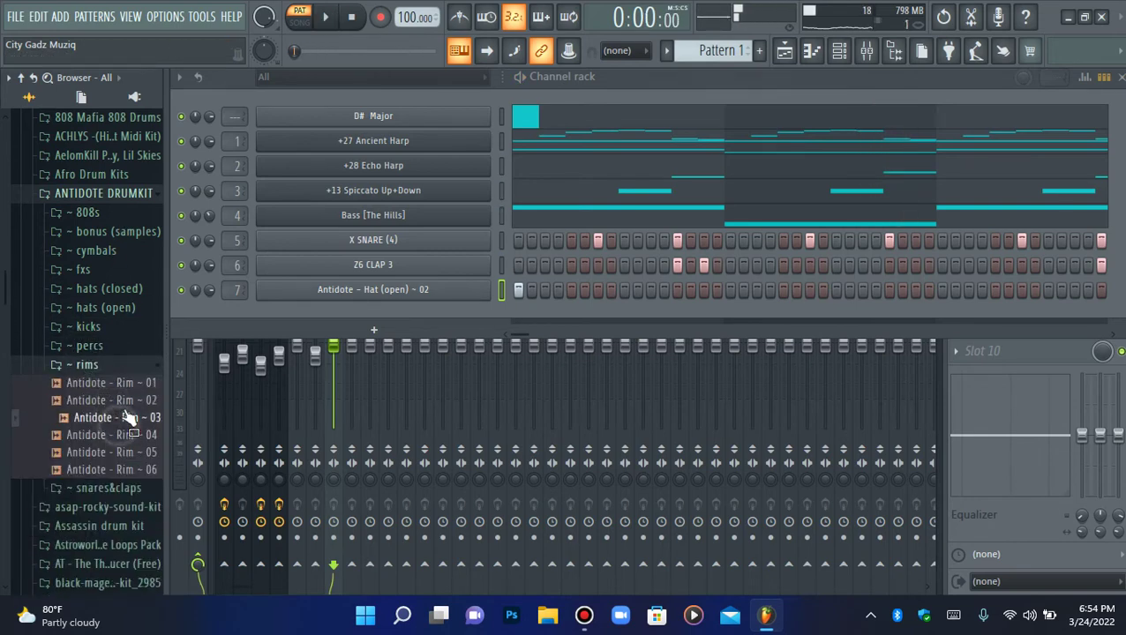
{"action": "left_click", "coordinate": [124, 436]}
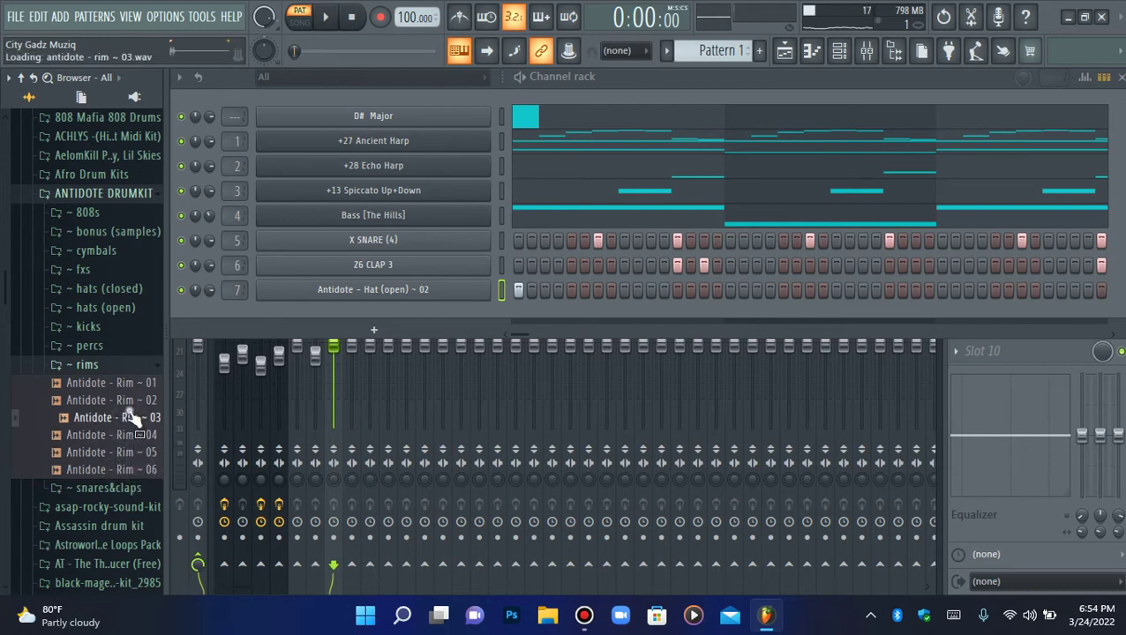
{"action": "left_click_drag", "start_coordinate": [296, 319], "coordinate": [332, 311]}
{"action": "key", "text": "space"}
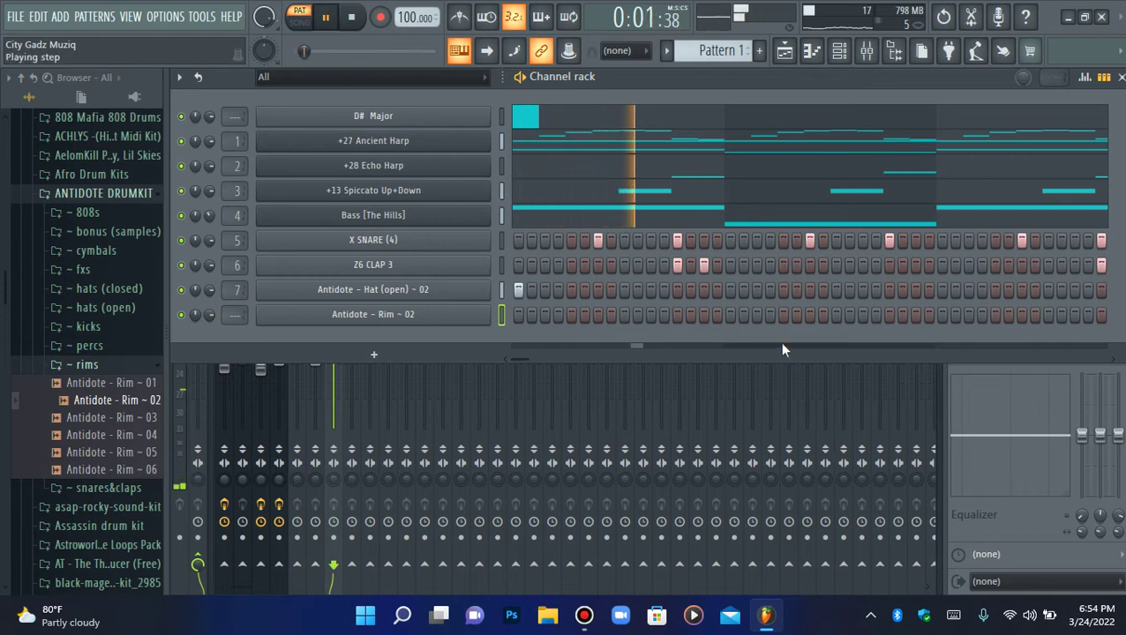
Try Antidote - Rim ~ 02 hits in bars 2 and 3, and delete the rim channel
{"action": "left_click", "coordinate": [757, 315]}
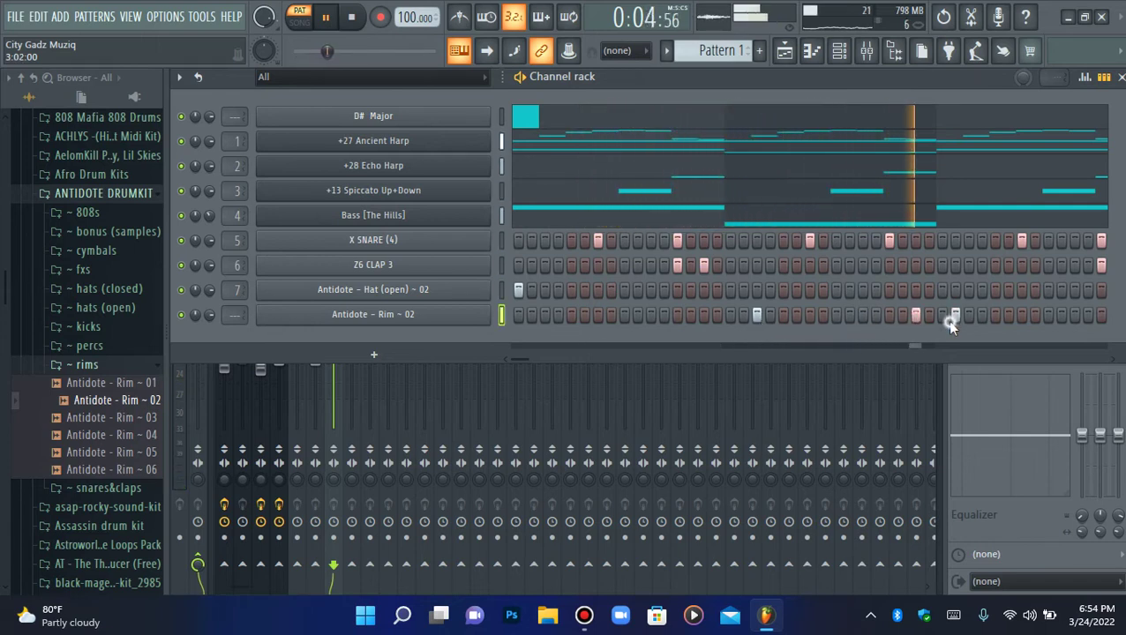
{"action": "key", "text": "space"}
{"action": "left_click", "coordinate": [916, 315]}
{"action": "key", "text": "space"}
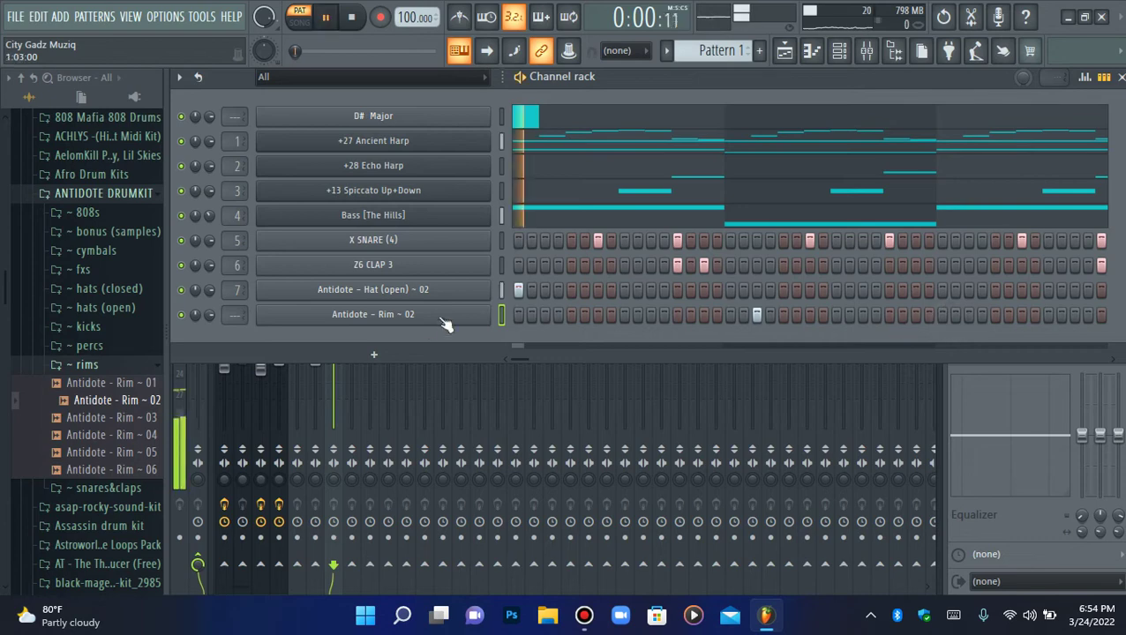
{"action": "right_click", "coordinate": [487, 311]}
{"action": "left_click", "coordinate": [540, 490]}
{"action": "left_click", "coordinate": [644, 358]}
Add the [KB] - Dream Kick sample from the Kicks folder of the Kanzii Beats kit in Afro Drum Kits as a new channel
{"action": "left_click", "coordinate": [97, 365]}
{"action": "left_click", "coordinate": [104, 194]}
{"action": "left_click", "coordinate": [92, 174]}
{"action": "left_click", "coordinate": [92, 174]}
{"action": "scroll", "coordinate": [53, 361], "scroll_direction": "down", "scroll_amount": 5}
{"action": "scroll", "coordinate": [80, 327], "scroll_direction": "up", "scroll_amount": 8}
{"action": "left_click", "coordinate": [92, 279]}
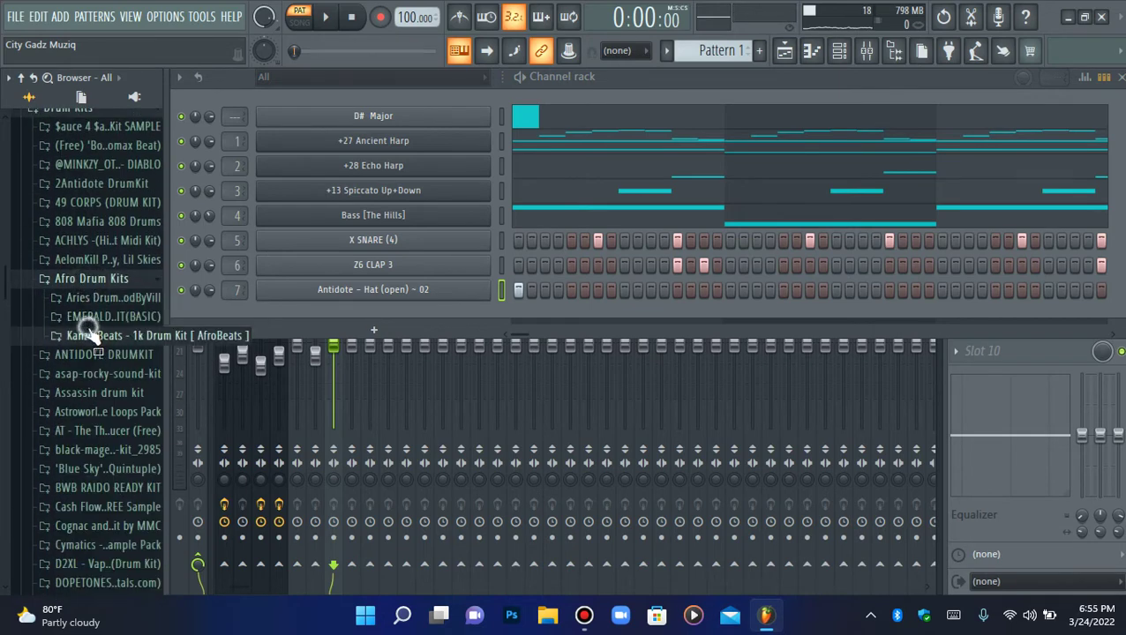
{"action": "left_click", "coordinate": [93, 335]}
{"action": "left_click", "coordinate": [93, 452]}
{"action": "left_click", "coordinate": [107, 465]}
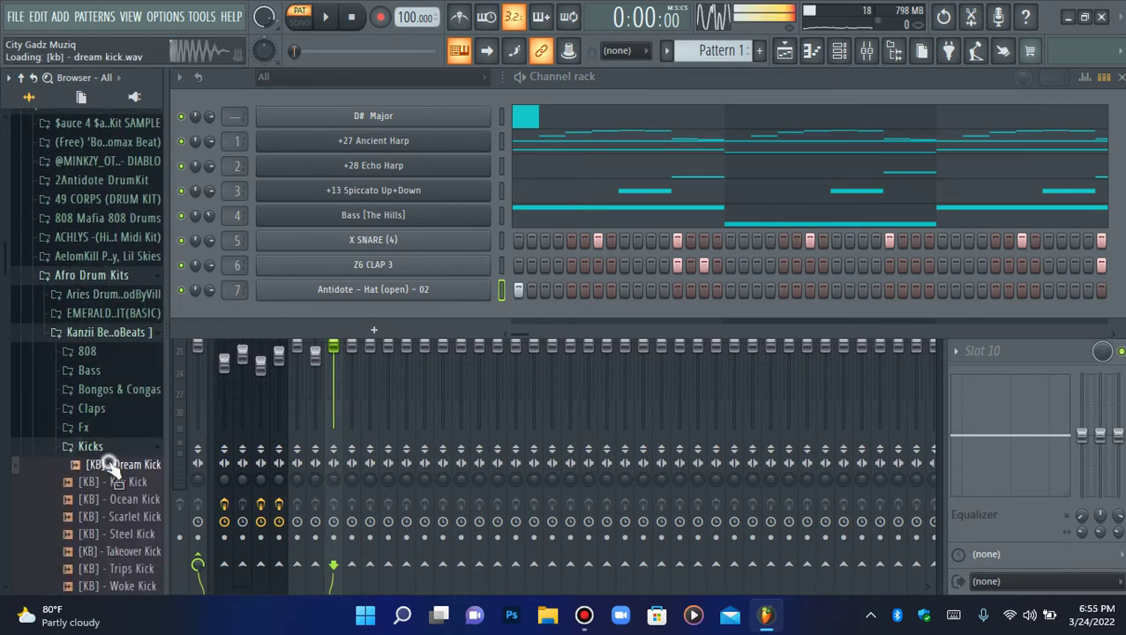
{"action": "left_click_drag", "start_coordinate": [331, 324], "coordinate": [499, 329]}
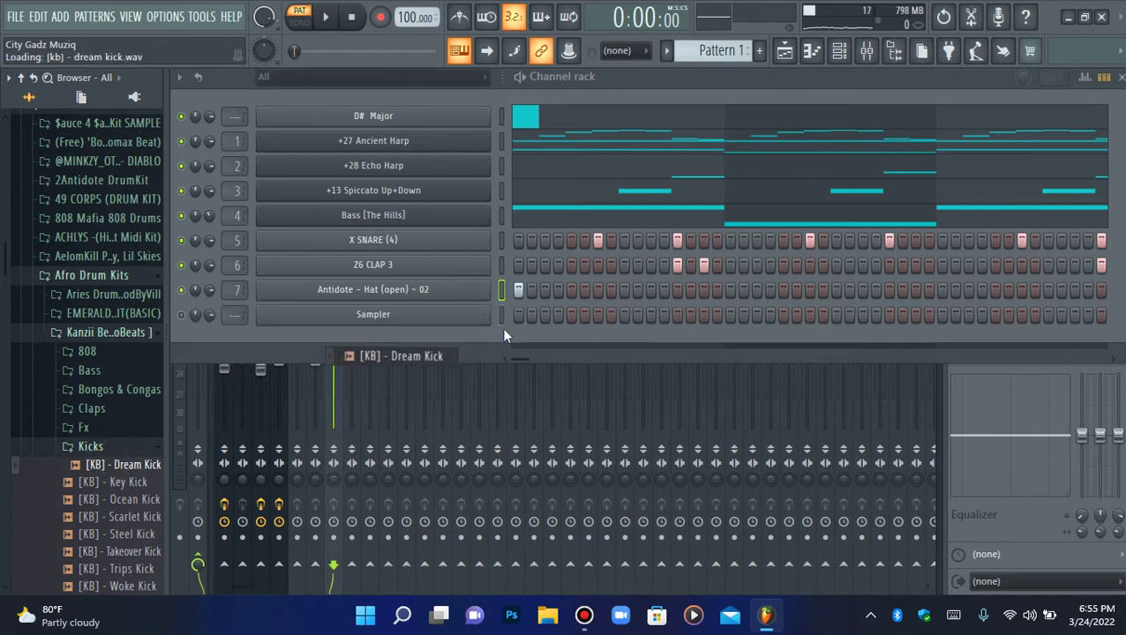
Place [KB] - Dream Kick hits on steps 1, 4 and 11 of bar 1 and steps 1, 4, 11, 13 and 15 of bar 2
{"action": "left_click", "coordinate": [518, 314]}
{"action": "key", "text": "space"}
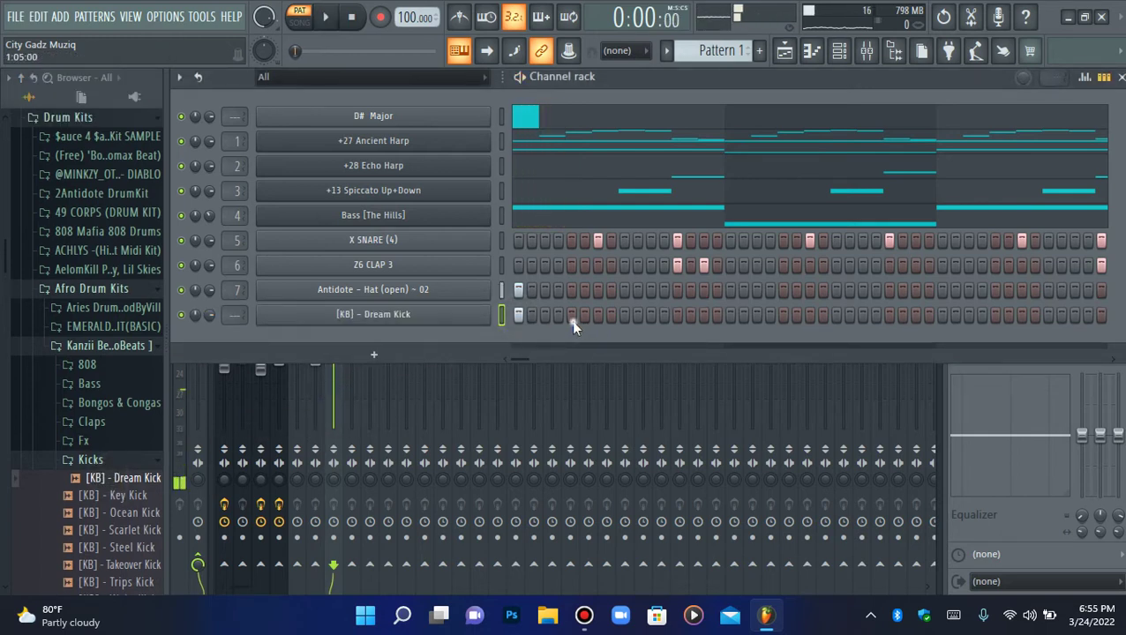
{"action": "left_click", "coordinate": [557, 319]}
{"action": "left_click", "coordinate": [557, 319]}
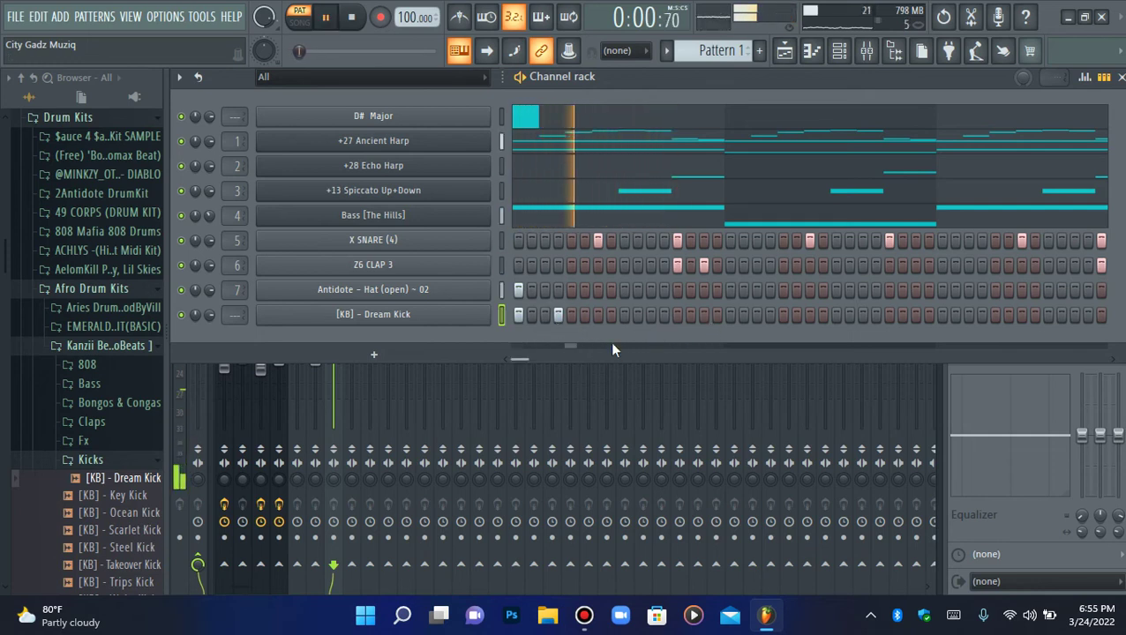
{"action": "left_click", "coordinate": [651, 315]}
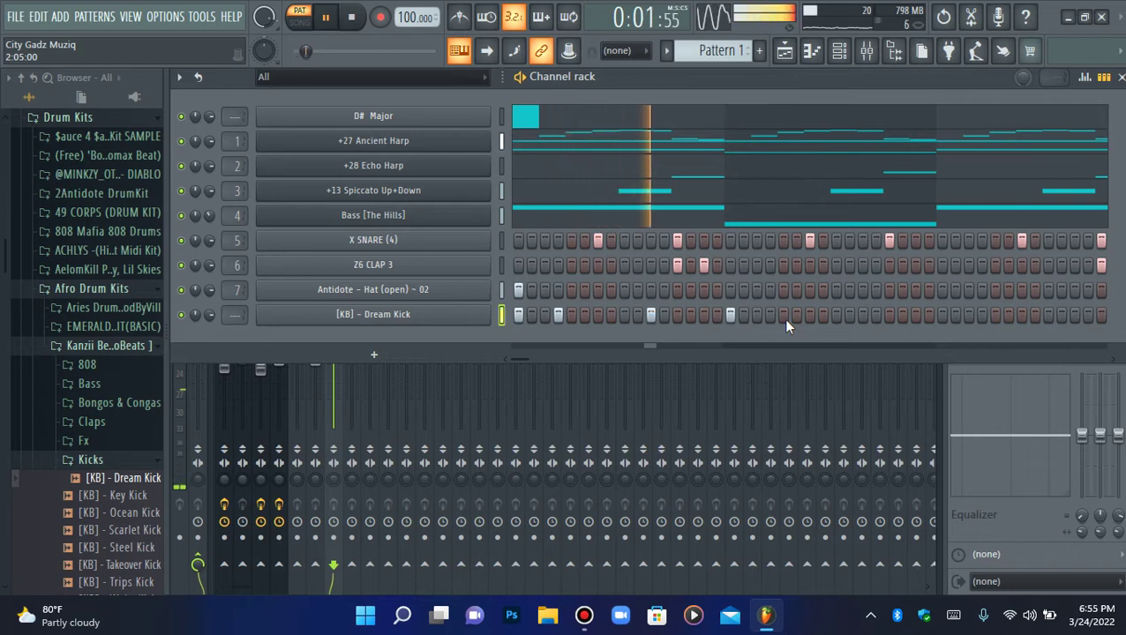
{"action": "left_click", "coordinate": [770, 316]}
{"action": "left_click", "coordinate": [862, 315]}
{"action": "left_click", "coordinate": [915, 316]}
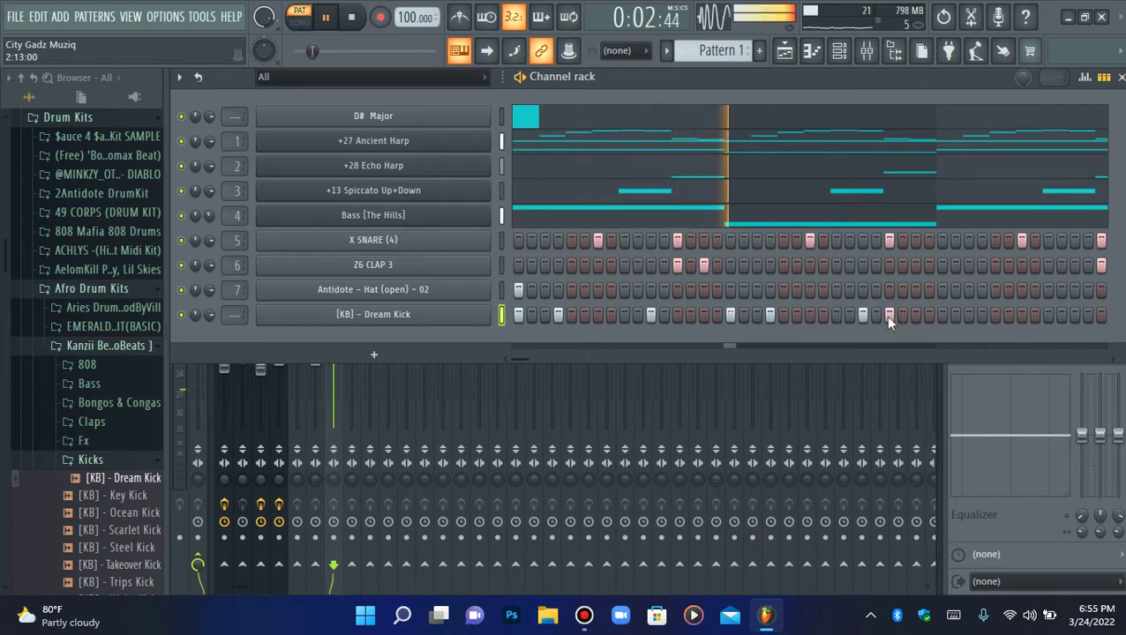
{"action": "left_click", "coordinate": [915, 315]}
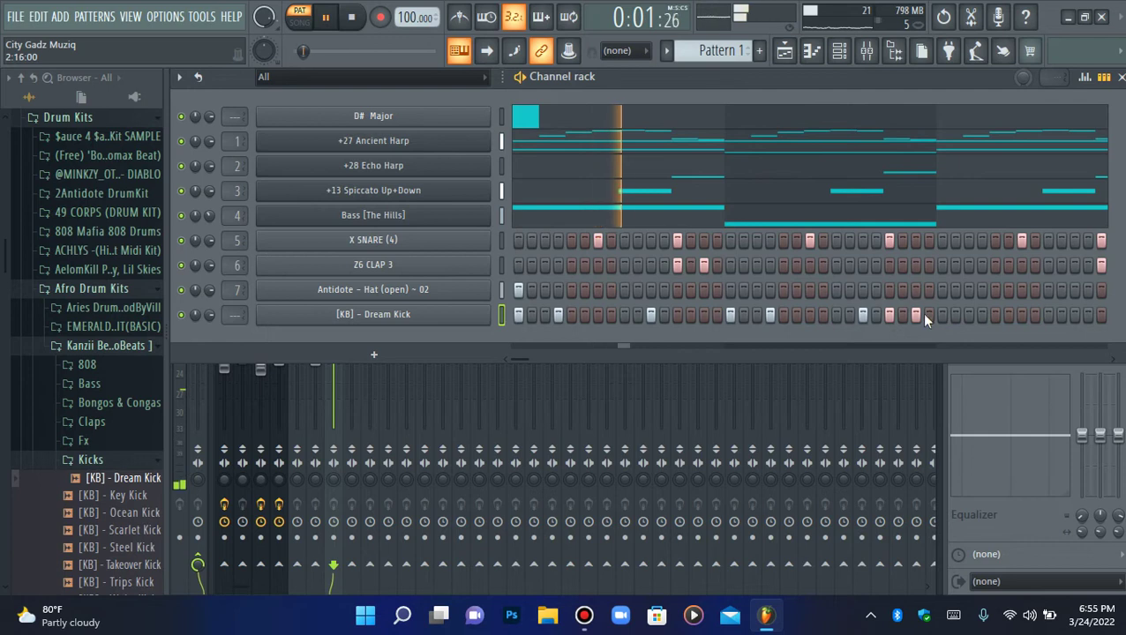
Place [KB] - Dream Kick hits on steps 4, 11 and 13 of bar 3 and on step 1 of bar 4
{"action": "left_click", "coordinate": [982, 315]}
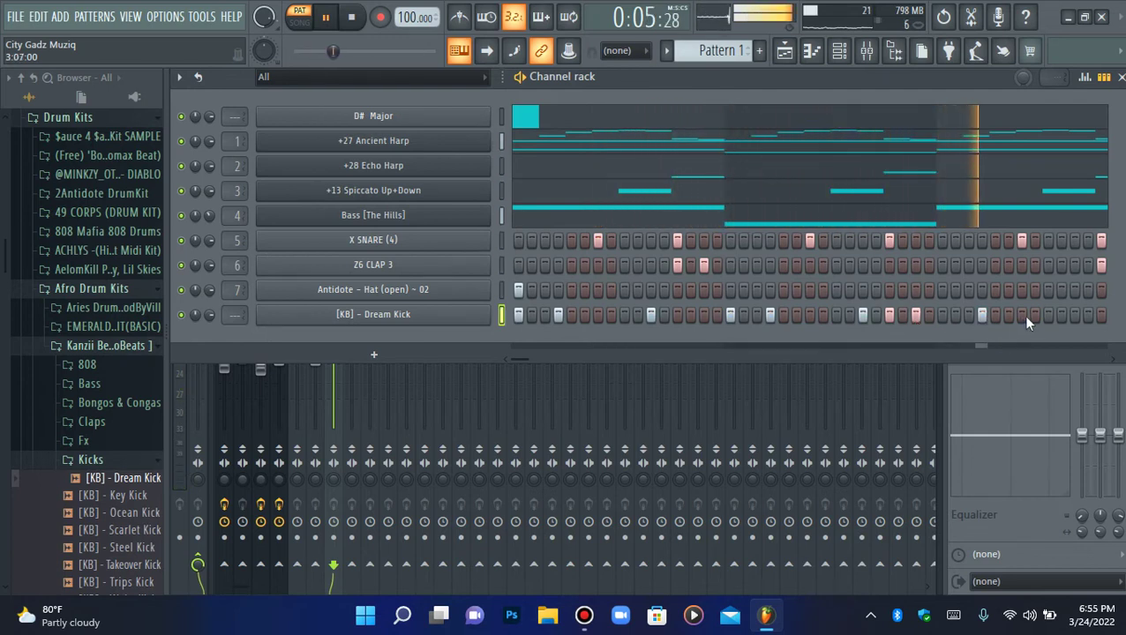
{"action": "left_click", "coordinate": [1075, 314]}
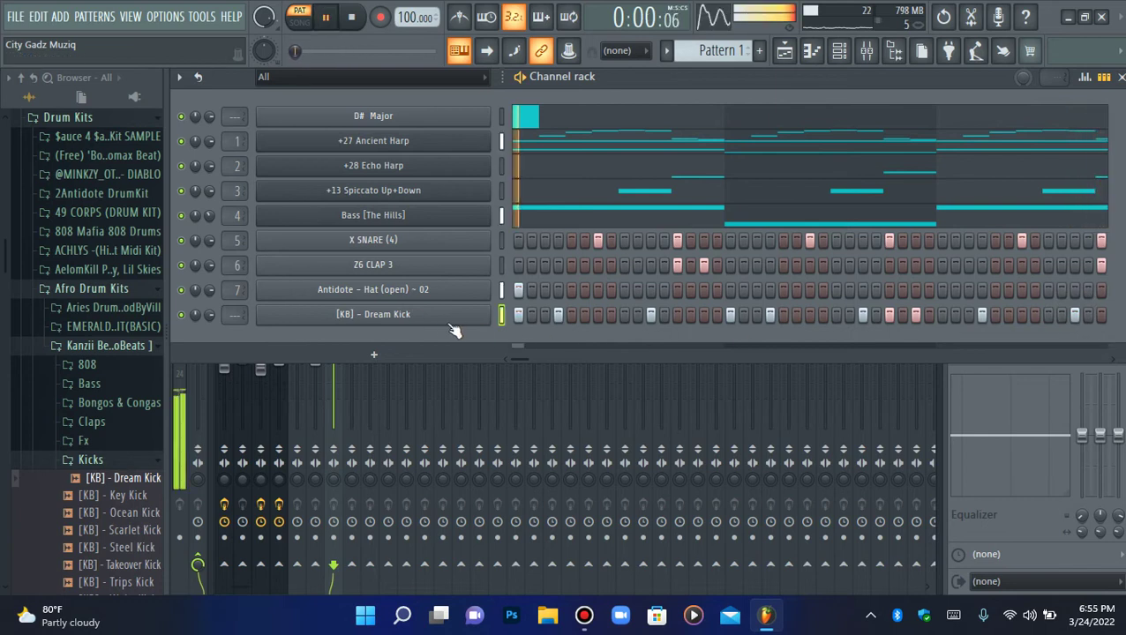
{"action": "left_click_drag", "start_coordinate": [522, 358], "coordinate": [541, 355]}
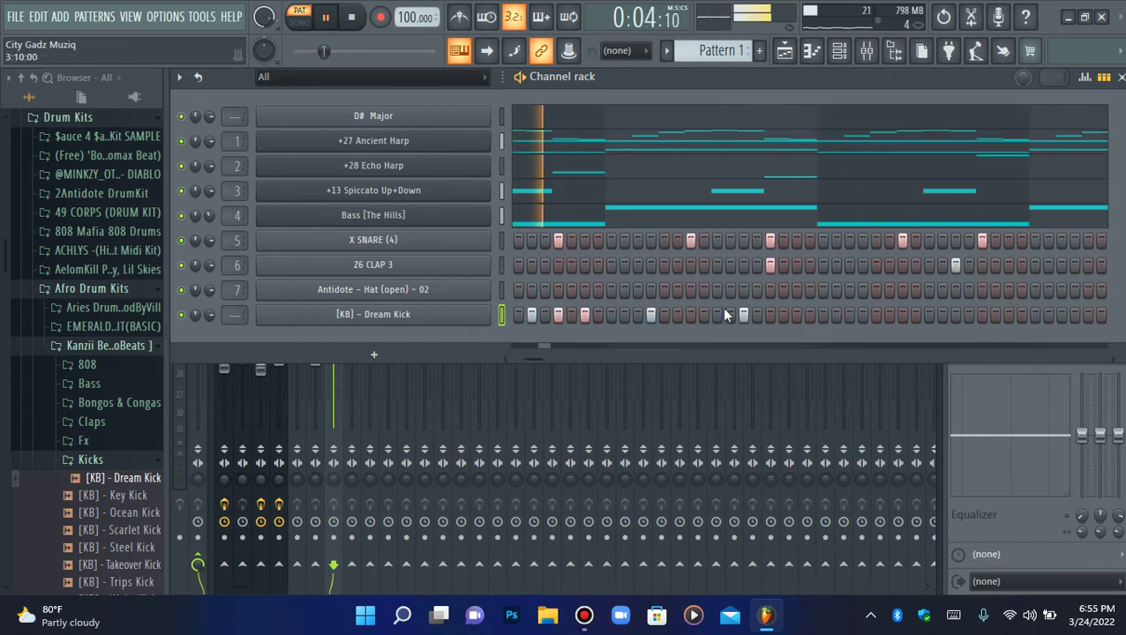
{"action": "left_click", "coordinate": [769, 315]}
{"action": "left_click", "coordinate": [809, 315]}
{"action": "left_click", "coordinate": [806, 319]}
{"action": "left_click", "coordinate": [822, 316]}
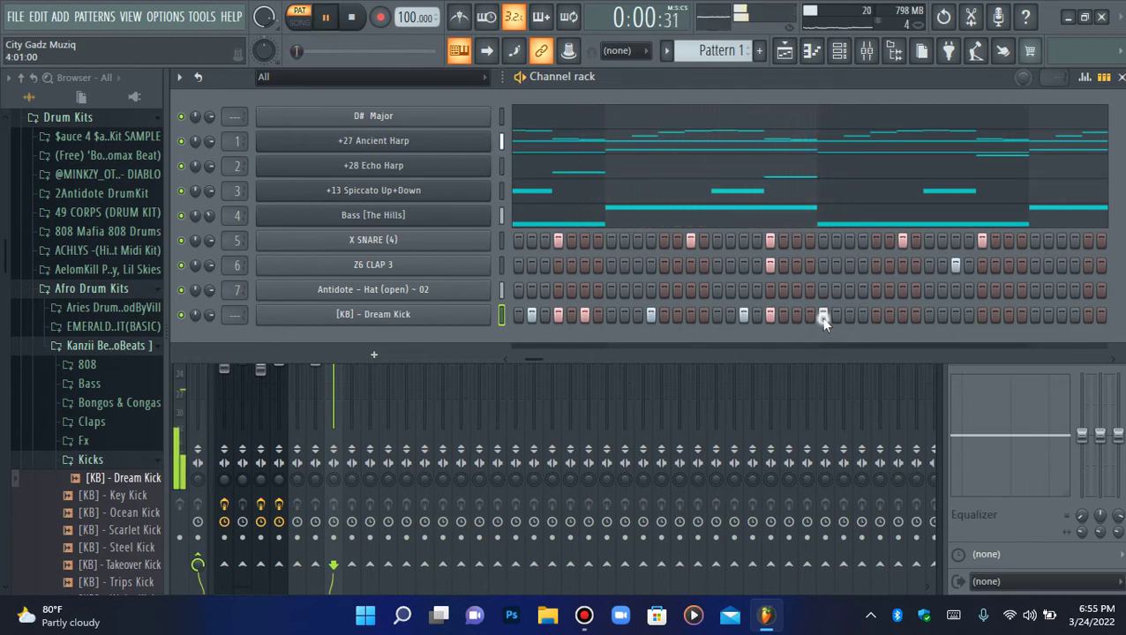
Add a kick on step 1 of bar 3, and try a clap in place of the kick on step 4 before restoring that kick
{"action": "left_click", "coordinate": [649, 316]}
{"action": "left_click", "coordinate": [650, 266]}
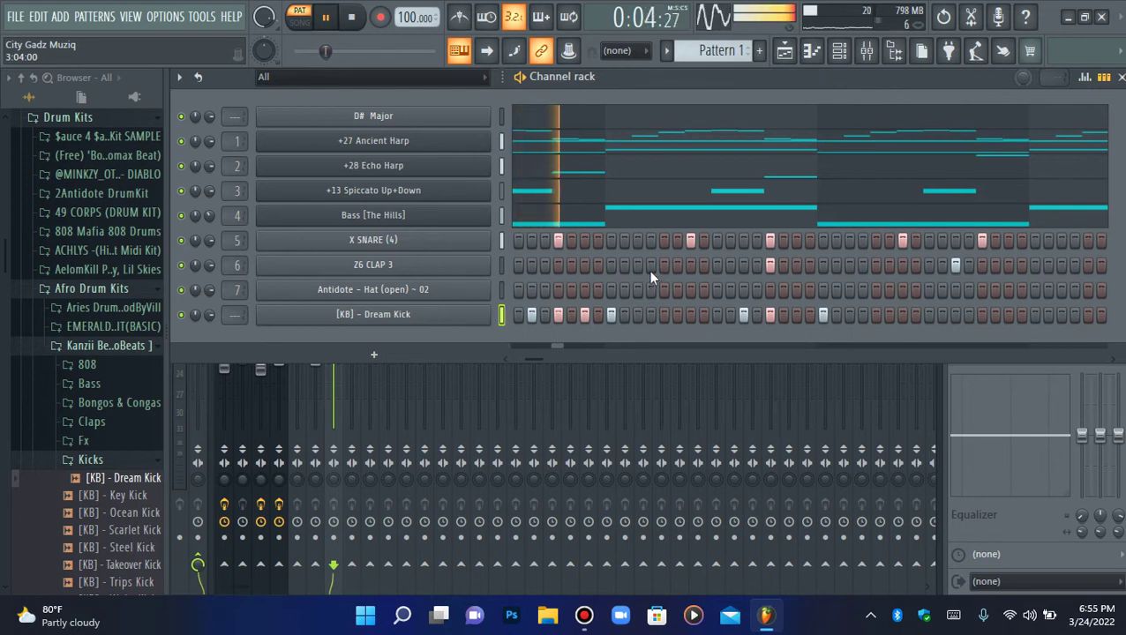
{"action": "left_click", "coordinate": [653, 267]}
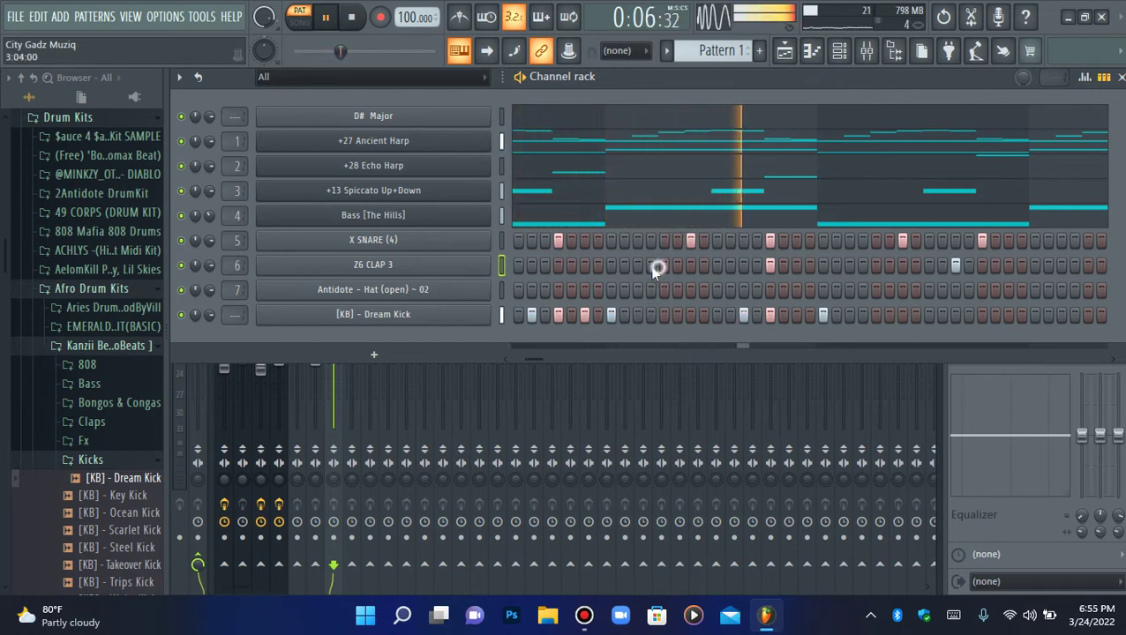
{"action": "left_click", "coordinate": [648, 317]}
Try a snare in place of the kick on step 15 of bar 2, restore that kick, and remove the kick on step 13
{"action": "left_click", "coordinate": [584, 316]}
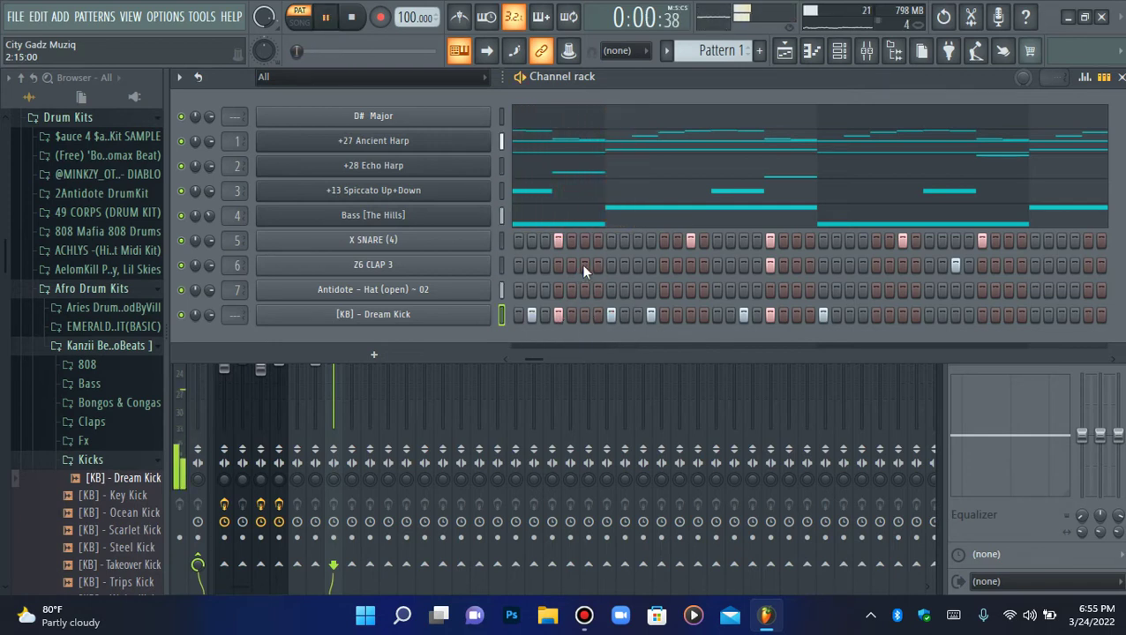
{"action": "left_click", "coordinate": [584, 241]}
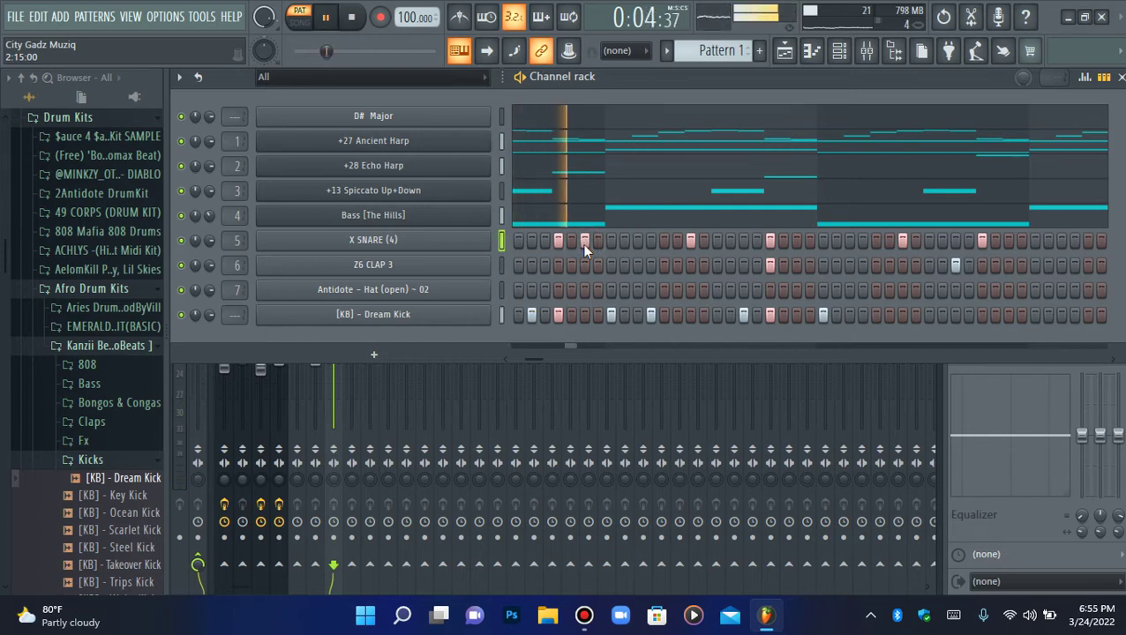
{"action": "right_click", "coordinate": [581, 237]}
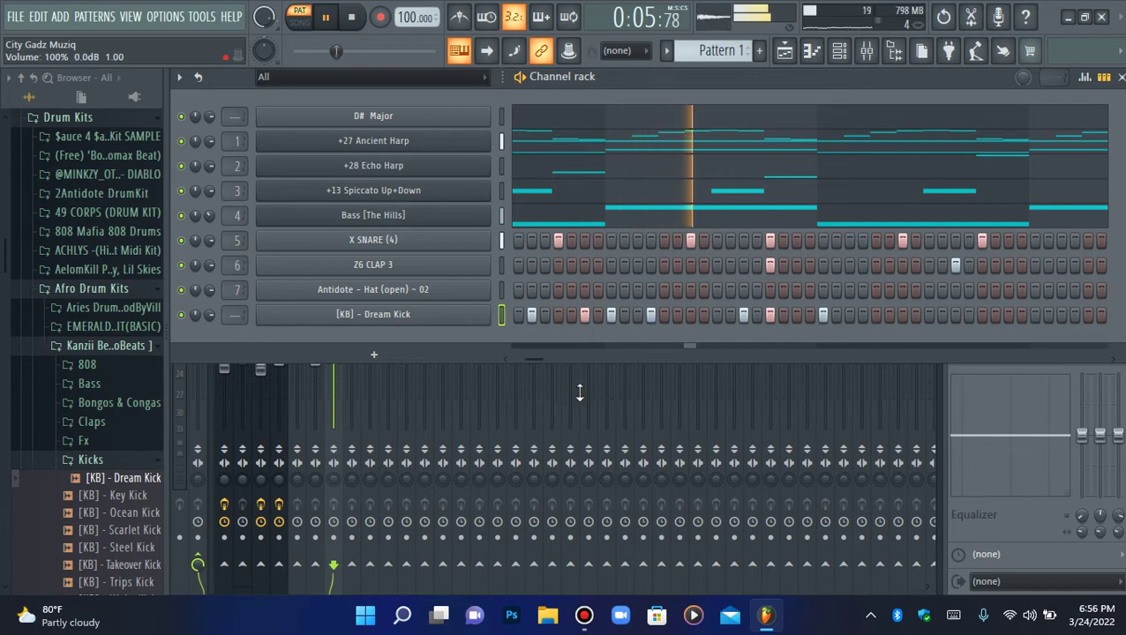
Restart playback and move the bar 3 kick from step 13 to step 15
{"action": "left_click", "coordinate": [534, 358]}
{"action": "key", "text": "space"}
{"action": "key", "text": "space"}
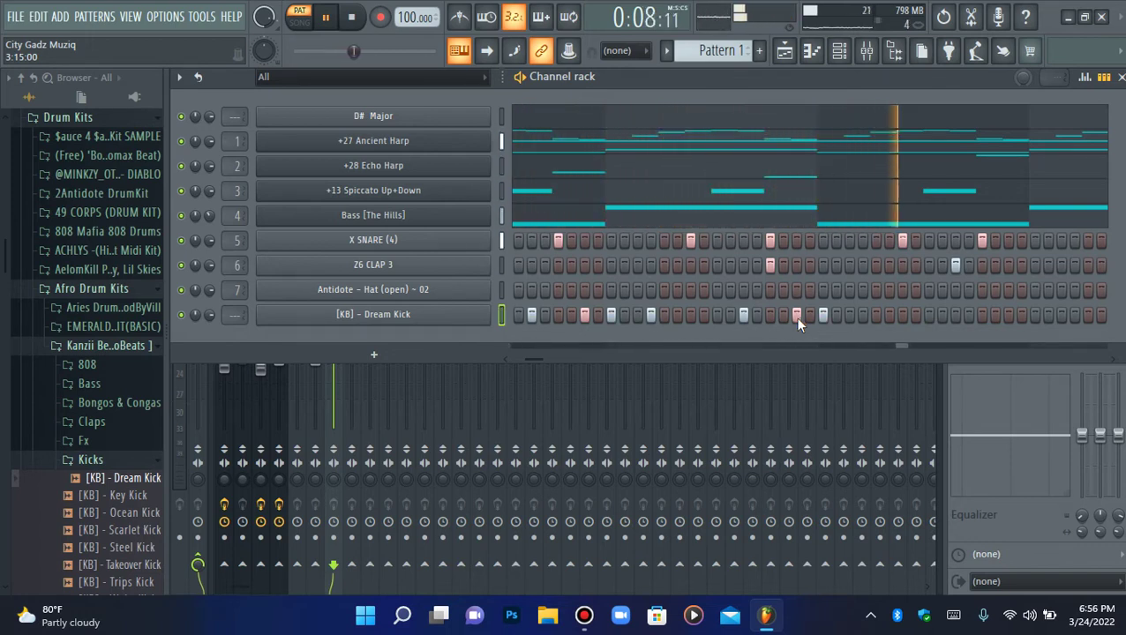
Rebuild the [KB] - Dream Kick part in bar 4 with hits on steps 1, 4 and 15
{"action": "right_click", "coordinate": [822, 319]}
{"action": "right_click", "coordinate": [445, 315]}
{"action": "left_click", "coordinate": [506, 314]}
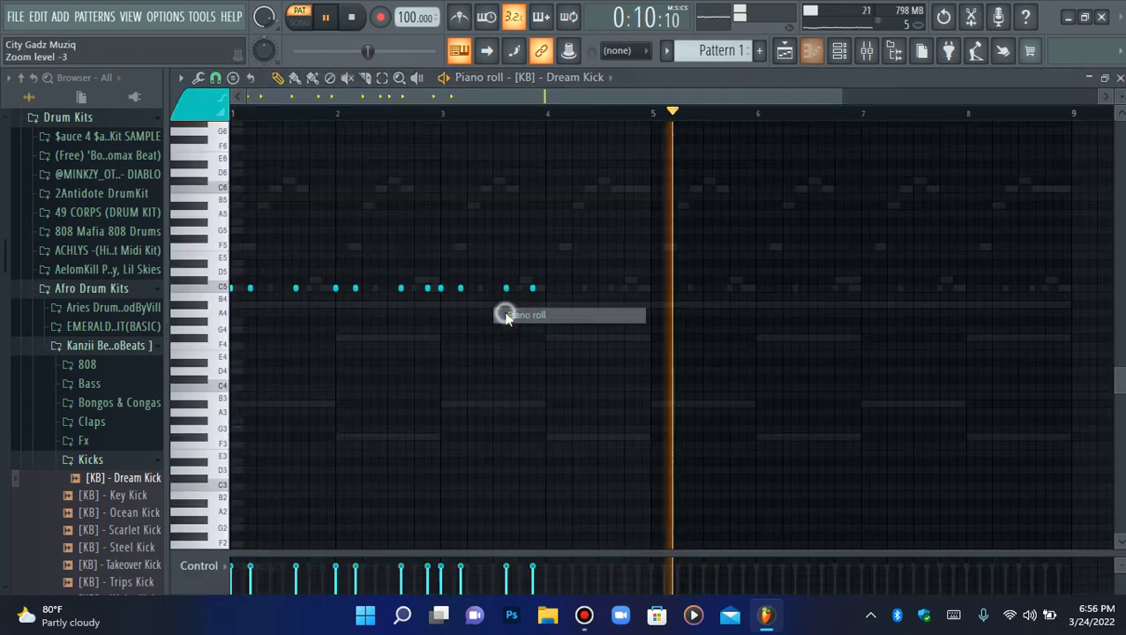
{"action": "left_click", "coordinate": [839, 50]}
{"action": "left_click", "coordinate": [824, 315]}
{"action": "left_click", "coordinate": [863, 315]}
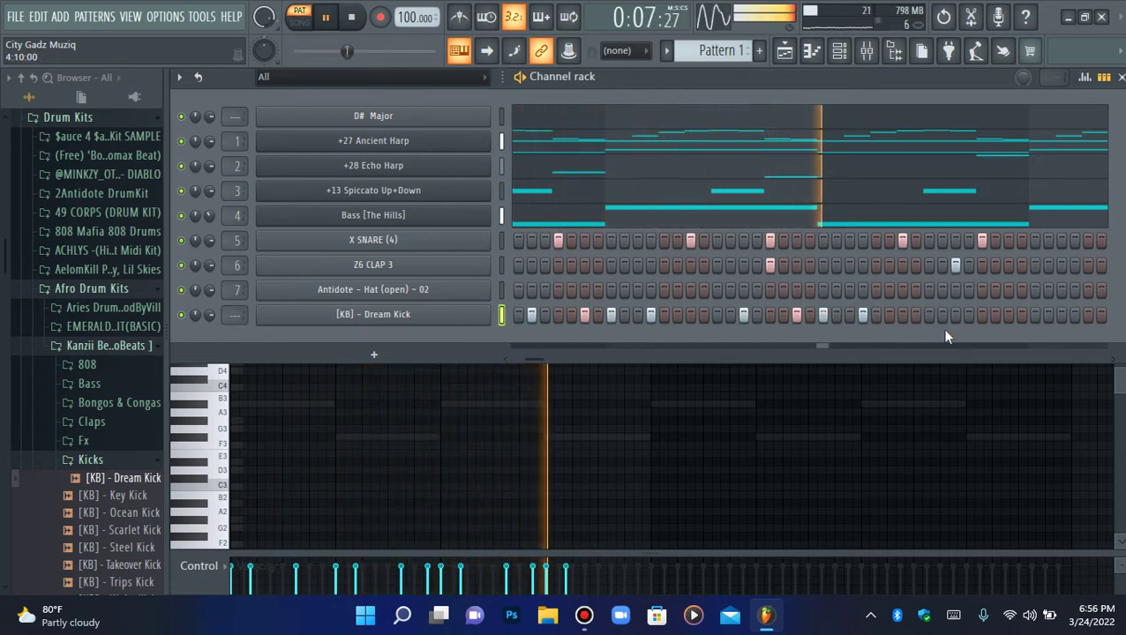
{"action": "left_click", "coordinate": [1007, 315]}
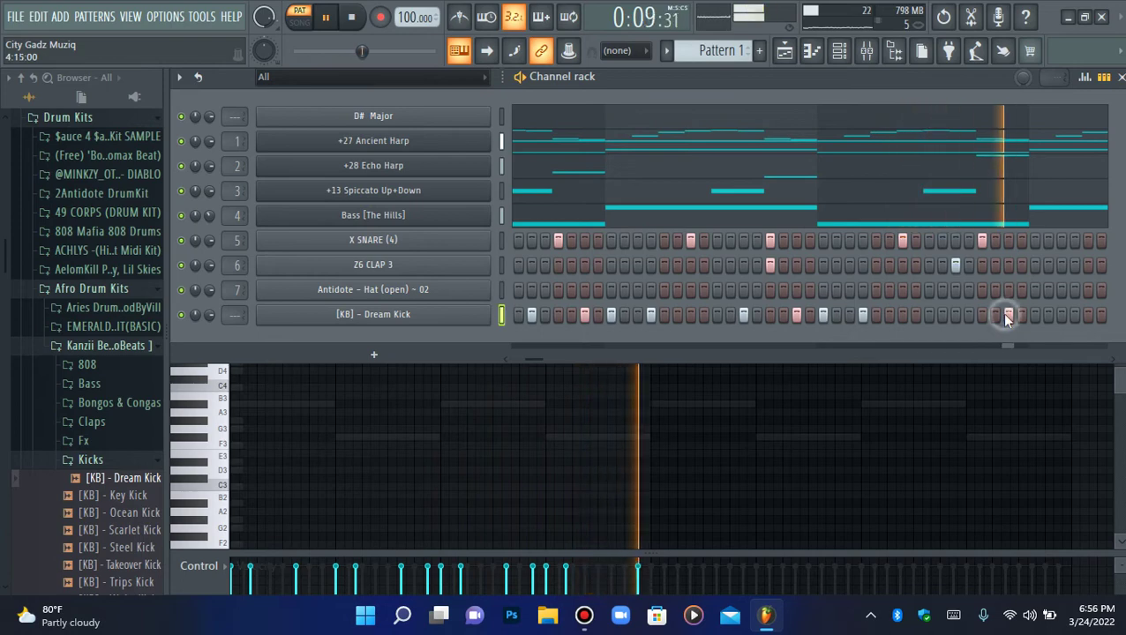
Duplicate the four-bar [KB] - Dream Kick pattern into bars 5 to 8 in its piano roll and restart playback
{"action": "right_click", "coordinate": [463, 316]}
{"action": "left_click", "coordinate": [513, 313]}
{"action": "key", "text": "space"}
{"action": "key", "text": "space"}
{"action": "right_click", "coordinate": [497, 315]}
{"action": "left_click", "coordinate": [516, 317]}
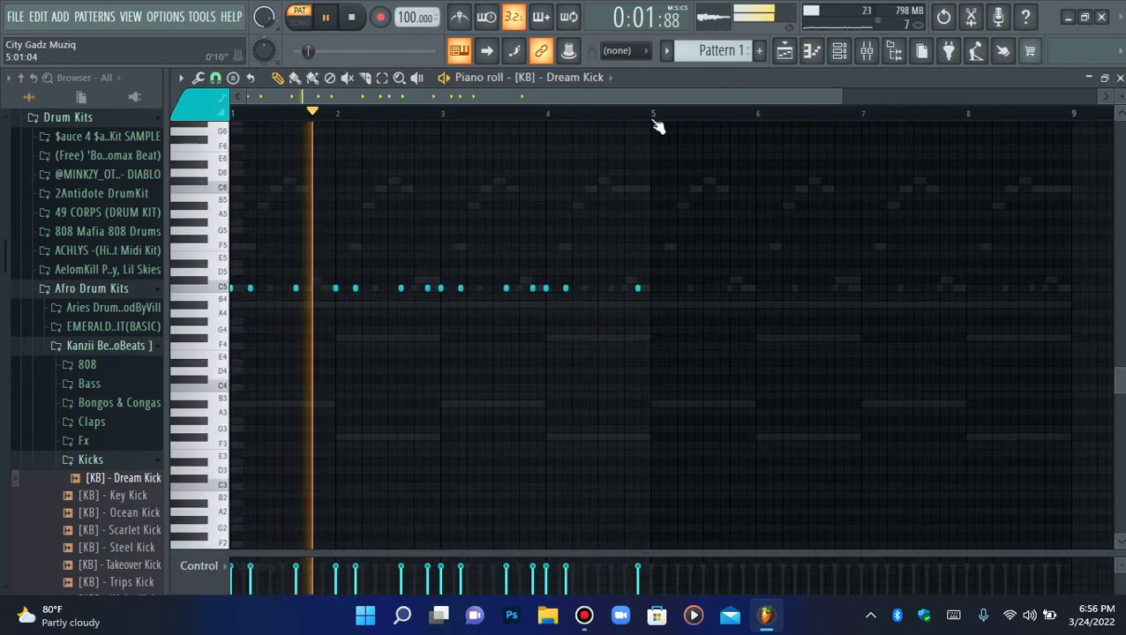
{"action": "left_click_drag", "start_coordinate": [651, 116], "coordinate": [38, 163]}
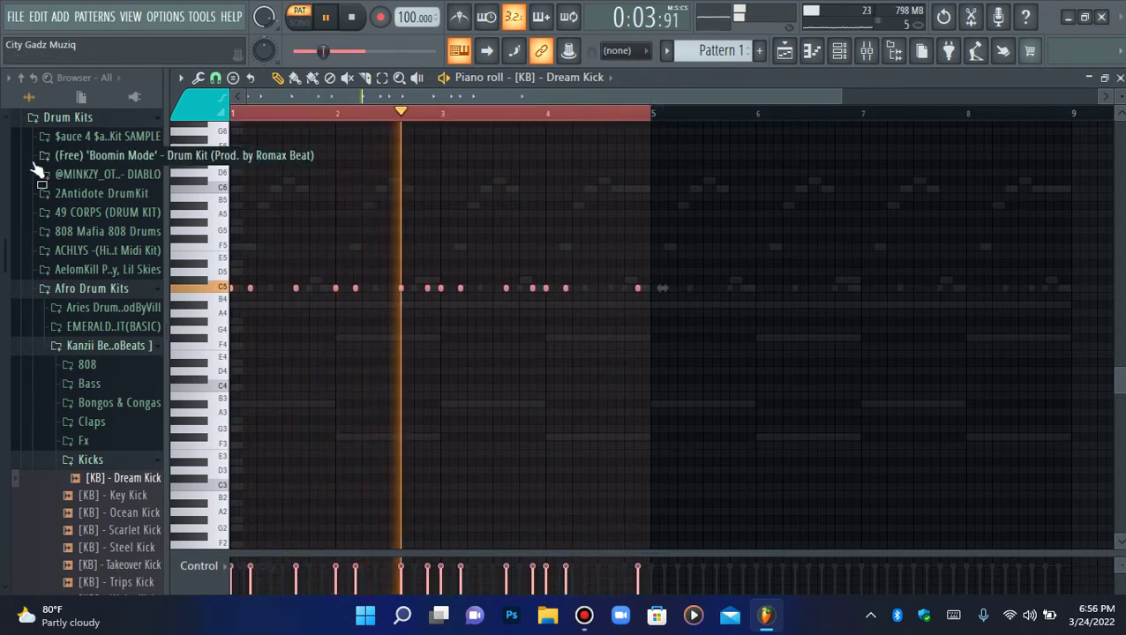
{"action": "key", "text": "ctrl+b"}
{"action": "key", "text": "ctrl+d"}
{"action": "left_click", "coordinate": [352, 18]}
{"action": "key", "text": "space"}
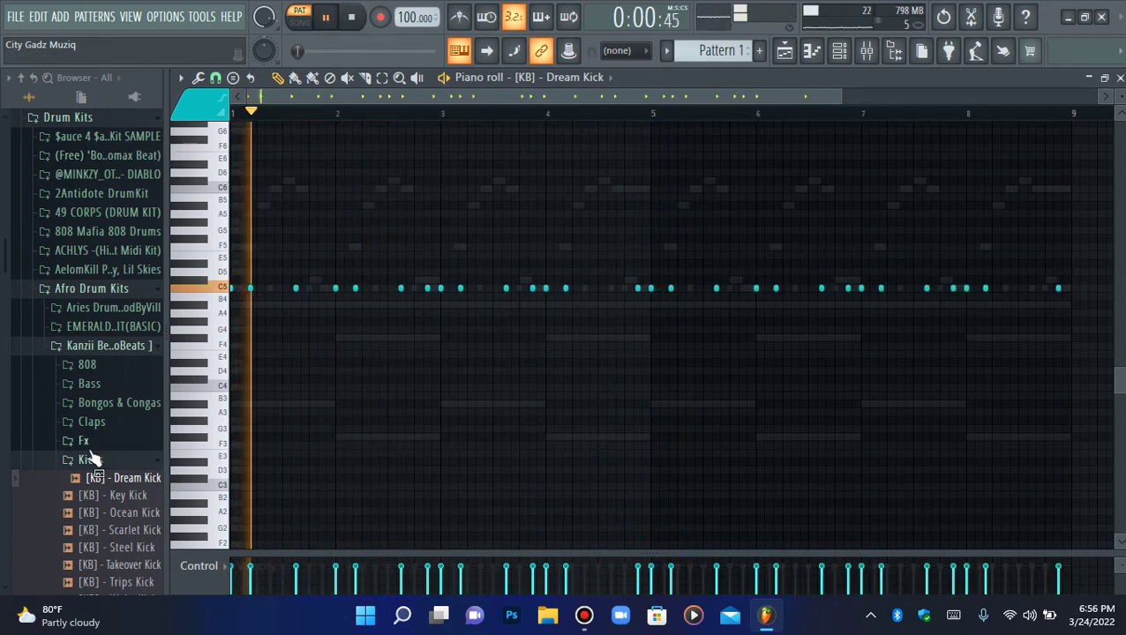
Collapse the Afro Drum Kits folder and route the [KB] - Dream Kick channel to mixer track 8
{"action": "left_click", "coordinate": [90, 459]}
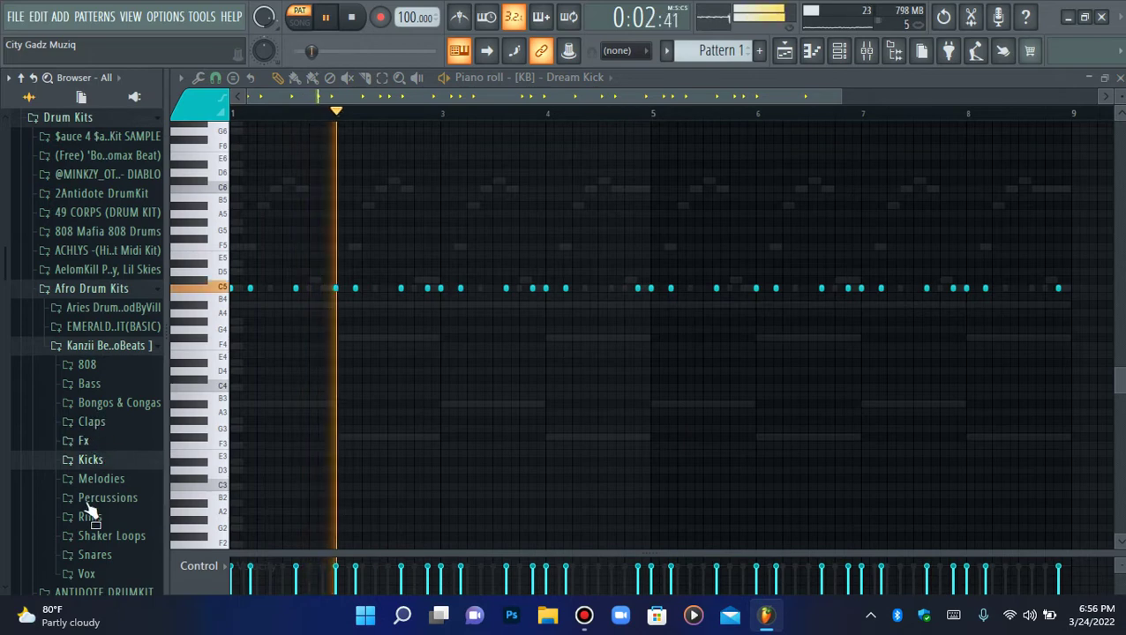
{"action": "left_click", "coordinate": [81, 288]}
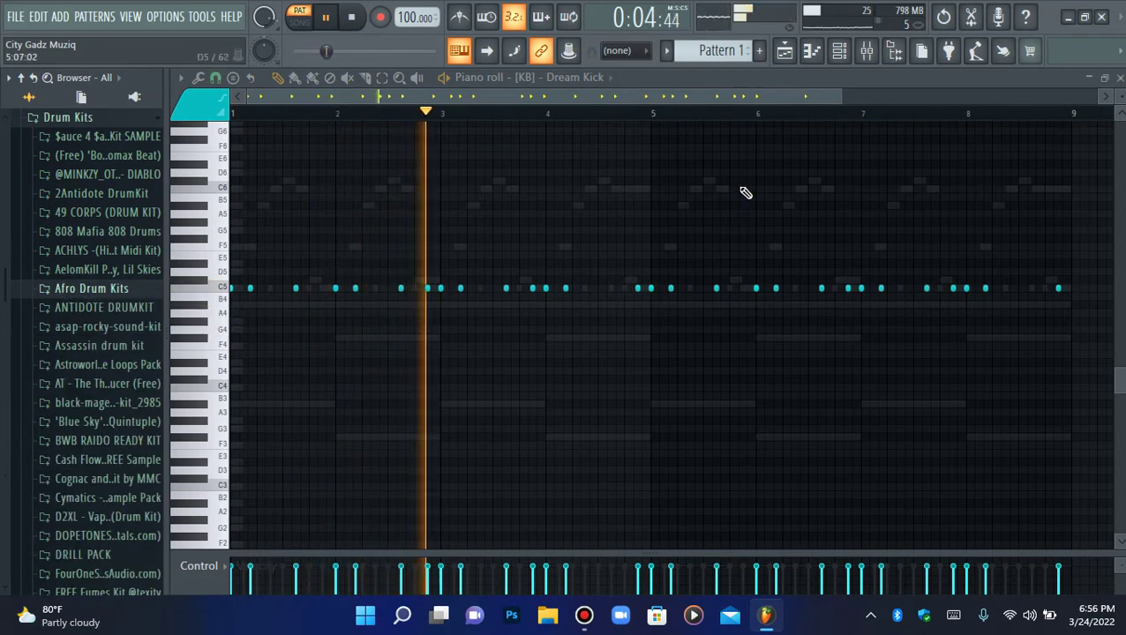
{"action": "left_click", "coordinate": [839, 50]}
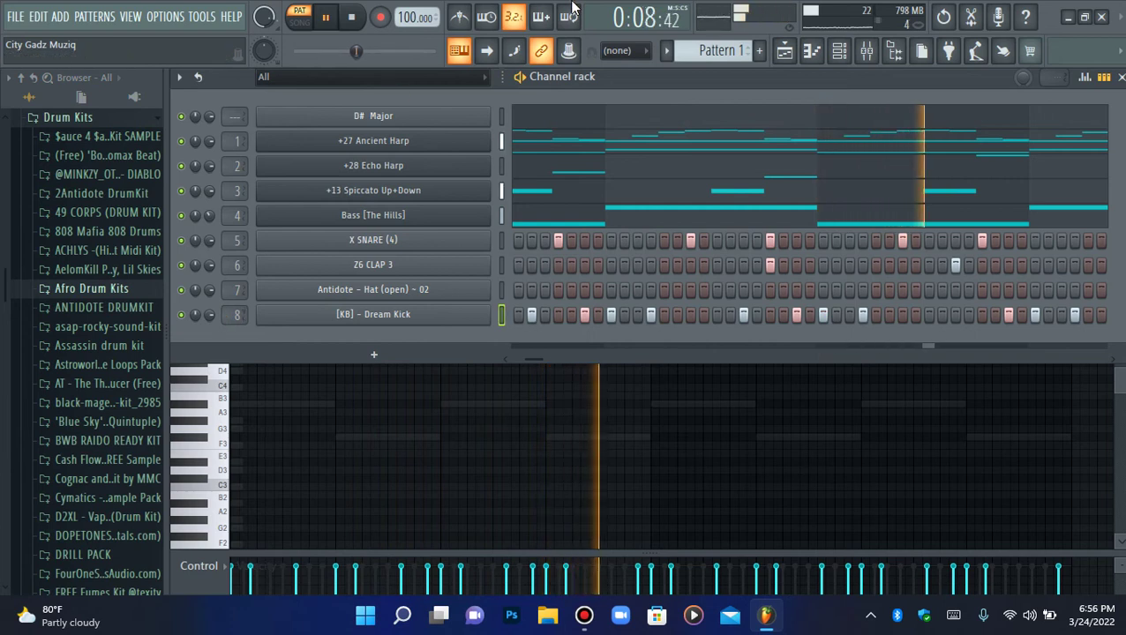
{"action": "scroll", "coordinate": [230, 321], "scroll_direction": "up", "scroll_amount": 1}
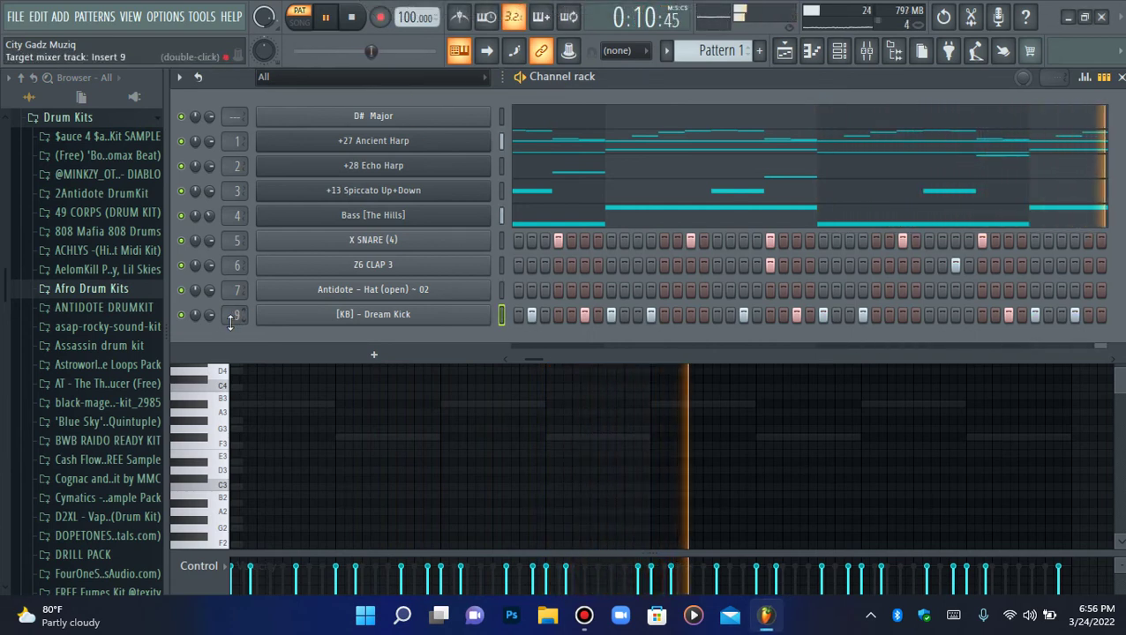
{"action": "scroll", "coordinate": [230, 321], "scroll_direction": "down", "scroll_amount": 1}
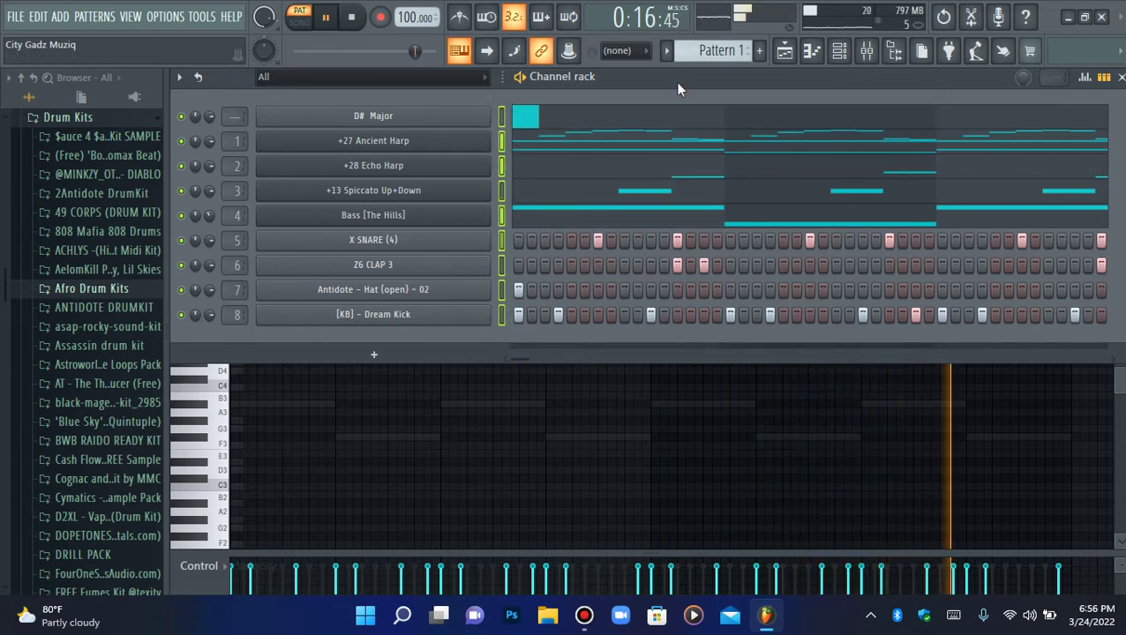
{"action": "left_click", "coordinate": [15, 16]}
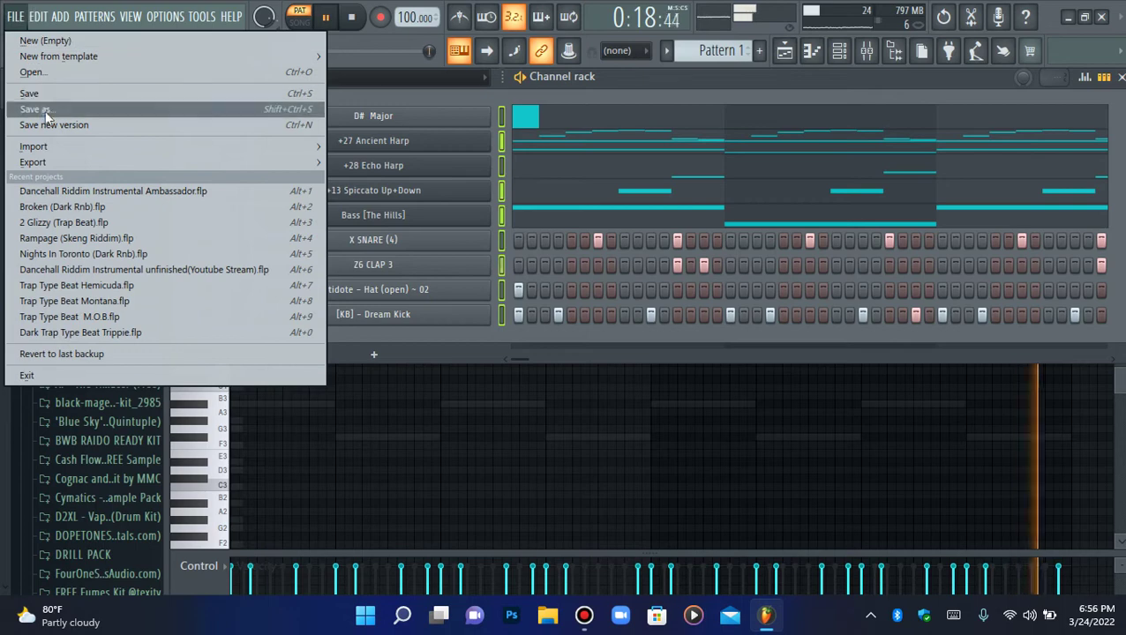
{"action": "left_click", "coordinate": [45, 111]}
{"action": "left_click", "coordinate": [222, 210]}
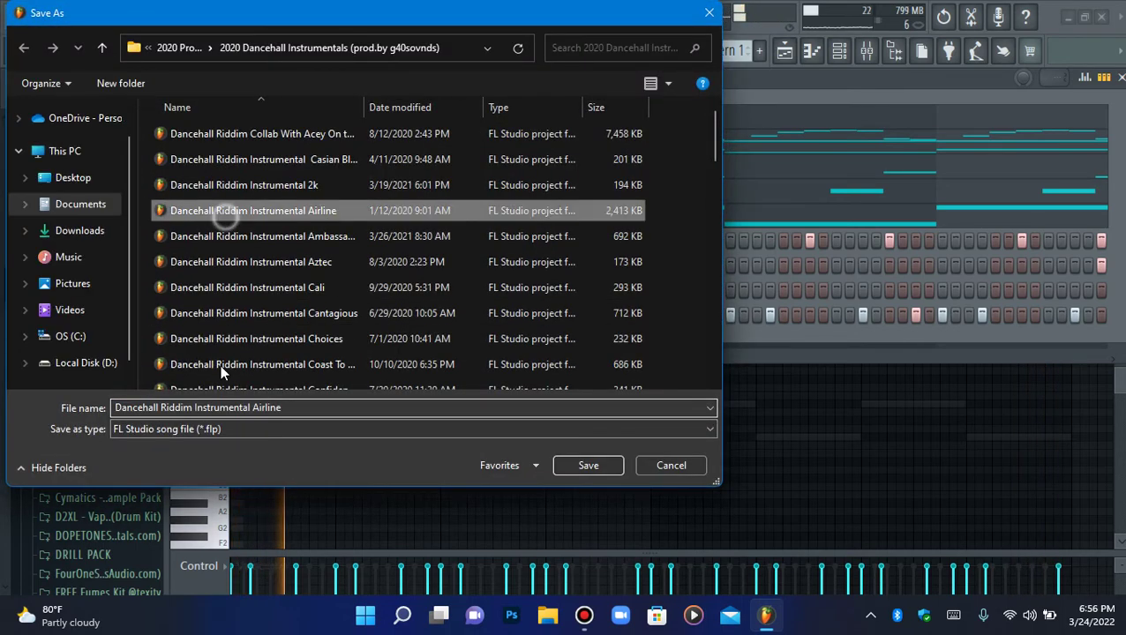
{"action": "double_click", "coordinate": [320, 408]}
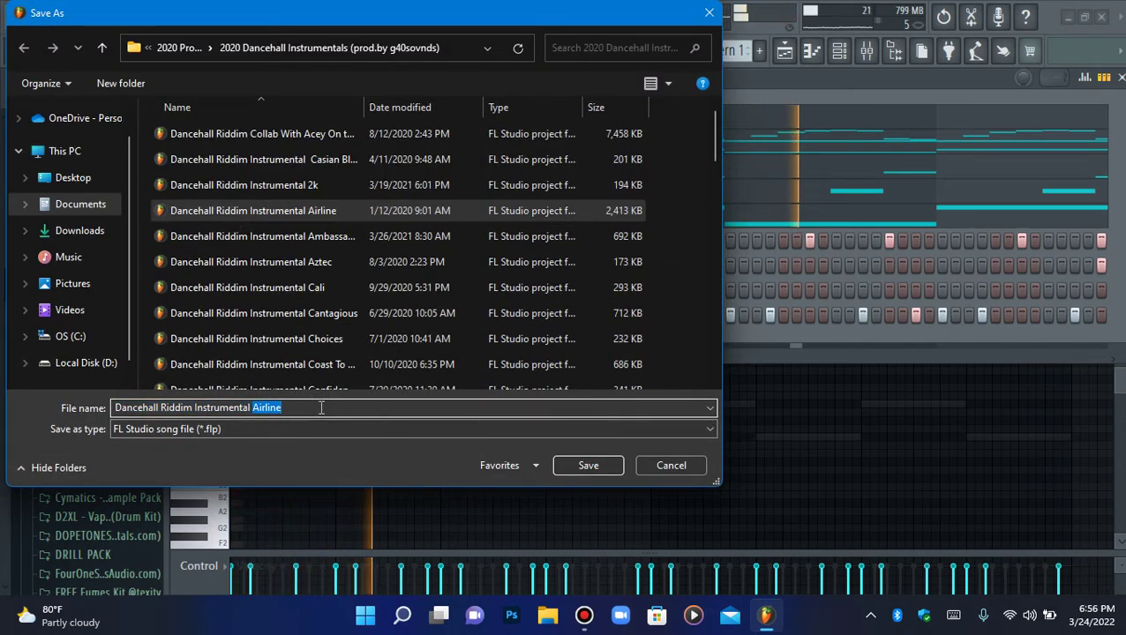
{"action": "left_click", "coordinate": [181, 49]}
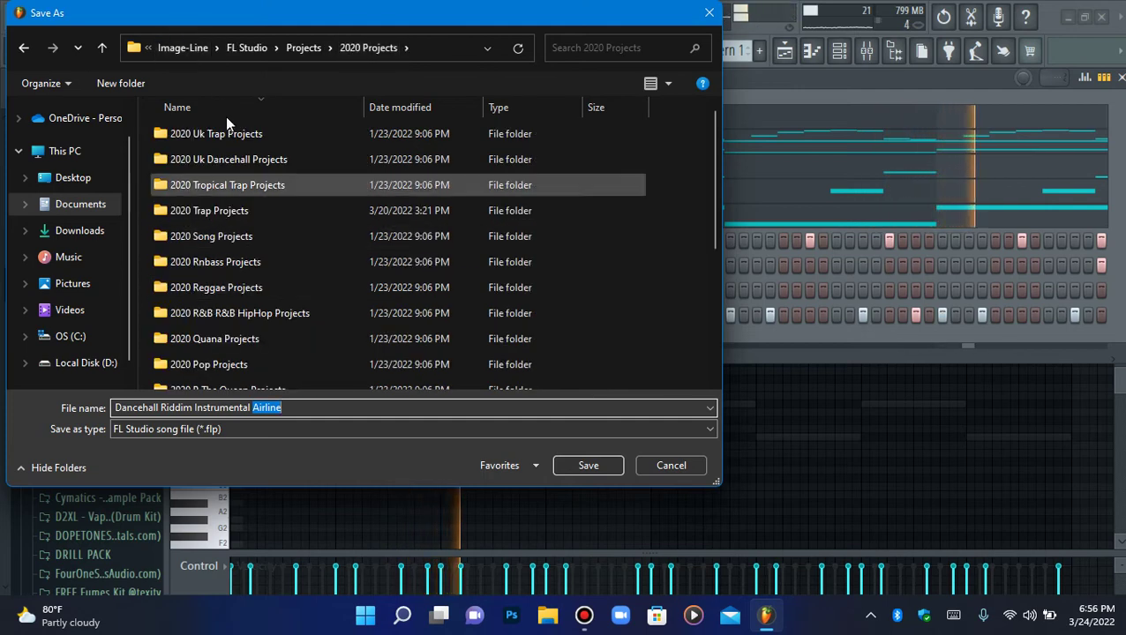
{"action": "left_click", "coordinate": [183, 48]}
{"action": "double_click", "coordinate": [200, 243]}
{"action": "double_click", "coordinate": [203, 237]}
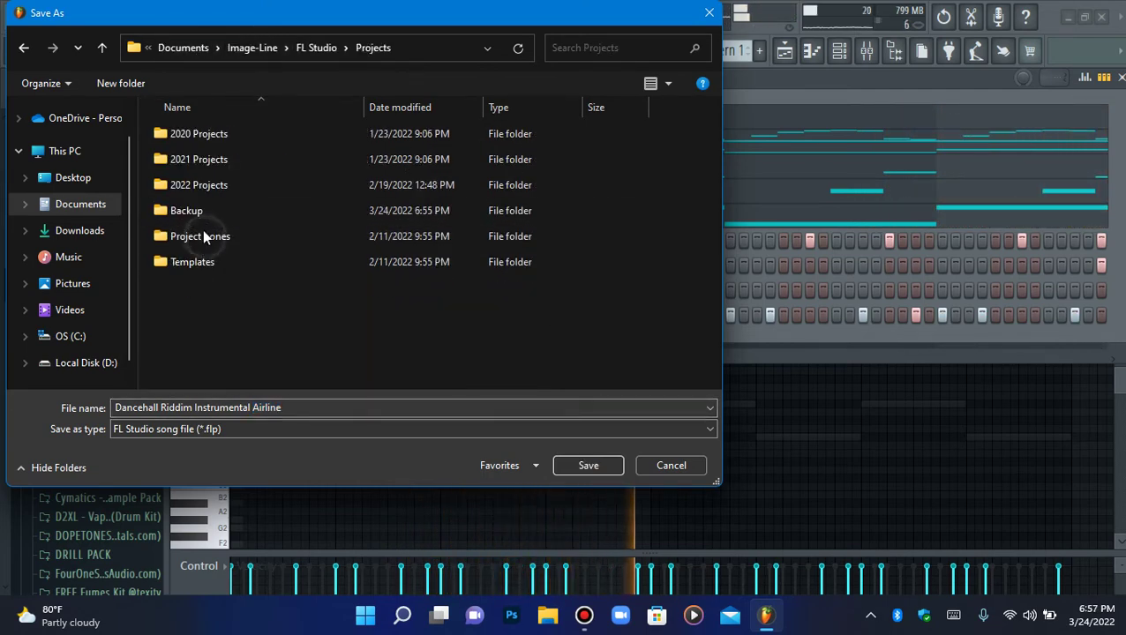
{"action": "double_click", "coordinate": [196, 184]}
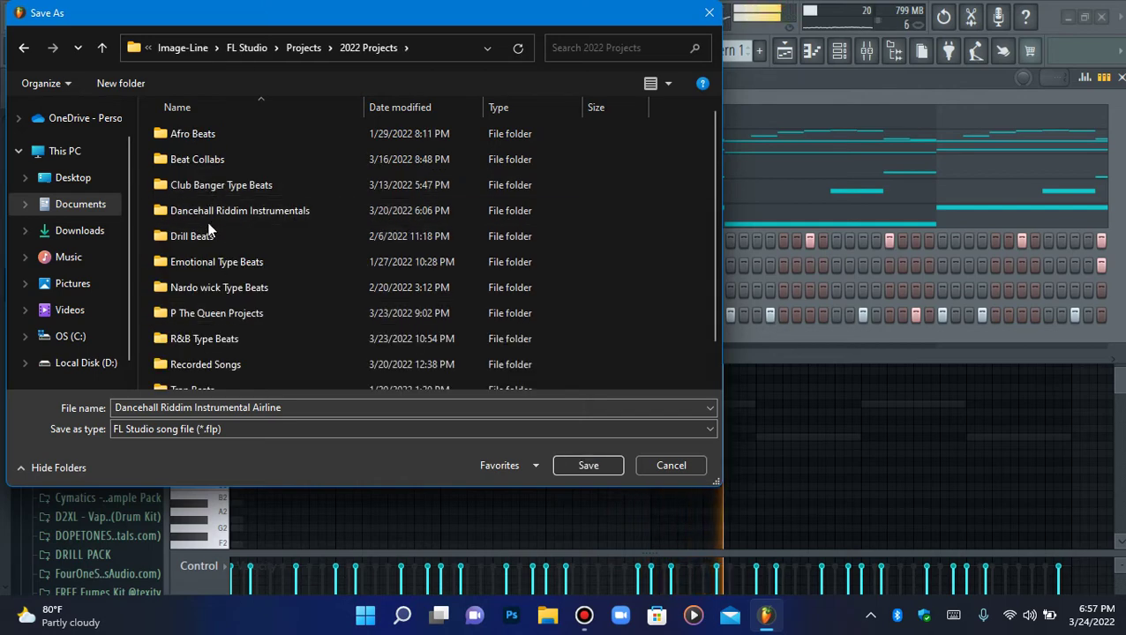
{"action": "double_click", "coordinate": [213, 212]}
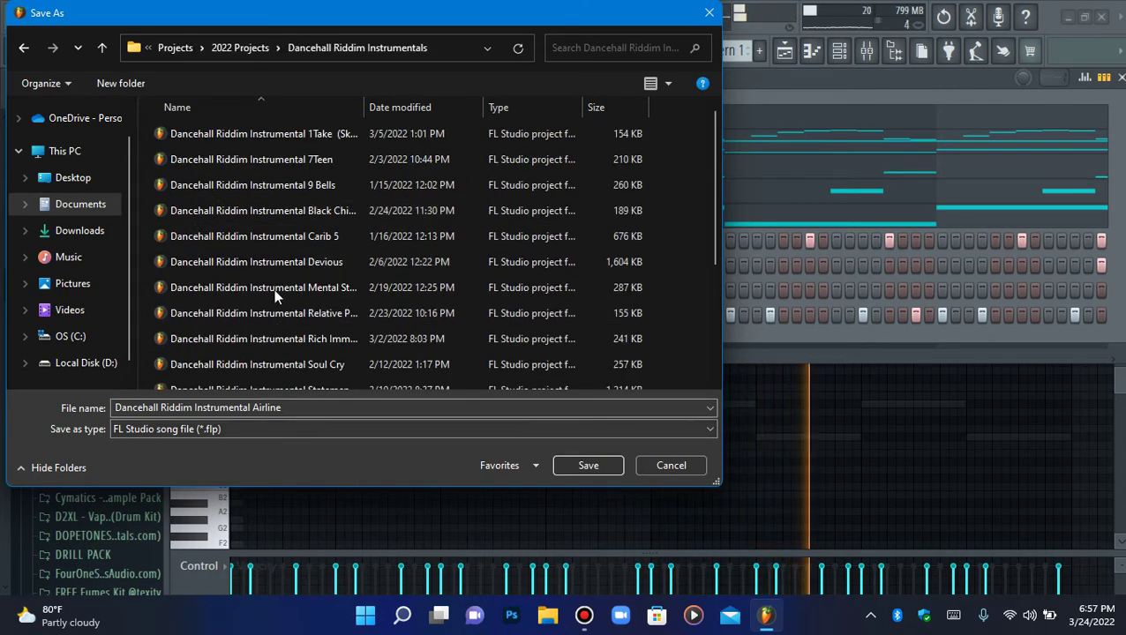
{"action": "left_click", "coordinate": [273, 265]}
{"action": "double_click", "coordinate": [305, 407]}
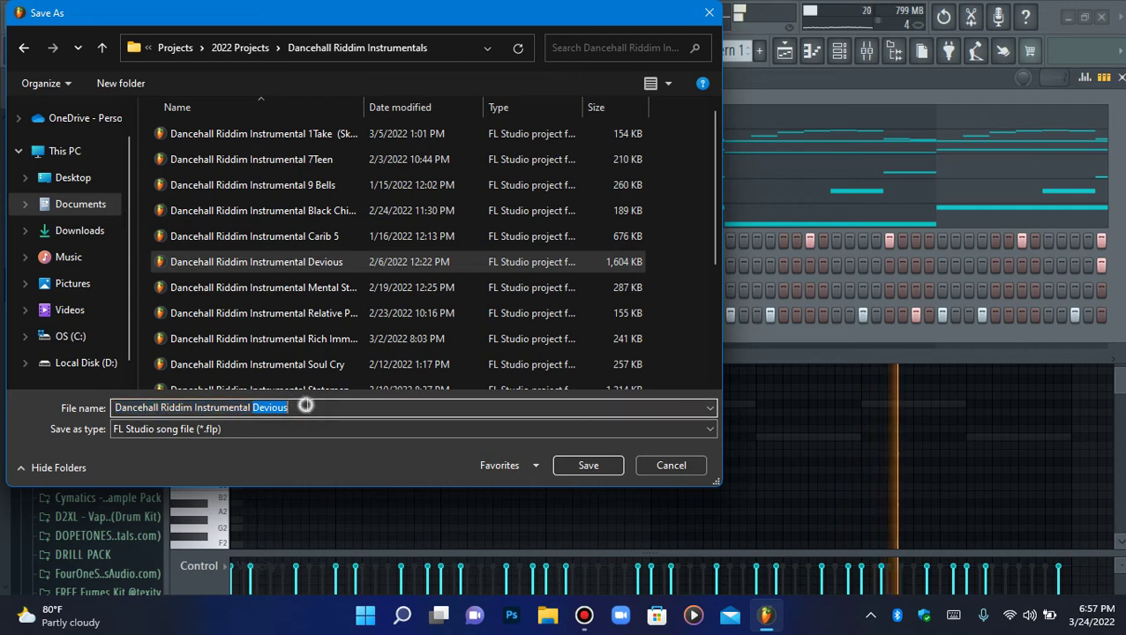
{"action": "key", "text": "BackSpace"}
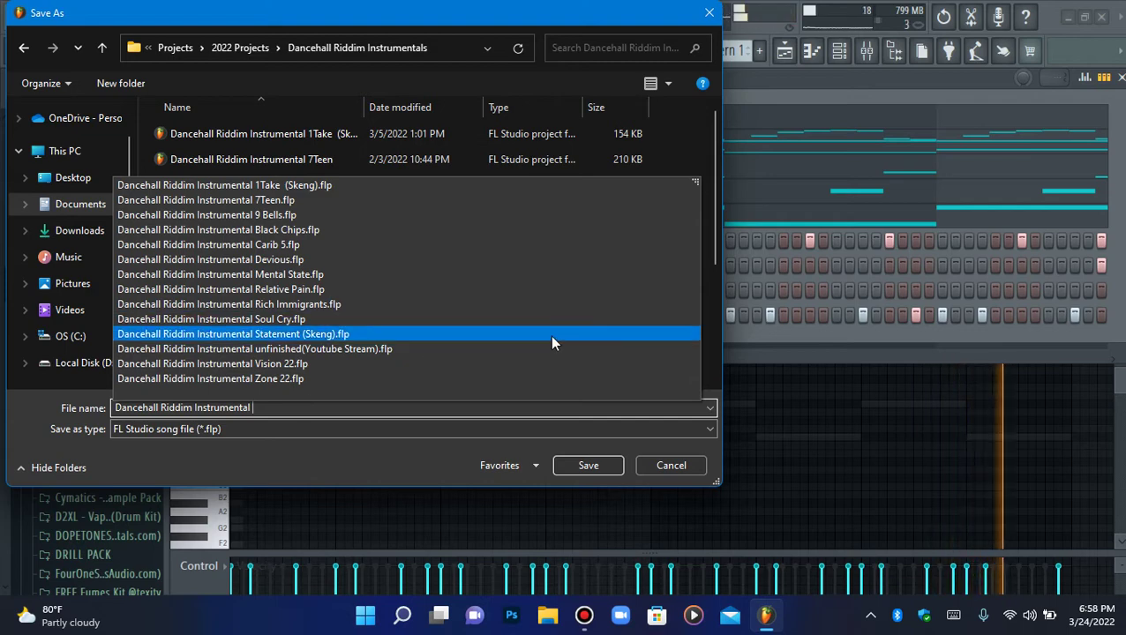
{"action": "left_click", "coordinate": [709, 14]}
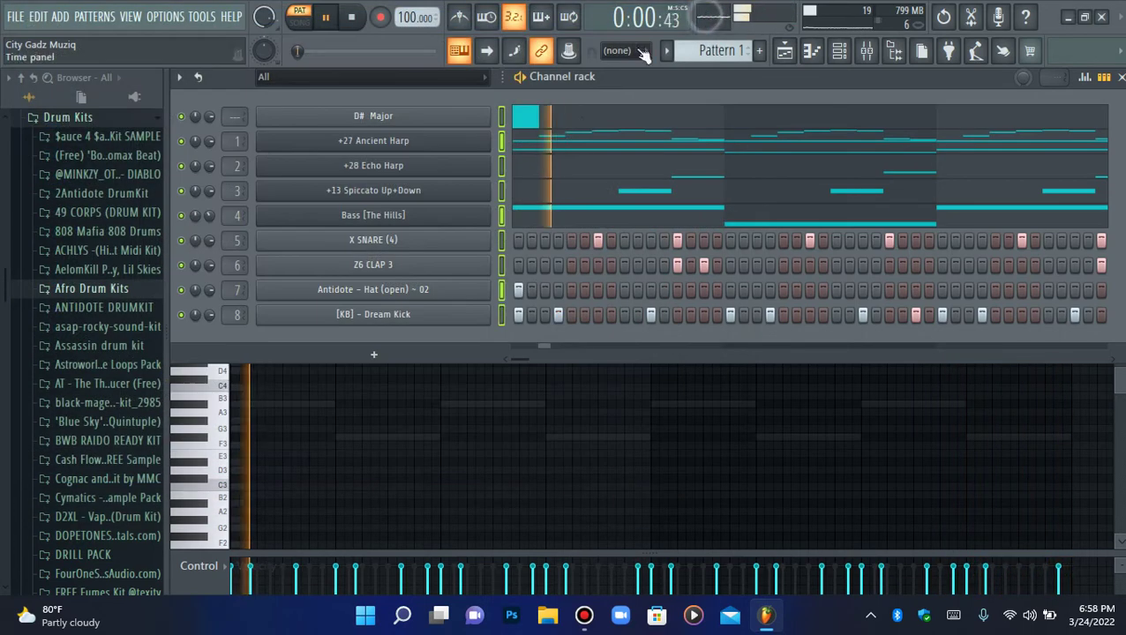
Stop playback and save the project as "Dancehall Riddim Instrumental unfinished" in the 2020 Dancehall Instrumentals folder
{"action": "key", "text": "space"}
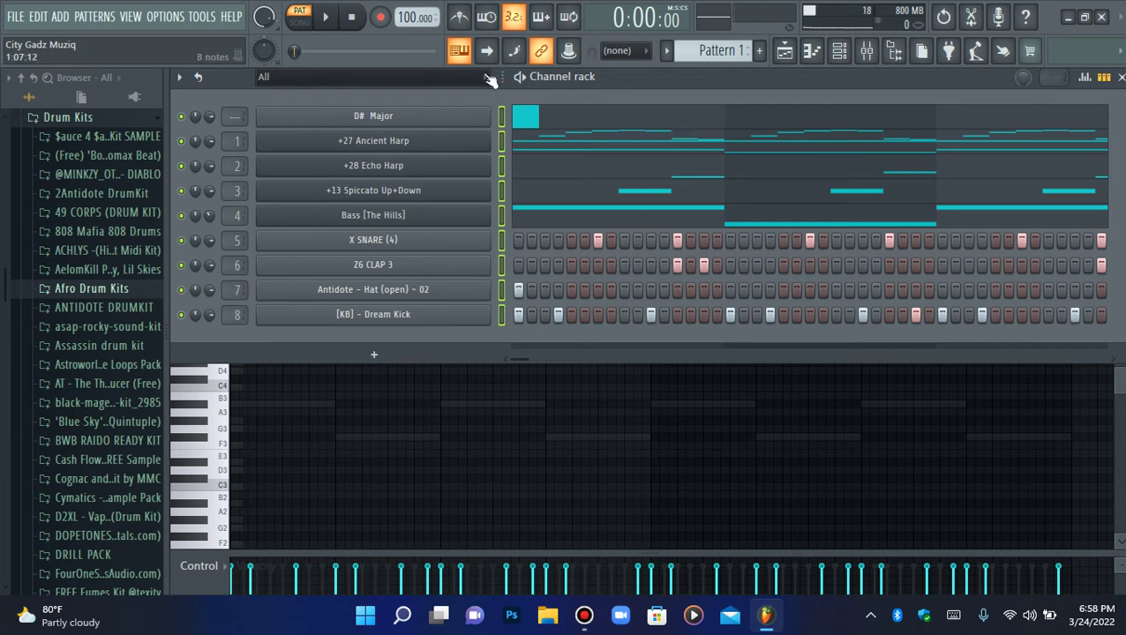
{"action": "left_click", "coordinate": [16, 15]}
{"action": "left_click", "coordinate": [55, 108]}
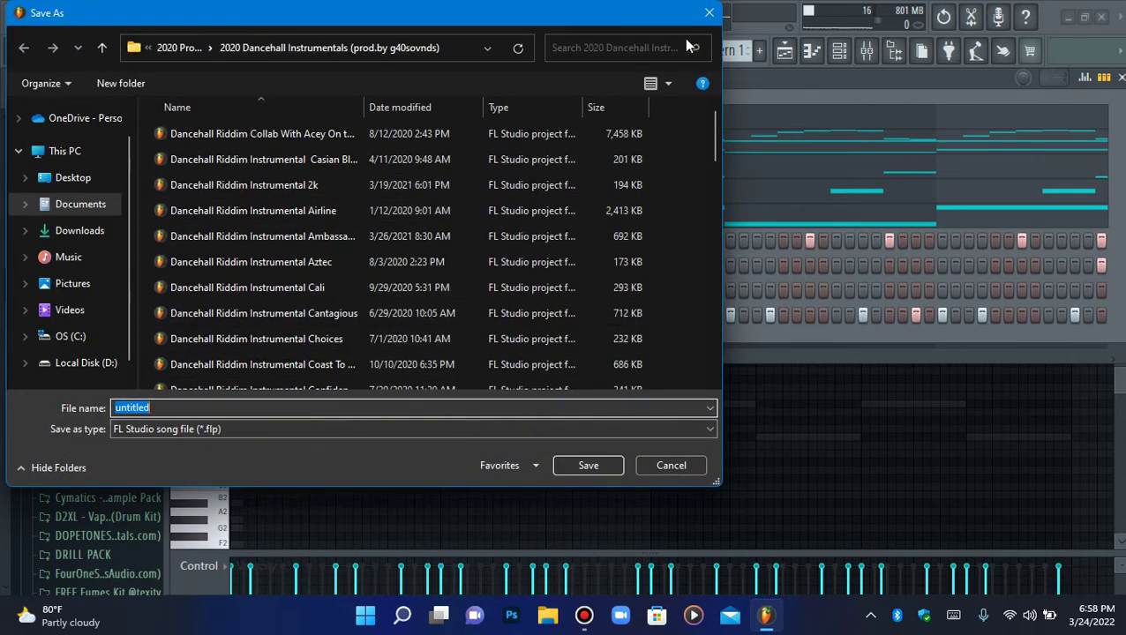
{"action": "left_click", "coordinate": [299, 288]}
{"action": "double_click", "coordinate": [299, 407]}
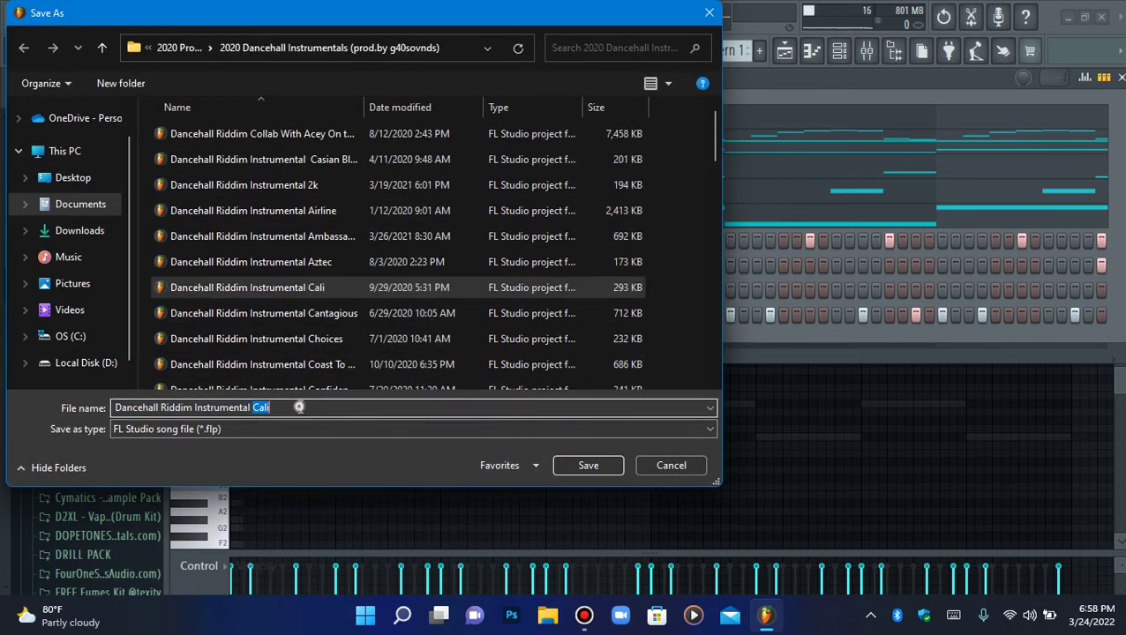
{"action": "key", "text": "BackSpace"}
{"action": "type", "text": "unfinished"}
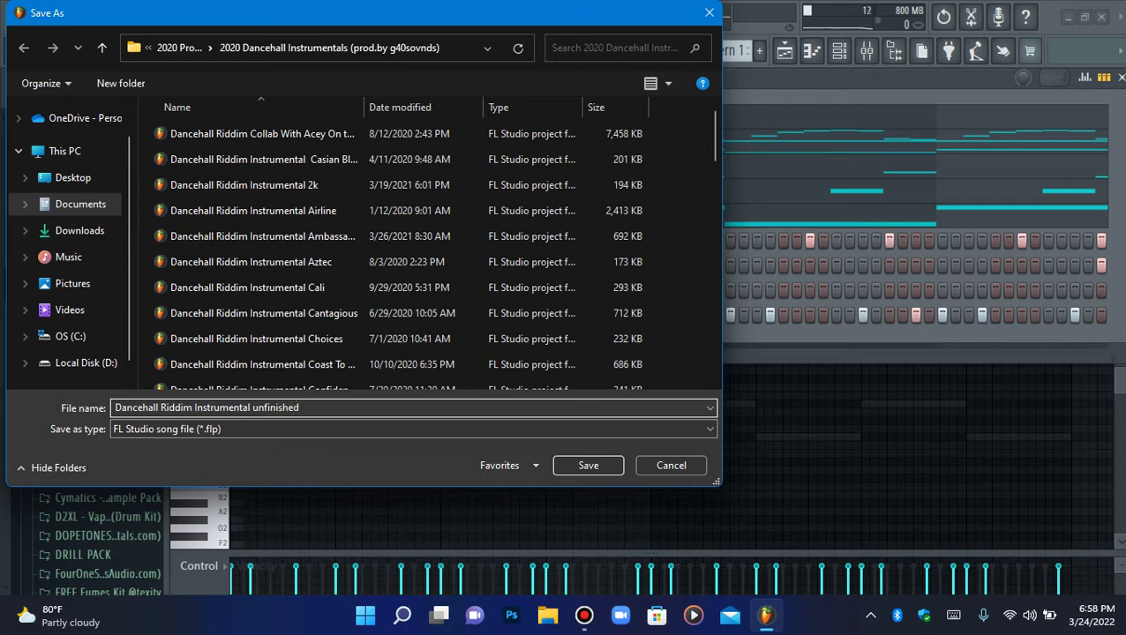
{"action": "key", "text": "Return"}
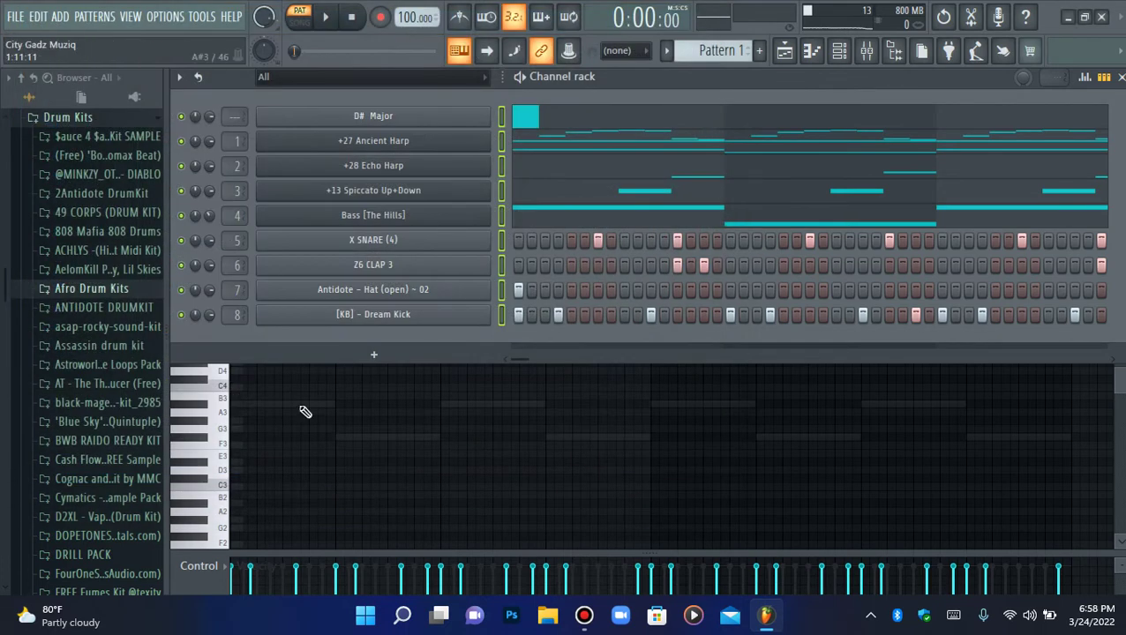
Restart playback and look through the audio, project and info settings
{"action": "left_click", "coordinate": [14, 17]}
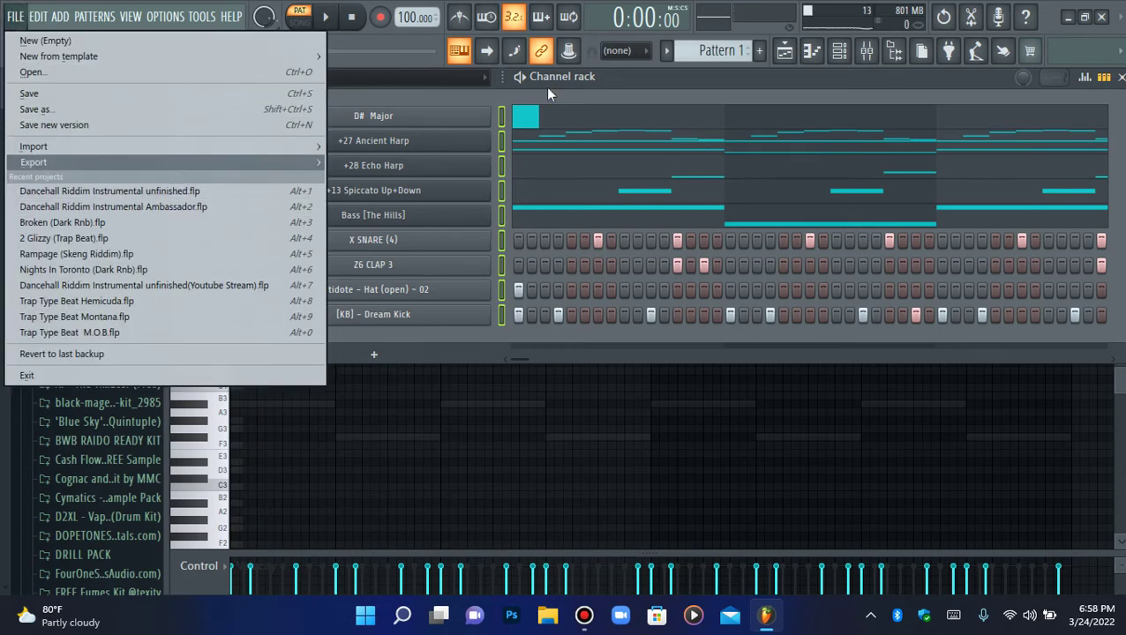
{"action": "left_click", "coordinate": [634, 77]}
{"action": "key", "text": "space"}
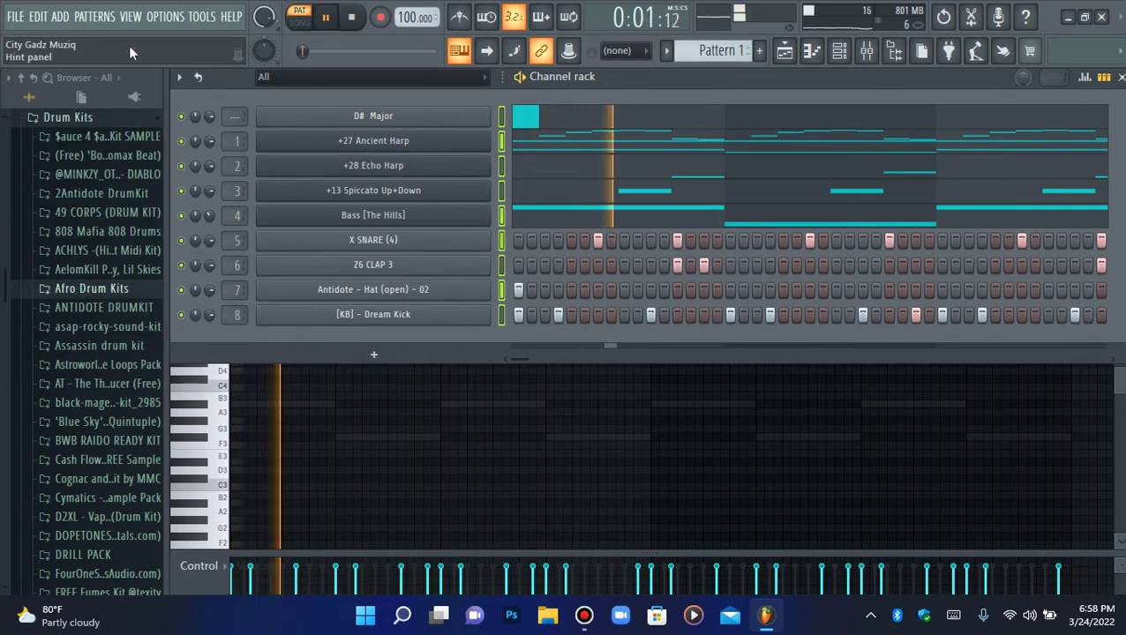
{"action": "left_click", "coordinate": [176, 17]}
{"action": "left_click", "coordinate": [183, 68]}
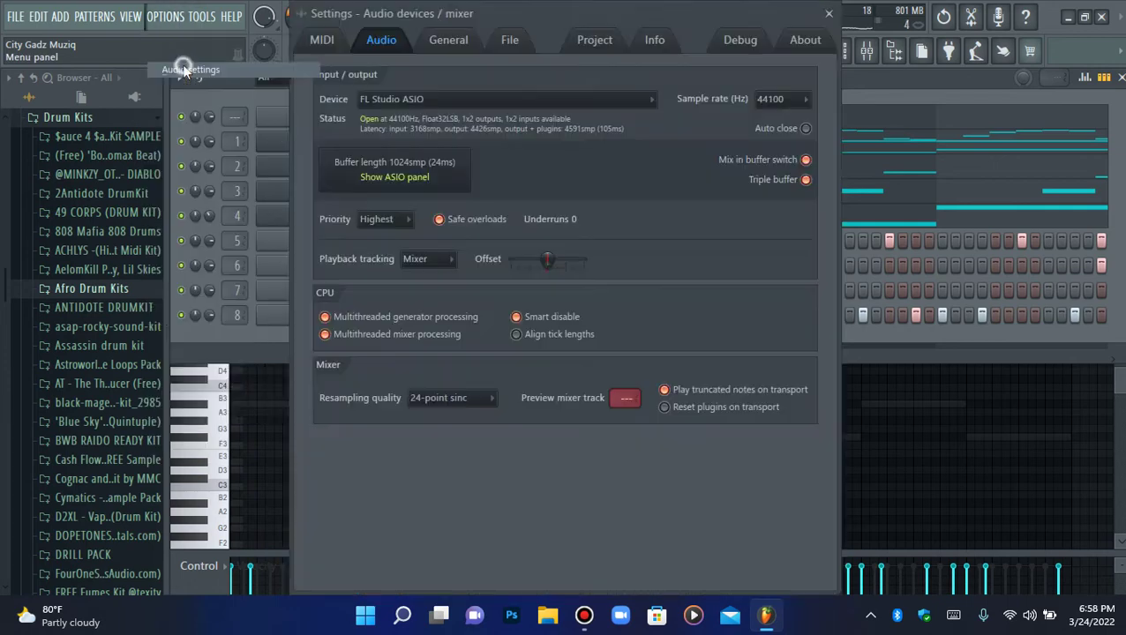
{"action": "left_click", "coordinate": [588, 40]}
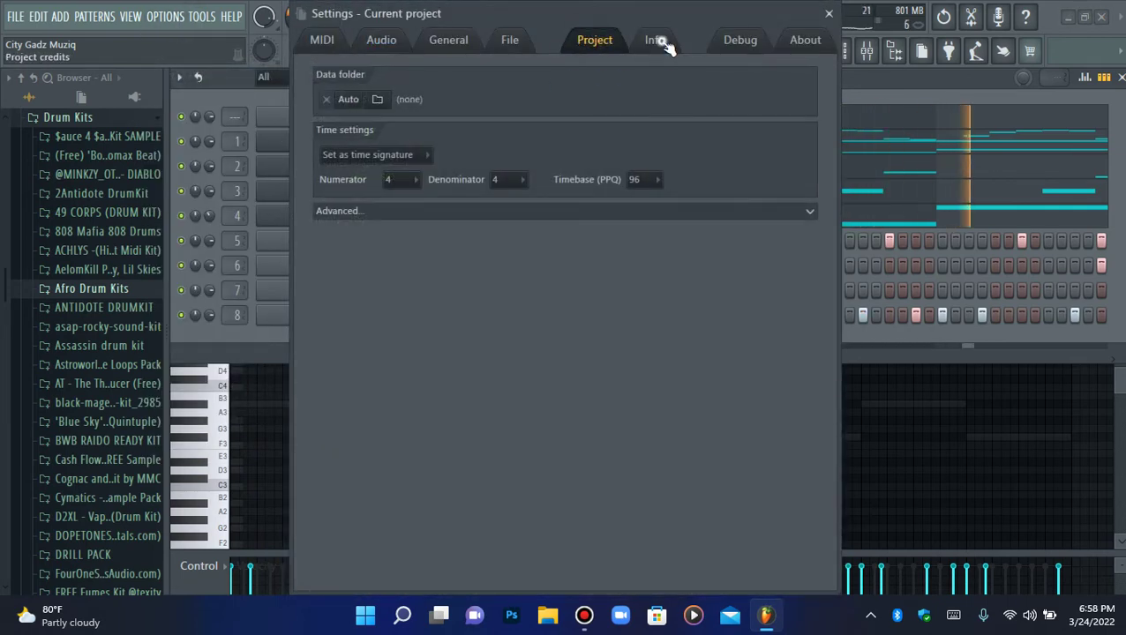
{"action": "left_click", "coordinate": [660, 42]}
{"action": "left_click", "coordinate": [830, 16]}
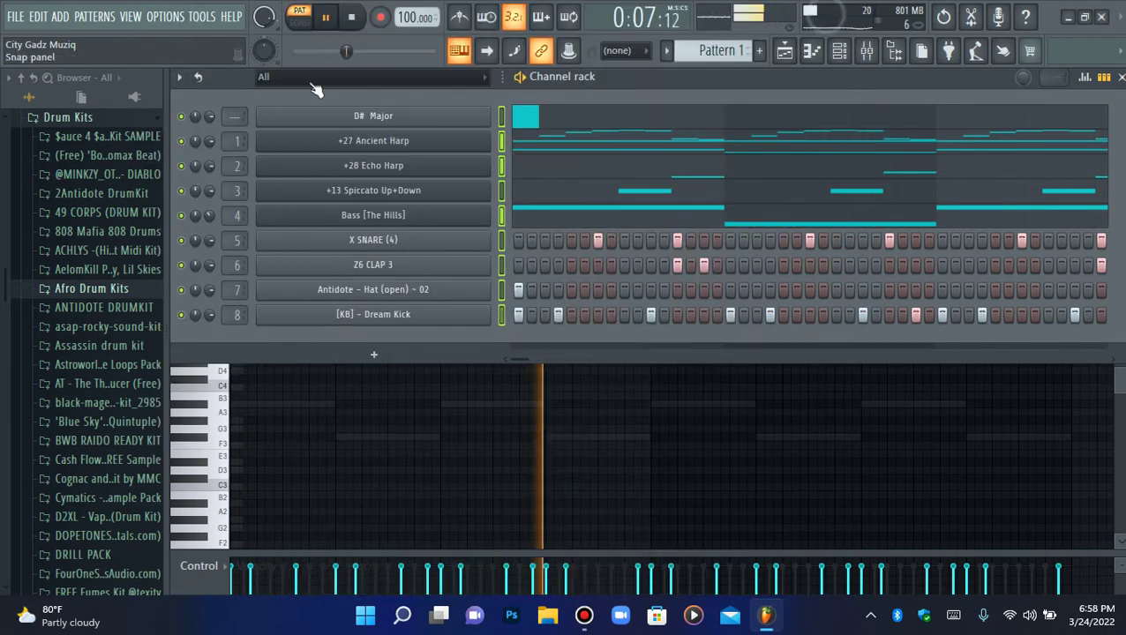
Save the project again under the same name, overwriting the existing "Dancehall Riddim Instrumental unfinished" file
{"action": "left_click", "coordinate": [16, 18]}
{"action": "left_click", "coordinate": [82, 109]}
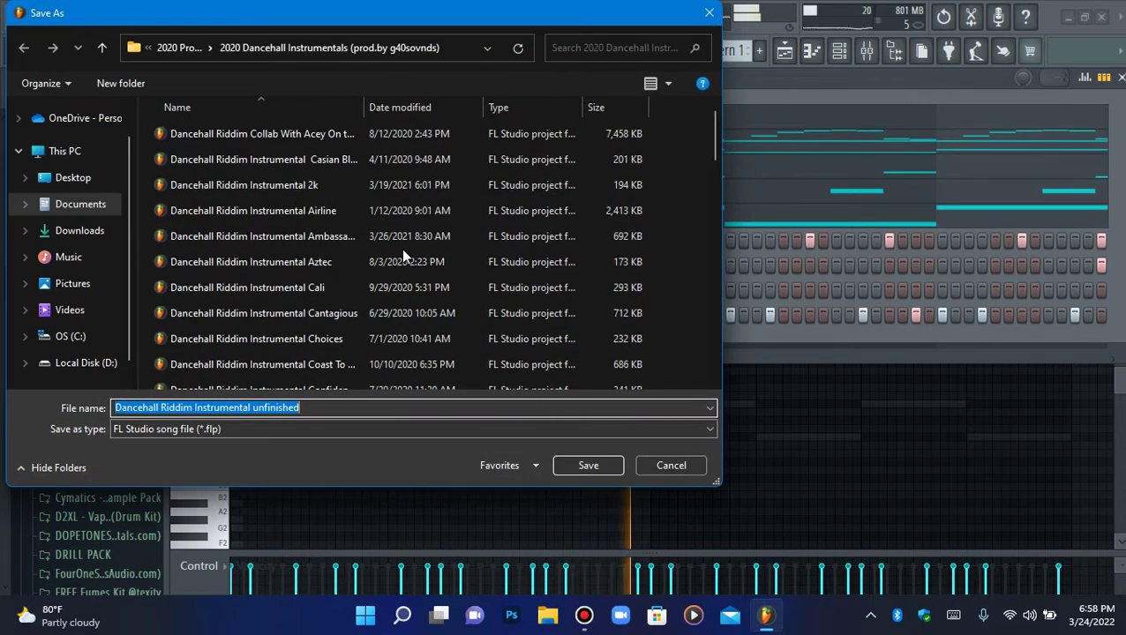
{"action": "left_click", "coordinate": [572, 465]}
{"action": "left_click", "coordinate": [615, 382]}
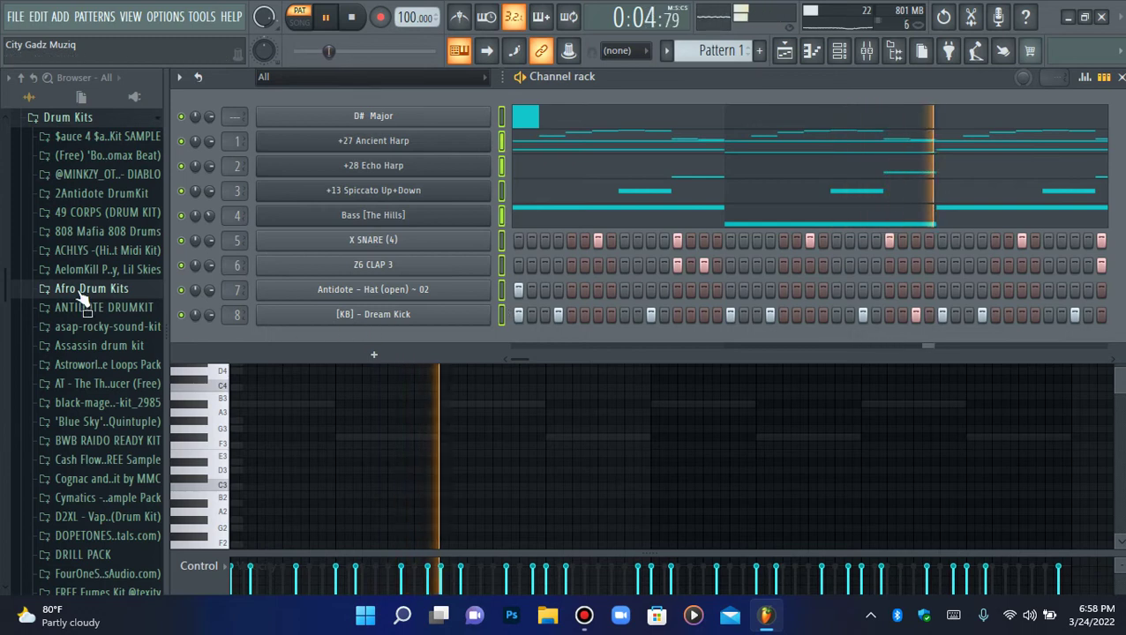
Add the 808 (Quay QC Master) sample from the Lil Baby 4PF Kit_TrapZone folder as a new channel
{"action": "scroll", "coordinate": [91, 456], "scroll_direction": "down", "scroll_amount": 5}
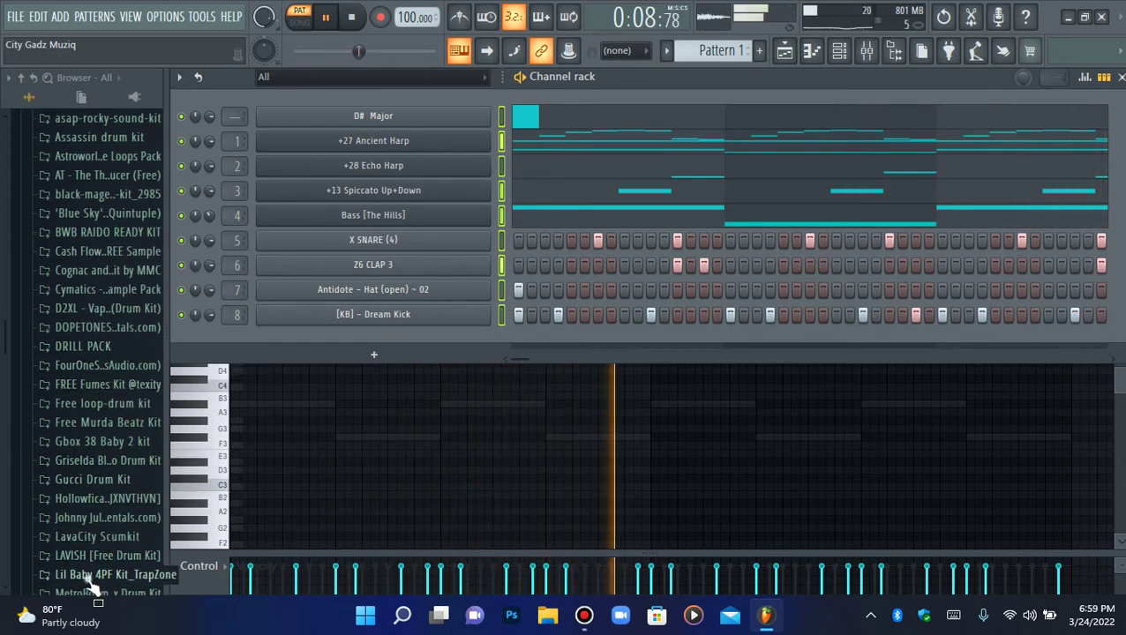
{"action": "scroll", "coordinate": [92, 564], "scroll_direction": "down", "scroll_amount": 8}
{"action": "left_click", "coordinate": [97, 256]}
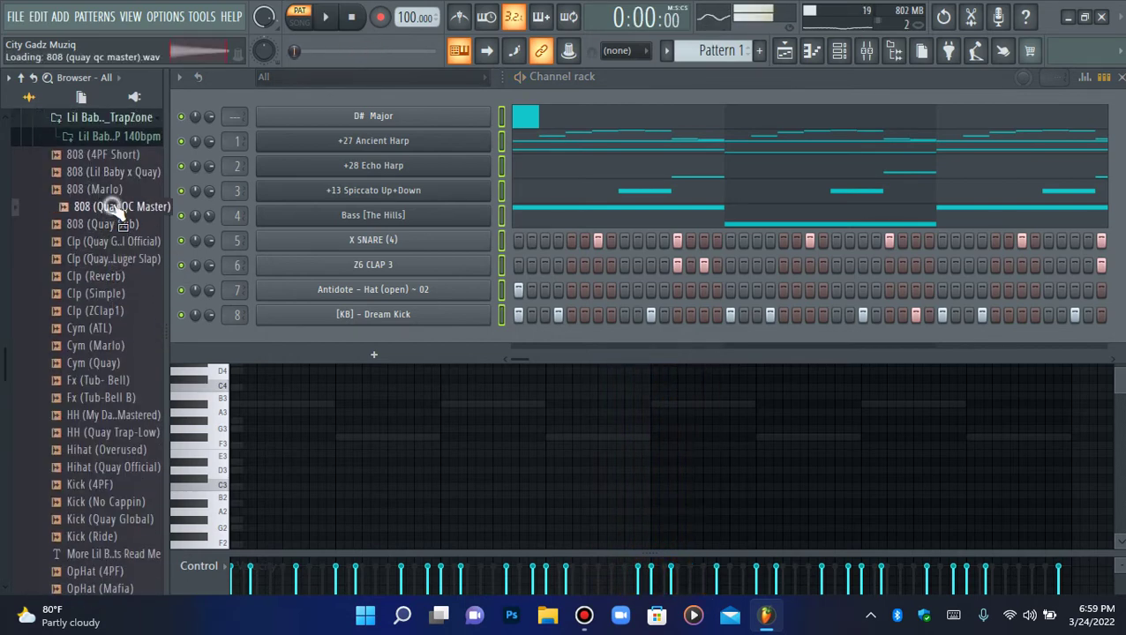
{"action": "left_click_drag", "start_coordinate": [277, 330], "coordinate": [278, 331]}
Copy the [KB] - Dream Kick step pattern onto the 808 (Quay QC Master) channel and route that channel to mixer track 9
{"action": "right_click", "coordinate": [351, 314]}
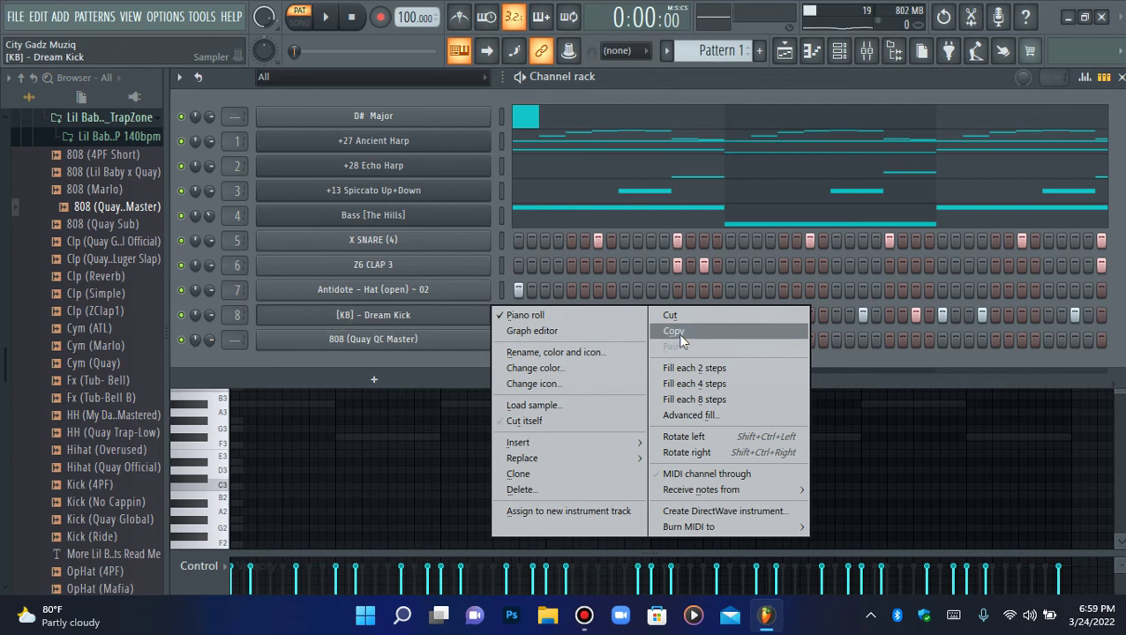
{"action": "left_click", "coordinate": [679, 333]}
{"action": "right_click", "coordinate": [447, 340]}
{"action": "left_click", "coordinate": [675, 370]}
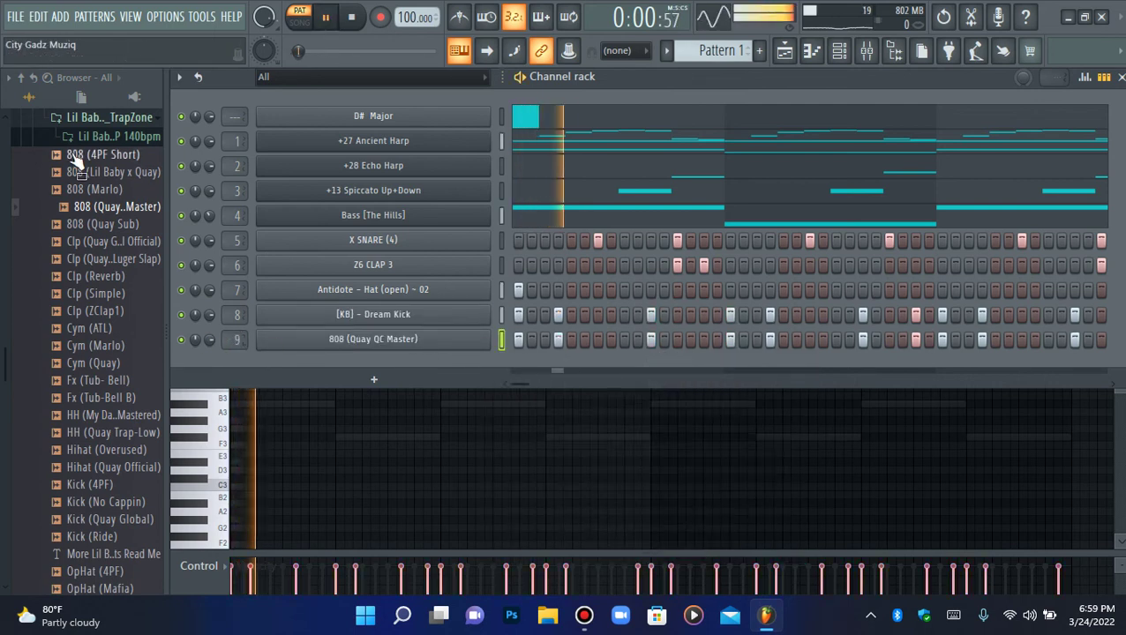
Set the root note of the 808 (Quay QC Master) sample to G5
{"action": "left_click", "coordinate": [362, 338]}
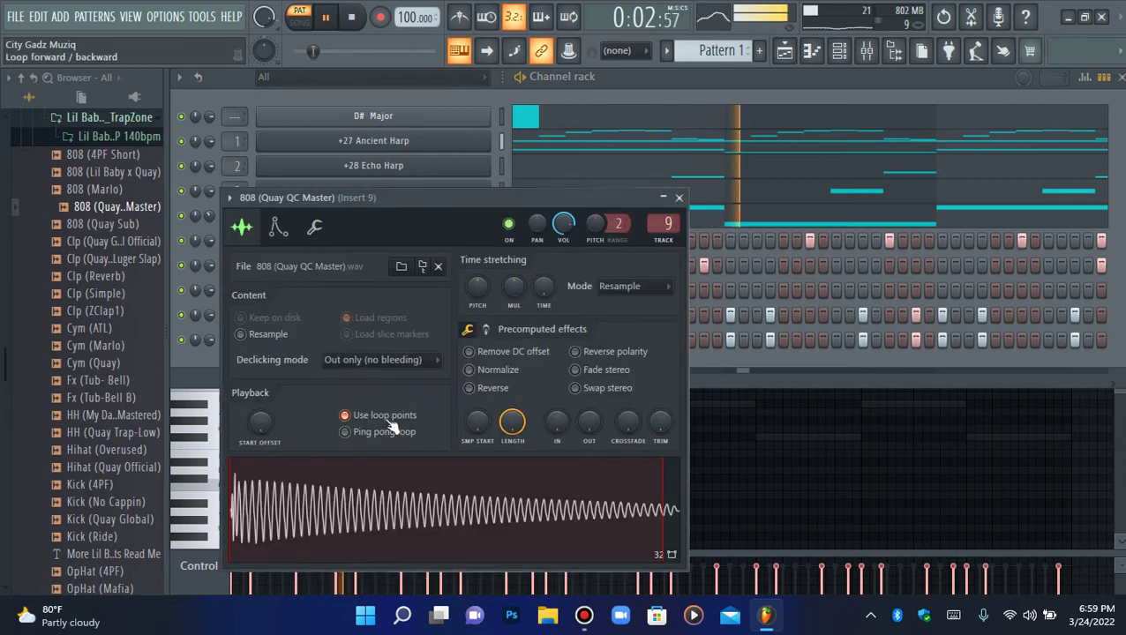
{"action": "left_click", "coordinate": [279, 228]}
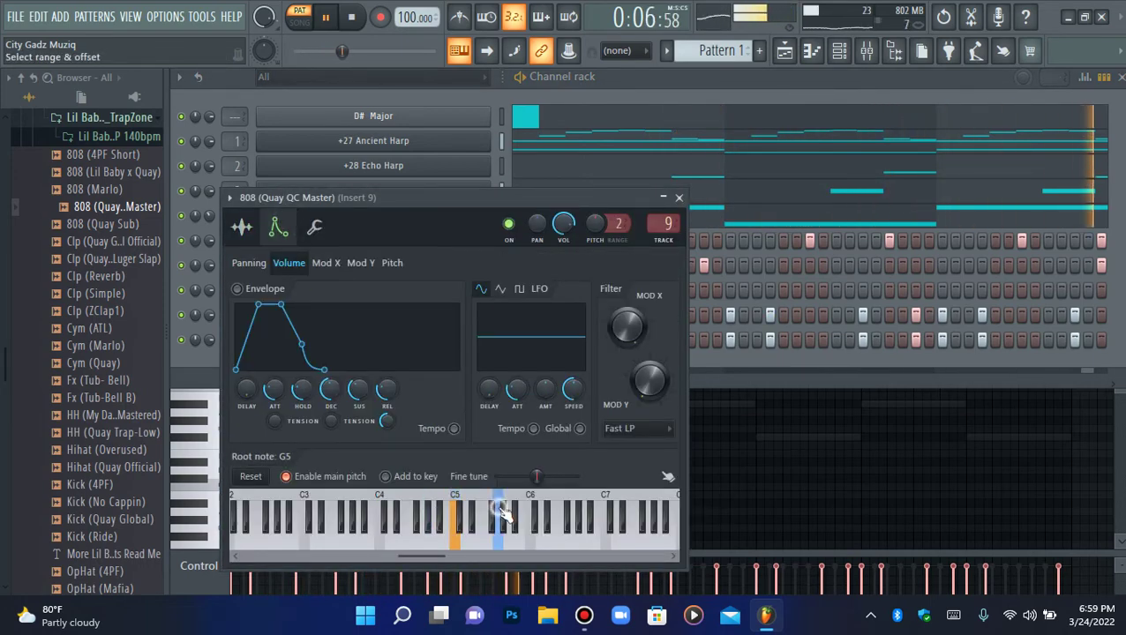
{"action": "left_click", "coordinate": [234, 235]}
{"action": "left_click", "coordinate": [315, 229]}
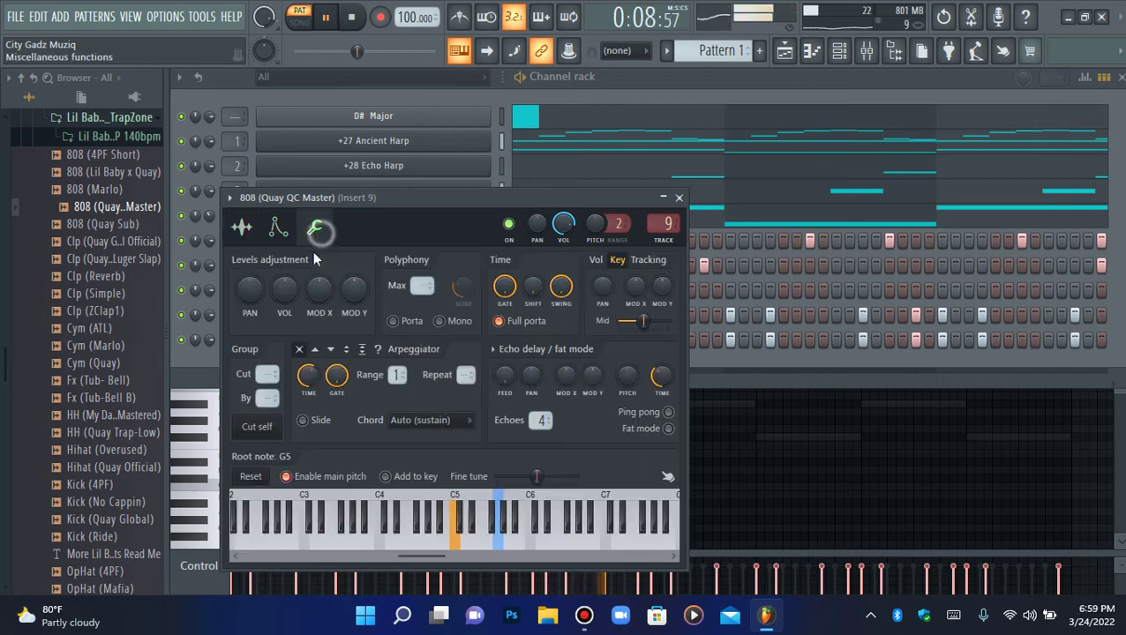
Enable the 808's volume envelope with full hold and no attack, decay or sustain, and make the channel cut itself in group 6
{"action": "left_click", "coordinate": [281, 227]}
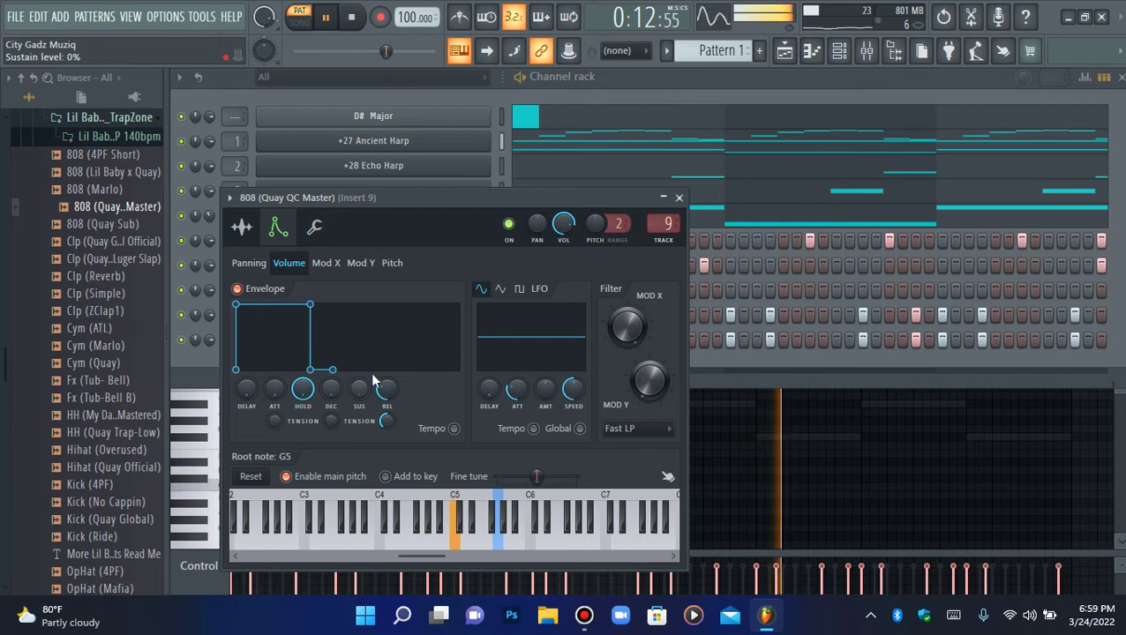
{"action": "left_click", "coordinate": [315, 227]}
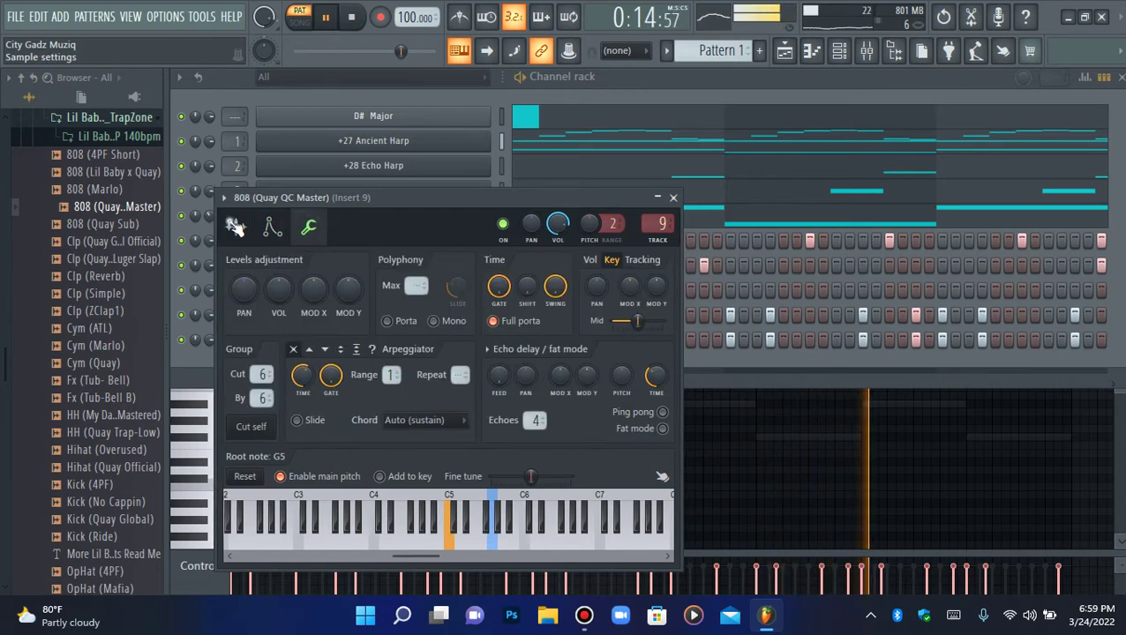
{"action": "left_click", "coordinate": [242, 228]}
{"action": "left_click", "coordinate": [207, 358]}
In the 808's piano roll, raise the first-bar notes to A#5 and the second-bar notes to F#5
{"action": "right_click", "coordinate": [487, 342]}
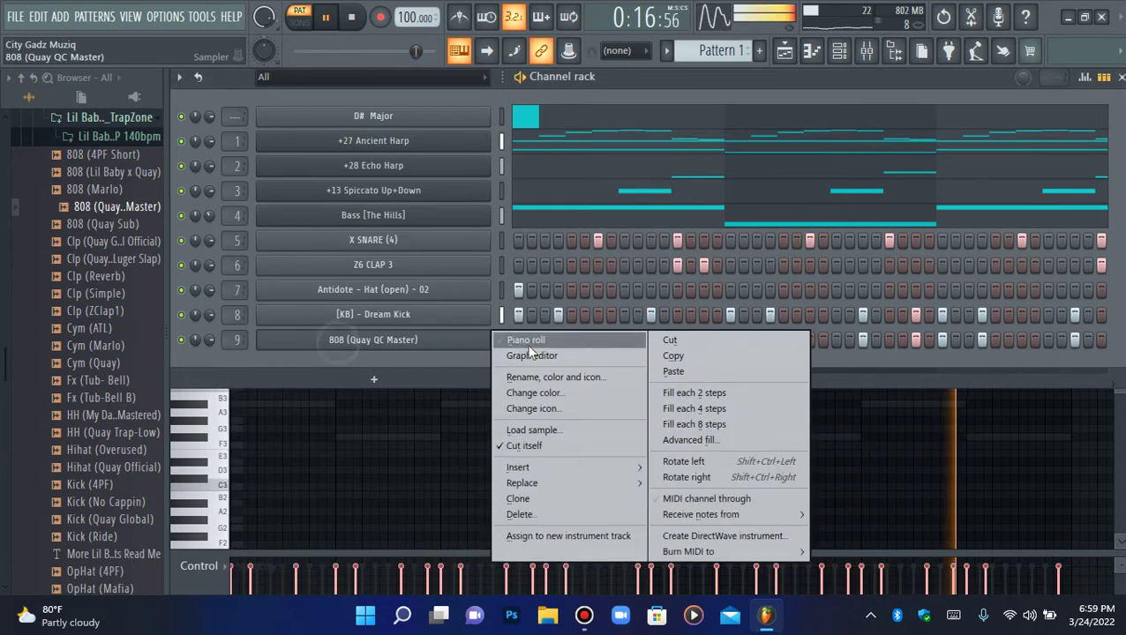
{"action": "left_click", "coordinate": [534, 345]}
{"action": "left_click_drag", "start_coordinate": [340, 259], "coordinate": [216, 363]}
{"action": "key", "text": "space"}
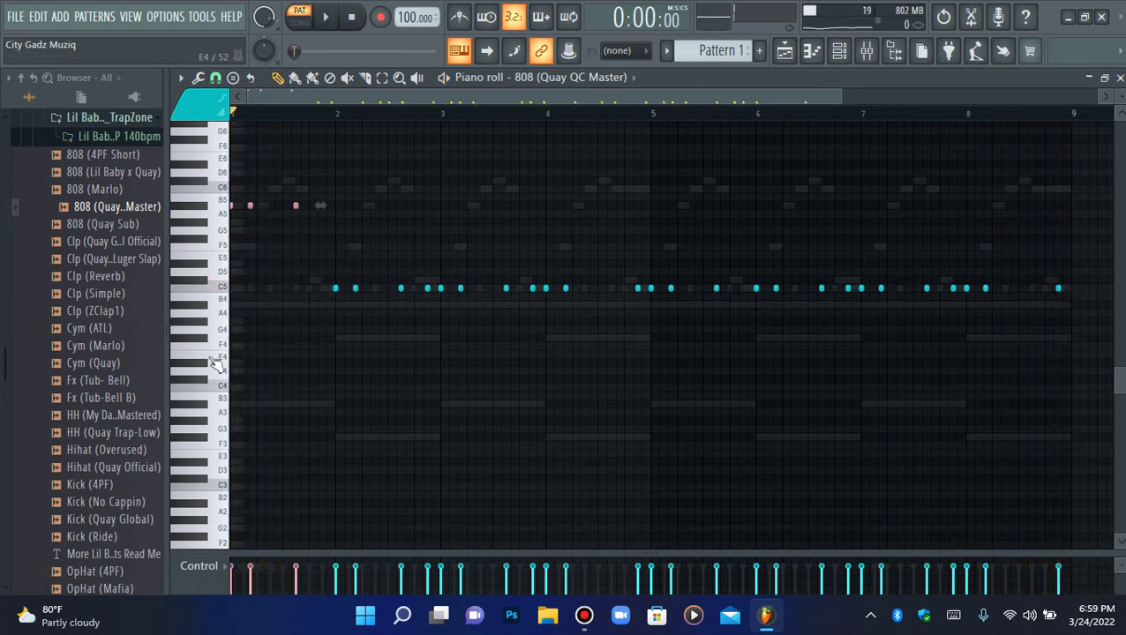
{"action": "key", "text": "space"}
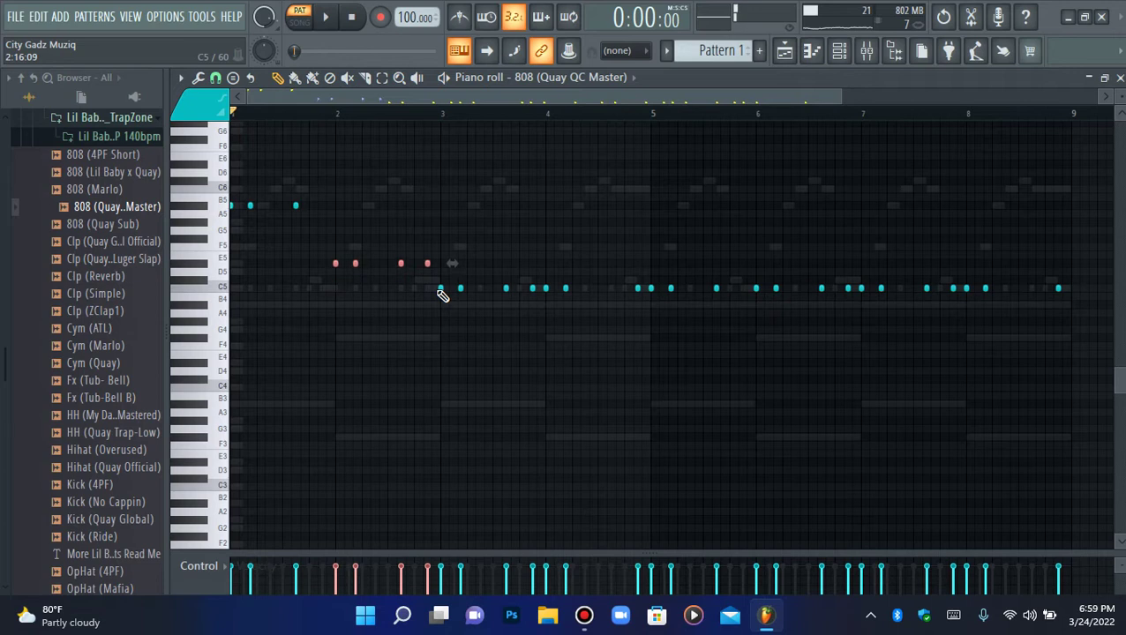
{"action": "left_click", "coordinate": [439, 289]}
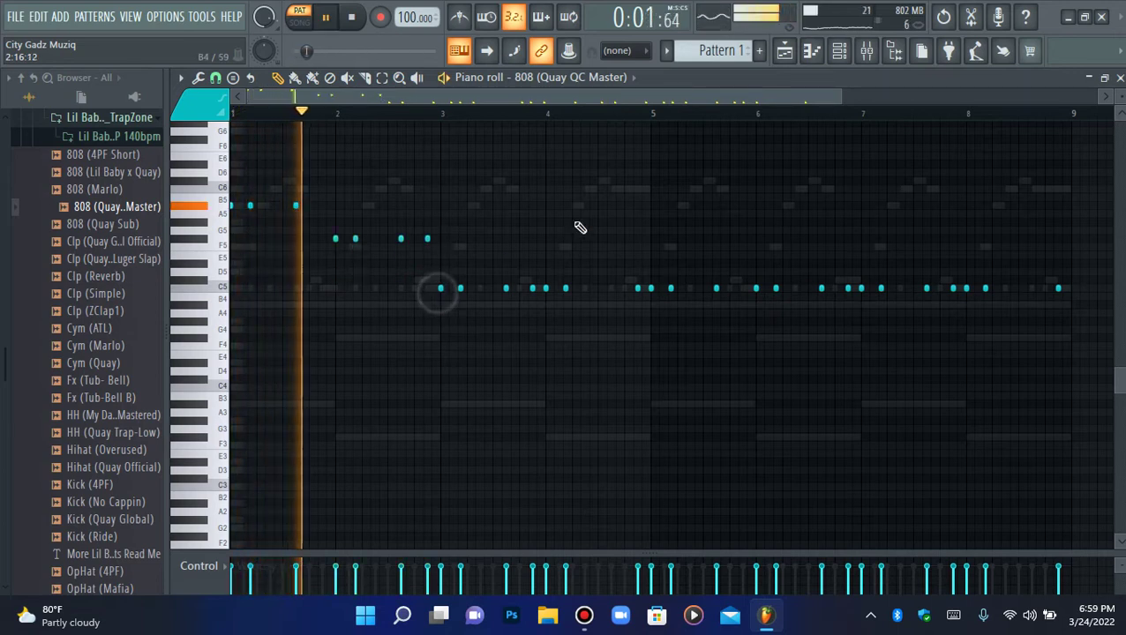
Move the 808's third-bar notes up to A#5
{"action": "left_click_drag", "start_coordinate": [423, 279], "coordinate": [547, 313]}
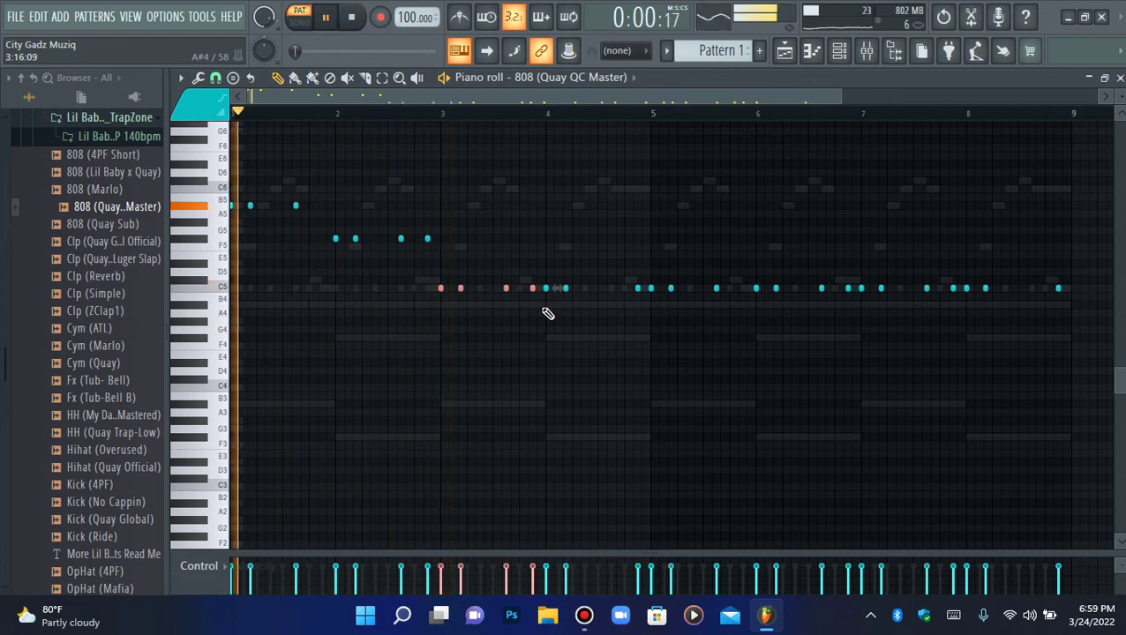
{"action": "key", "text": "shift+Down"}
{"action": "key", "text": "shift+Down"}
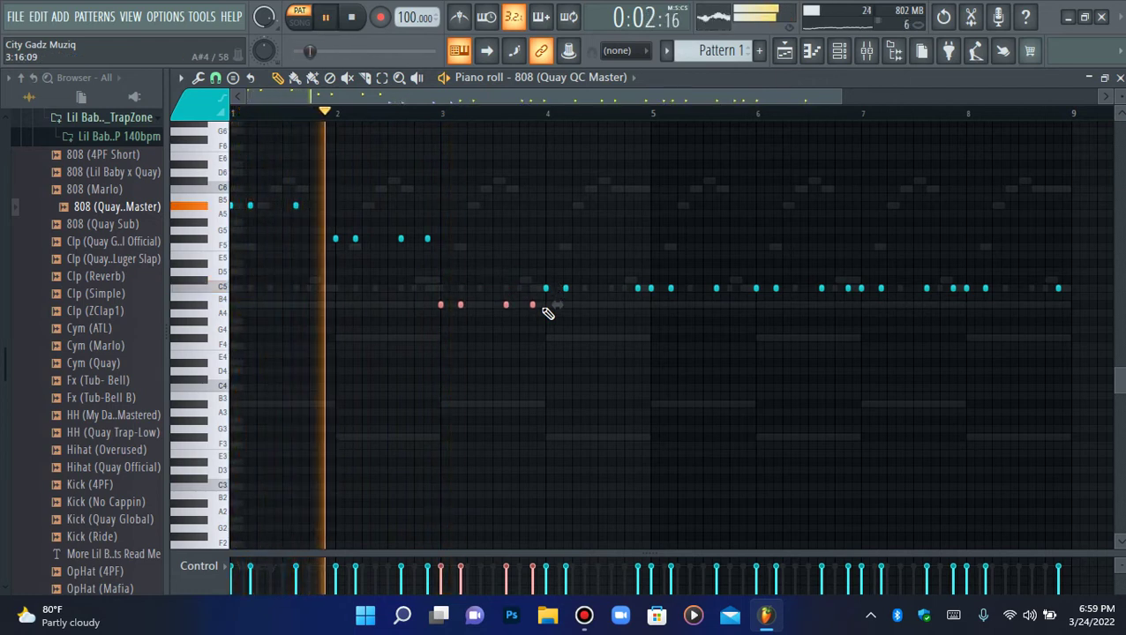
{"action": "mouse_move", "coordinate": [522, 295]}
{"action": "left_mouse_down"}
{"action": "mouse_move", "coordinate": [488, 319]}
{"action": "mouse_move", "coordinate": [428, 300]}
{"action": "mouse_move", "coordinate": [537, 331]}
{"action": "left_mouse_up"}
{"action": "key", "text": "ctrl+Up"}
{"action": "key", "text": "ctrl+Up"}
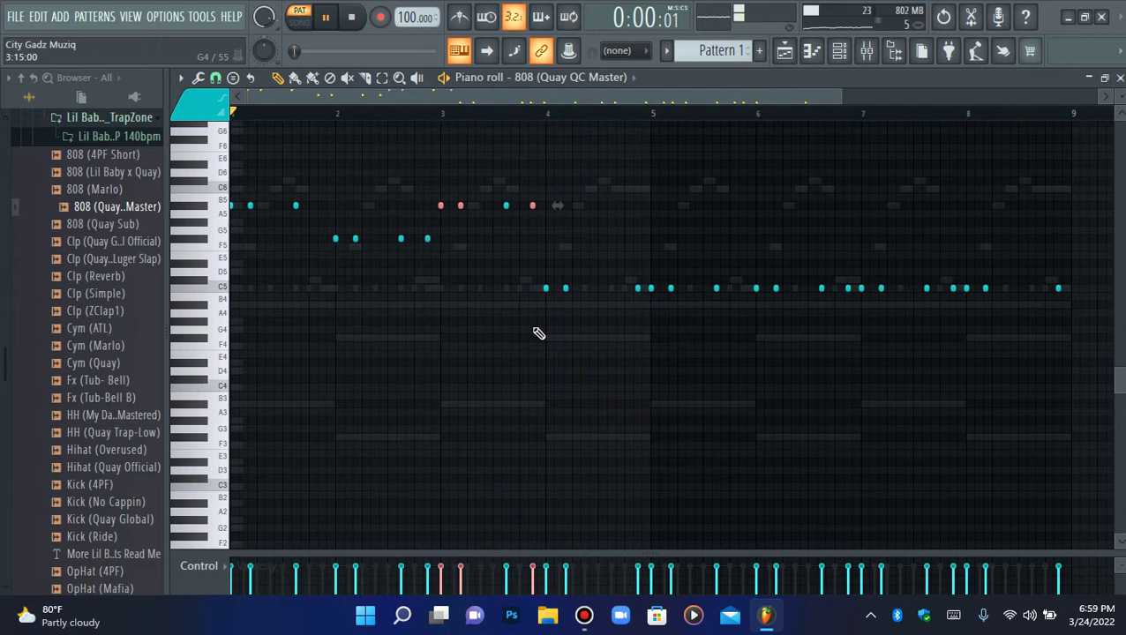
Raise the 808's fourth-bar notes to F#5 and clear the selection
{"action": "left_click_drag", "start_coordinate": [542, 281], "coordinate": [644, 334]}
{"action": "key", "text": "Up"}
{"action": "key", "text": "Up"}
{"action": "key", "text": "Up"}
{"action": "key", "text": "Up"}
{"action": "key", "text": "Up"}
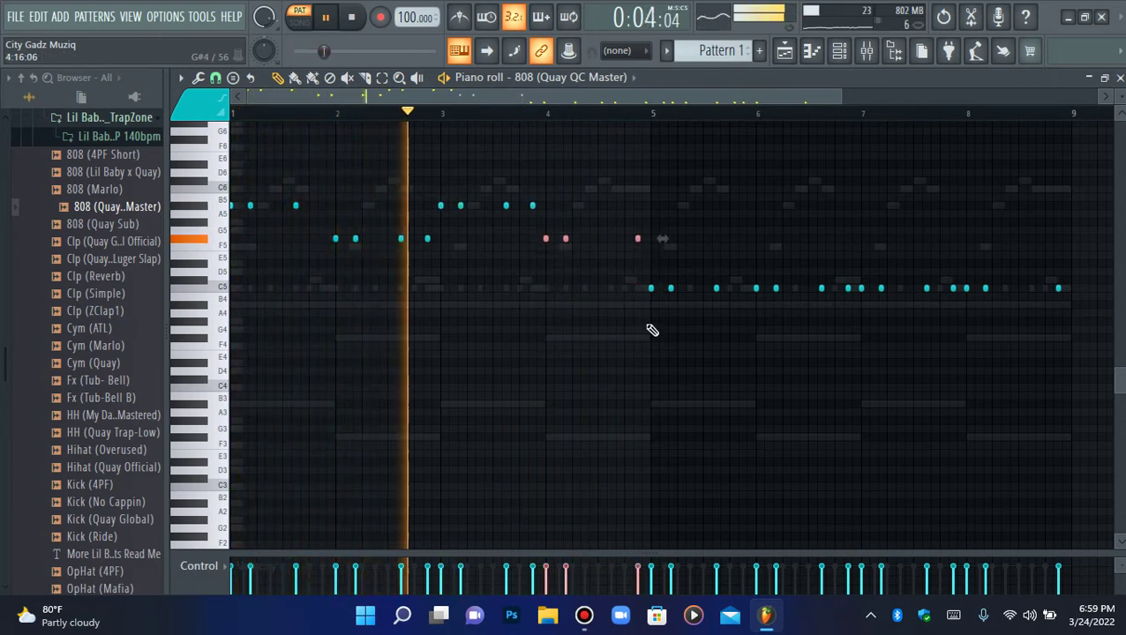
{"action": "left_click", "coordinate": [739, 237], "text": "ctrl"}
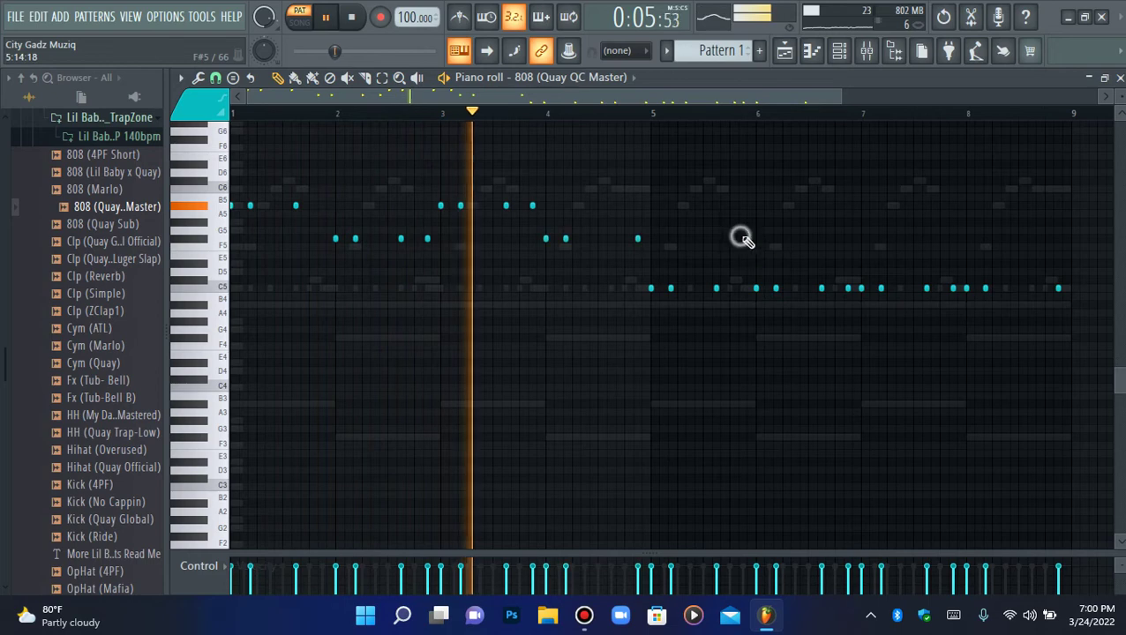
Check the Bass [The Hills] instrument settings and mute its channel in the channel rack
{"action": "left_click", "coordinate": [839, 51]}
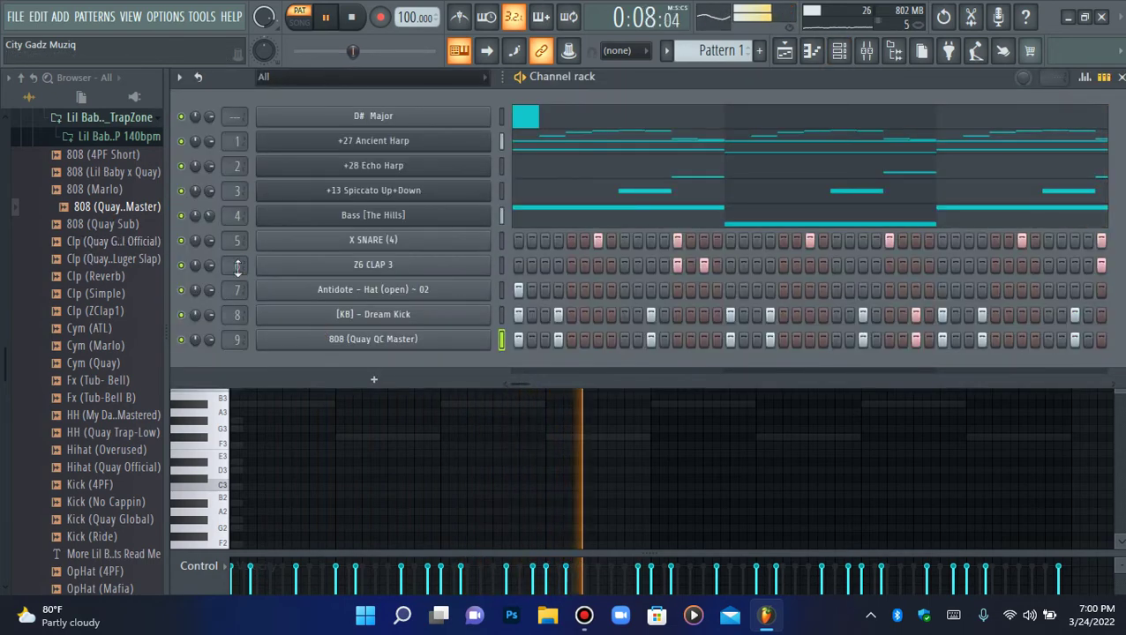
{"action": "left_click", "coordinate": [335, 216]}
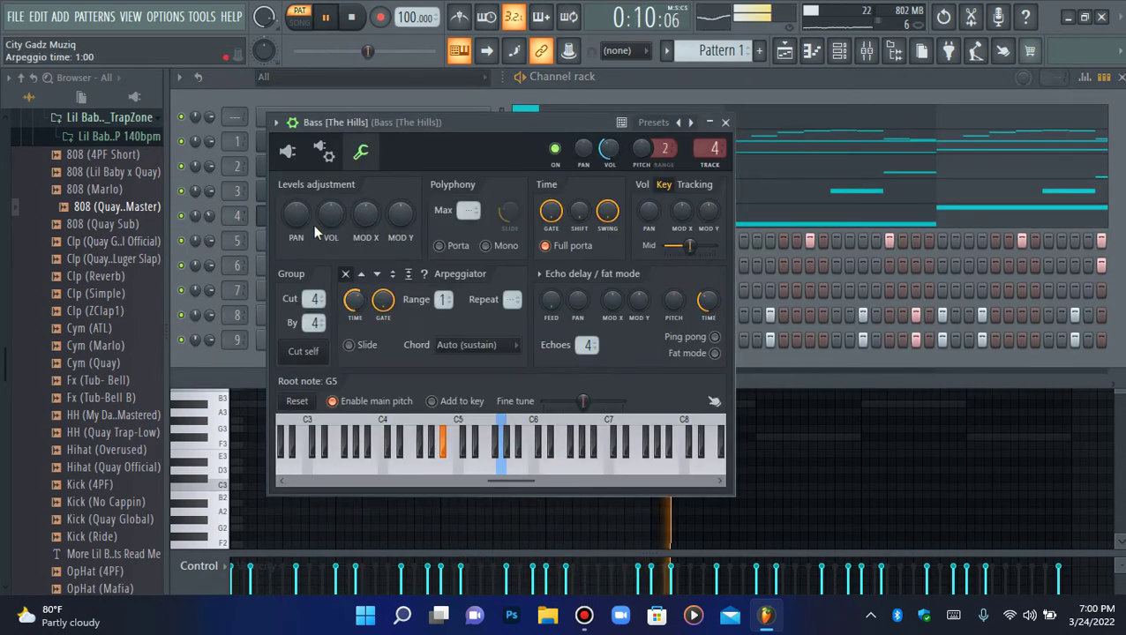
{"action": "left_click", "coordinate": [293, 129]}
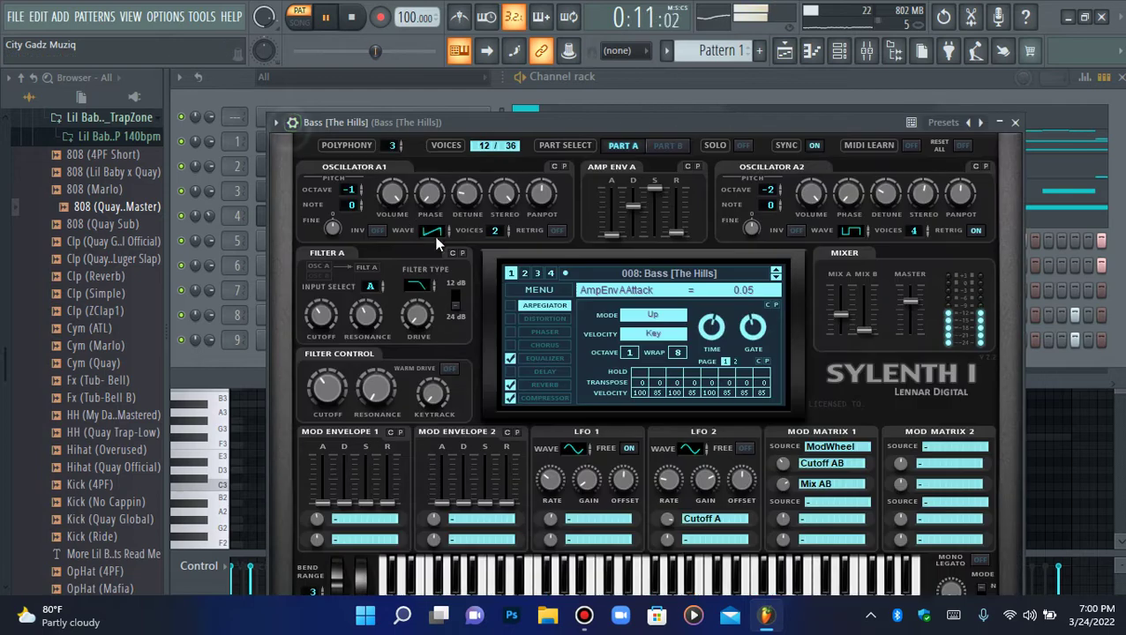
{"action": "left_click", "coordinate": [252, 216]}
{"action": "left_click", "coordinate": [375, 217]}
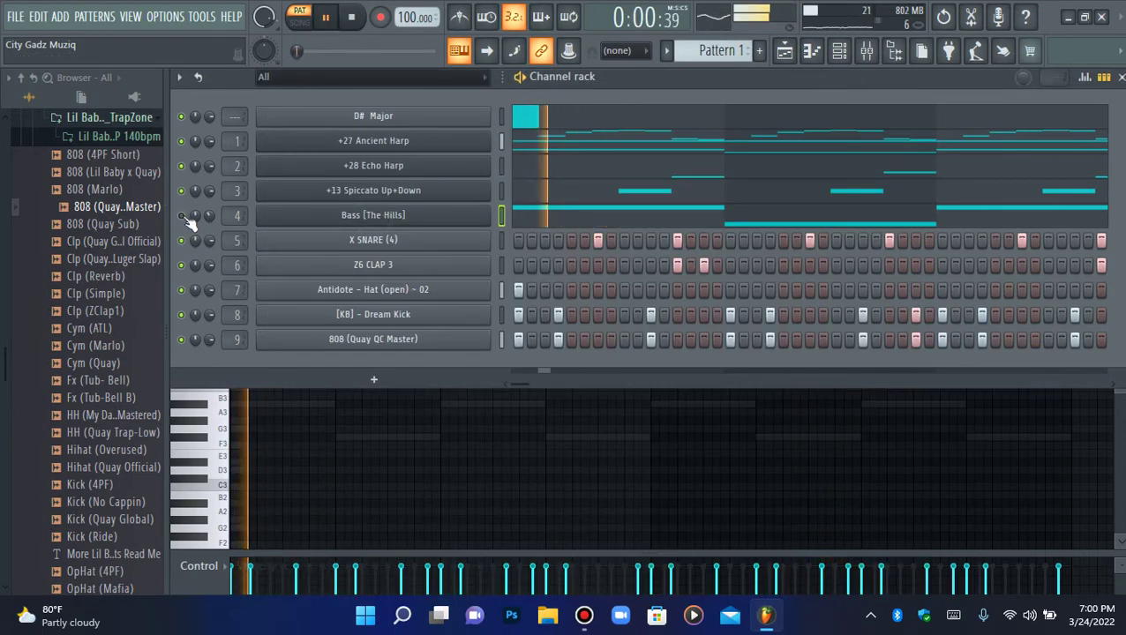
Audition 808s from the TB Digital GET BUSY Yeat Drum Kit and replace channel 9's sample with PG GB 808 - Spinz - C
{"action": "left_click", "coordinate": [99, 138]}
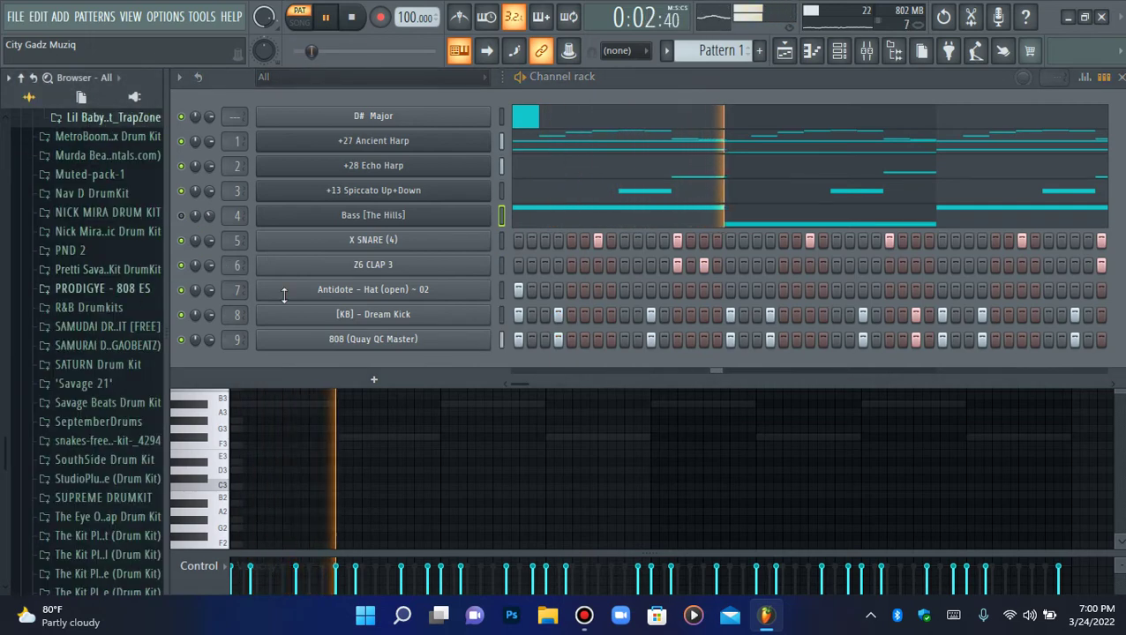
{"action": "scroll", "coordinate": [82, 415], "scroll_direction": "down", "scroll_amount": 7}
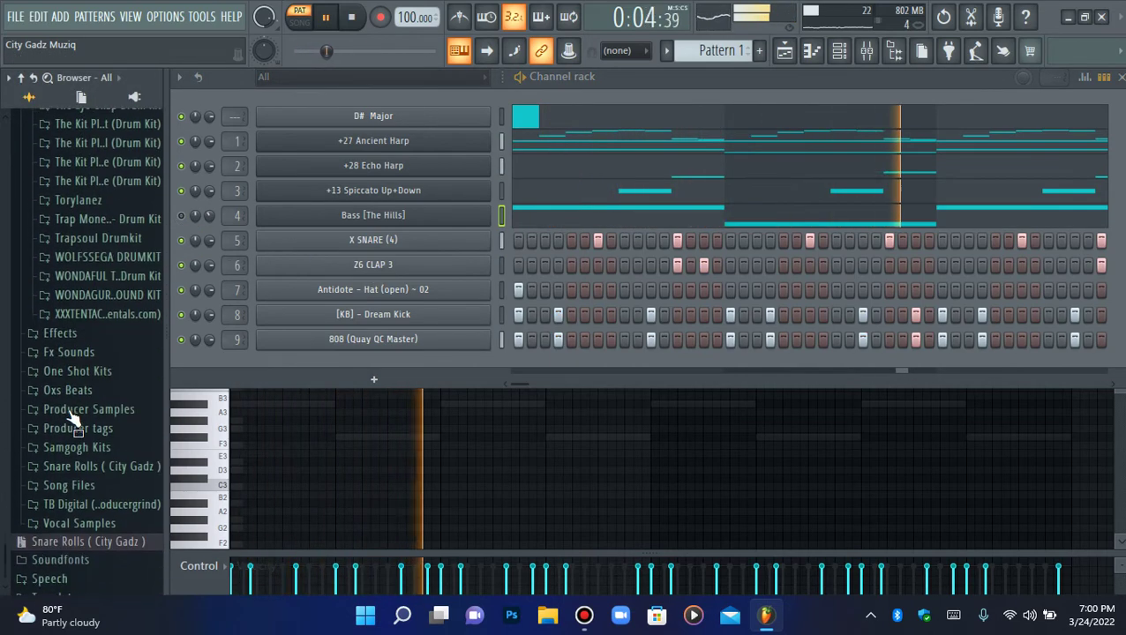
{"action": "left_click", "coordinate": [95, 500]}
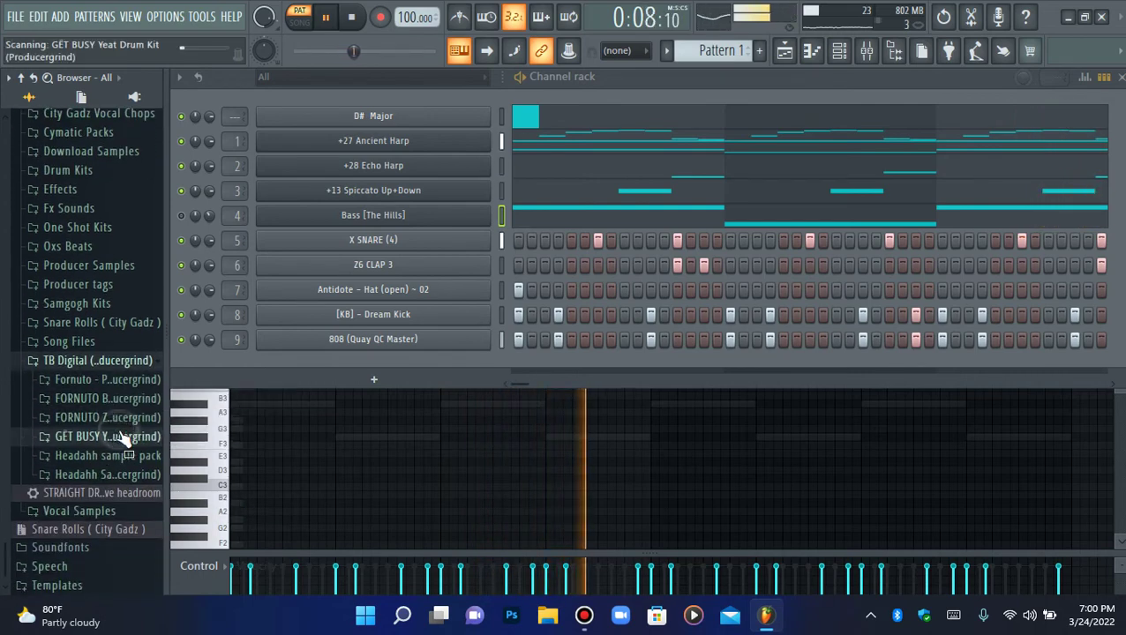
{"action": "left_click", "coordinate": [120, 438]}
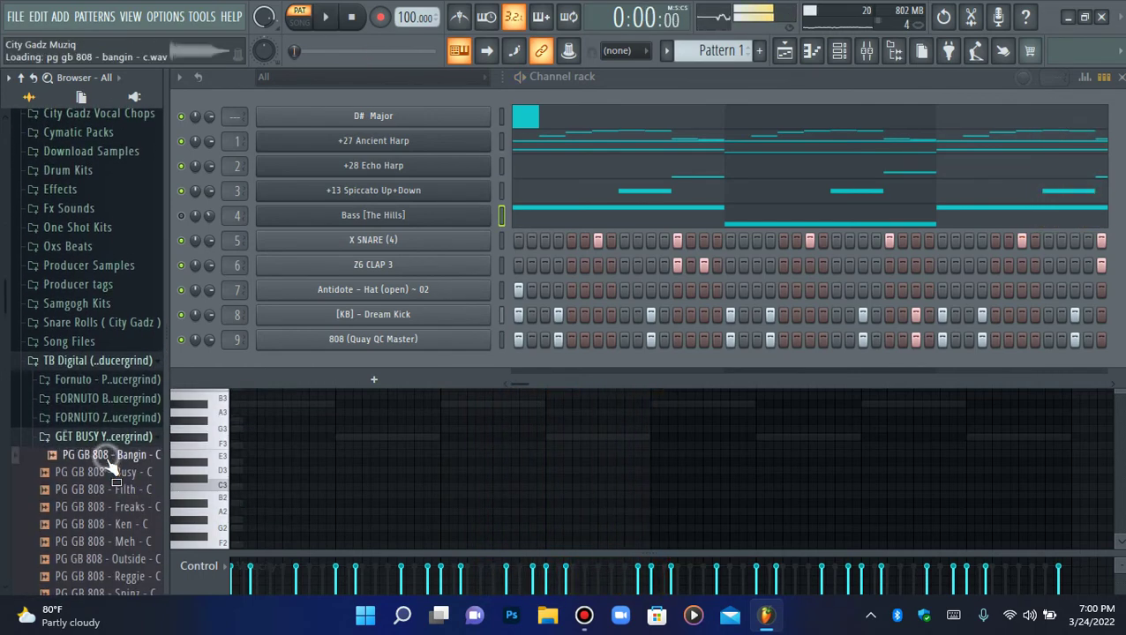
{"action": "scroll", "coordinate": [106, 499], "scroll_direction": "down", "scroll_amount": 4}
{"action": "left_click", "coordinate": [121, 401]}
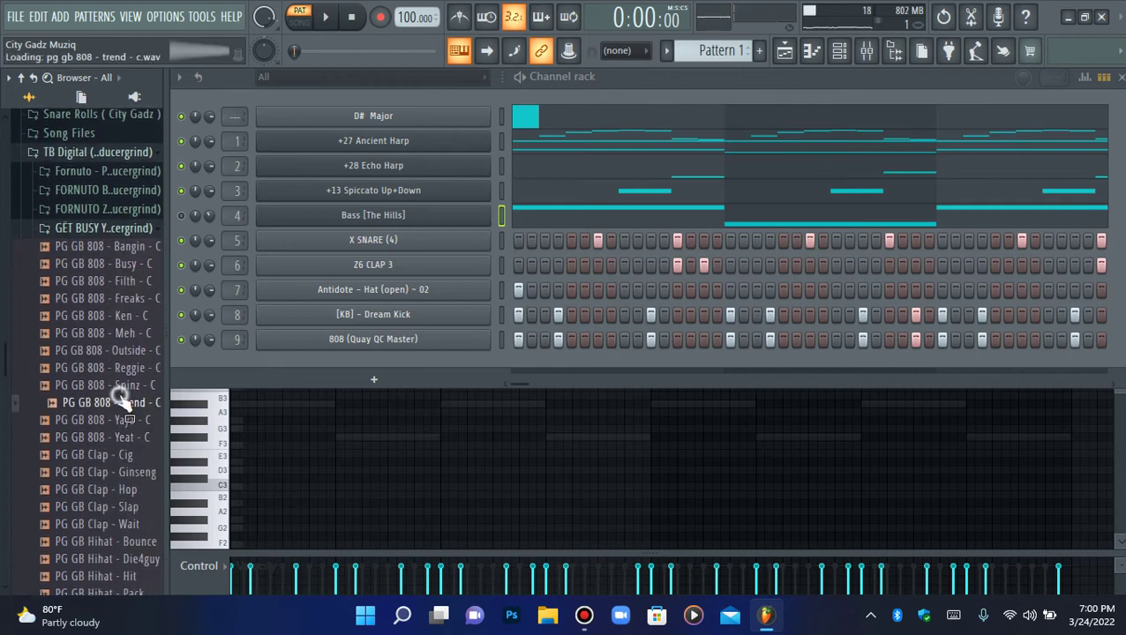
{"action": "left_click_drag", "start_coordinate": [359, 350], "coordinate": [371, 341]}
Set the root note of the PG GB 808 - Spinz - C channel to G5
{"action": "left_click", "coordinate": [371, 340]}
{"action": "left_click", "coordinate": [309, 228]}
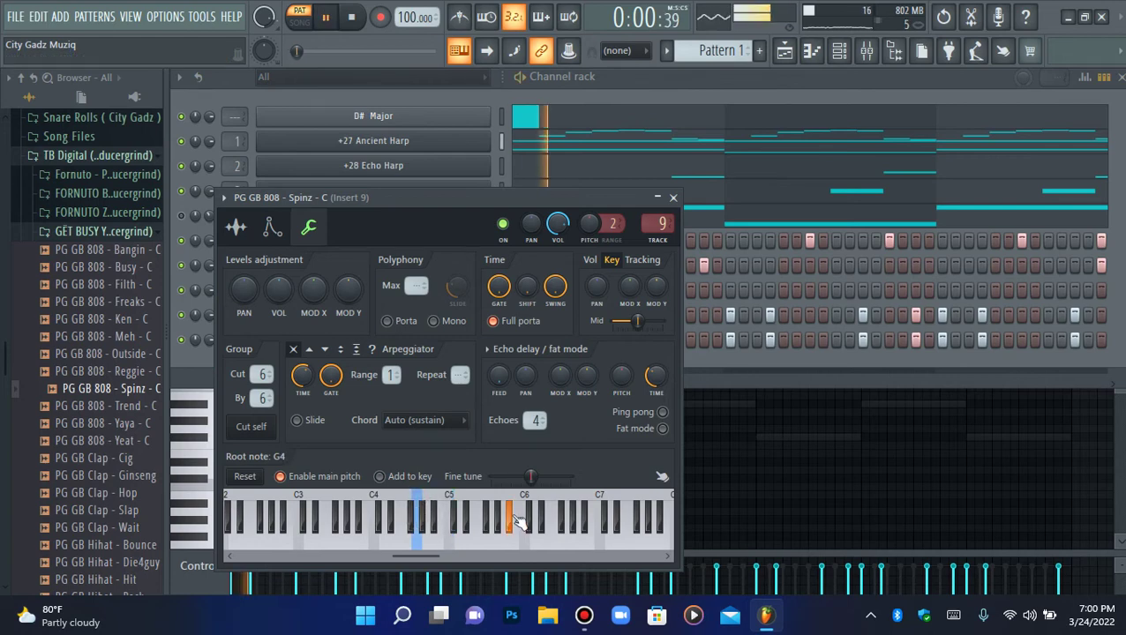
{"action": "left_click", "coordinate": [196, 367]}
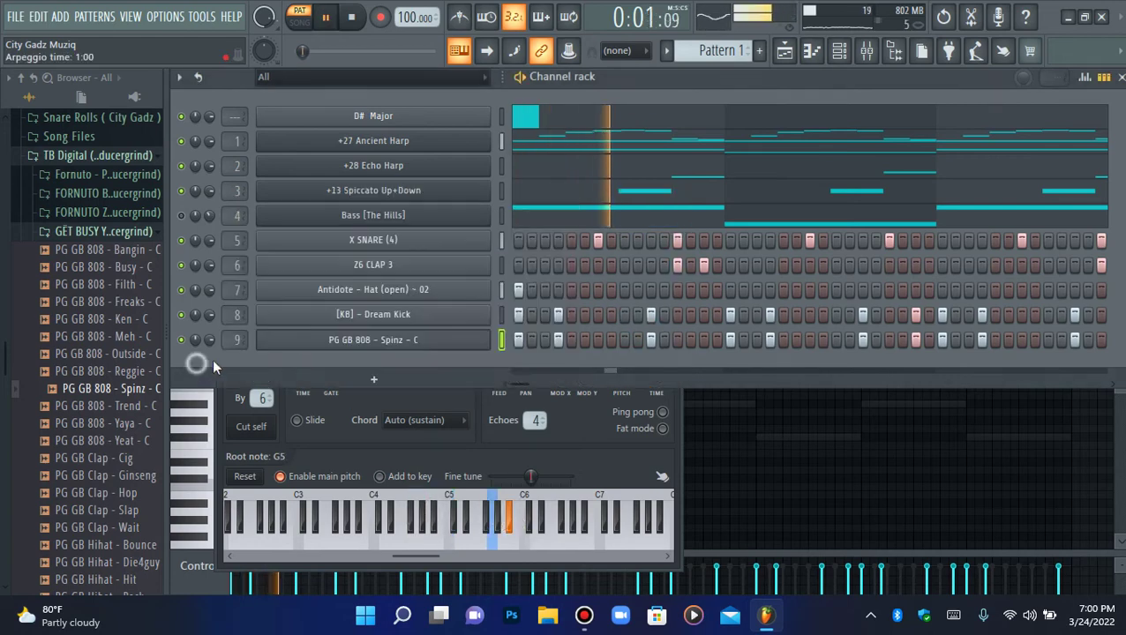
Apply legato to the 808 channel's notes in the piano roll so each one extends to the next
{"action": "left_click", "coordinate": [362, 333]}
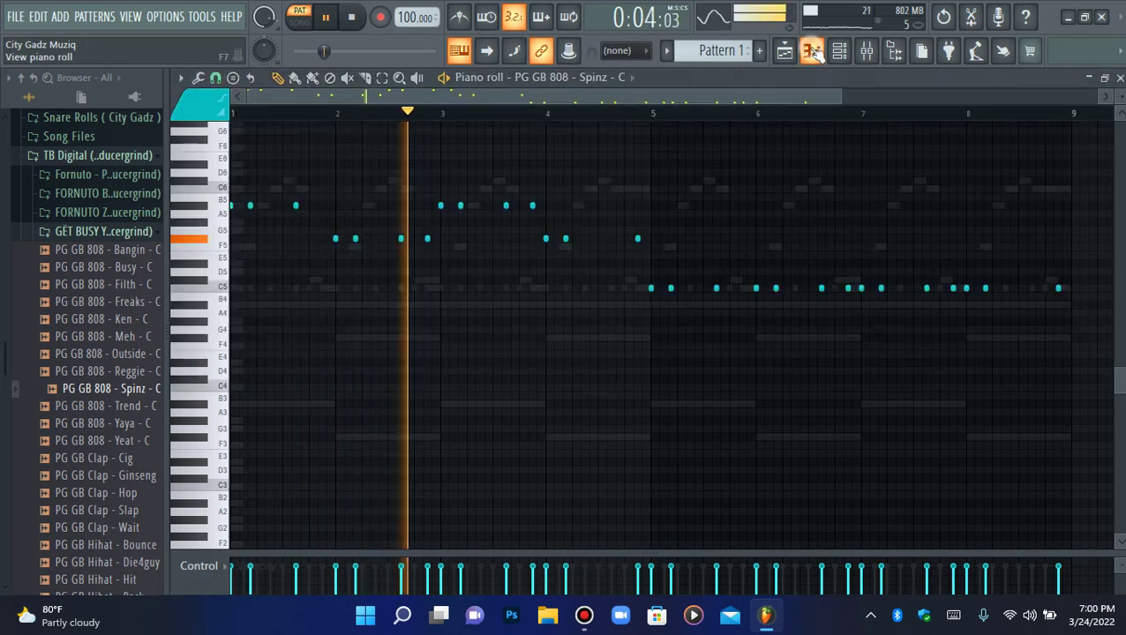
{"action": "left_click", "coordinate": [812, 51]}
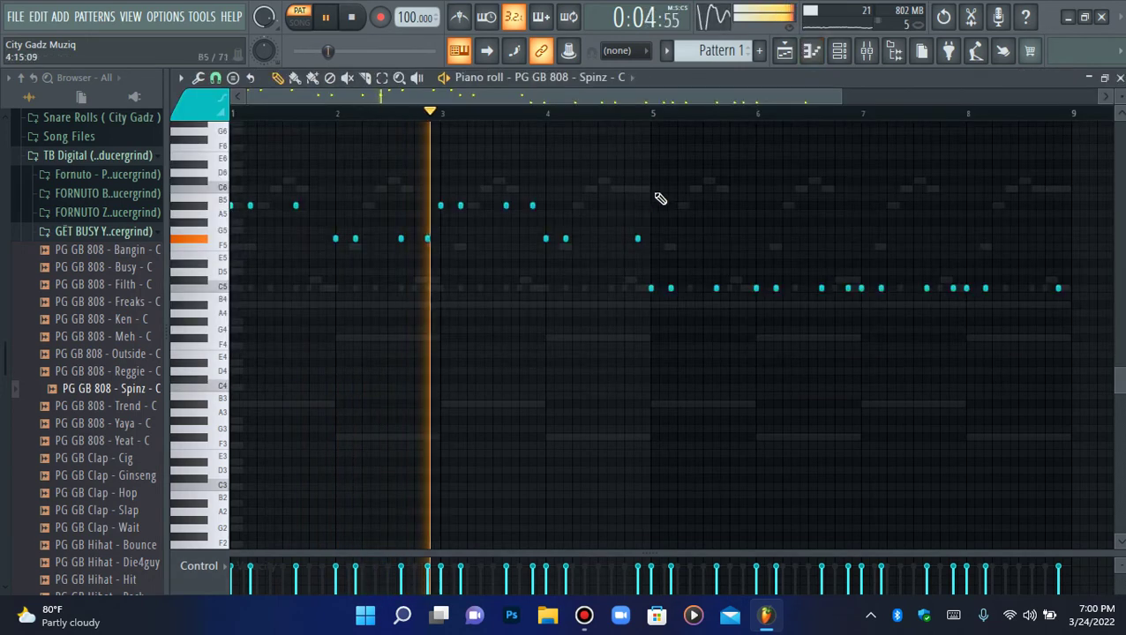
{"action": "key", "text": "ctrl+l"}
{"action": "left_click", "coordinate": [839, 51]}
Swap the 808 channel's sample for PG GB 808 - Yeat - C and reduce its volume envelope's release to zero
{"action": "left_click", "coordinate": [422, 346]}
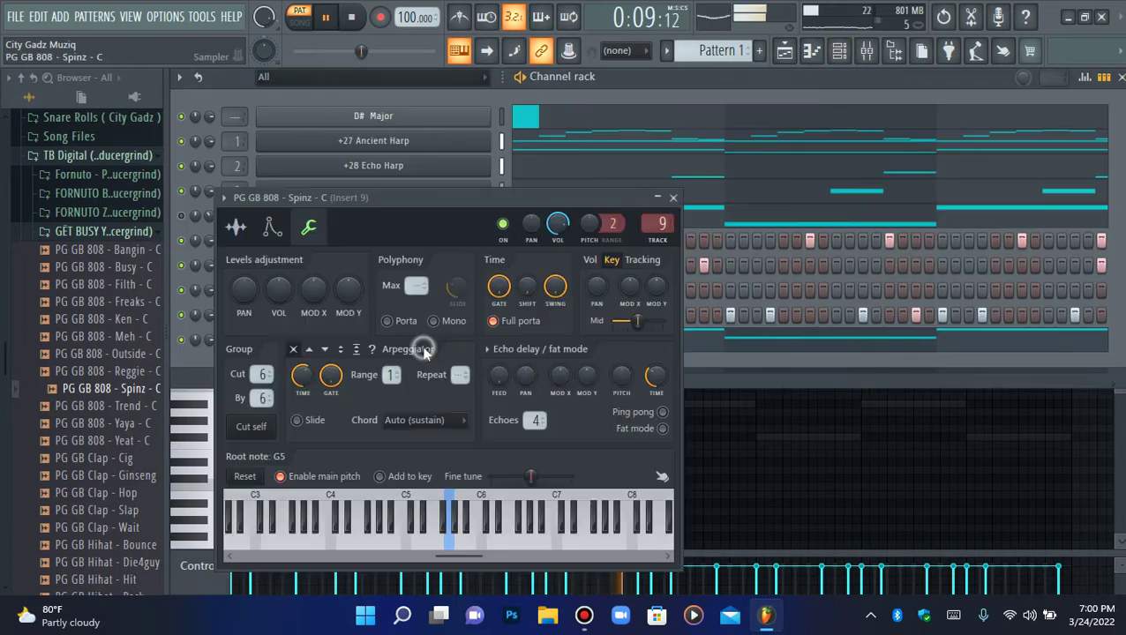
{"action": "left_click", "coordinate": [271, 229]}
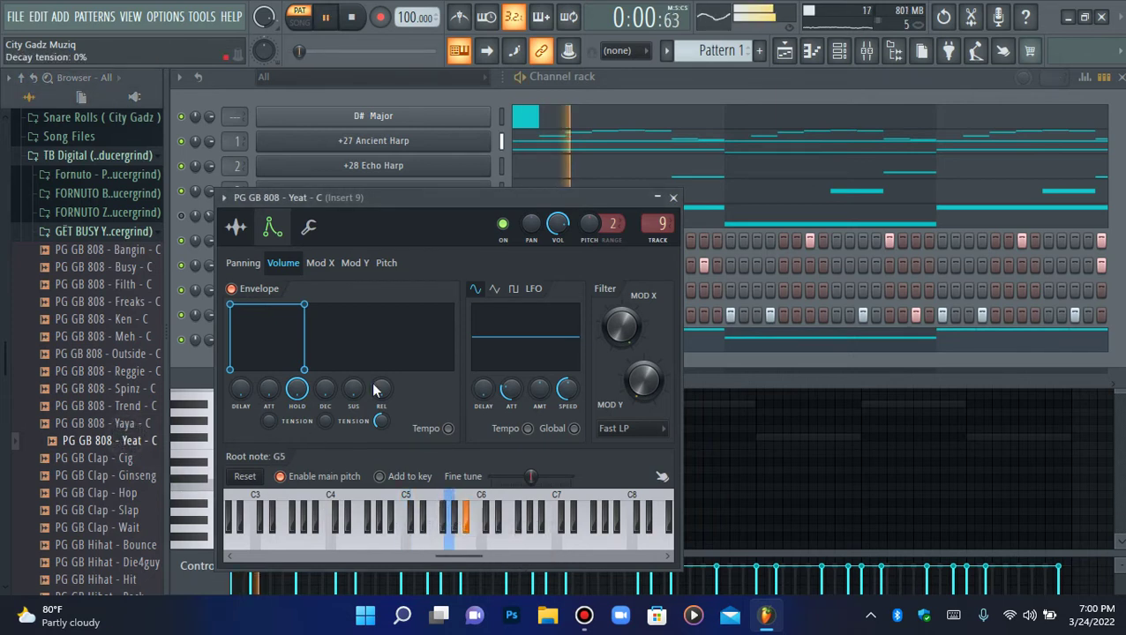
{"action": "left_click", "coordinate": [711, 88]}
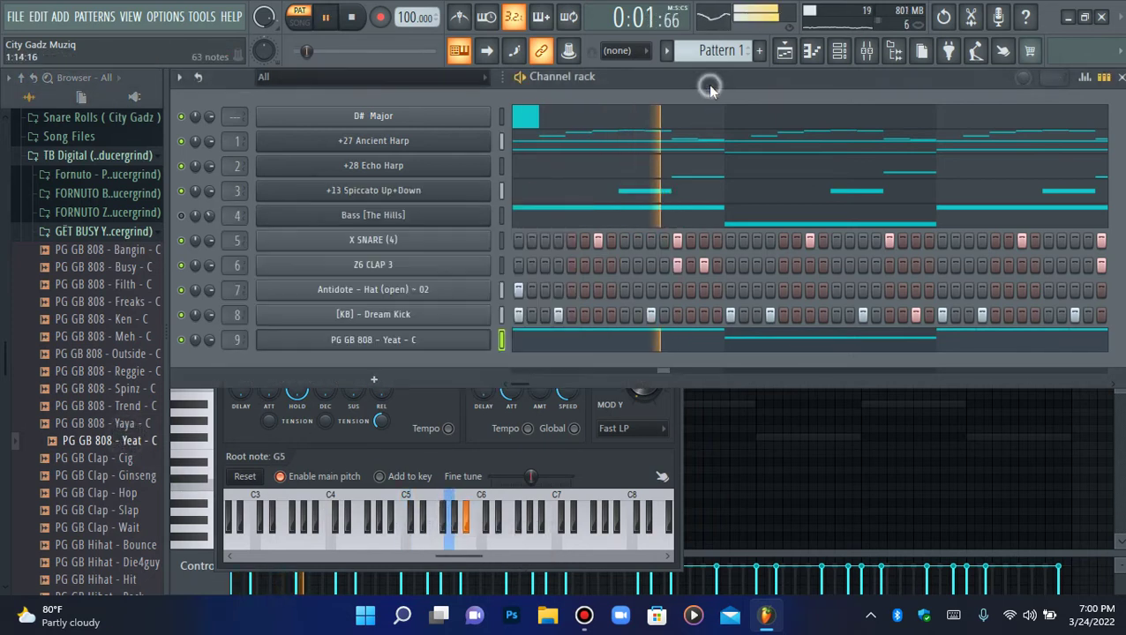
{"action": "left_click", "coordinate": [438, 350]}
{"action": "left_click", "coordinate": [123, 231]}
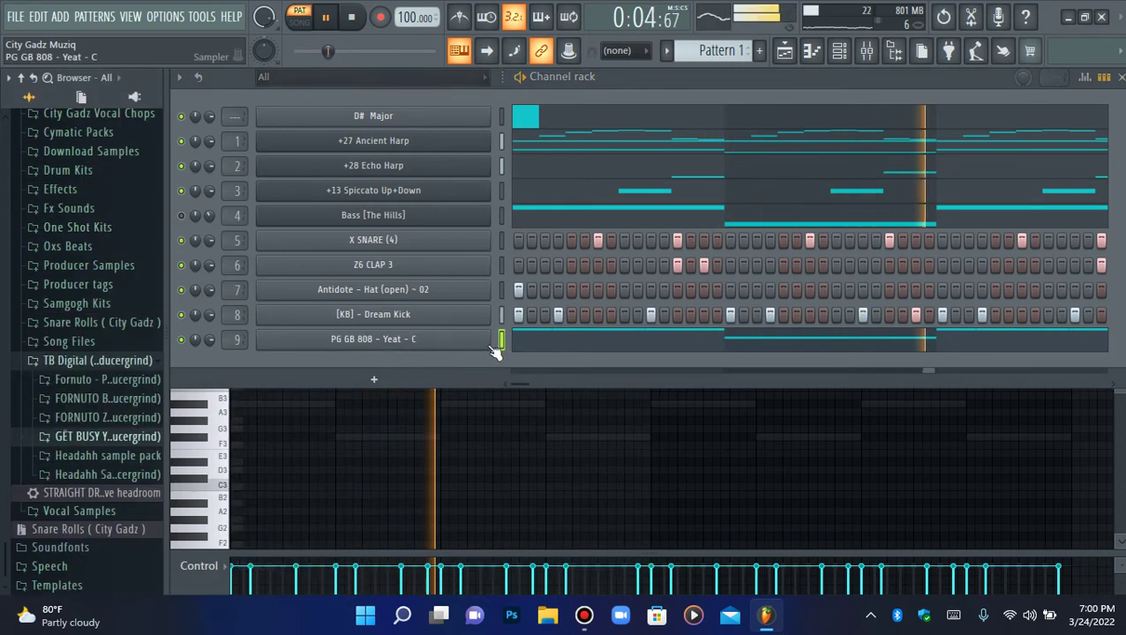
In the 808 channel's piano roll, raise the third note of bar 2 by one octave to F#6
{"action": "left_click", "coordinate": [811, 55]}
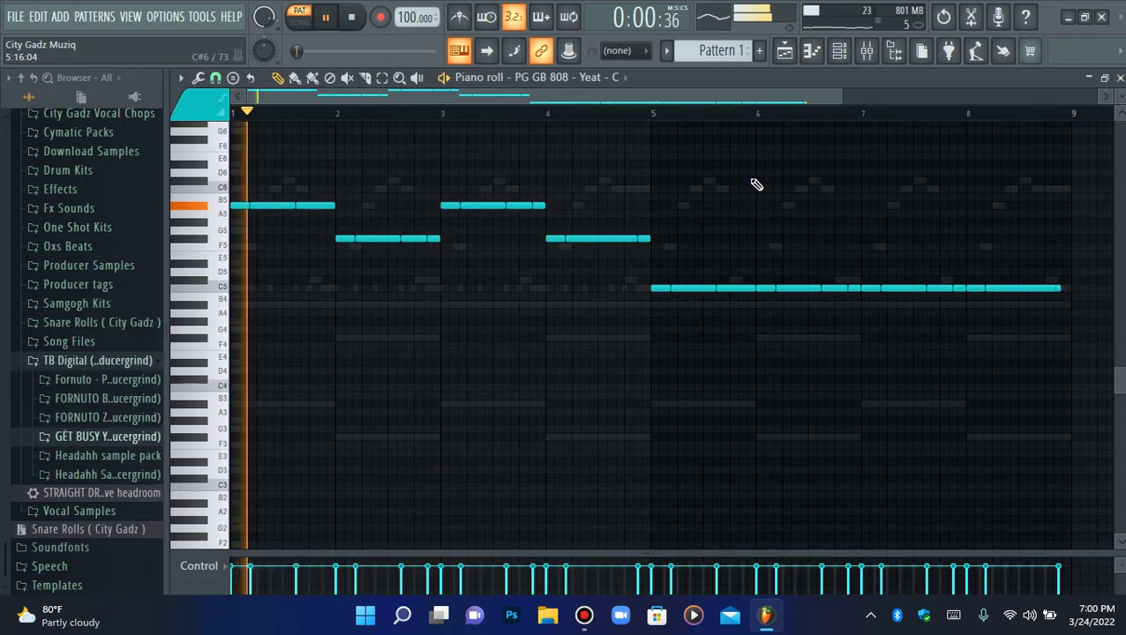
{"action": "scroll", "coordinate": [564, 238], "scroll_direction": "up", "scroll_amount": 2}
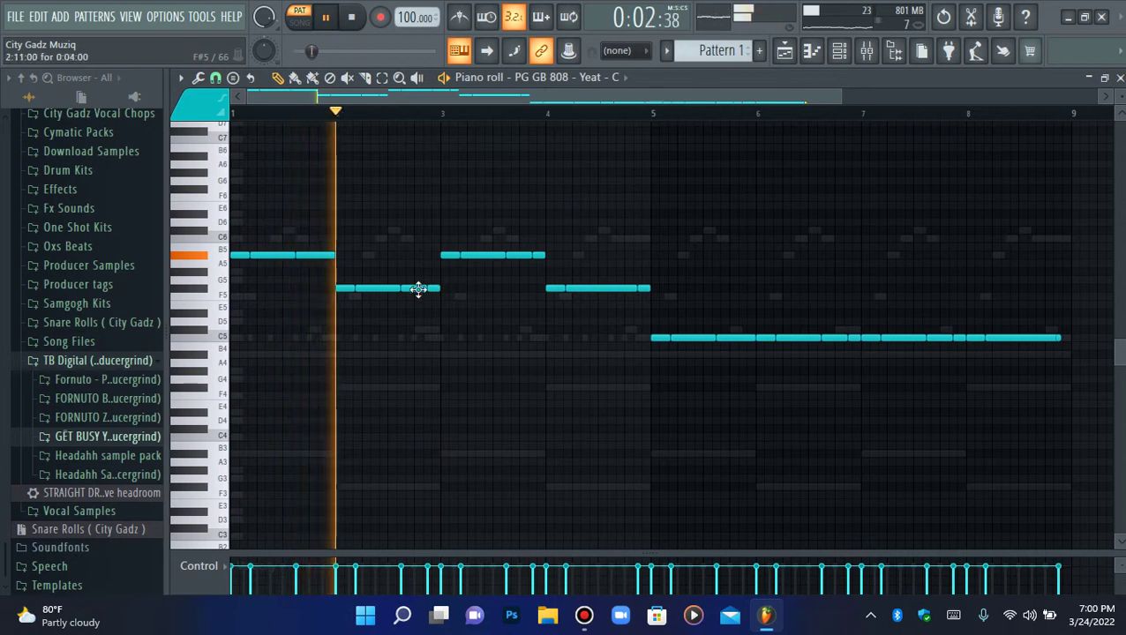
{"action": "left_click", "coordinate": [418, 288], "text": "ctrl"}
{"action": "key", "text": "ctrl+Up"}
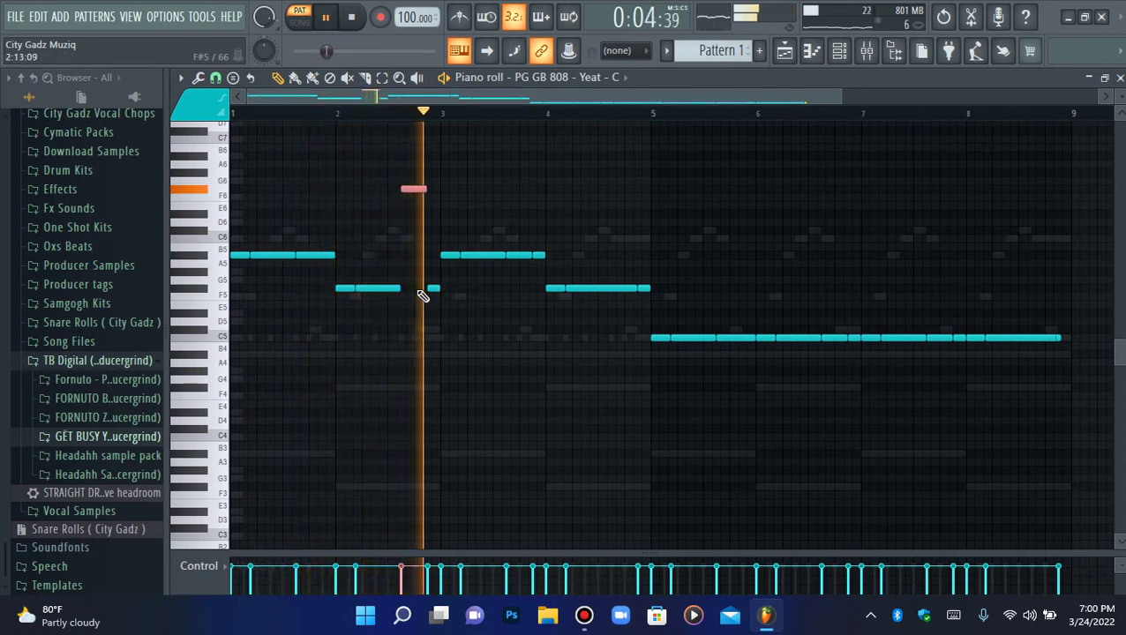
{"action": "key", "text": "ctrl+Down"}
{"action": "key", "text": "ctrl+Up"}
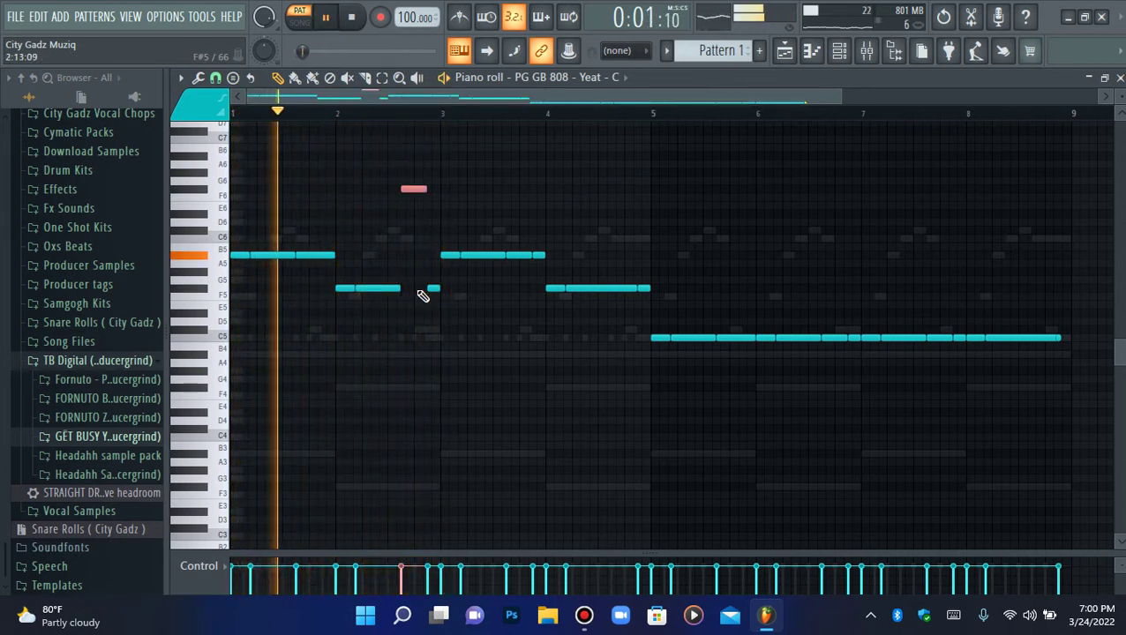
Try raising the third 808 note of bar 3 by one octave
{"action": "scroll", "coordinate": [845, 139], "scroll_direction": "up", "scroll_amount": 3}
{"action": "left_click_drag", "start_coordinate": [842, 96], "coordinate": [814, 99]}
{"action": "left_click", "coordinate": [536, 330]}
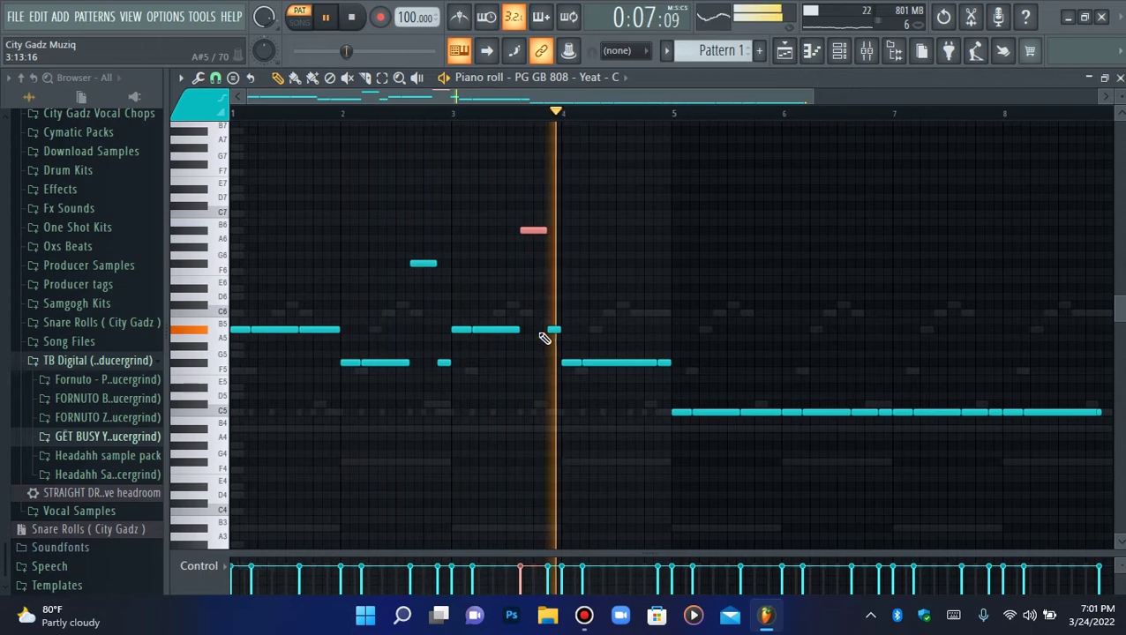
{"action": "key", "text": "space"}
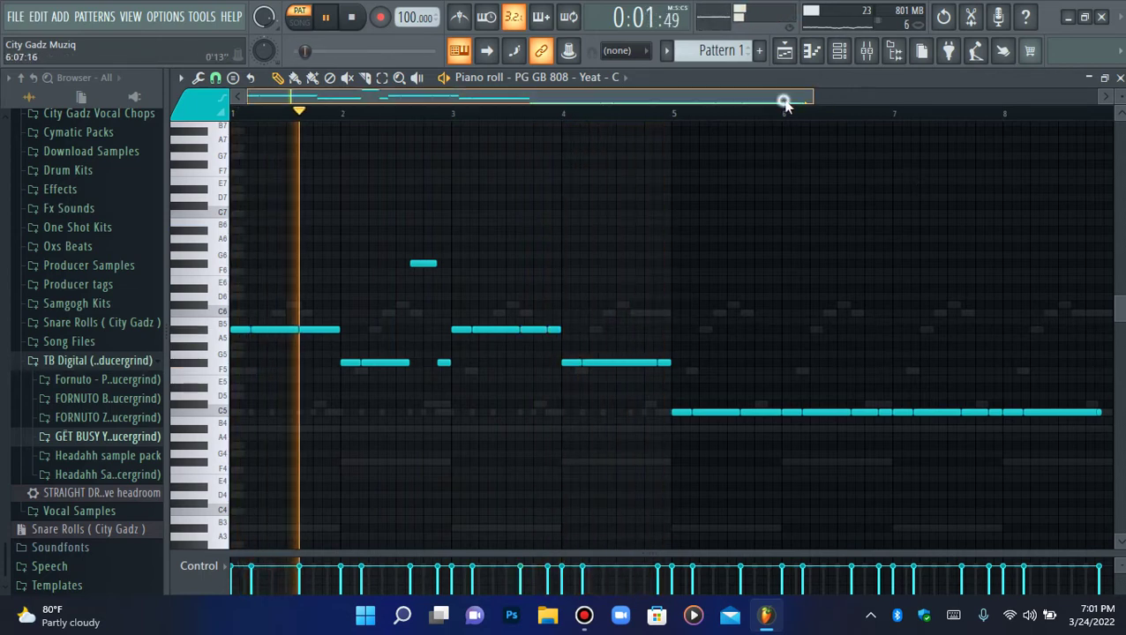
Replace the 808's C5 notes in bars 5 to 8 with a duplicate of the first four bars
{"action": "left_click_drag", "start_coordinate": [783, 98], "coordinate": [955, 100]}
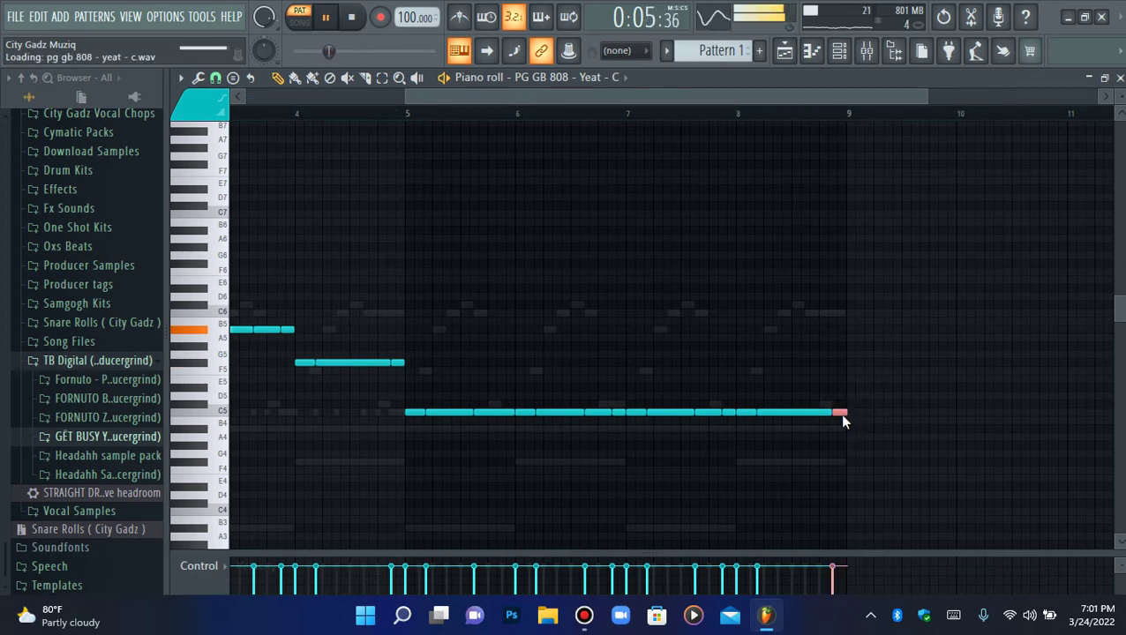
{"action": "left_click_drag", "start_coordinate": [621, 98], "coordinate": [293, 100]}
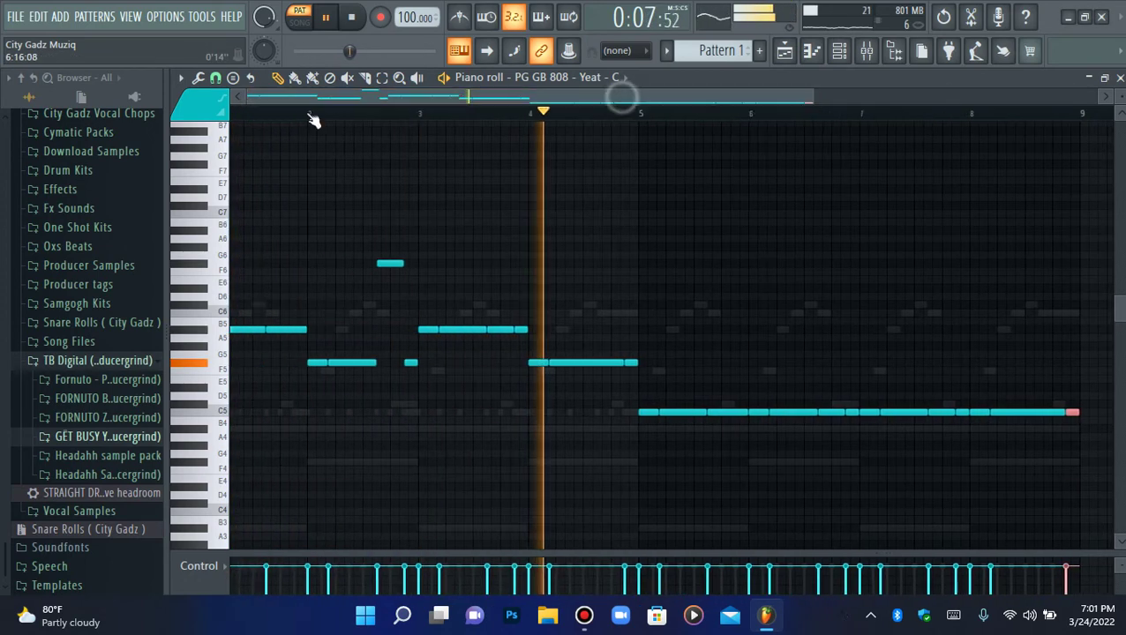
{"action": "left_click_drag", "start_coordinate": [673, 402], "coordinate": [1122, 451]}
{"action": "key", "text": "Delete"}
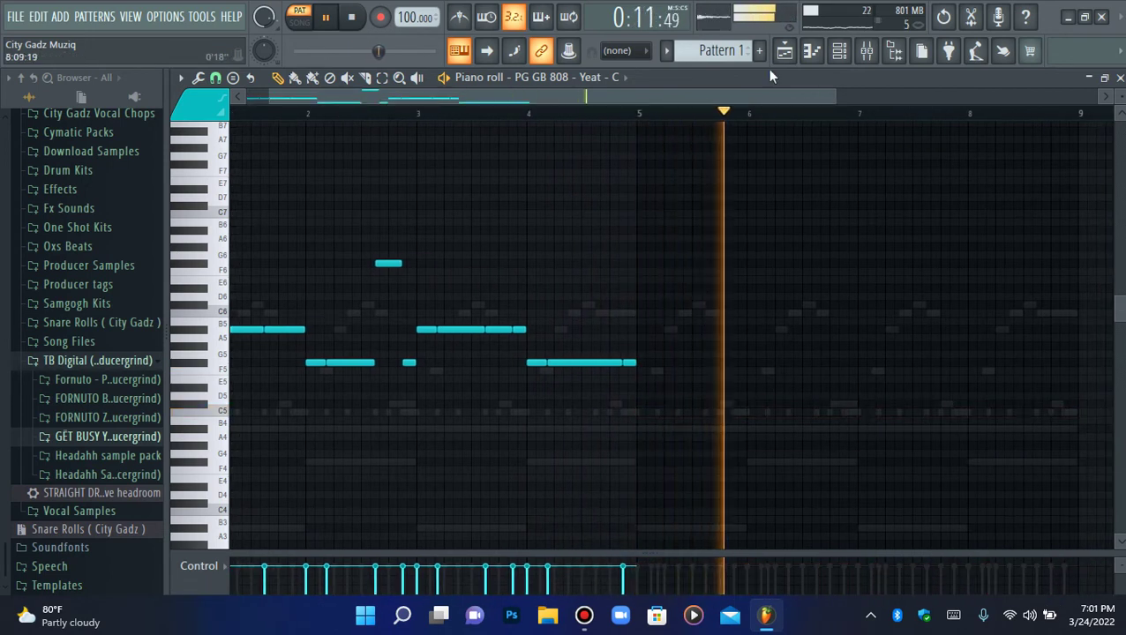
{"action": "left_click_drag", "start_coordinate": [699, 92], "coordinate": [465, 119]}
{"action": "key", "text": "ctrl+b"}
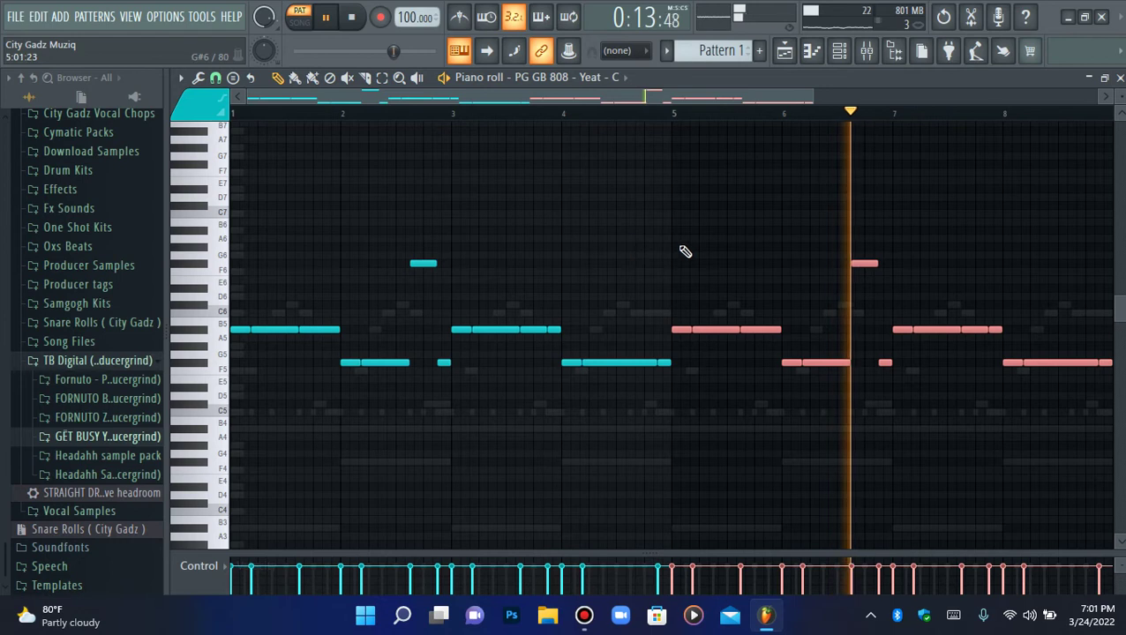
Raise the last short 808 note of bar 6 by one octave to F#6
{"action": "left_click", "coordinate": [882, 338], "text": "ctrl"}
{"action": "key", "text": "space"}
{"action": "key", "text": "space"}
{"action": "left_click_drag", "start_coordinate": [880, 339], "coordinate": [886, 378]}
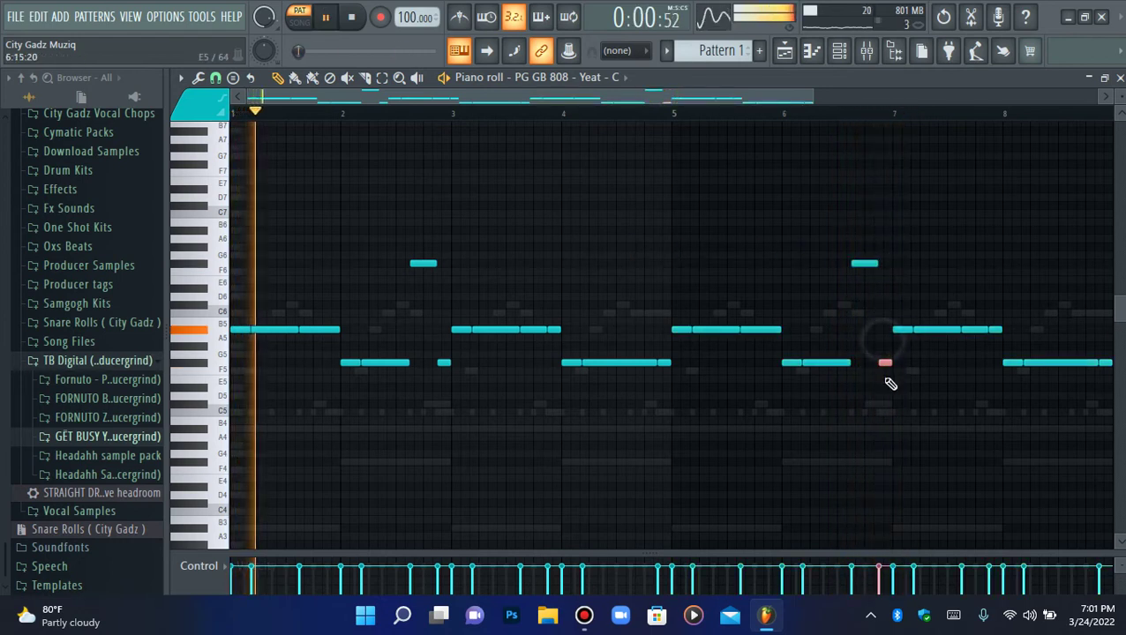
{"action": "key", "text": "ctrl+Up"}
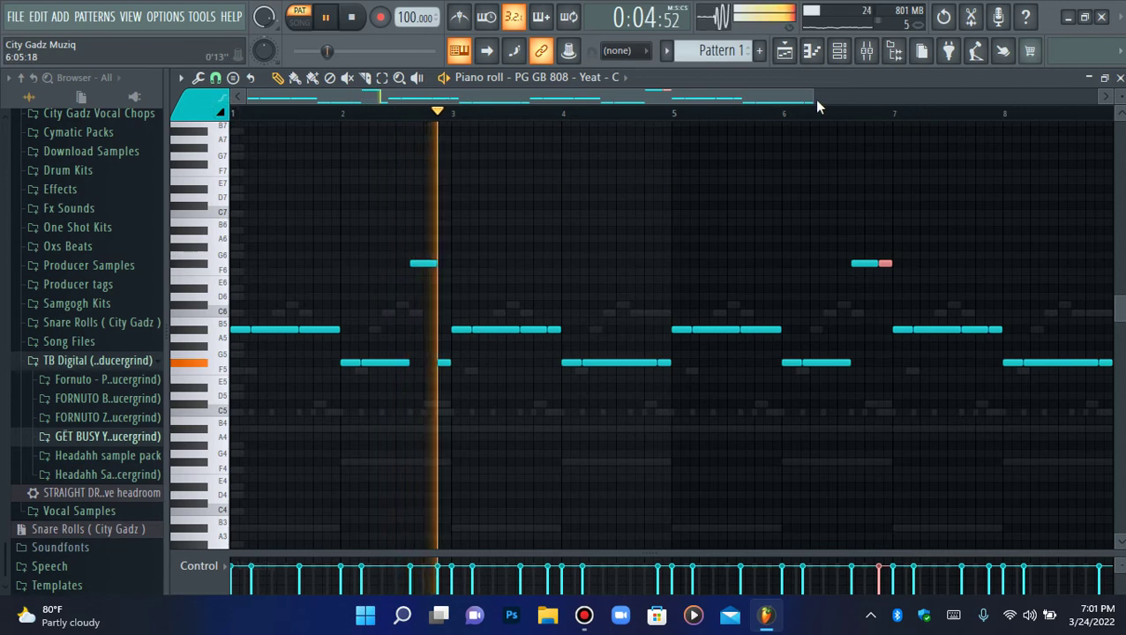
Add a slide note at D7 near the start of bar 5, shorten it, and preview it
{"action": "left_click", "coordinate": [680, 199]}
{"action": "double_click", "coordinate": [681, 199]}
{"action": "key", "text": "Escape"}
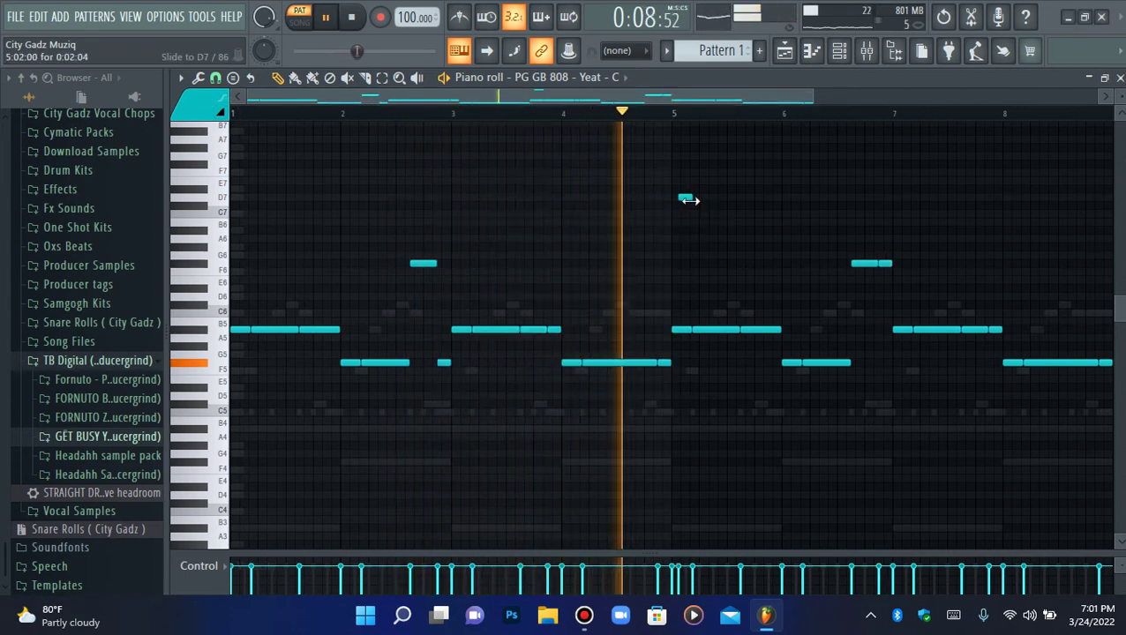
{"action": "left_click_drag", "start_coordinate": [681, 201], "coordinate": [688, 199]}
{"action": "left_click", "coordinate": [647, 119]}
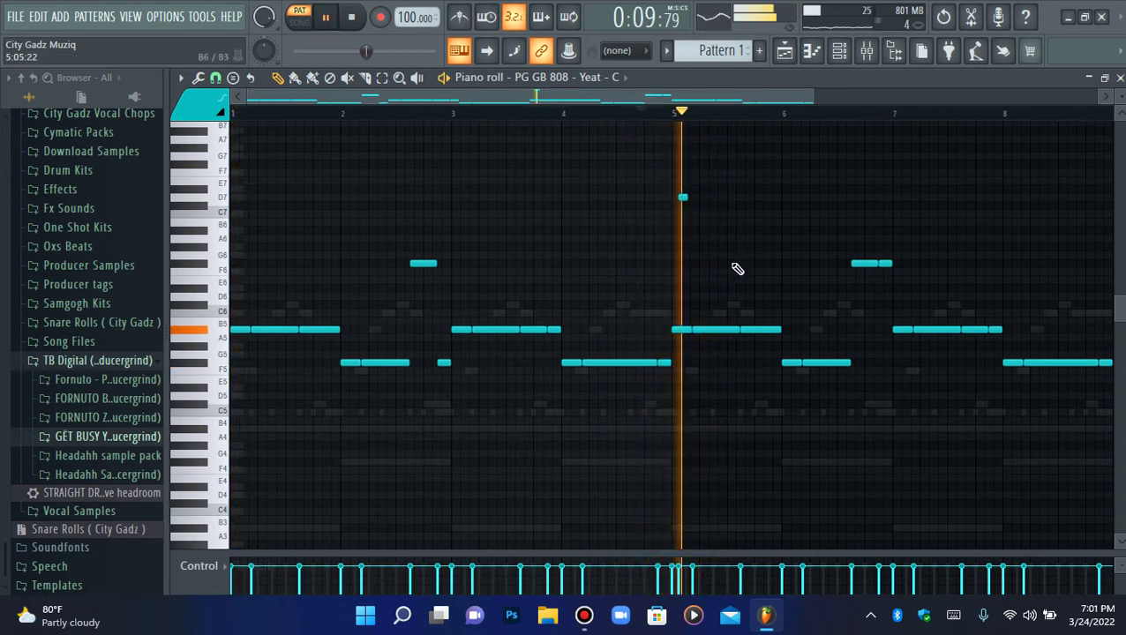
Try another slide note in the middle of bar 5, remove it, and restart playback
{"action": "left_click", "coordinate": [732, 282]}
{"action": "right_click", "coordinate": [736, 282]}
{"action": "key", "text": "space"}
{"action": "key", "text": "space"}
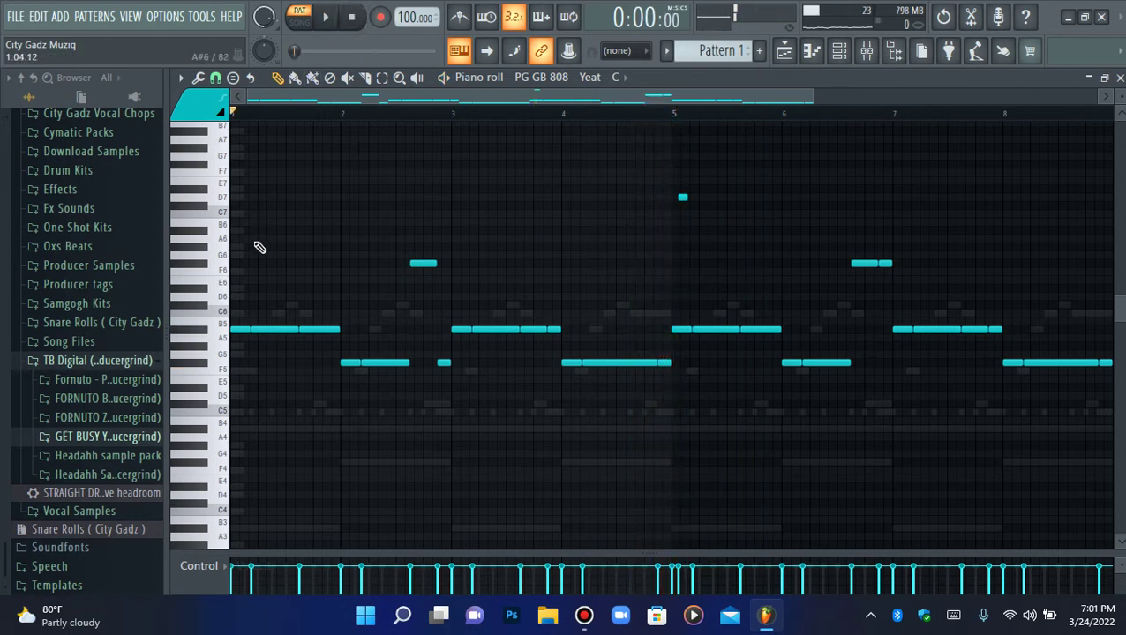
Place a short slide note at A#5 late in bar 2, discarding the trial one in bar 1
{"action": "left_click", "coordinate": [316, 246]}
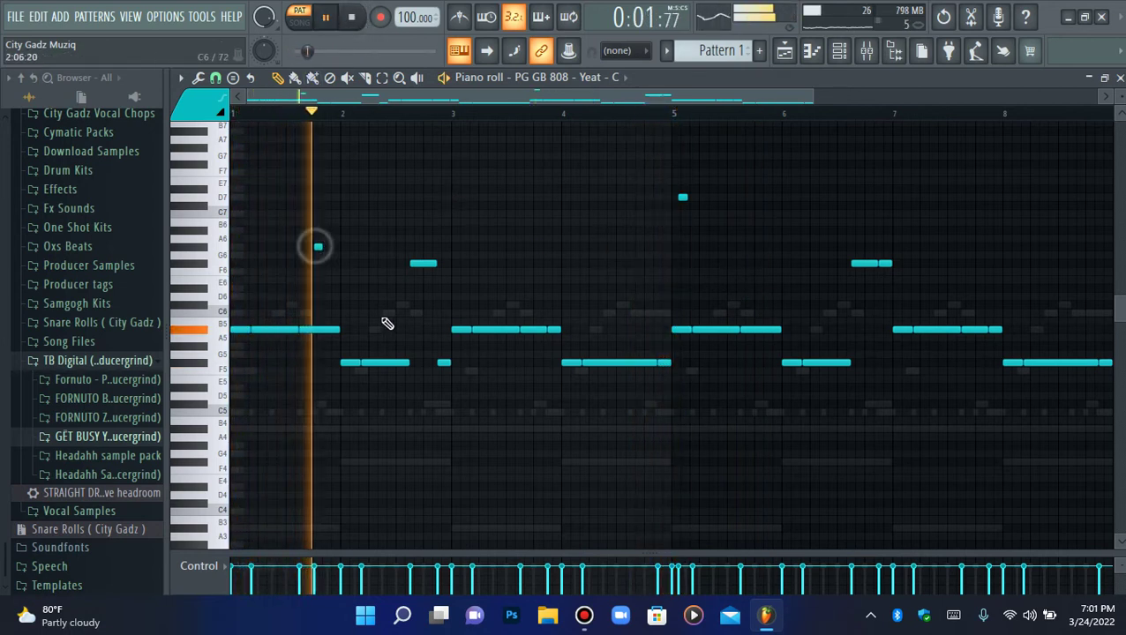
{"action": "right_click", "coordinate": [319, 247]}
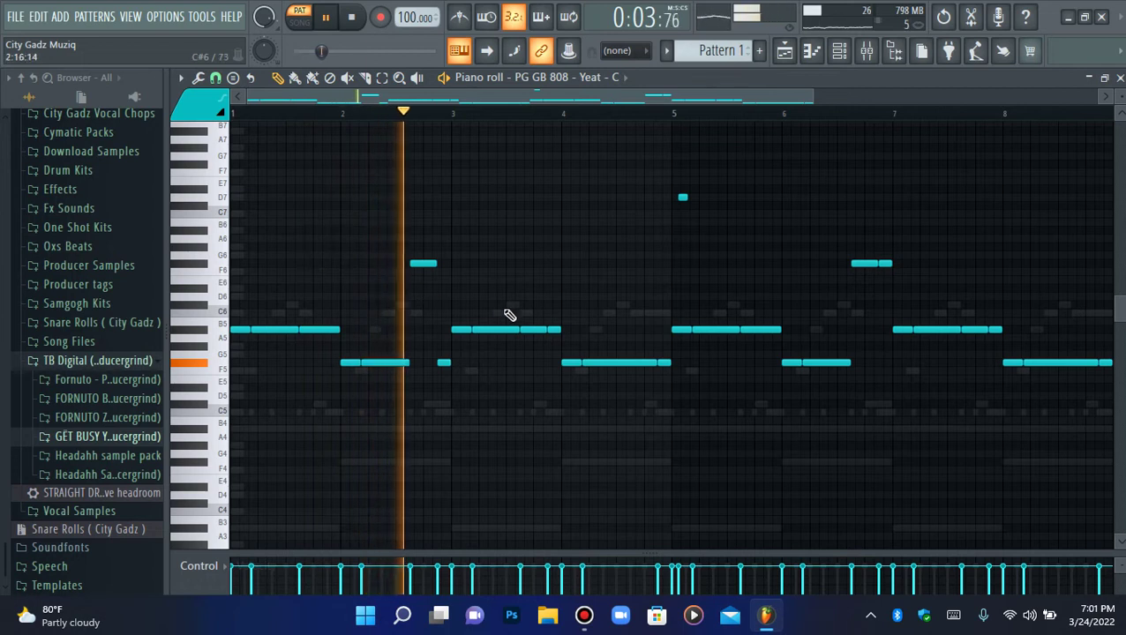
{"action": "left_click", "coordinate": [429, 330]}
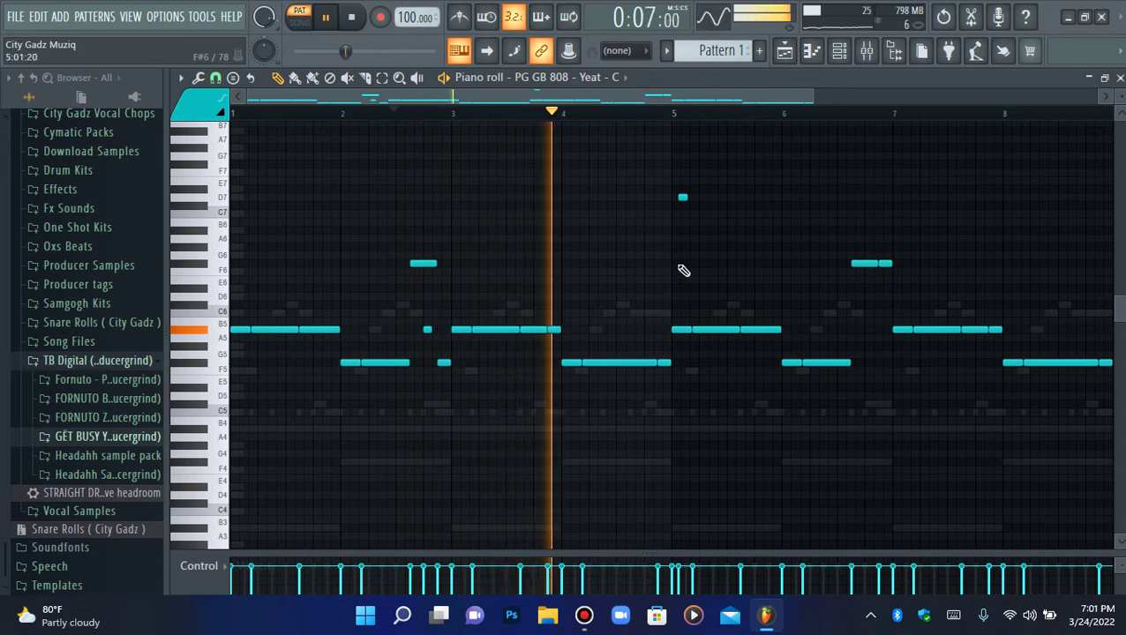
Try raising the last 808 note of bar 4 by one octave
{"action": "left_click", "coordinate": [666, 363], "text": "ctrl"}
{"action": "key", "text": "ctrl+Up"}
{"action": "key", "text": "Delete"}
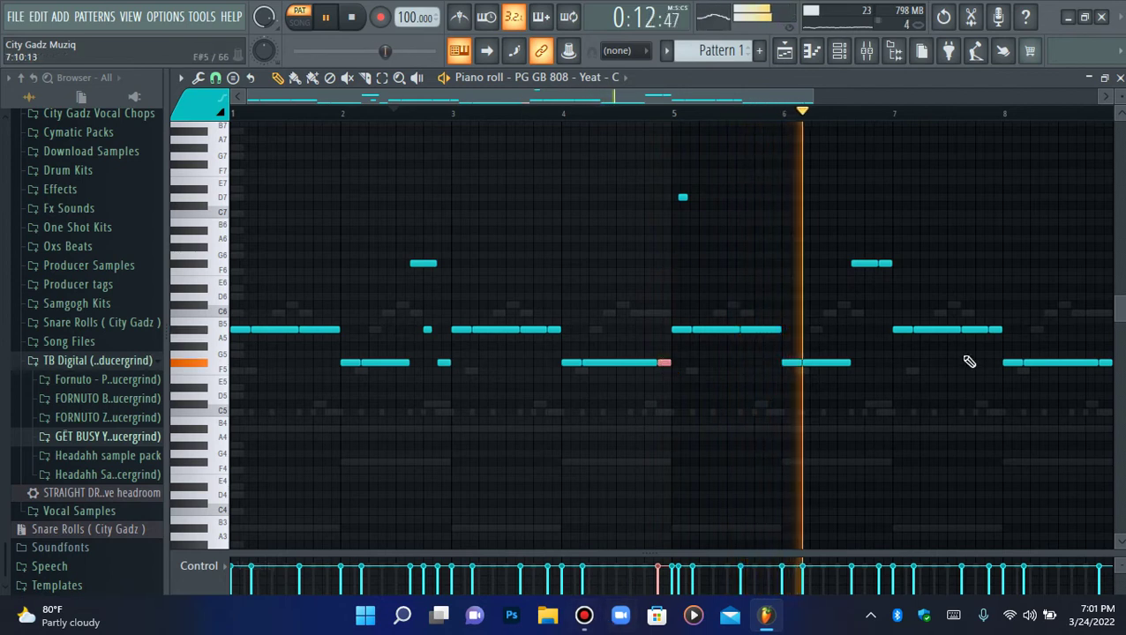
Add a short slide note at C#6 late in bar 6 and replay from the middle of that bar
{"action": "left_click", "coordinate": [873, 305]}
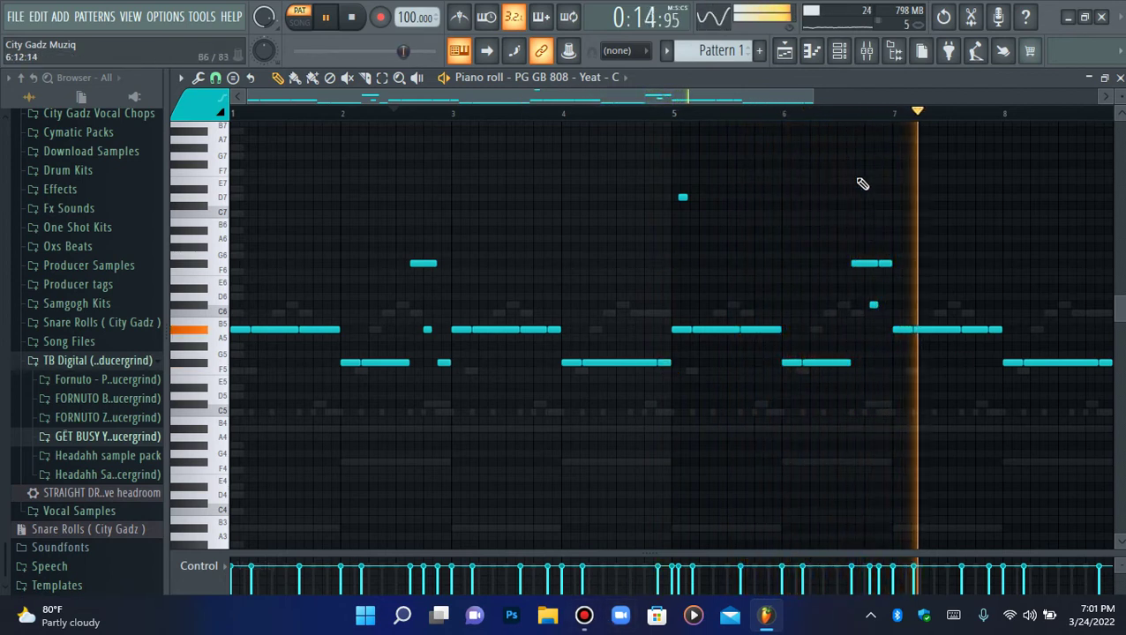
{"action": "left_click", "coordinate": [829, 113]}
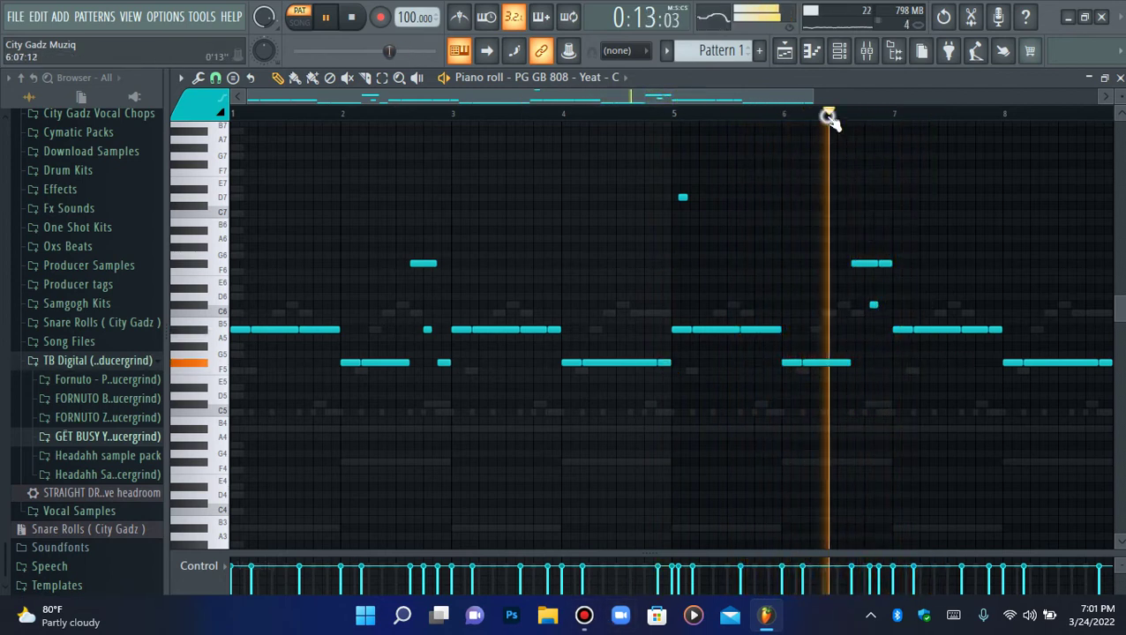
{"action": "left_click", "coordinate": [1097, 363]}
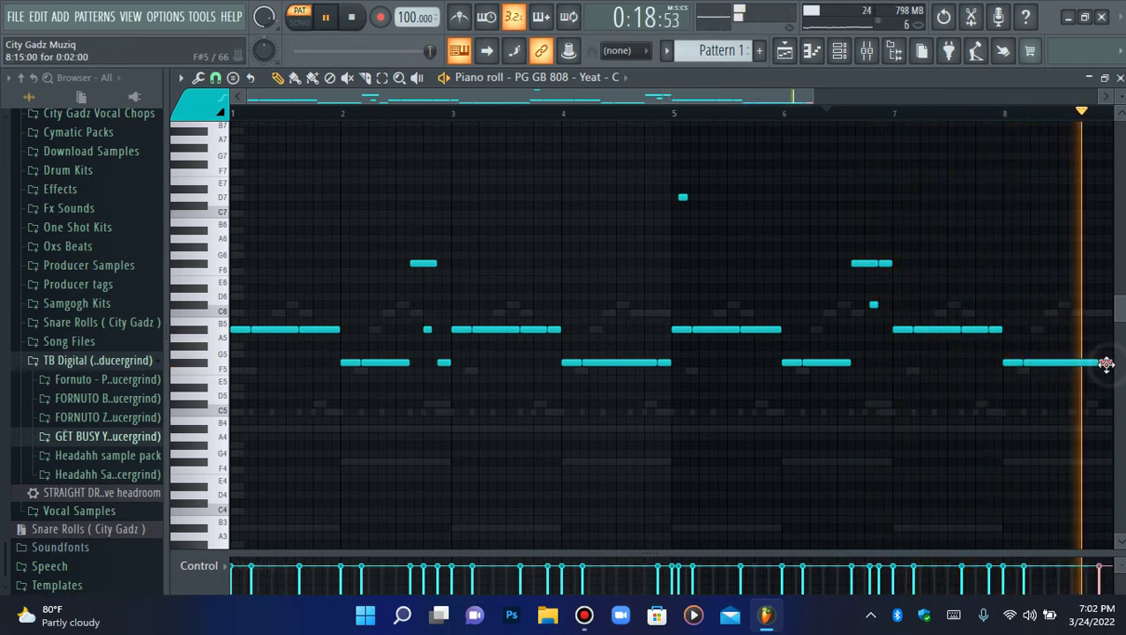
Return to the channel rack, collapse the TB Digital folder, and look through the kits in the Drum Kits folder
{"action": "left_click", "coordinate": [845, 54]}
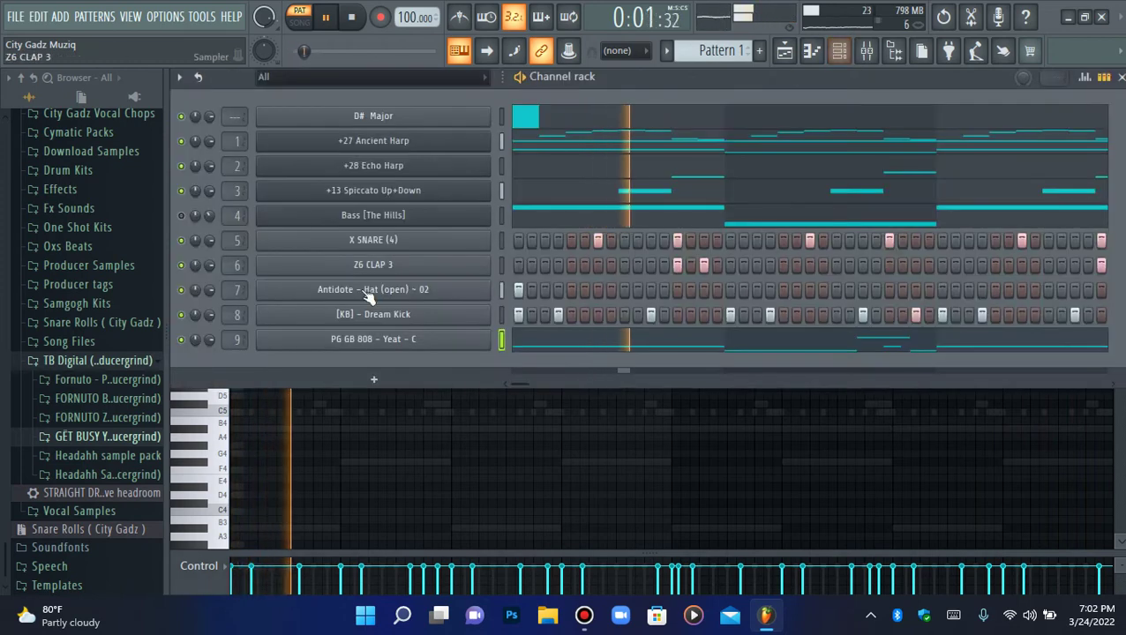
{"action": "left_click", "coordinate": [97, 364]}
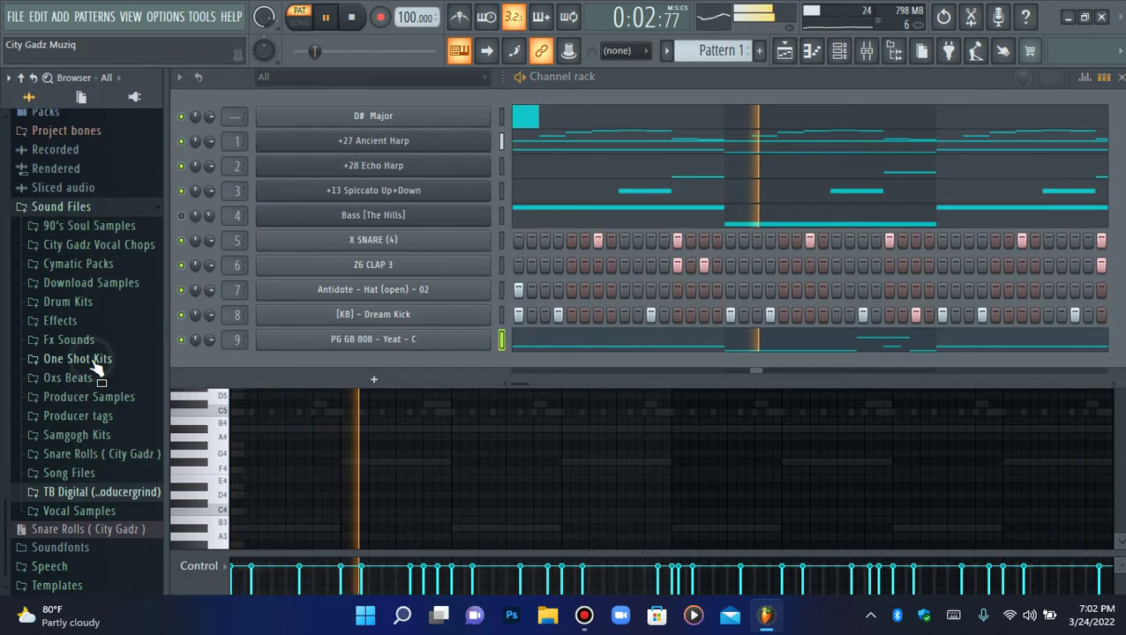
{"action": "left_click", "coordinate": [80, 300]}
{"action": "scroll", "coordinate": [106, 405], "scroll_direction": "down", "scroll_amount": 2}
{"action": "scroll", "coordinate": [75, 380], "scroll_direction": "down", "scroll_amount": 7}
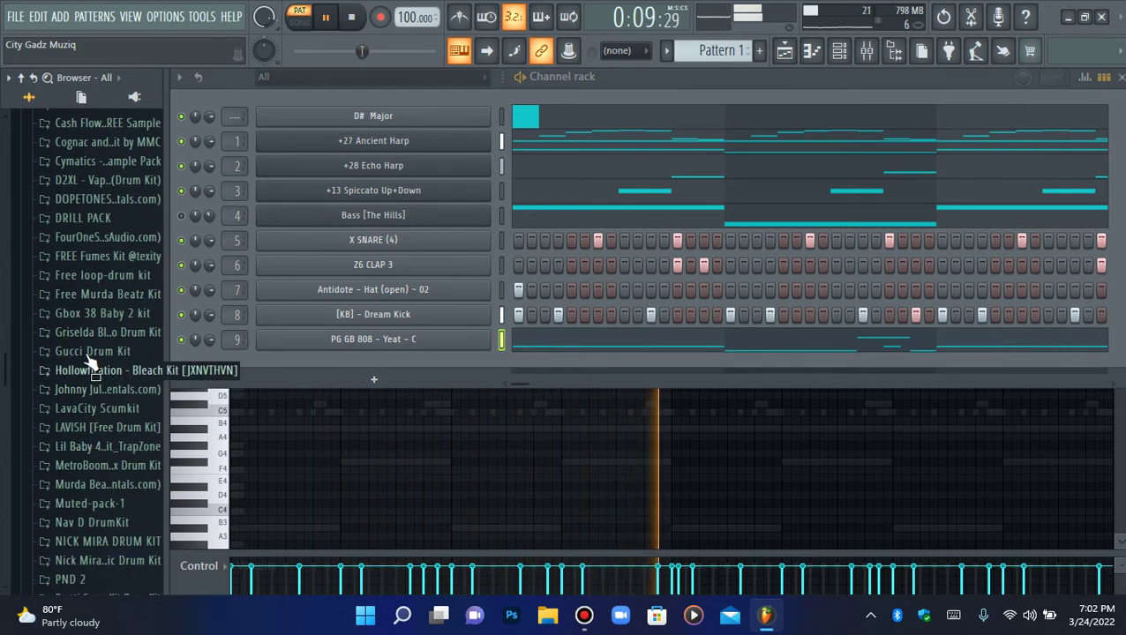
{"action": "scroll", "coordinate": [91, 371], "scroll_direction": "up", "scroll_amount": 2}
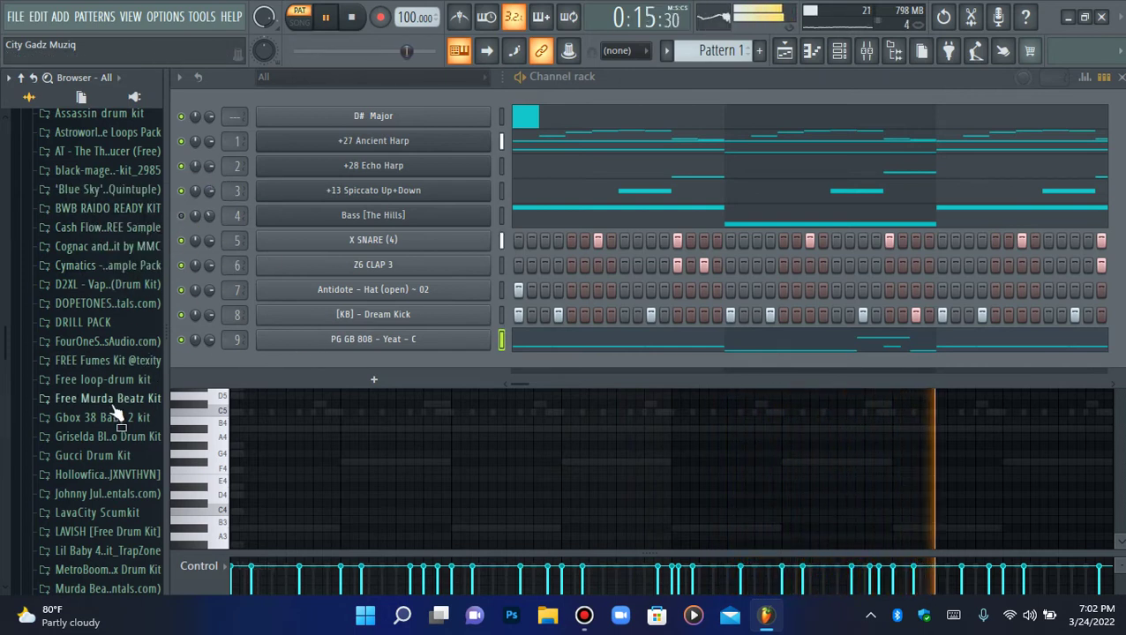
Unmute the Bass [The Hills] channel and mute PG GB 808 - Yeat - C to compare the basses, then stop playback
{"action": "right_click", "coordinate": [181, 140]}
{"action": "left_click", "coordinate": [202, 148]}
{"action": "right_click", "coordinate": [181, 139]}
{"action": "left_click", "coordinate": [198, 148]}
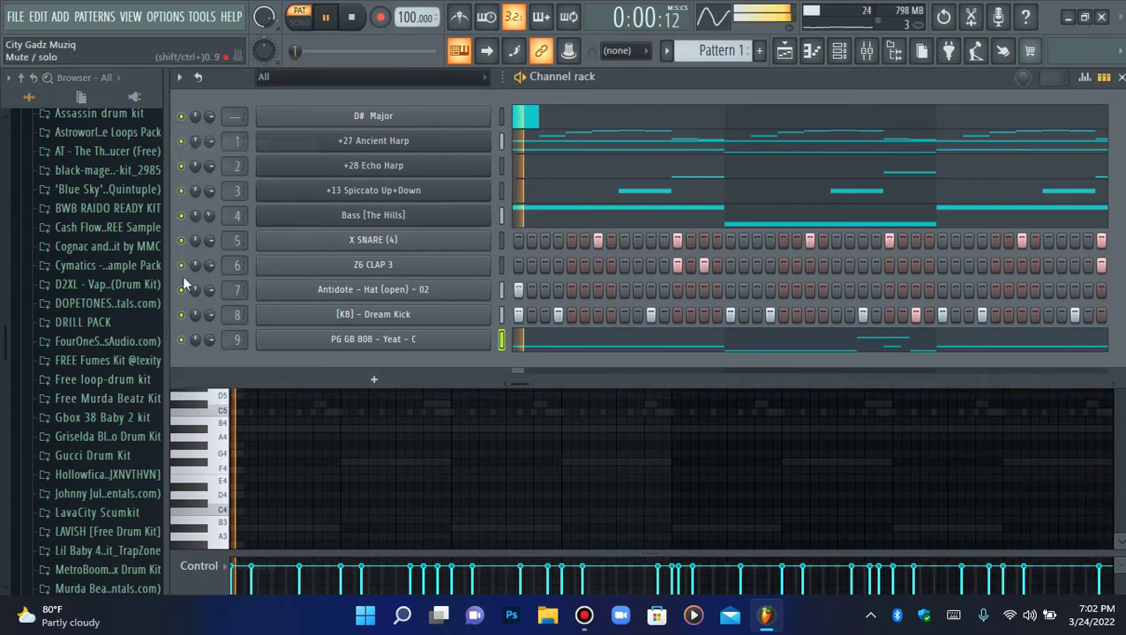
{"action": "left_click", "coordinate": [182, 340]}
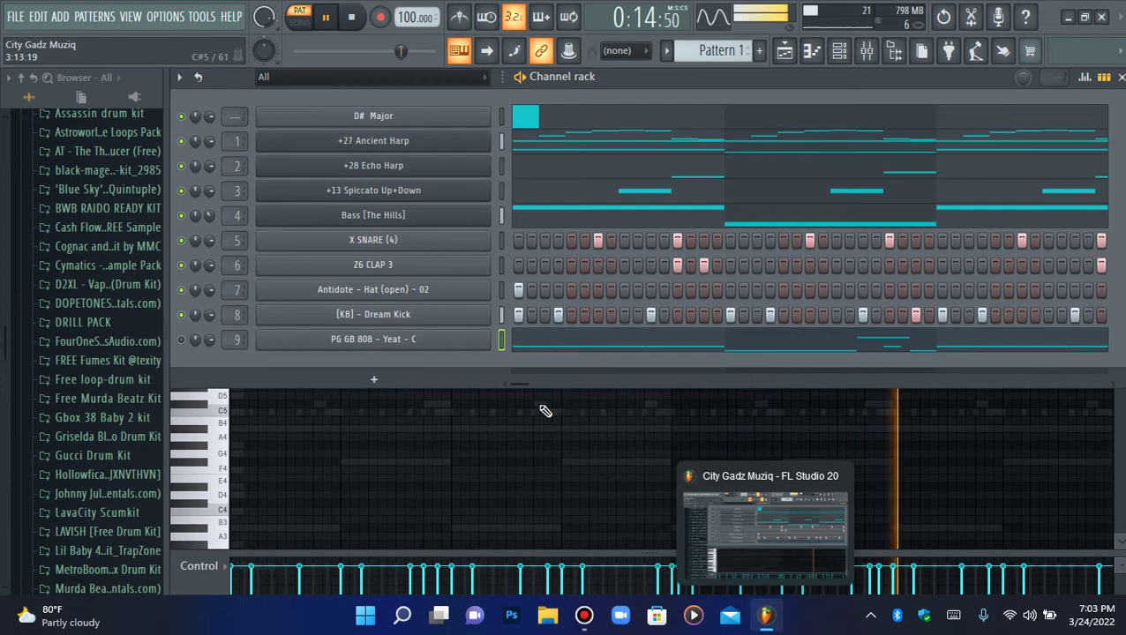
{"action": "key", "text": "space"}
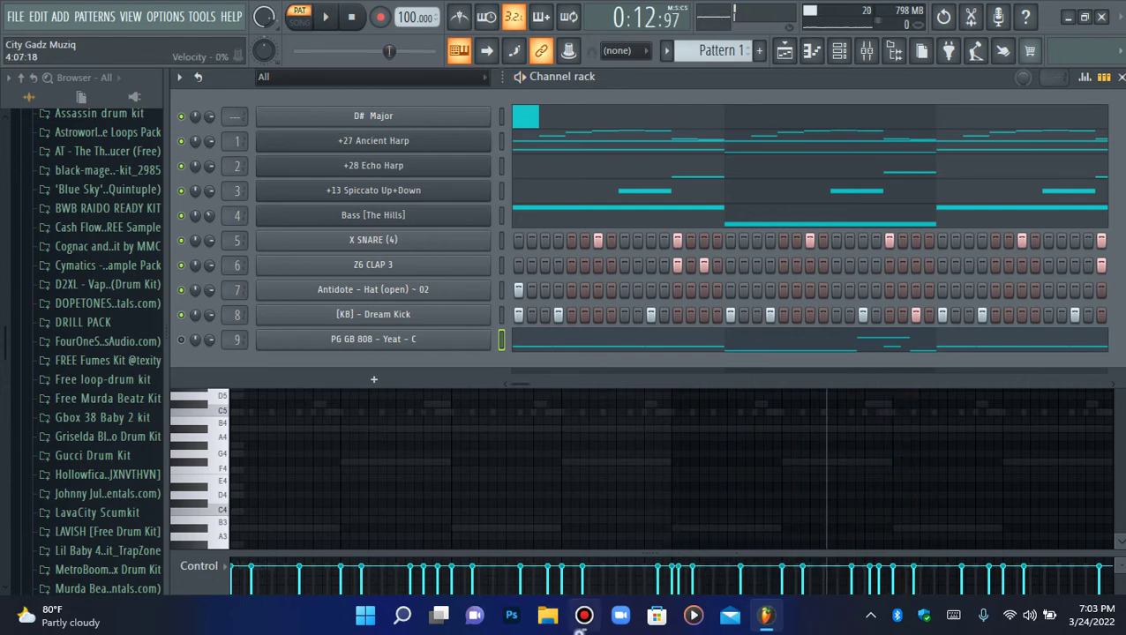
{"action": "left_click", "coordinate": [583, 616]}
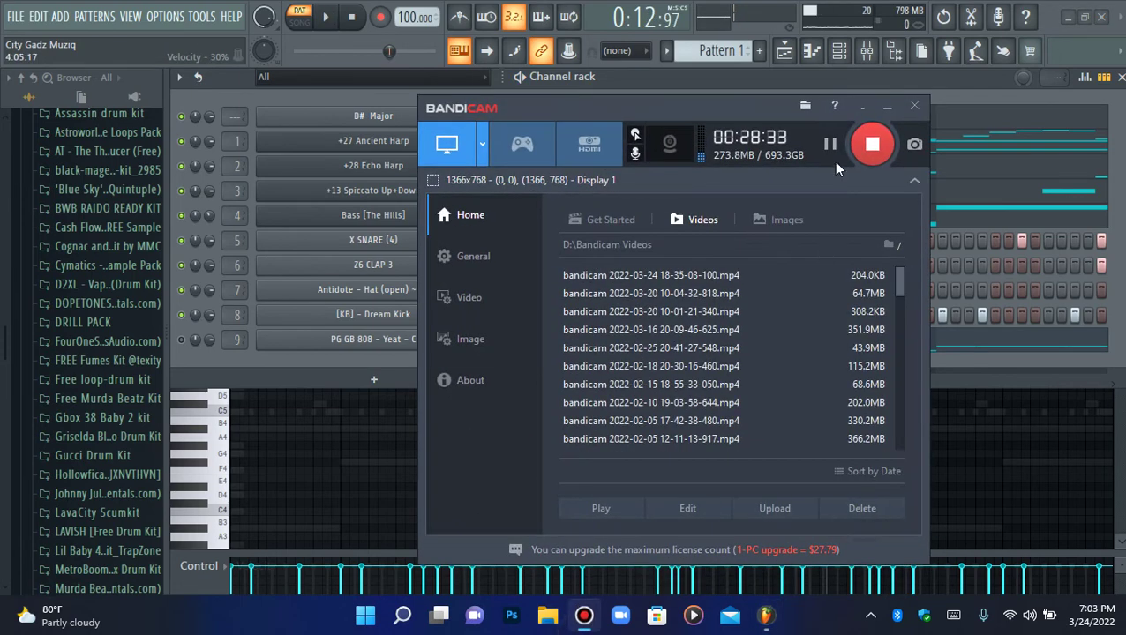
{"action": "left_click", "coordinate": [886, 107]}
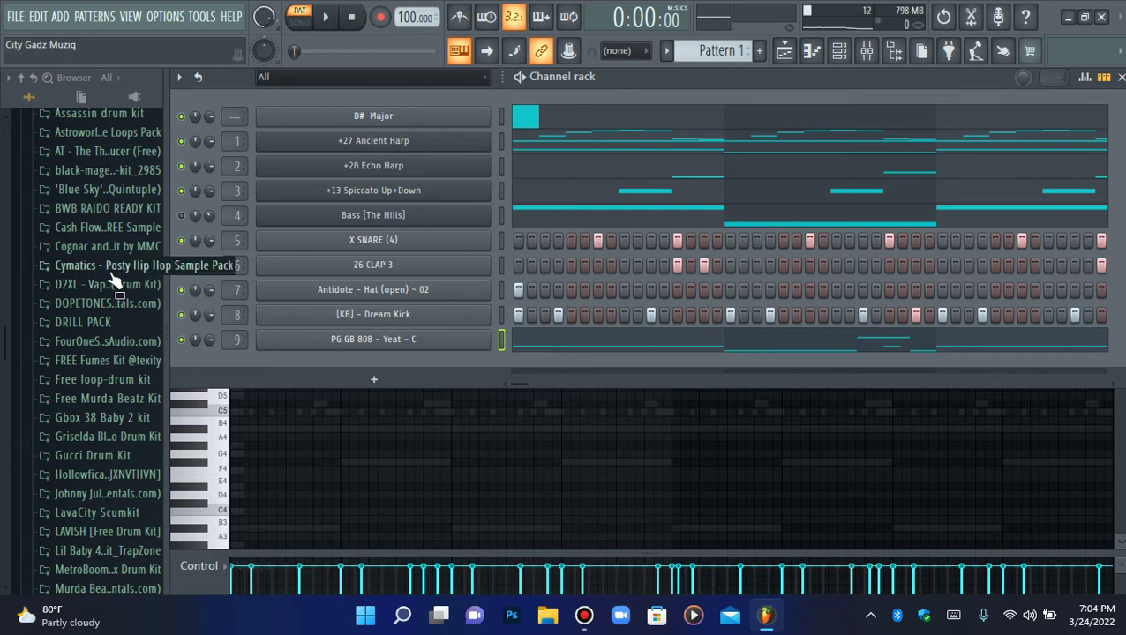
Add SW Hi Hat 001 from the Summer kit's closed hi-hats in R&B Drumkits as a new channel during playback
{"action": "key", "text": "space"}
{"action": "scroll", "coordinate": [89, 446], "scroll_direction": "down", "scroll_amount": 10}
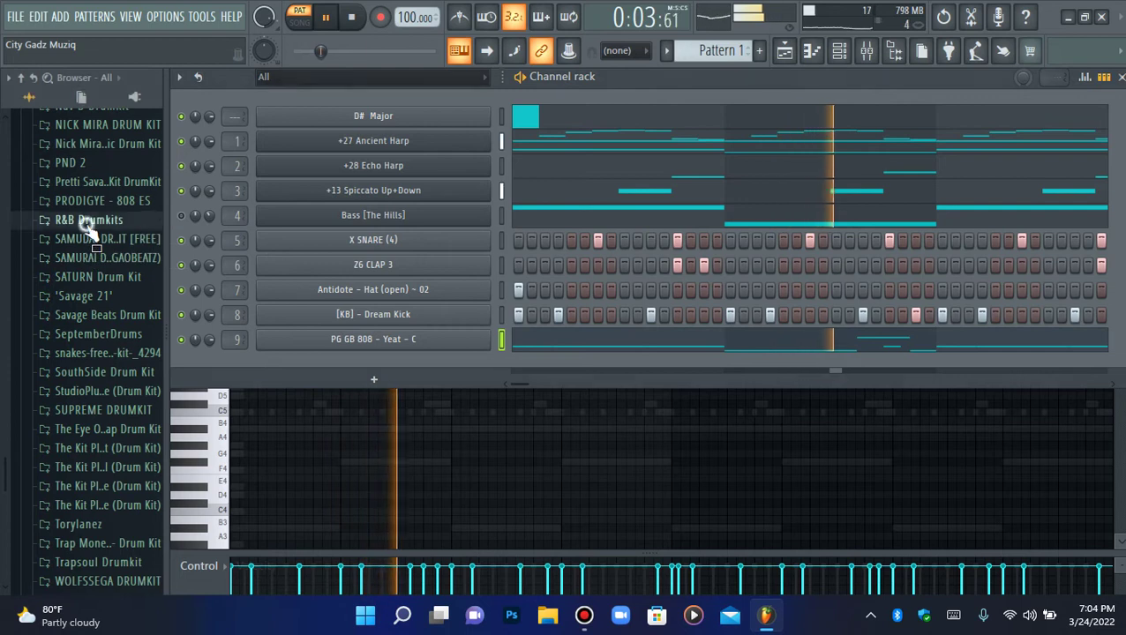
{"action": "left_click", "coordinate": [88, 220]}
{"action": "left_click", "coordinate": [88, 257]}
{"action": "left_click", "coordinate": [97, 334]}
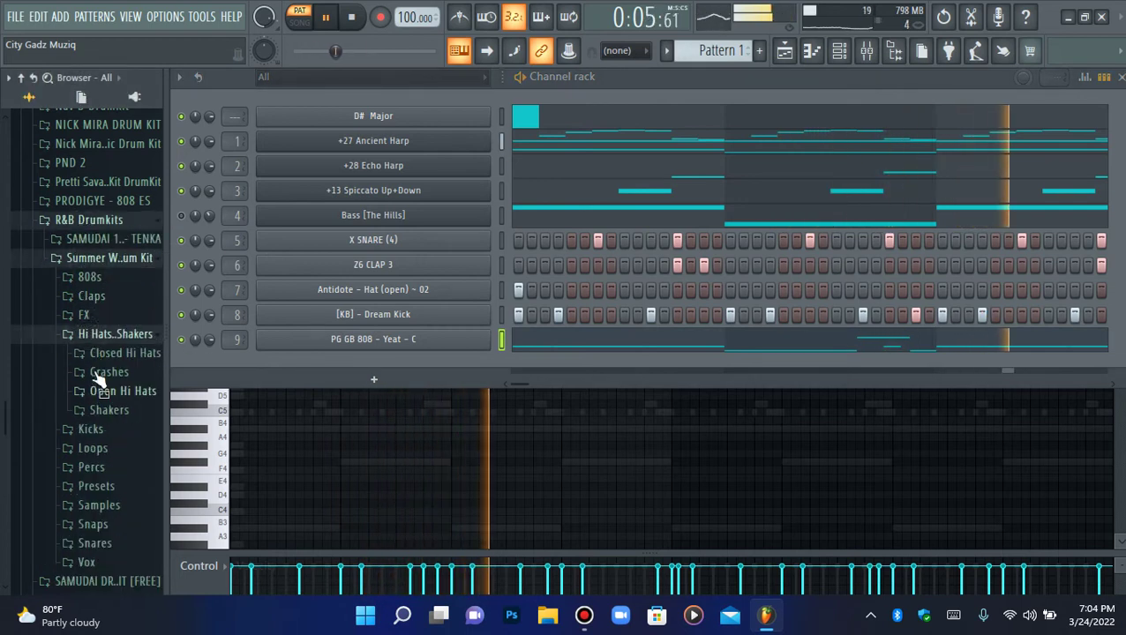
{"action": "left_click", "coordinate": [95, 353]}
{"action": "left_click_drag", "start_coordinate": [123, 412], "coordinate": [283, 362]}
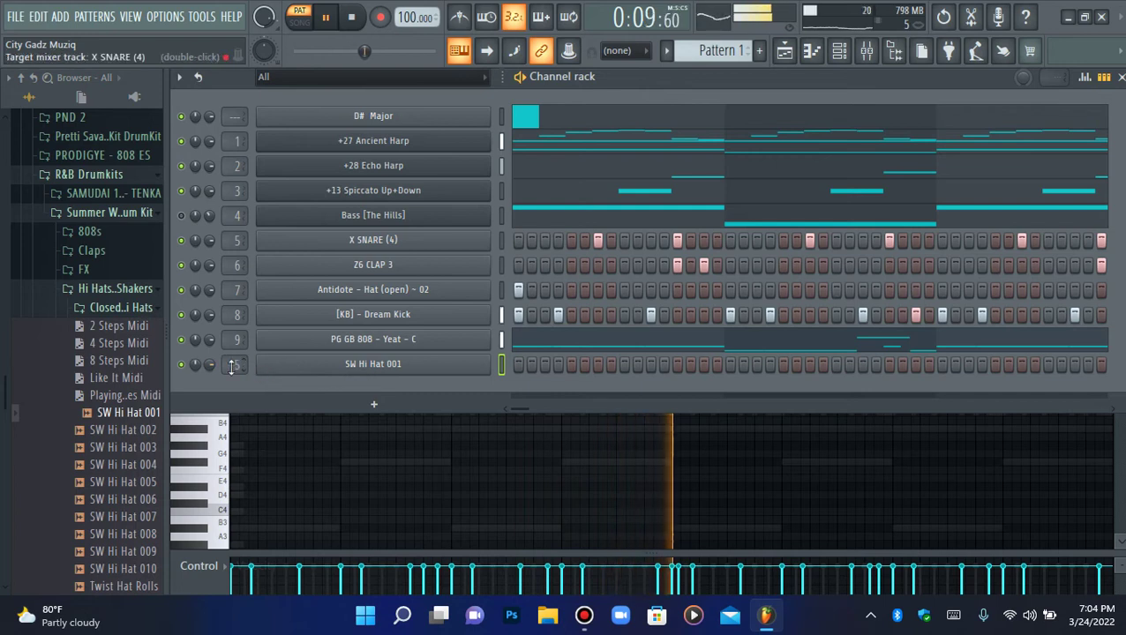
Collapse the Hi Hats & Shakers folder and place SW Hi Hat 001 hits on steps 1 and 6 of bar 1
{"action": "left_click", "coordinate": [115, 288]}
{"action": "left_click", "coordinate": [520, 365]}
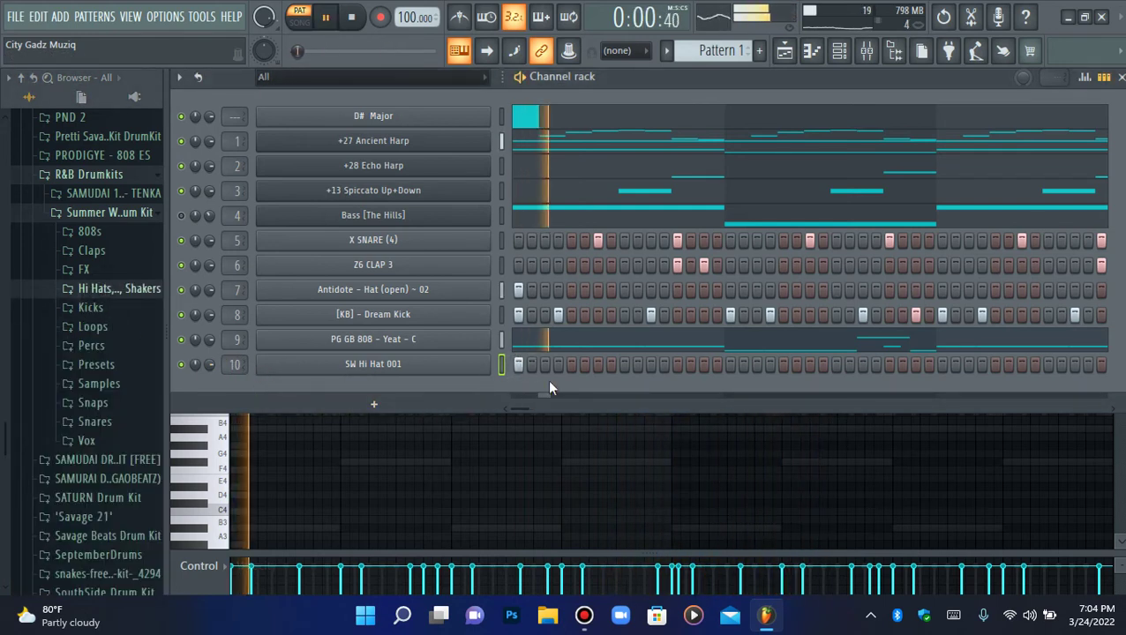
{"action": "left_click", "coordinate": [583, 365]}
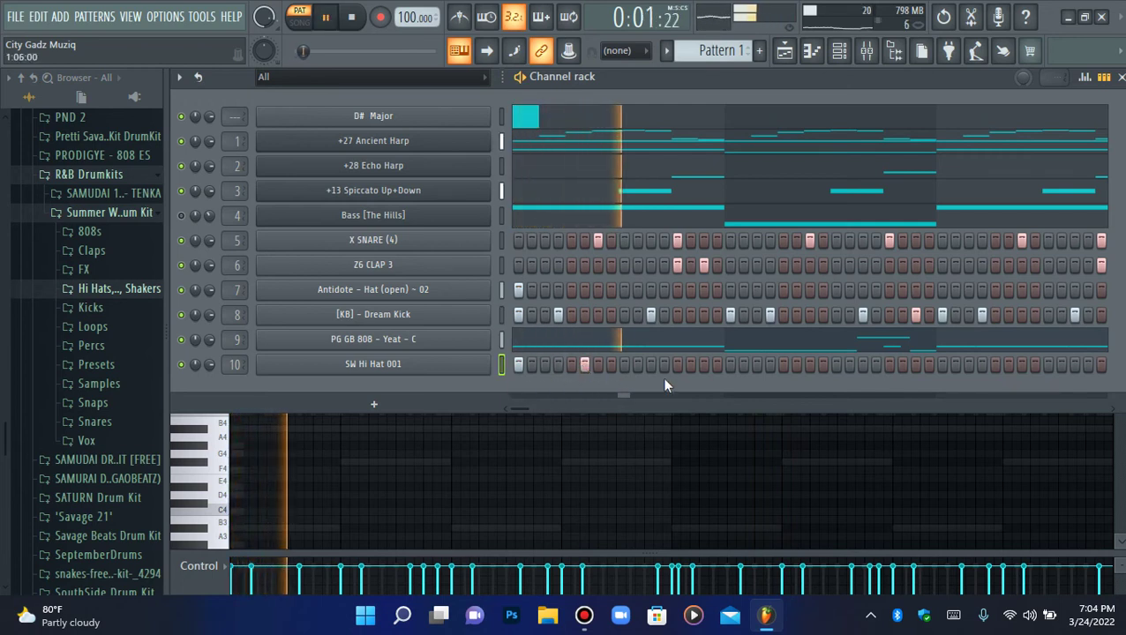
{"action": "left_click", "coordinate": [555, 369]}
{"action": "right_click", "coordinate": [553, 371]}
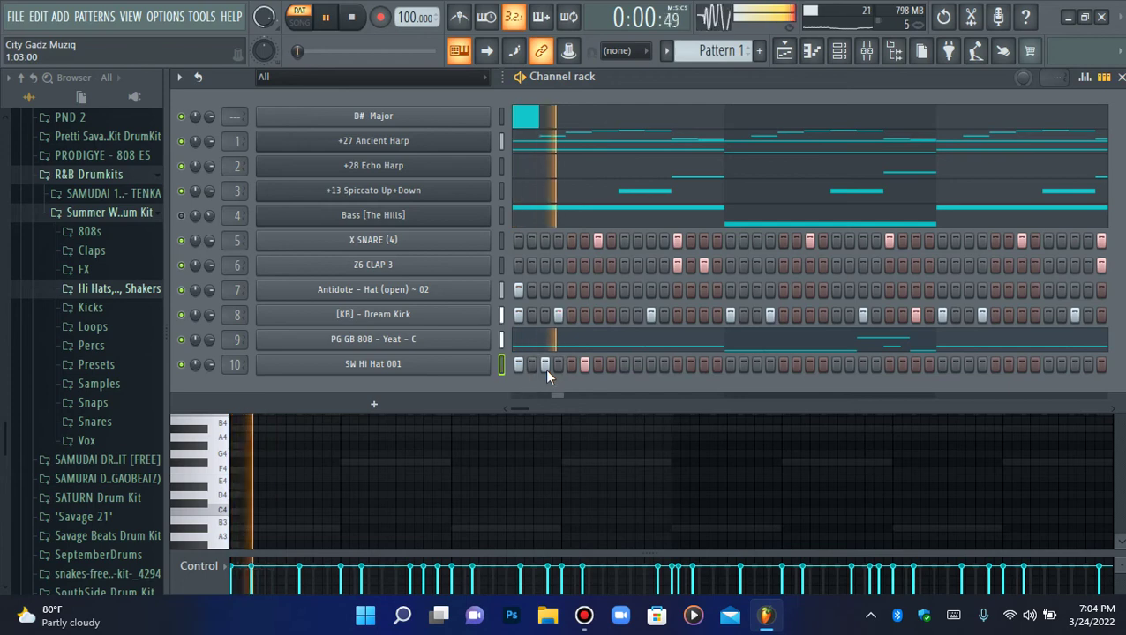
{"action": "key", "text": "space"}
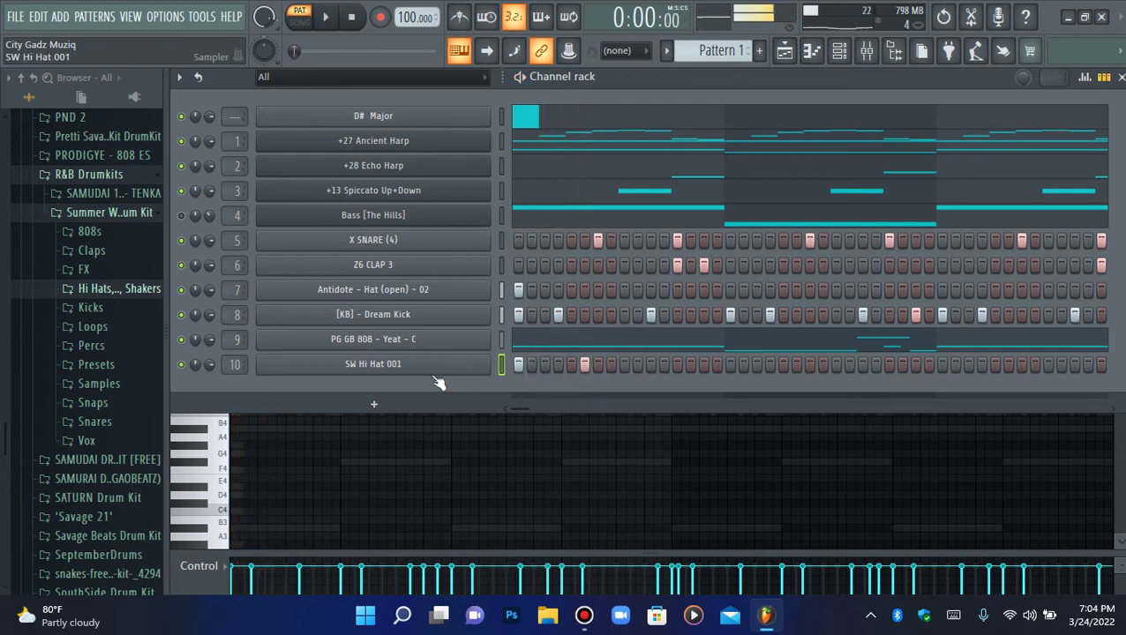
Lower the first SW Hi Hat 001 note to G4 in the piano roll, then replay from the channel rack
{"action": "left_click", "coordinate": [813, 57]}
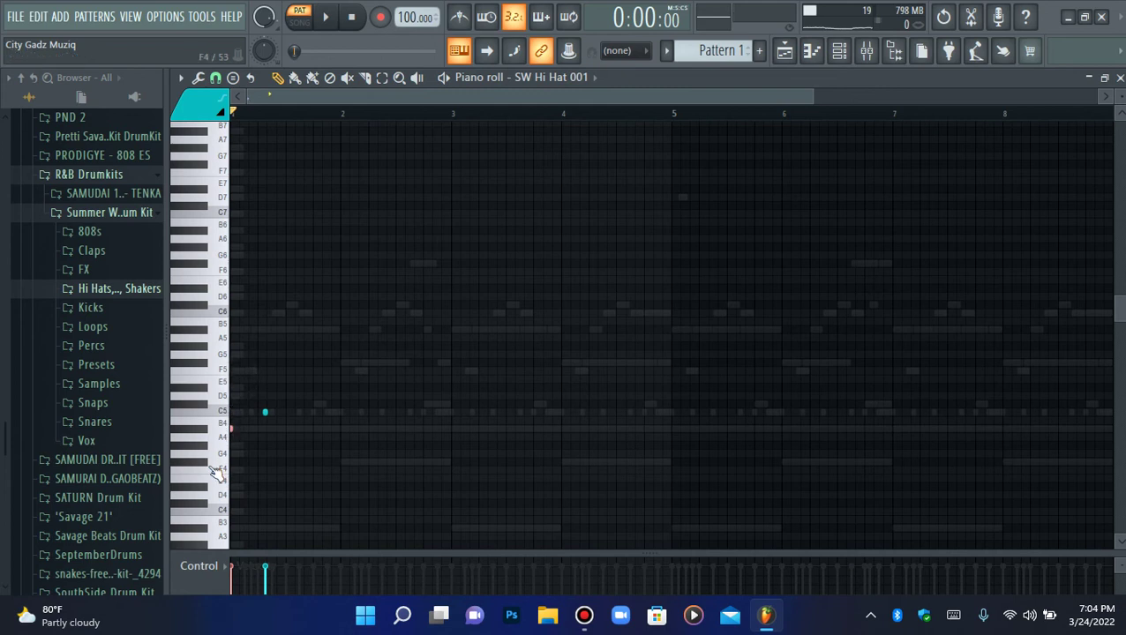
{"action": "key", "text": "space"}
{"action": "key", "text": "space"}
{"action": "left_click", "coordinate": [839, 51]}
{"action": "key", "text": "space"}
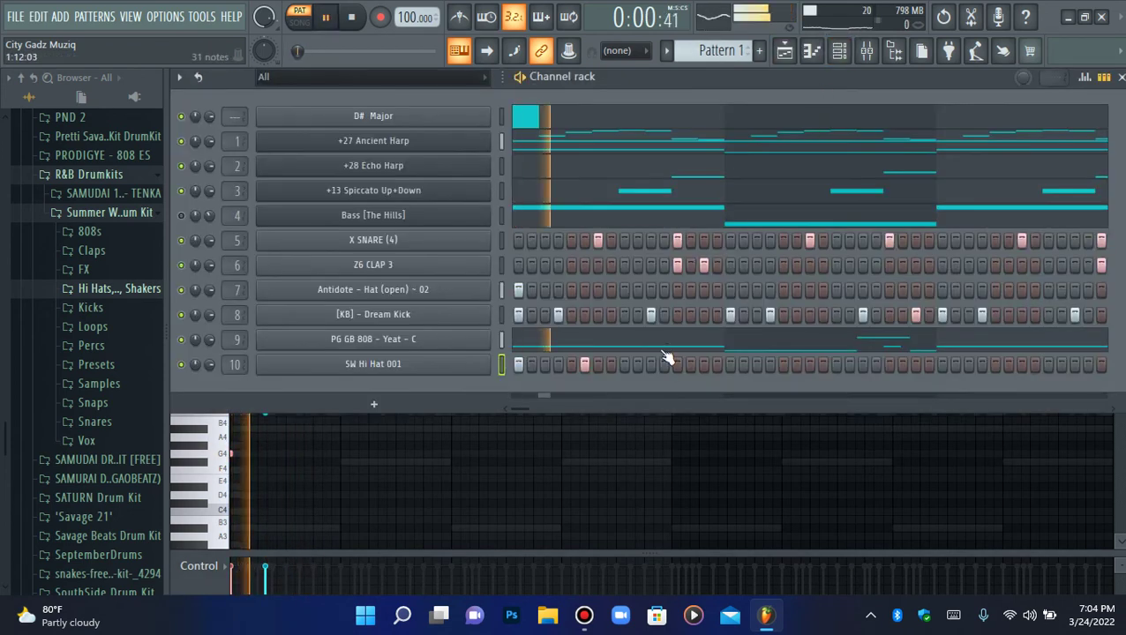
Add SW Hi Hat 001 hits on steps 9 and 13 of bar 1 during playback
{"action": "left_click", "coordinate": [628, 365]}
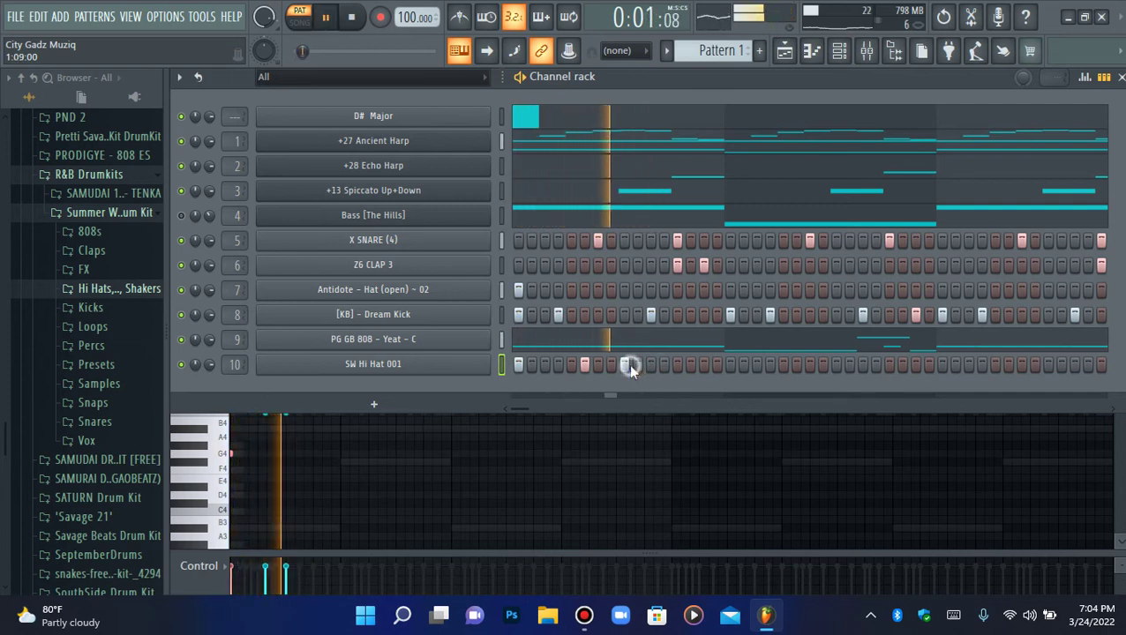
{"action": "left_click", "coordinate": [692, 364]}
{"action": "key", "text": "space"}
{"action": "key", "text": "space"}
{"action": "right_click", "coordinate": [689, 368]}
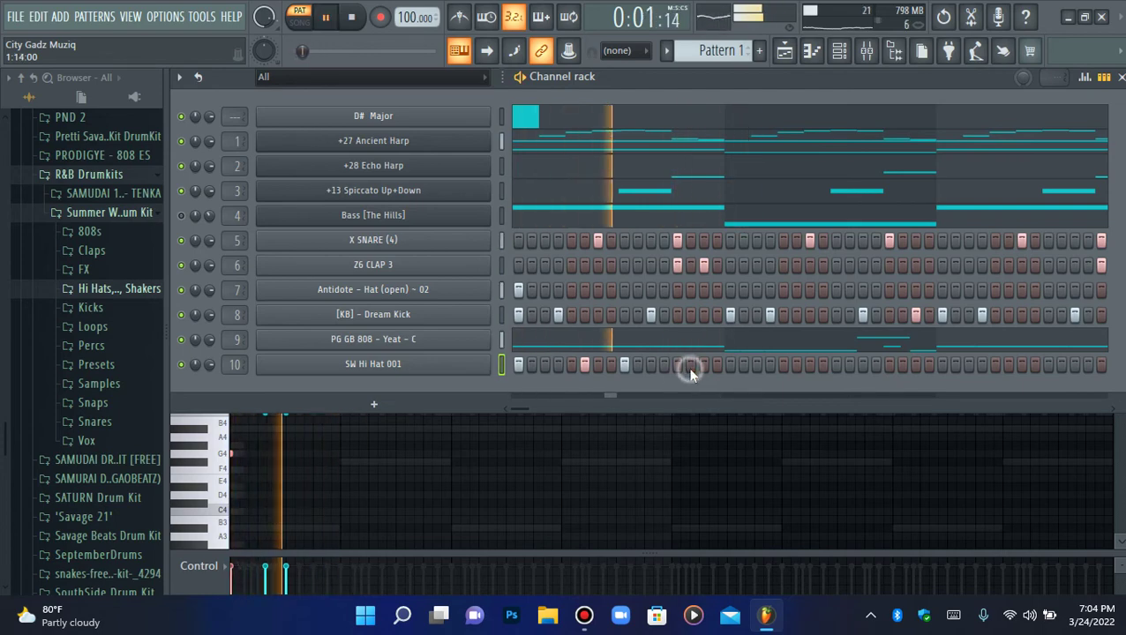
{"action": "left_click", "coordinate": [677, 376]}
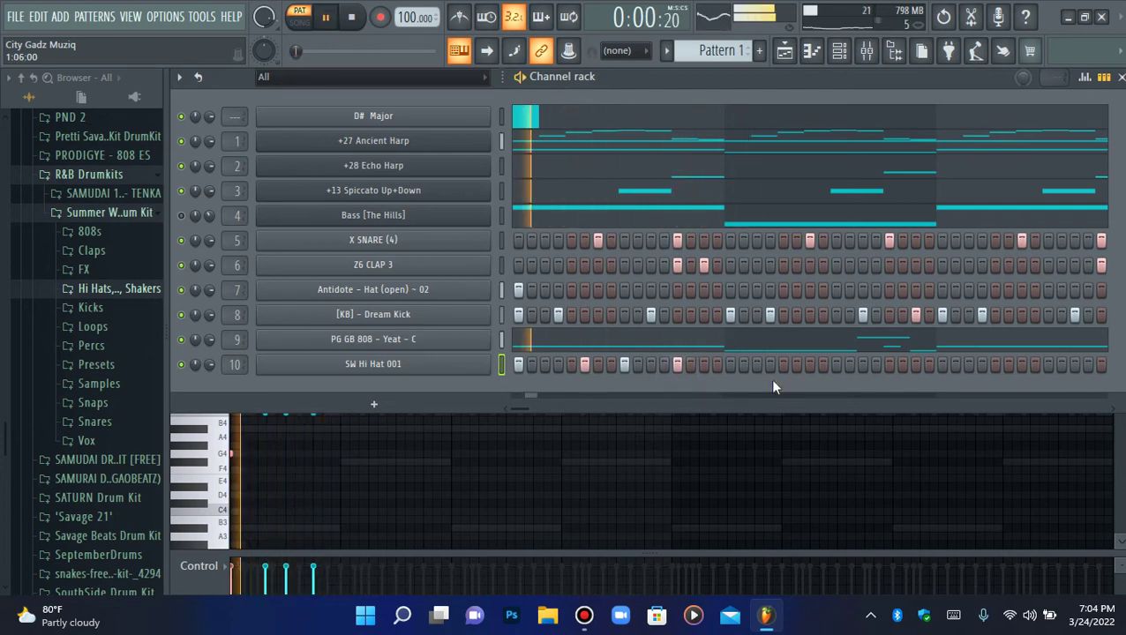
Open the SW Hi Hat 001 piano roll and drop the hit in the middle of bar 1 an octave to C4
{"action": "left_click", "coordinate": [812, 51]}
{"action": "key", "text": "space"}
{"action": "key", "text": "space"}
{"action": "left_click_drag", "start_coordinate": [292, 402], "coordinate": [282, 430]}
{"action": "key", "text": "ctrl+Down"}
{"action": "key", "text": "space"}
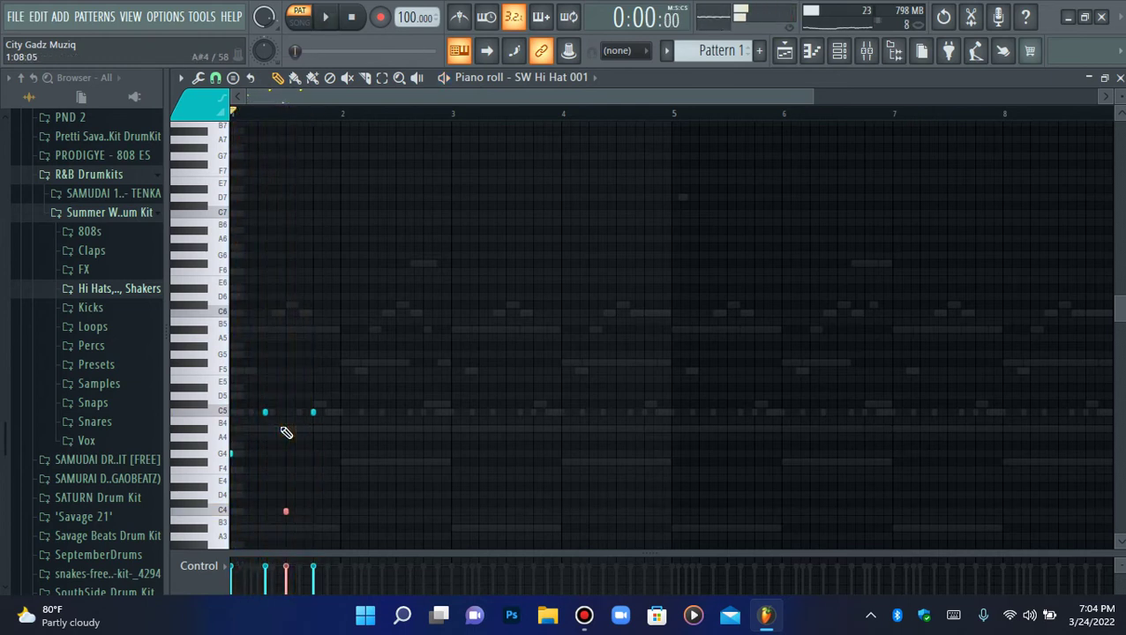
Raise the hi-hat hit in the middle of bar 1 to C5 while auditioning the pattern
{"action": "key", "text": "shift+Up"}
{"action": "key", "text": "space"}
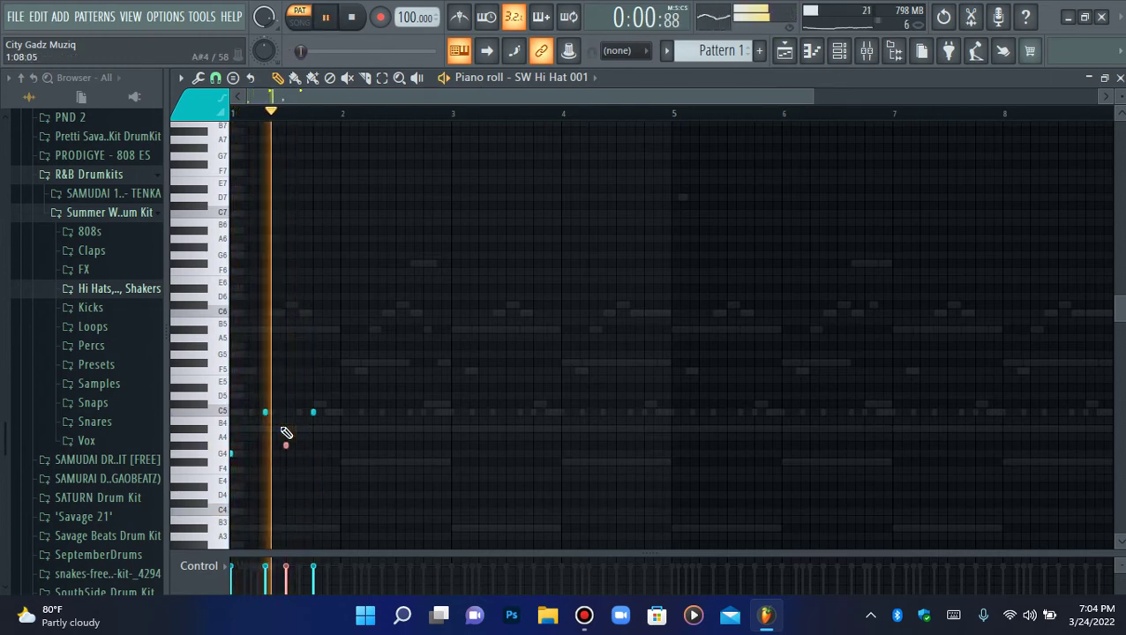
{"action": "key", "text": "shift+Up"}
{"action": "key", "text": "shift+Up"}
{"action": "key", "text": "shift+Up"}
{"action": "key", "text": "shift+Up"}
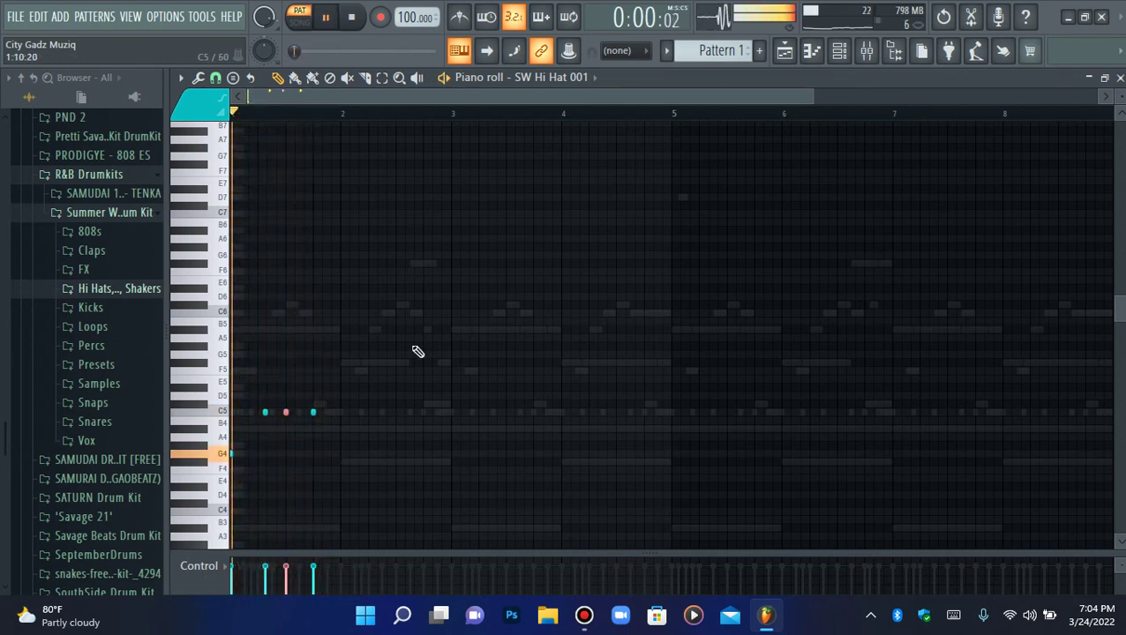
Lengthen the C5 hi-hat note in the middle of bar 1 and chop it into a fast roll with velocities ramping upwards
{"action": "left_click_drag", "start_coordinate": [812, 95], "coordinate": [403, 432]}
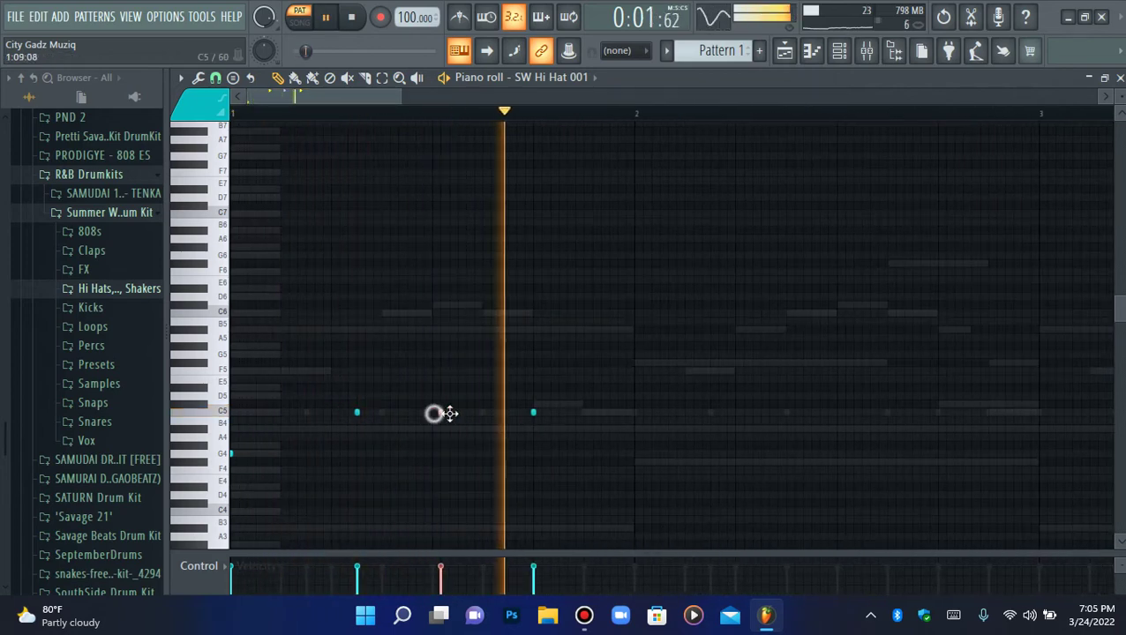
{"action": "left_click_drag", "start_coordinate": [435, 413], "coordinate": [491, 412]}
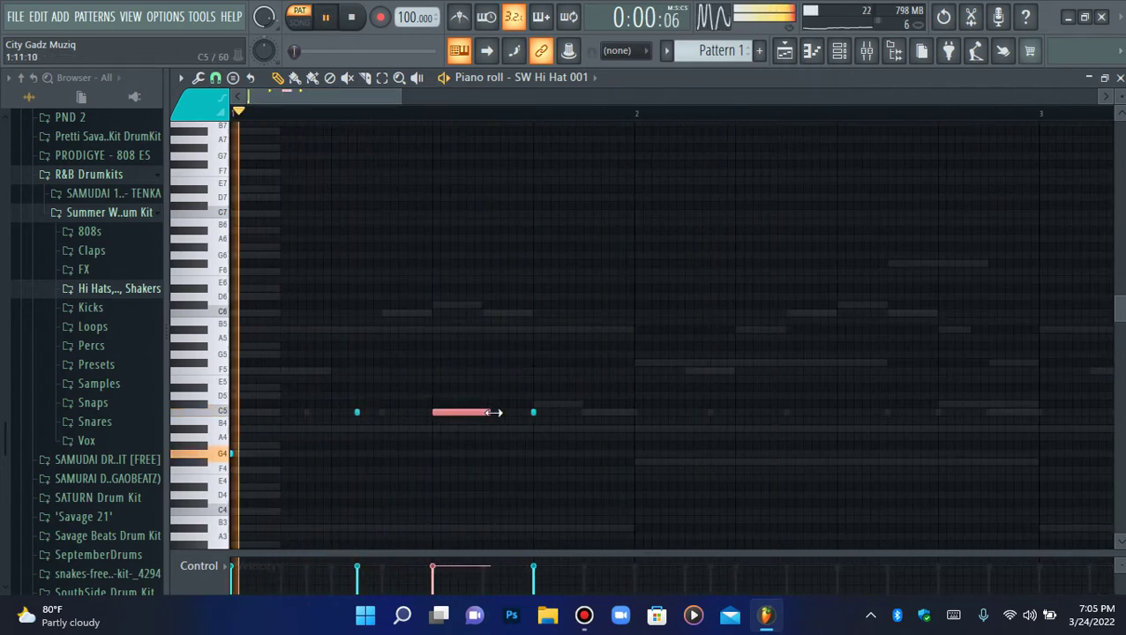
{"action": "key", "text": "ctrl+u"}
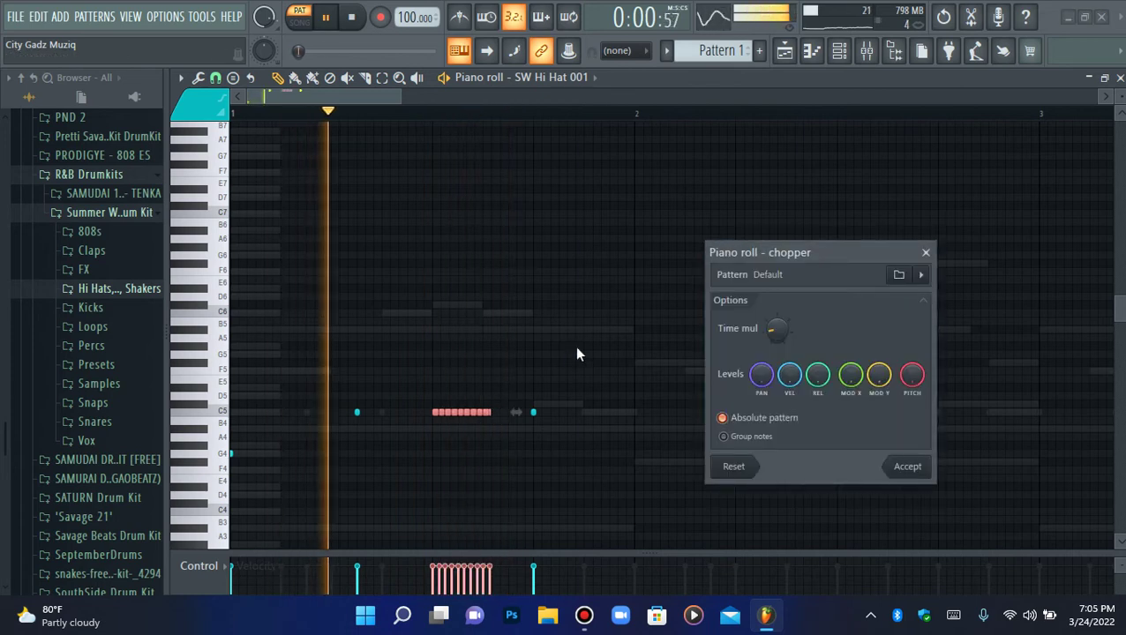
{"action": "left_click", "coordinate": [904, 465]}
{"action": "key", "text": "space"}
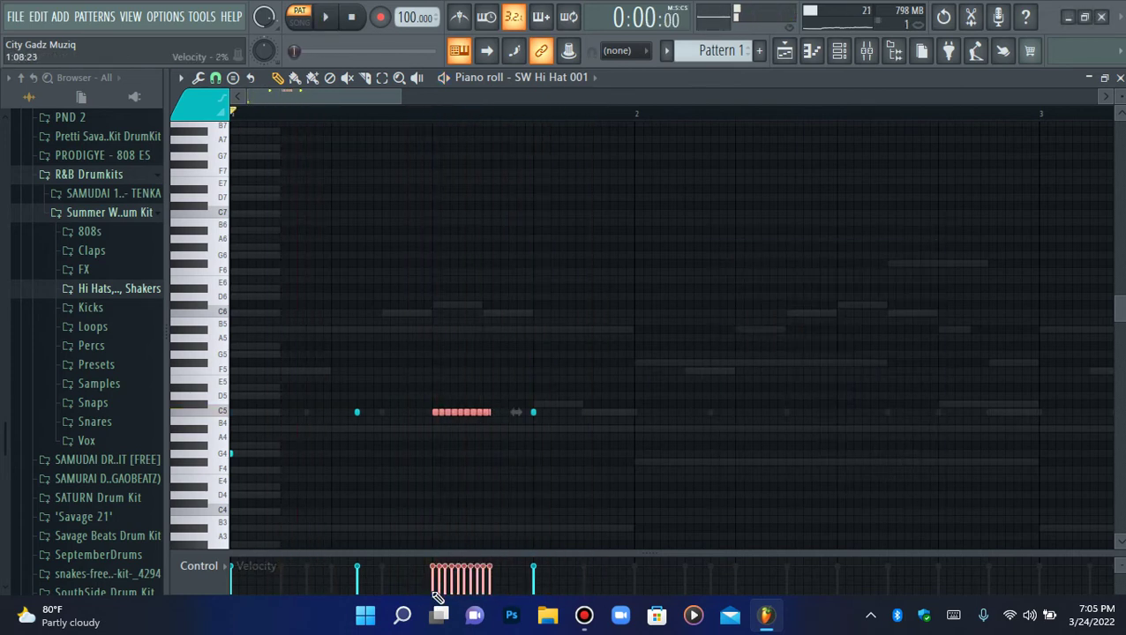
{"action": "key", "text": "space"}
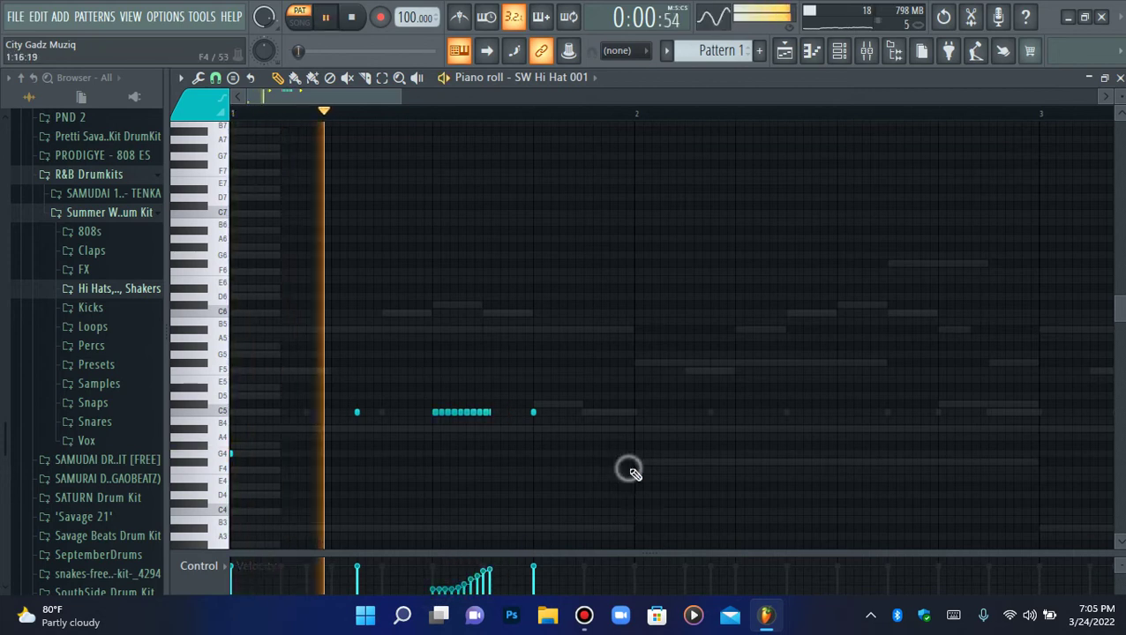
Switch the piano roll to the PG GB 808 - Yeat - C channel
{"action": "left_click_drag", "start_coordinate": [515, 130], "coordinate": [521, 133]}
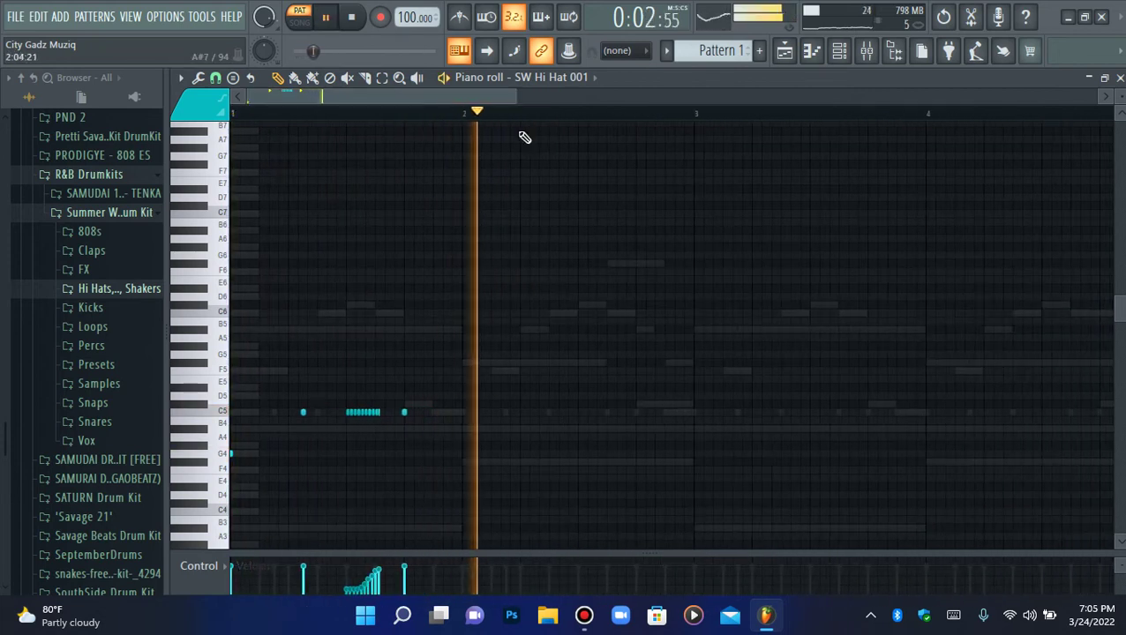
{"action": "left_click", "coordinate": [554, 76]}
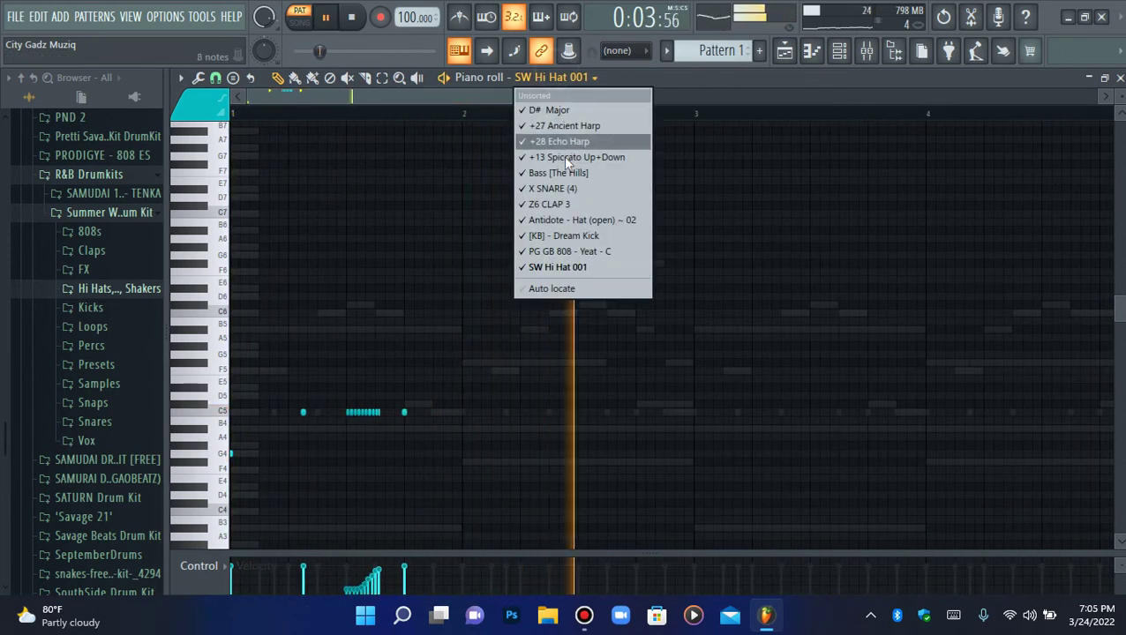
{"action": "left_click", "coordinate": [565, 252]}
Try chopping the first F#5 bass note of bar 2 into a roll with the Chopper's default pattern
{"action": "left_click", "coordinate": [486, 363], "text": "ctrl"}
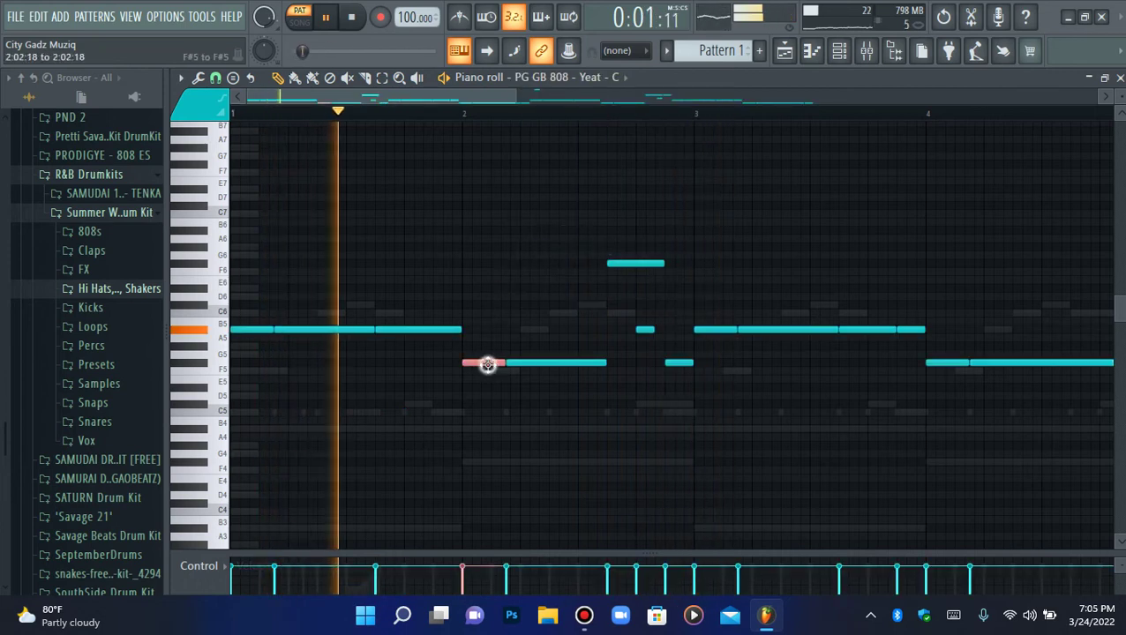
{"action": "key", "text": "alt+u"}
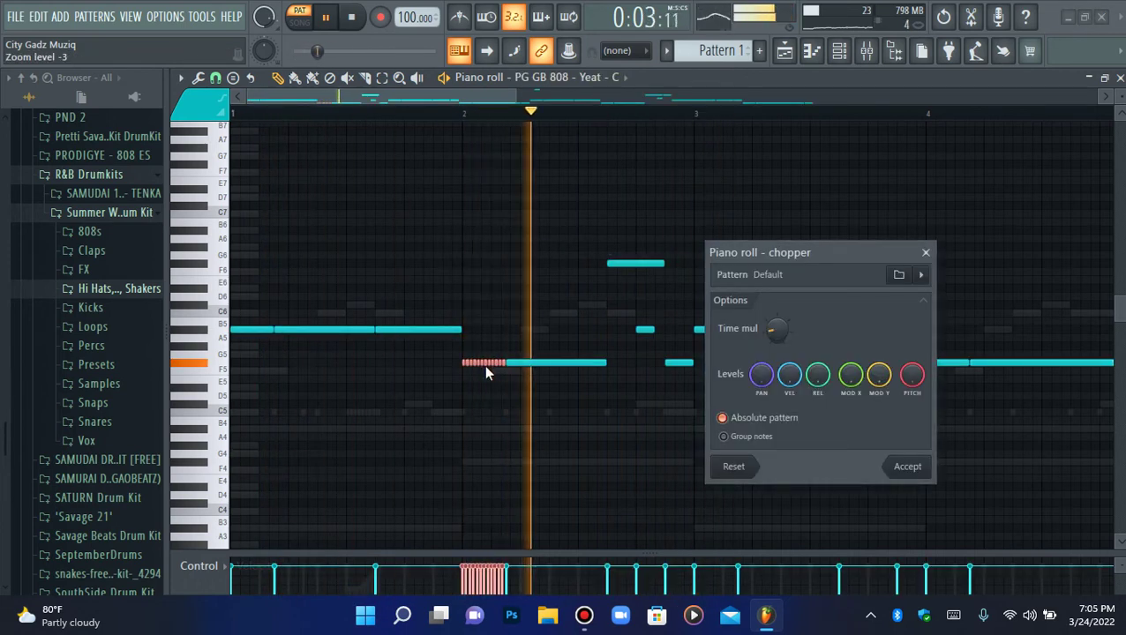
{"action": "key", "text": "space"}
{"action": "key", "text": "space"}
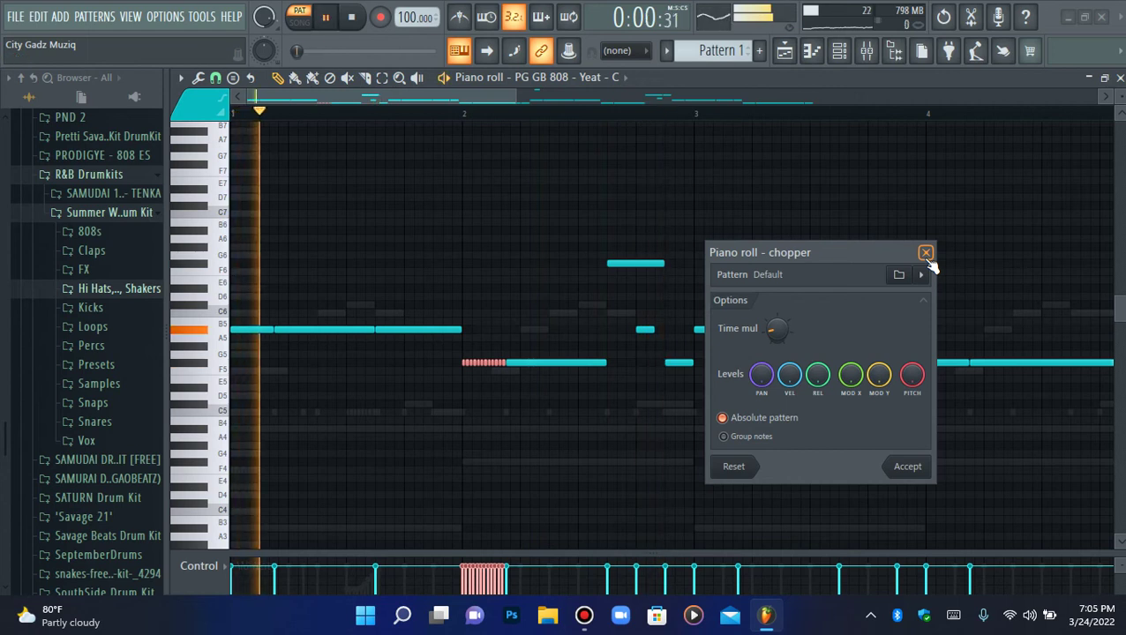
{"action": "left_click", "coordinate": [927, 259]}
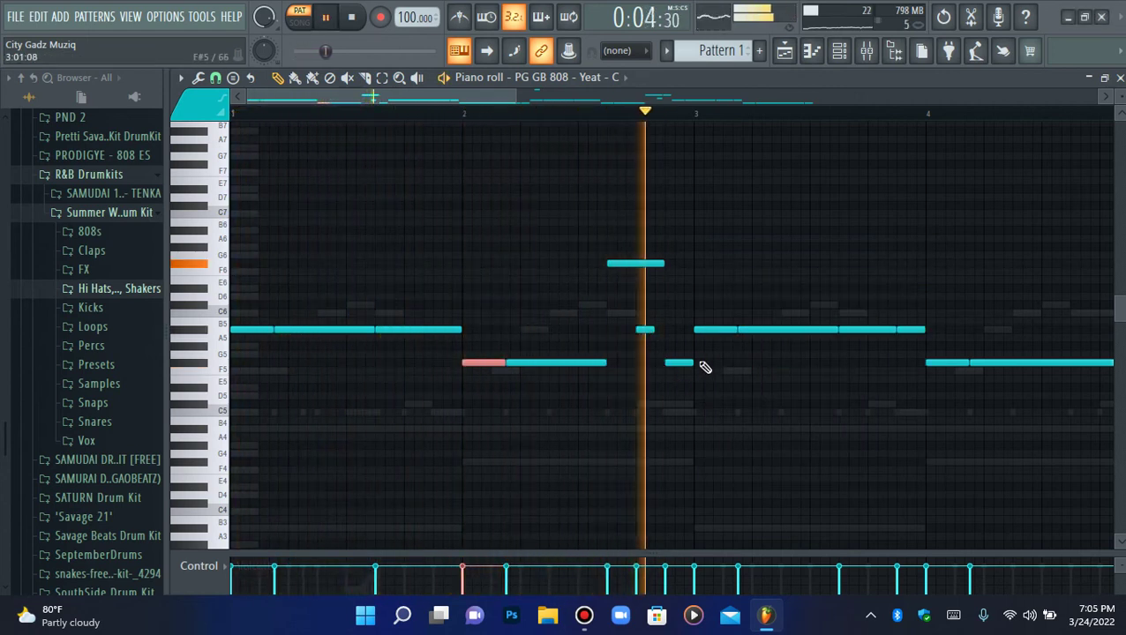
Chop the short A#5 bass note at the end of bar 3 into a roll, lower its early velocities and replay
{"action": "left_click", "coordinate": [913, 330]}
{"action": "key", "text": "alt+u"}
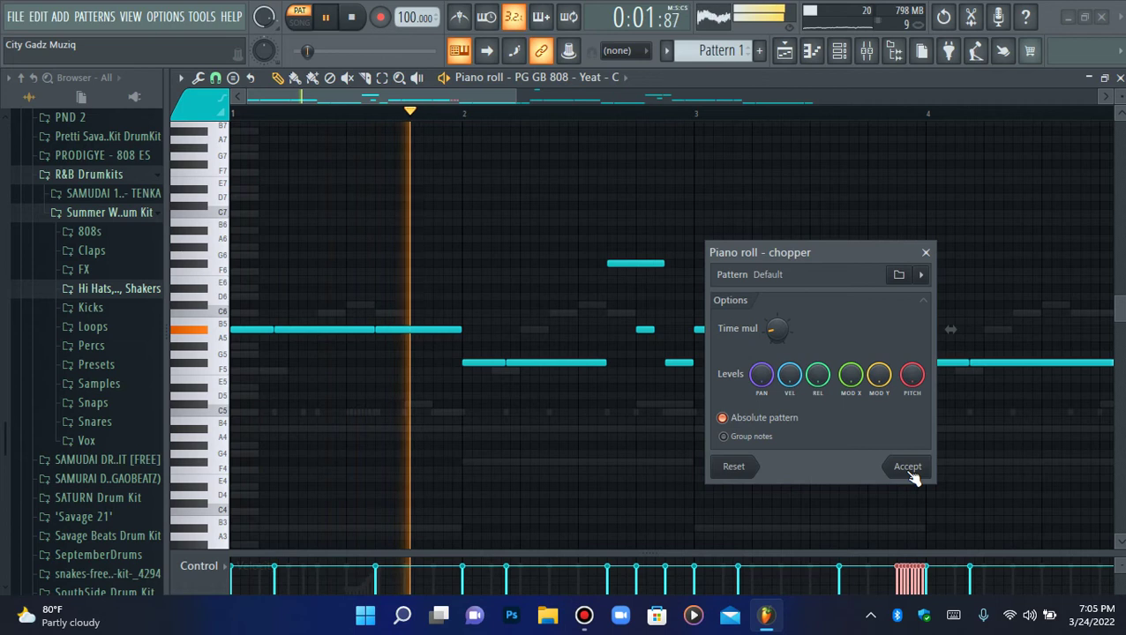
{"action": "left_click_drag", "start_coordinate": [862, 254], "coordinate": [717, 276]}
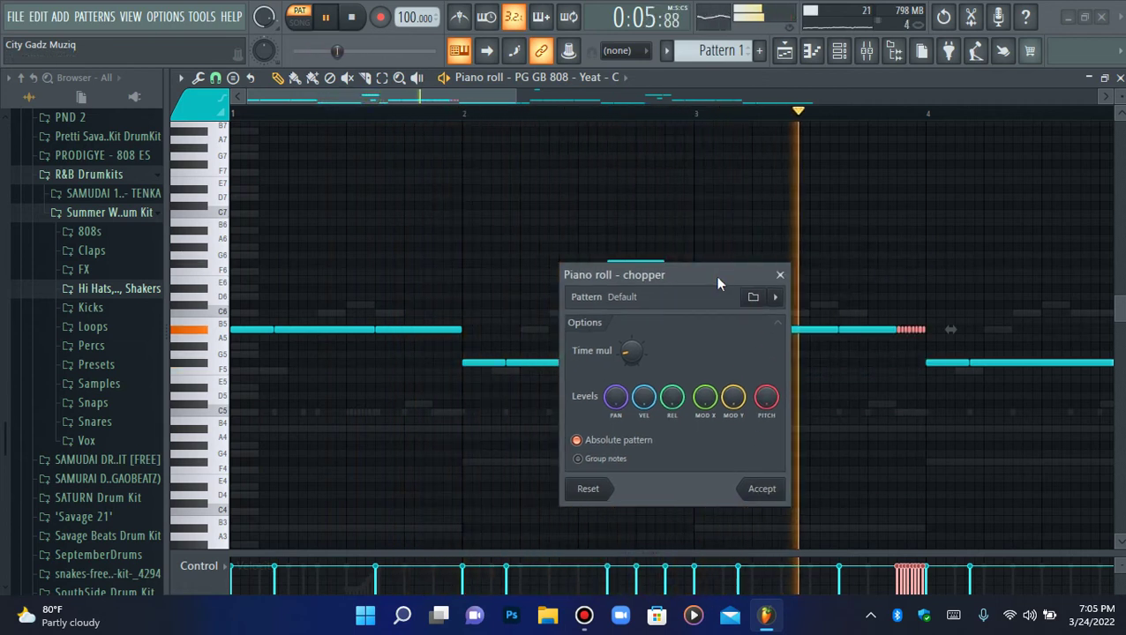
{"action": "left_click", "coordinate": [761, 488]}
{"action": "left_click", "coordinate": [860, 113]}
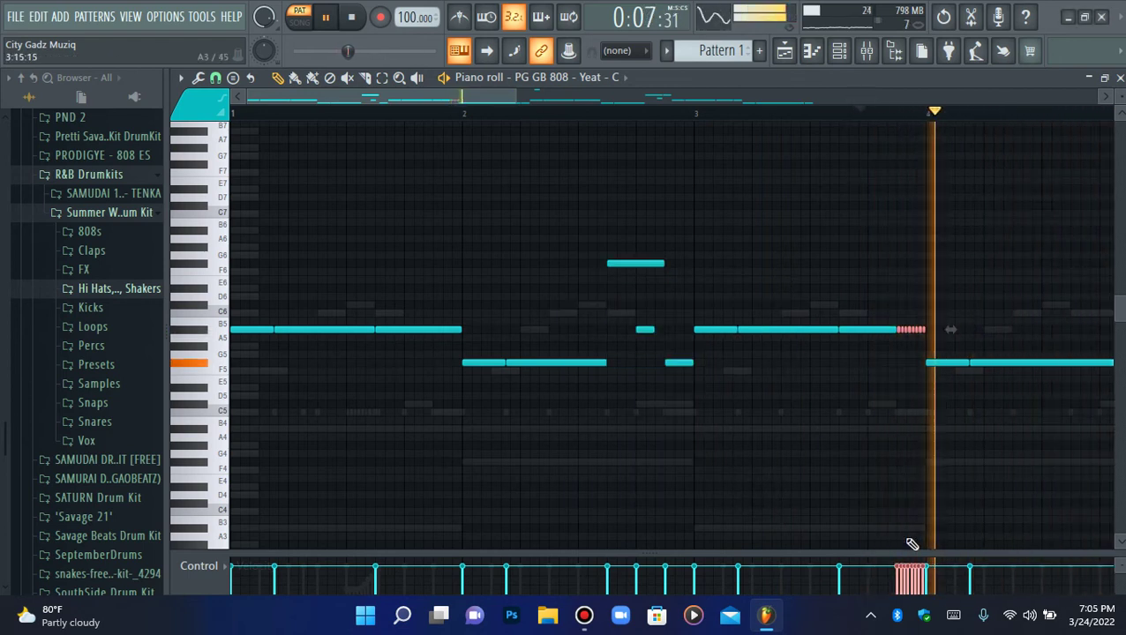
{"action": "left_click_drag", "start_coordinate": [900, 598], "coordinate": [918, 590]}
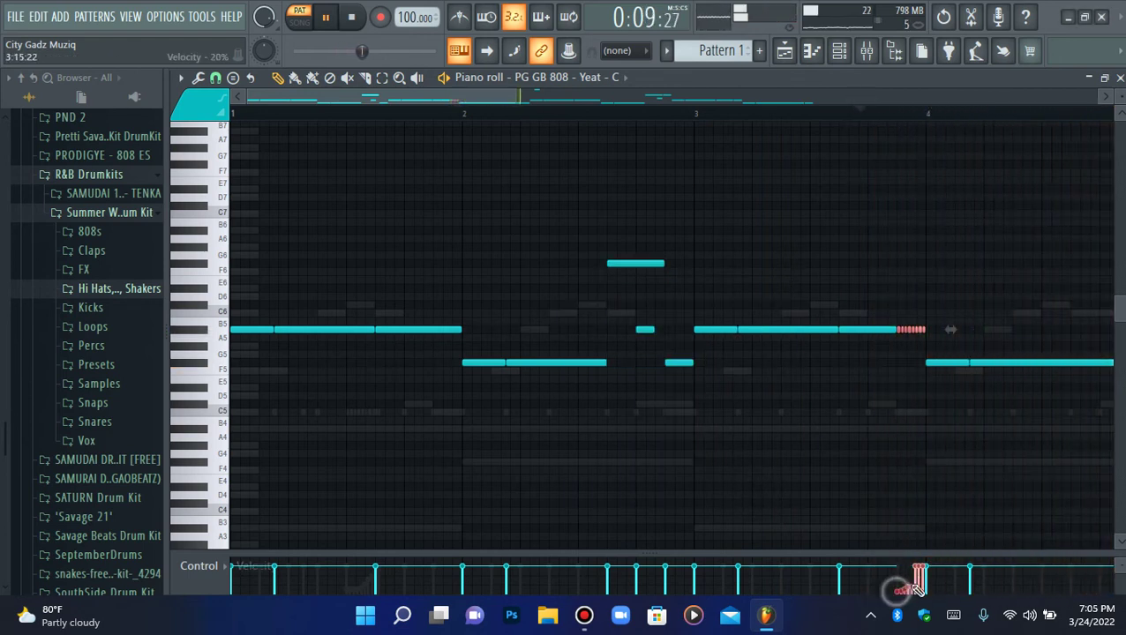
{"action": "key", "text": "space"}
{"action": "key", "text": "space"}
{"action": "key", "text": "space"}
{"action": "key", "text": "space"}
Undo the roll at the end of bar 3 and restore a single A#5 note reaching the start of bar 4
{"action": "key", "text": "ctrl+z"}
{"action": "key", "text": "space"}
{"action": "key", "text": "space"}
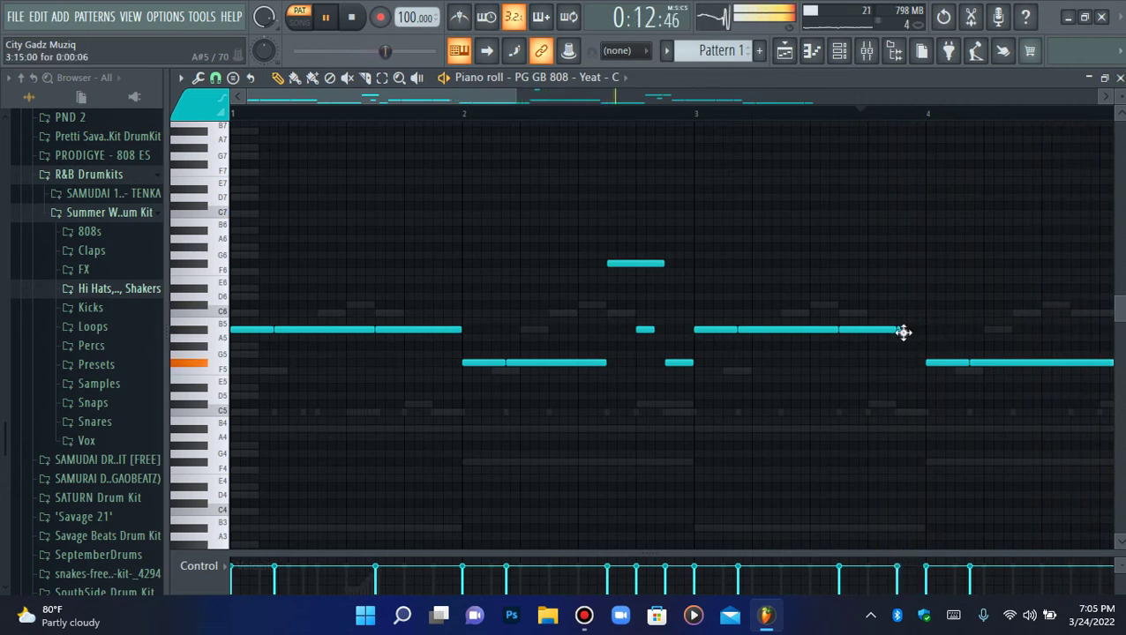
{"action": "left_click_drag", "start_coordinate": [902, 330], "coordinate": [927, 330]}
{"action": "key", "text": "space"}
{"action": "key", "text": "space"}
{"action": "left_click", "coordinate": [942, 301], "text": "ctrl"}
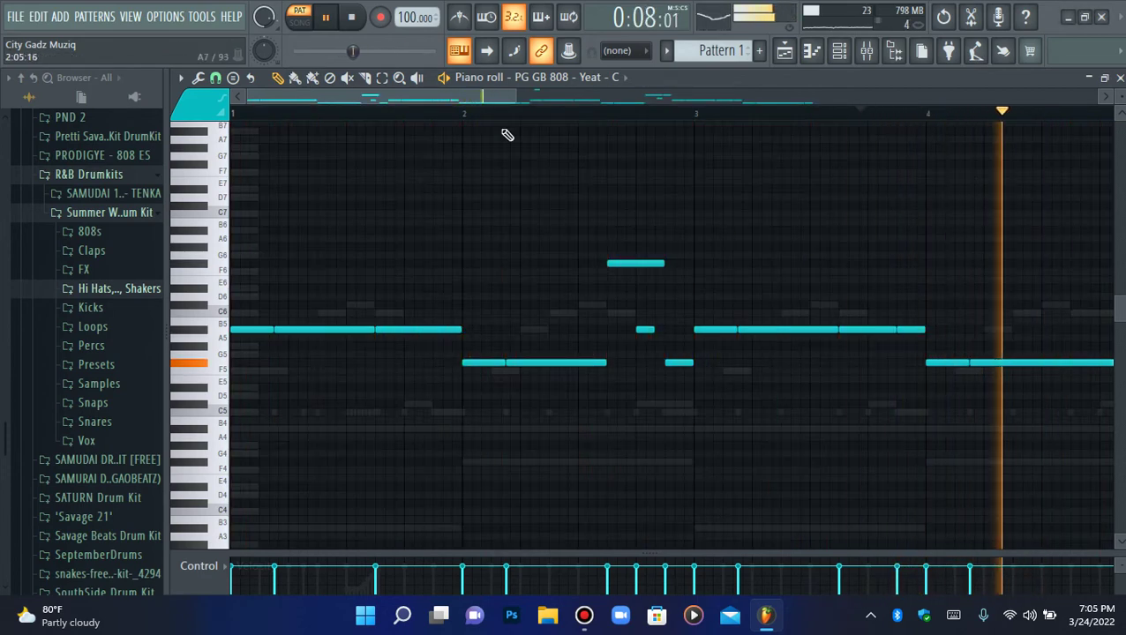
Try chopping the first A#5 bass note of bar 5 with a finer time multiplier in the Chopper
{"action": "left_click_drag", "start_coordinate": [485, 95], "coordinate": [542, 105]}
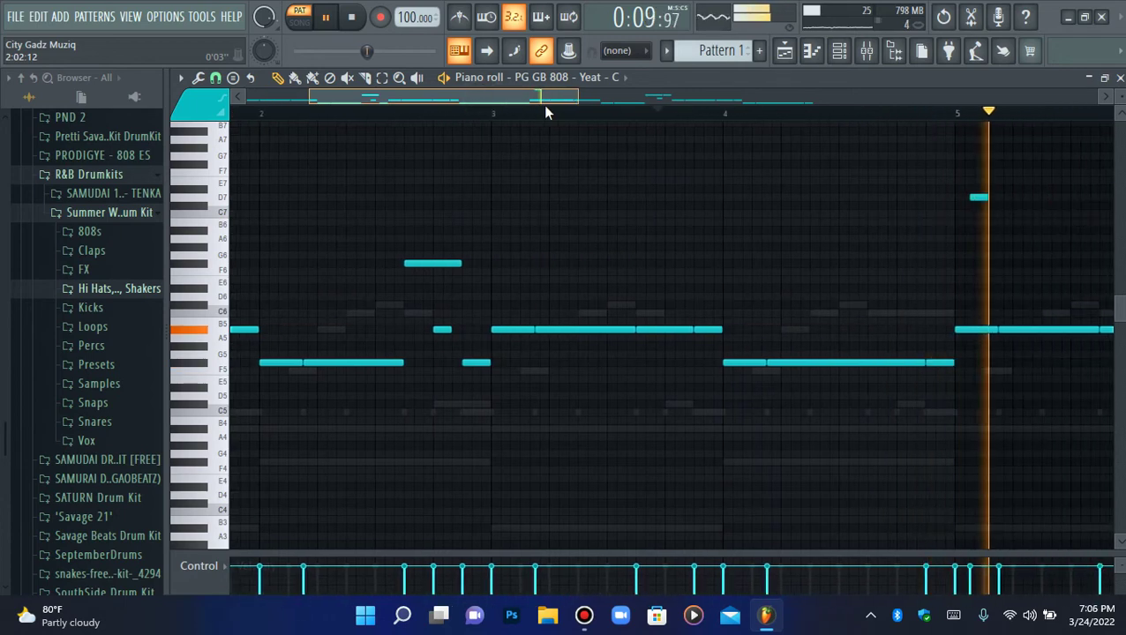
{"action": "left_click_drag", "start_coordinate": [543, 105], "coordinate": [724, 99]}
{"action": "left_click", "coordinate": [430, 330], "text": "ctrl"}
{"action": "key", "text": "alt+u"}
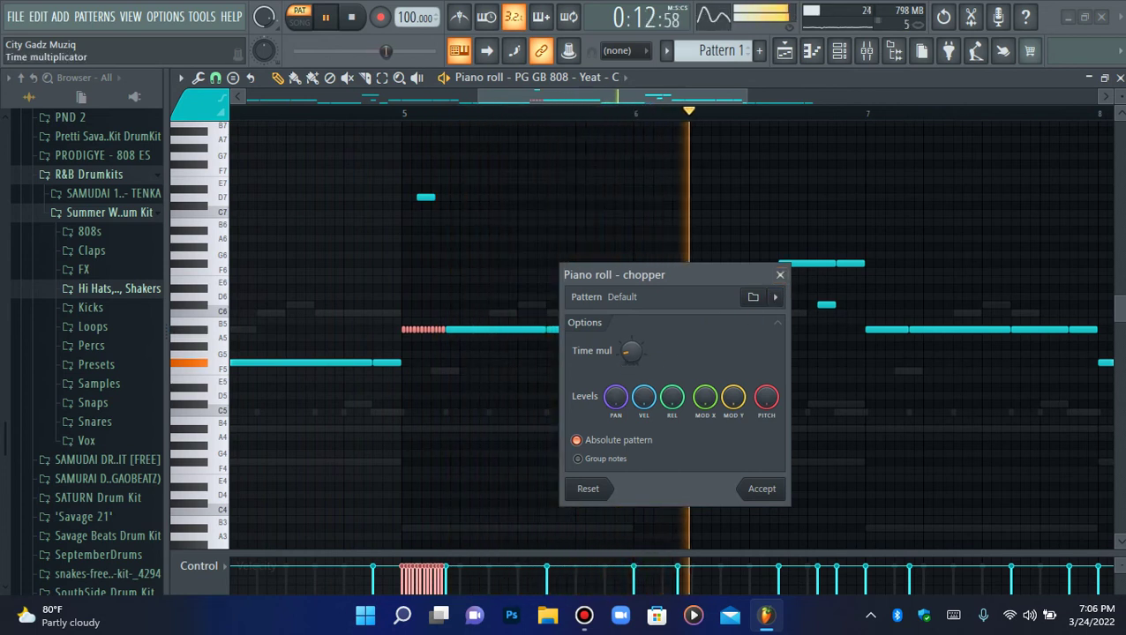
{"action": "key", "text": "space"}
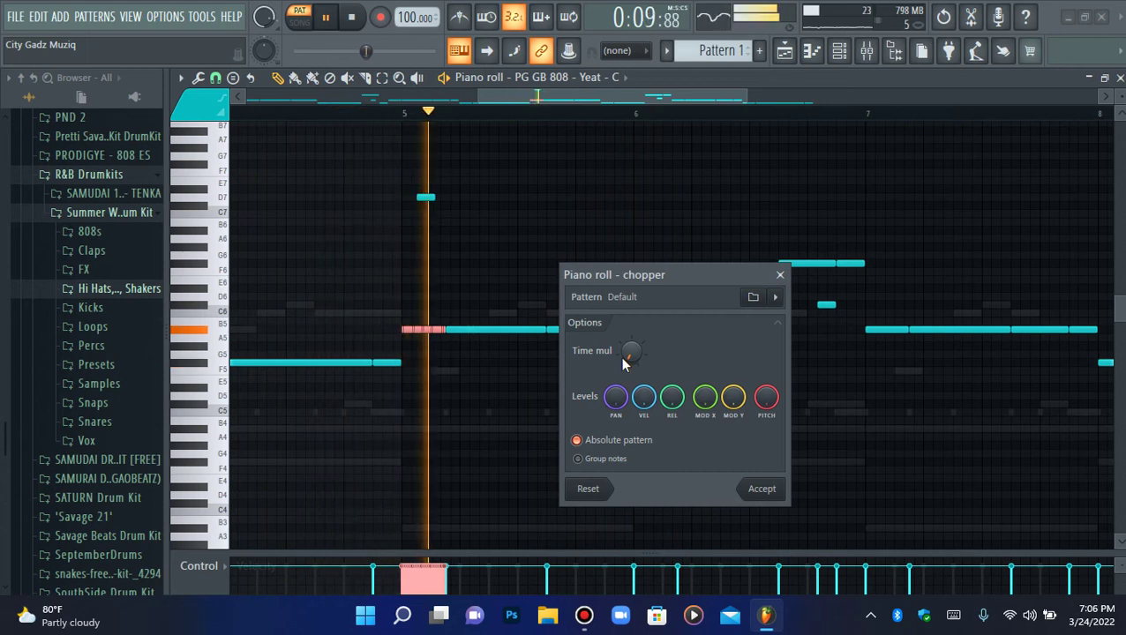
{"action": "left_click", "coordinate": [782, 275]}
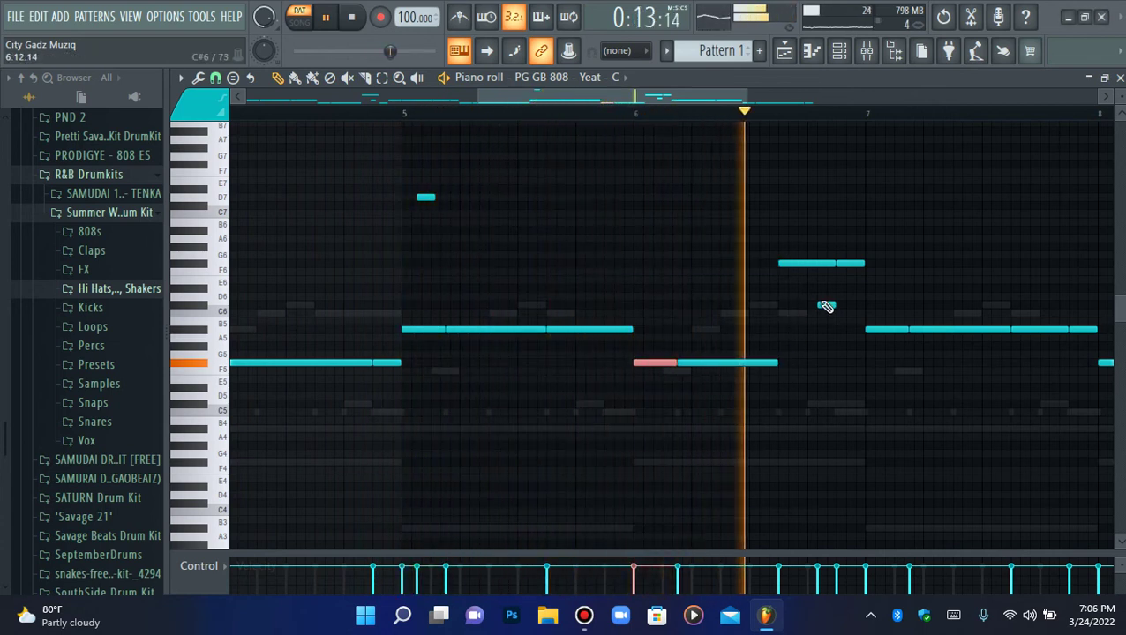
Try chopping the short F#6 bass note at the end of bar 6 into a fast roll
{"action": "left_click", "coordinate": [851, 264], "text": "ctrl"}
{"action": "key", "text": "alt+u"}
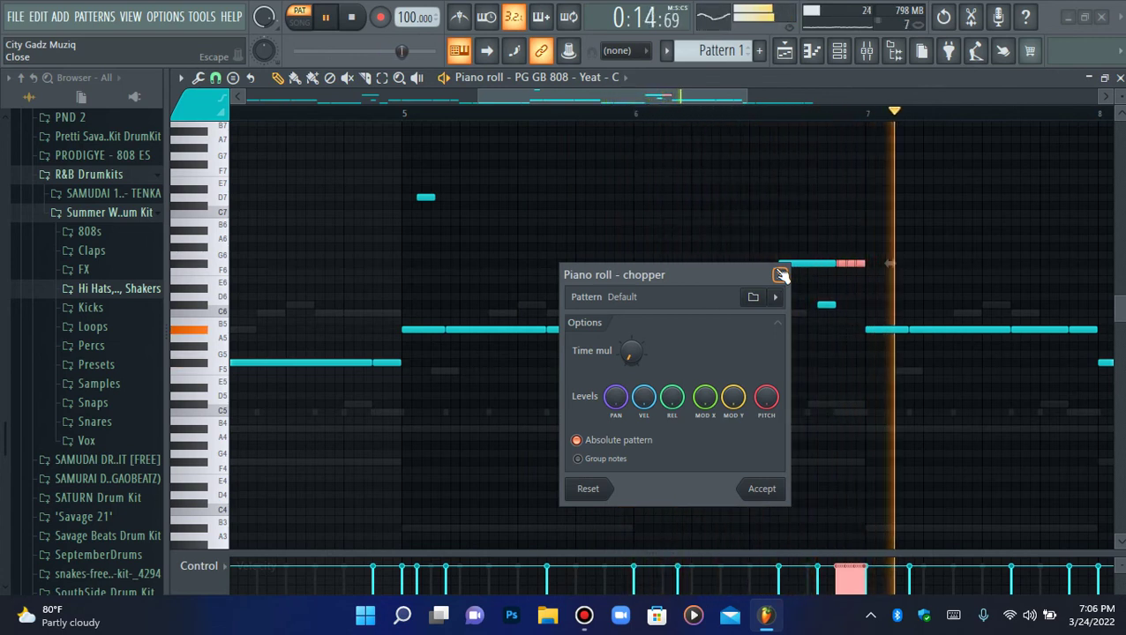
{"action": "left_click", "coordinate": [781, 276]}
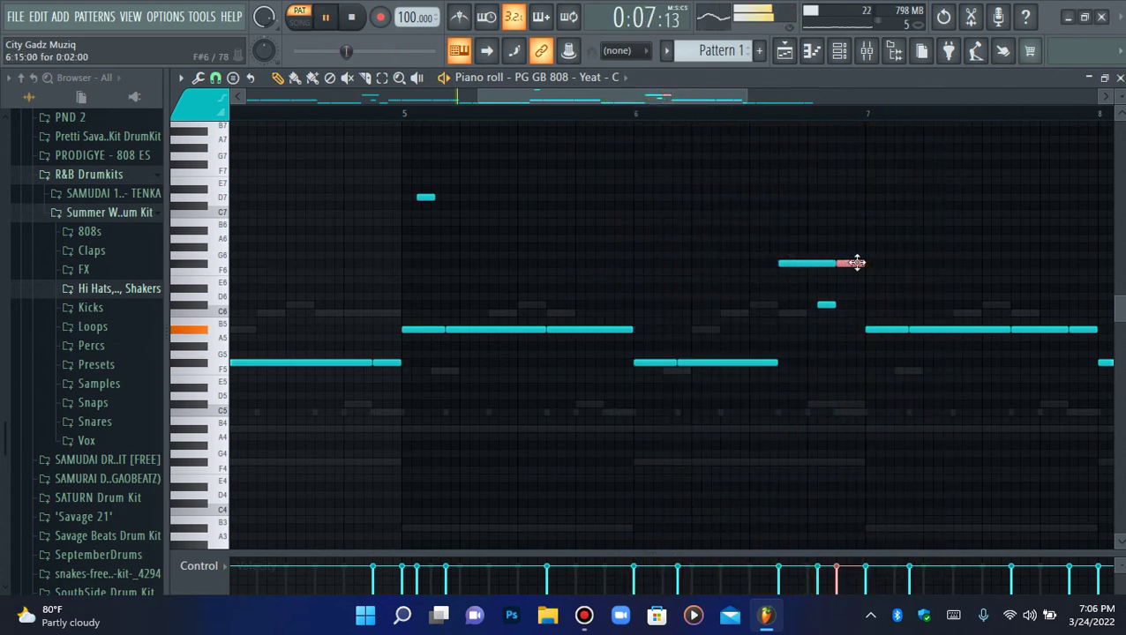
Try splitting the last F#6 bass note of bar 6 into two shorter hits and replay the passage
{"action": "left_click", "coordinate": [798, 110]}
{"action": "key", "text": "space"}
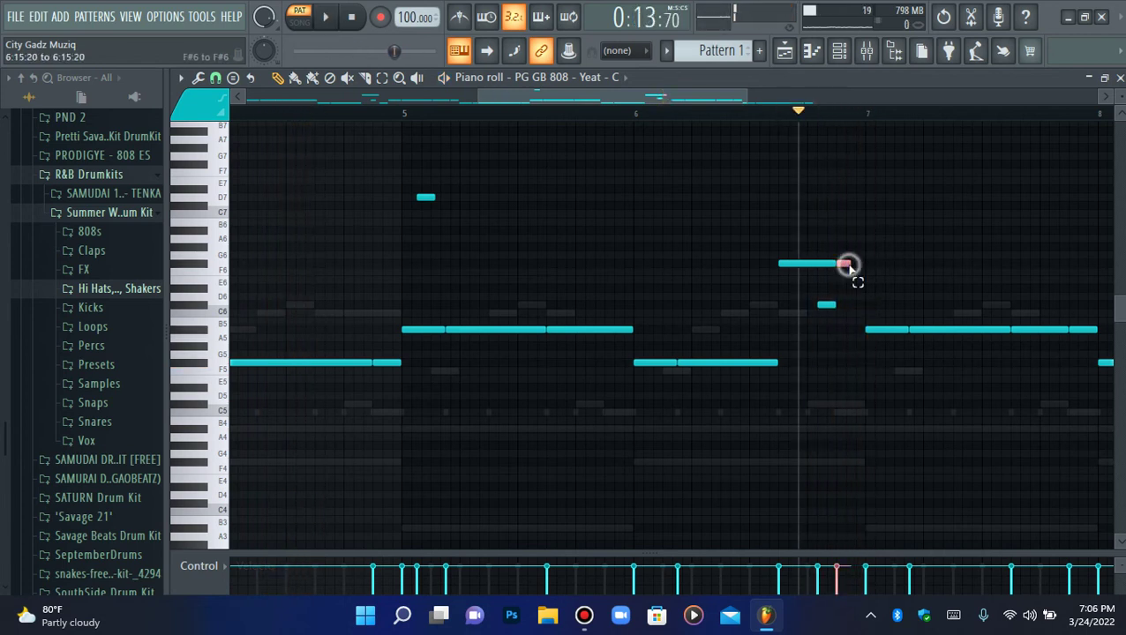
{"action": "left_click", "coordinate": [856, 263]}
{"action": "key", "text": "space"}
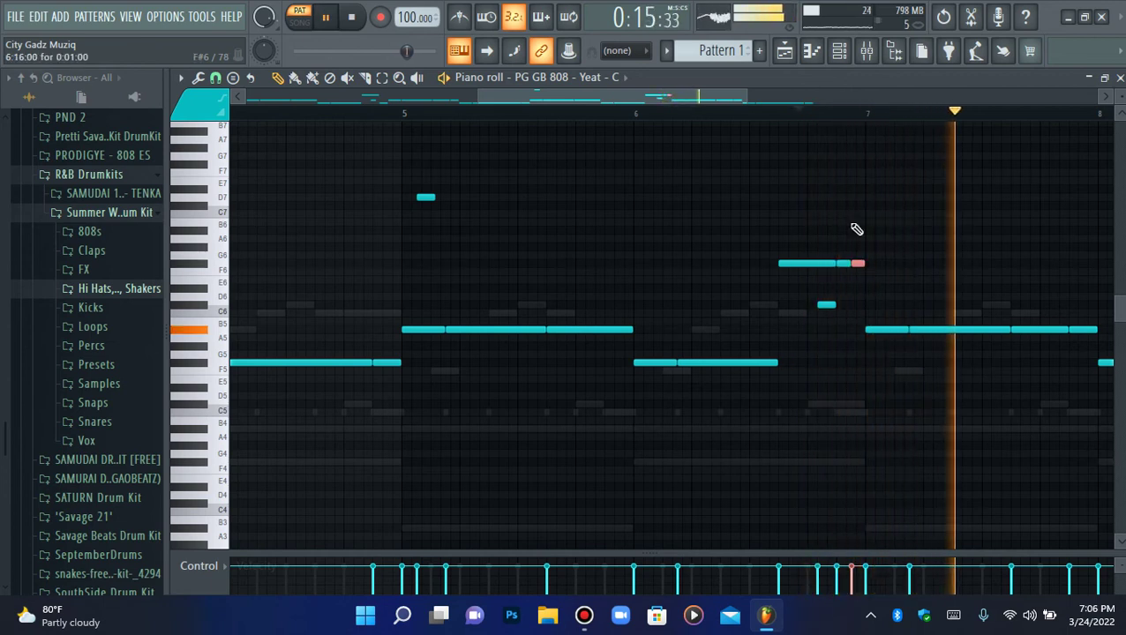
{"action": "left_click", "coordinate": [724, 112]}
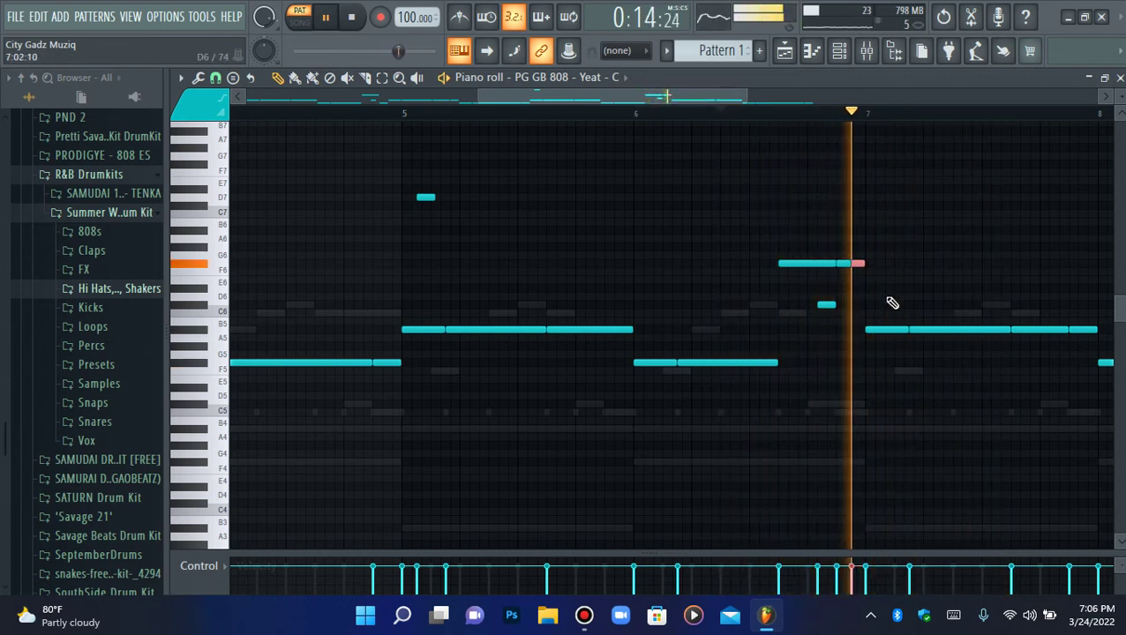
{"action": "key", "text": "space"}
{"action": "key", "text": "space"}
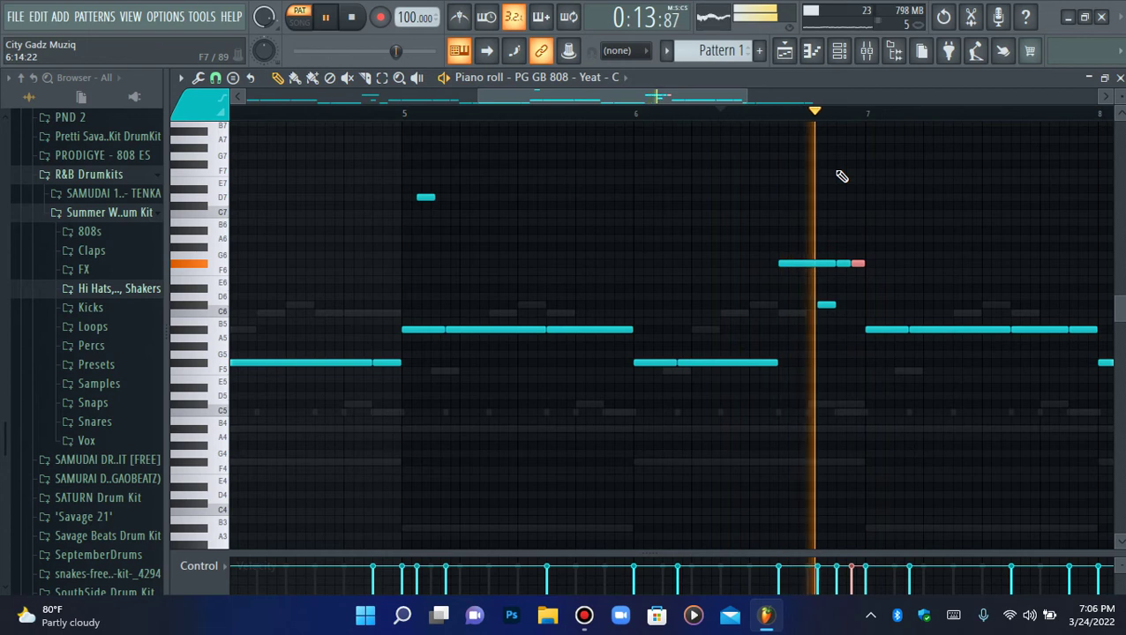
{"action": "key", "text": "space"}
{"action": "key", "text": "space"}
Delete the extra F#6 note at the end of bar 6, extend the remaining one to bar 7 and replay
{"action": "right_click", "coordinate": [864, 262]}
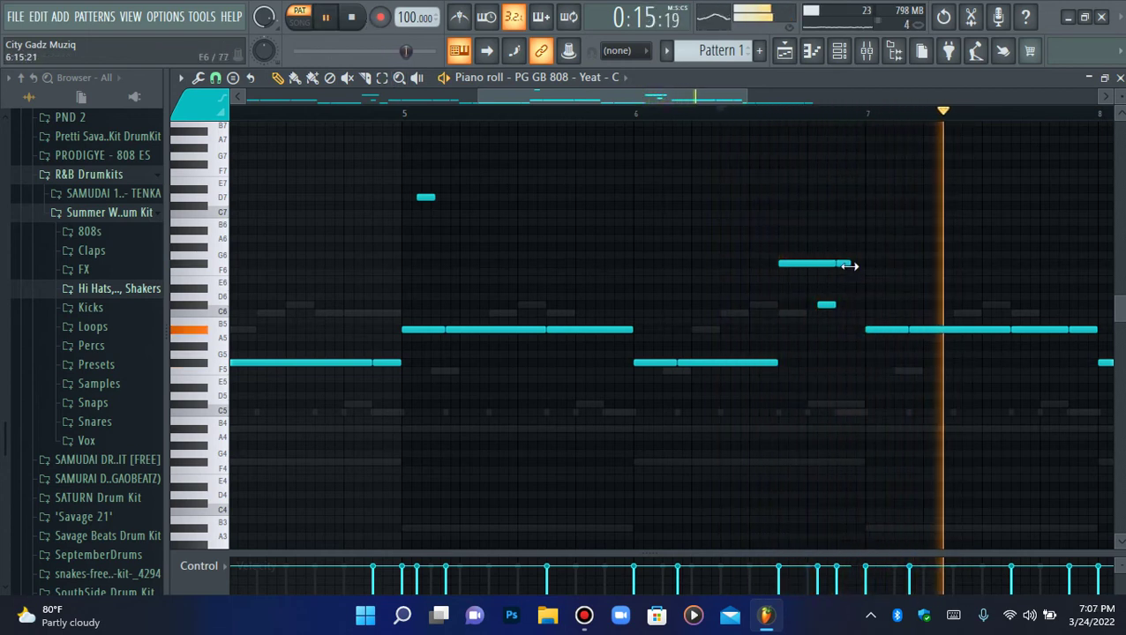
{"action": "left_click_drag", "start_coordinate": [850, 265], "coordinate": [867, 264]}
{"action": "key", "text": "space"}
{"action": "key", "text": "space"}
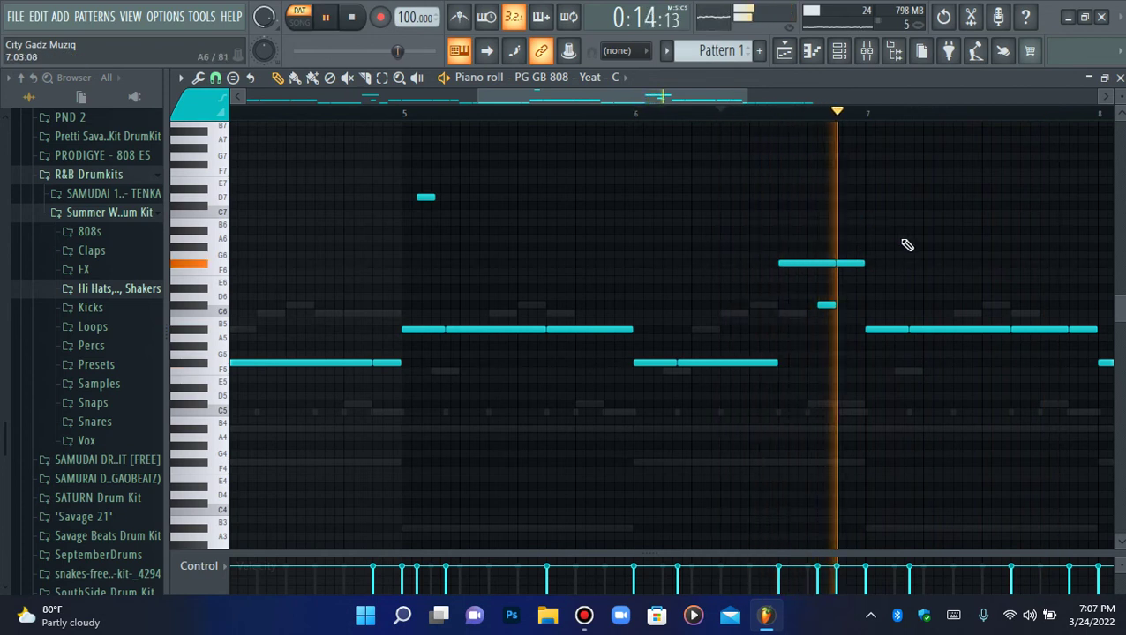
Try adding a short C#6 bass note at the end of bar 6
{"action": "left_click", "coordinate": [849, 305]}
{"action": "key", "text": "space"}
{"action": "key", "text": "space"}
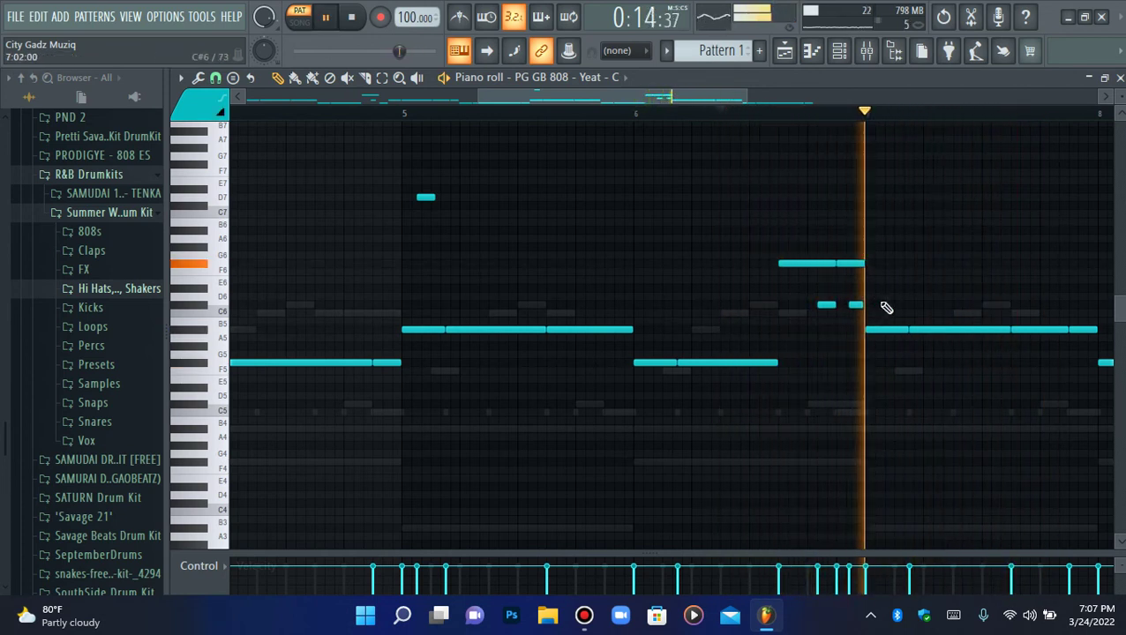
{"action": "right_click", "coordinate": [860, 303]}
{"action": "key", "text": "space"}
{"action": "key", "text": "space"}
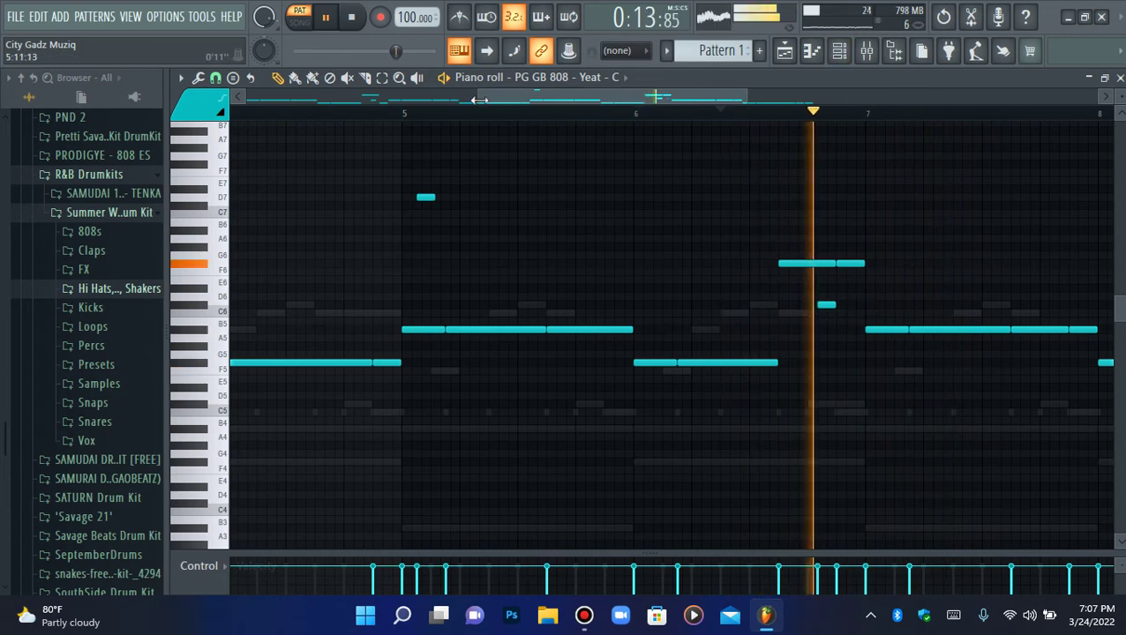
Bring the full bass line into view, show the channel rack and replay the pattern from the start
{"action": "left_click_drag", "start_coordinate": [478, 96], "coordinate": [187, 129]}
{"action": "left_click", "coordinate": [215, 111]}
{"action": "left_click", "coordinate": [221, 112]}
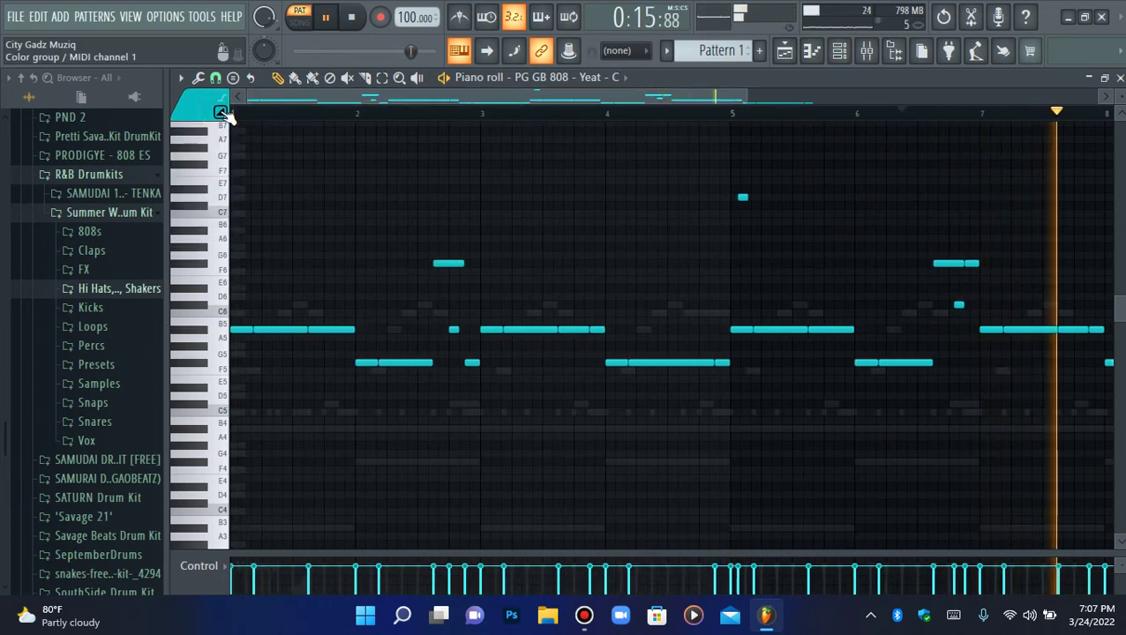
{"action": "left_click", "coordinate": [839, 50]}
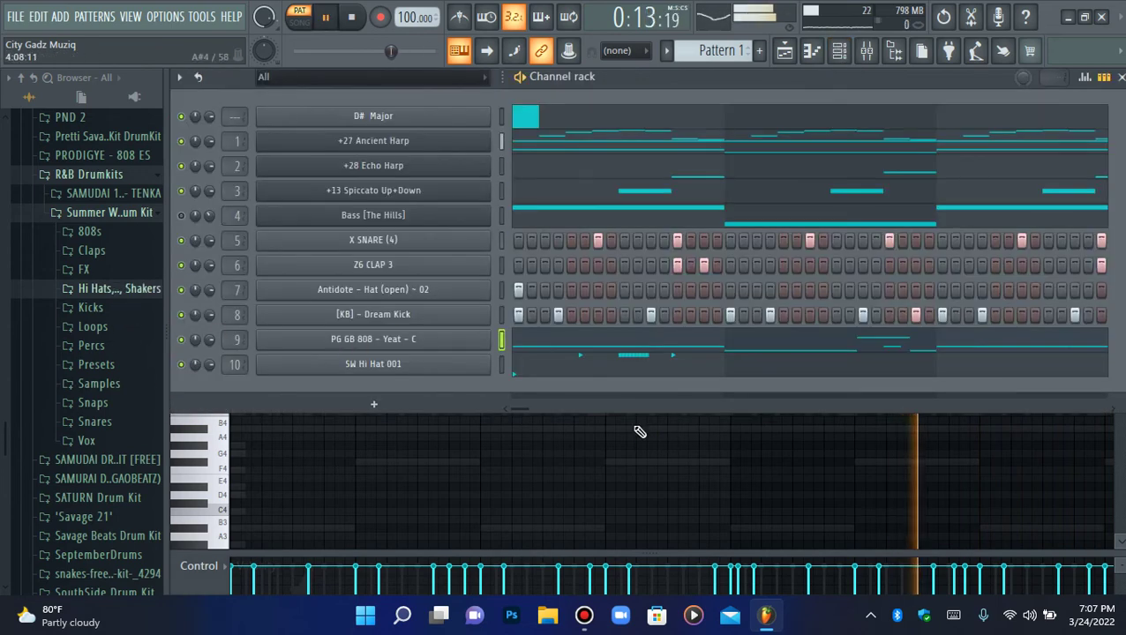
{"action": "left_click", "coordinate": [350, 20]}
{"action": "key", "text": "space"}
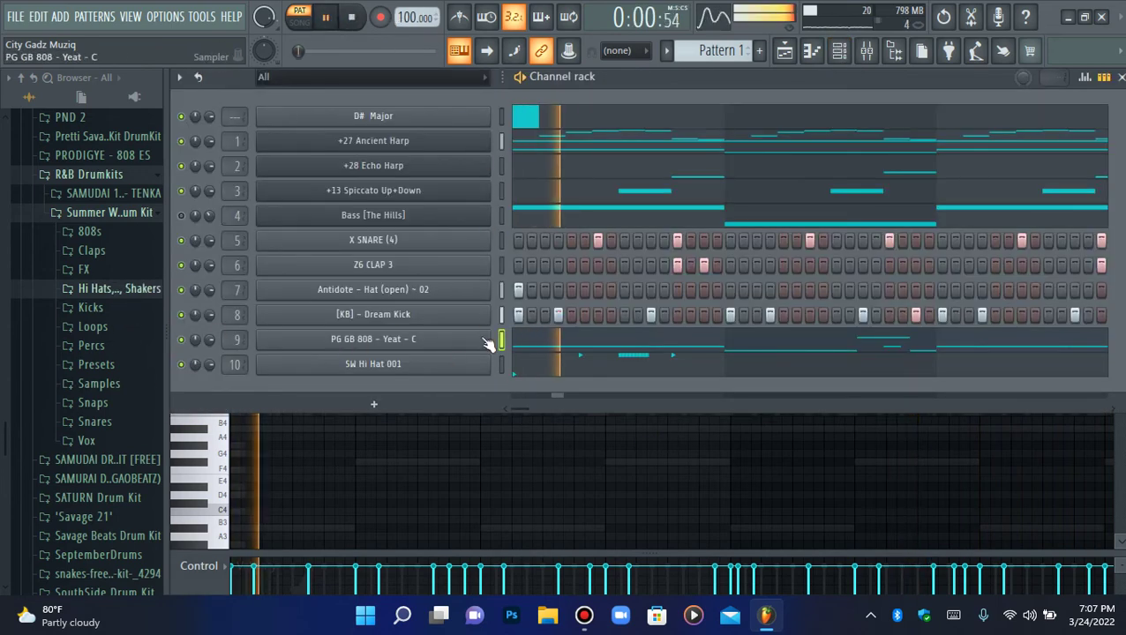
Set the SW Hi Hat 001 sample's time-stretching pitch to -300 cents and replay the pattern
{"action": "key", "text": "space"}
{"action": "left_click", "coordinate": [469, 365]}
{"action": "left_click", "coordinate": [493, 319]}
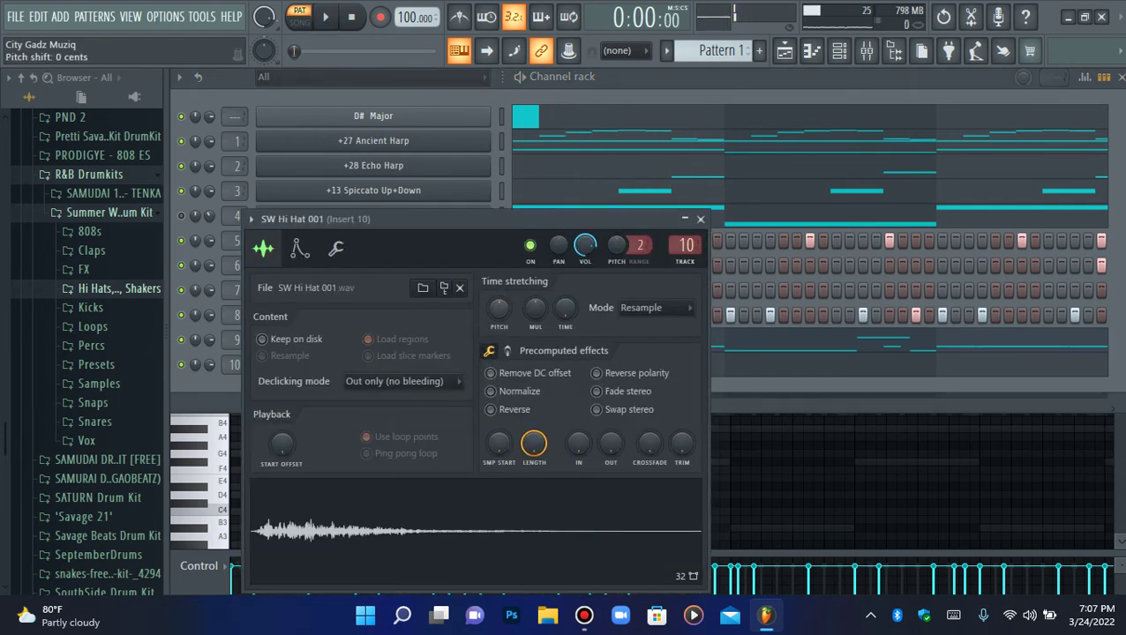
{"action": "key", "text": "space"}
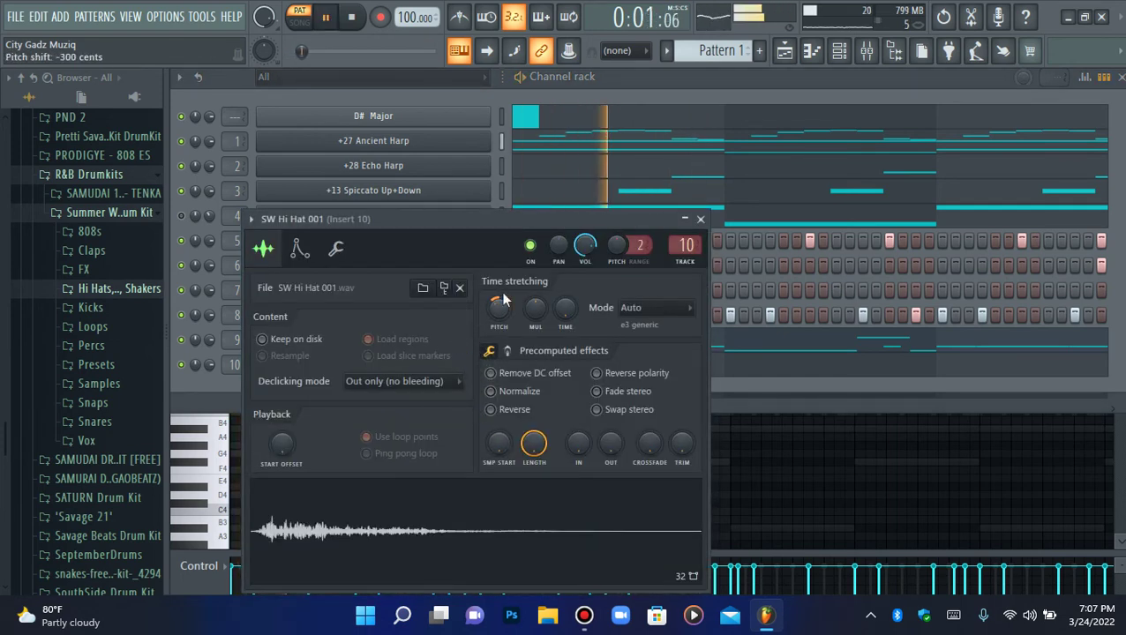
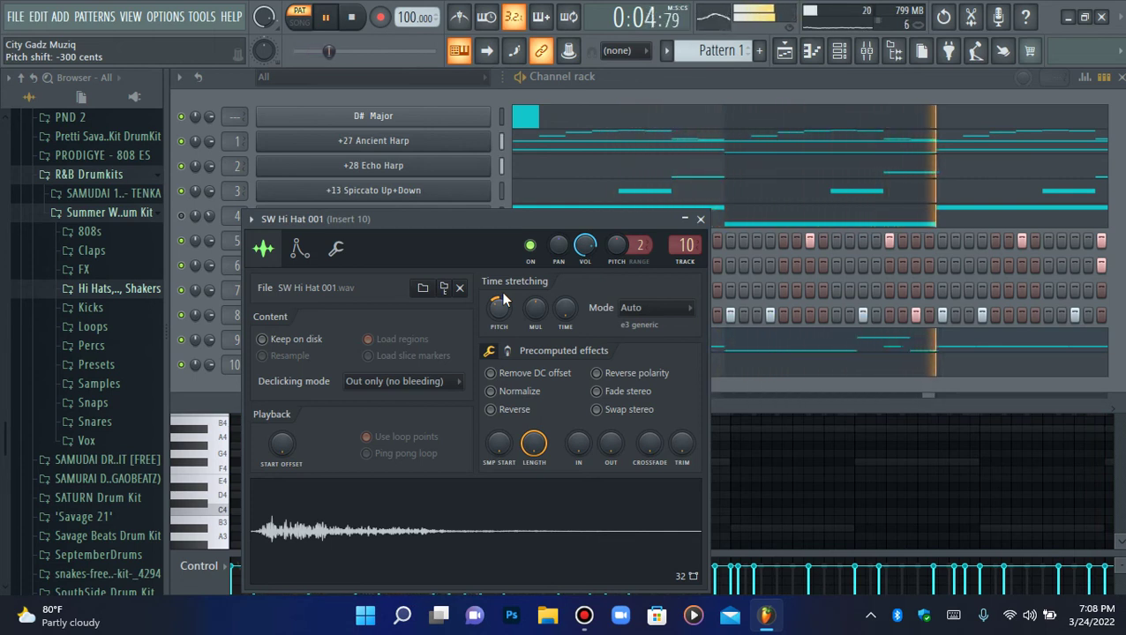
{"action": "left_click", "coordinate": [224, 391]}
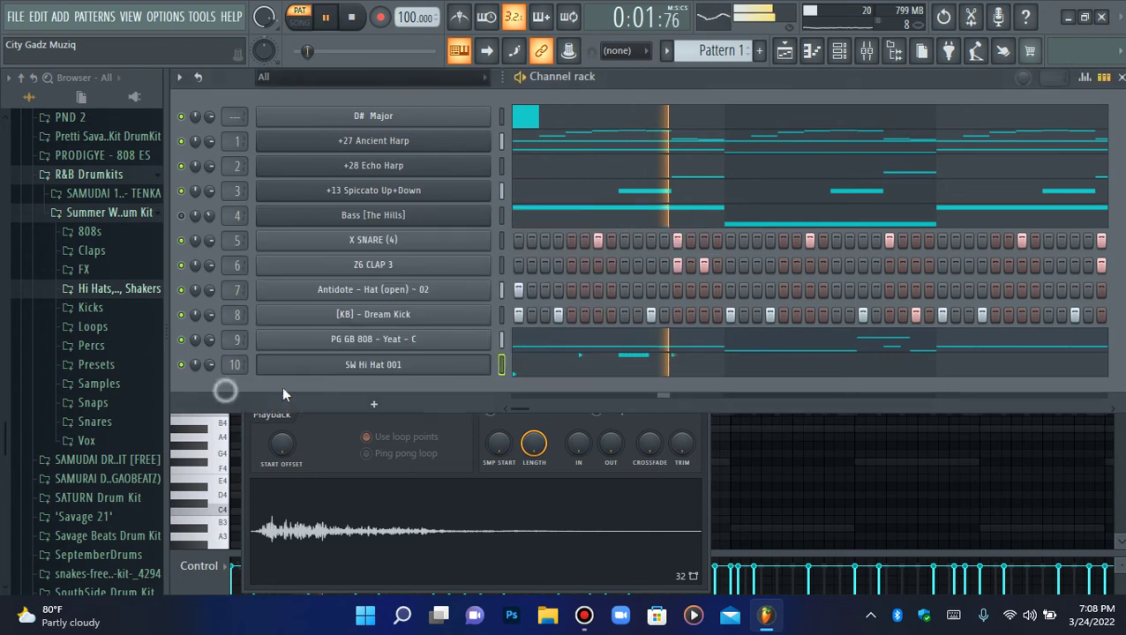
{"action": "left_click", "coordinate": [345, 364]}
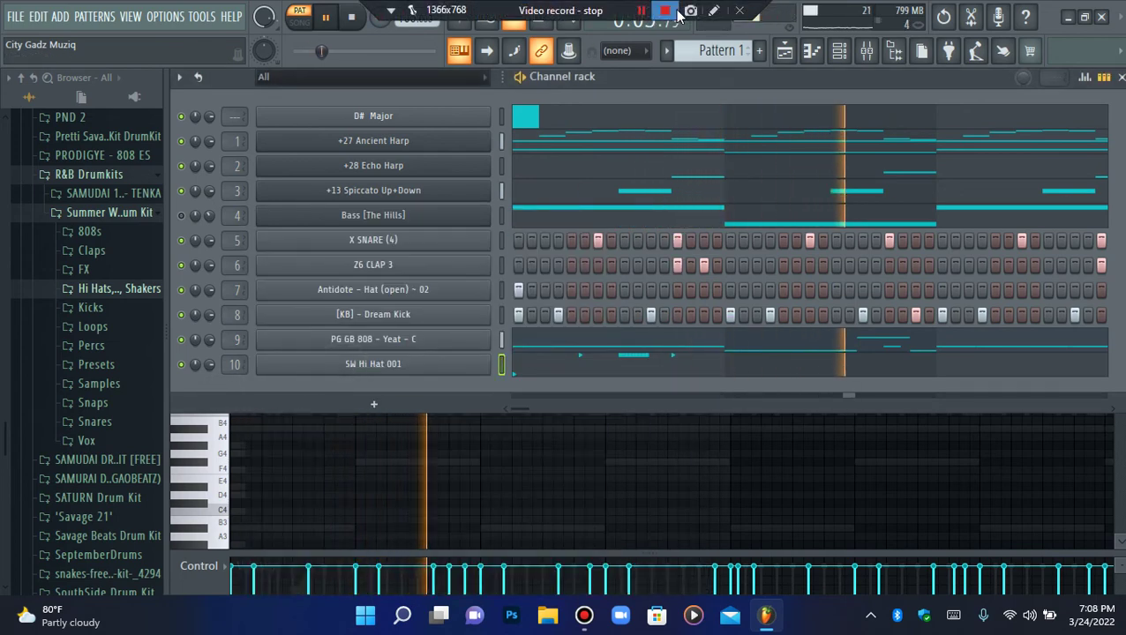
{"action": "key", "text": "space"}
{"action": "key", "text": "space"}
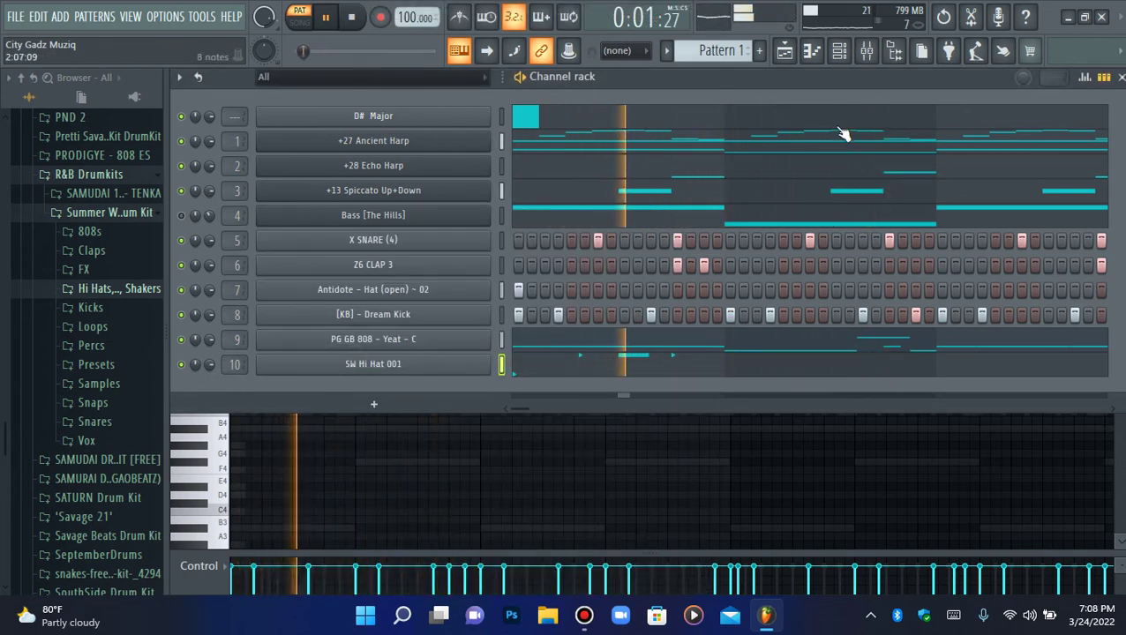
Add two A#4 notes near the end of bar 1 in the hi-hat piano roll, nudge the first earlier and replay
{"action": "left_click", "coordinate": [810, 50]}
{"action": "left_click_drag", "start_coordinate": [746, 97], "coordinate": [396, 140]}
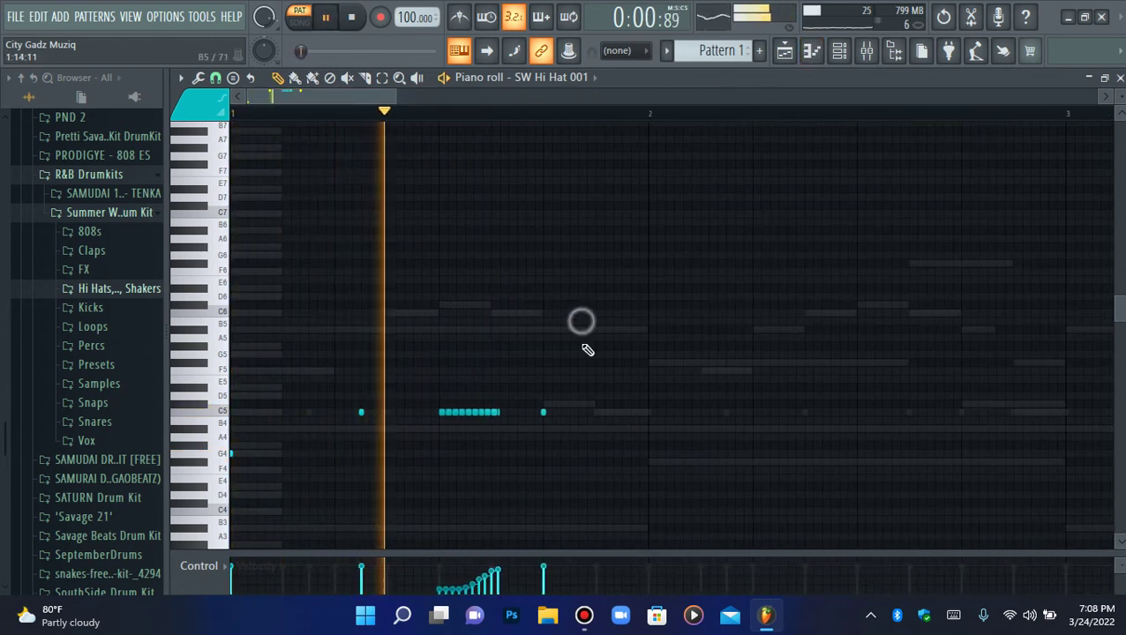
{"action": "left_click", "coordinate": [589, 430]}
{"action": "key", "text": "space"}
{"action": "key", "text": "space"}
{"action": "left_click", "coordinate": [617, 430]}
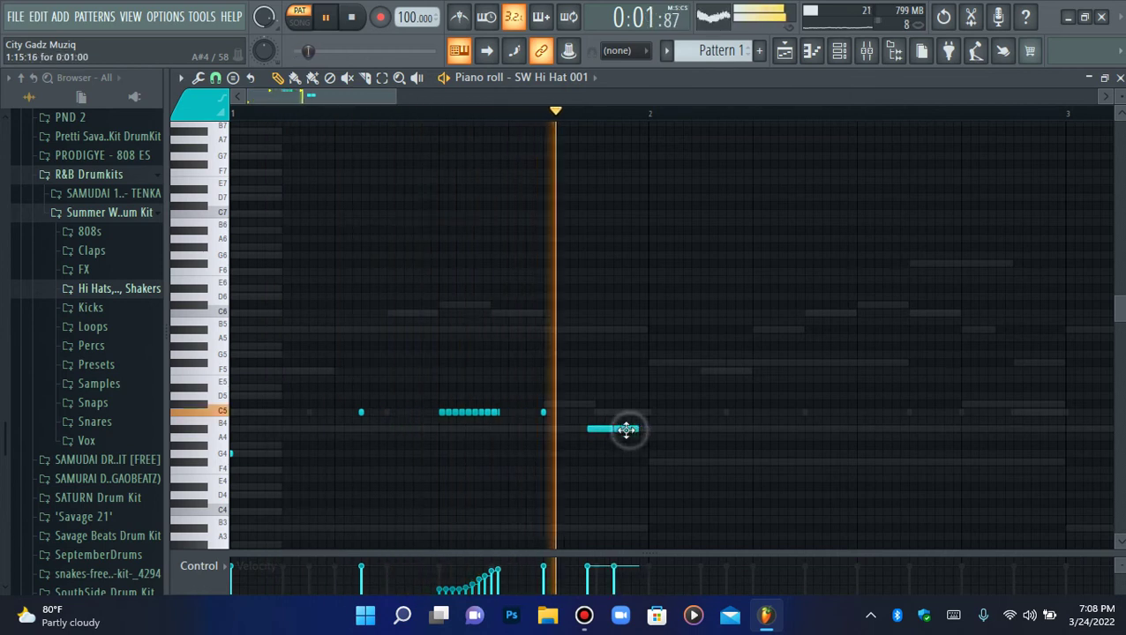
{"action": "left_click_drag", "start_coordinate": [600, 429], "coordinate": [591, 429]}
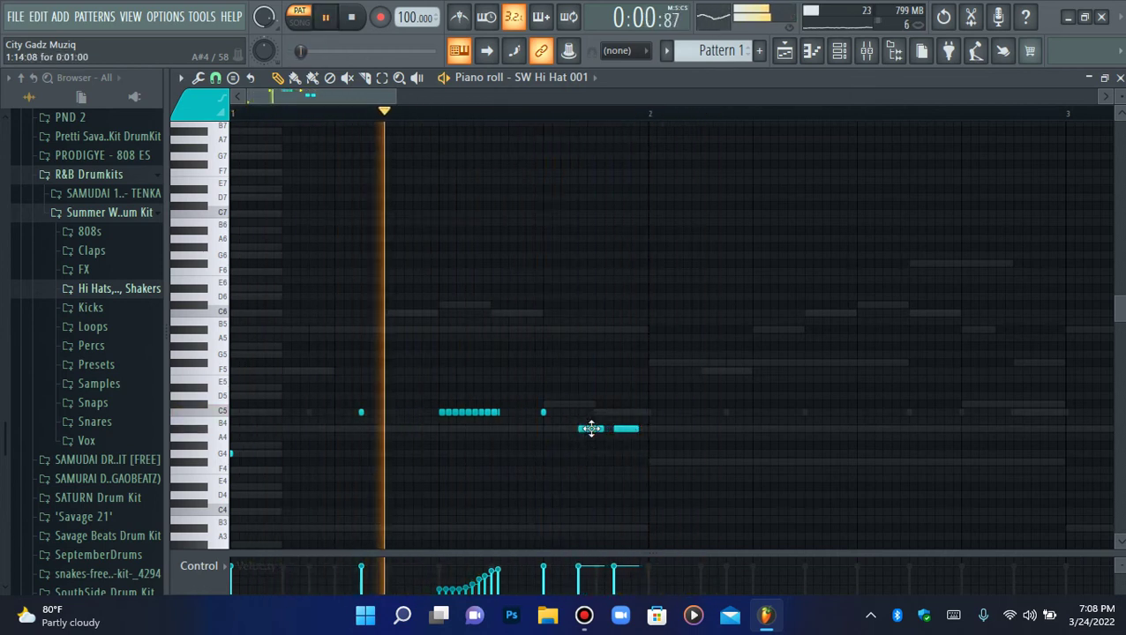
{"action": "key", "text": "space"}
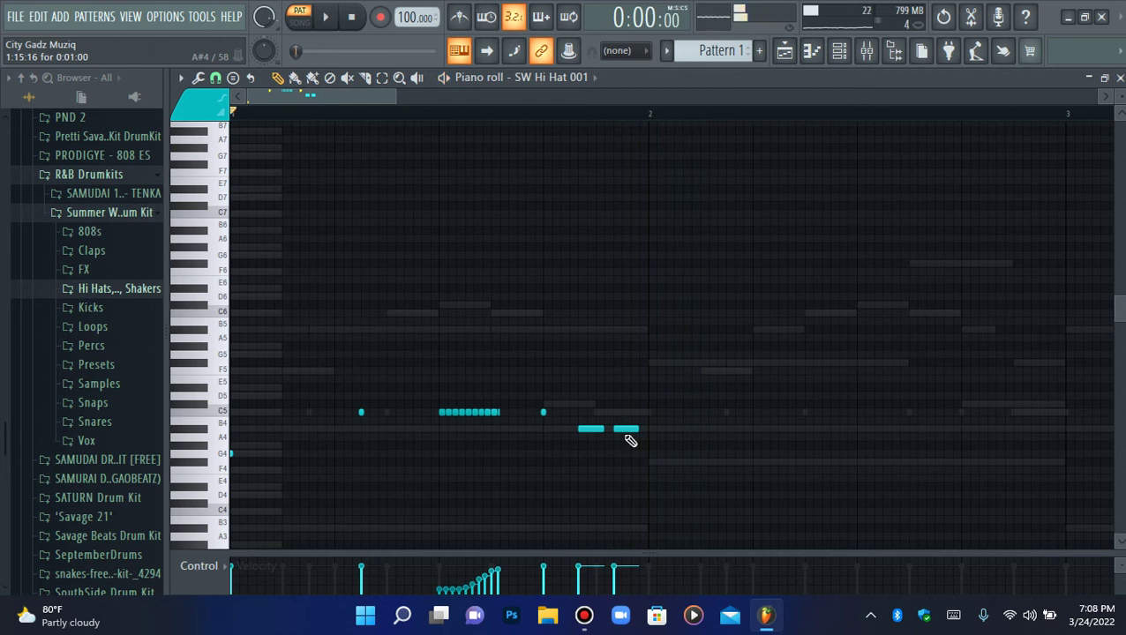
{"action": "key", "text": "space"}
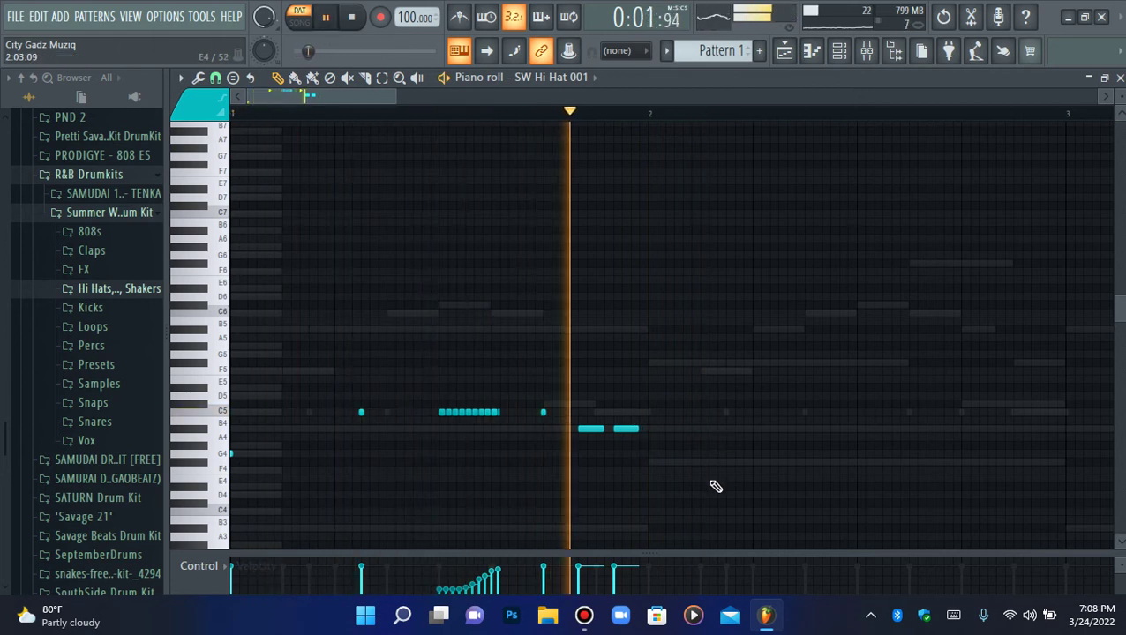
Place one F#4 hi-hat note early and one late in bar 2, nudge the later one earlier and replay
{"action": "left_click", "coordinate": [734, 461]}
{"action": "left_click", "coordinate": [966, 455]}
{"action": "right_click", "coordinate": [976, 457]}
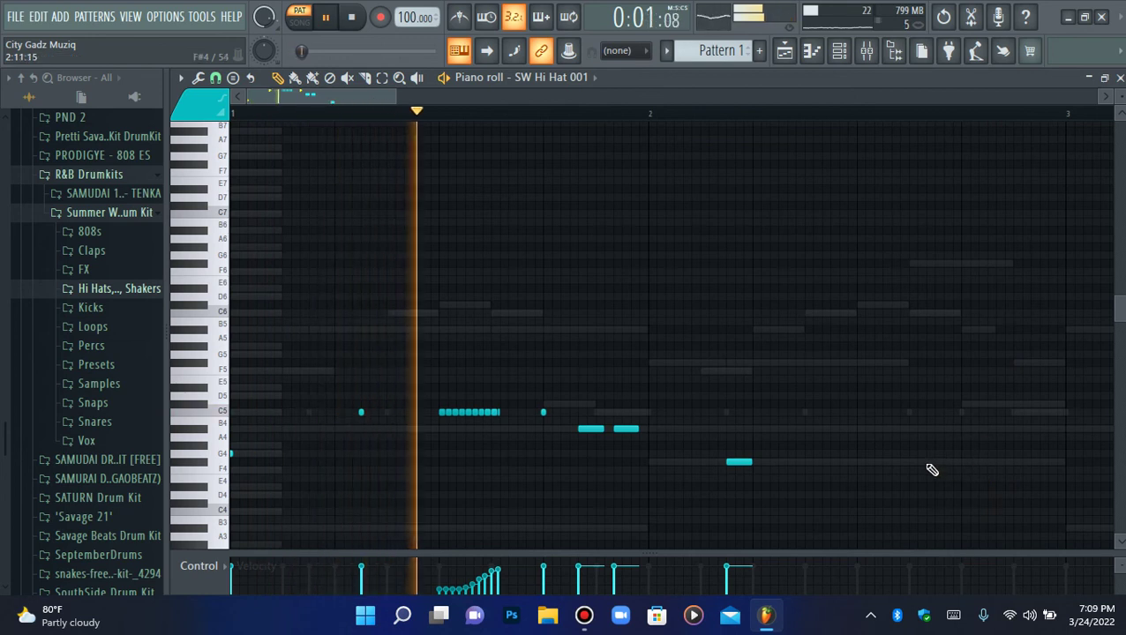
{"action": "left_click", "coordinate": [919, 463]}
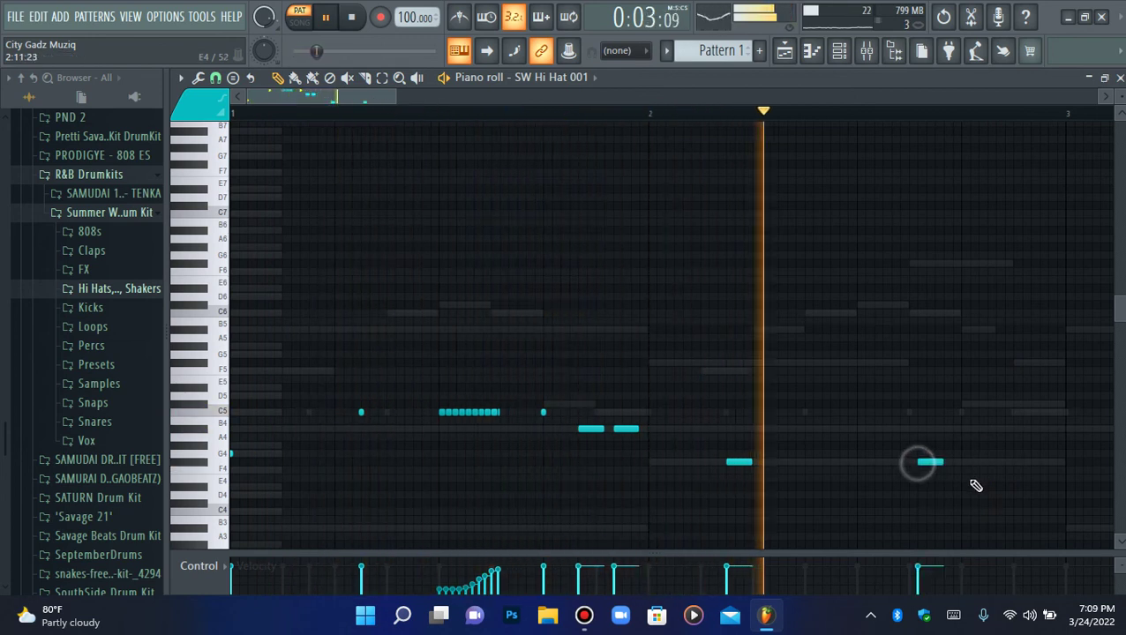
{"action": "left_click", "coordinate": [1004, 457]}
{"action": "right_click", "coordinate": [1014, 450]}
{"action": "key", "text": "space"}
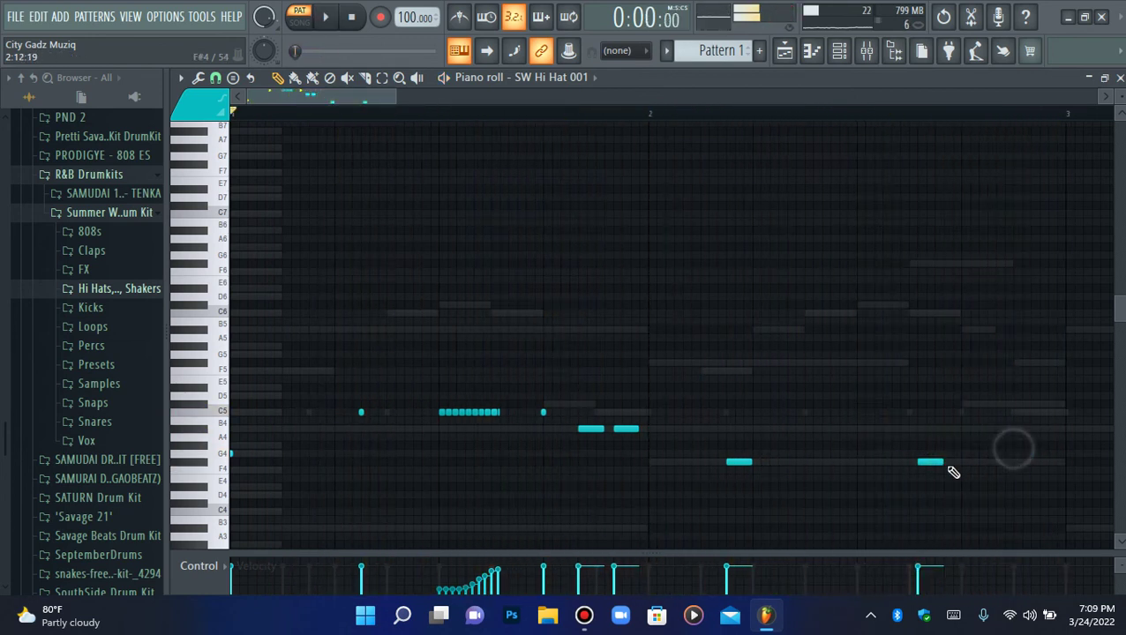
{"action": "left_click_drag", "start_coordinate": [918, 460], "coordinate": [912, 460]}
{"action": "key", "text": "space"}
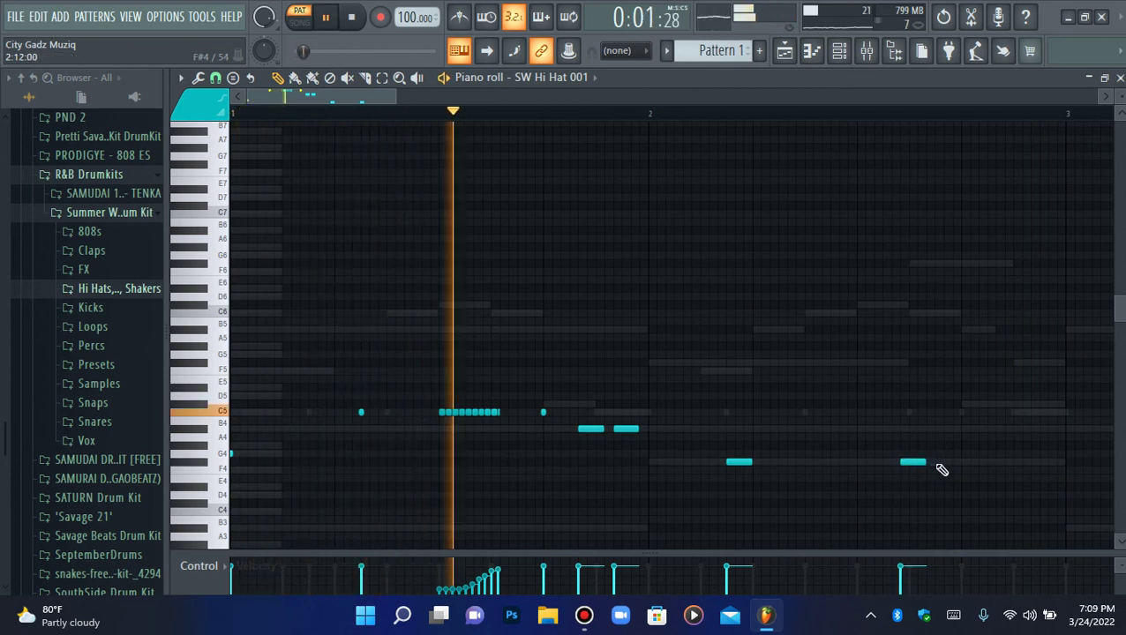
Replace the later F#4 hi-hat note of bar 2 with one at mid-bar and add a C4 note beneath it
{"action": "left_click", "coordinate": [934, 463]}
{"action": "right_click", "coordinate": [950, 463]}
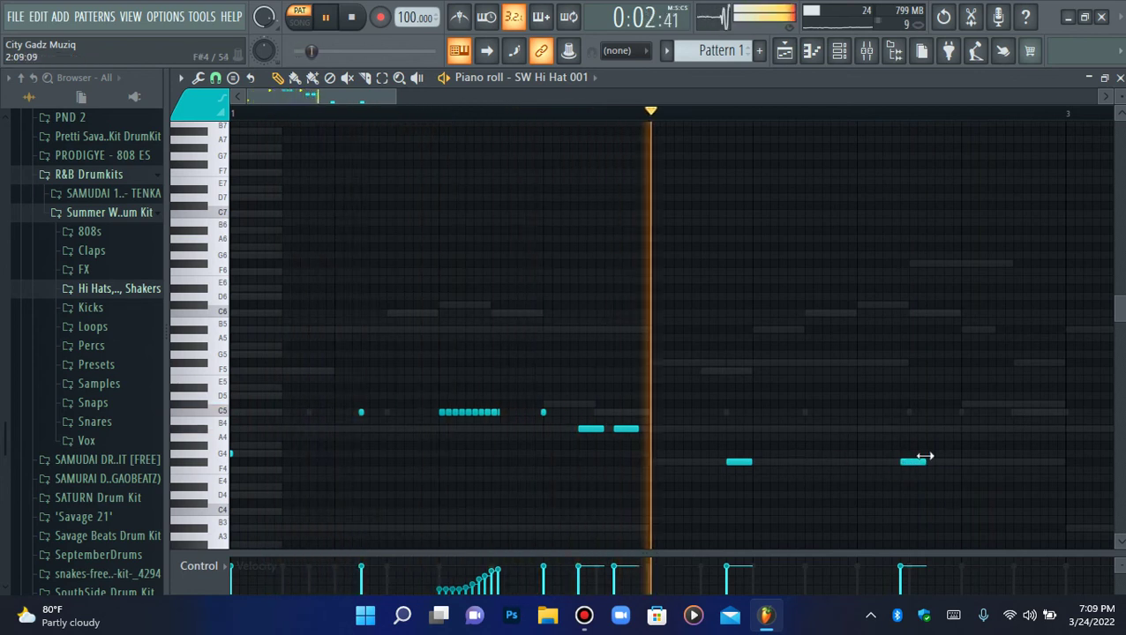
{"action": "right_click", "coordinate": [901, 463]}
{"action": "left_click", "coordinate": [857, 462]}
{"action": "left_click", "coordinate": [857, 510]}
{"action": "left_click", "coordinate": [860, 511], "text": "ctrl"}
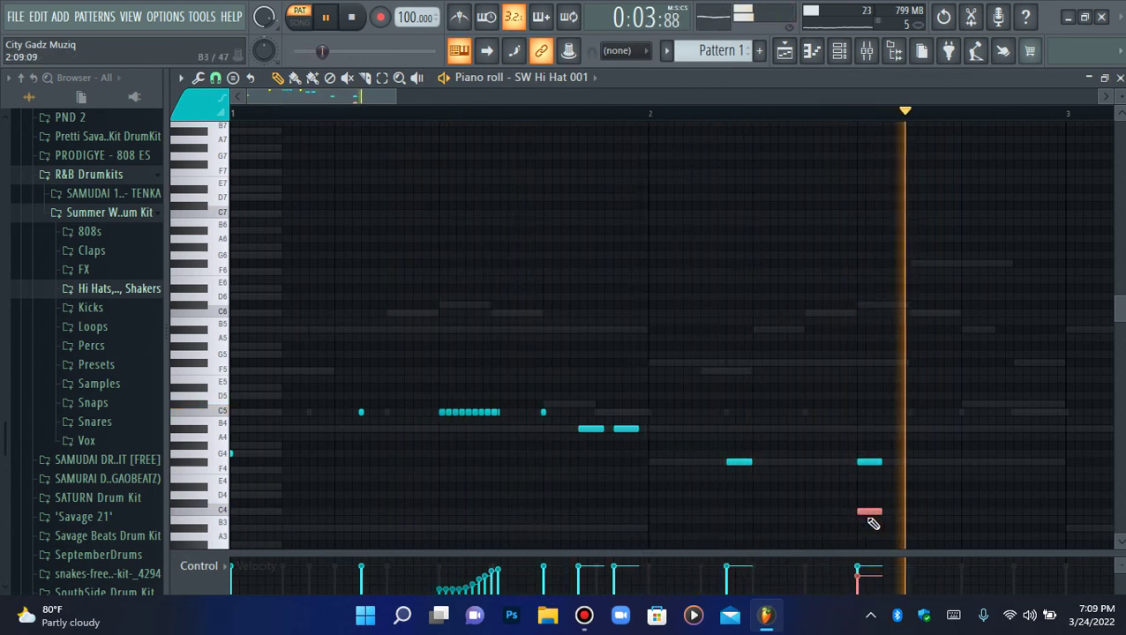
Try adding a short C4 hi-hat note in the second half of bar 2
{"action": "left_click", "coordinate": [928, 511]}
{"action": "left_click", "coordinate": [934, 512]}
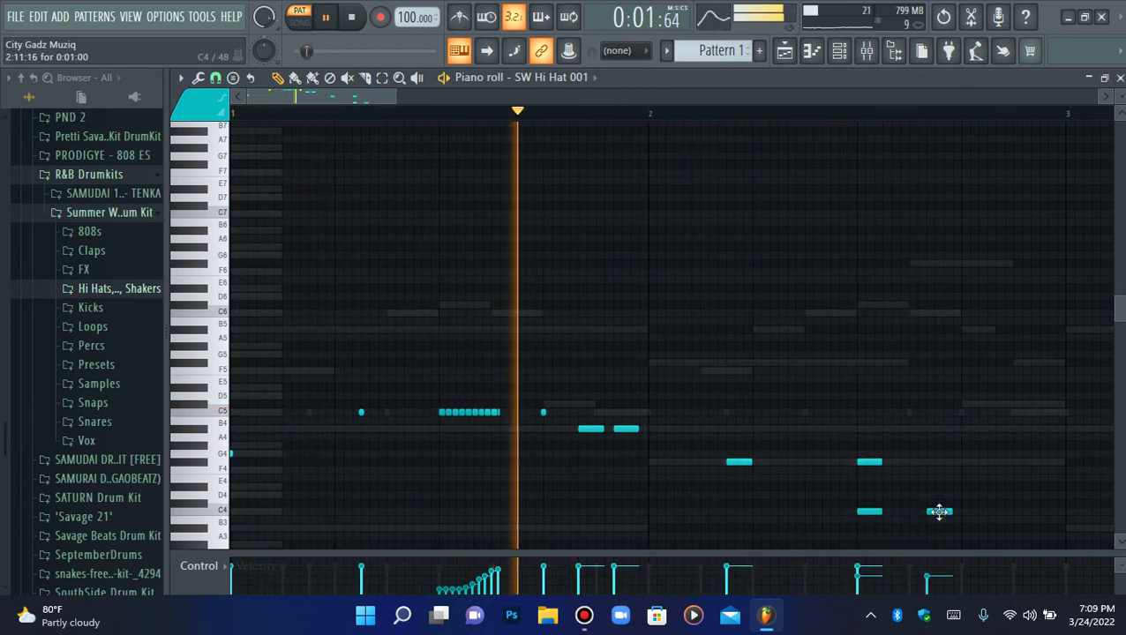
{"action": "left_click_drag", "start_coordinate": [949, 512], "coordinate": [941, 512]}
{"action": "left_click", "coordinate": [945, 502]}
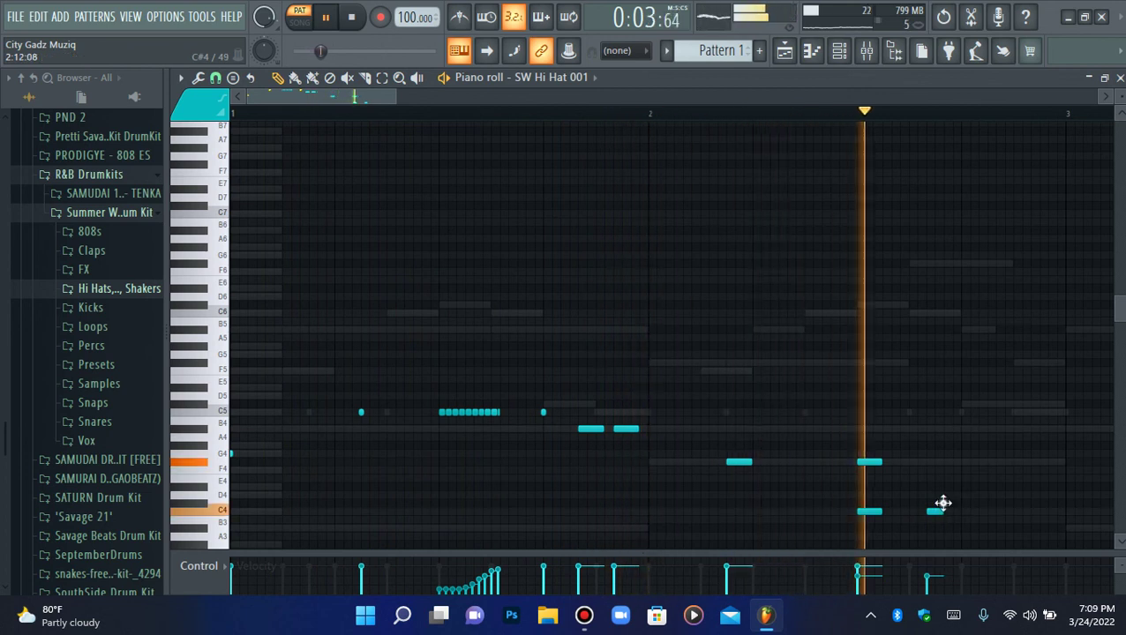
{"action": "right_click", "coordinate": [952, 504]}
{"action": "right_click", "coordinate": [934, 511]}
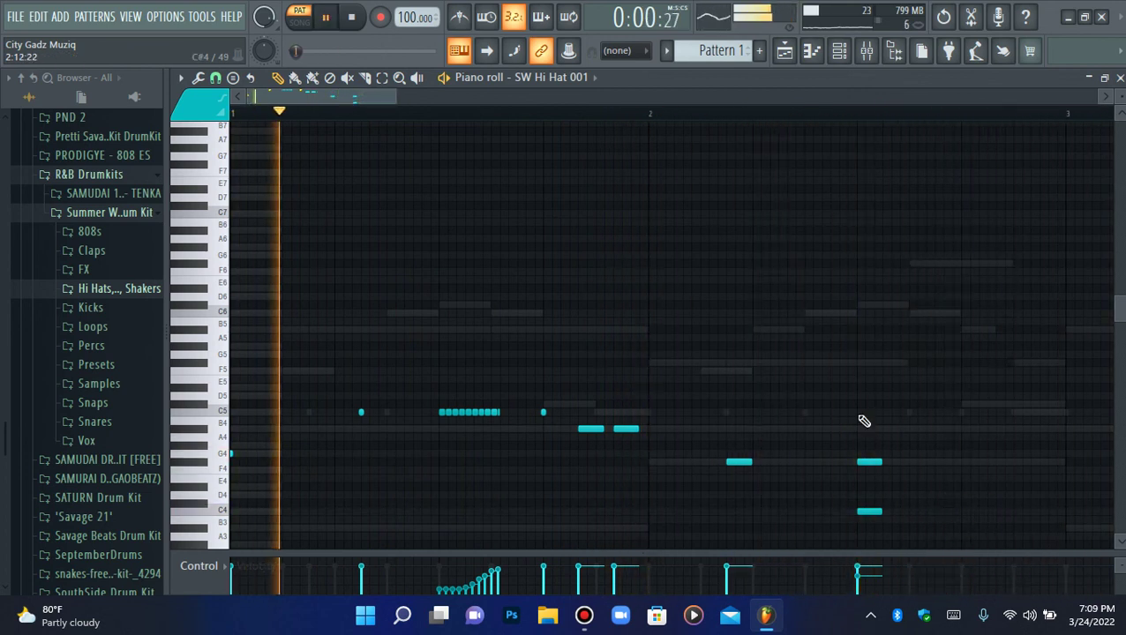
Copy the stacked F#4 and C4 hi-hat notes to the end of bar 2 and duplicate them back to back
{"action": "left_click_drag", "start_coordinate": [862, 452], "coordinate": [1032, 510]}
{"action": "key", "text": "ctrl+b"}
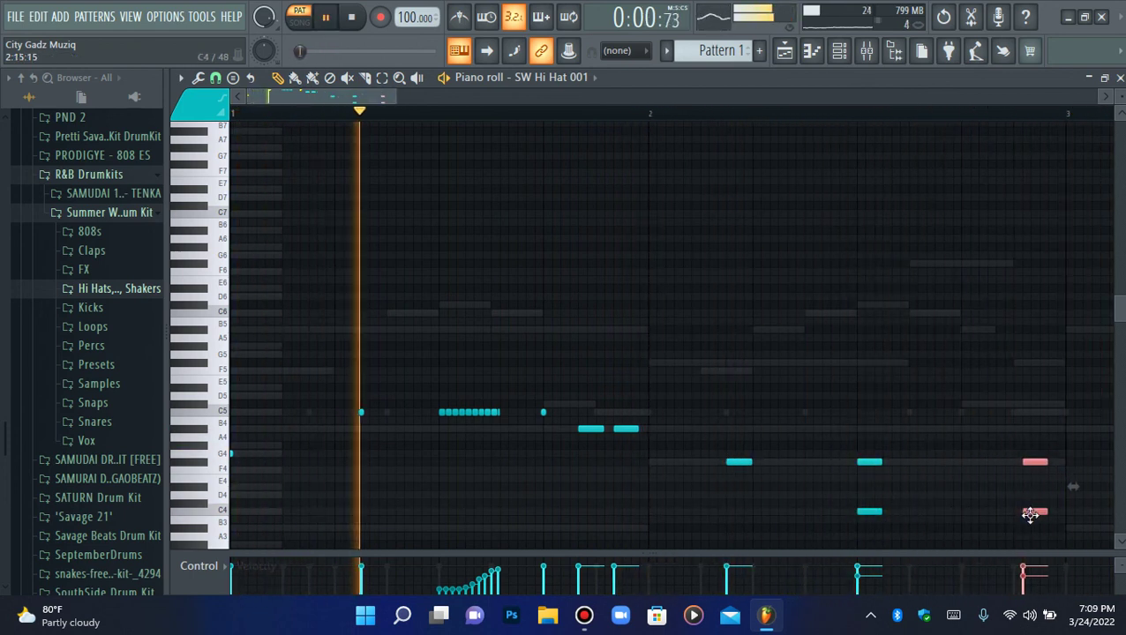
{"action": "left_click_drag", "start_coordinate": [1028, 465], "coordinate": [1021, 465]}
{"action": "key", "text": "ctrl+b"}
{"action": "key", "text": "ctrl+d"}
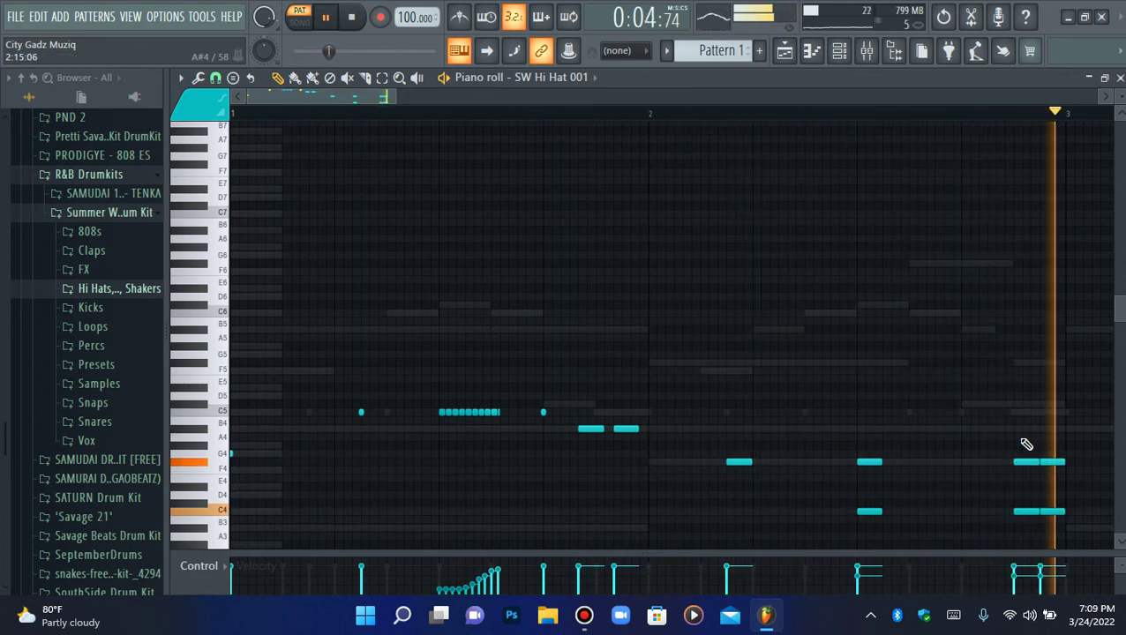
Repeat the two-bar hi-hat pattern three times to fill bars 3 through 8
{"action": "left_click_drag", "start_coordinate": [395, 101], "coordinate": [675, 101]}
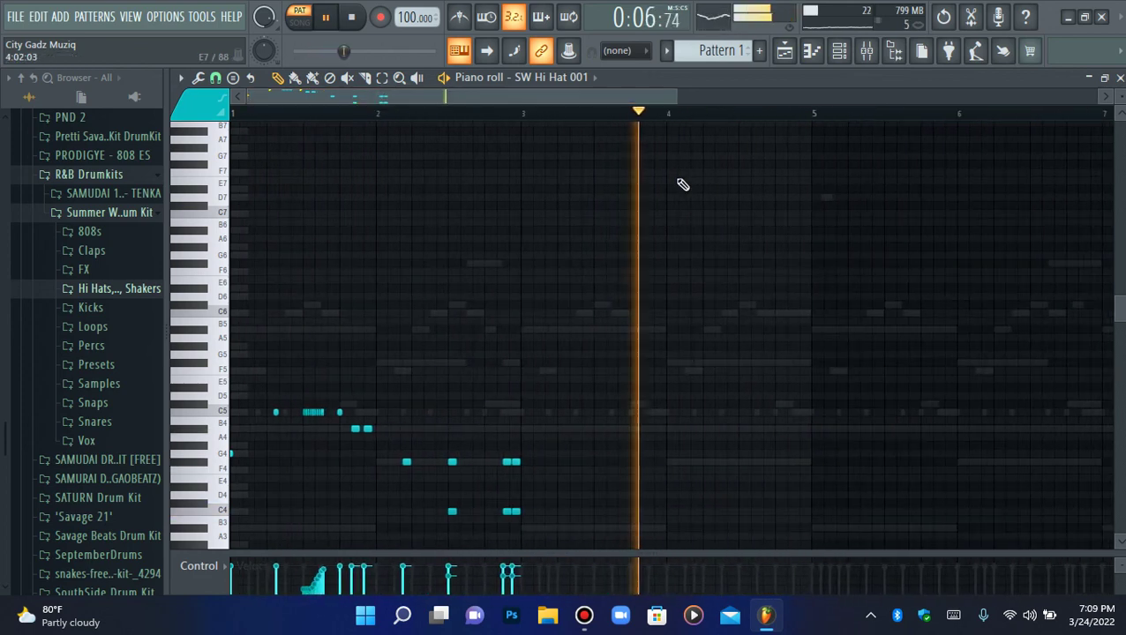
{"action": "key", "text": "ctrl+b"}
{"action": "key", "text": "ctrl+b"}
{"action": "key", "text": "ctrl+b"}
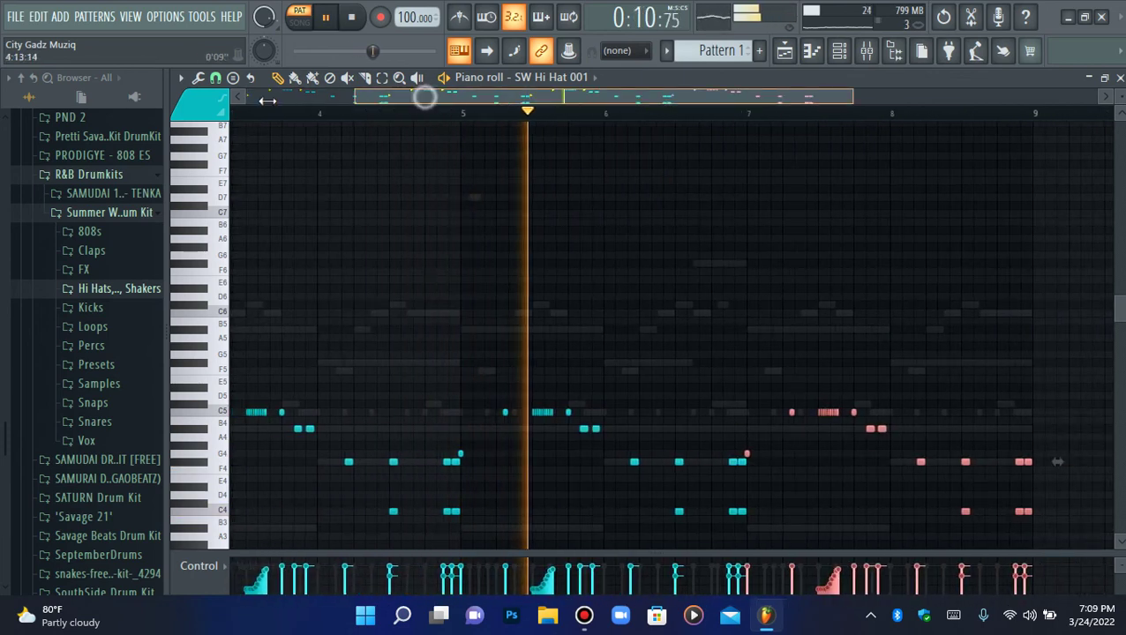
Select all the instrument and drum channels and link them to mixer tracks starting from the +27 Ancient Harp track
{"action": "left_click_drag", "start_coordinate": [427, 99], "coordinate": [246, 99]}
{"action": "left_click", "coordinate": [99, 177]}
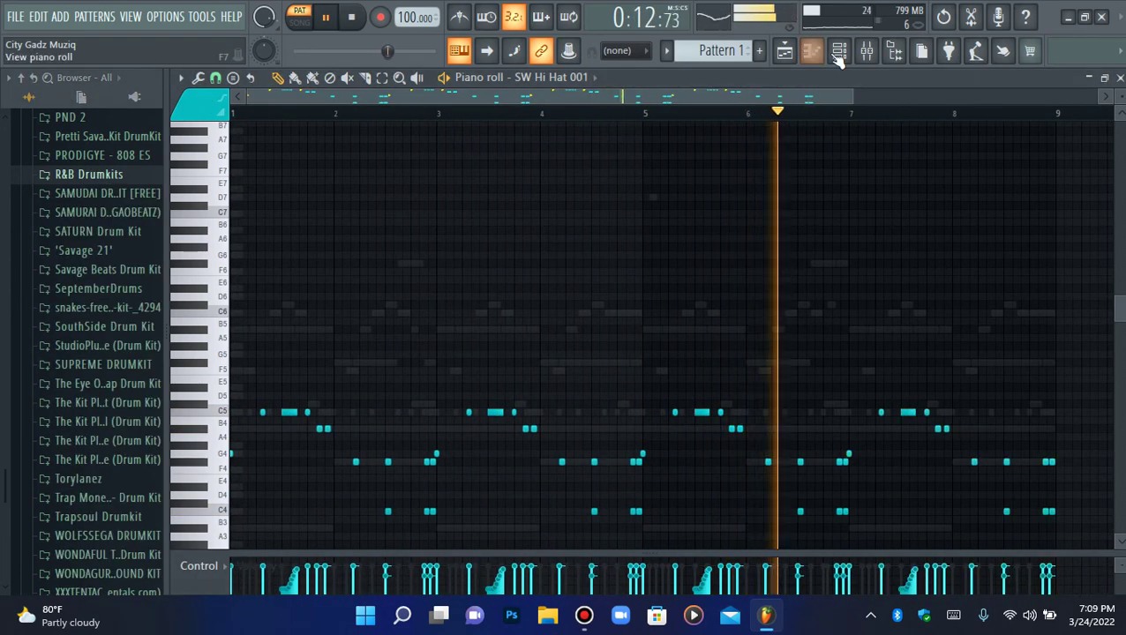
{"action": "left_click", "coordinate": [837, 50]}
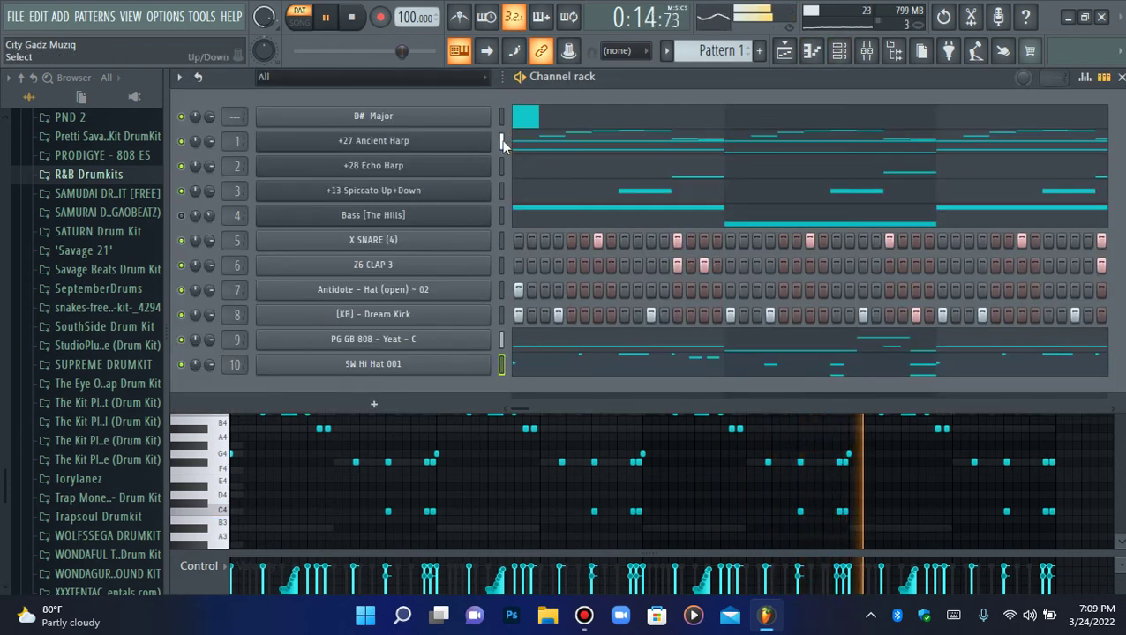
{"action": "left_click", "coordinate": [867, 50]}
{"action": "right_click", "coordinate": [219, 222]}
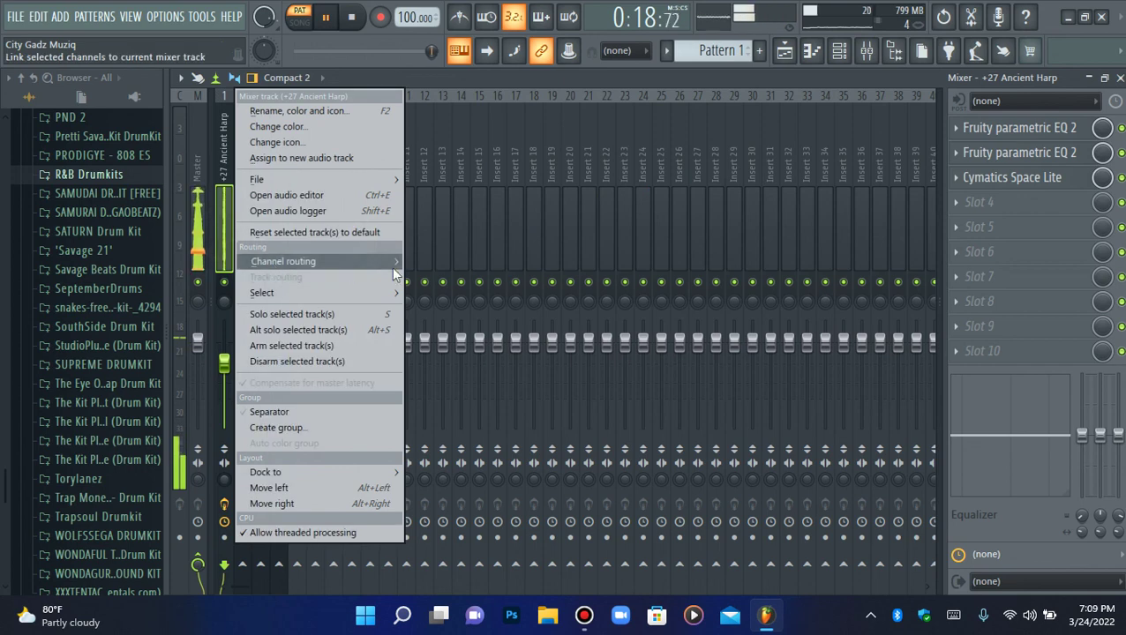
{"action": "left_click", "coordinate": [476, 201]}
Look through the SouthSide, R&B Drumkits and LAVISH drum kit folders for another percussion sample
{"action": "left_click", "coordinate": [843, 51]}
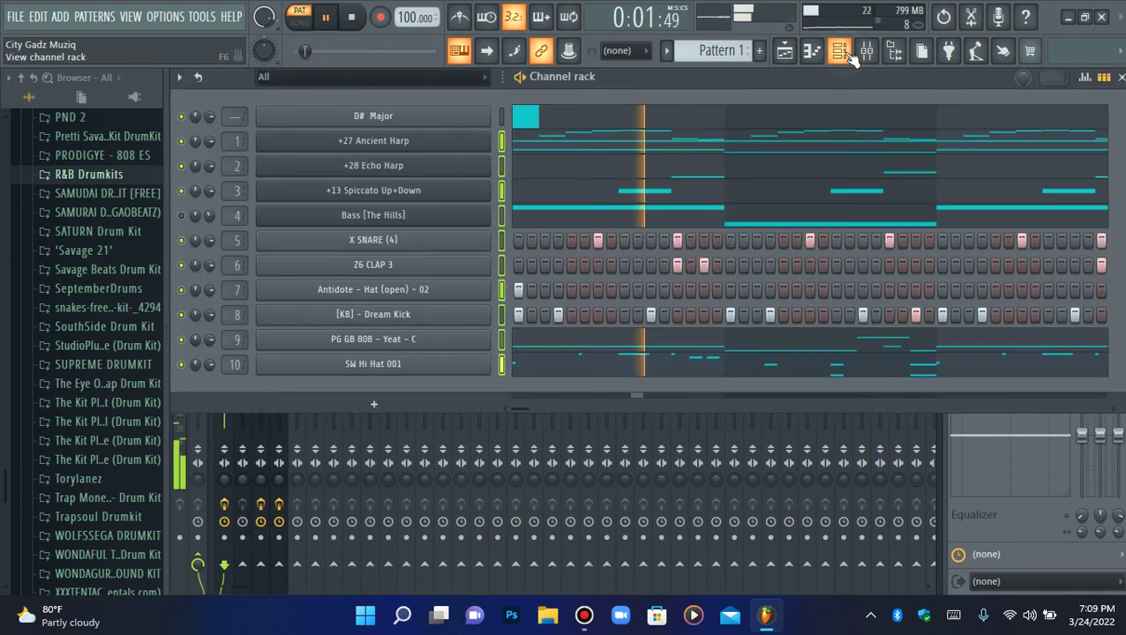
{"action": "key", "text": "space"}
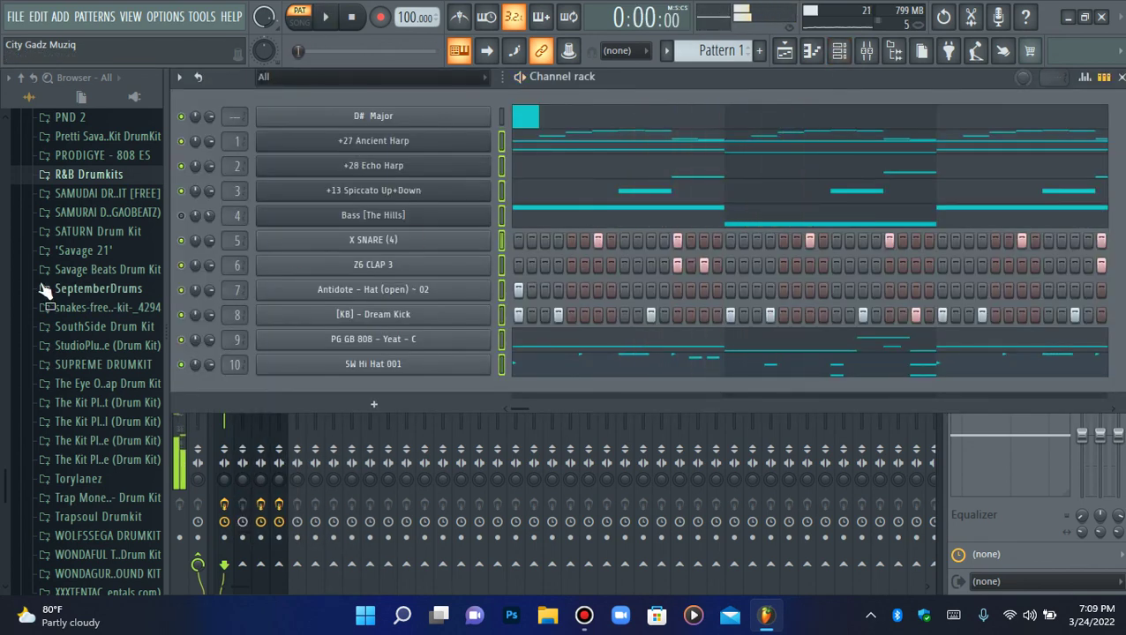
{"action": "left_click", "coordinate": [88, 326]}
{"action": "left_click", "coordinate": [106, 324]}
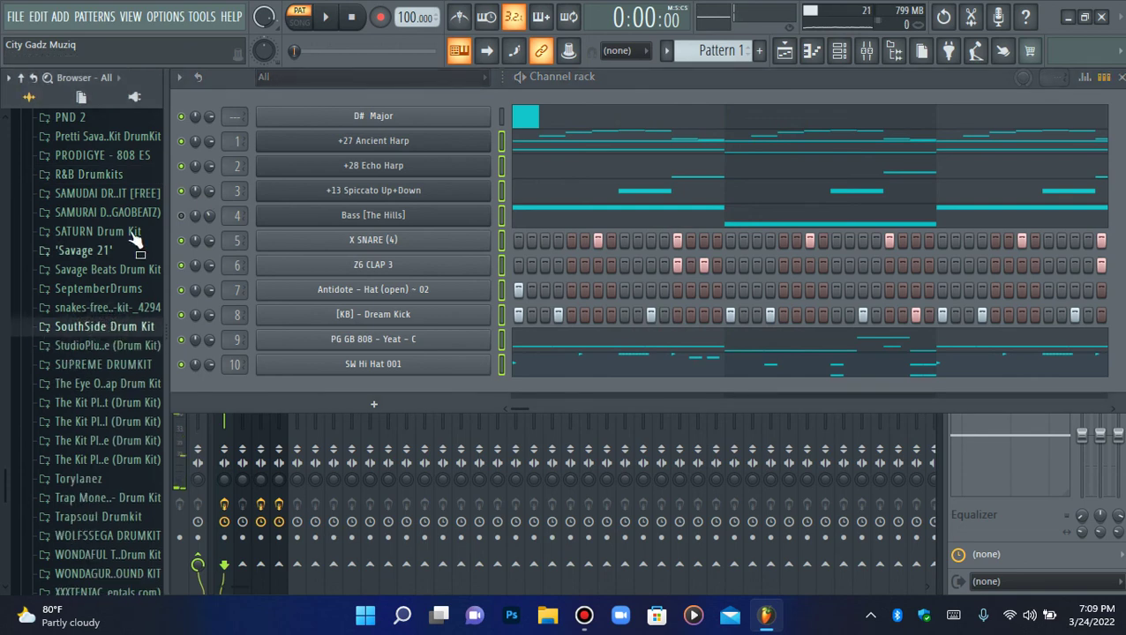
{"action": "left_click", "coordinate": [89, 175]}
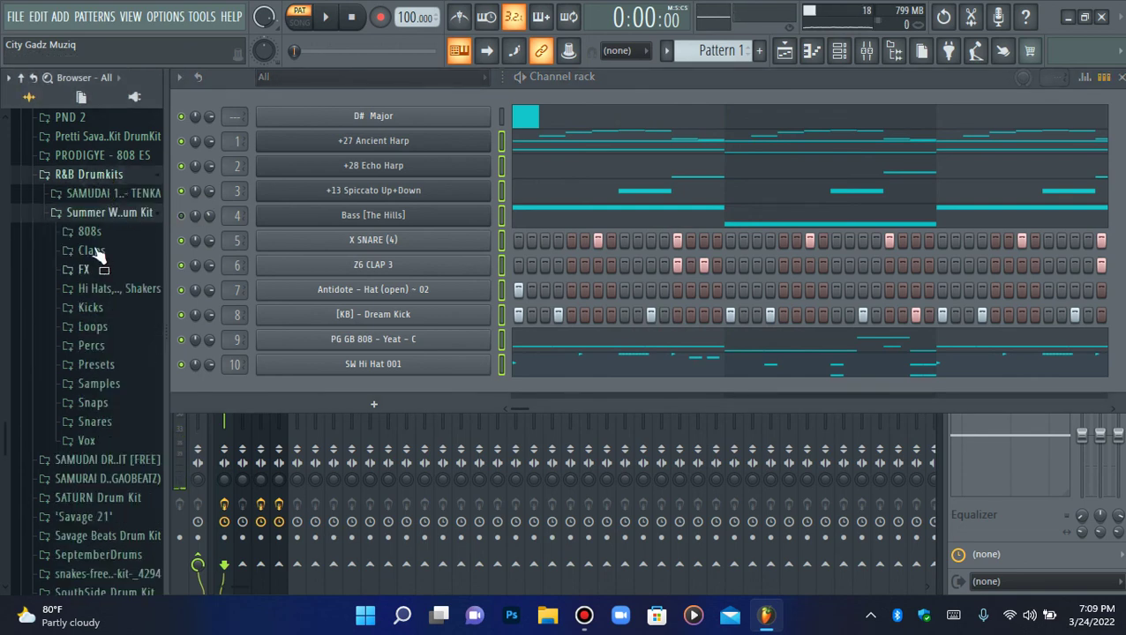
{"action": "left_click", "coordinate": [100, 177]}
{"action": "scroll", "coordinate": [88, 265], "scroll_direction": "up", "scroll_amount": 3}
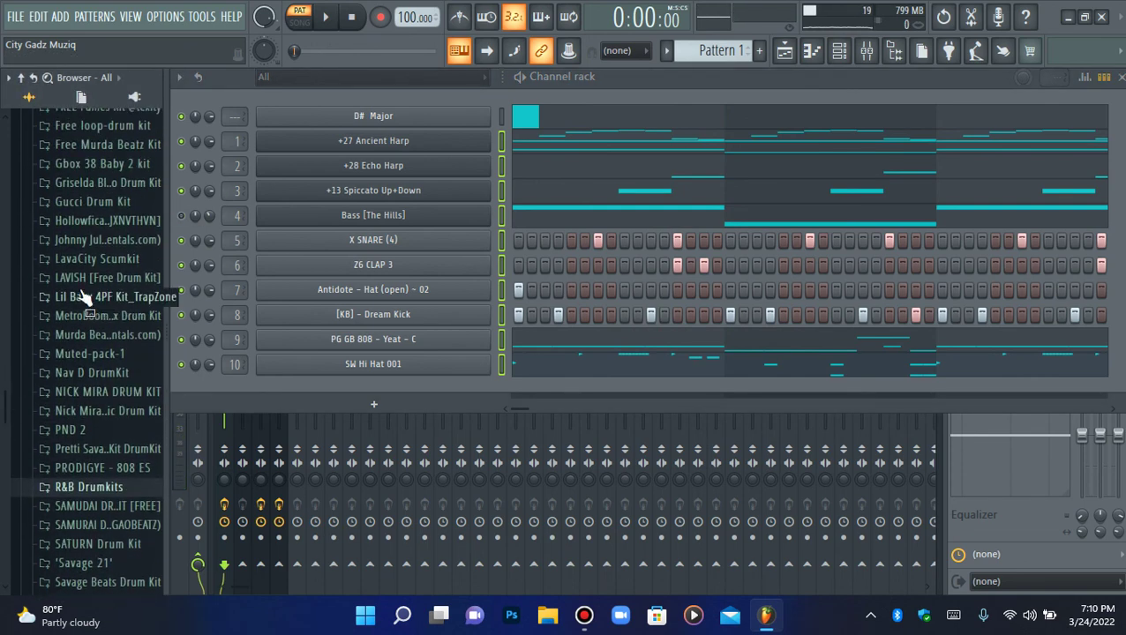
{"action": "left_click", "coordinate": [78, 277]}
{"action": "left_click", "coordinate": [105, 277]}
{"action": "scroll", "coordinate": [99, 276], "scroll_direction": "up", "scroll_amount": 10}
Add Cymatics - Coma Open Hihat from the starter pack's Hihats - Open folder as a new channel and lower its pitch to about -1091 cents
{"action": "left_click", "coordinate": [99, 325]}
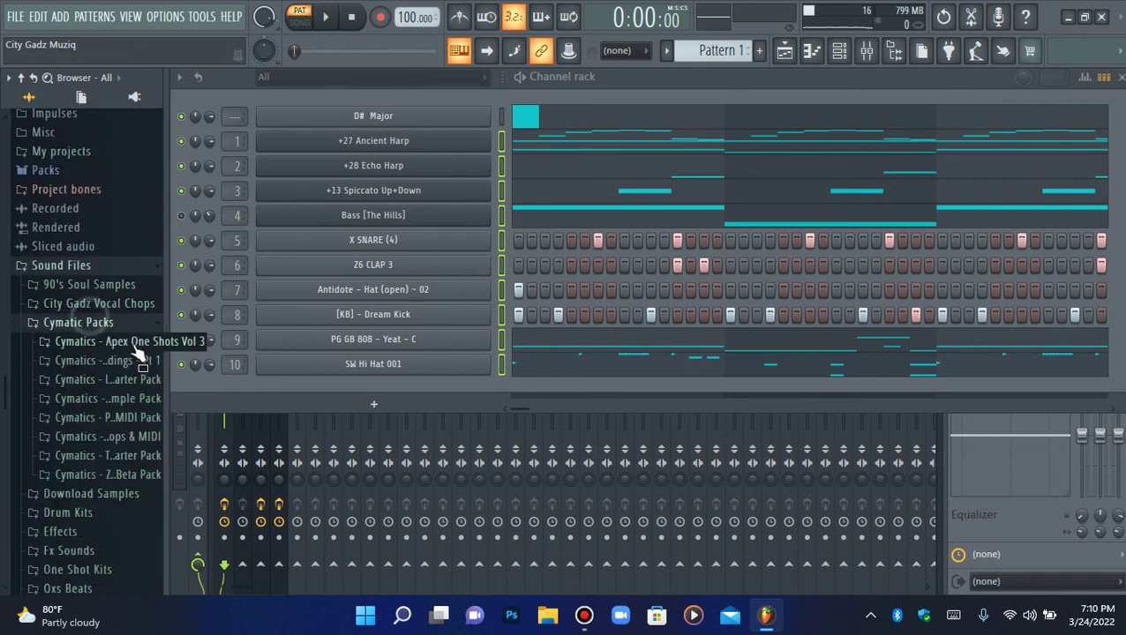
{"action": "left_click", "coordinate": [117, 458]}
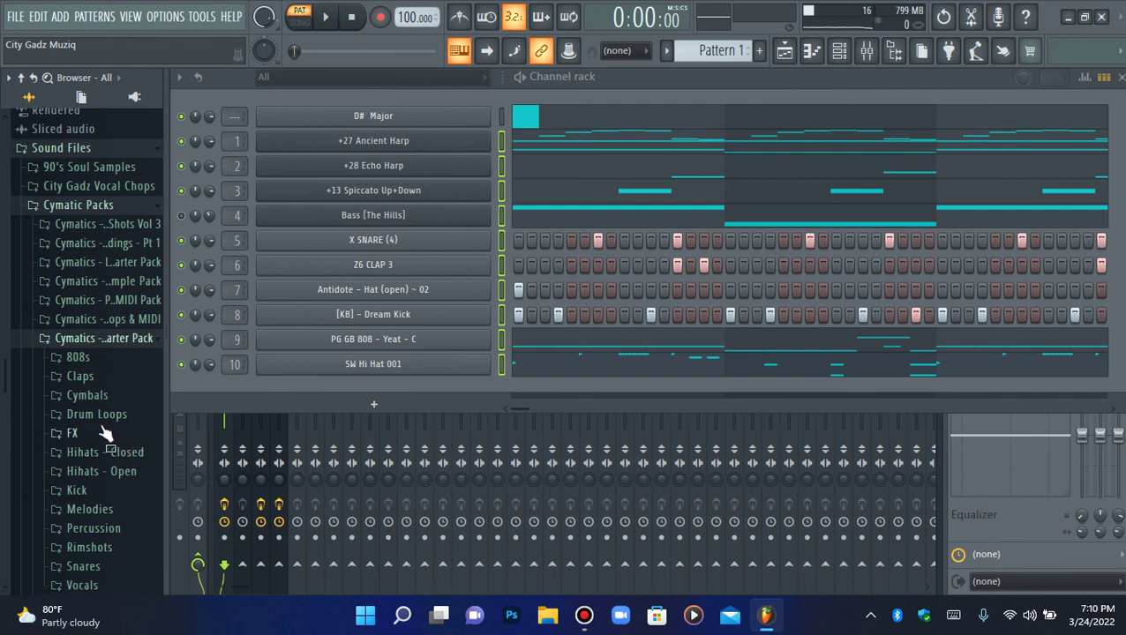
{"action": "left_click", "coordinate": [88, 474]}
{"action": "left_click", "coordinate": [102, 478]}
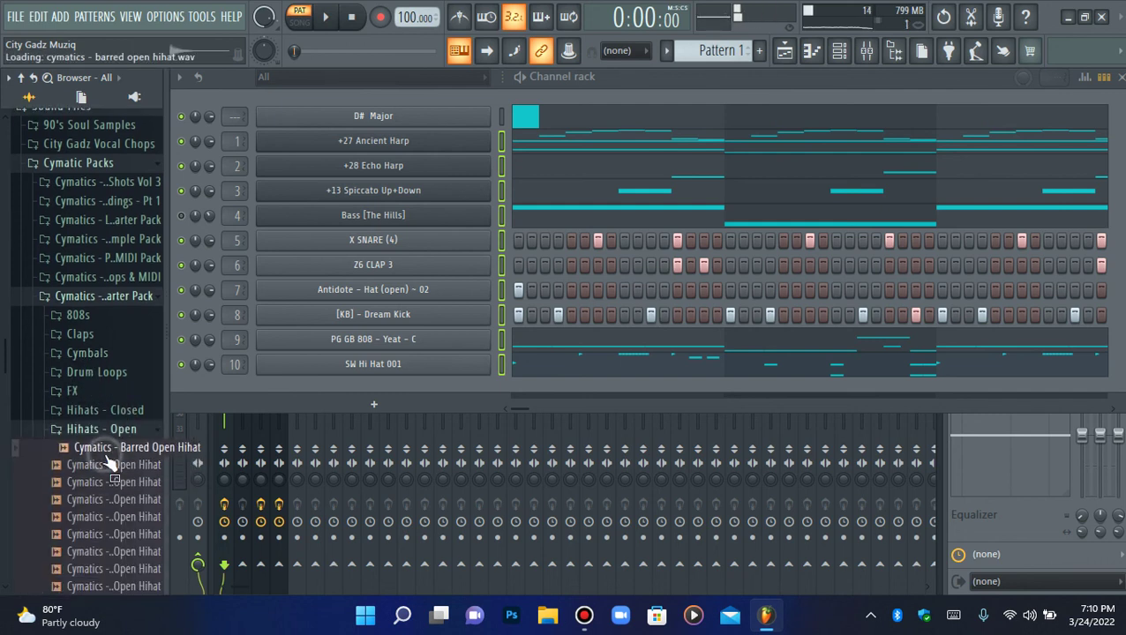
{"action": "left_click", "coordinate": [114, 480]}
{"action": "left_click", "coordinate": [121, 488]}
{"action": "left_click_drag", "start_coordinate": [378, 385], "coordinate": [382, 394]}
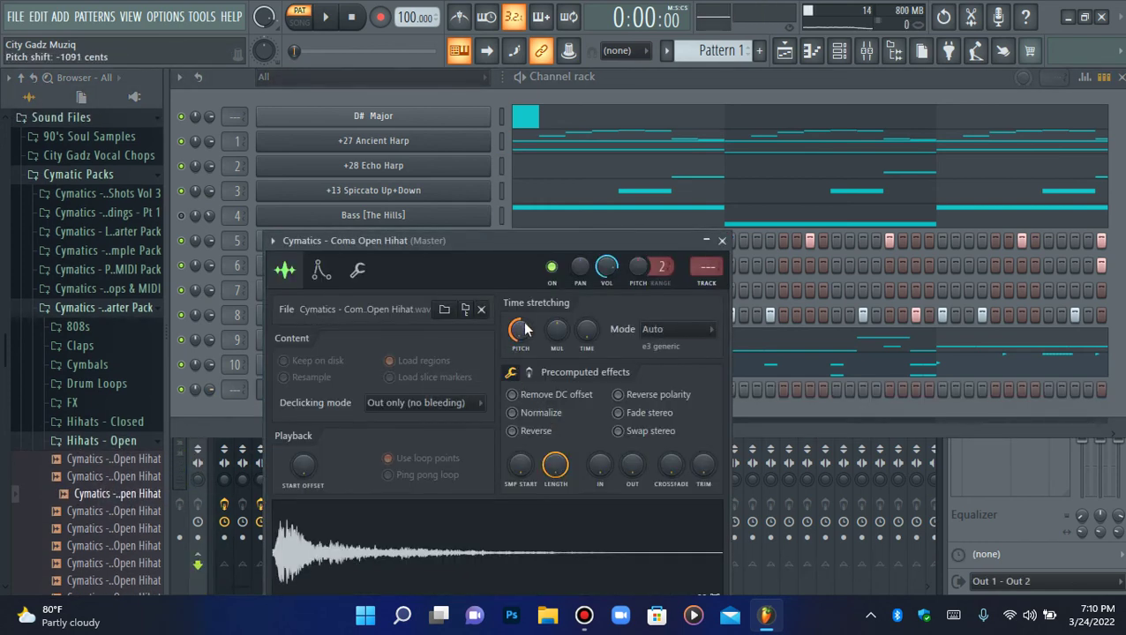
{"action": "key", "text": "Escape"}
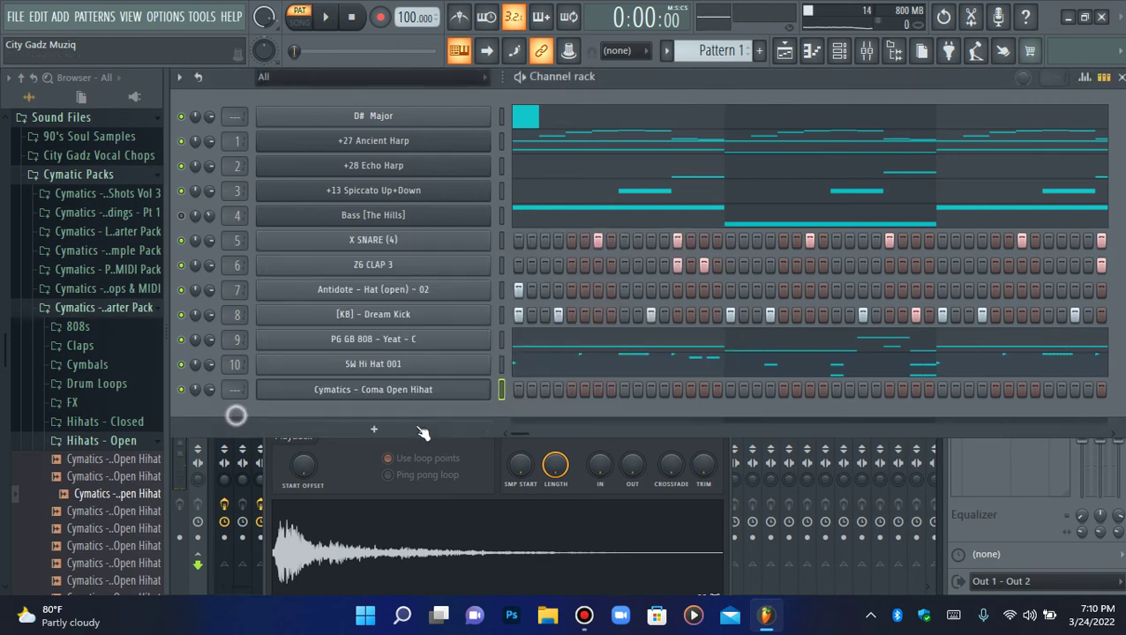
Place an open hi-hat hit on step 7 of bar 1 and replace the channel's sample with Cymatics - Barred Open Hihat
{"action": "key", "text": "space"}
{"action": "left_click", "coordinate": [452, 392]}
{"action": "key", "text": "space"}
{"action": "left_click_drag", "start_coordinate": [132, 458], "coordinate": [217, 448]}
{"action": "left_click_drag", "start_coordinate": [360, 391], "coordinate": [361, 391]}
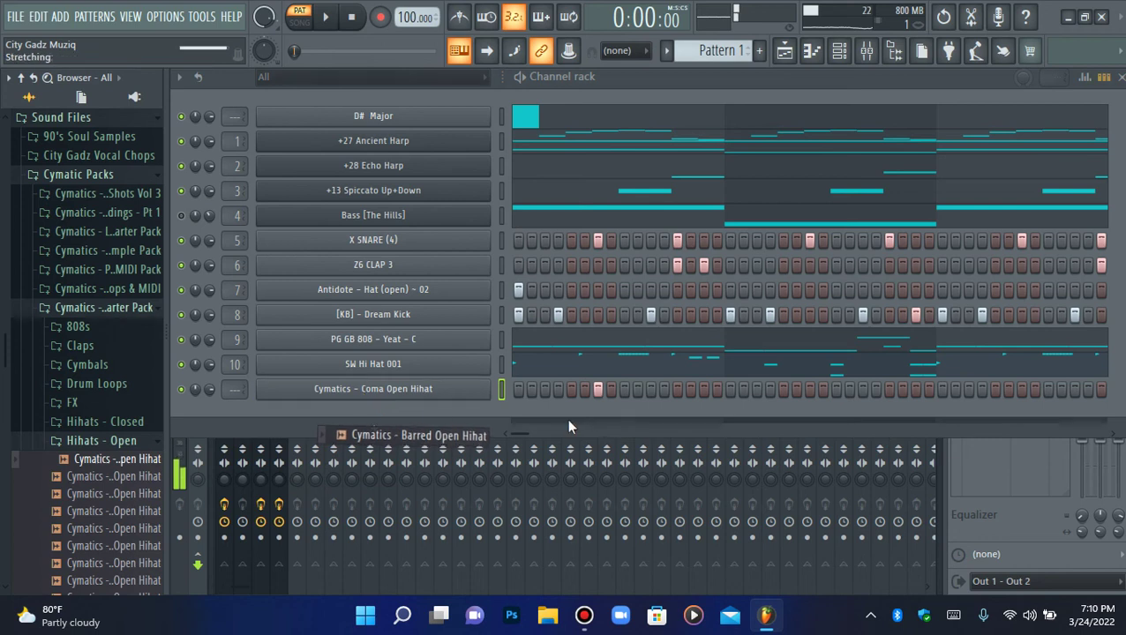
{"action": "key", "text": "space"}
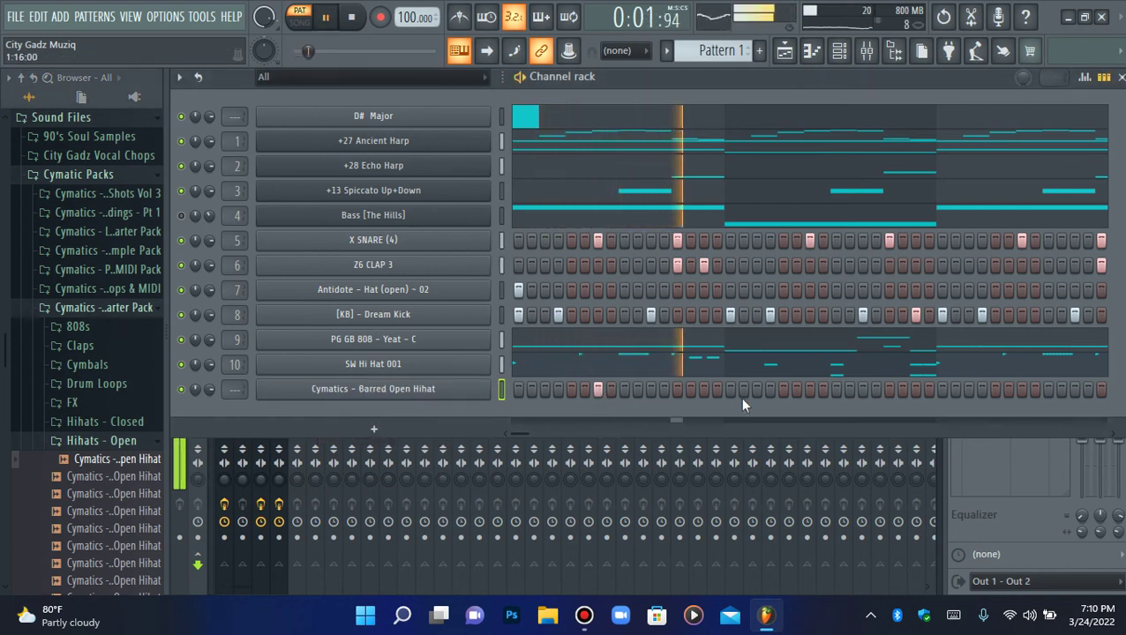
Try the open hi-hat hit on step 9, restore it to step 7, and route the channel to mixer track 11
{"action": "left_click", "coordinate": [624, 389]}
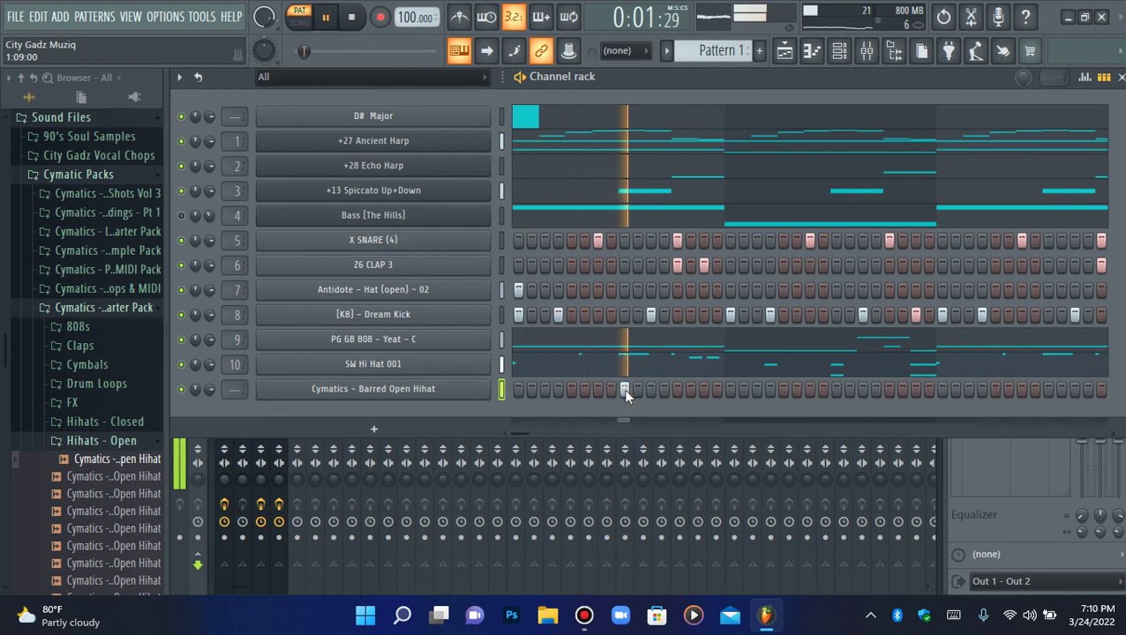
{"action": "left_click", "coordinate": [598, 392]}
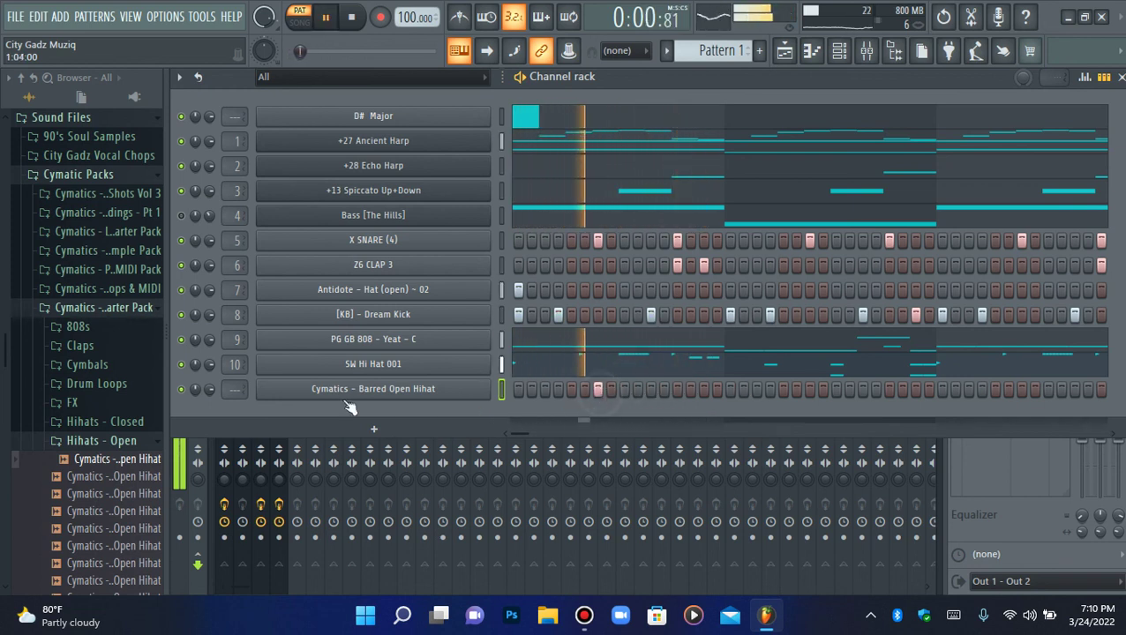
{"action": "key", "text": "space"}
{"action": "scroll", "coordinate": [235, 390], "scroll_direction": "up", "scroll_amount": 8}
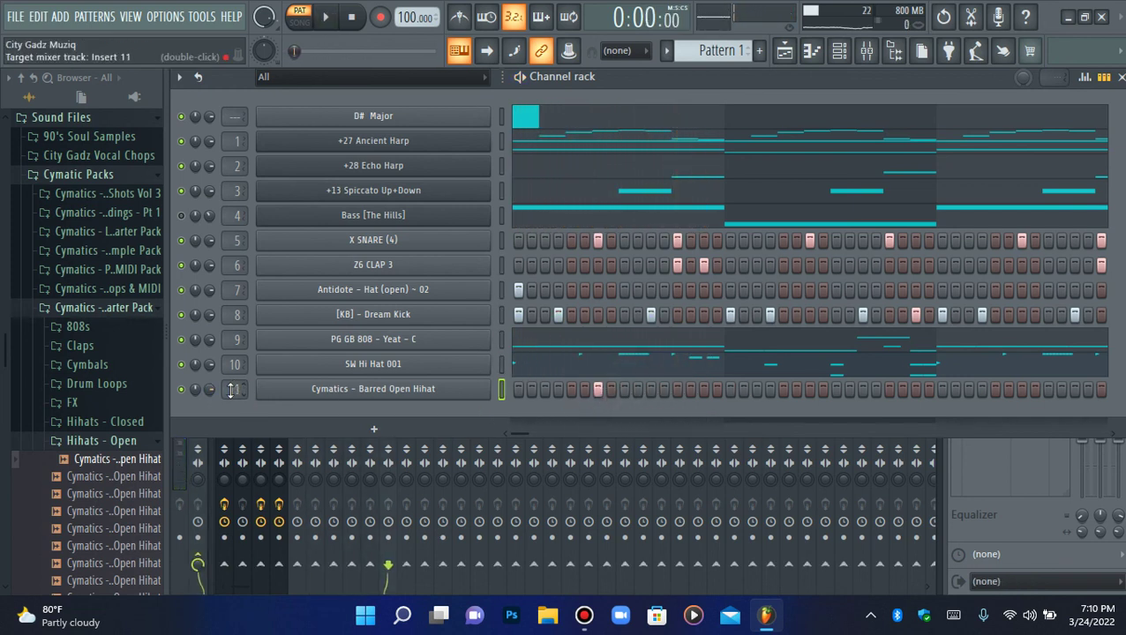
Audition the other Cymatics open hi-hat samples and compare them with the Barred Open Hihat over the beat
{"action": "left_click", "coordinate": [119, 512]}
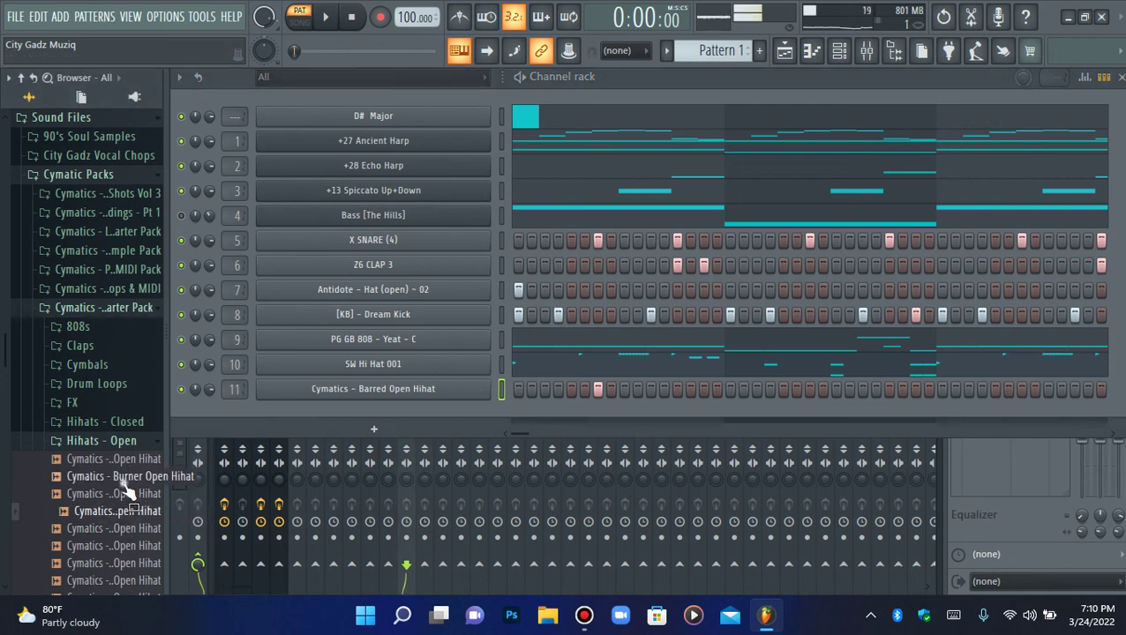
{"action": "left_click", "coordinate": [126, 572]}
{"action": "left_click", "coordinate": [128, 546]}
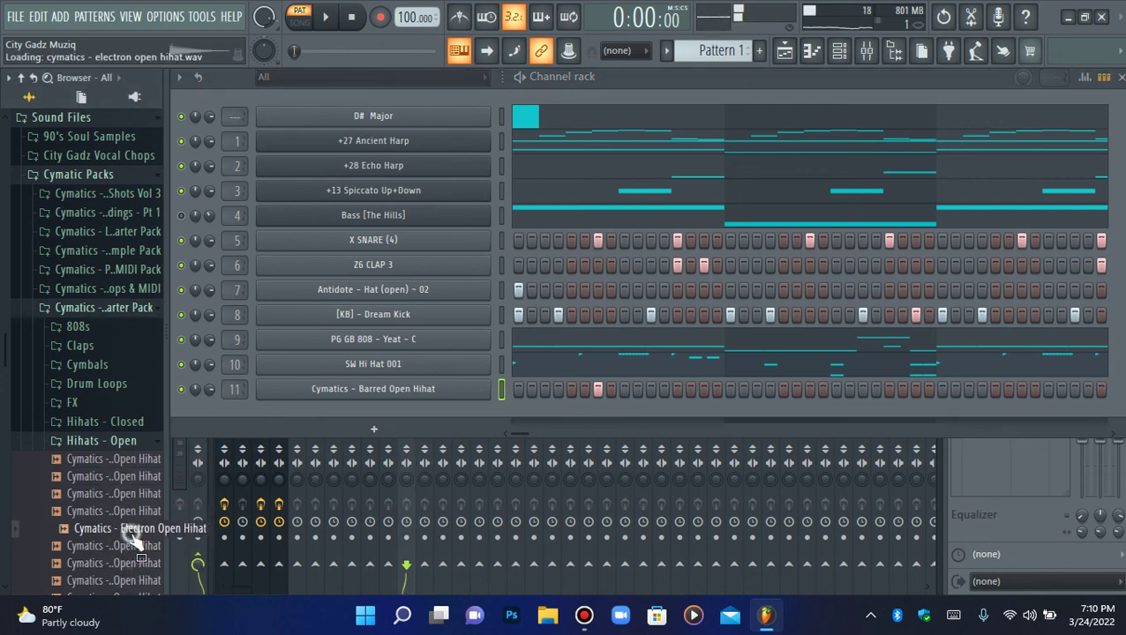
{"action": "left_click", "coordinate": [130, 578]}
{"action": "scroll", "coordinate": [131, 572], "scroll_direction": "down", "scroll_amount": 2}
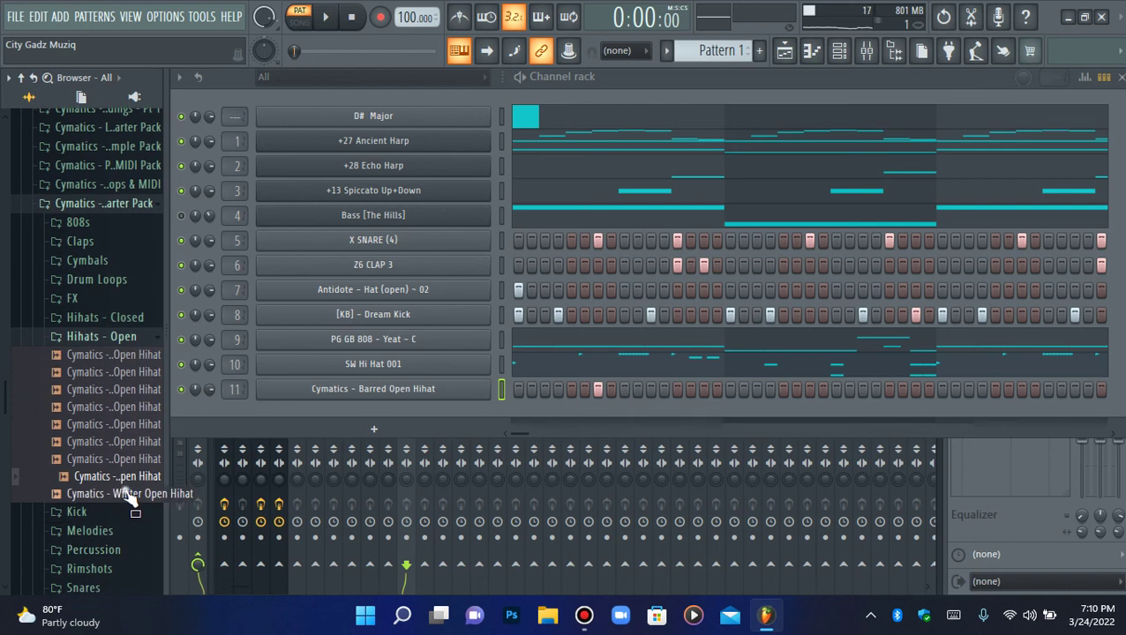
{"action": "key", "text": "space"}
{"action": "left_click", "coordinate": [113, 353]}
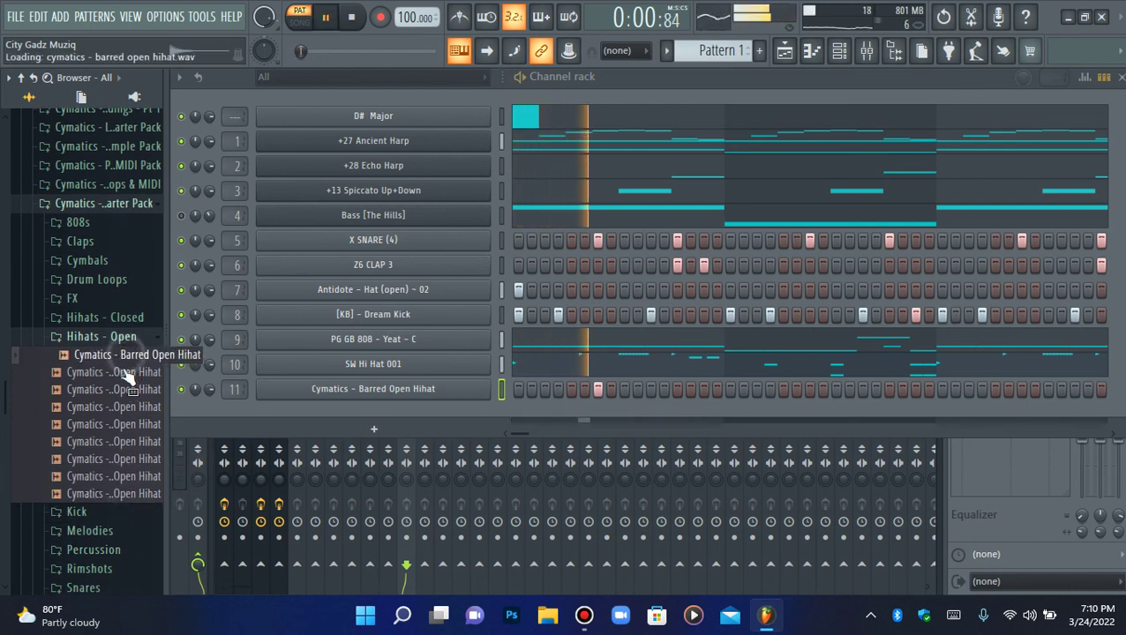
{"action": "key", "text": "space"}
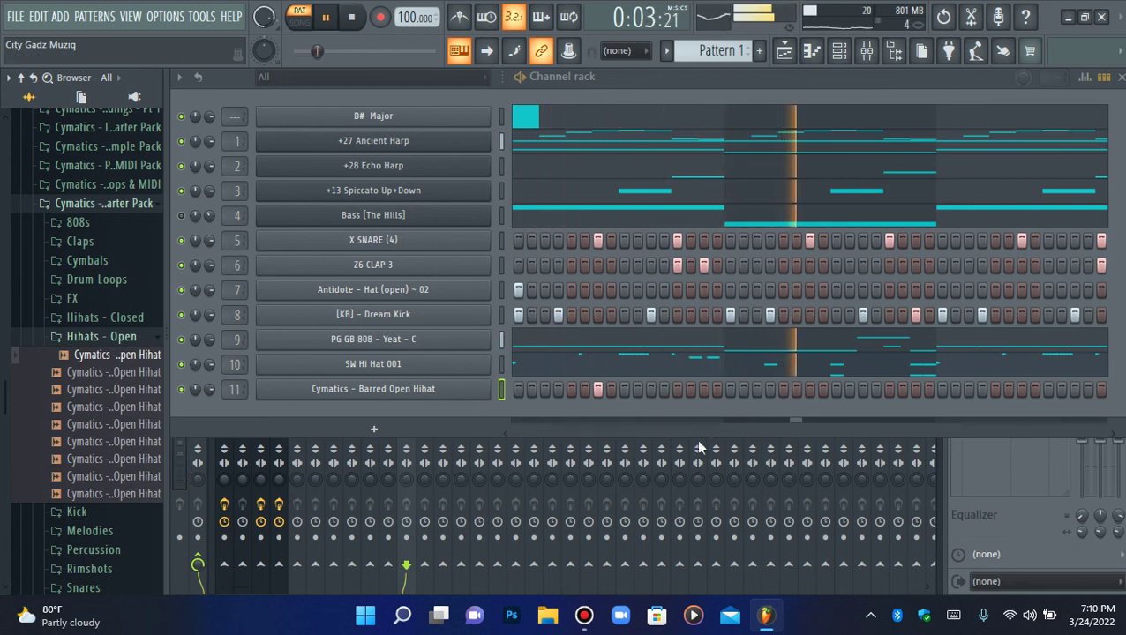
Add an open hi-hat hit on step 13 of bar 2 and open the channel's notes in the piano roll
{"action": "left_click", "coordinate": [884, 389]}
{"action": "right_click", "coordinate": [468, 389]}
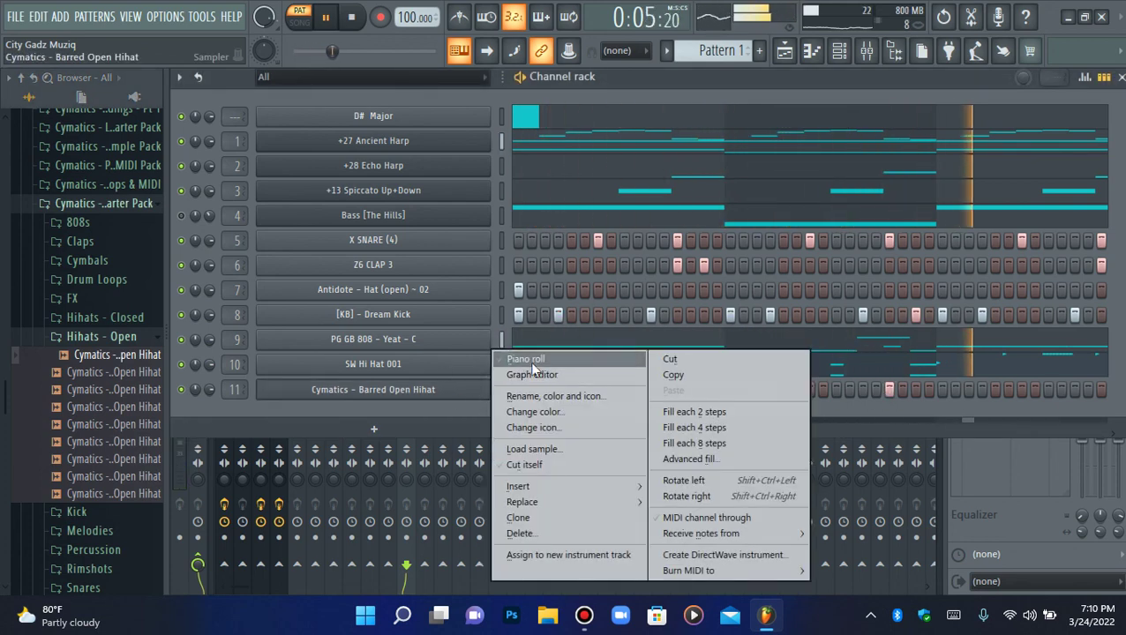
{"action": "left_click", "coordinate": [530, 362]}
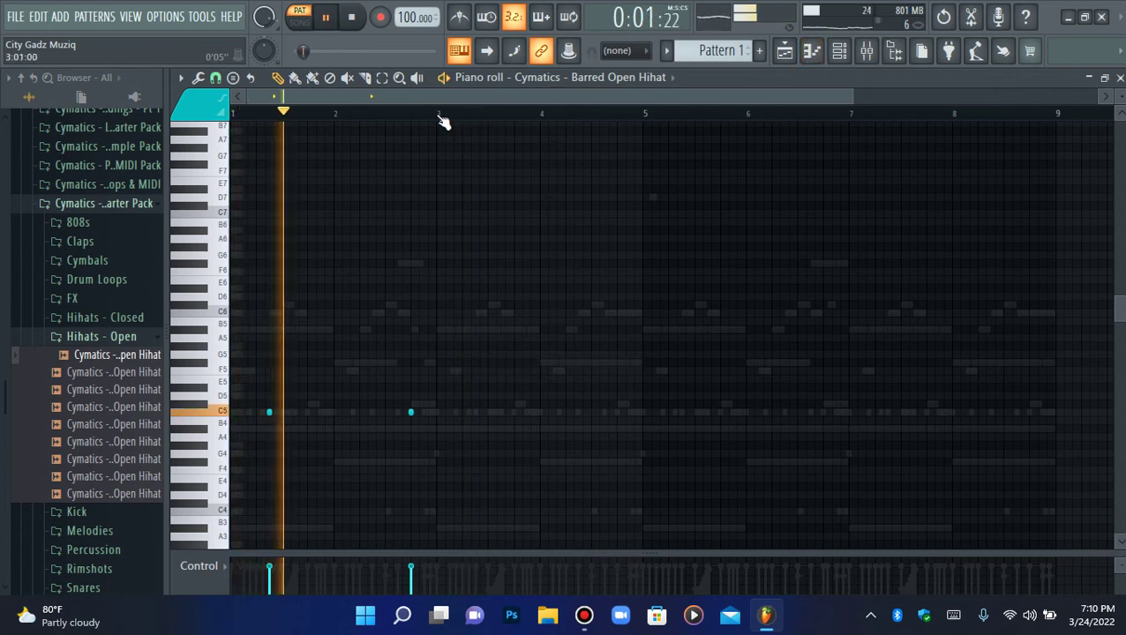
Repeat the two-bar open hi-hat pattern three times to fill bars 3 through 8, and play it back
{"action": "left_click_drag", "start_coordinate": [435, 113], "coordinate": [62, 152]}
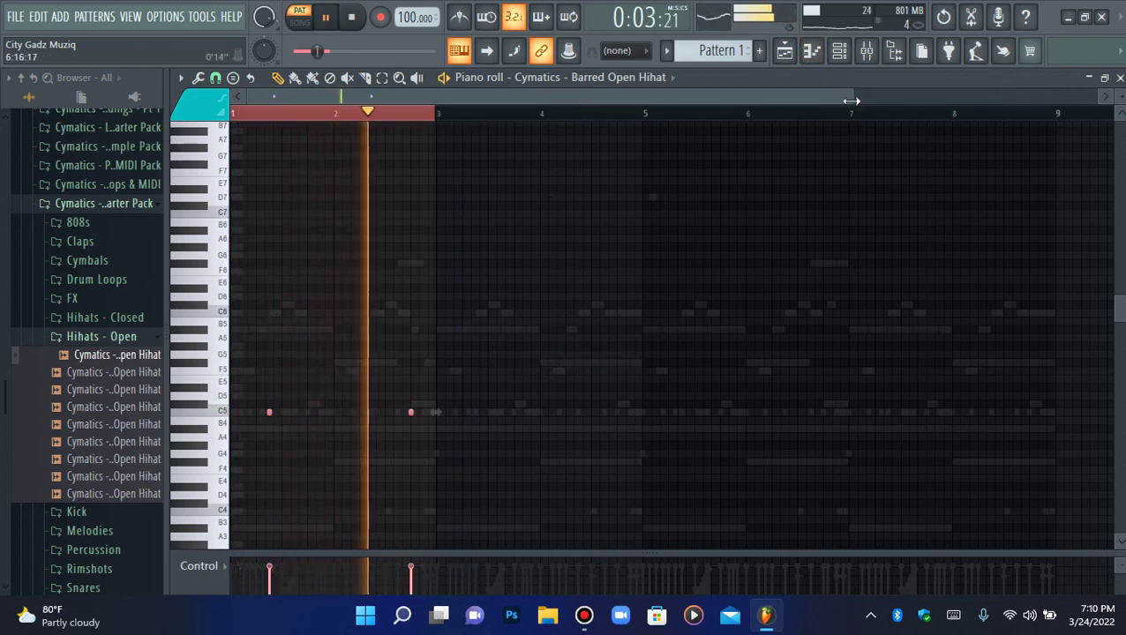
{"action": "left_click_drag", "start_coordinate": [849, 100], "coordinate": [469, 126]}
{"action": "key", "text": "space"}
{"action": "left_click_drag", "start_coordinate": [783, 117], "coordinate": [794, 119]}
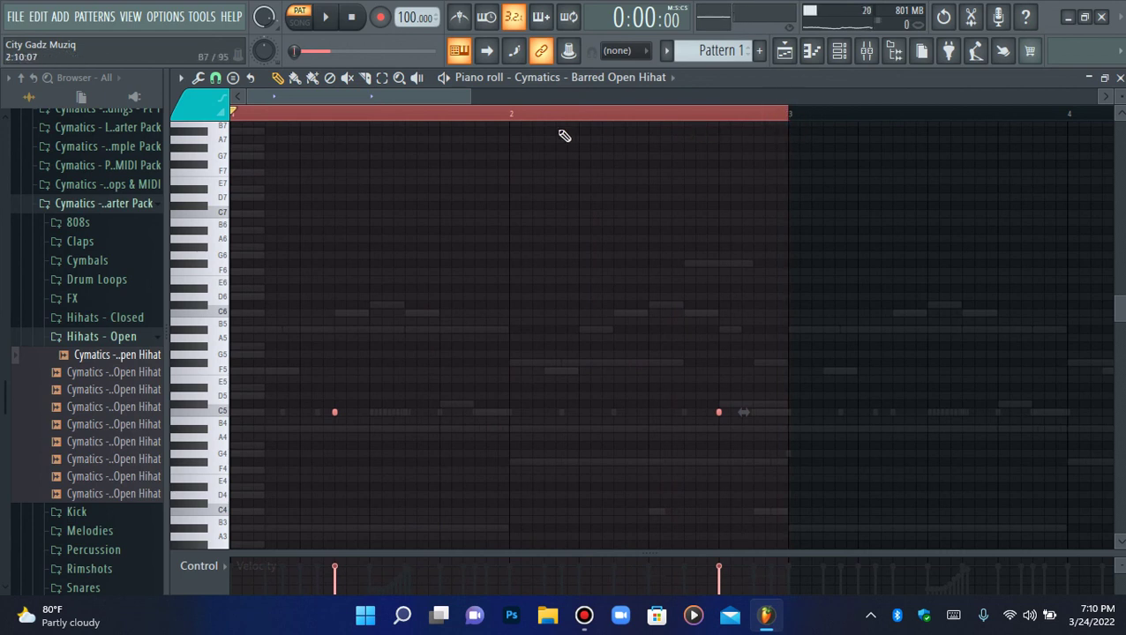
{"action": "key", "text": "ctrl+b"}
{"action": "key", "text": "ctrl+b"}
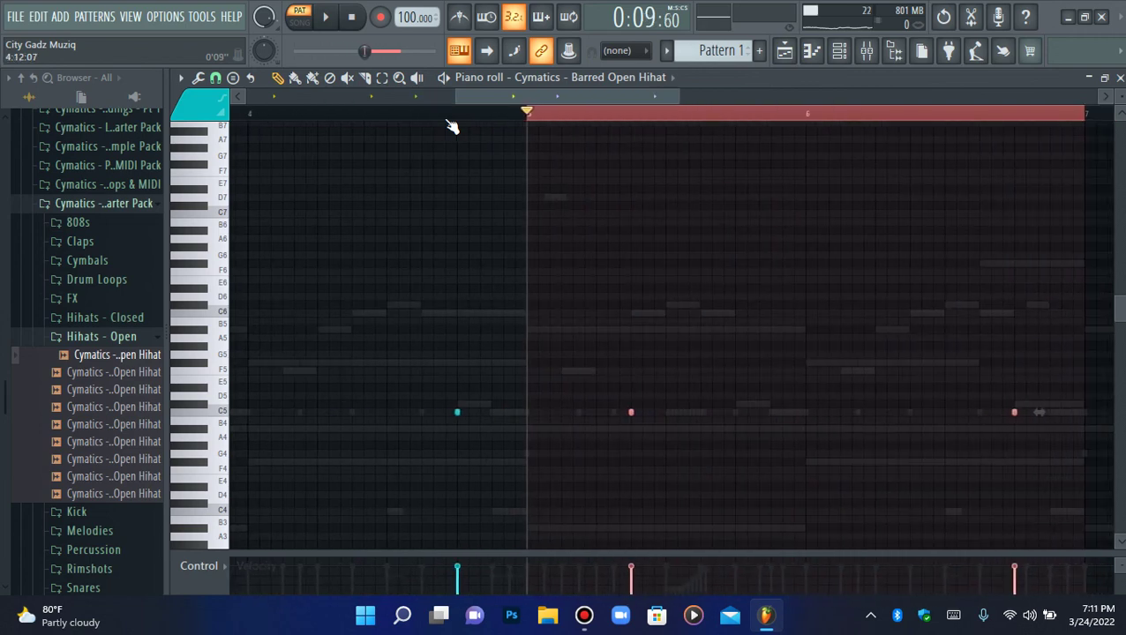
{"action": "key", "text": "ctrl+b"}
{"action": "key", "text": "ctrl+d"}
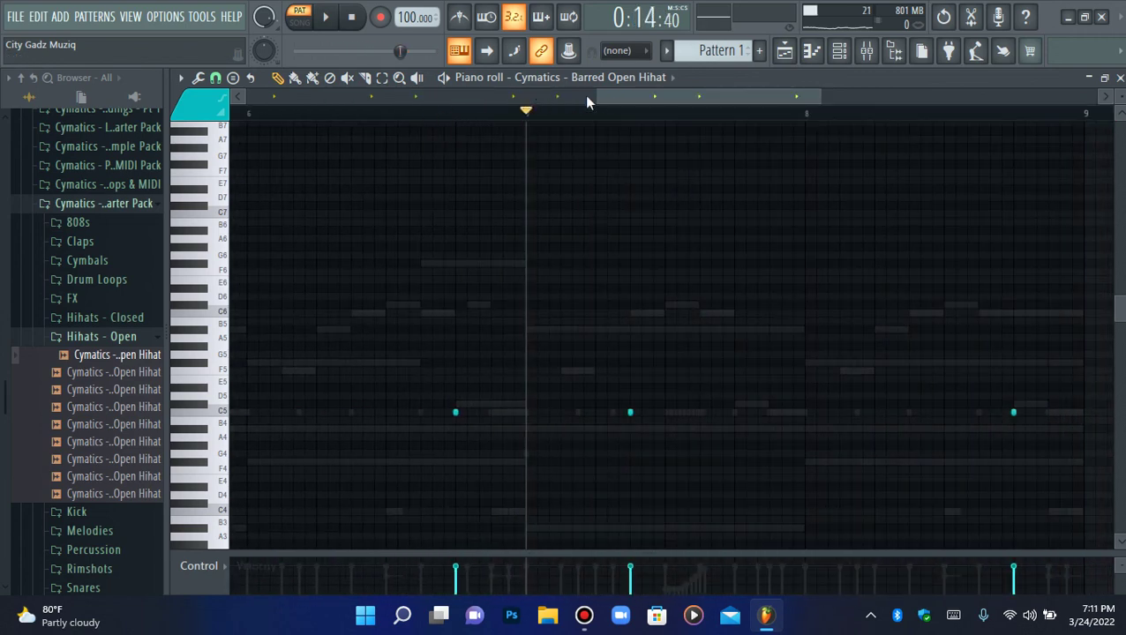
{"action": "left_click_drag", "start_coordinate": [599, 98], "coordinate": [312, 58]}
{"action": "key", "text": "space"}
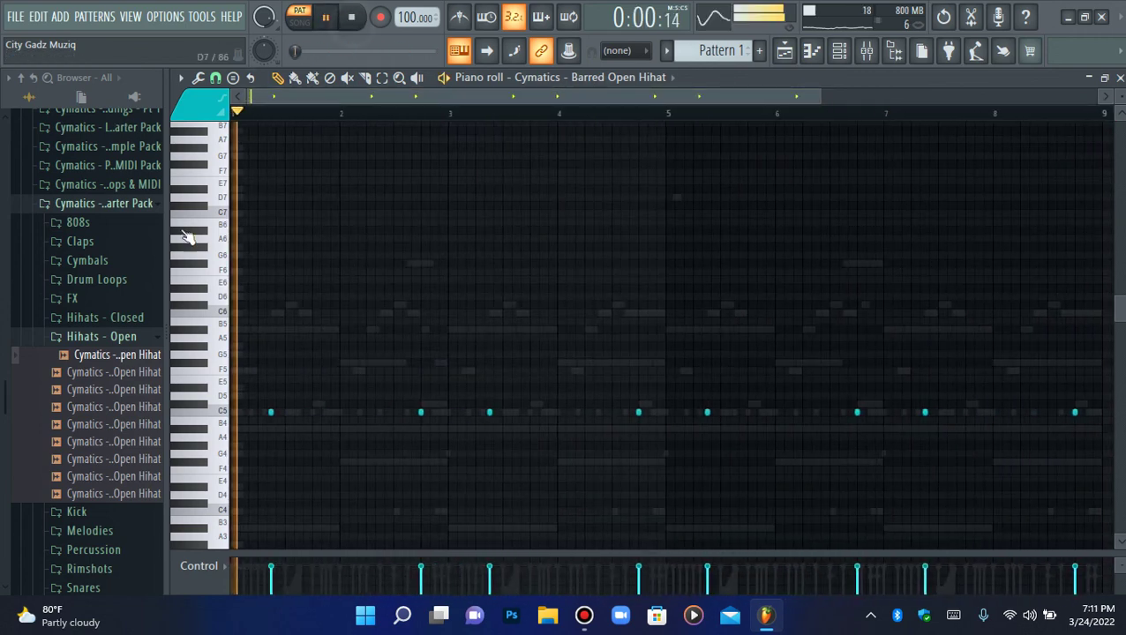
Collapse the Cymatics starter pack folder, link the open hi-hat channel to mixer track 11 and lower that track's volume
{"action": "left_click", "coordinate": [106, 337]}
{"action": "left_click", "coordinate": [104, 209]}
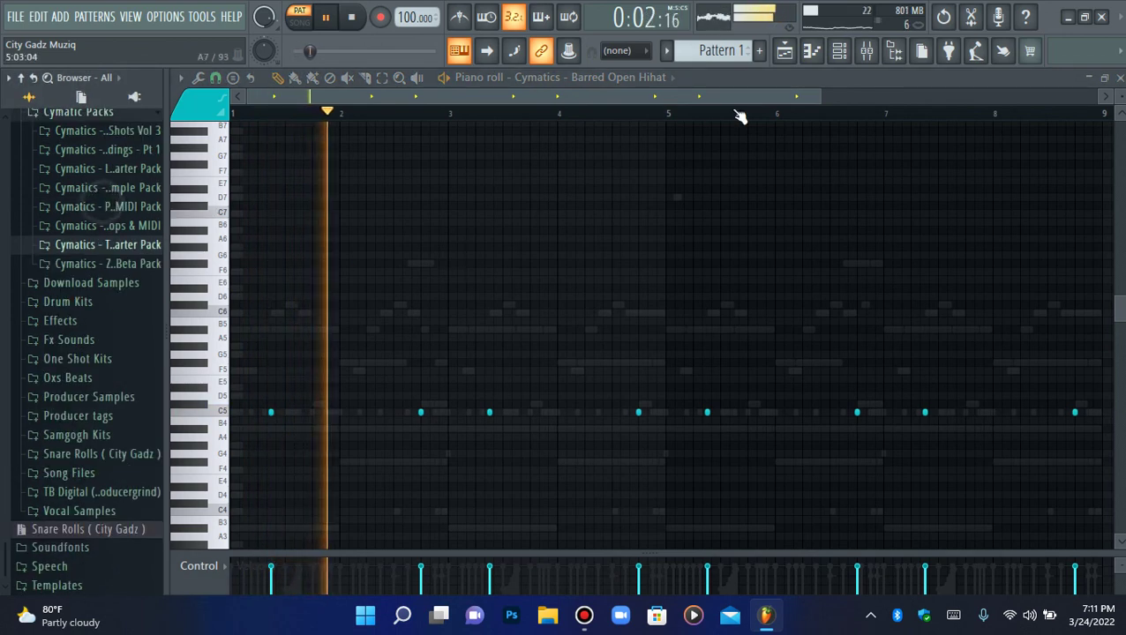
{"action": "left_click", "coordinate": [866, 50]}
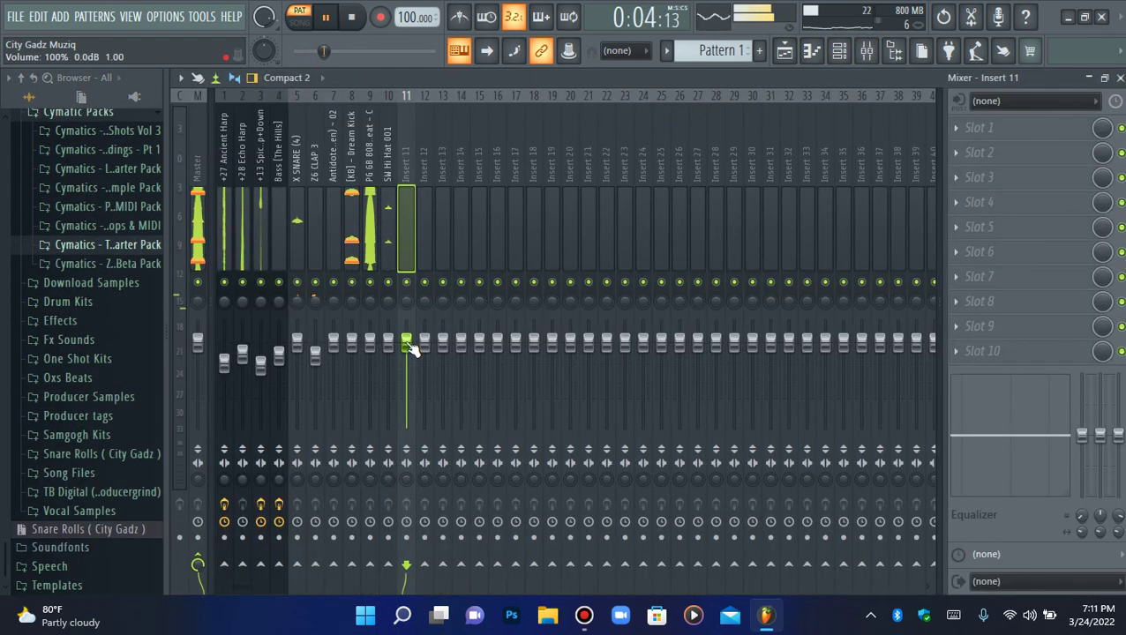
{"action": "right_click", "coordinate": [413, 269]}
{"action": "mouse_move", "coordinate": [468, 257]}
{"action": "left_click", "coordinate": [607, 257]}
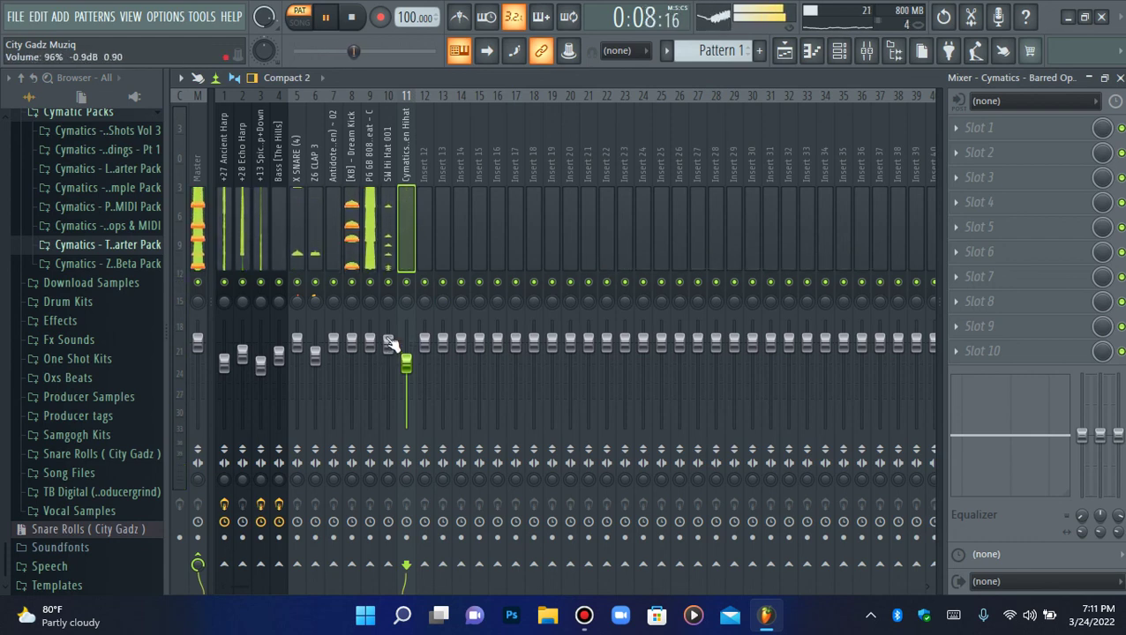
Add Fruity Reeverb 2 to effect slot 2 of the SW Hi Hat 001 mixer track
{"action": "left_click", "coordinate": [388, 252]}
{"action": "left_click", "coordinate": [980, 151]}
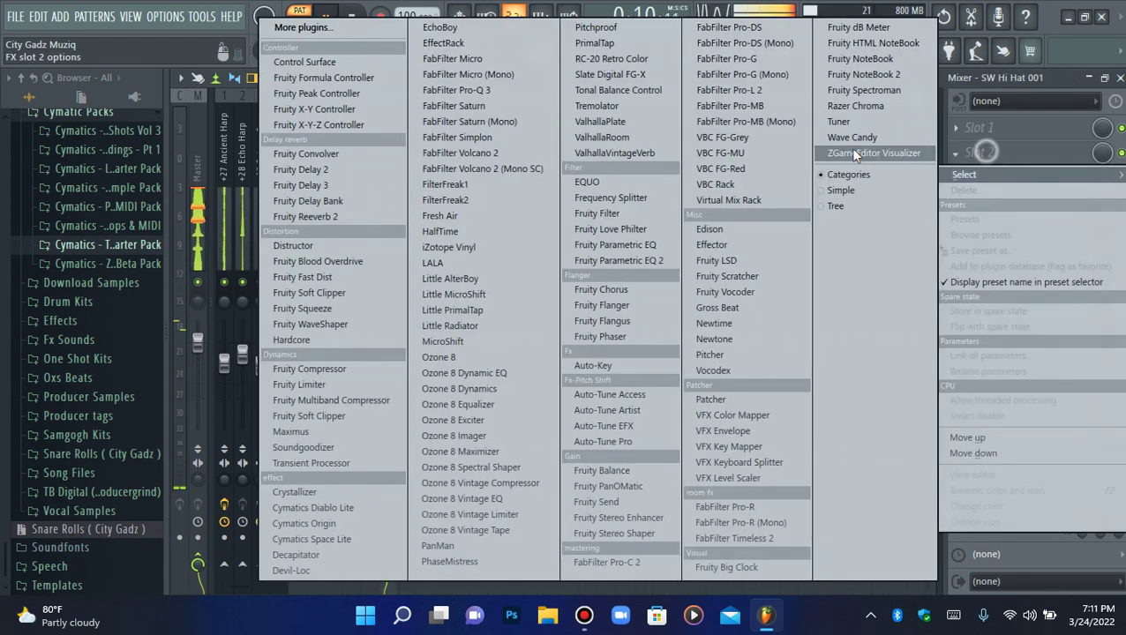
{"action": "left_click_drag", "start_coordinate": [380, 226], "coordinate": [348, 223]}
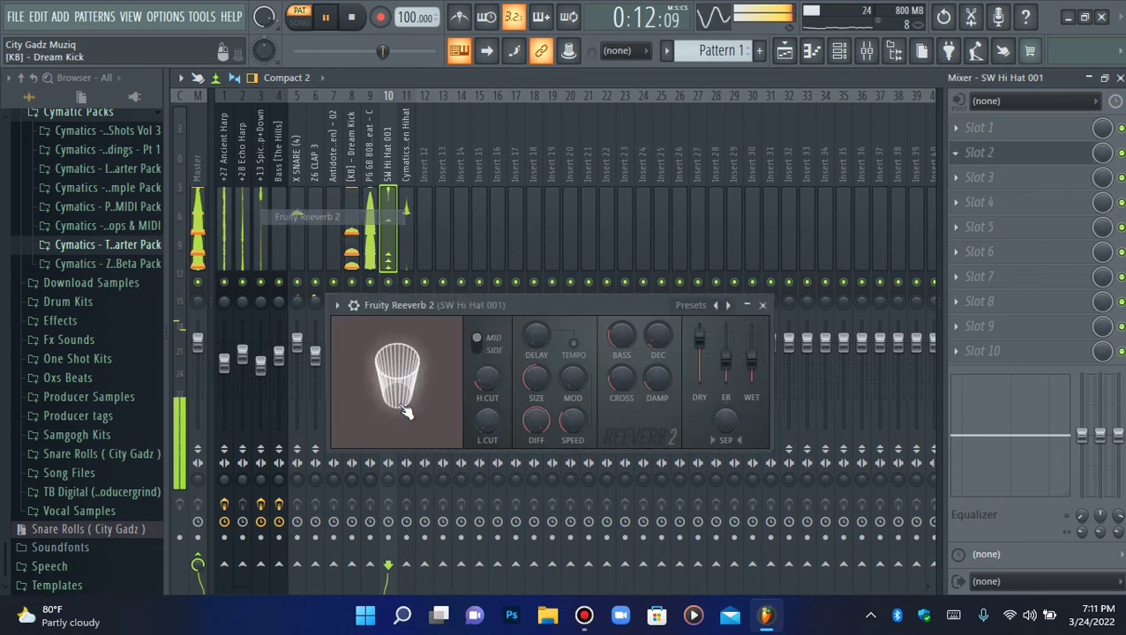
Set the Fruity Reeverb 2 wet level on the SW Hi Hat 001 track to 7% and close the plugin
{"action": "left_click_drag", "start_coordinate": [752, 359], "coordinate": [752, 378]}
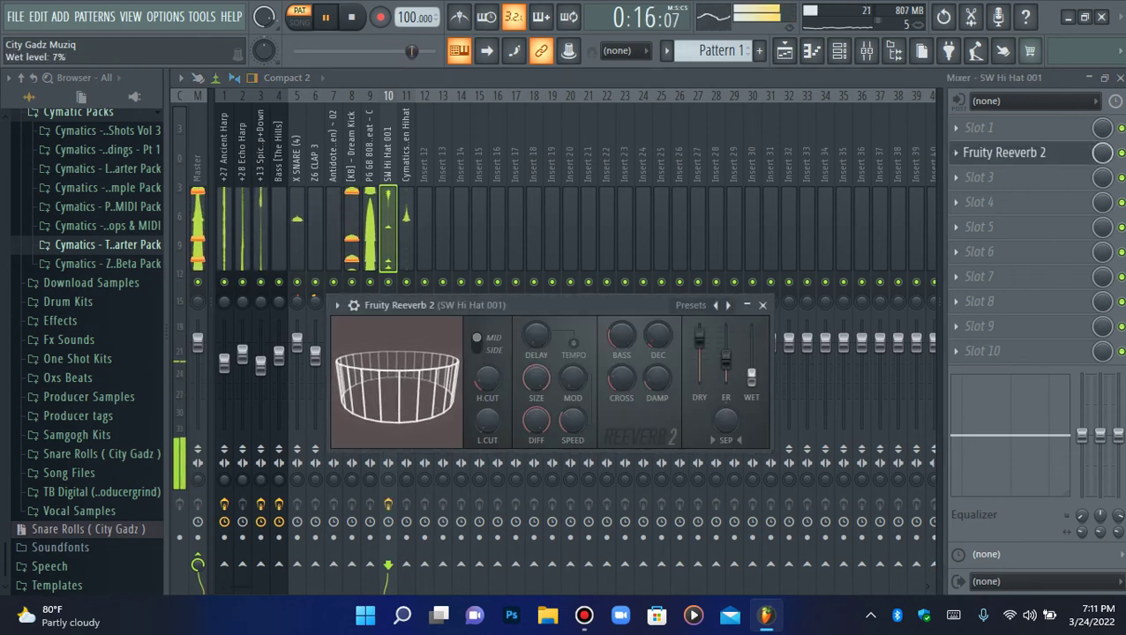
{"action": "left_click", "coordinate": [1025, 162]}
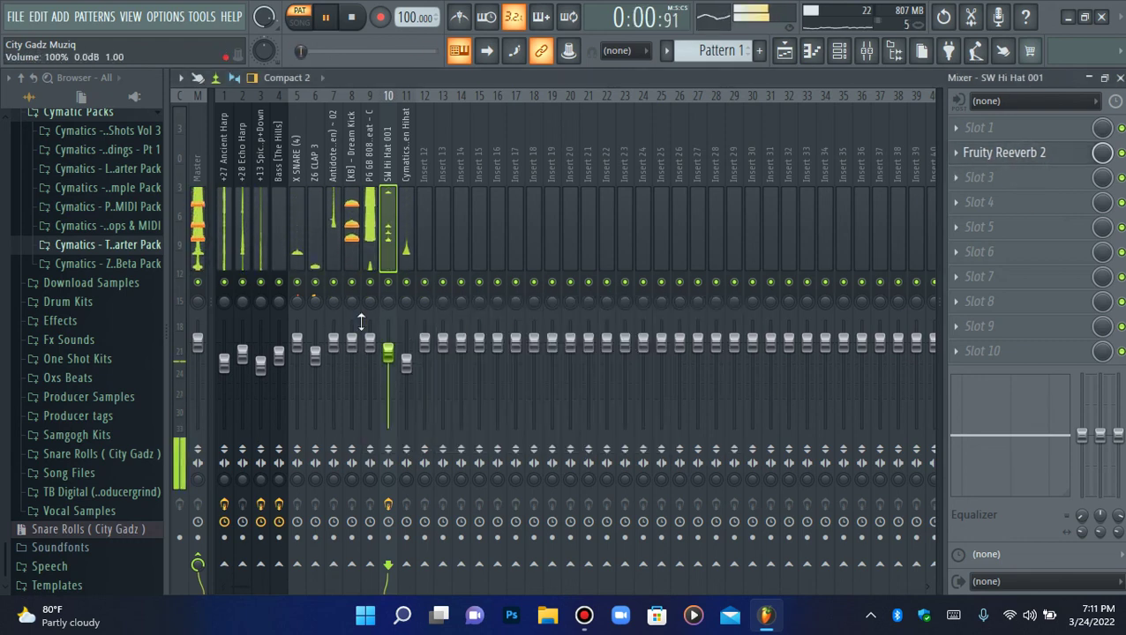
Solo the +27 Ancient Harp channel in the channel rack and unsolo it so every channel is active, including the kick and 808
{"action": "left_click", "coordinate": [840, 53]}
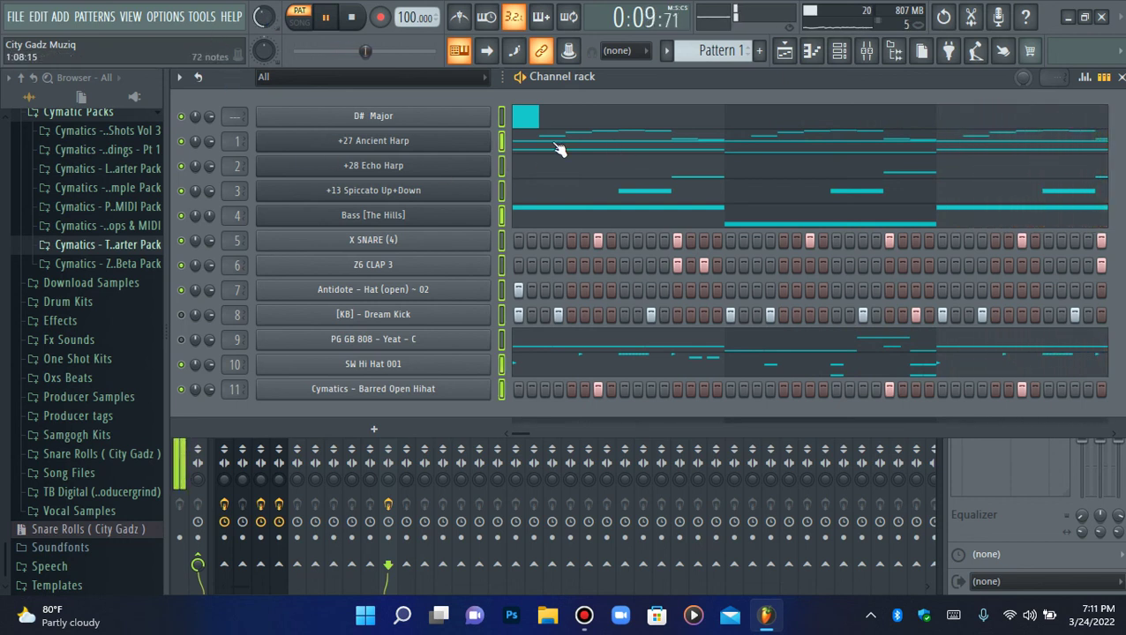
{"action": "left_click", "coordinate": [198, 154]}
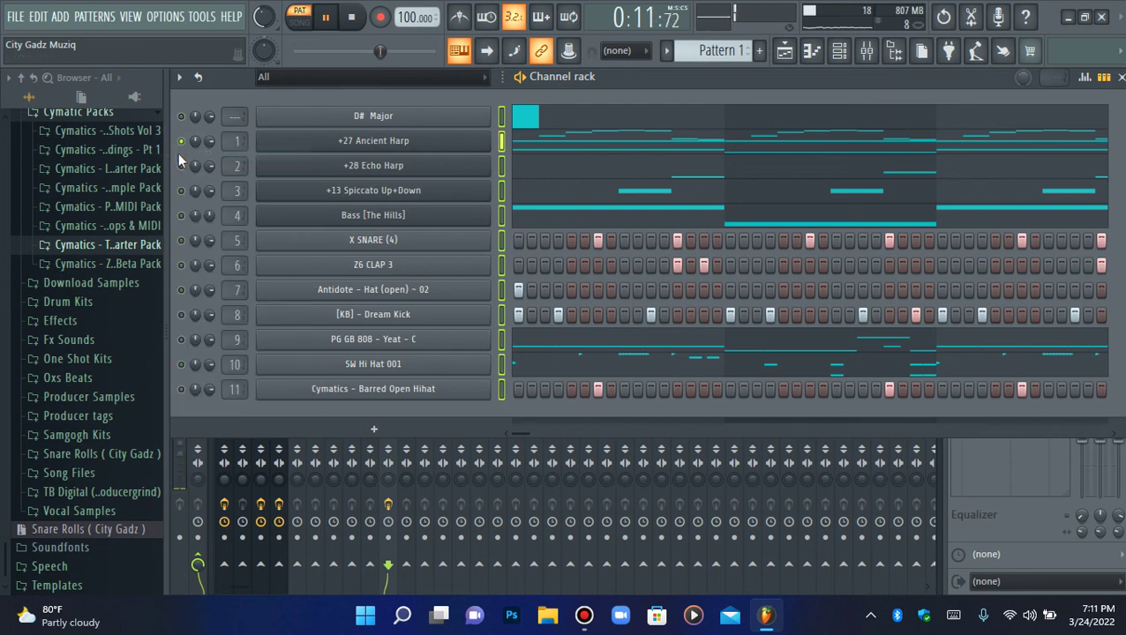
{"action": "right_click", "coordinate": [181, 141]}
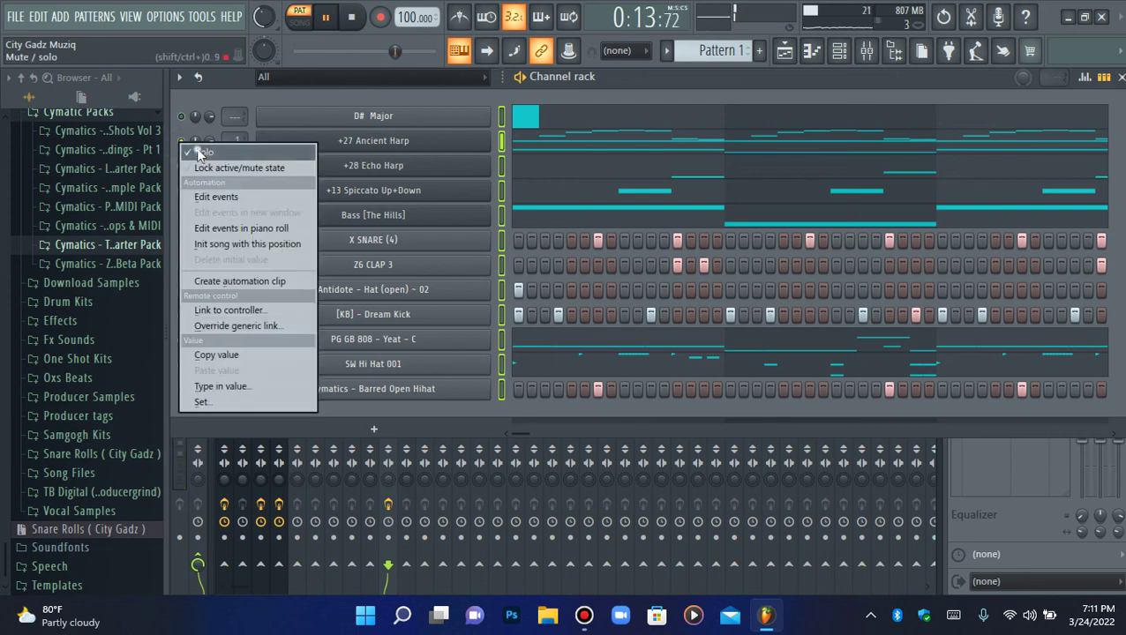
{"action": "left_click", "coordinate": [199, 154]}
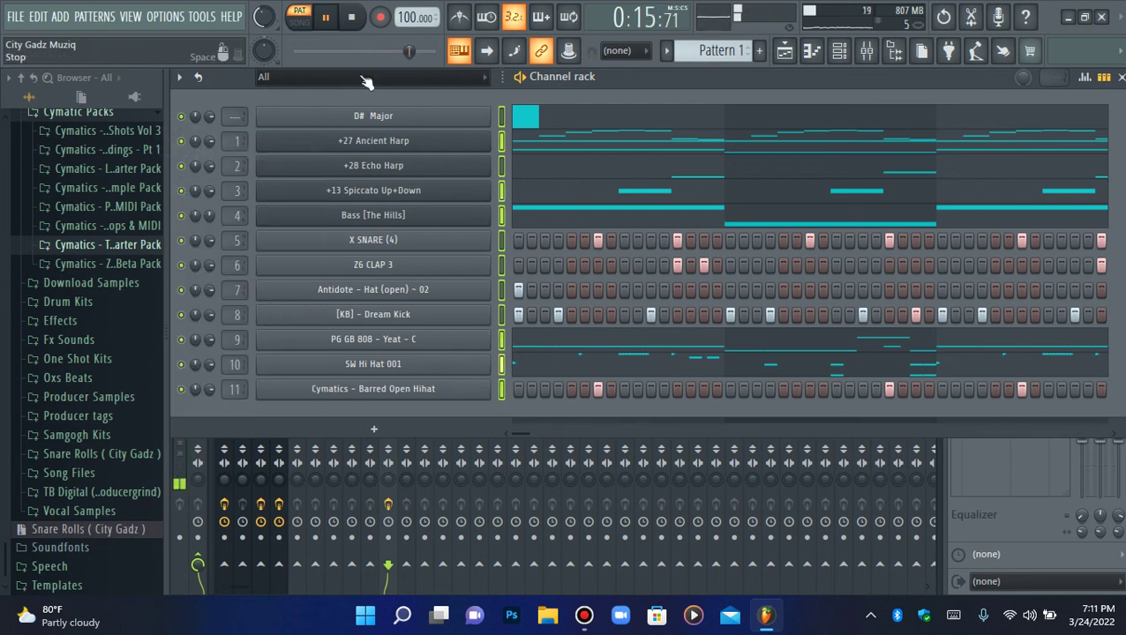
Reset the main volume to its default level while the pattern plays
{"action": "right_click", "coordinate": [265, 19]}
{"action": "left_click", "coordinate": [293, 31]}
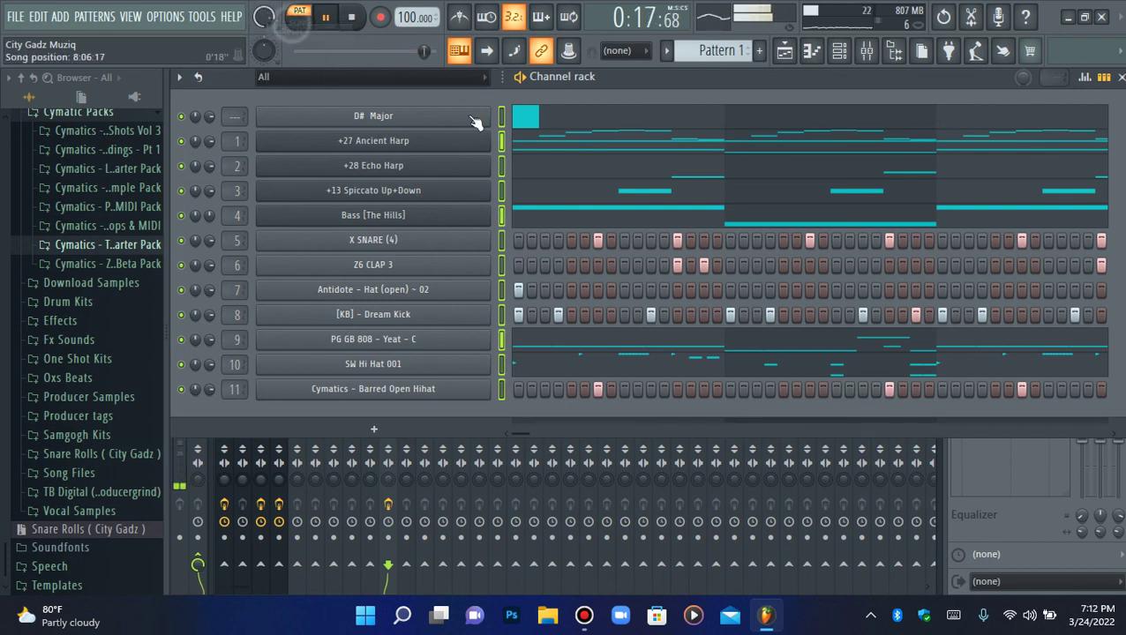
{"action": "mouse_move", "coordinate": [623, 9]}
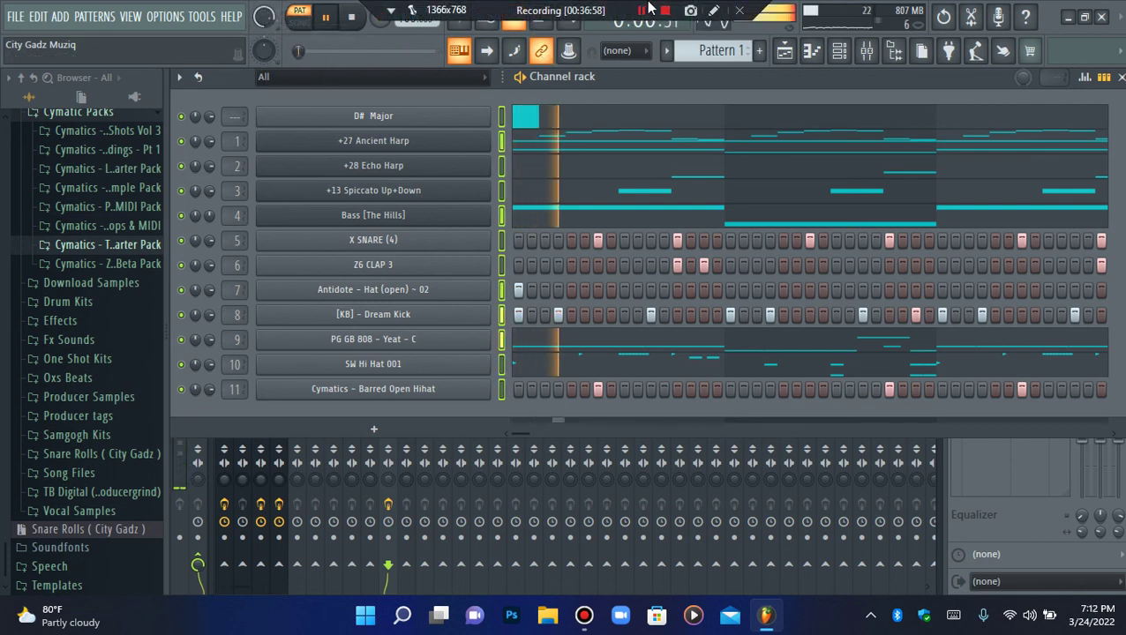